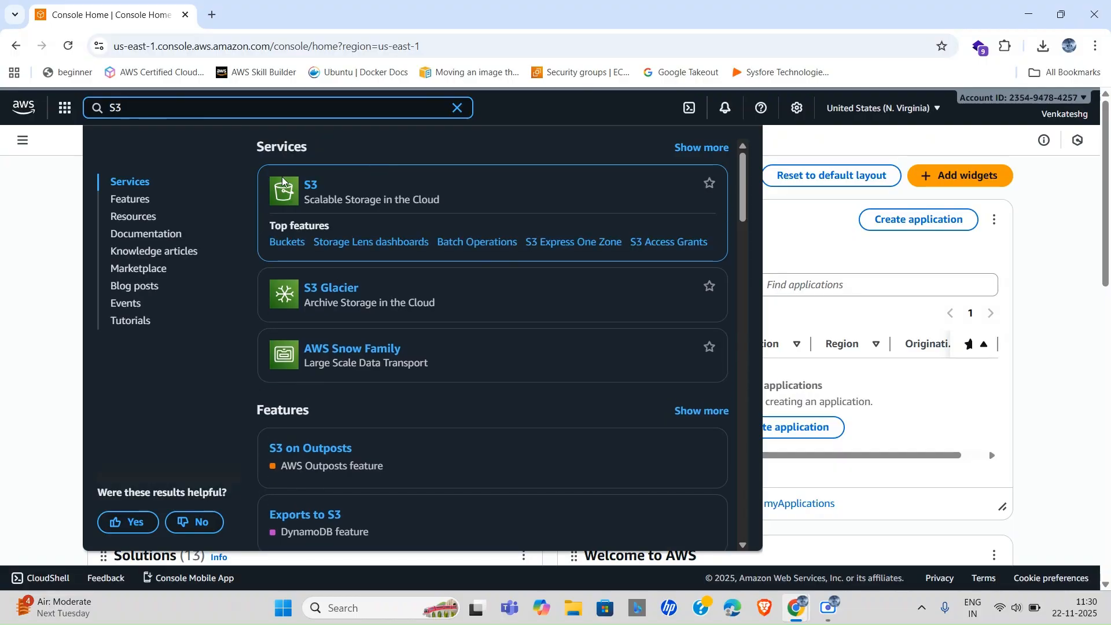
Open Amazon S3 and start creating a new general purpose bucket.
left_click(310, 187)
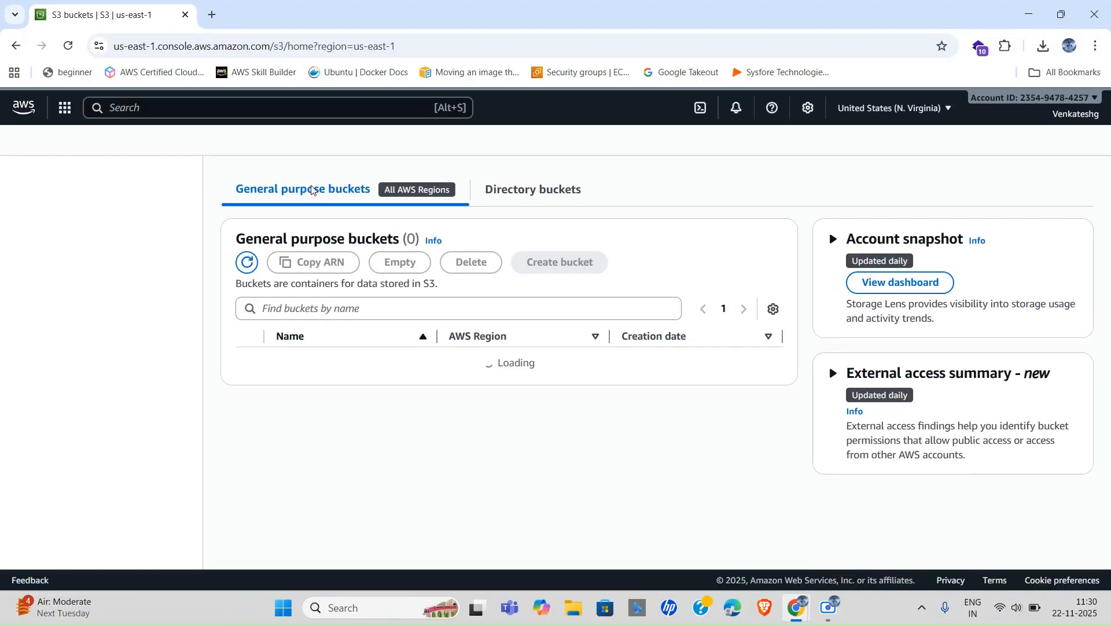
scroll(565, 436, "down", 3)
scroll(566, 437, "up", 3)
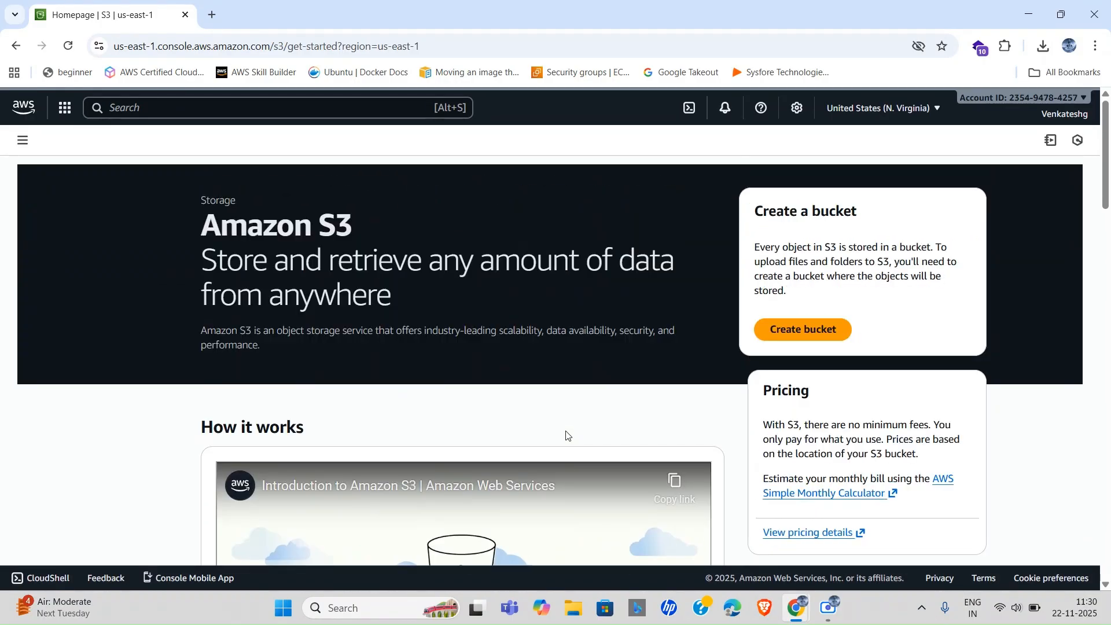
left_click(808, 328)
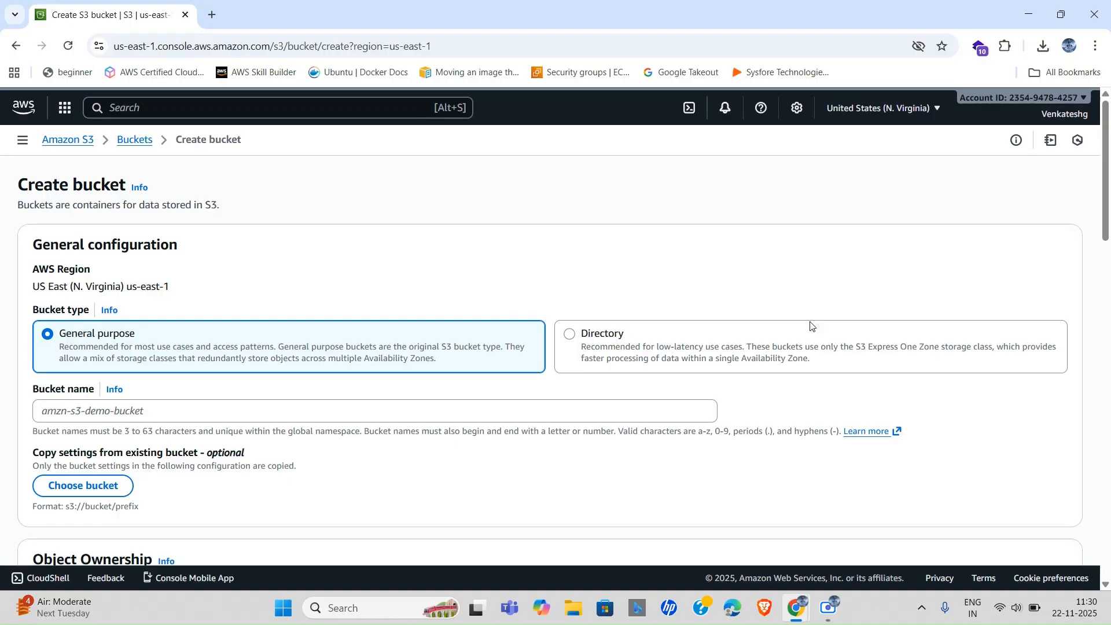
scroll(315, 405, "down", 7)
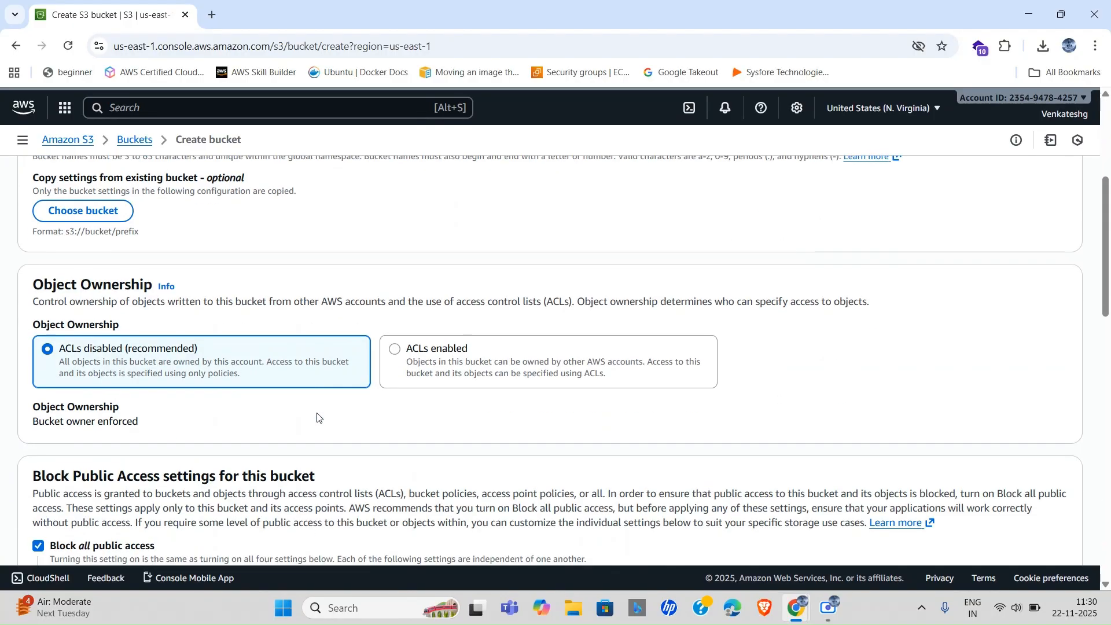
scroll(317, 417, "down", 12)
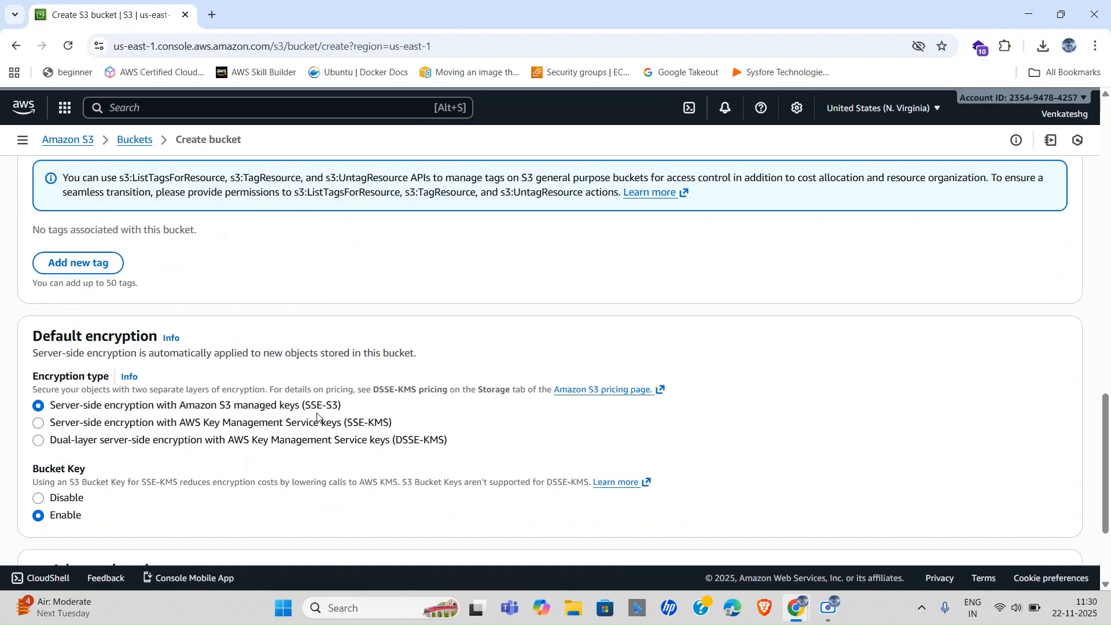
scroll(317, 417, "up", 19)
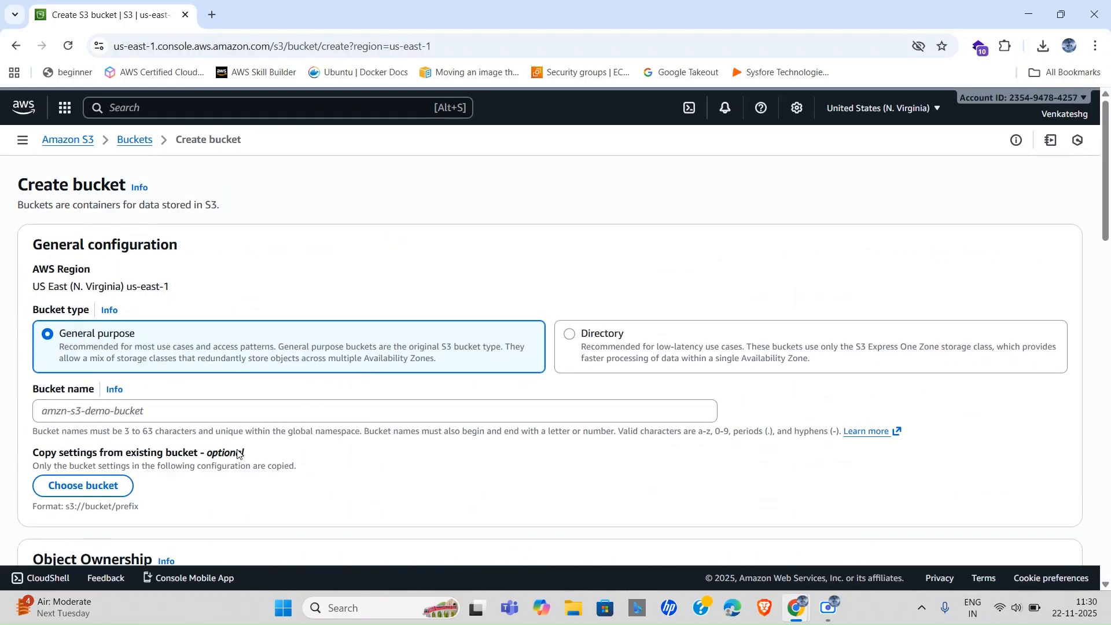
Name the bucket mynewbucketnum1 and create it with the default settings.
left_click(202, 411)
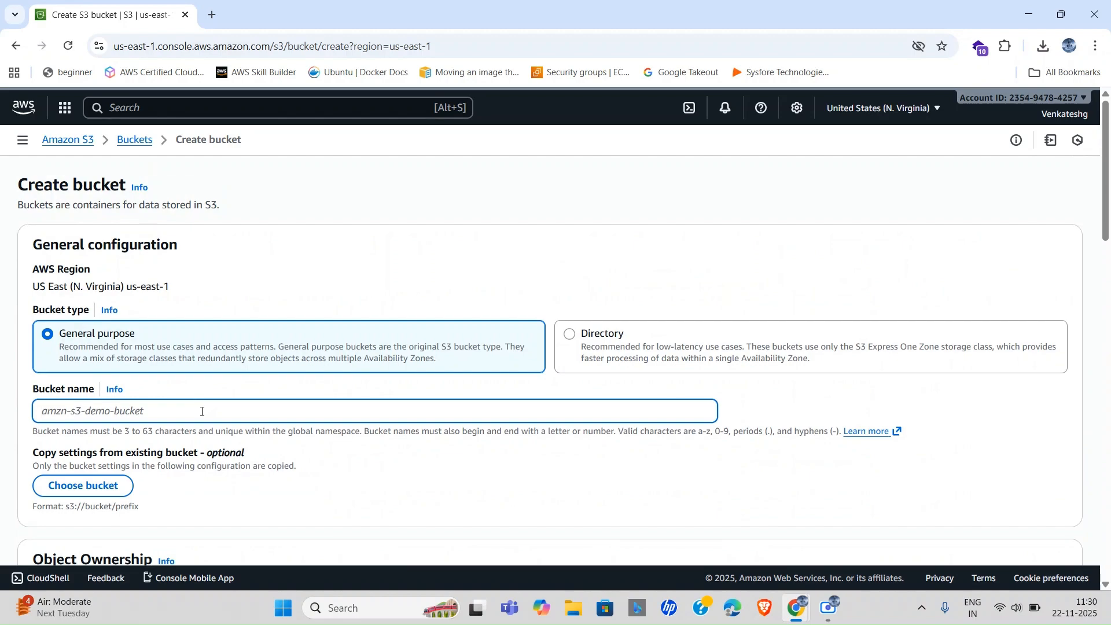
type("mynewbucketnum1")
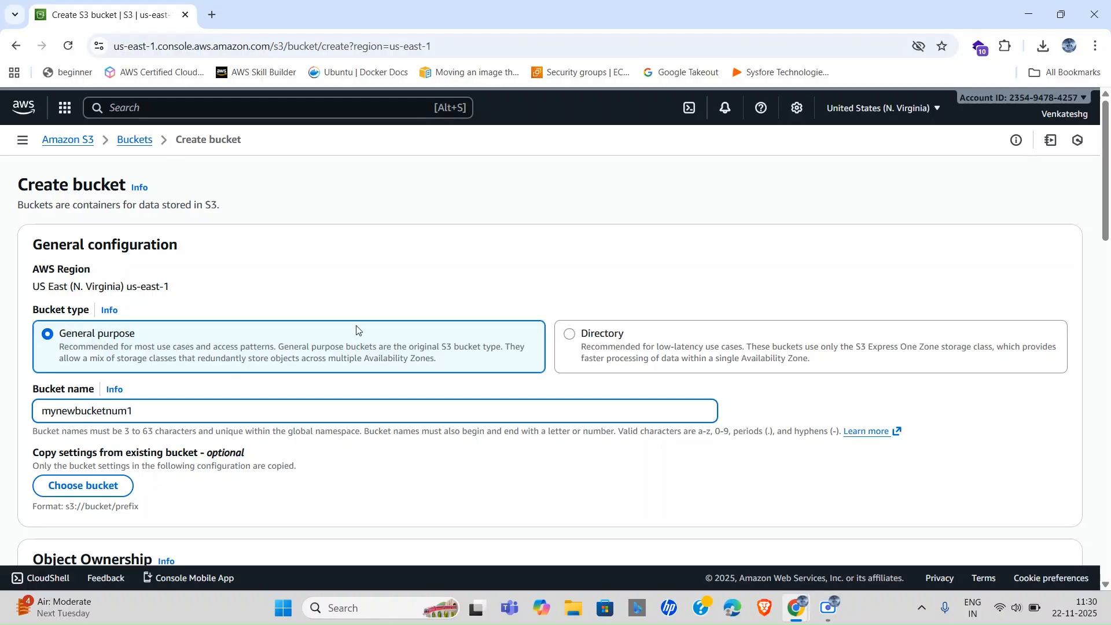
scroll(438, 442, "down", 20)
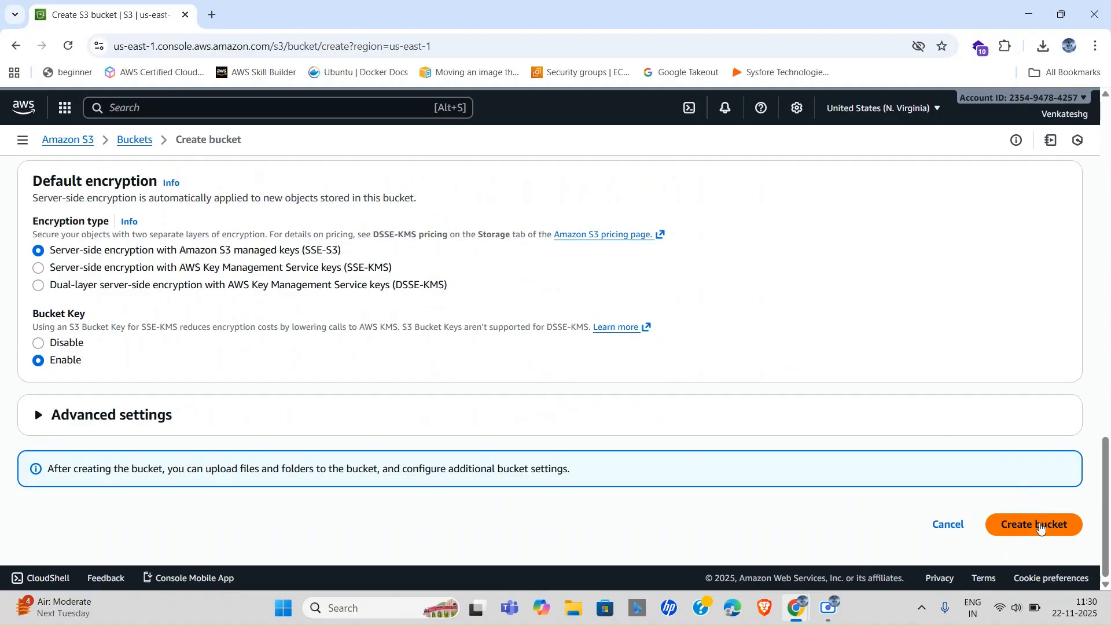
left_click(1040, 525)
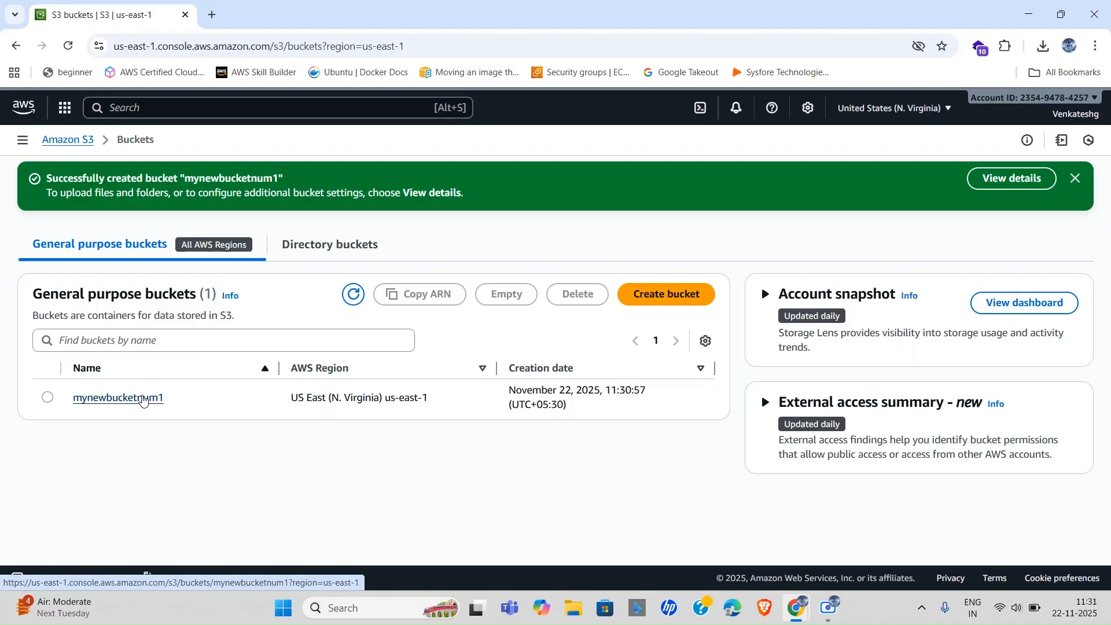
Create an 'images' folder in mynewbucketnum1, then reopen the bucket from the Buckets list.
left_click(143, 398)
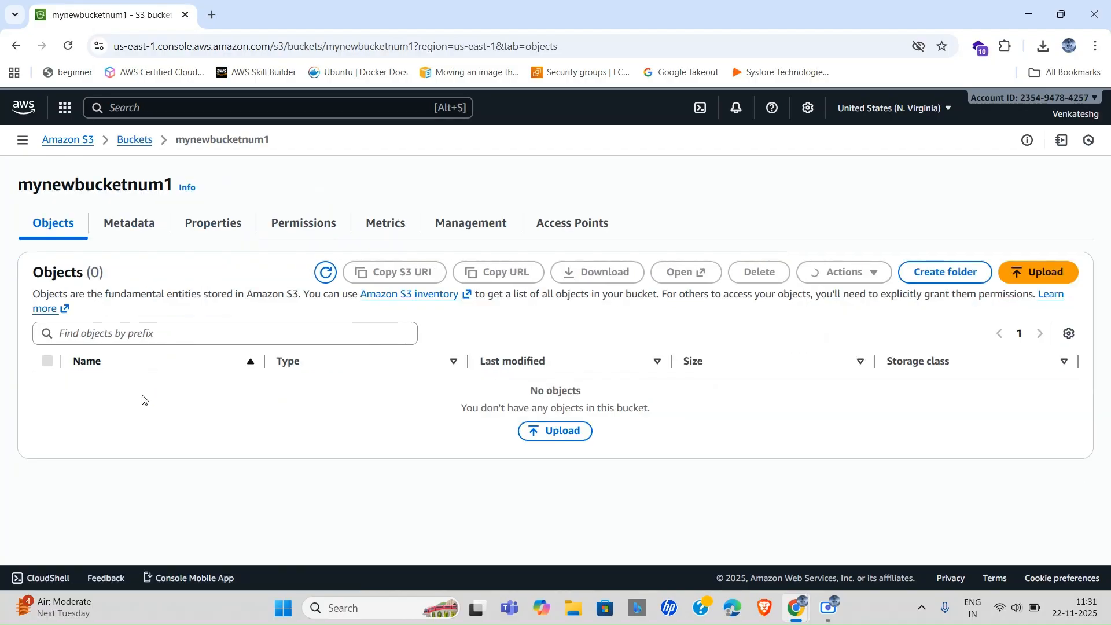
left_click(926, 273)
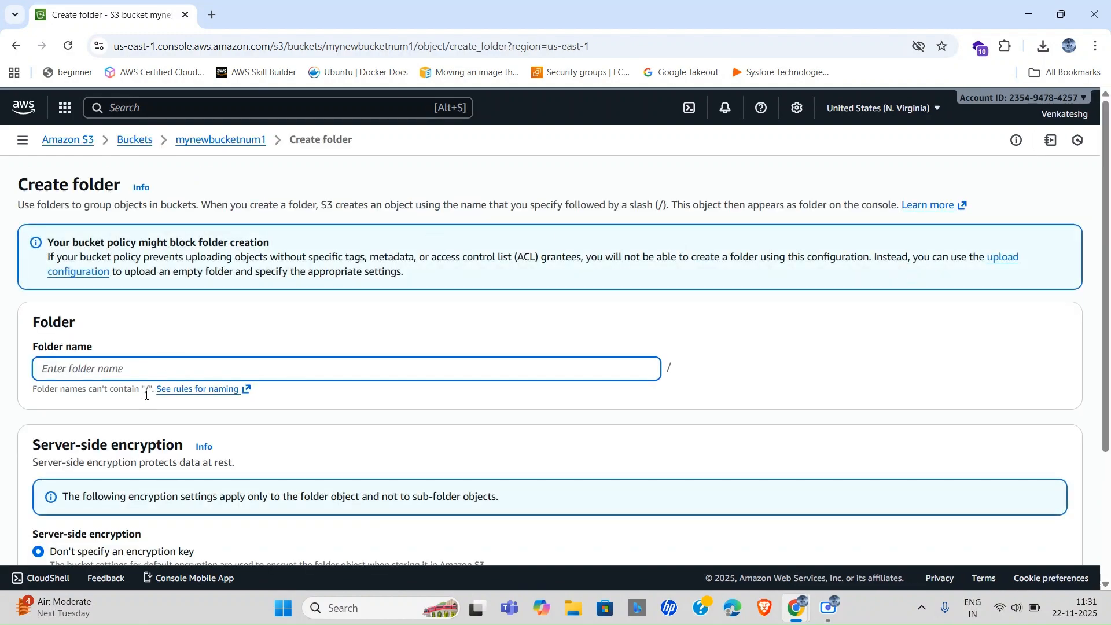
left_click(187, 373)
type("images")
scroll(495, 431, "down", 3)
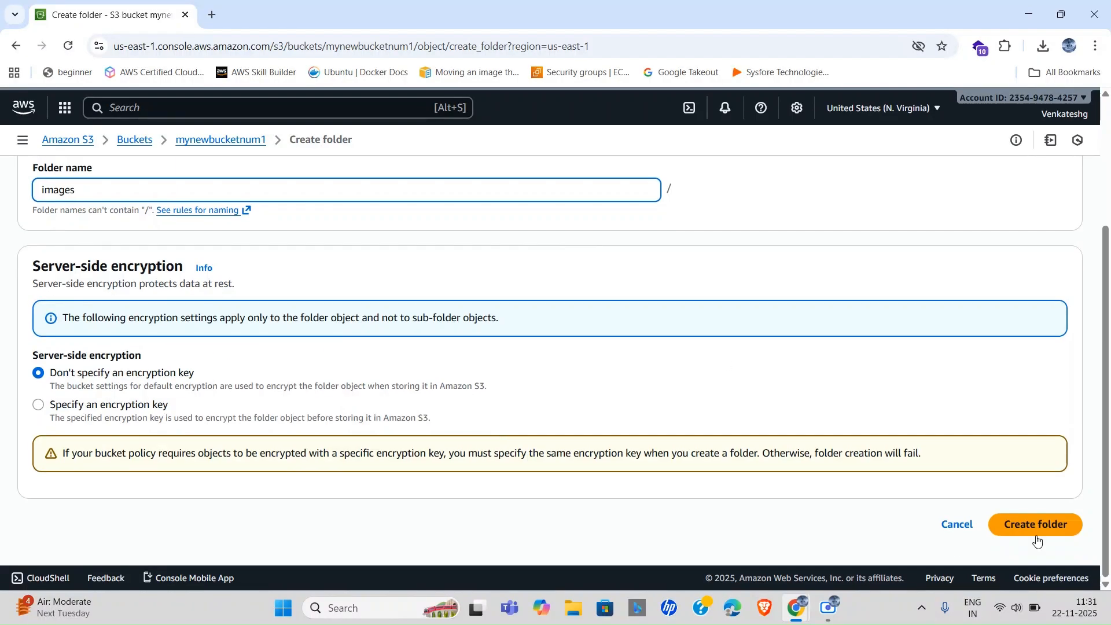
left_click(1059, 520)
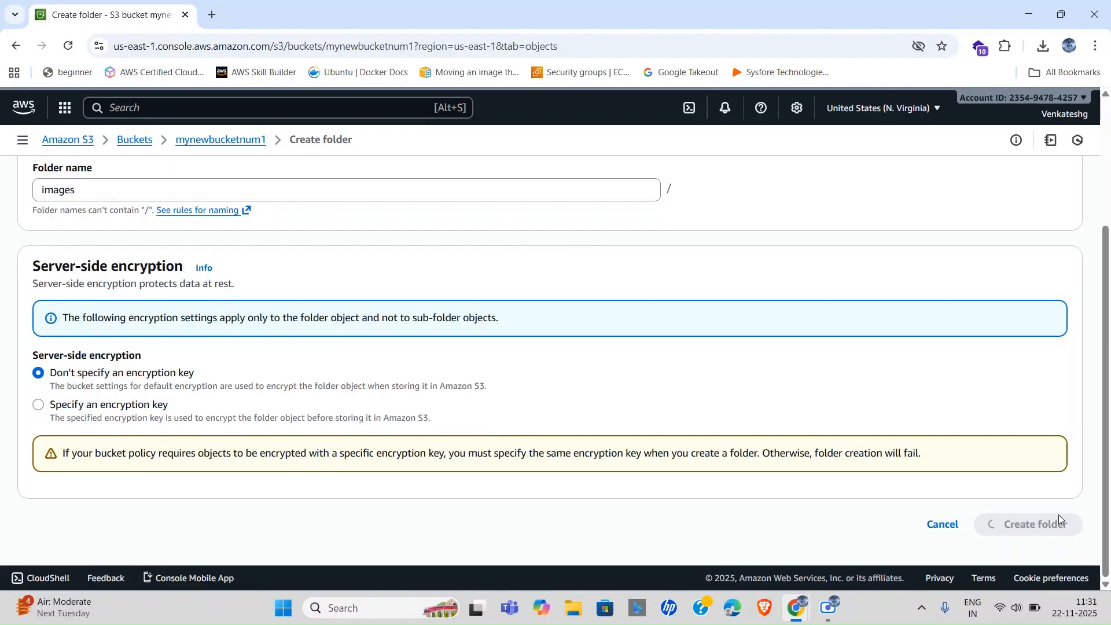
left_click(134, 140)
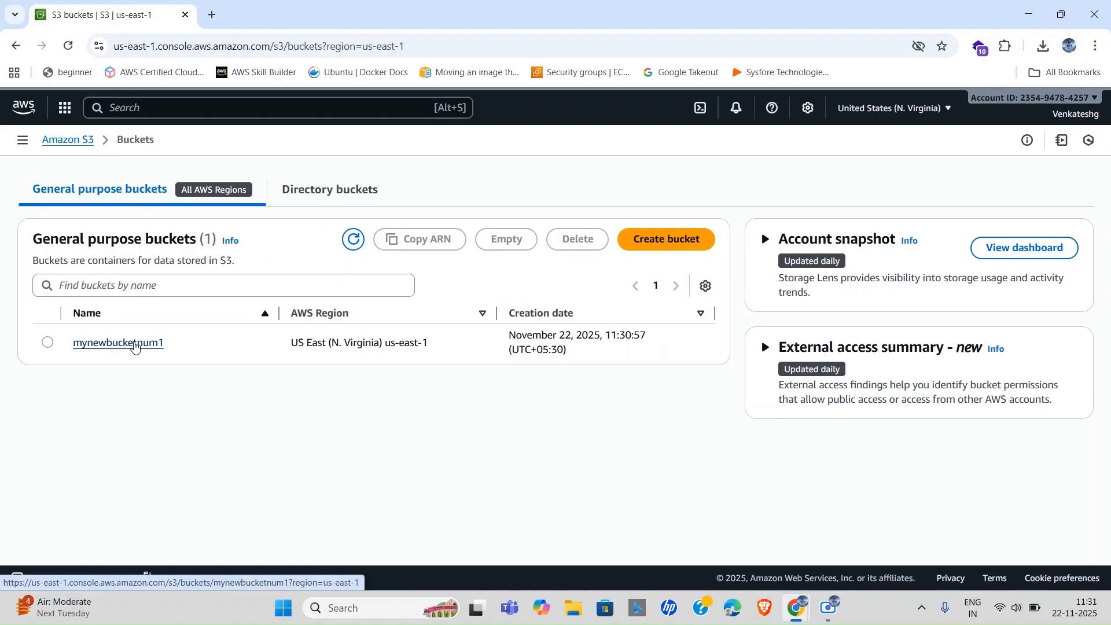
left_click(135, 345)
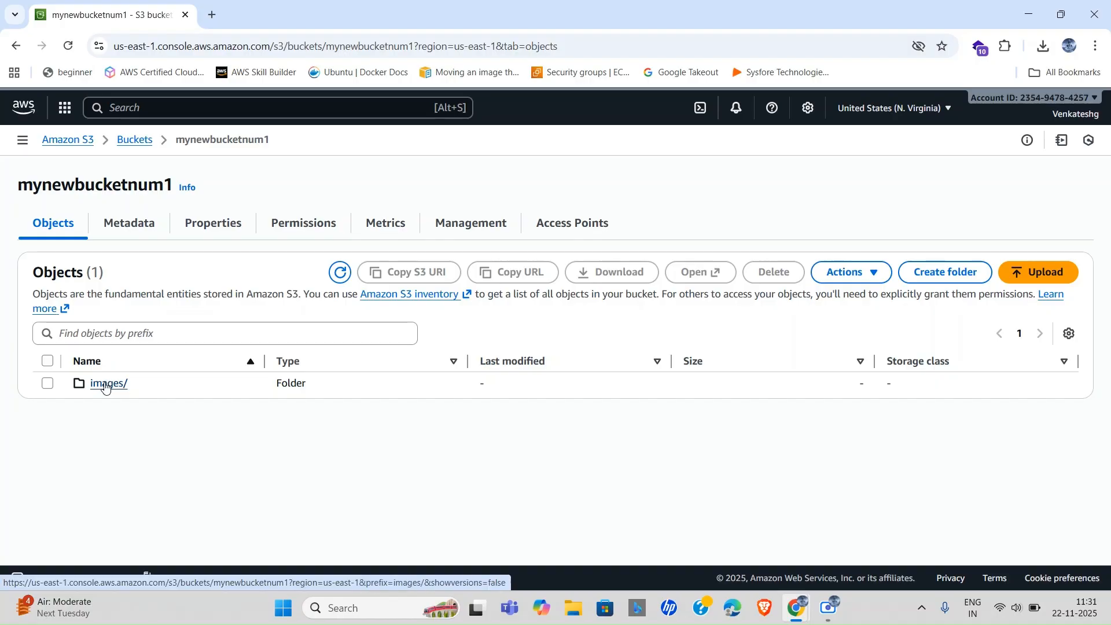
Open the images/ folder and start an upload by adding files from the computer.
left_click(105, 385)
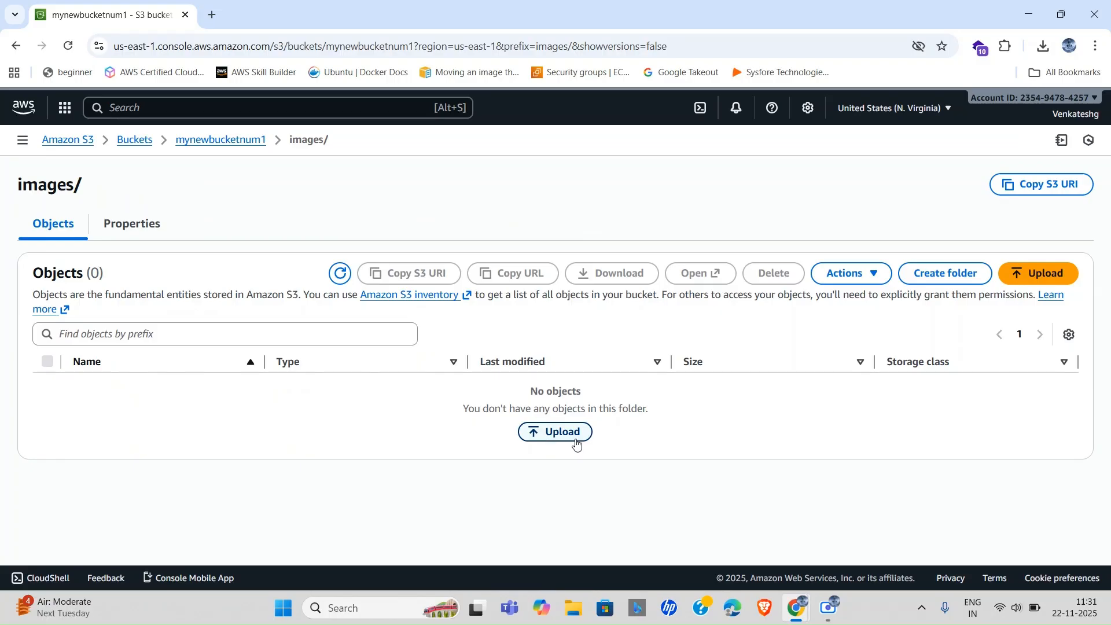
left_click(554, 430)
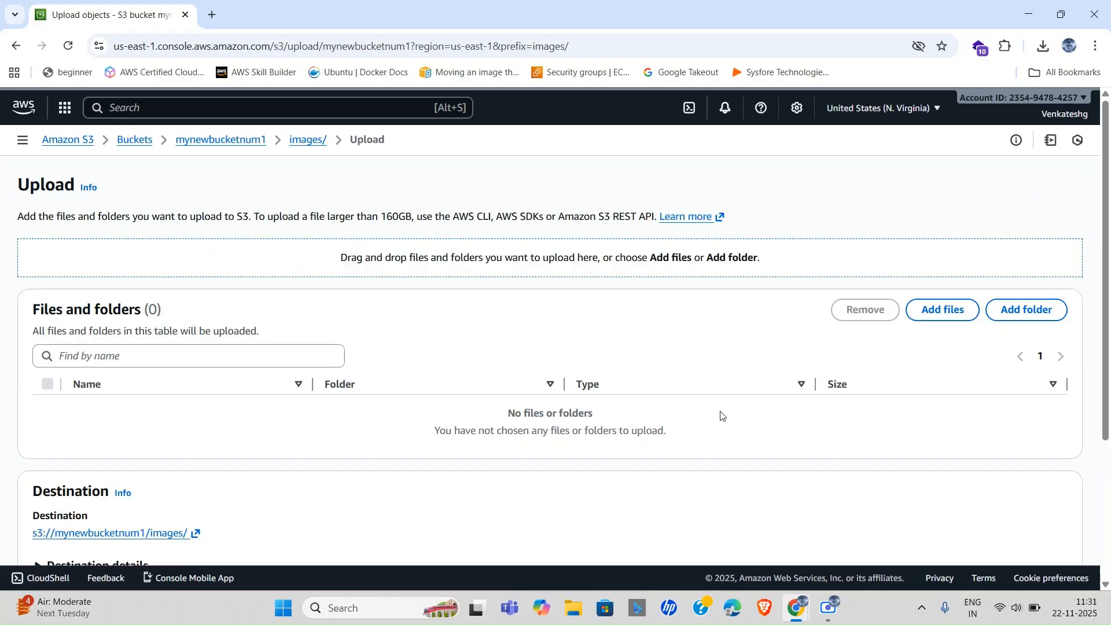
scroll(726, 415, "down", 2)
scroll(538, 345, "down", 1)
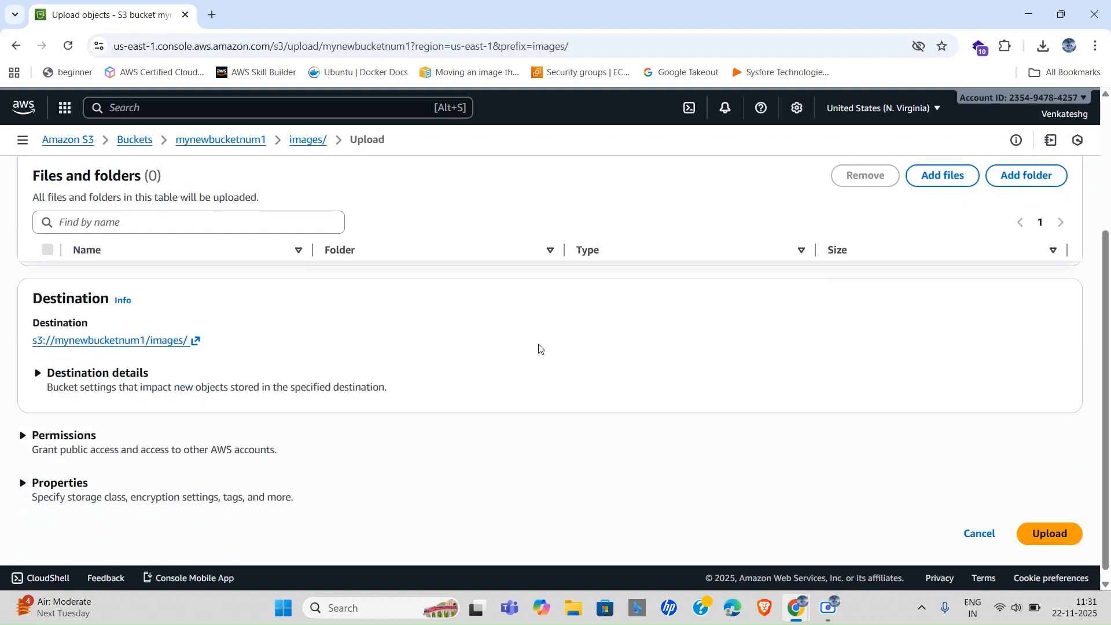
scroll(735, 305, "up", 2)
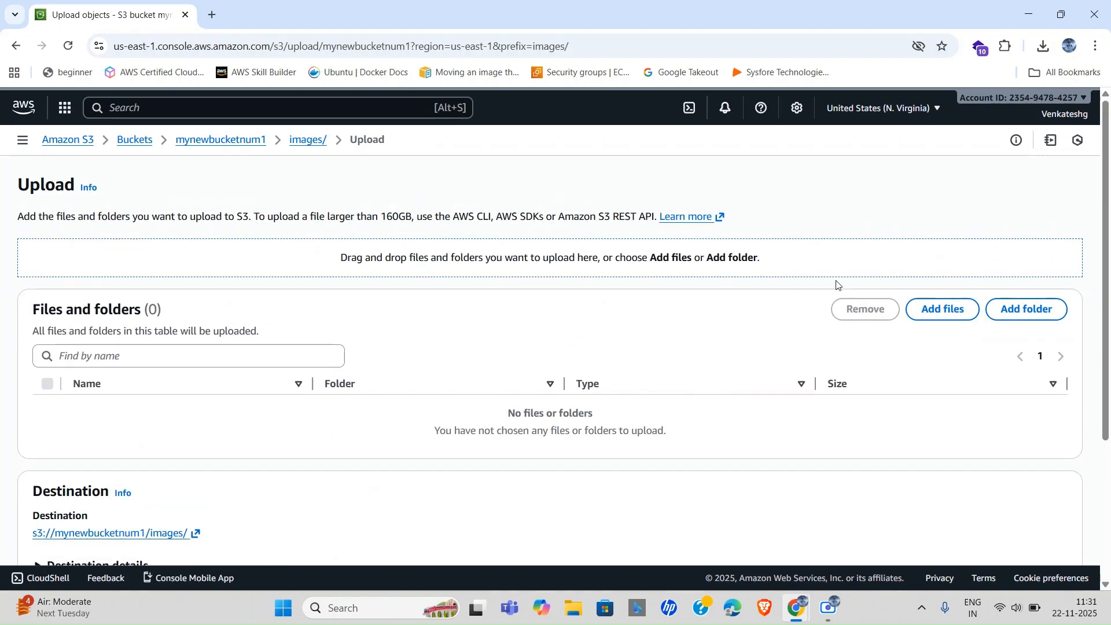
left_click(941, 311)
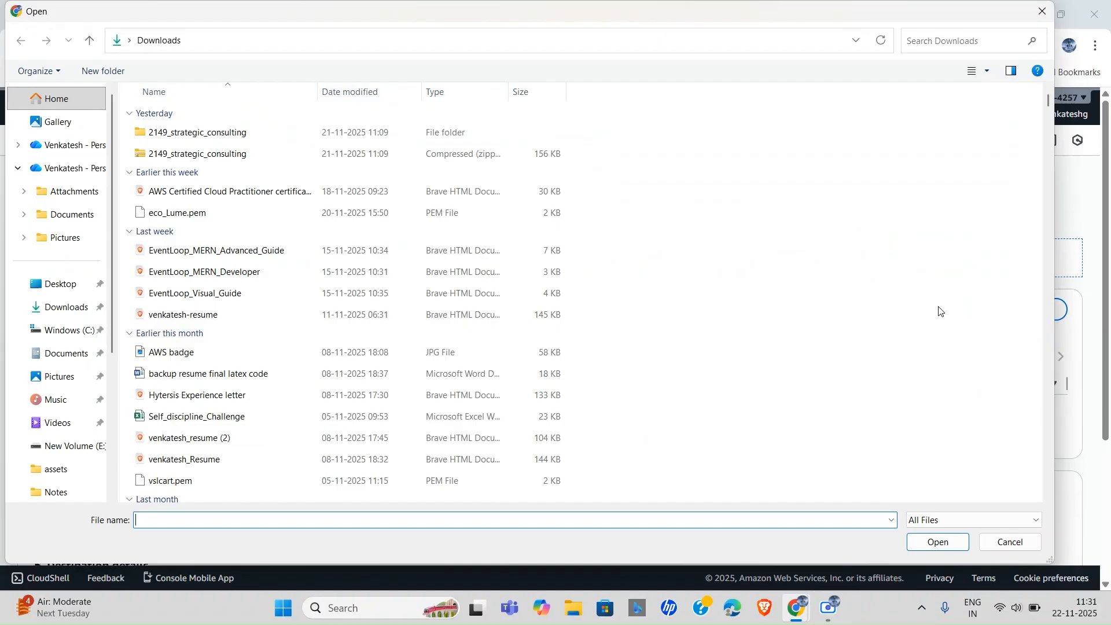
scroll(55, 382, "down", 3)
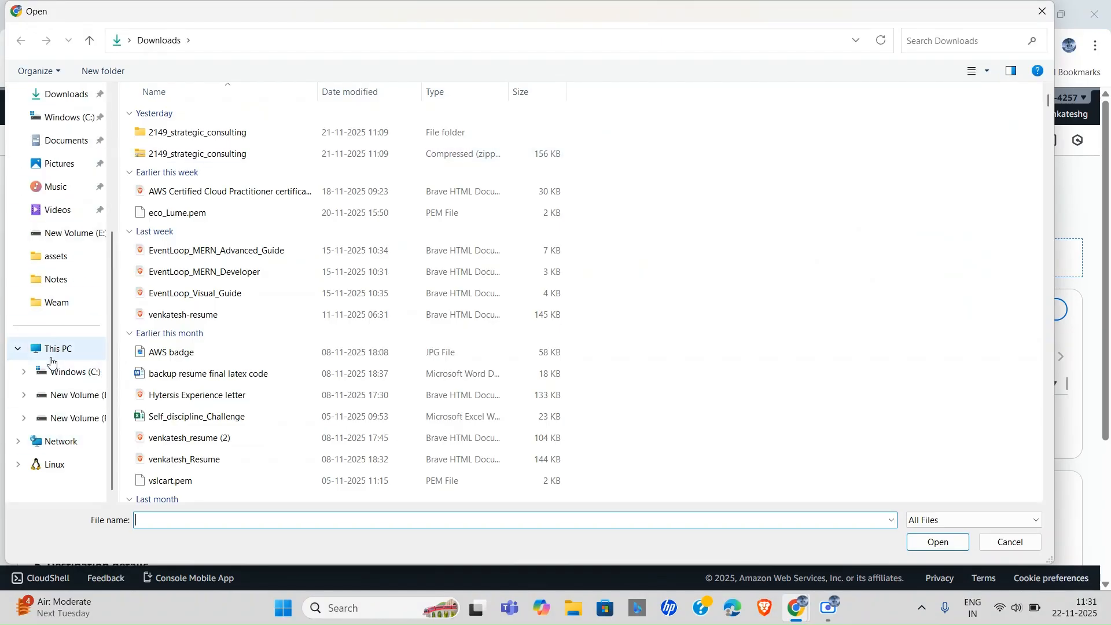
Pick blazer.jpg from the Weam folder on drive E: for upload.
left_click(84, 397)
scroll(289, 372, "down", 7)
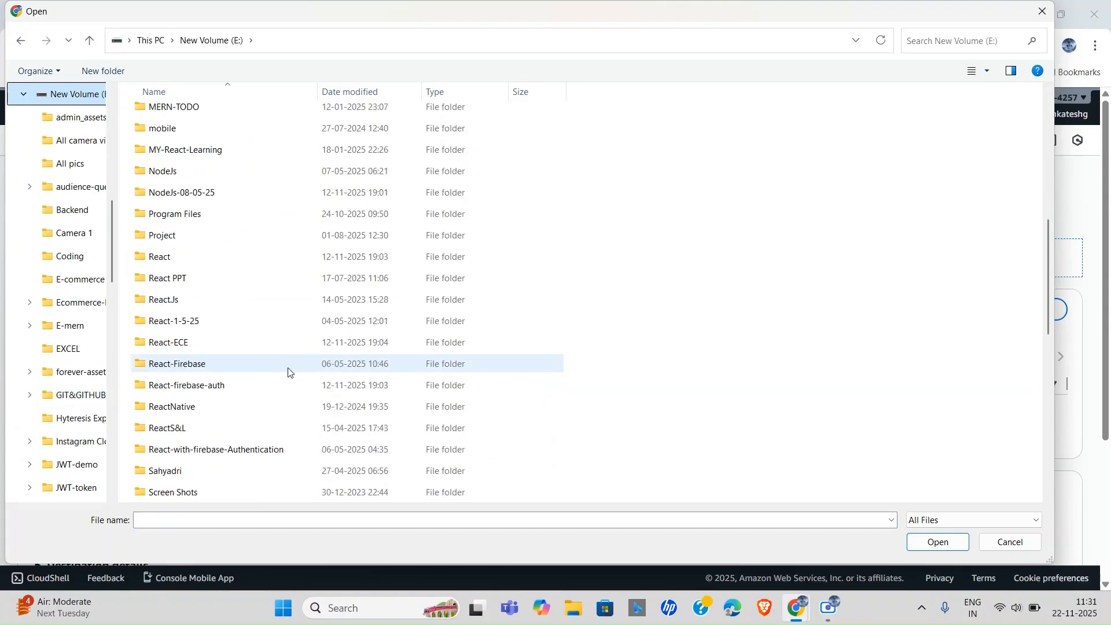
scroll(225, 393, "down", 10)
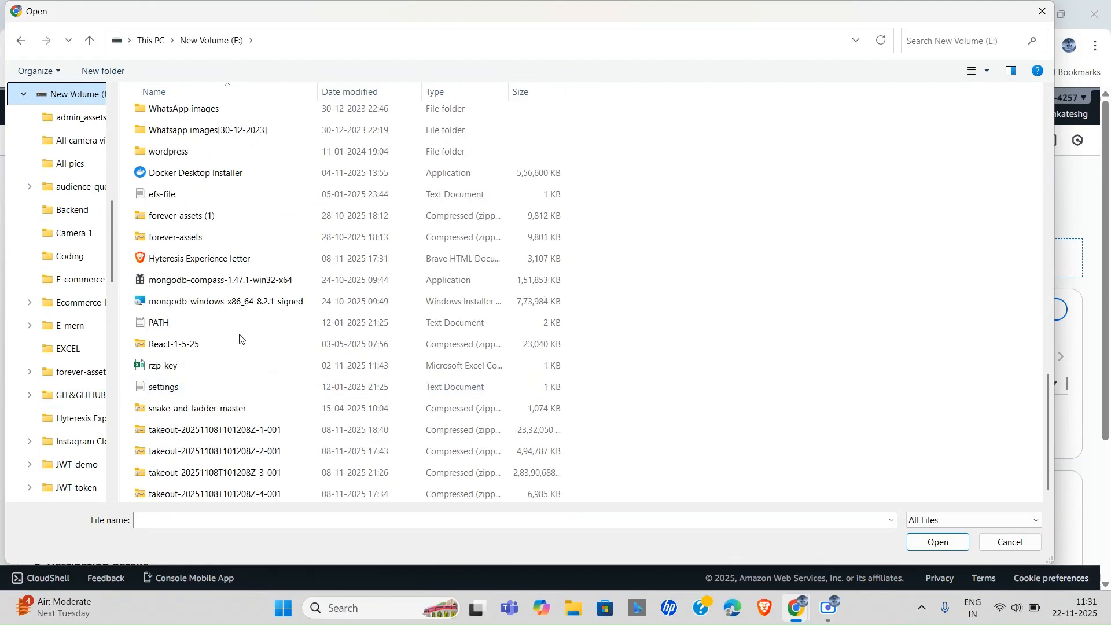
scroll(220, 359, "up", 4)
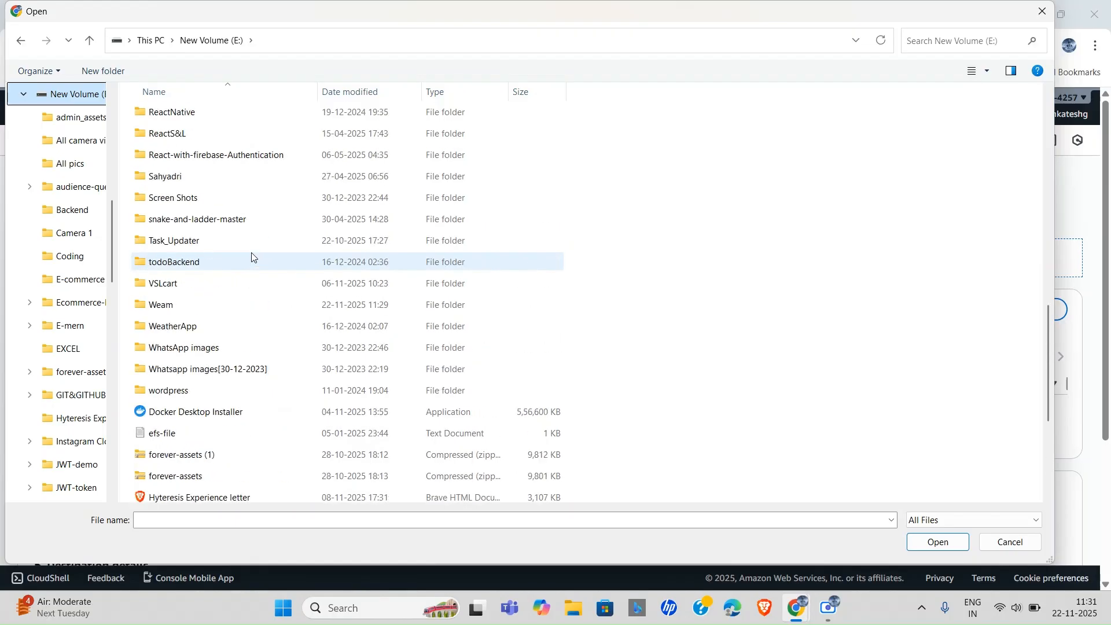
double_click(210, 307)
left_click(249, 123)
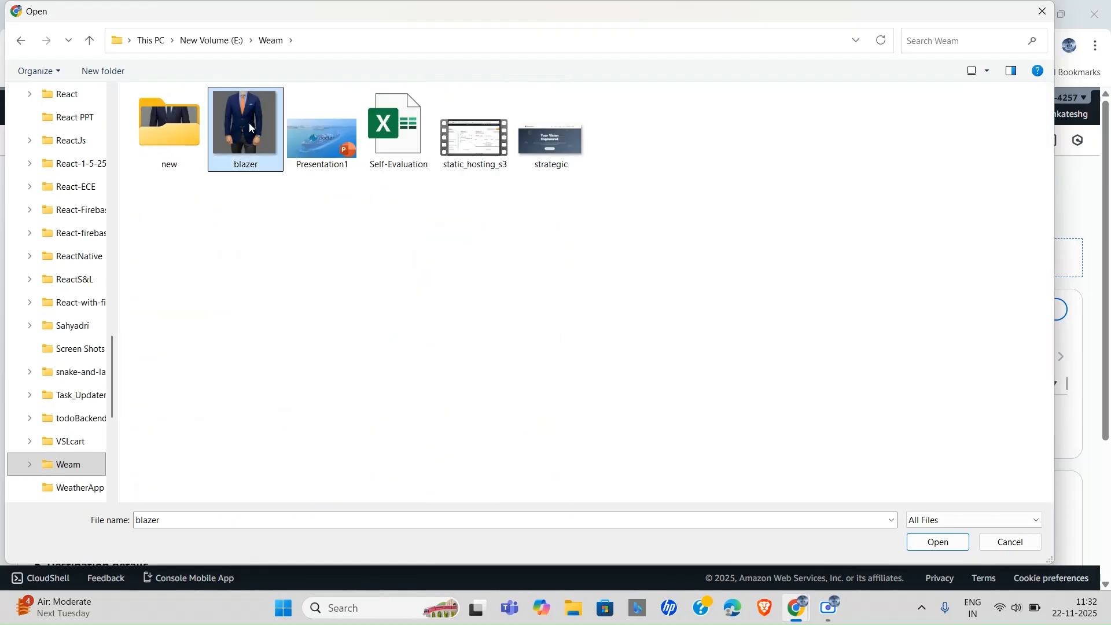
left_click(939, 543)
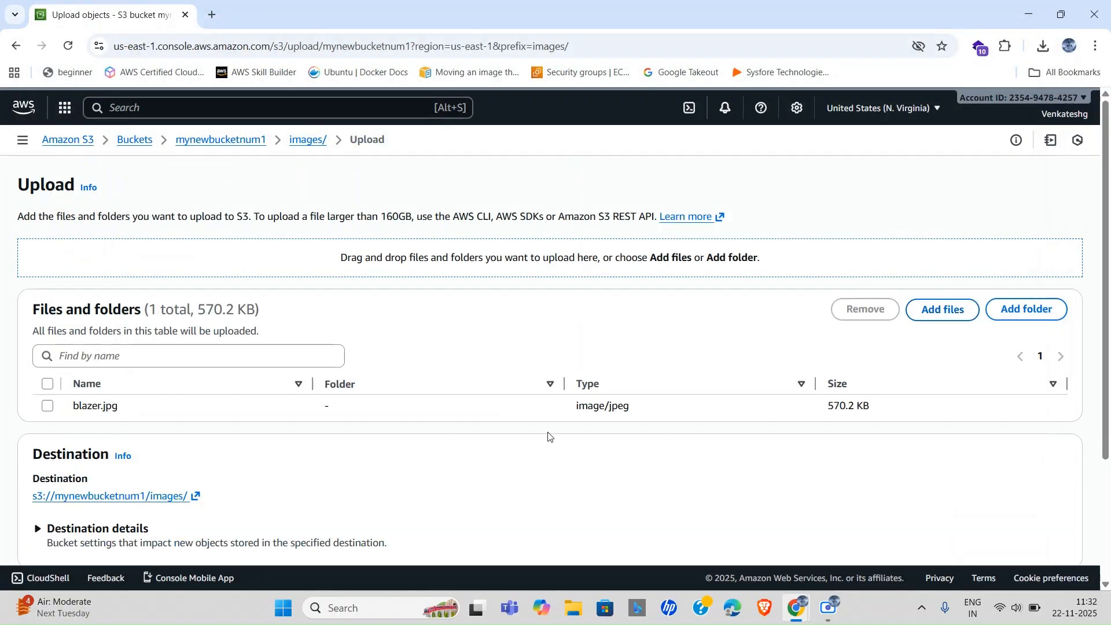
Upload blazer.jpg into images/ and close the upload status page.
scroll(547, 437, "down", 3)
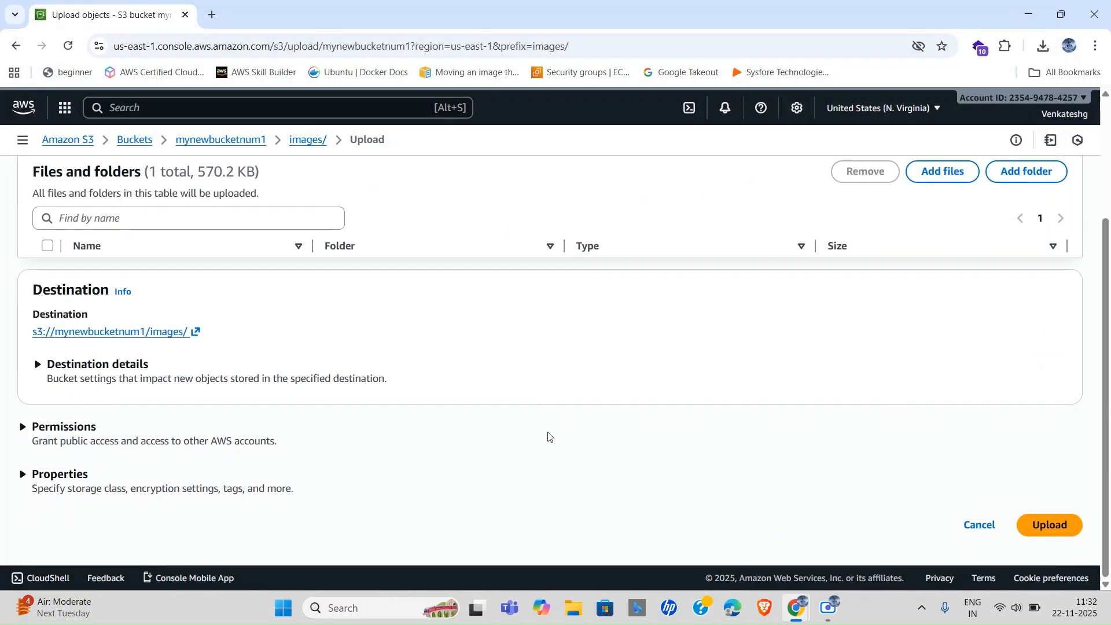
left_click(1048, 525)
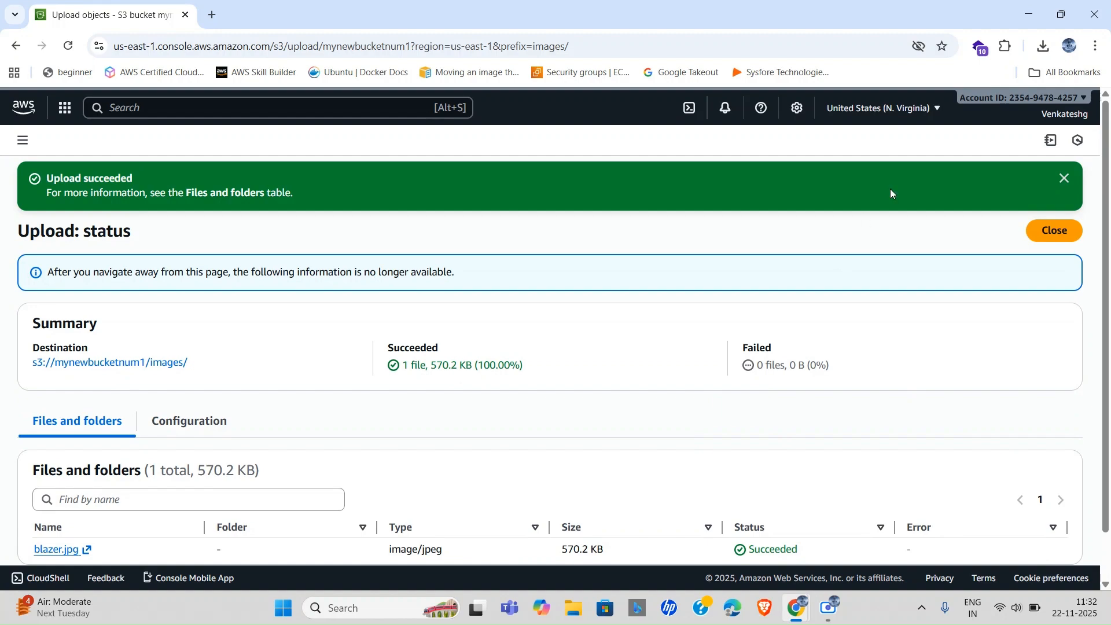
left_click(1046, 233)
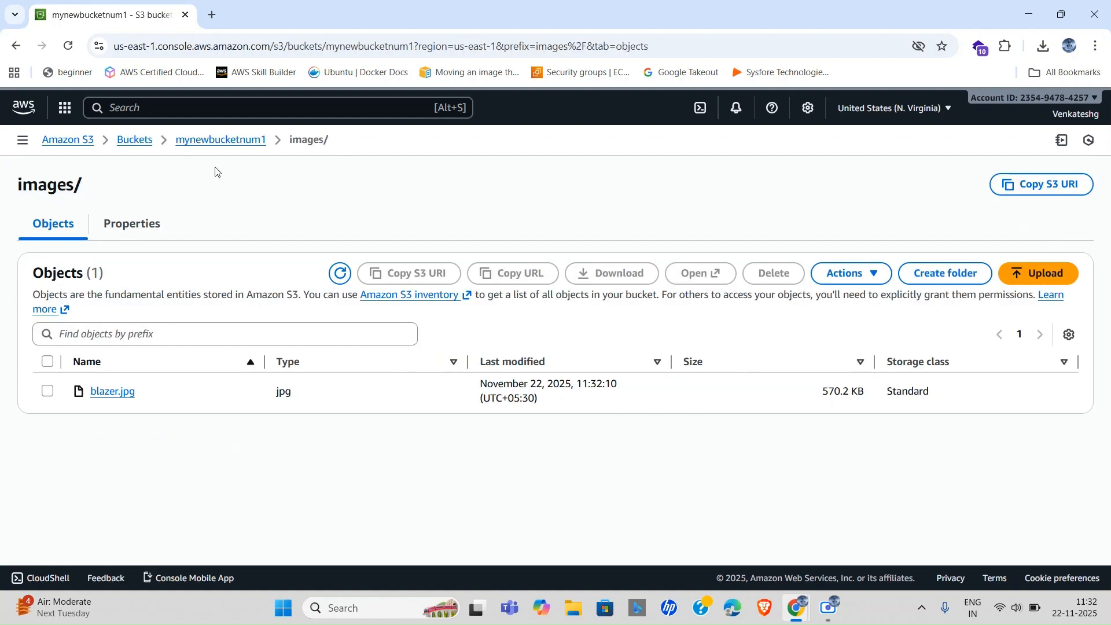
Preview blazer.jpg in a new tab, then copy its Object URL from the details page.
left_click(104, 397)
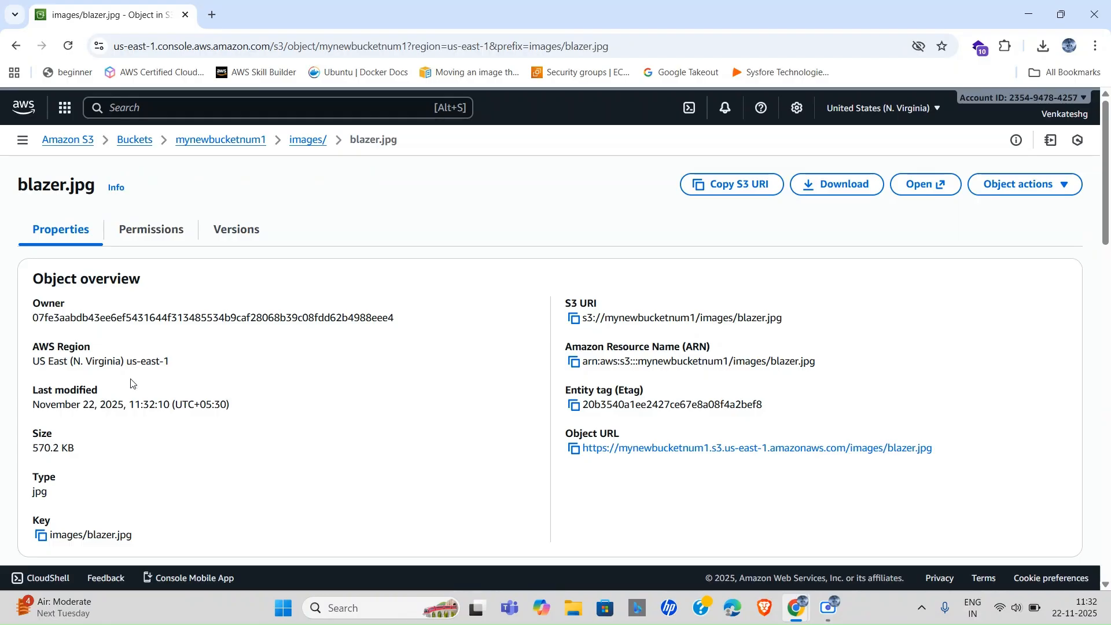
left_click(947, 185)
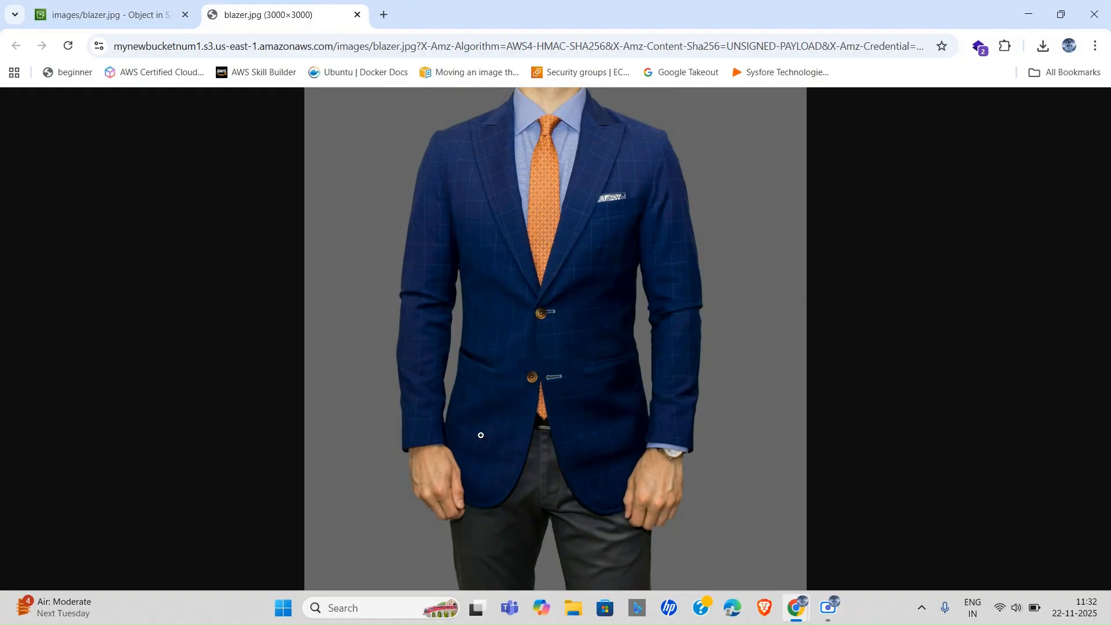
left_click(117, 4)
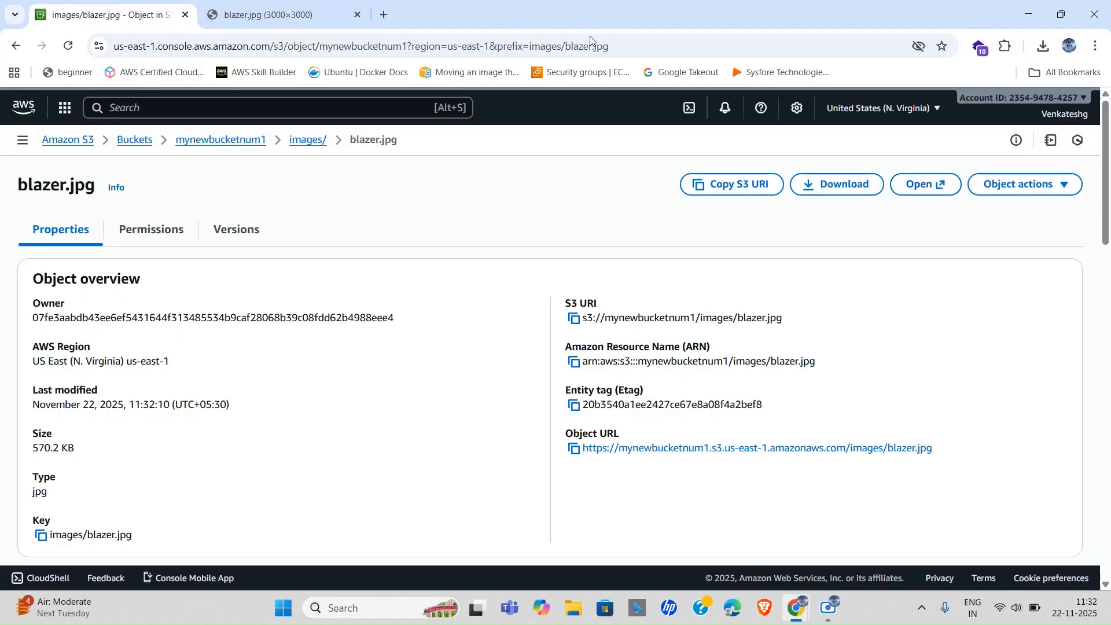
left_click(574, 450)
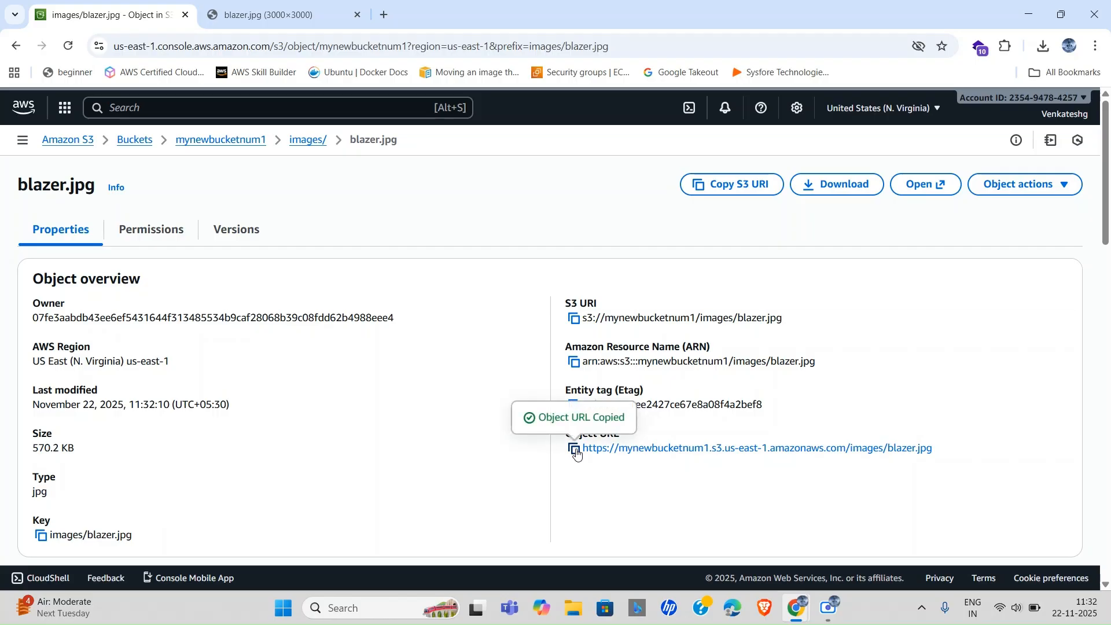
Load blazer.jpg's object URL in a new tab, see AccessDenied, then return to the Buckets list.
left_click(383, 15)
key("ctrl+v")
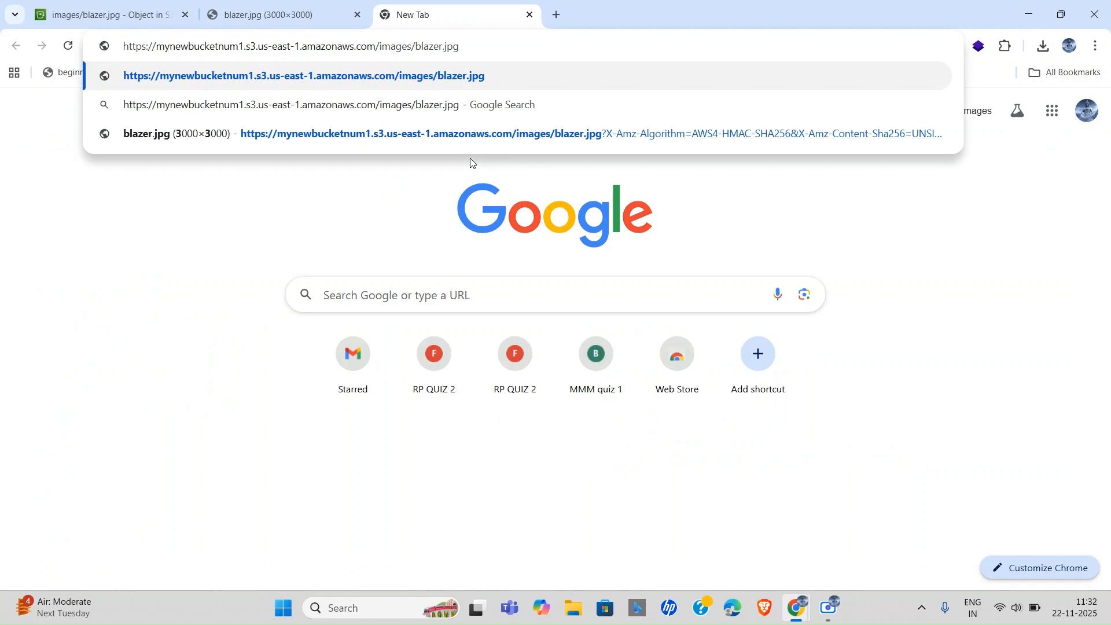
key("Return")
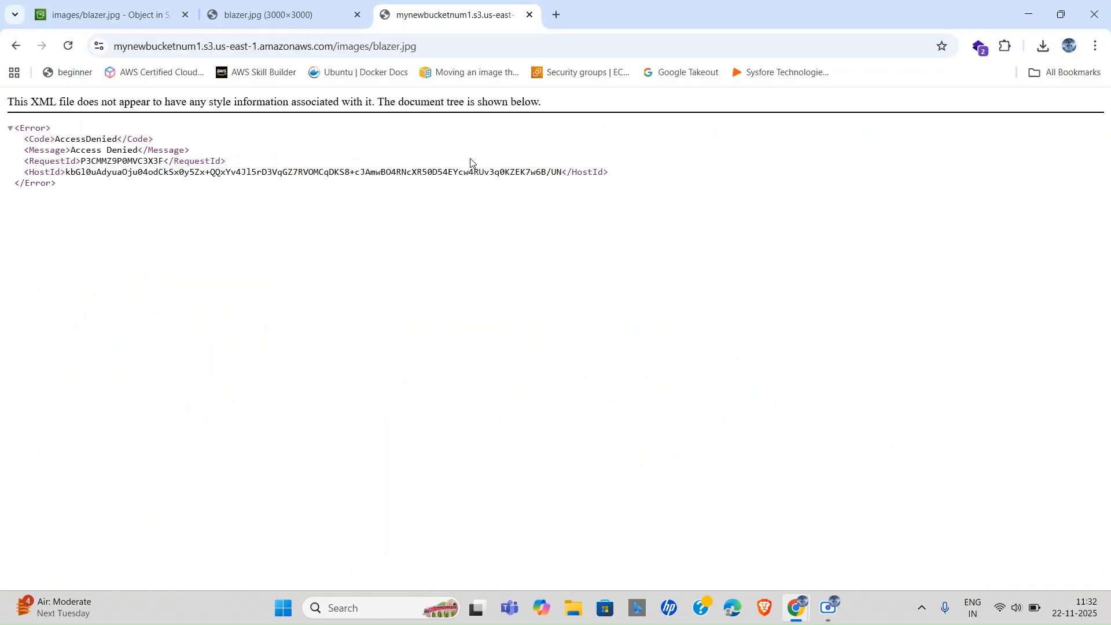
left_click_drag(57, 139, 115, 139)
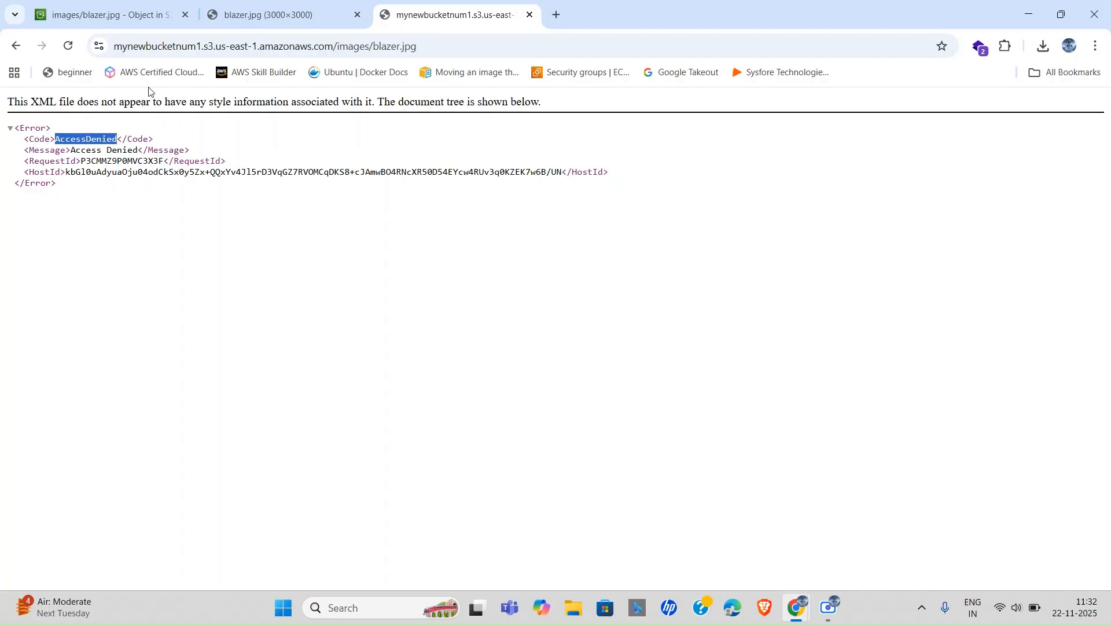
left_click(115, 10)
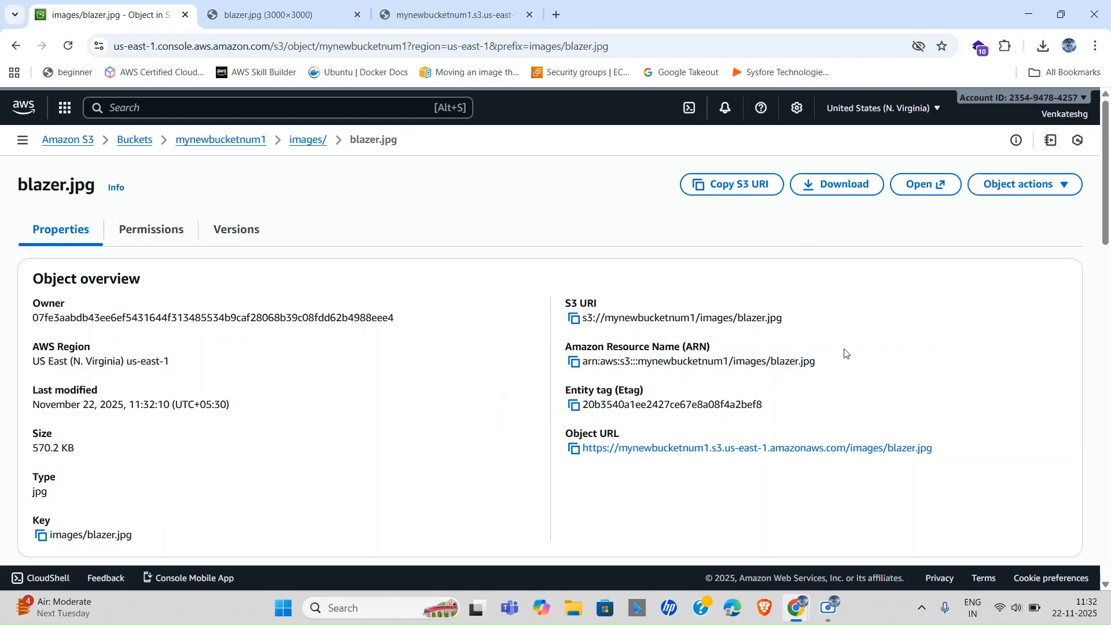
triple_click(590, 433)
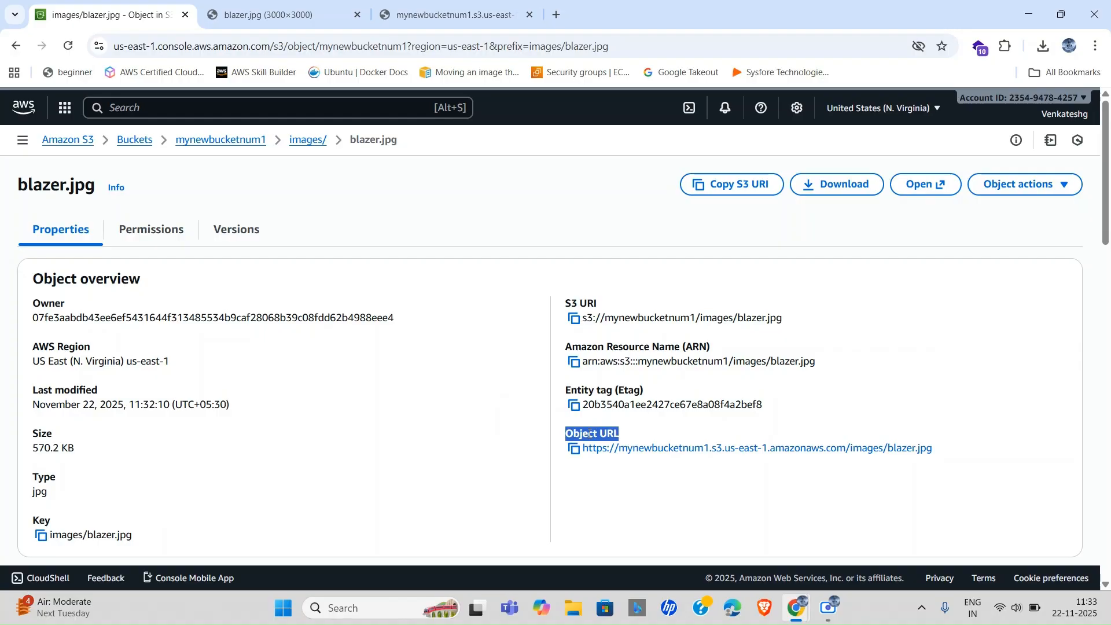
left_click(427, 11)
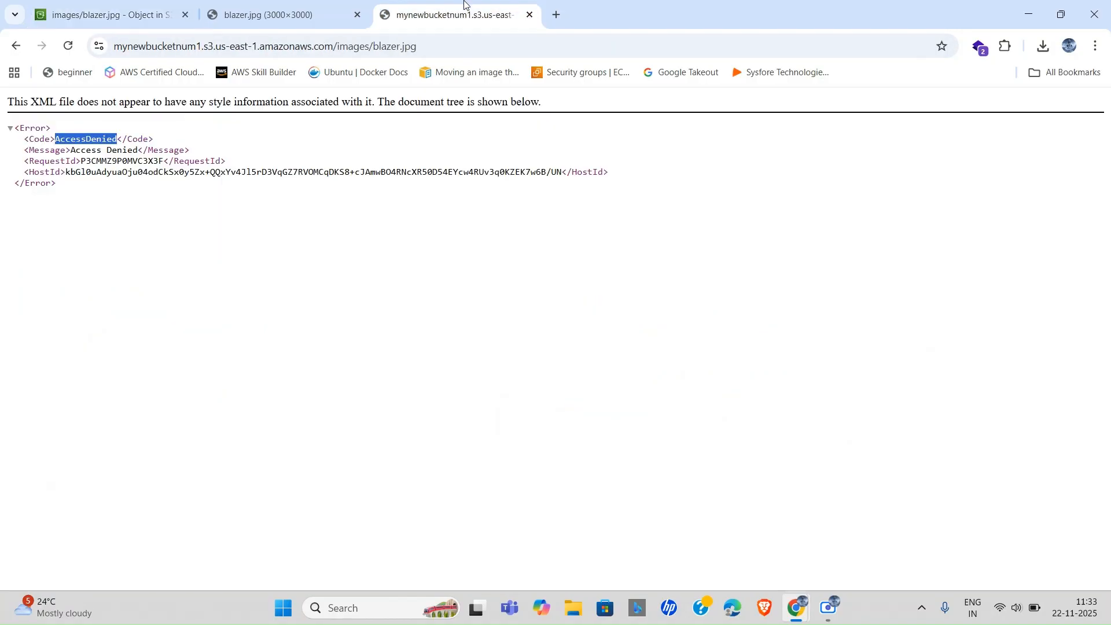
left_click(159, 229)
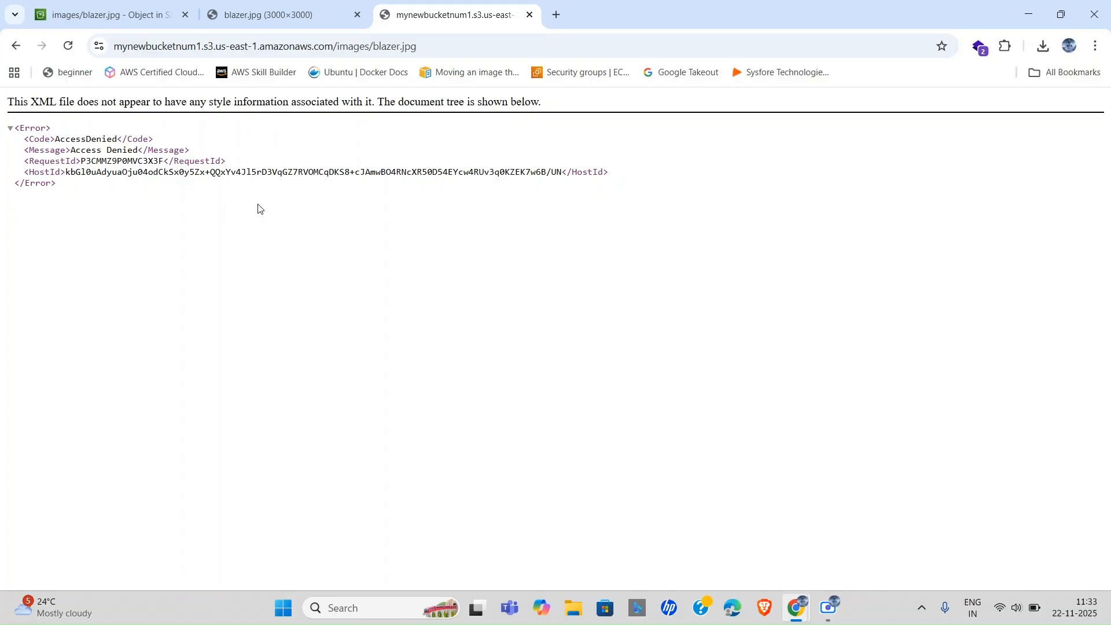
left_click(144, 7)
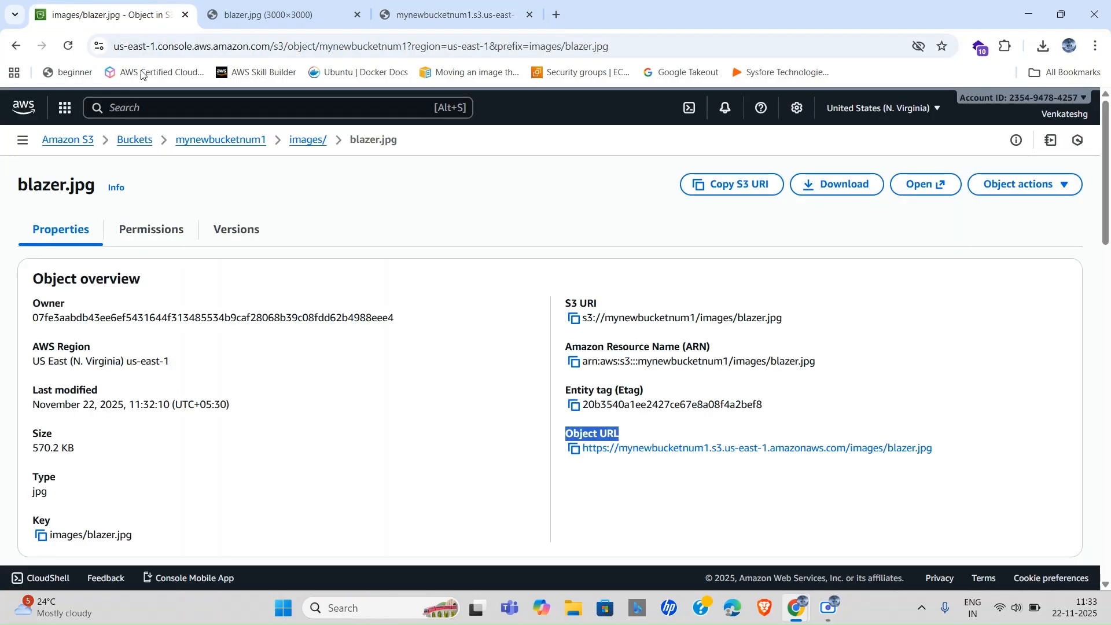
left_click(131, 147)
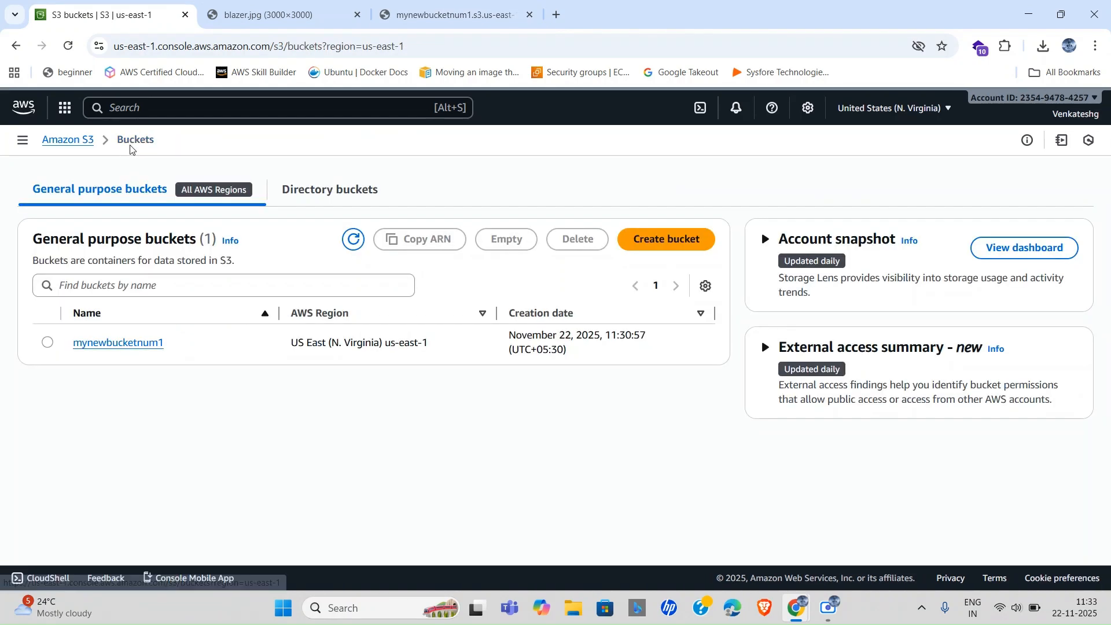
Open mynewbucketnum1's Permissions tab and review Block all public access set to On.
left_click(116, 343)
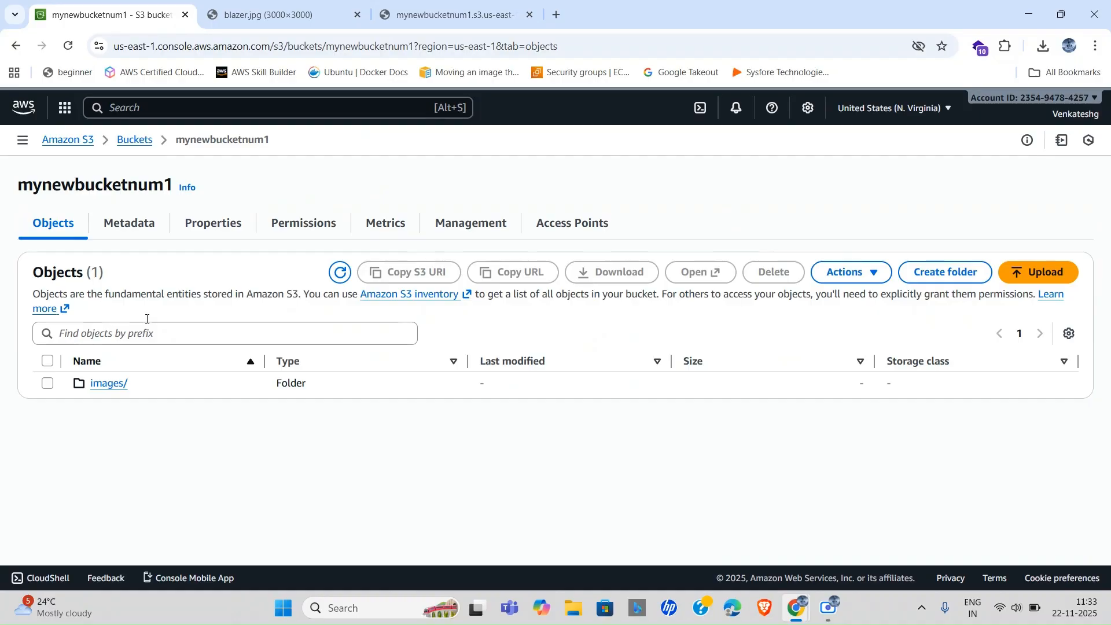
left_click(315, 225)
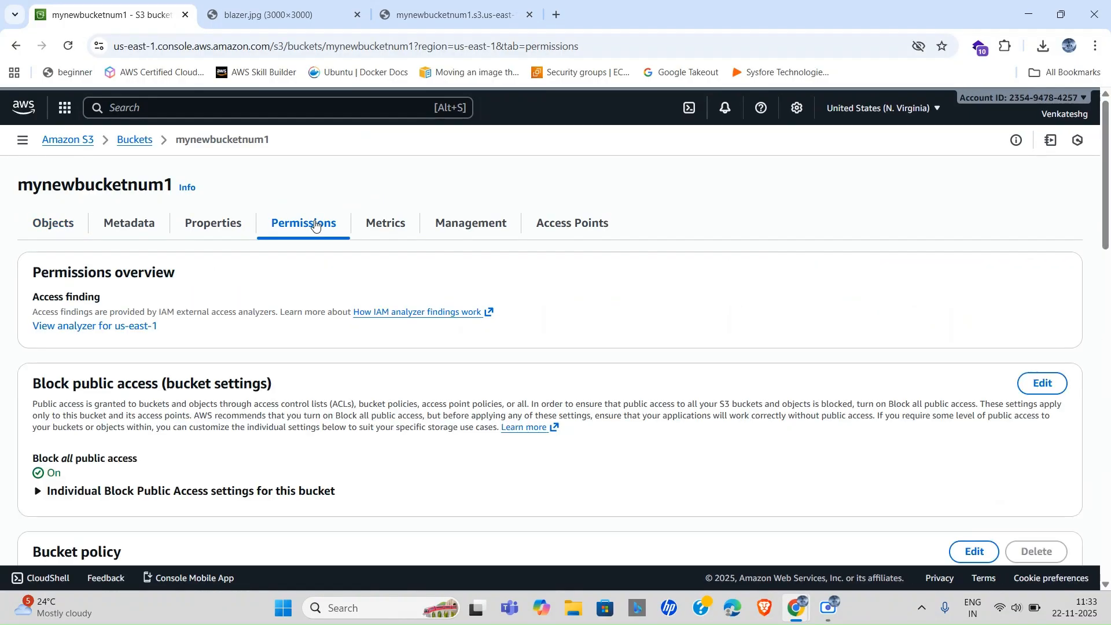
scroll(270, 383, "down", 10)
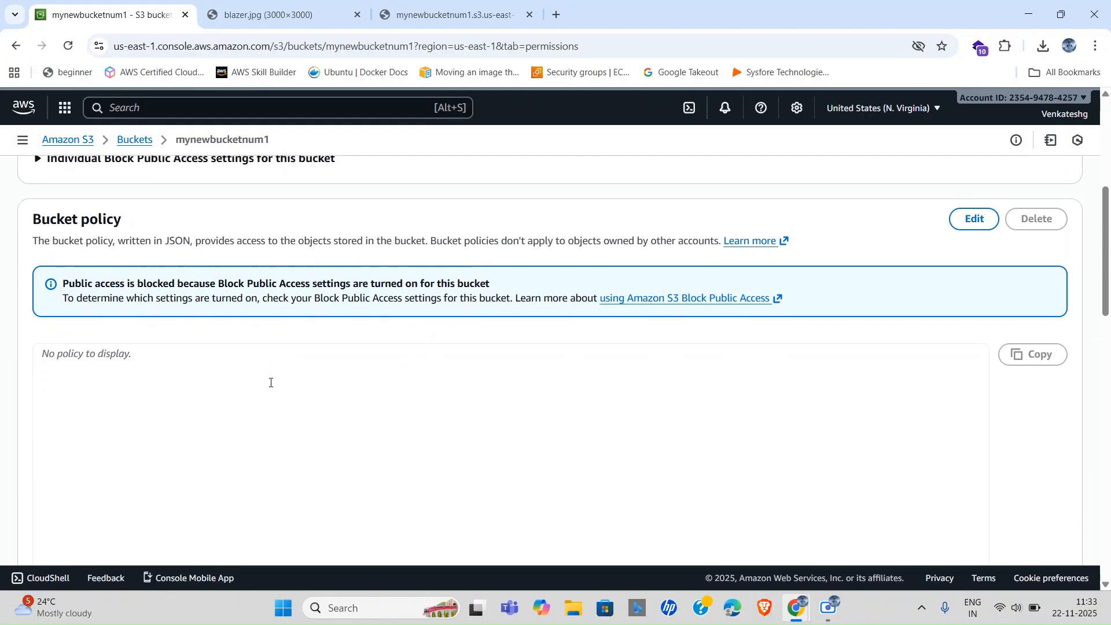
scroll(270, 383, "down", 2)
scroll(270, 383, "up", 8)
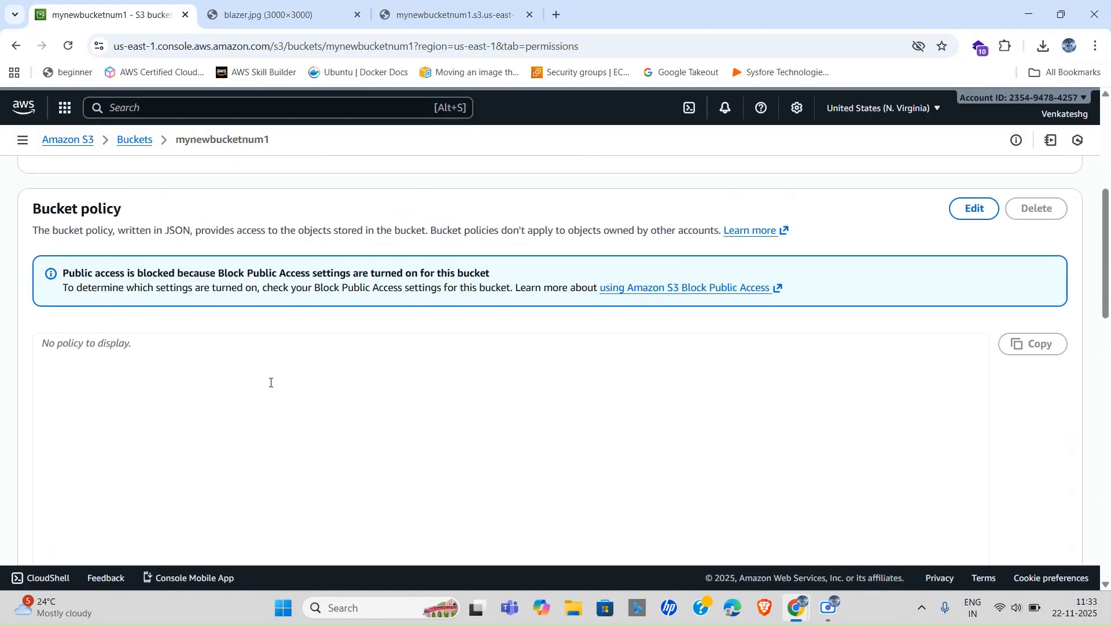
scroll(270, 383, "up", 3)
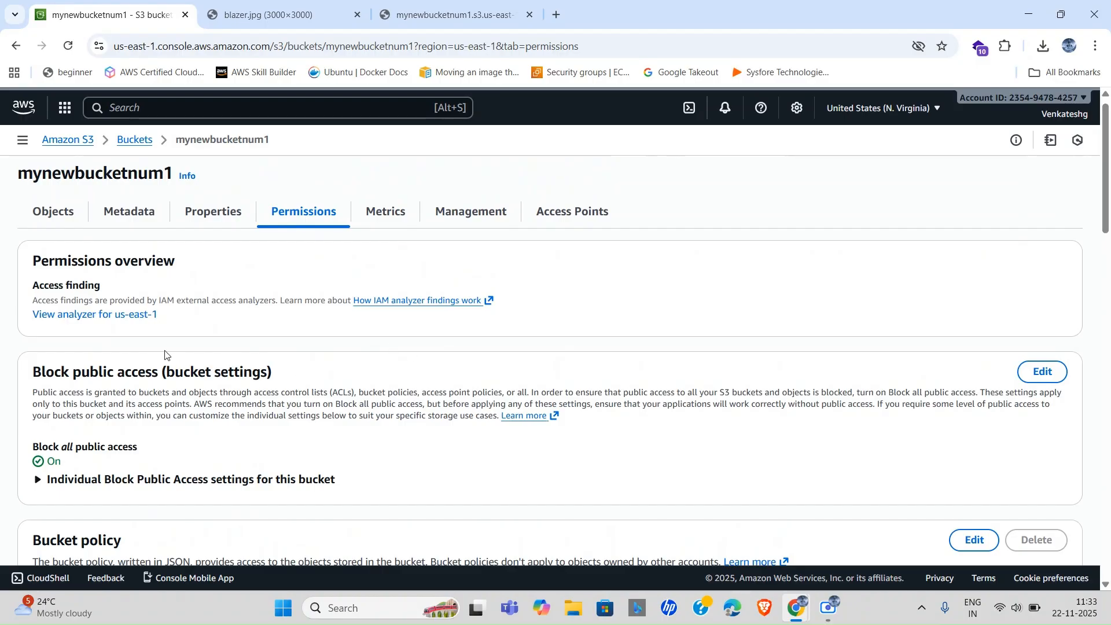
triple_click(147, 371)
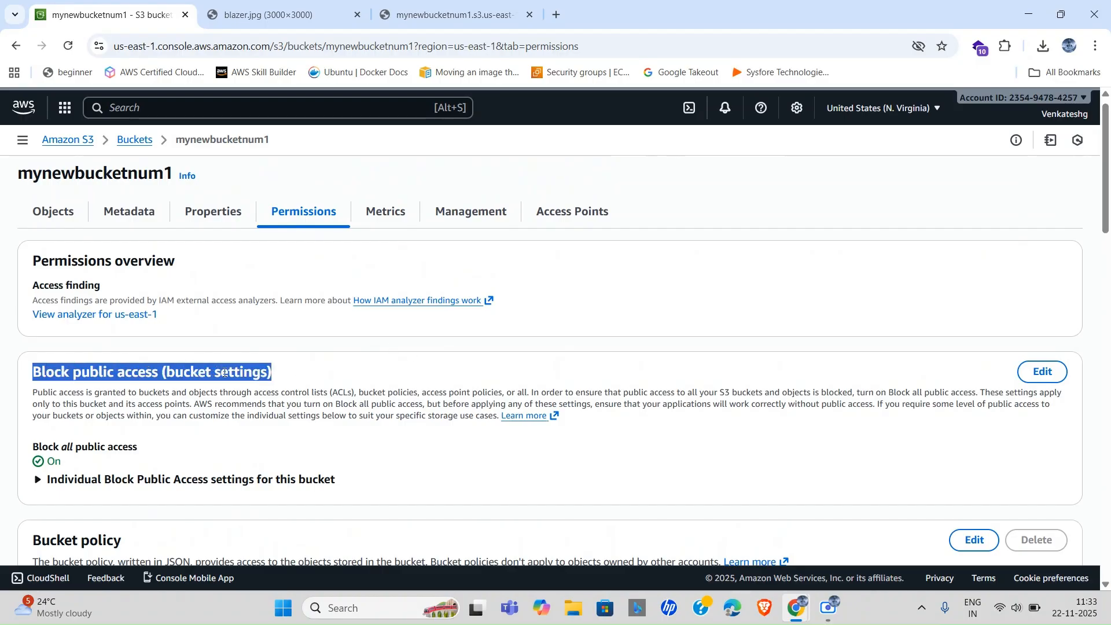
triple_click(257, 373)
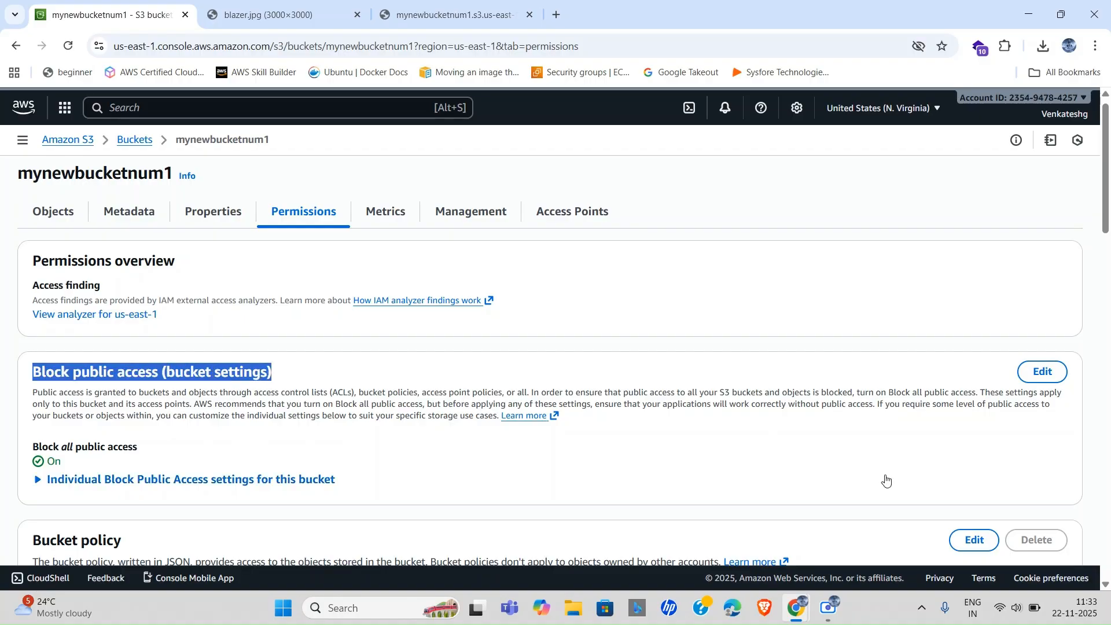
Uncheck Block all public access, save, and type 'confirm' to apply the change.
left_click(1034, 385)
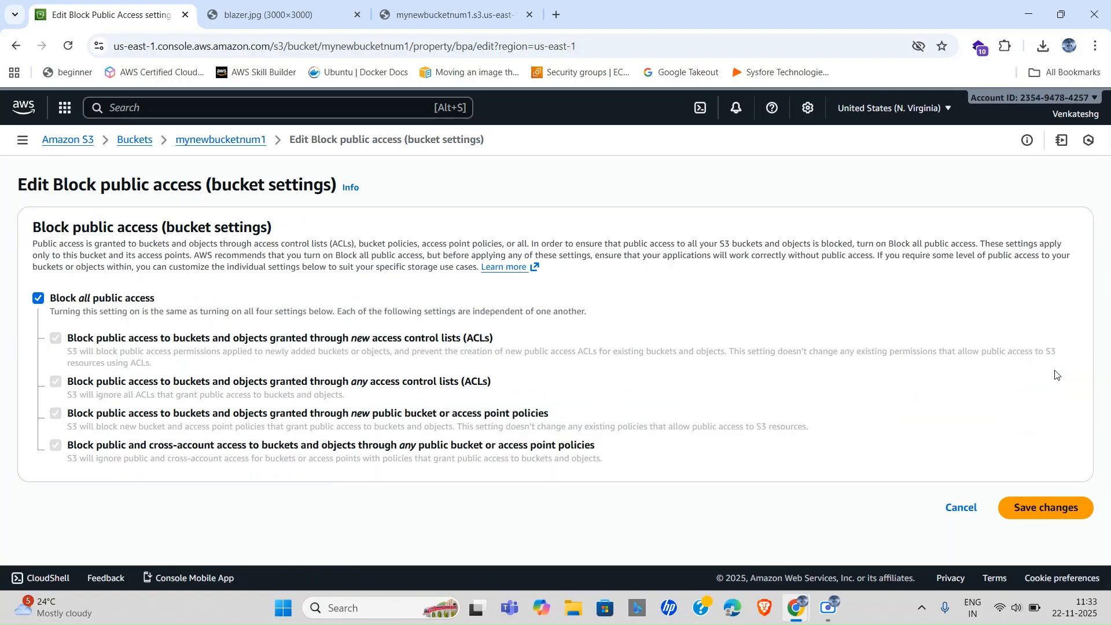
left_click(38, 299)
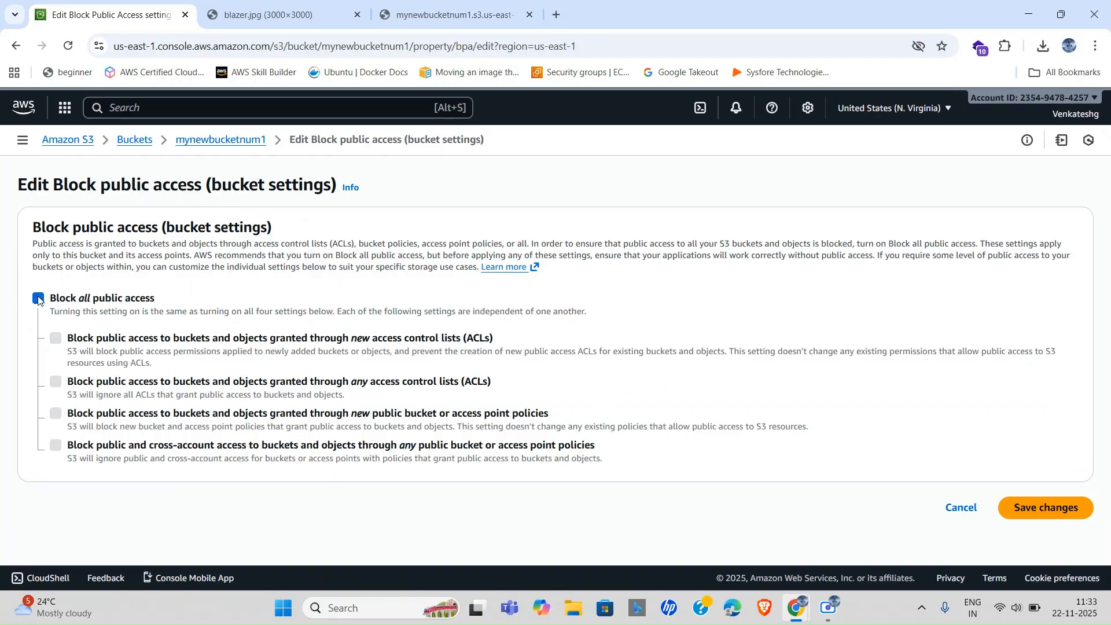
triple_click(90, 299)
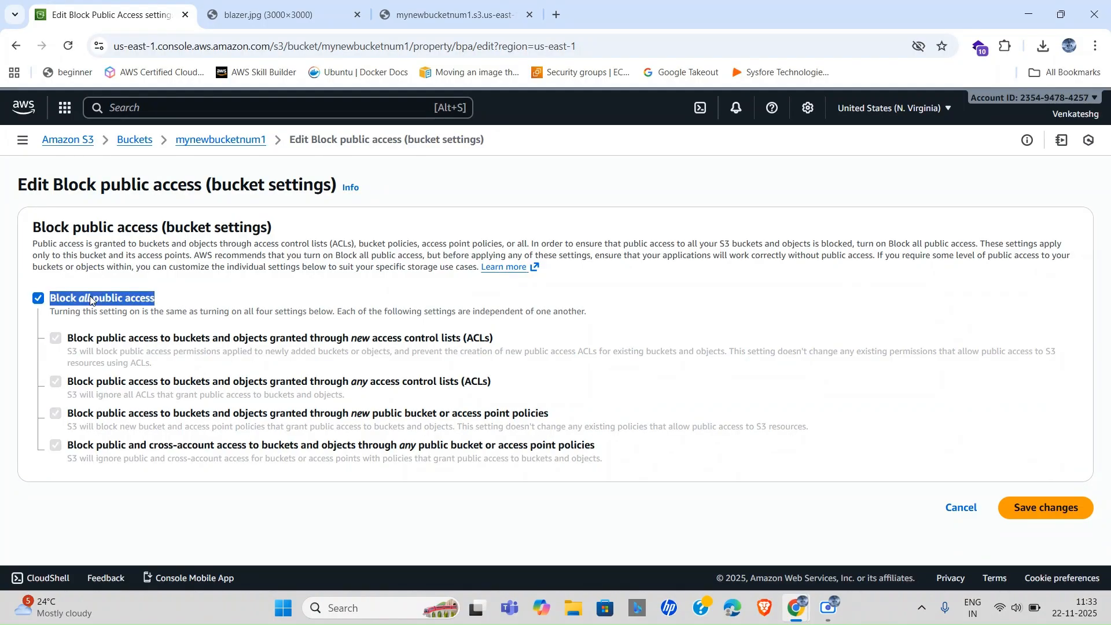
left_click(38, 298)
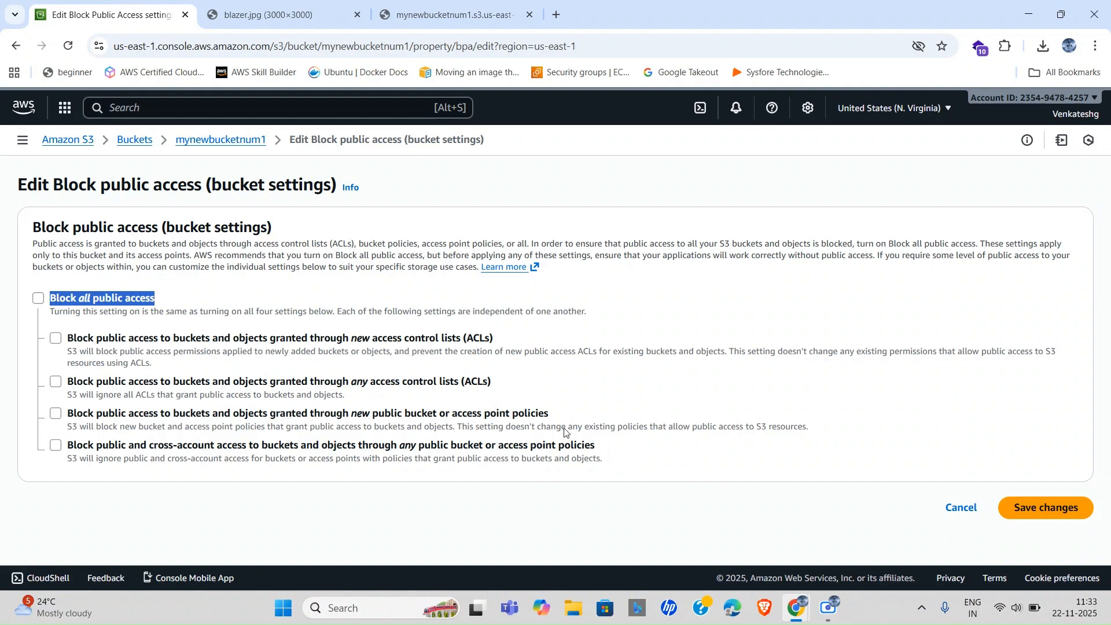
left_click(1041, 519)
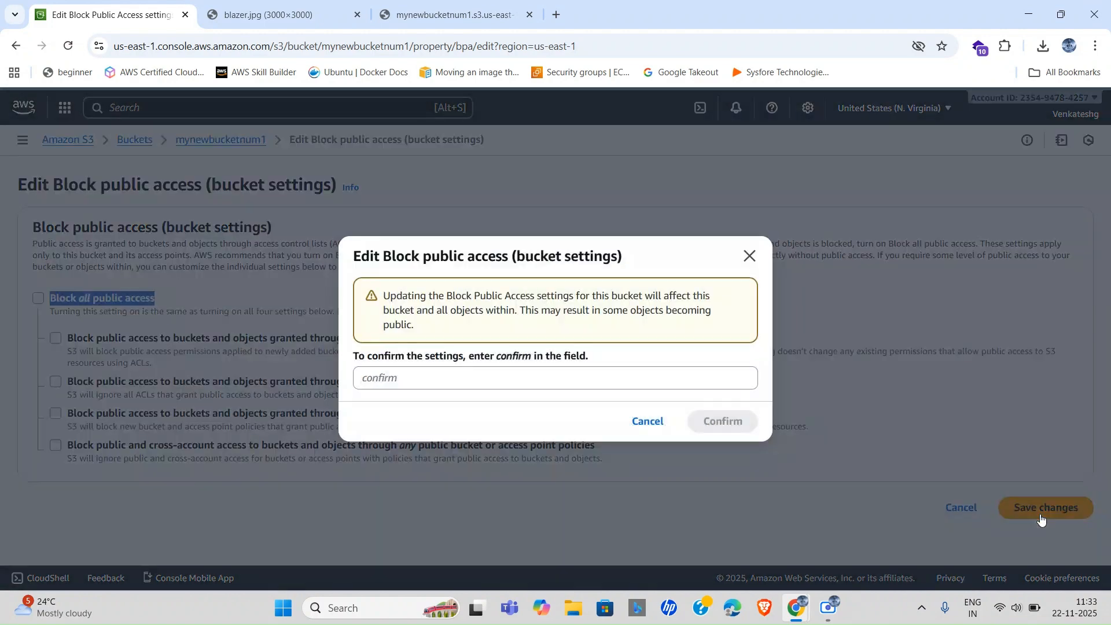
left_click(439, 383)
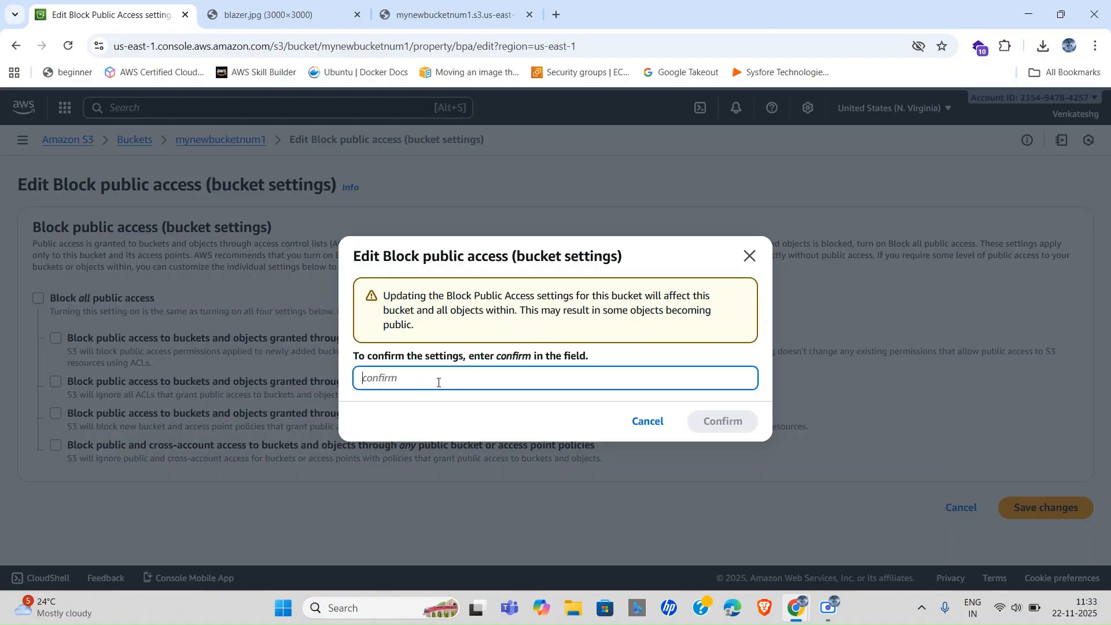
type("confirm")
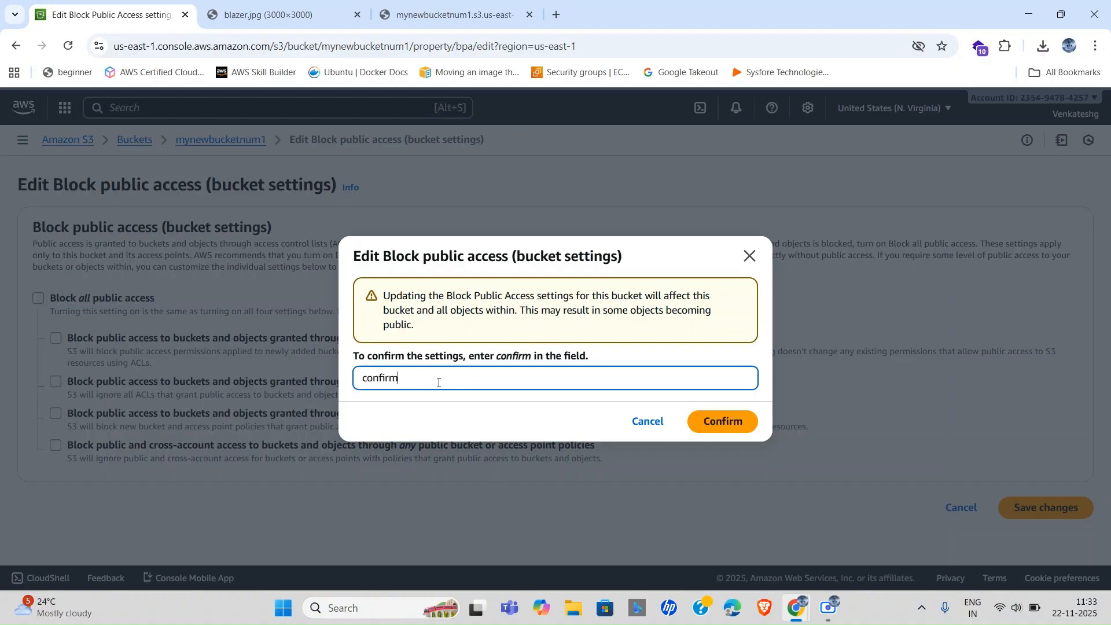
left_click(720, 422)
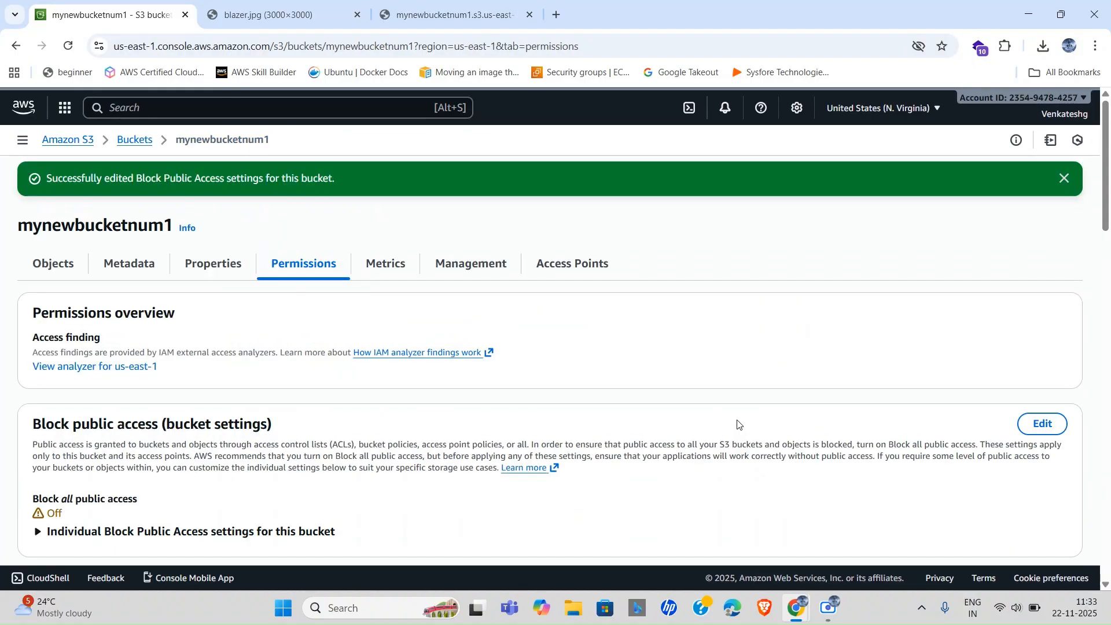
scroll(295, 418, "down", 15)
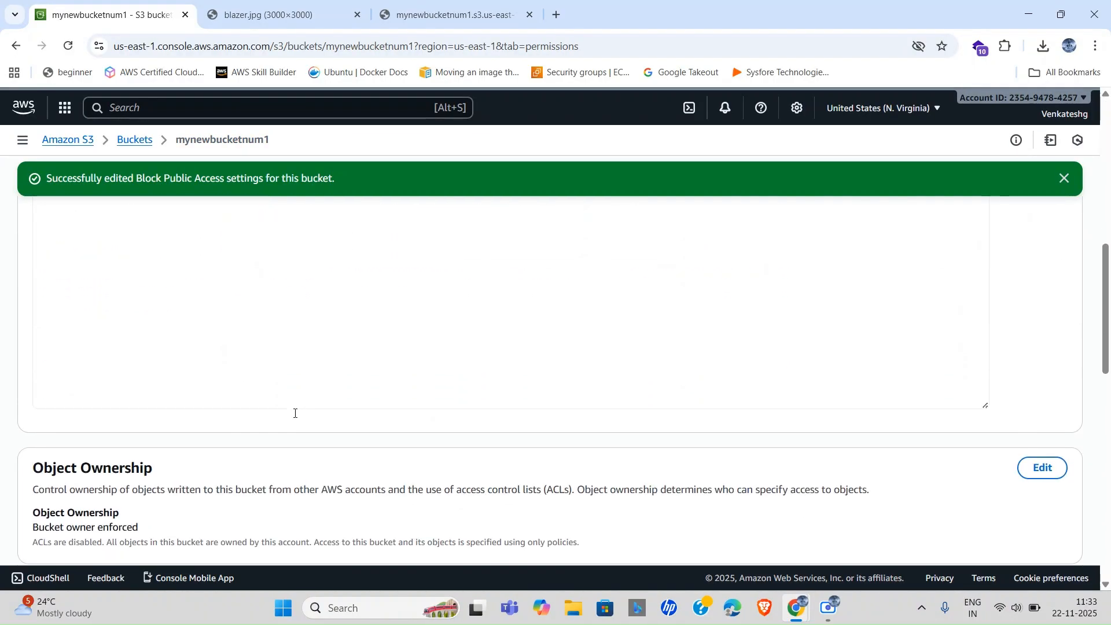
scroll(484, 335, "up", 15)
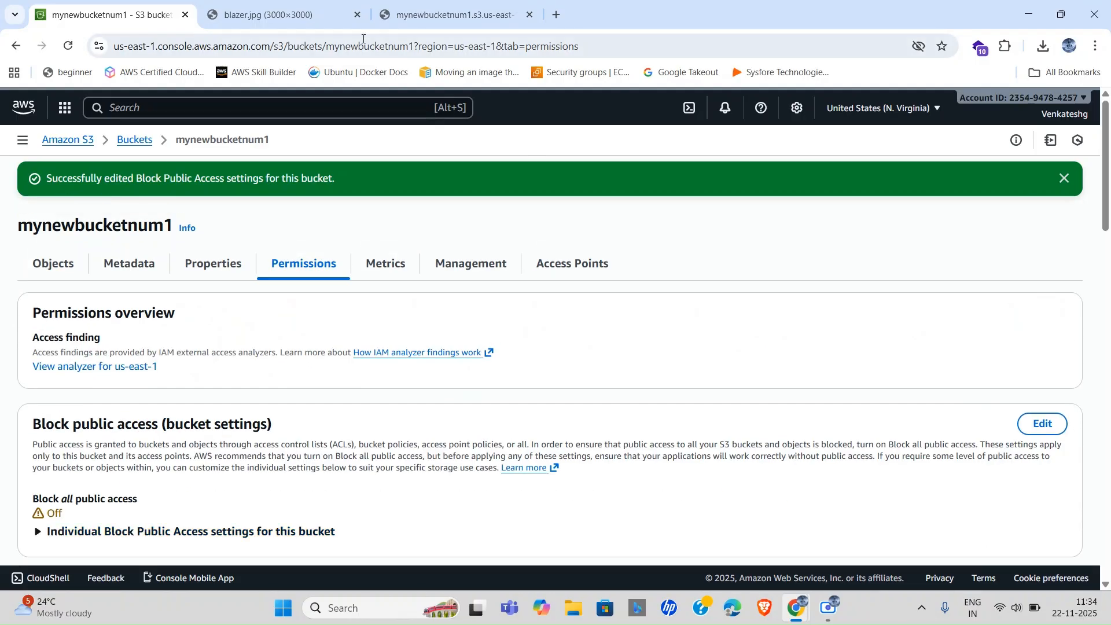
left_click(306, 12)
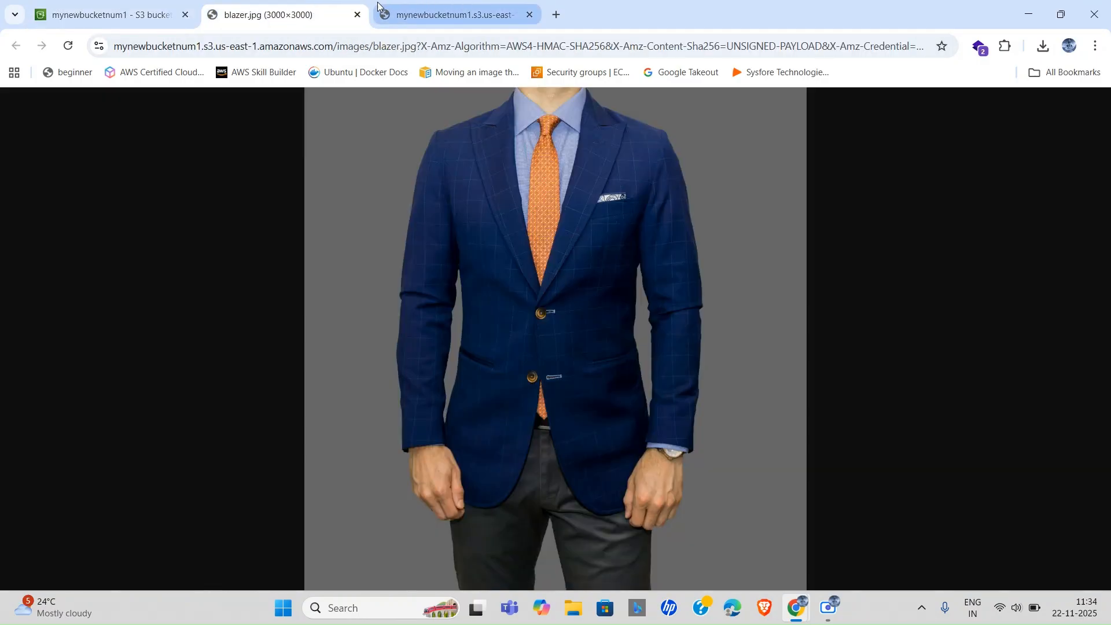
left_click(448, 13)
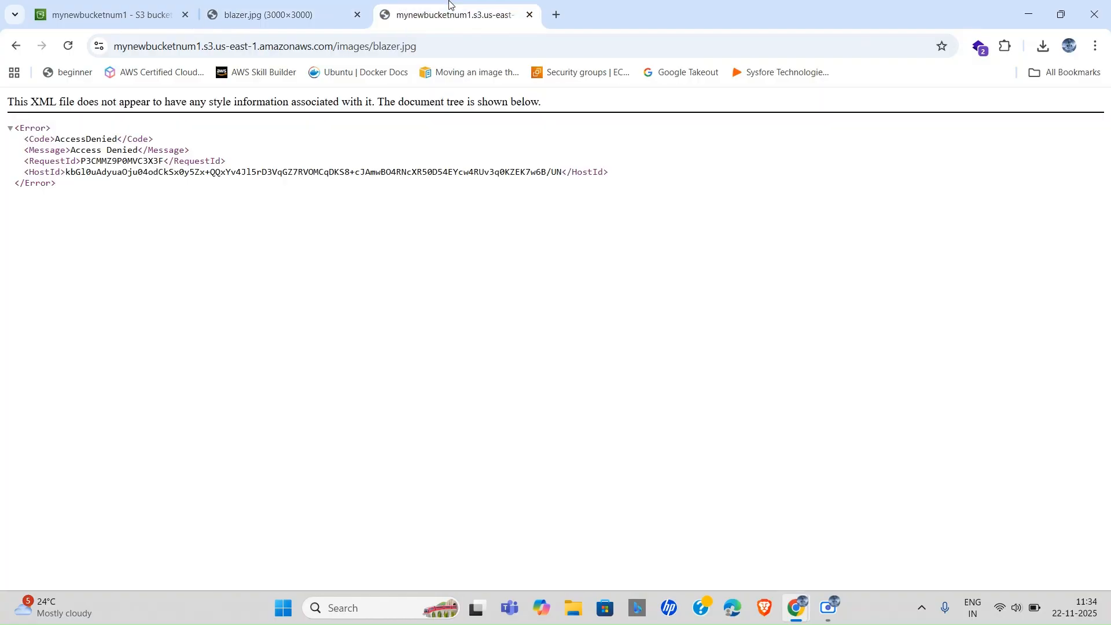
left_click(428, 57)
left_click(448, 55)
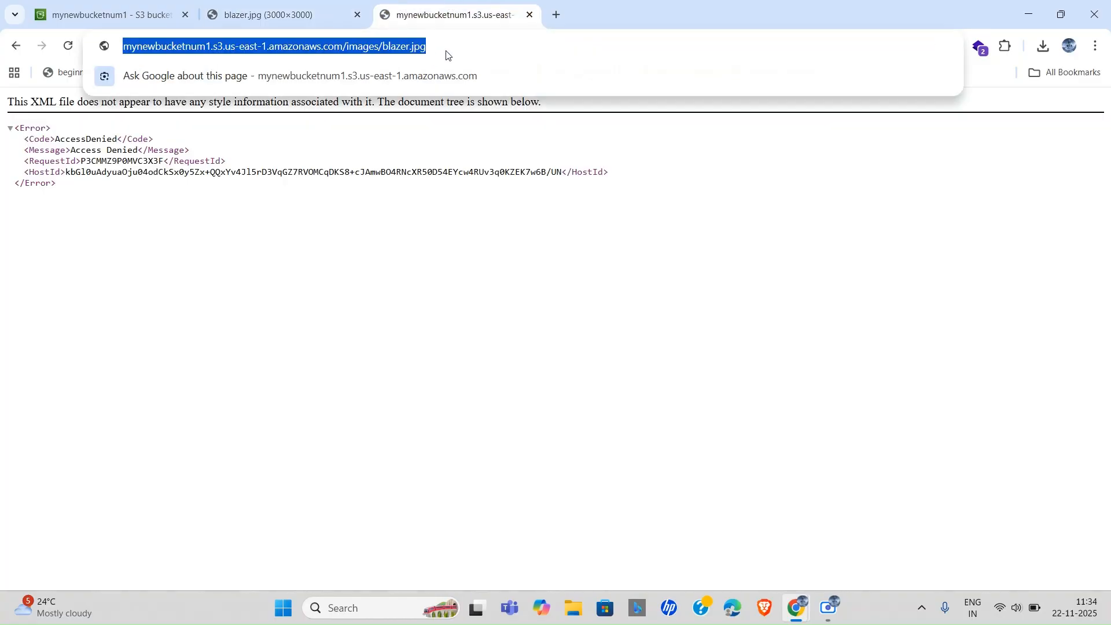
key("Return")
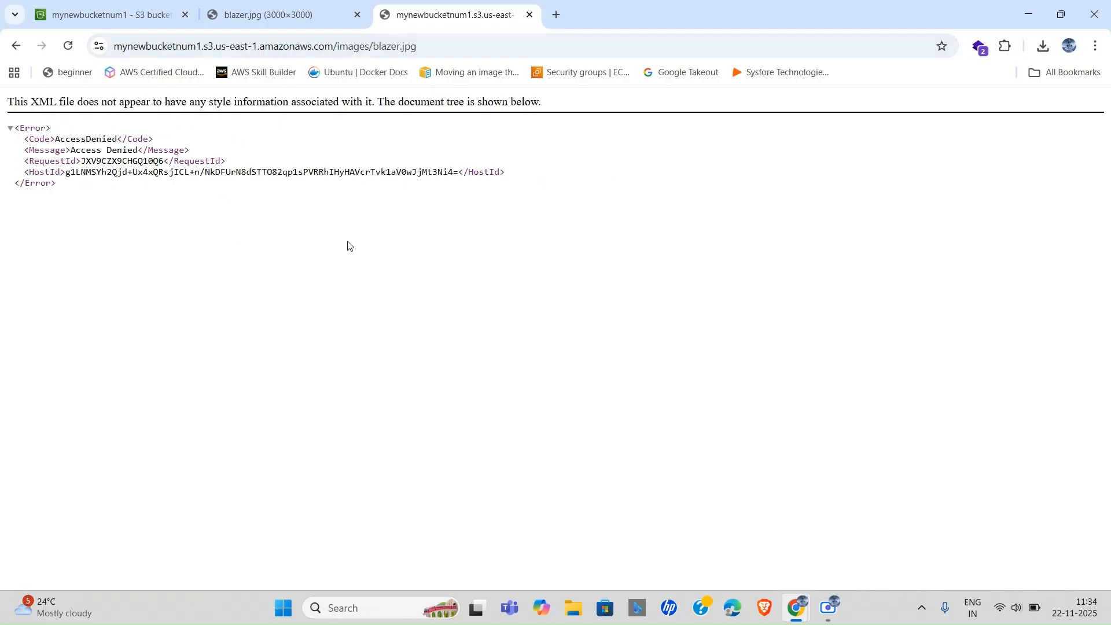
left_click(98, 8)
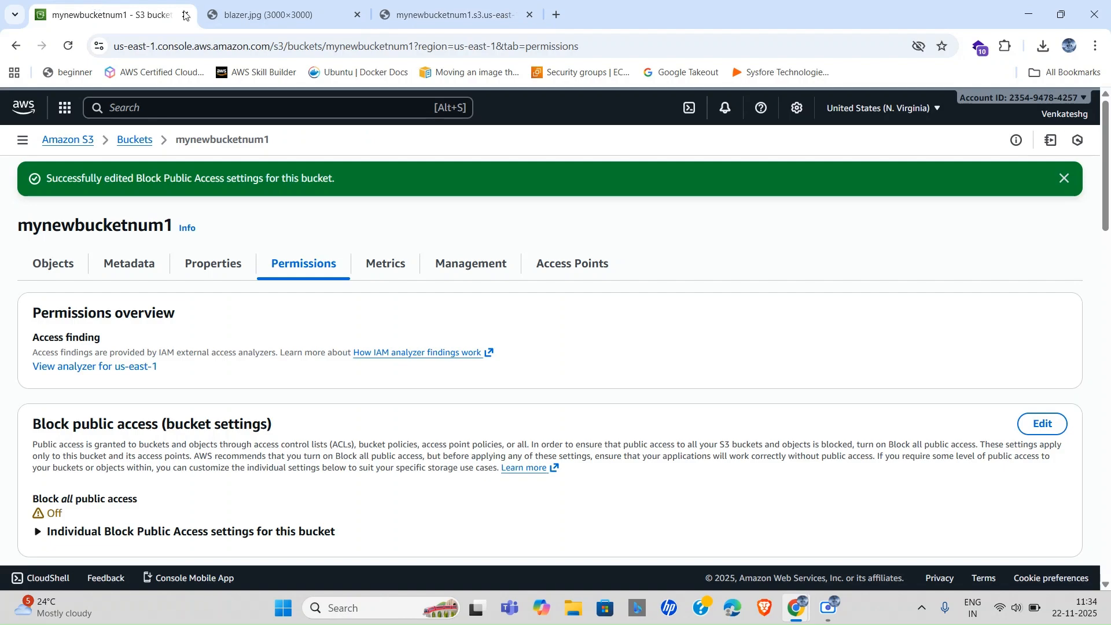
Set Object Ownership to ACLs enabled with Bucket owner preferred, acknowledge, and save.
scroll(241, 386, "down", 10)
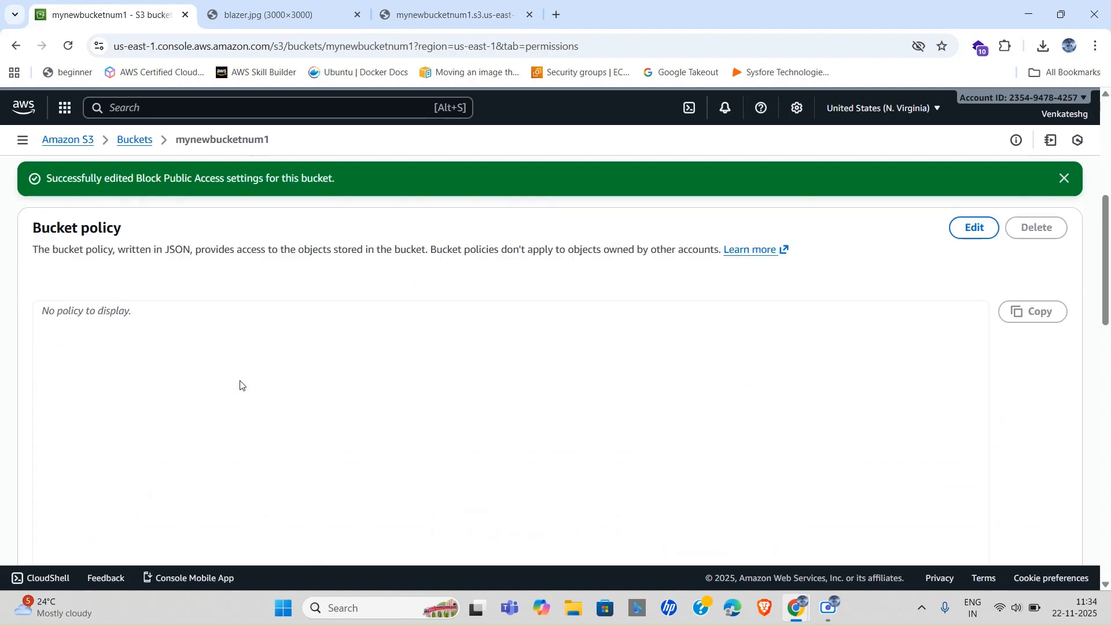
scroll(241, 382, "down", 2)
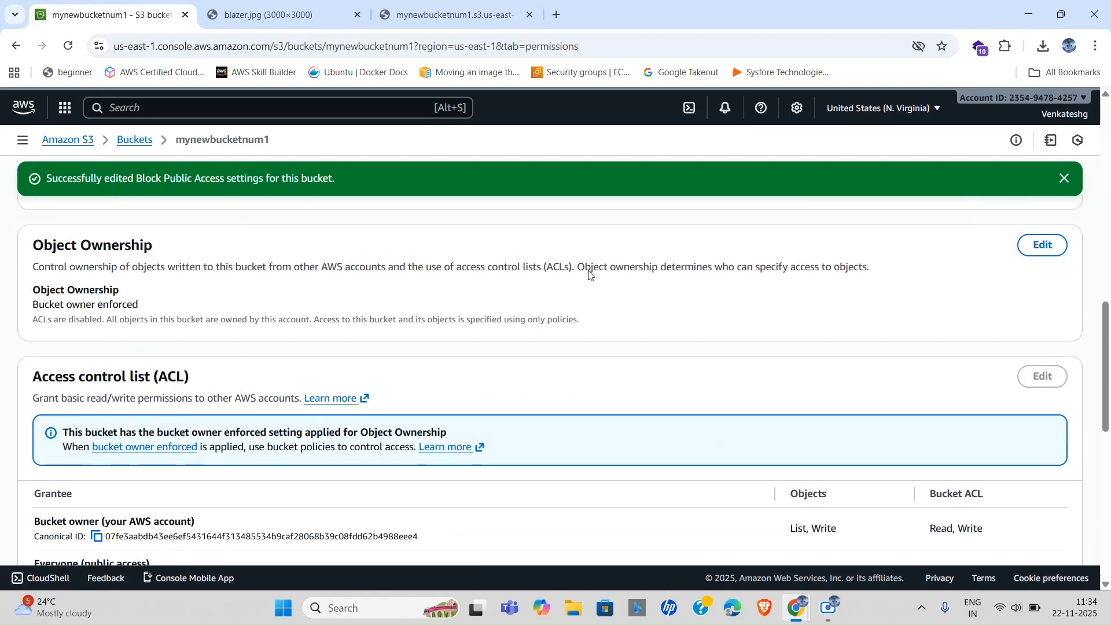
left_click(1041, 246)
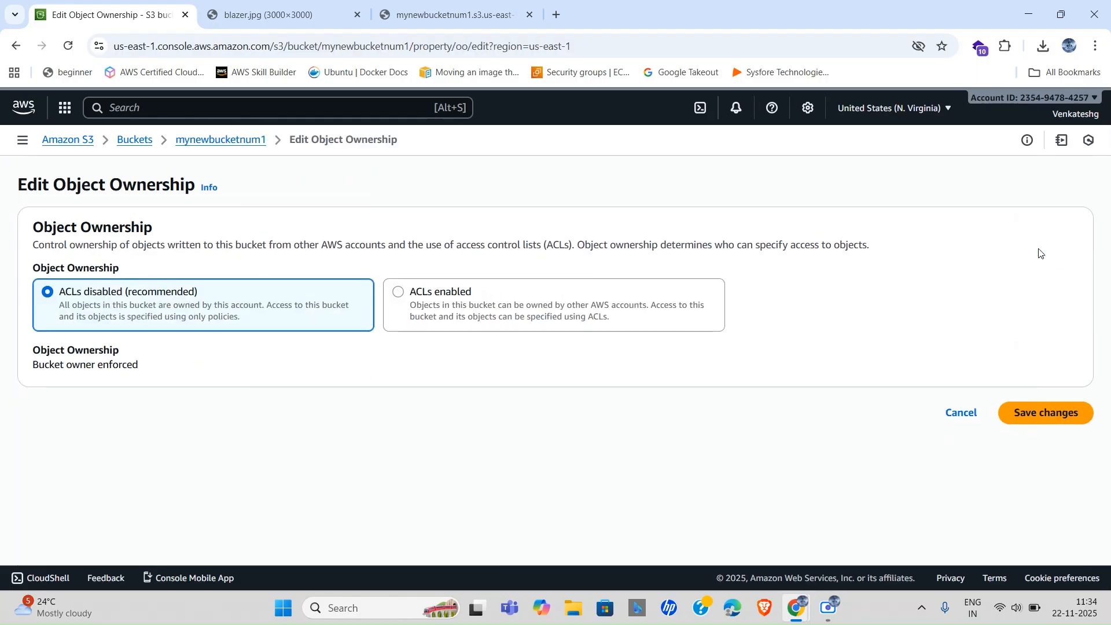
left_click(401, 297)
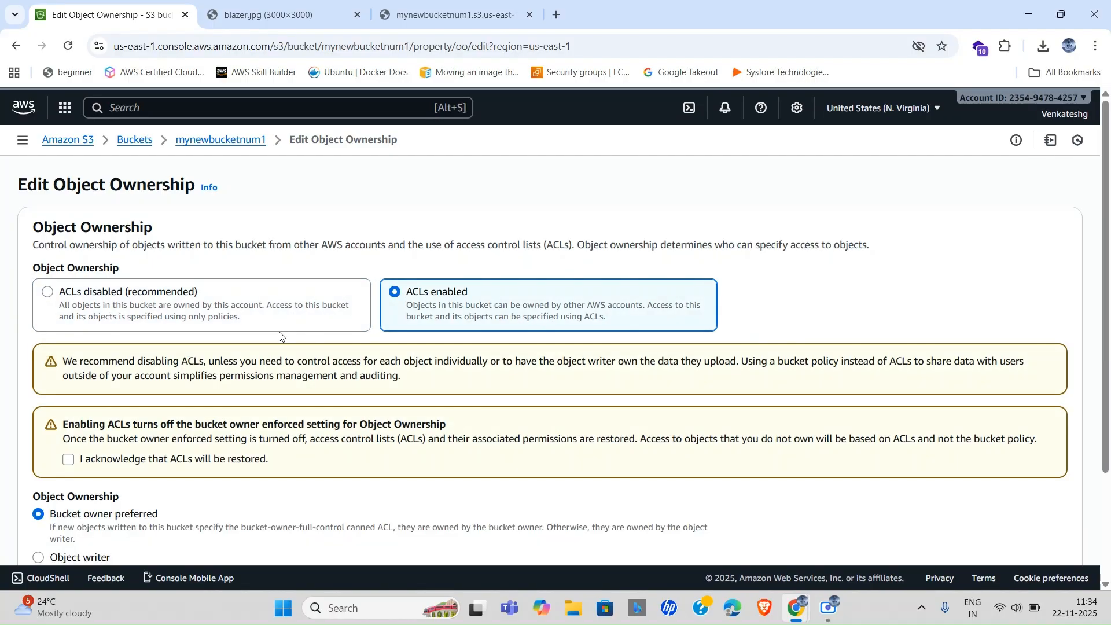
scroll(278, 331, "down", 2)
left_click(69, 350)
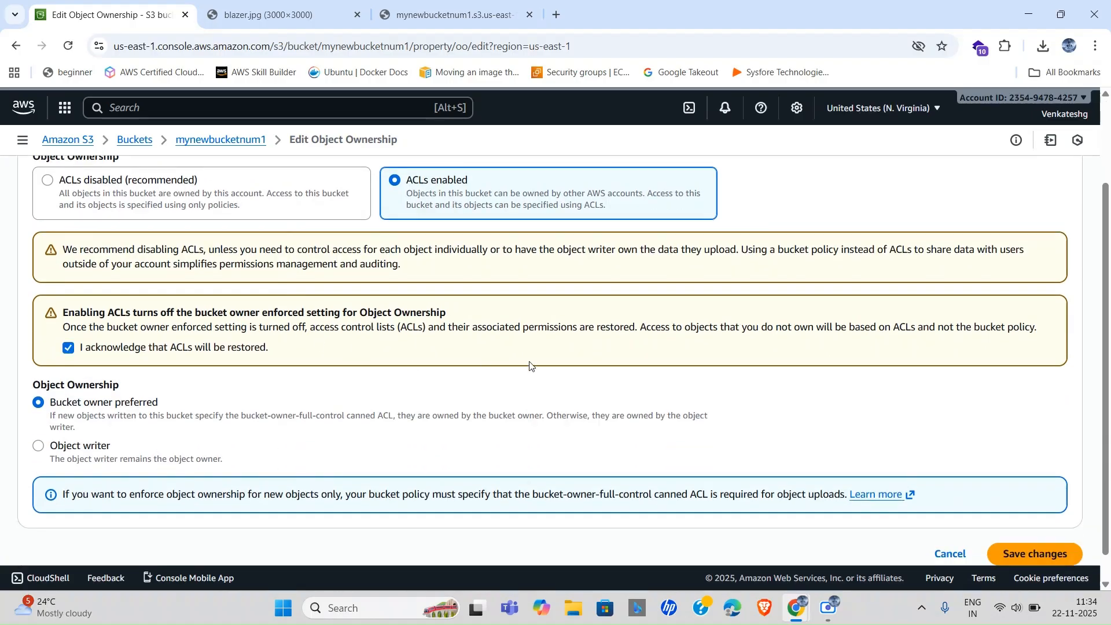
scroll(499, 361, "down", 1)
left_click(1021, 524)
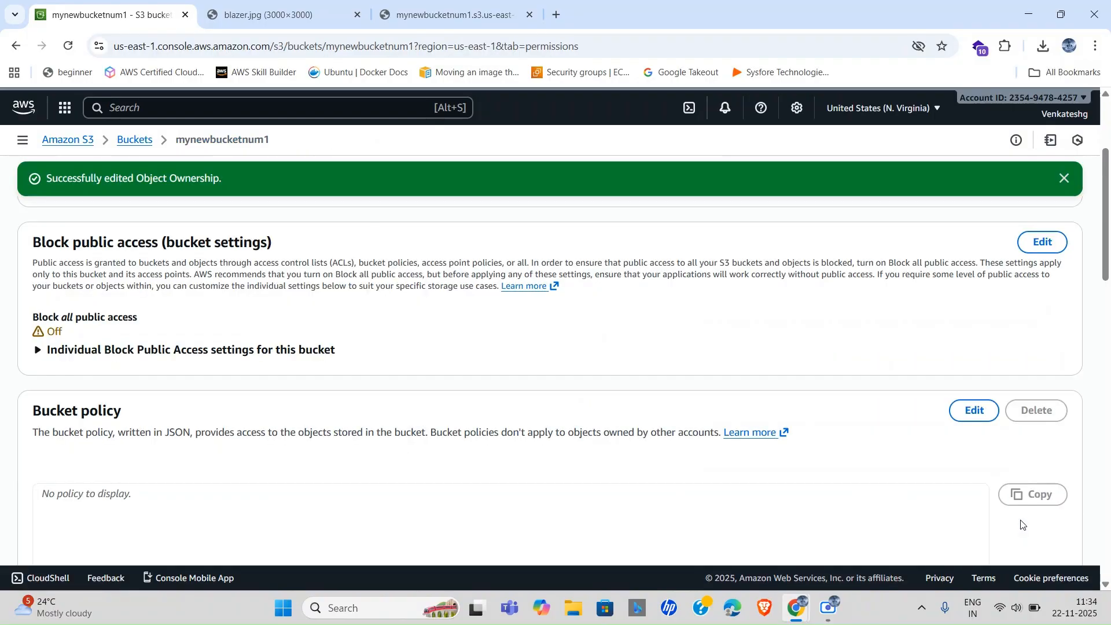
Reload the blazer.jpg object URL, still AccessDenied, then return to the S3 Buckets list.
scroll(531, 385, "up", 3)
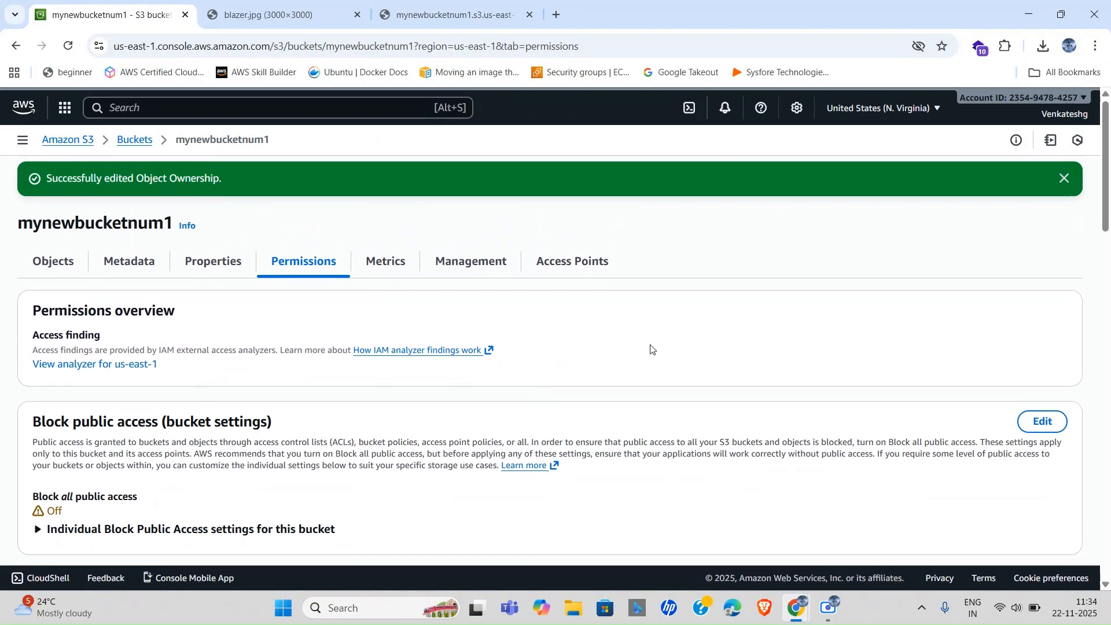
left_click(435, 8)
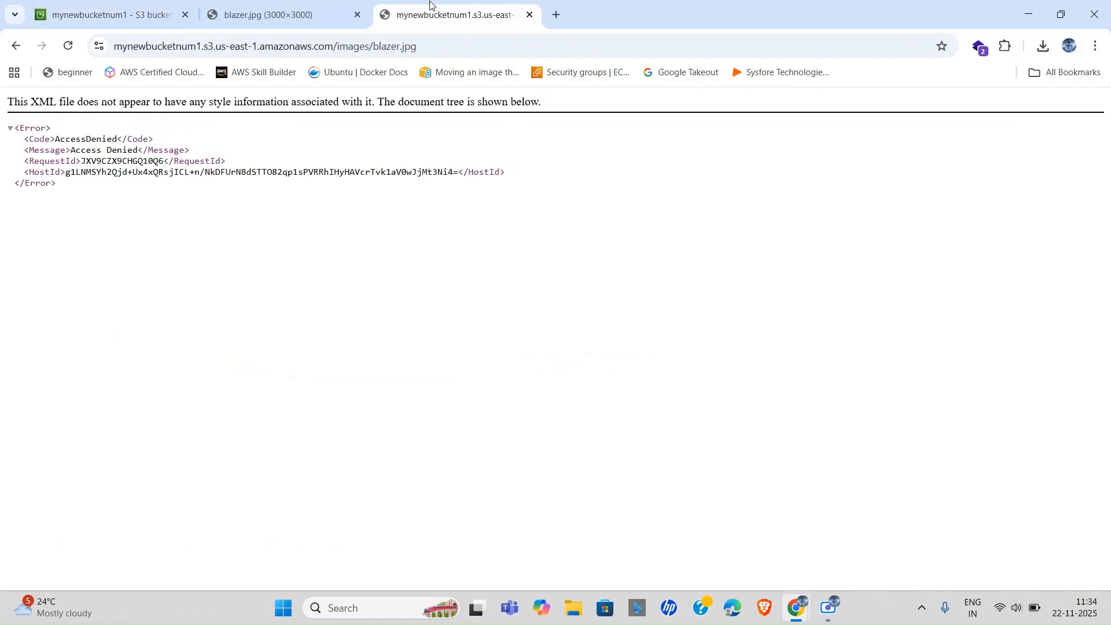
left_click(439, 46)
left_click(440, 45)
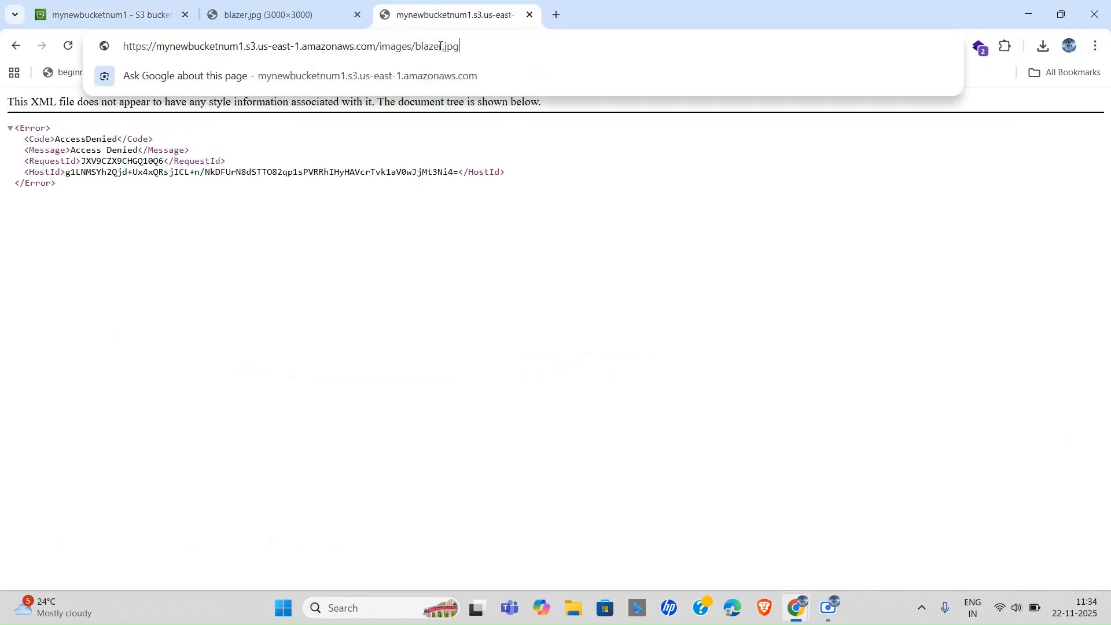
key("Return")
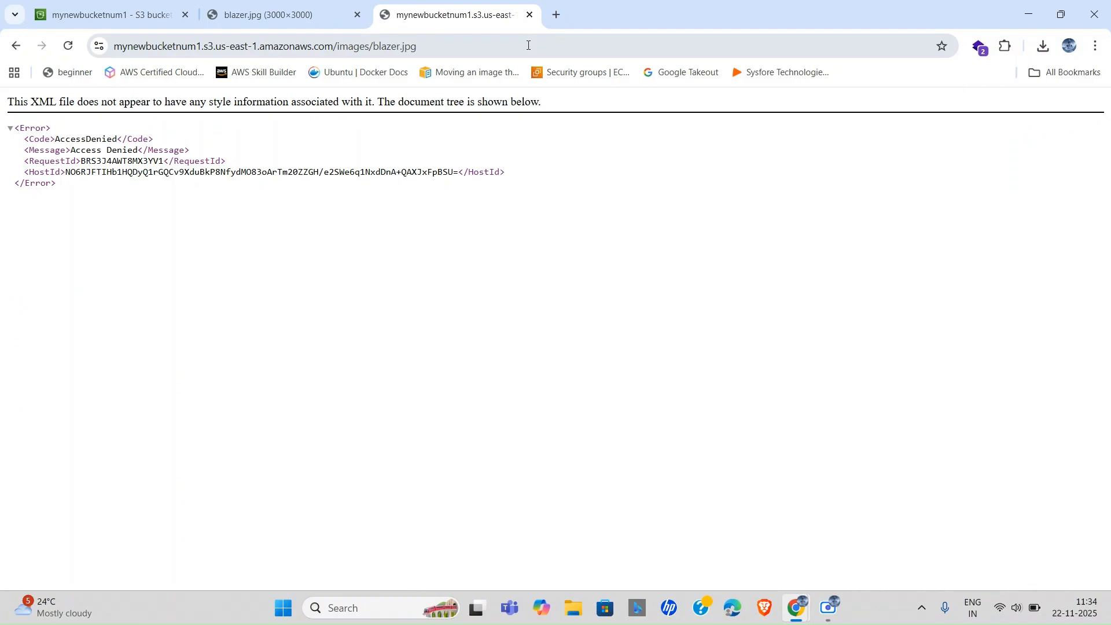
left_click(37, 4)
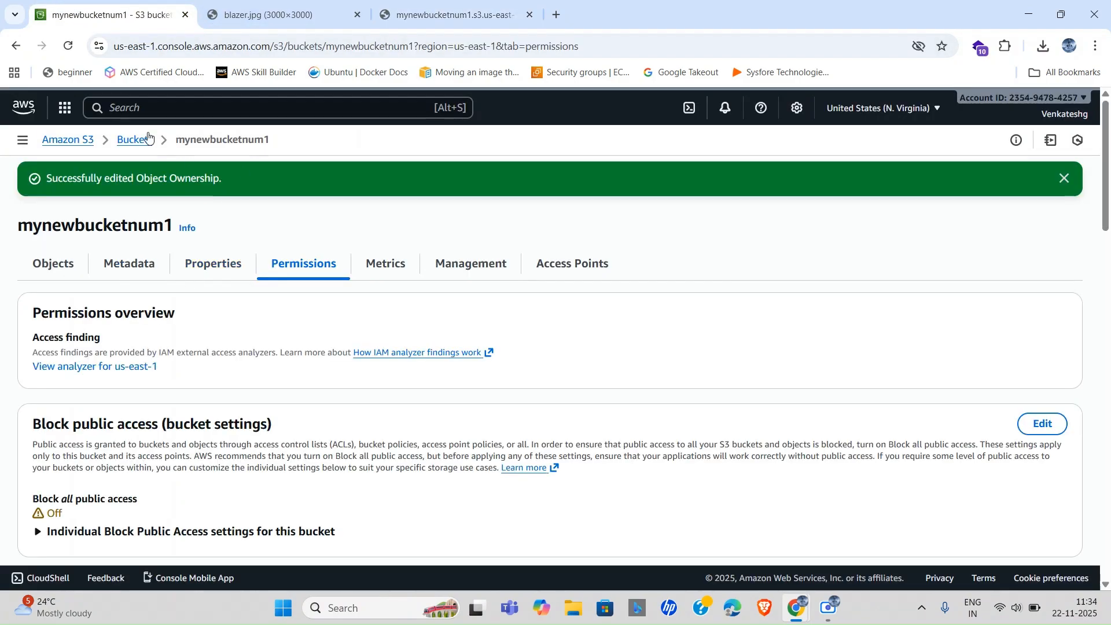
left_click(127, 145)
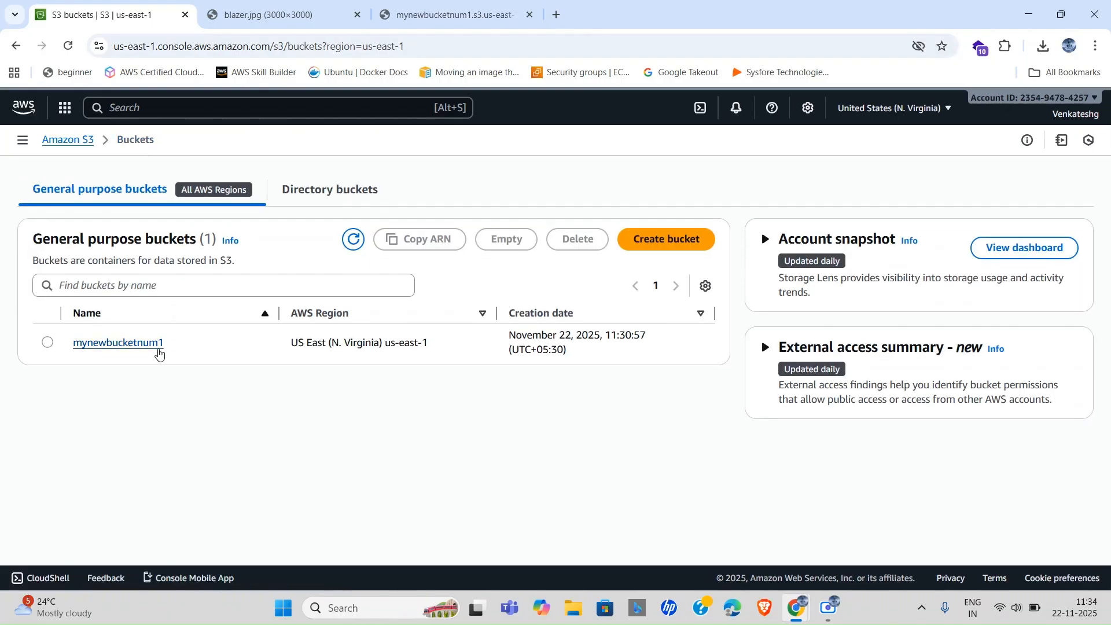
Select images/ in mynewbucketnum1 and apply Actions > Make public using ACL.
left_click(134, 344)
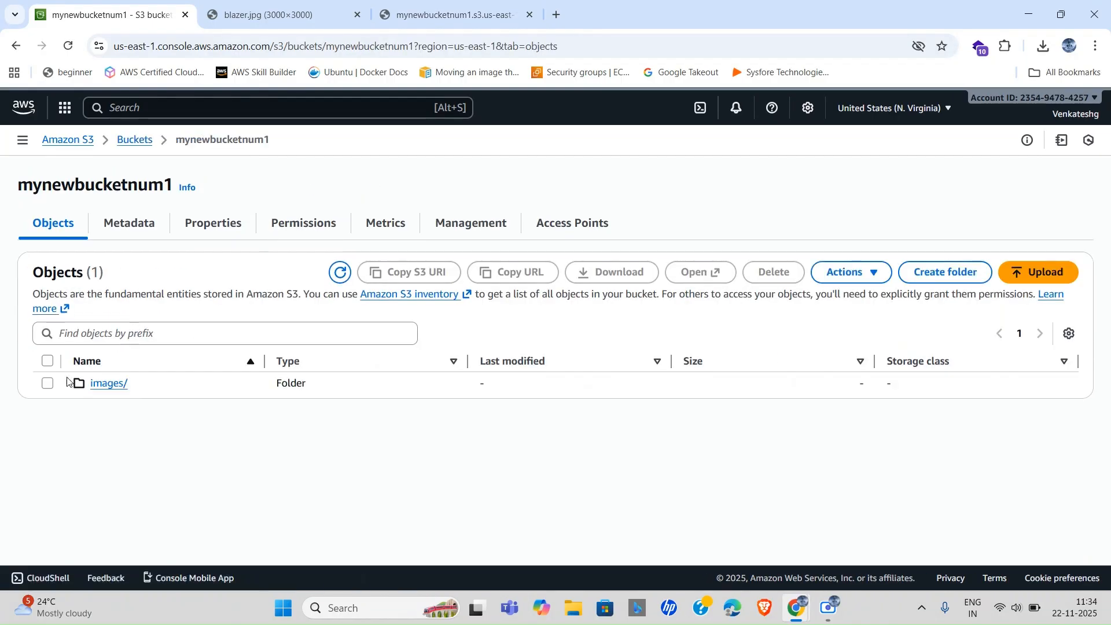
left_click(48, 383)
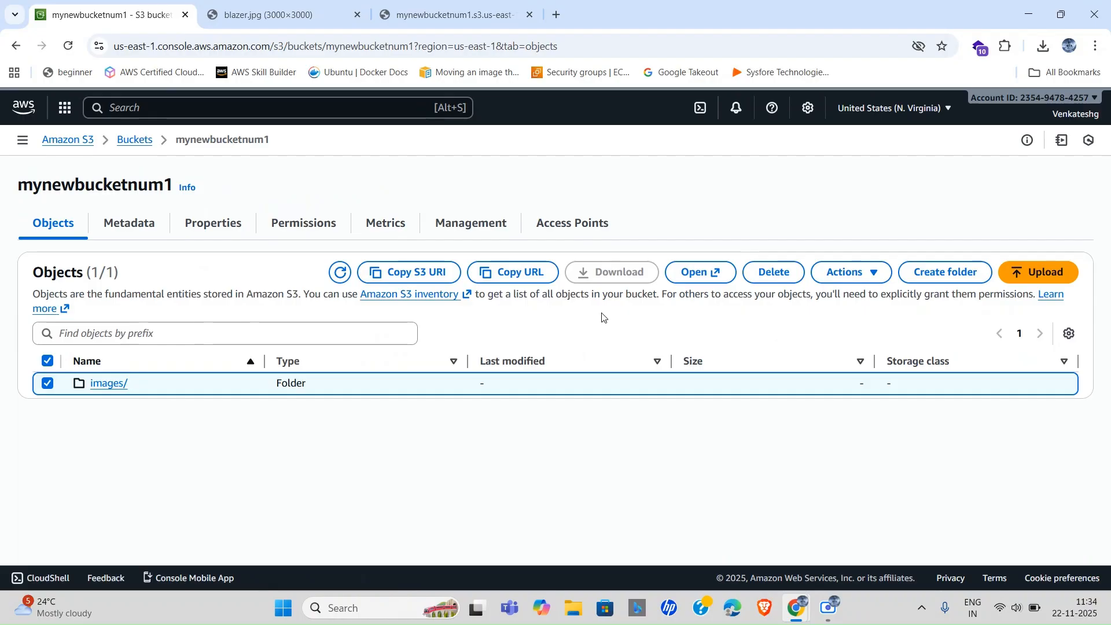
left_click(850, 272)
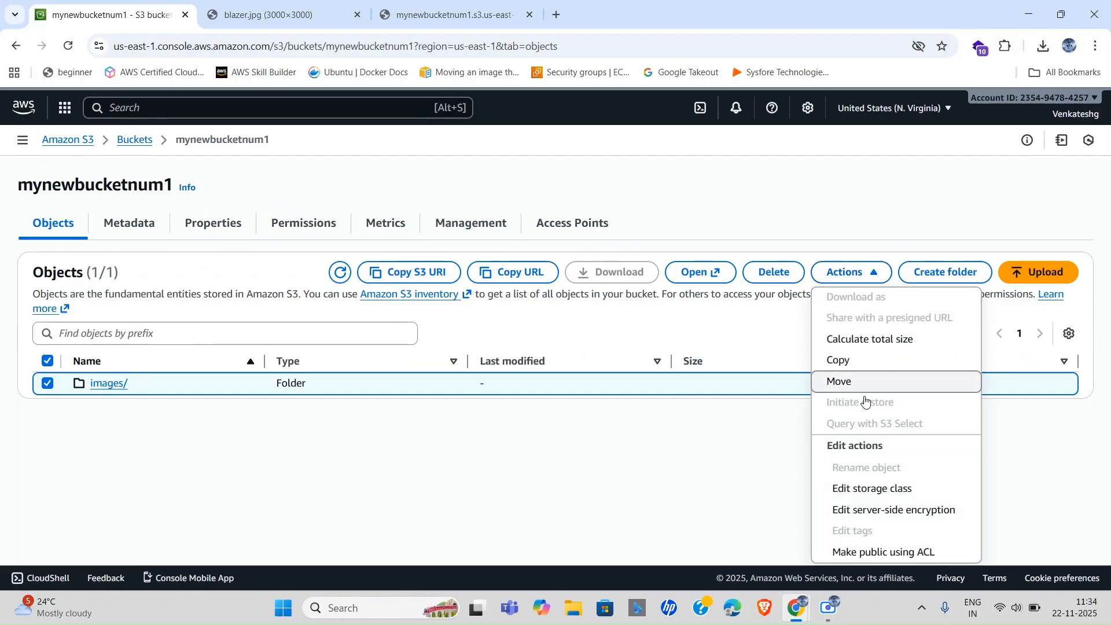
left_click(868, 552)
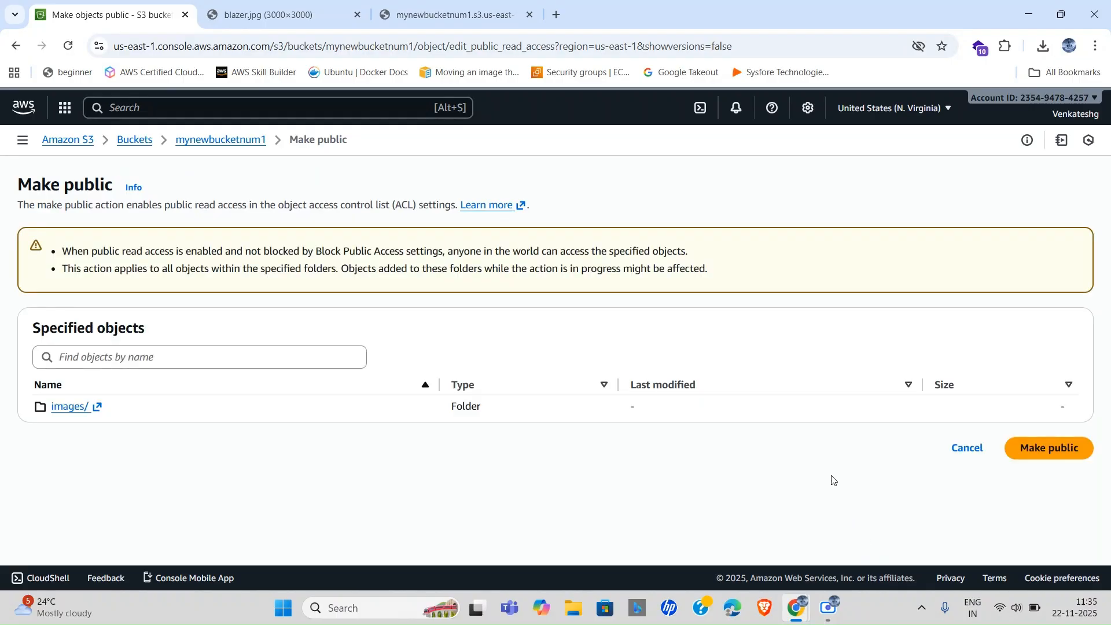
left_click(1041, 452)
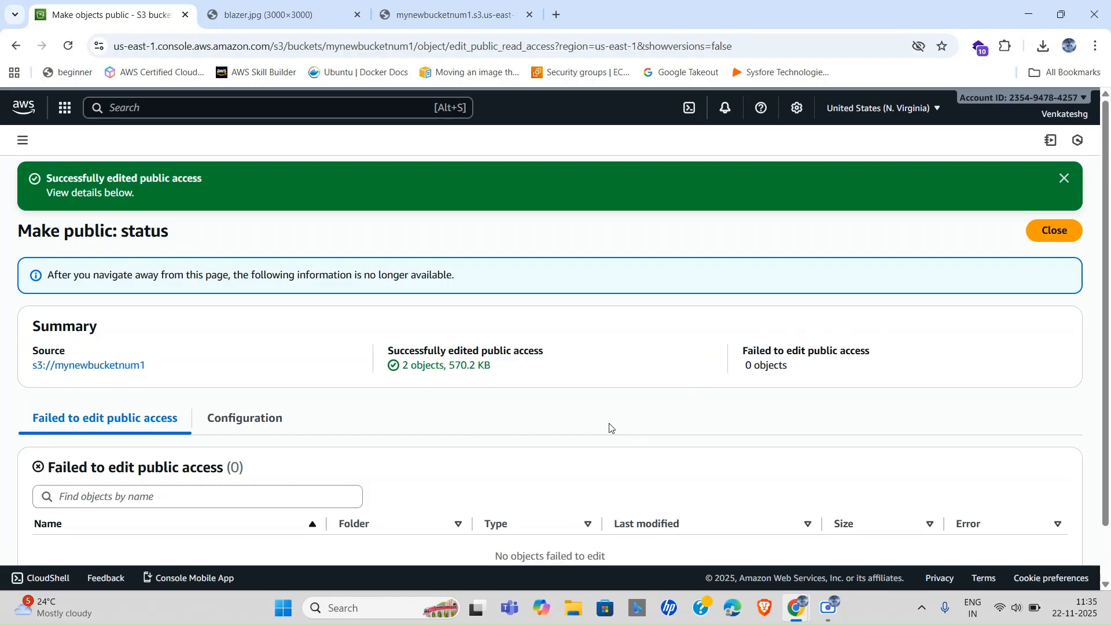
scroll(449, 432, "down", 2)
scroll(749, 349, "up", 1)
left_click(1053, 229)
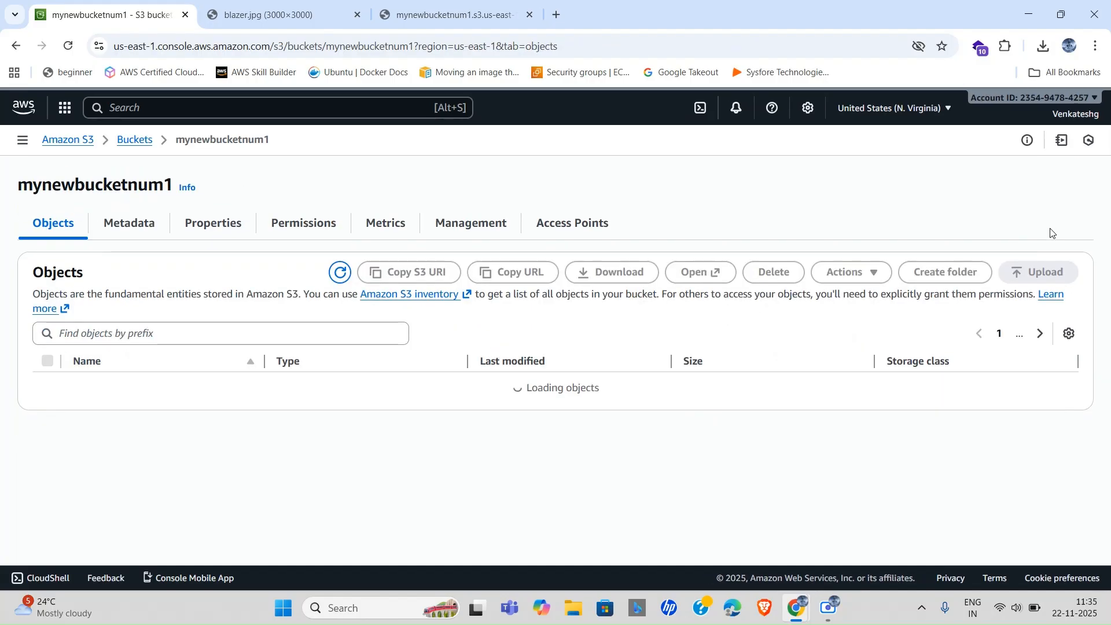
Reload blazer.jpg's object URL tab so the 3000×3000 blazer image loads instead of Access Denied.
left_click(439, 15)
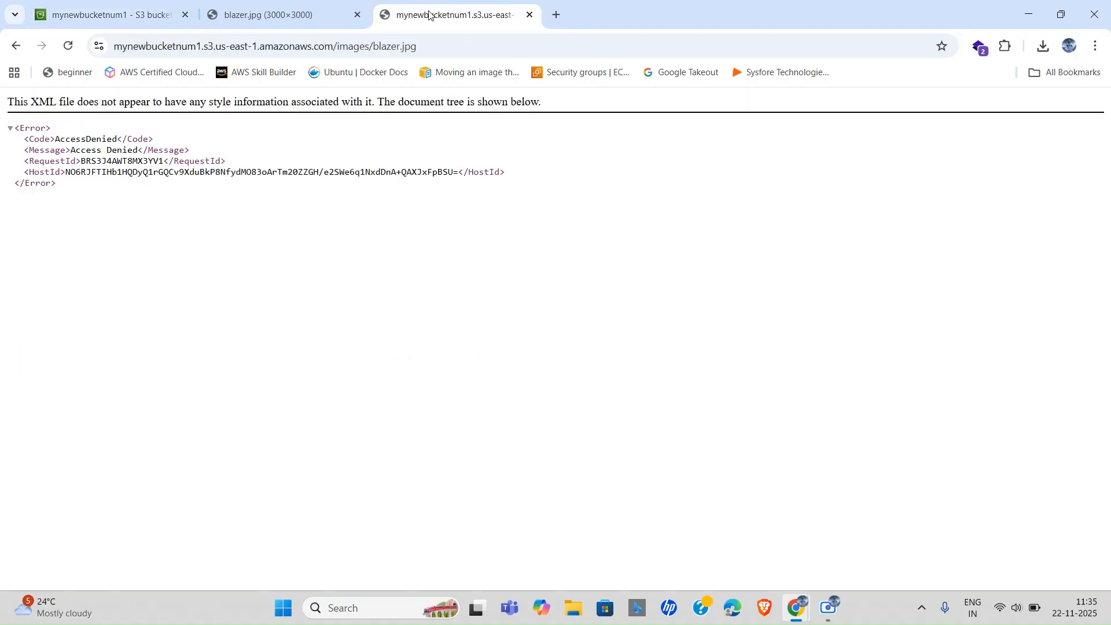
left_click(442, 44)
key("Return")
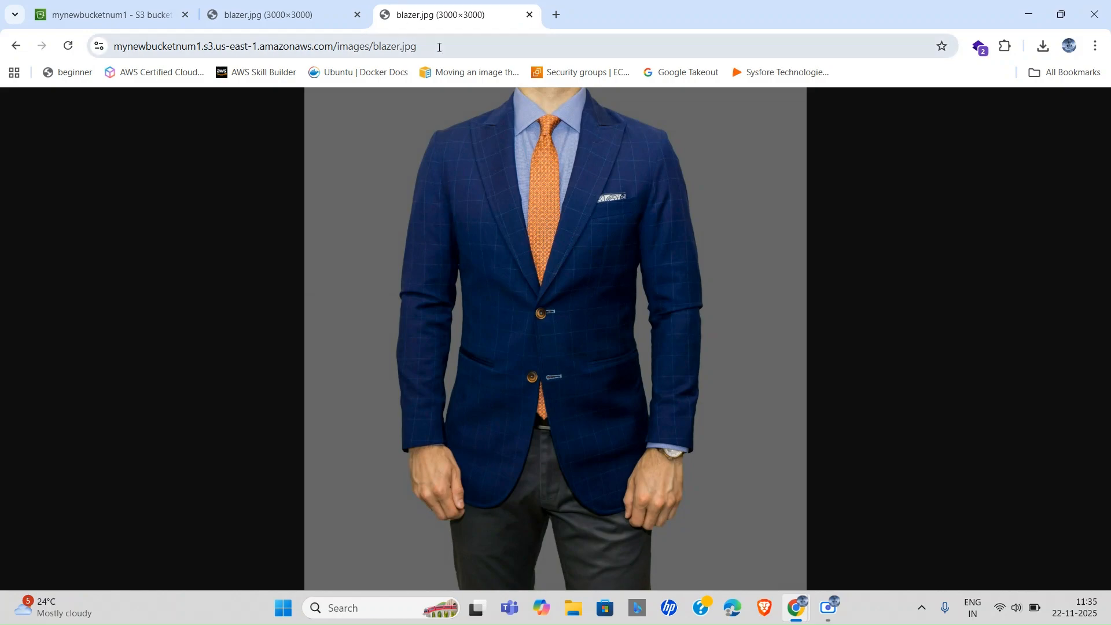
left_click(511, 45)
left_click(512, 43)
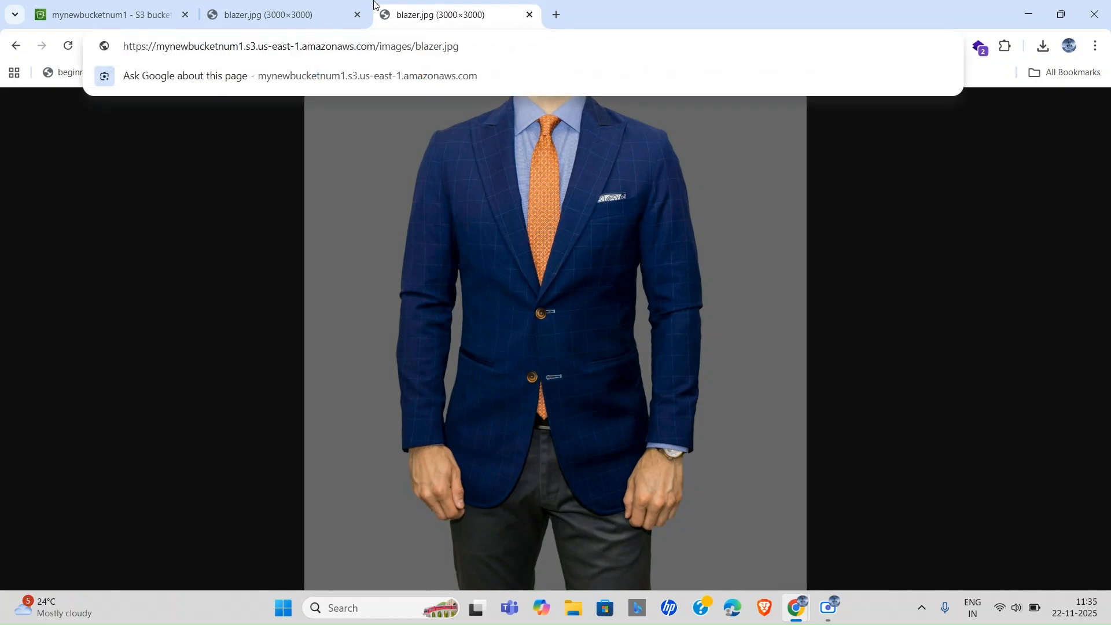
key("Escape")
Open images/blazer.jpg in mynewbucketnum1 and download it, saving the image to the computer.
left_click(91, 11)
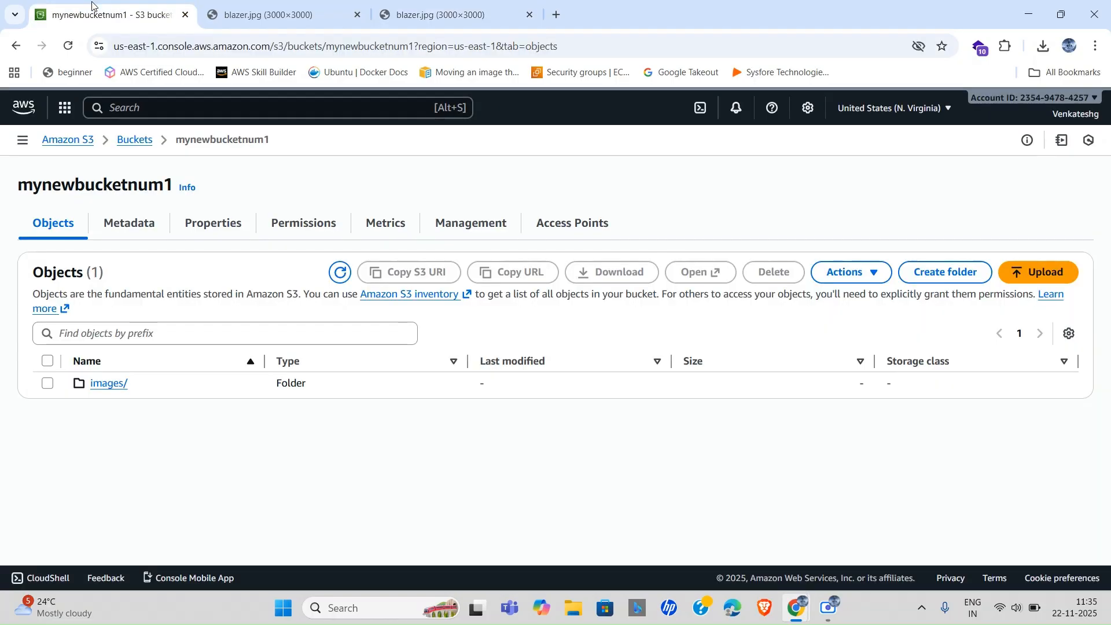
left_click(96, 384)
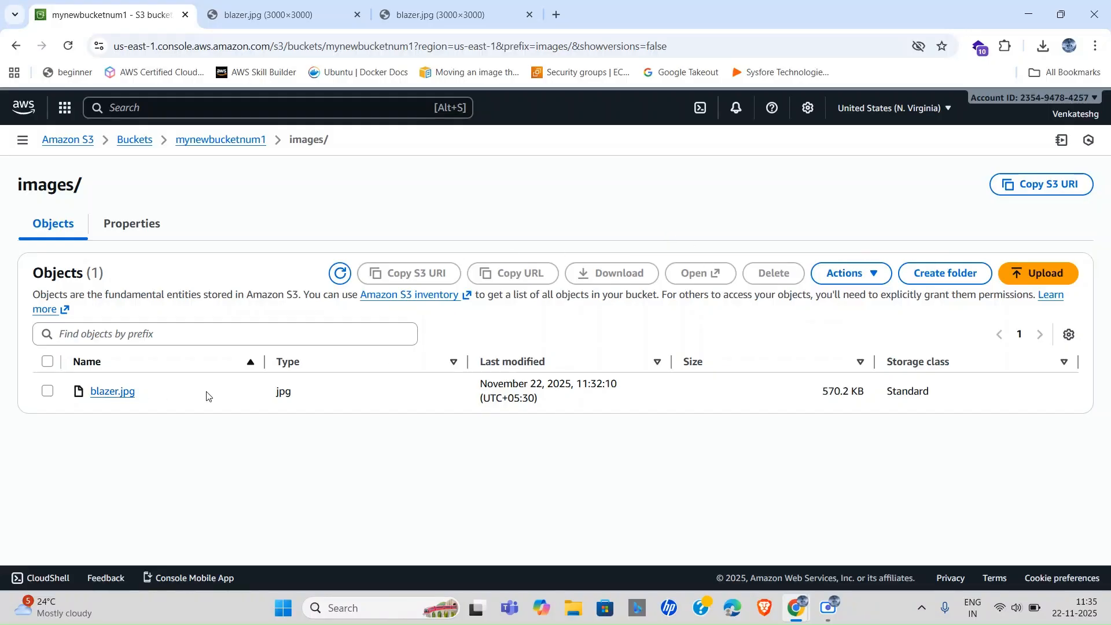
left_click(113, 391)
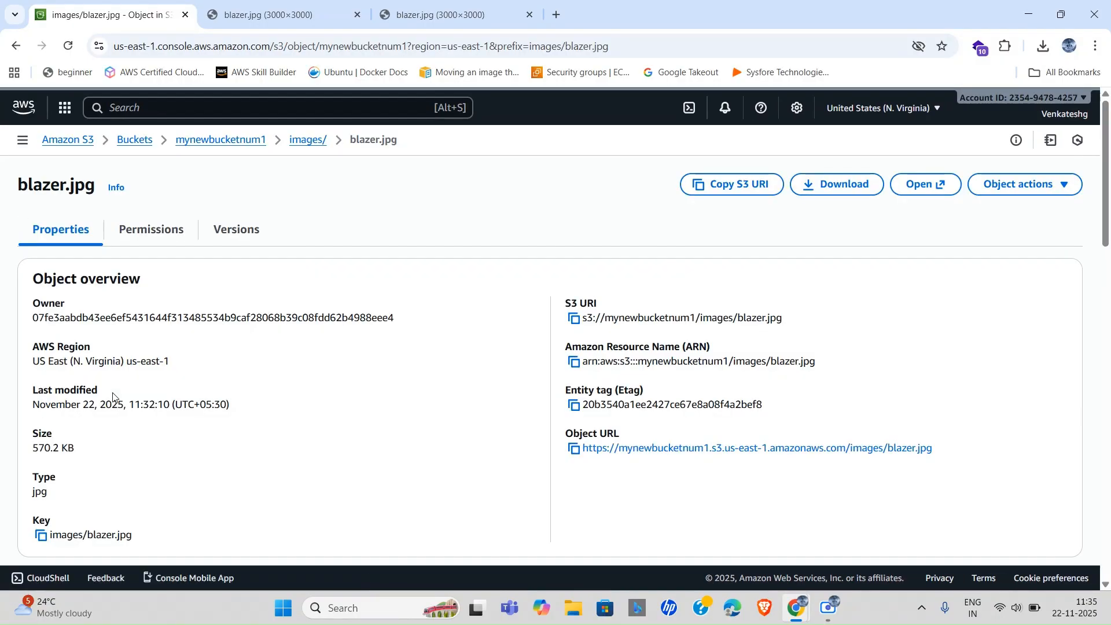
left_click(837, 190)
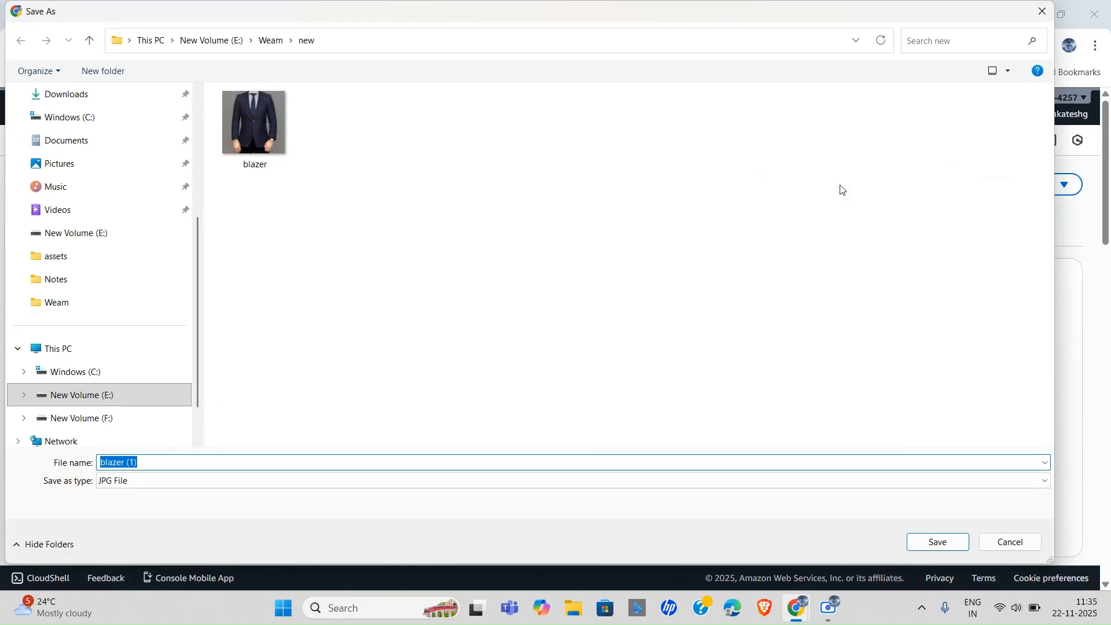
left_click(931, 541)
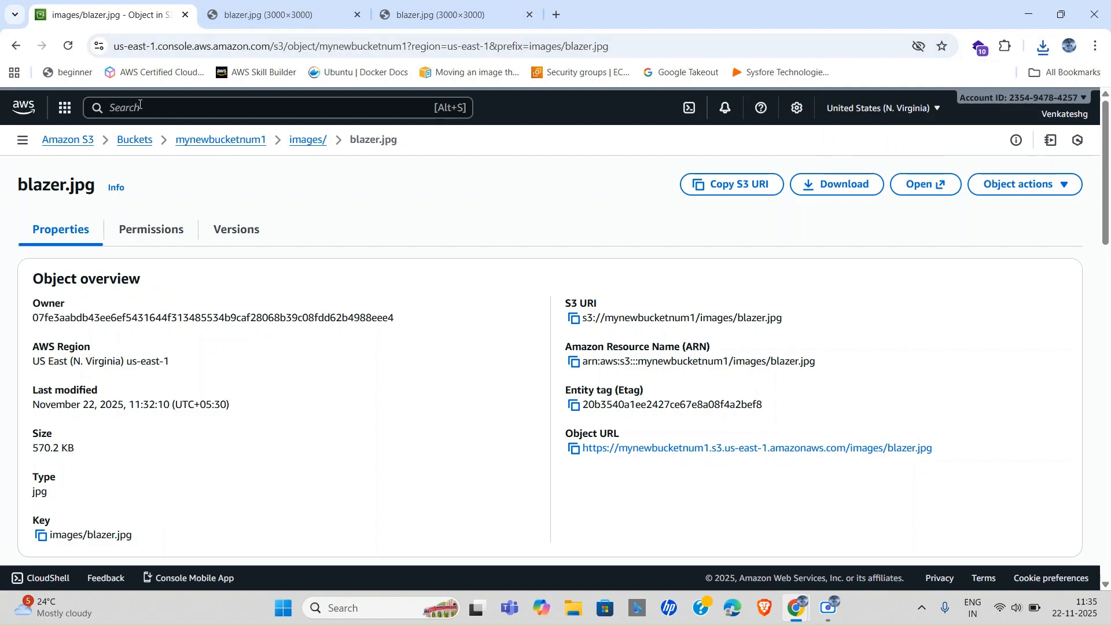
Return via the buckets list to images/, glance at the opened image, then go up to the mynewbucketnum1 root.
left_click(130, 141)
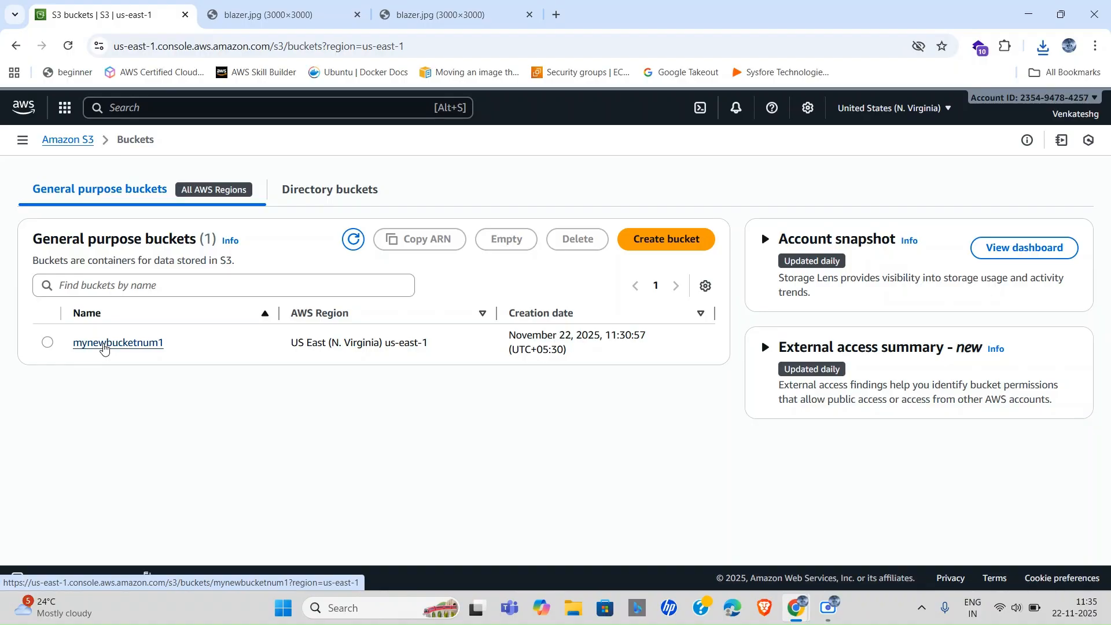
left_click(104, 345)
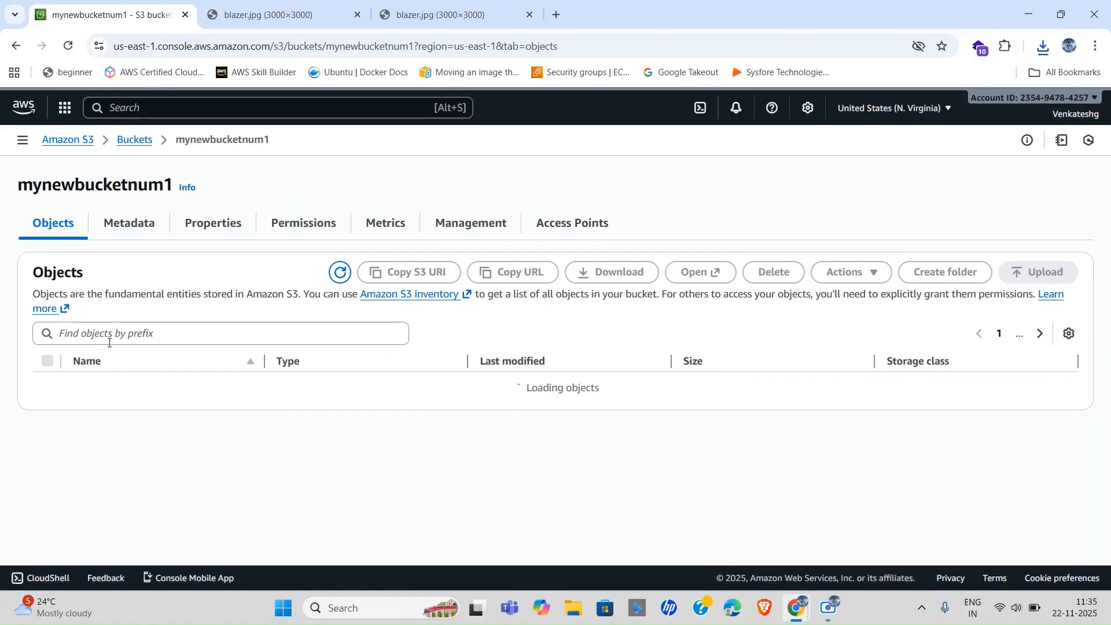
left_click(110, 389)
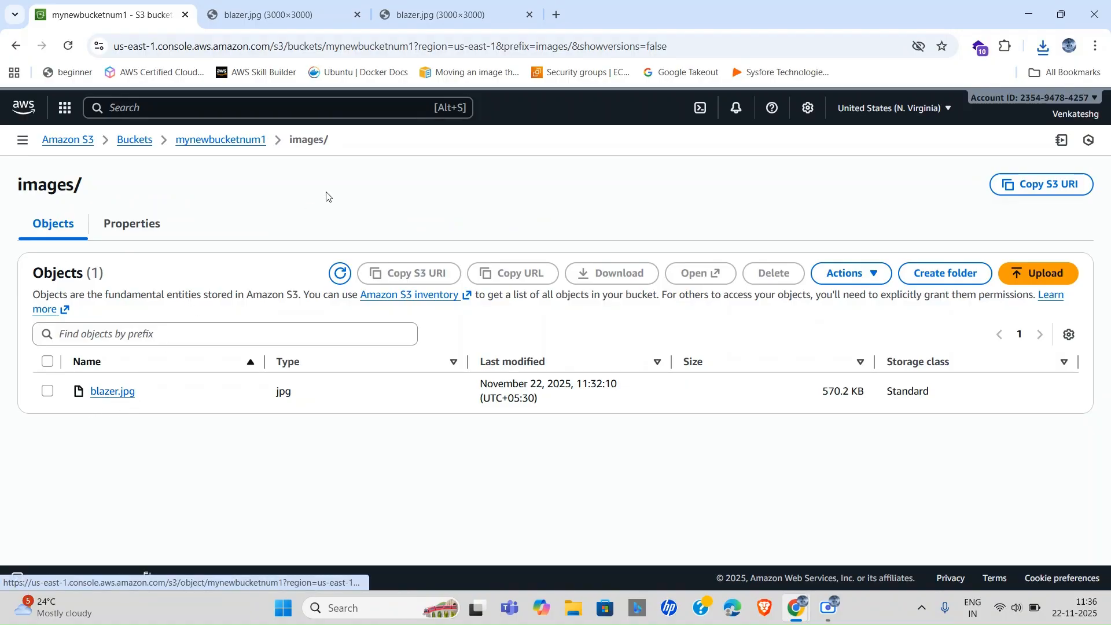
left_click(437, 3)
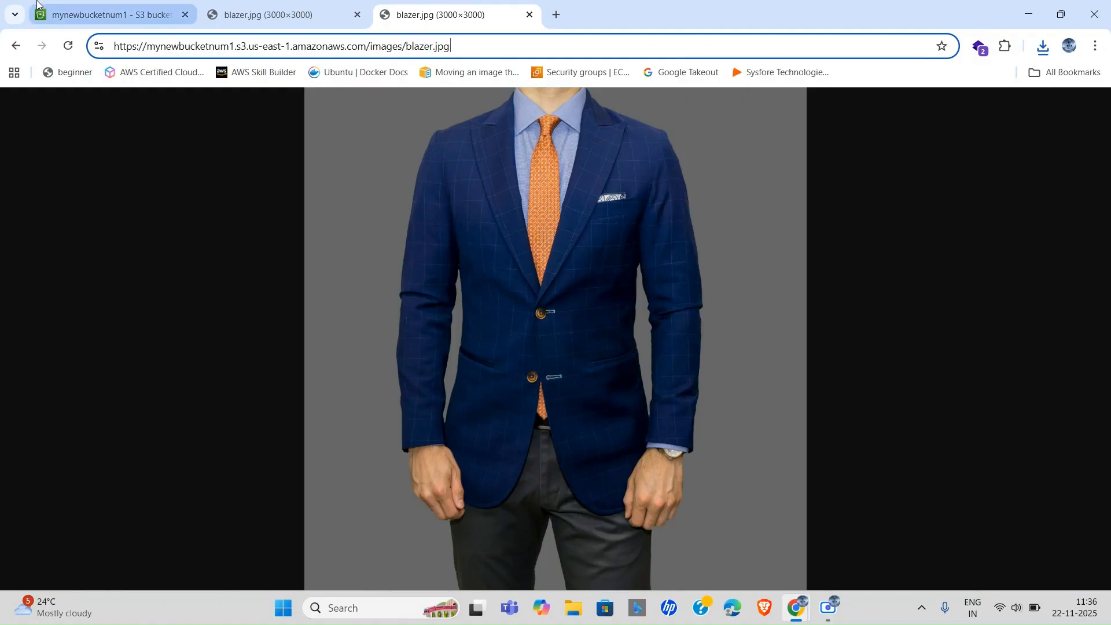
left_click(93, 4)
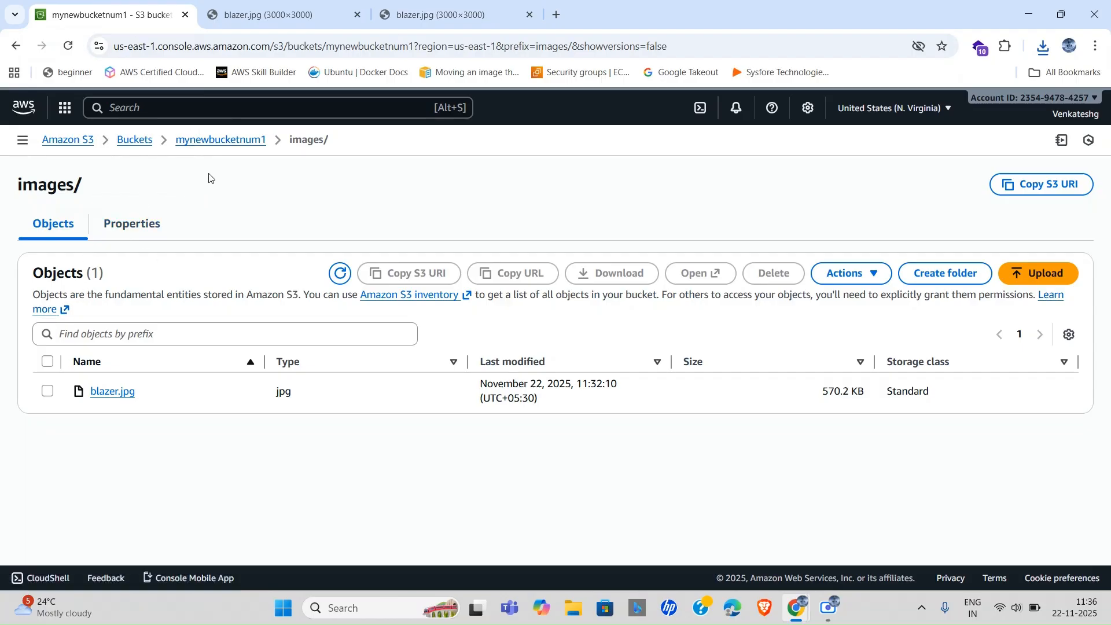
left_click(205, 142)
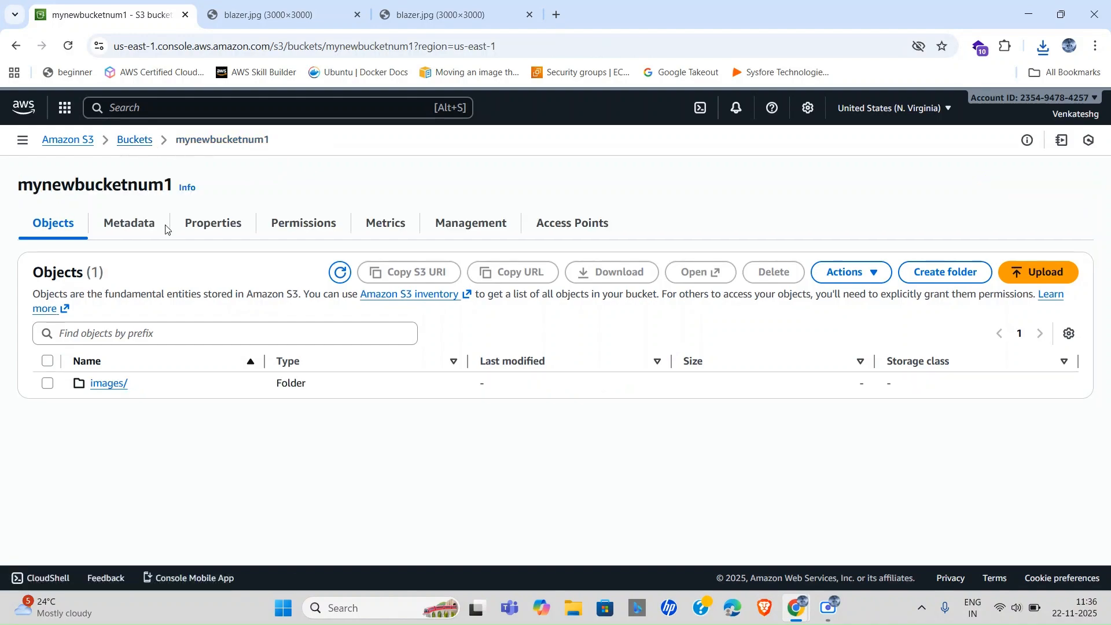
Review mynewbucketnum1's Block public access, Bucket policy (none set) and ACL permission sections.
left_click(301, 223)
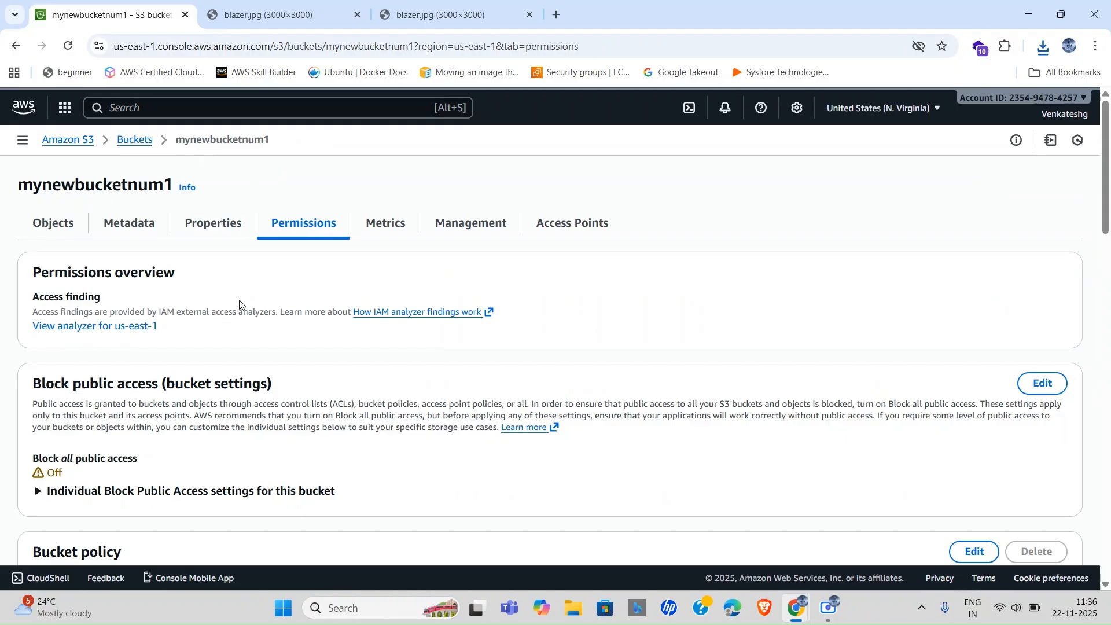
scroll(235, 387, "down", 3)
scroll(330, 377, "down", 5)
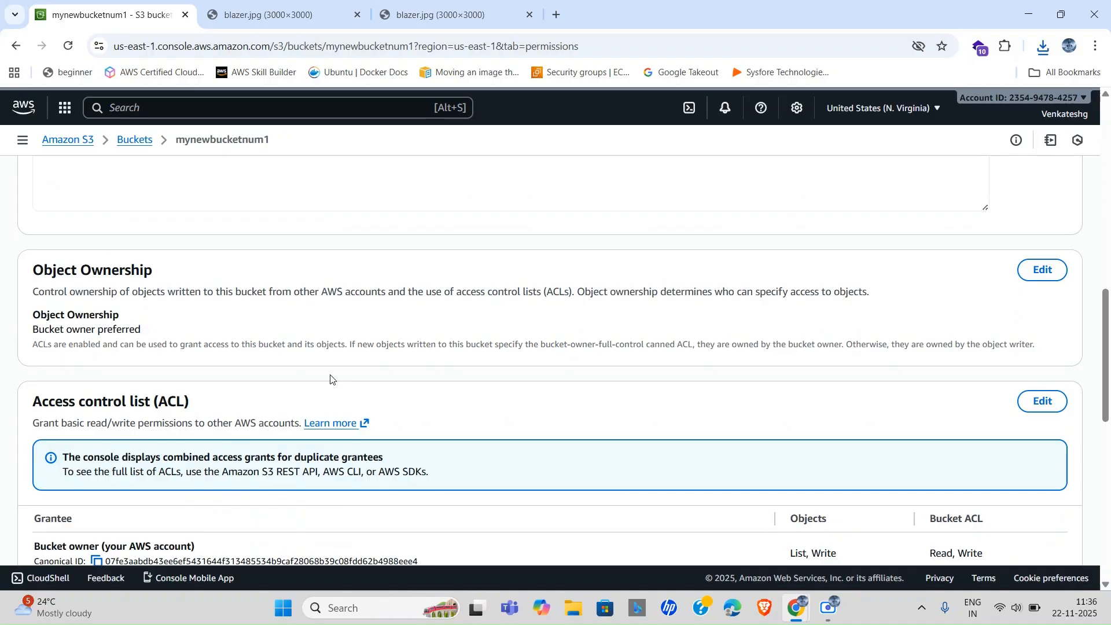
scroll(372, 296, "up", 5)
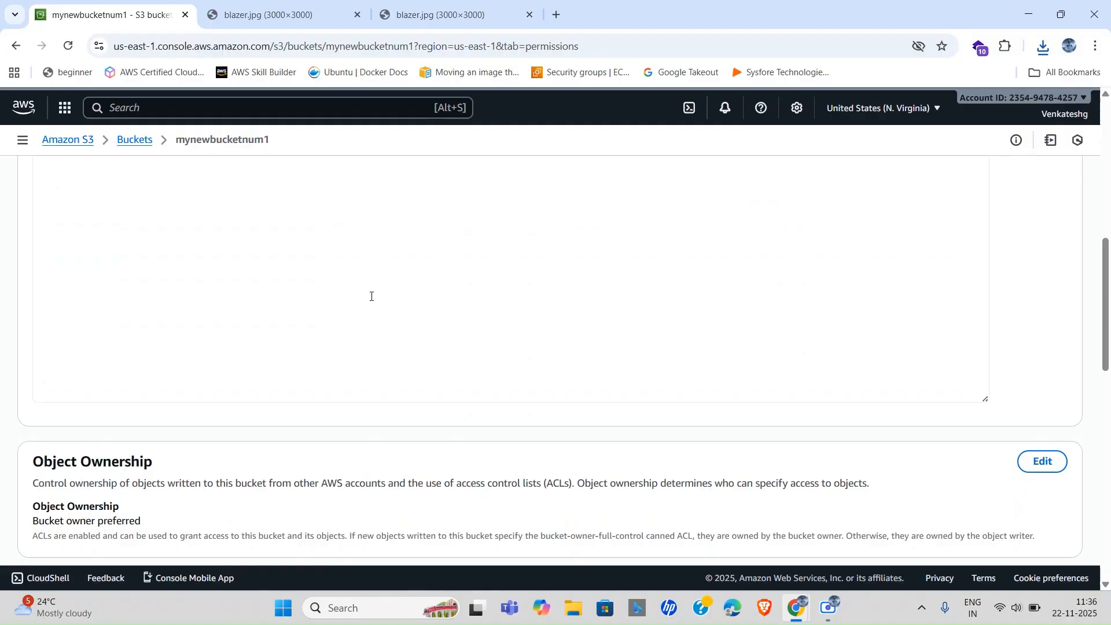
scroll(372, 297, "up", 2)
scroll(371, 297, "down", 6)
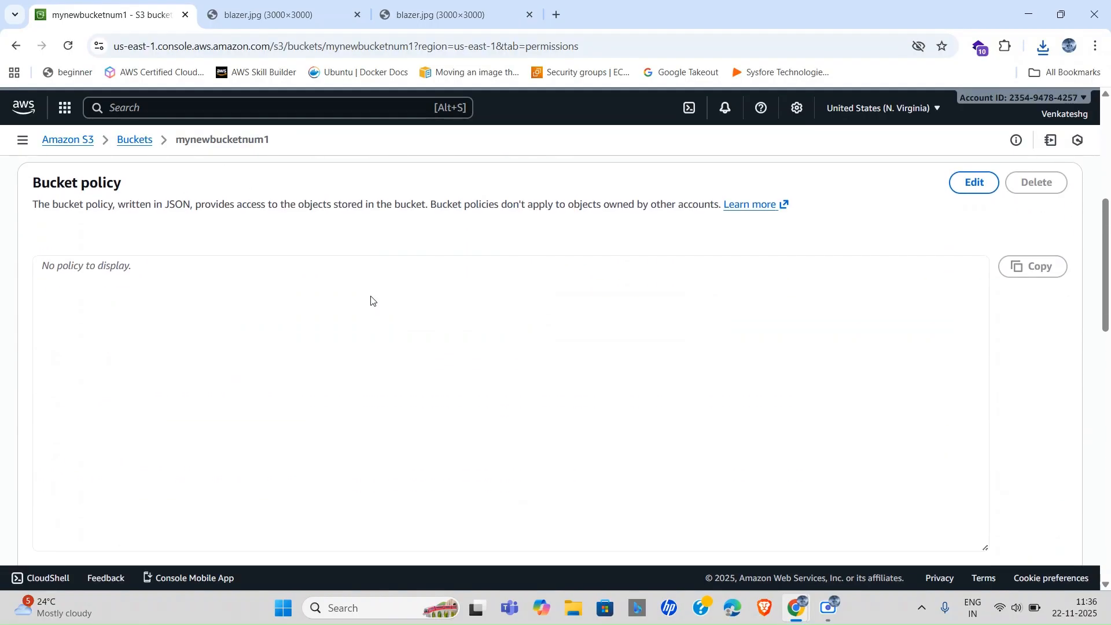
scroll(371, 296, "down", 3)
scroll(476, 255, "up", 9)
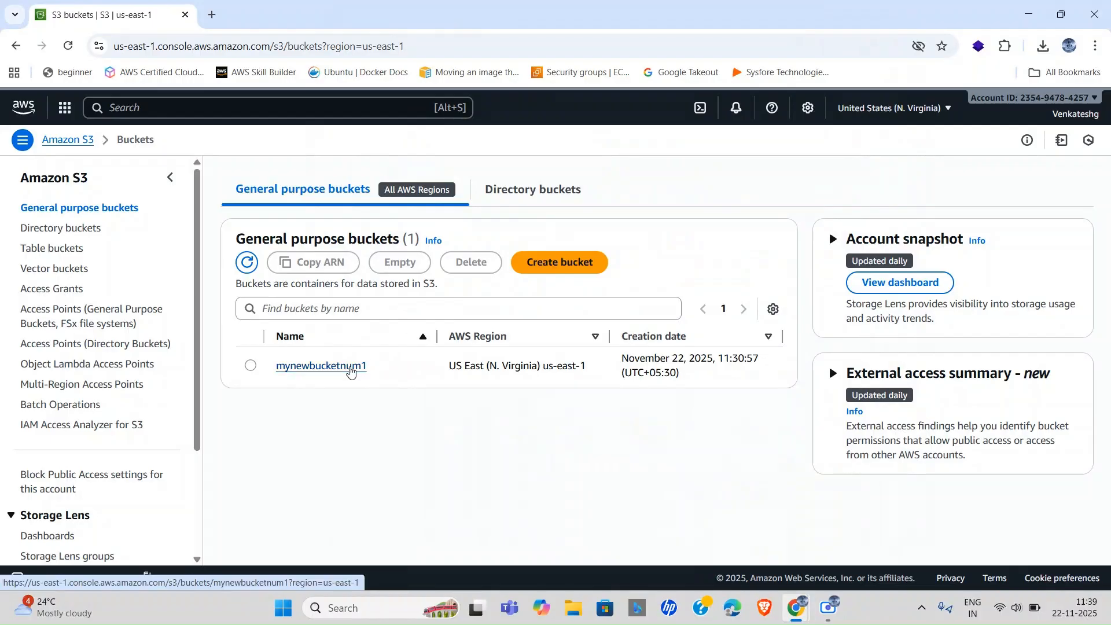
Open mynewbucketnum1 > images/ > blazer.jpg and copy its Object URL.
left_click(350, 365)
left_click(315, 386)
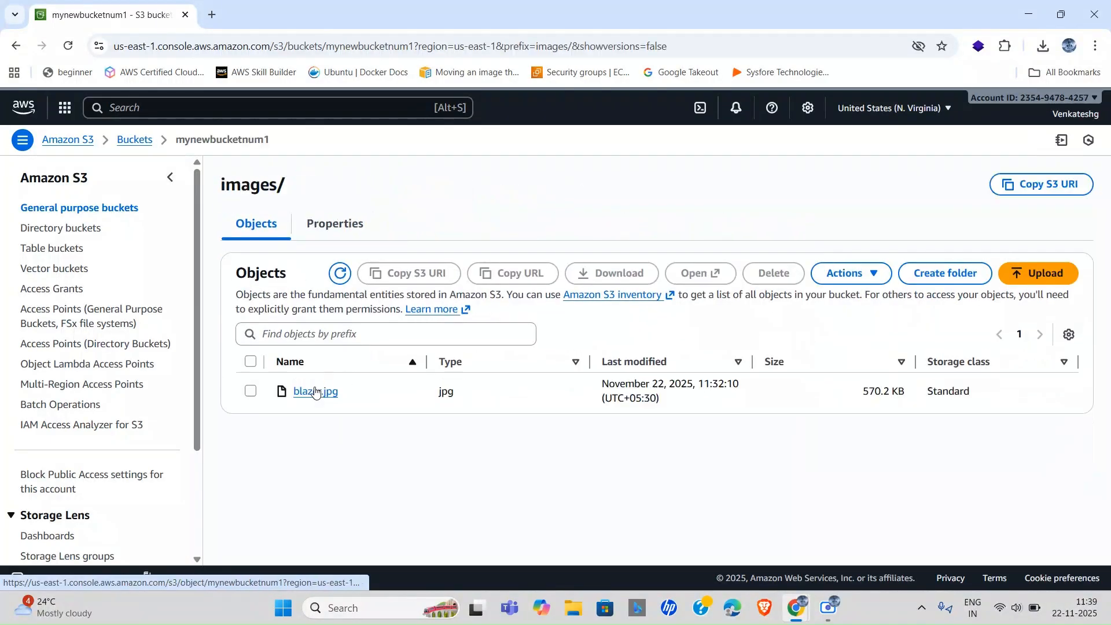
left_click(316, 391)
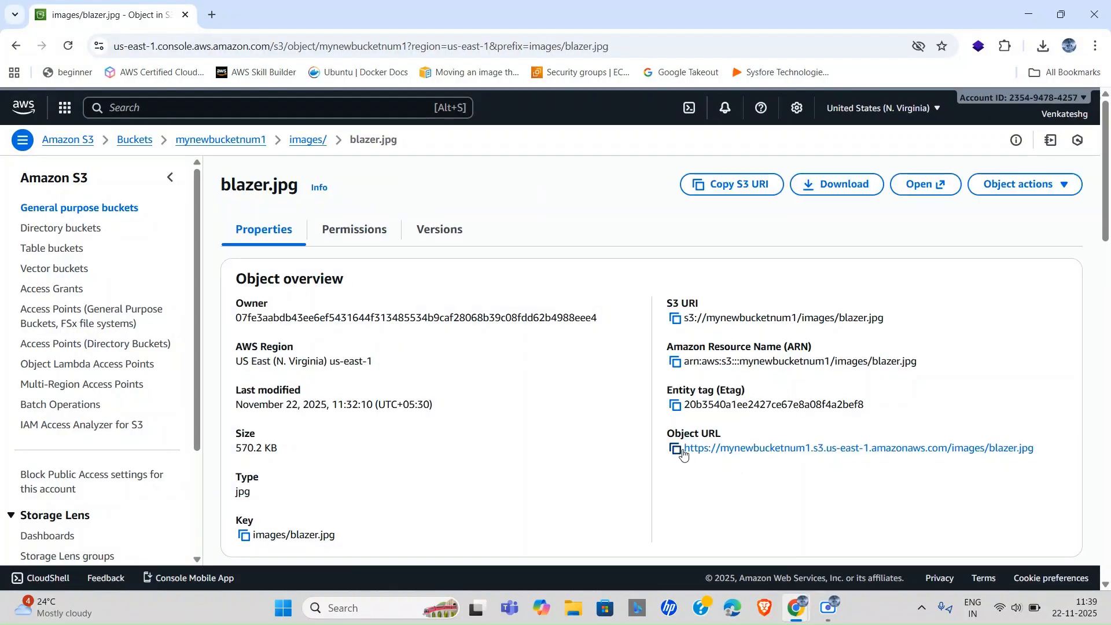
left_click(677, 450)
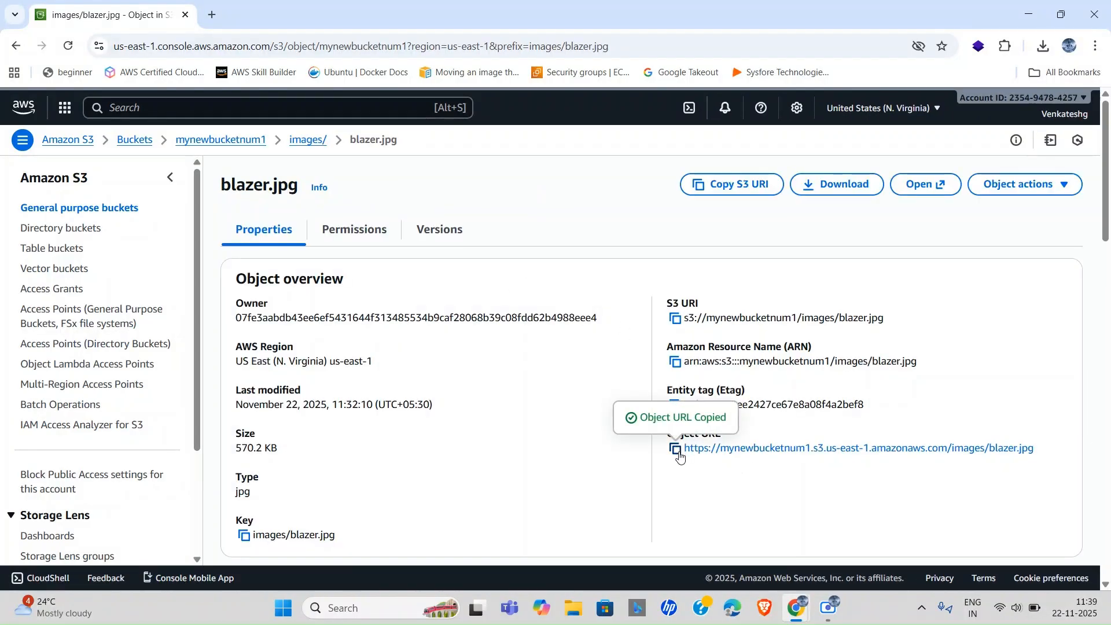
Paste the copied URL into a new tab to load the 3000×3000 blazer image, then return to S3.
left_click(211, 14)
key("ctrl+v")
key("Return")
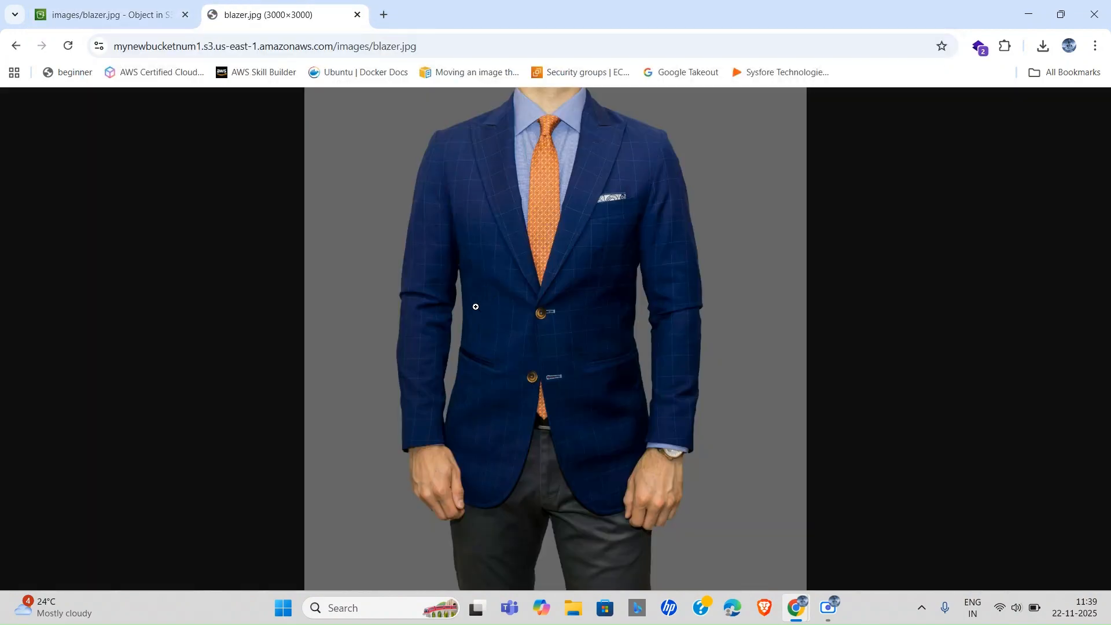
left_click(109, 14)
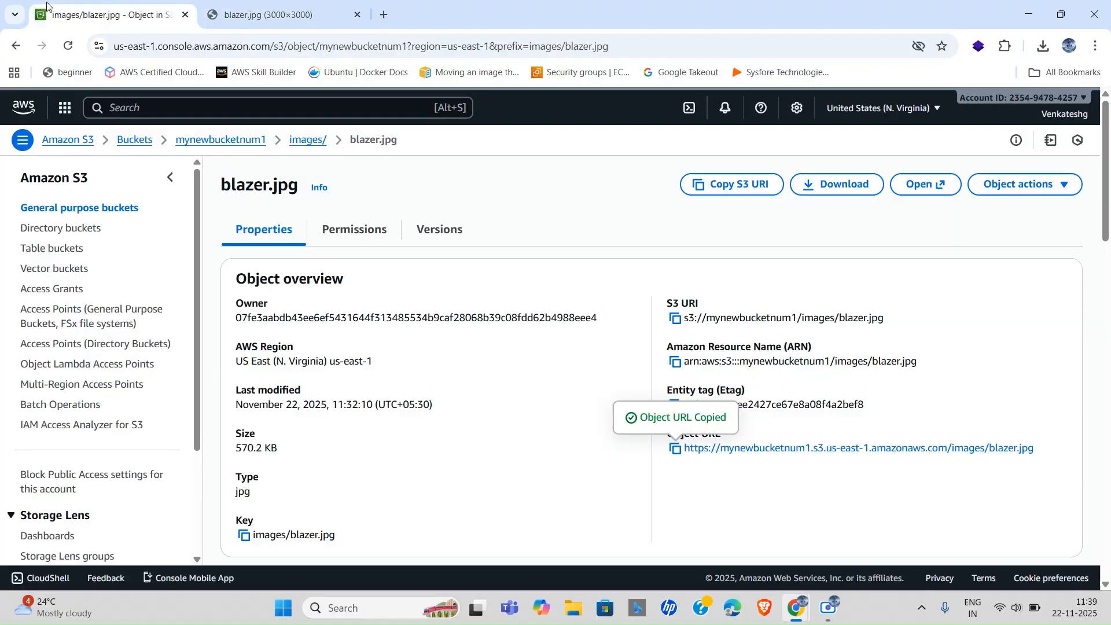
left_click(234, 4)
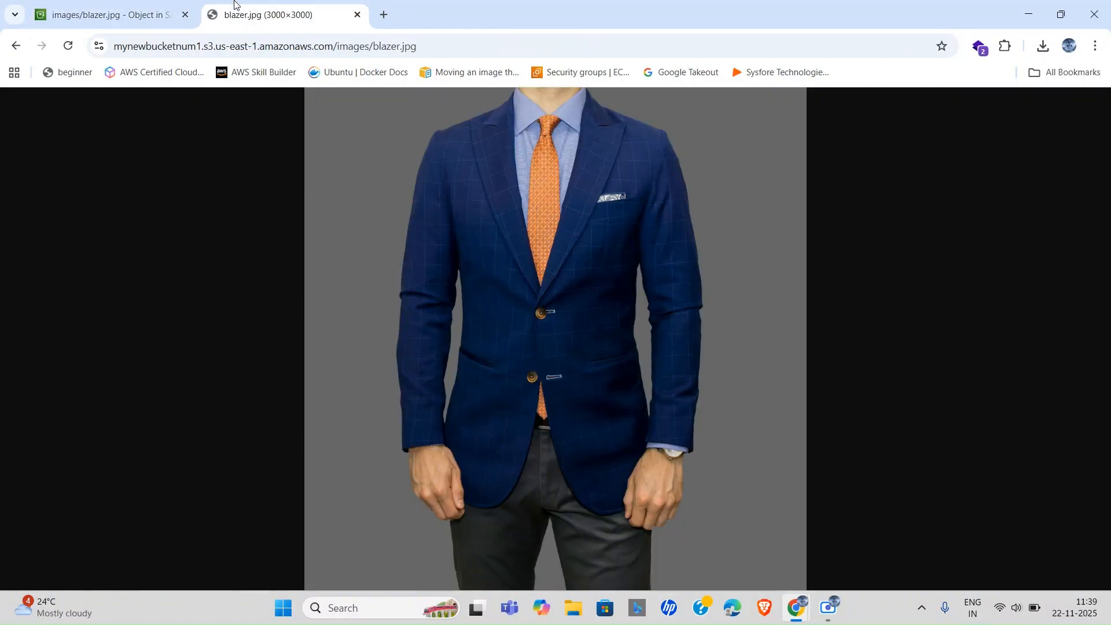
left_click(119, 4)
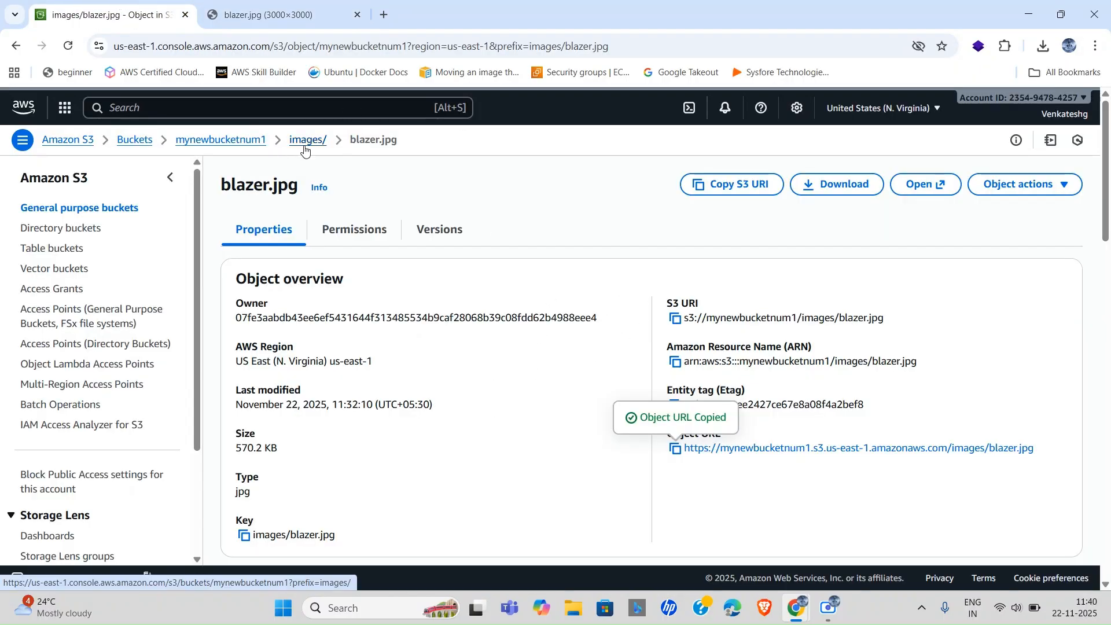
left_click(240, 141)
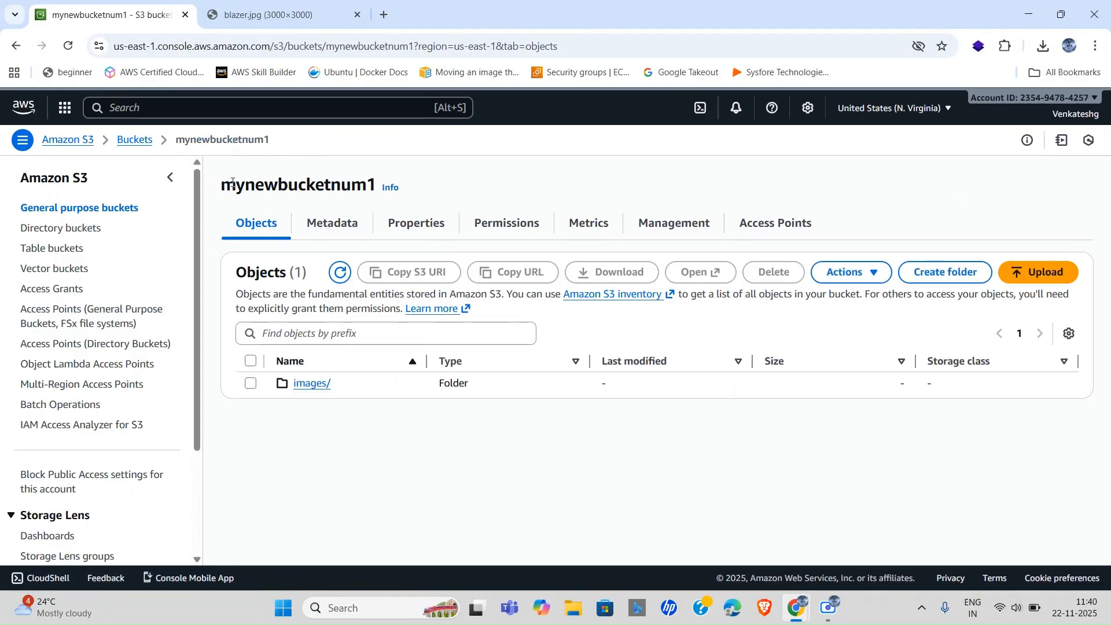
left_click(70, 212)
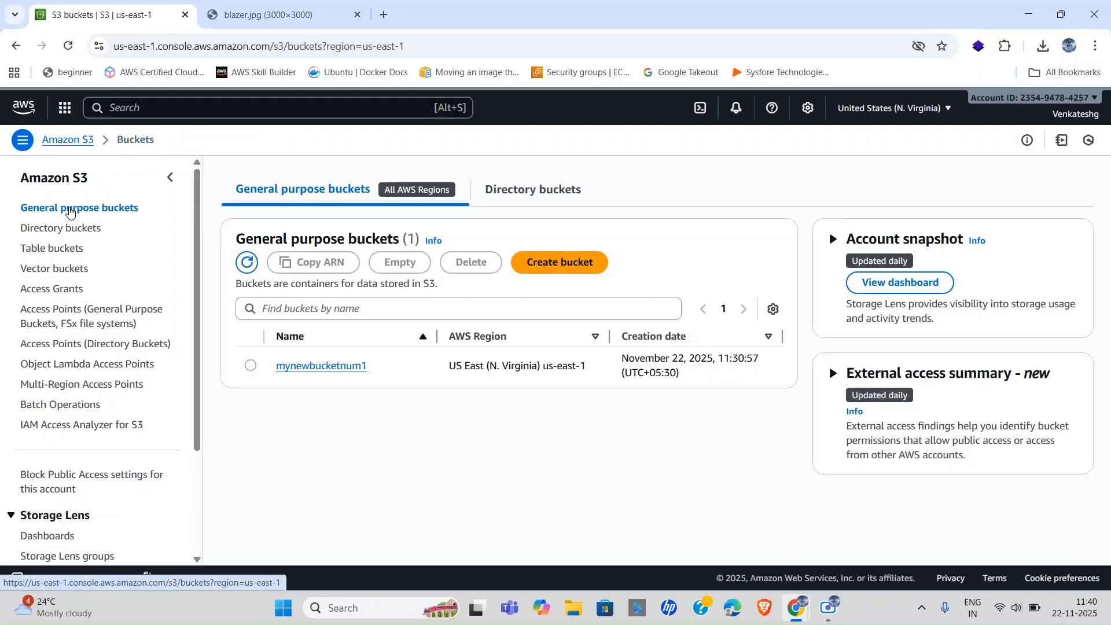
left_click(298, 367)
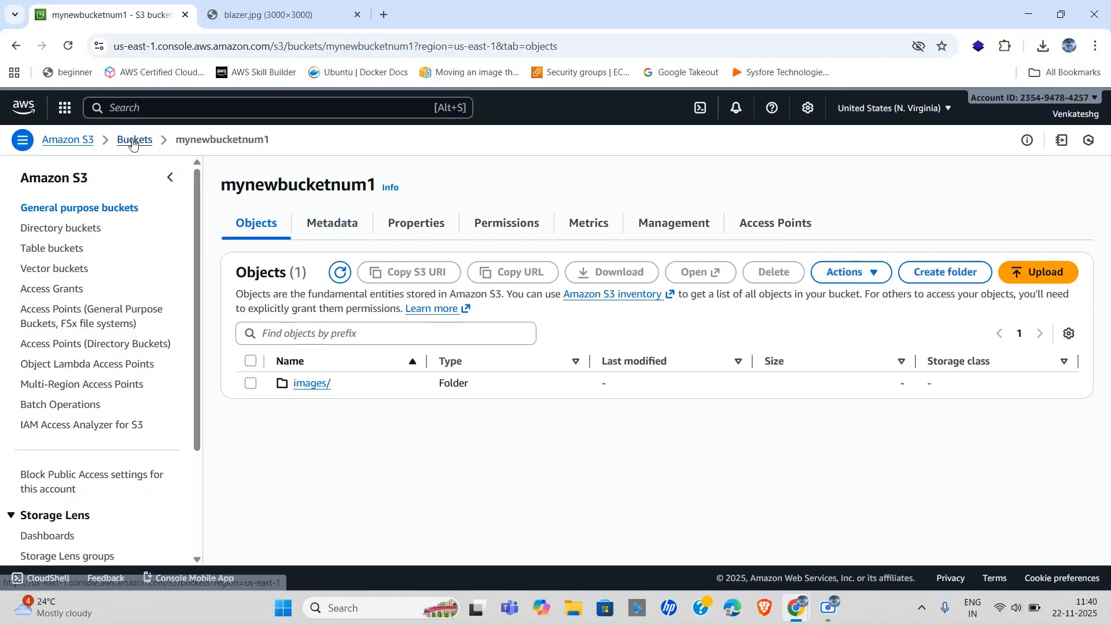
left_click(132, 143)
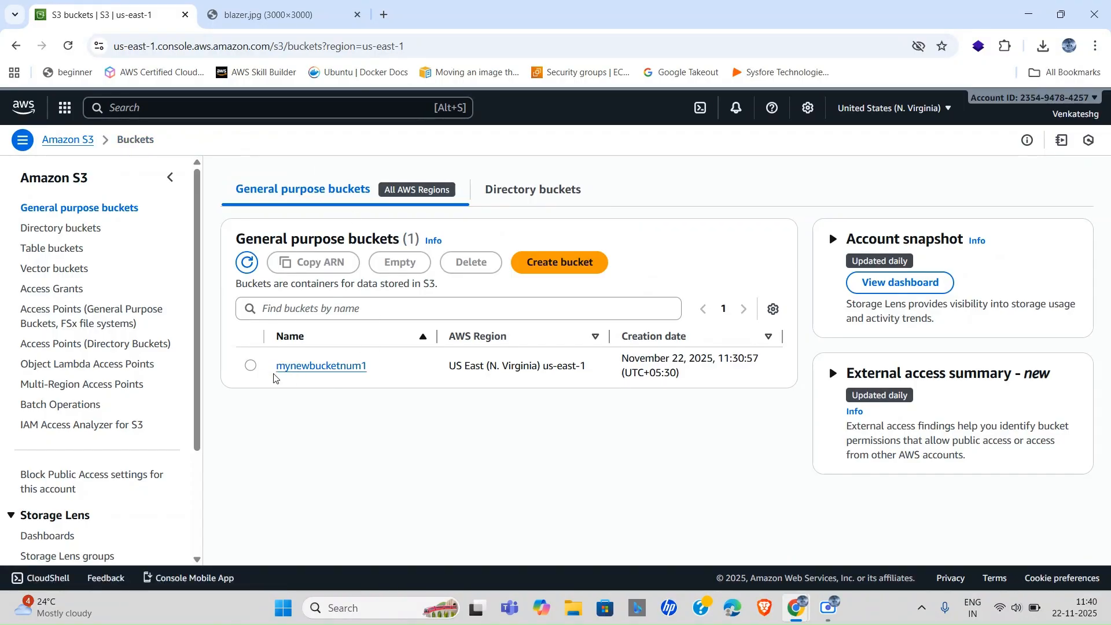
left_click(309, 368)
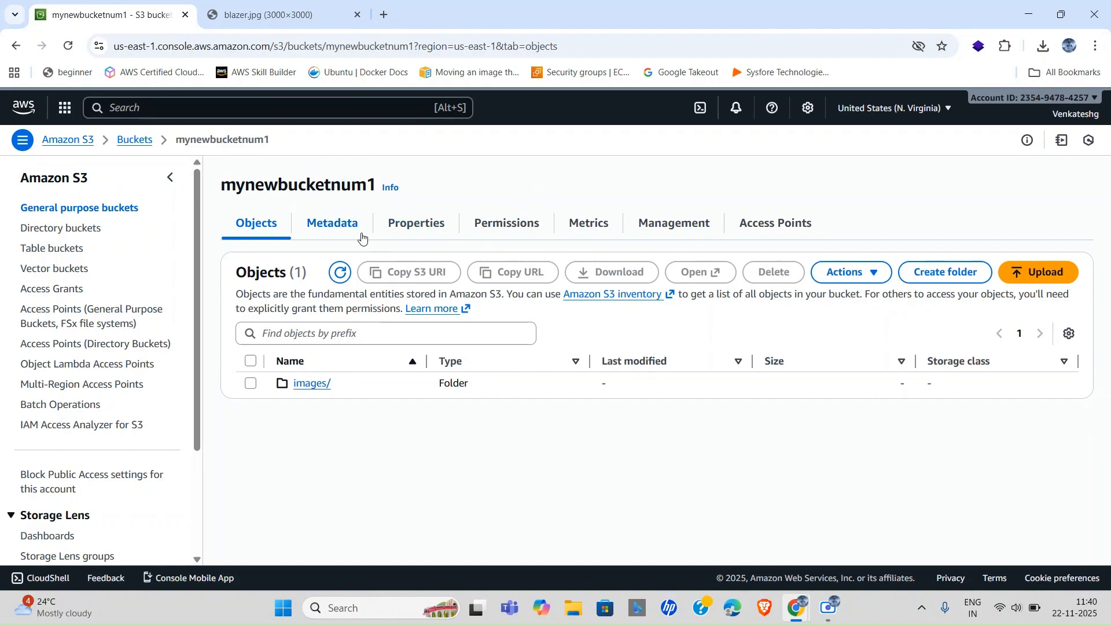
left_click(428, 230)
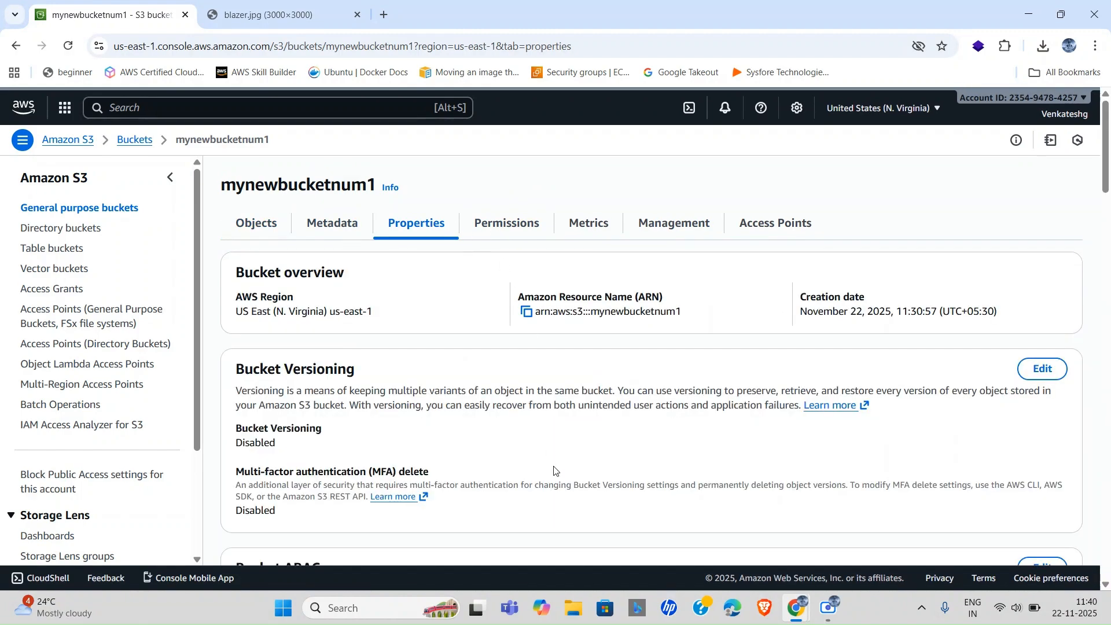
scroll(554, 471, "down", 2)
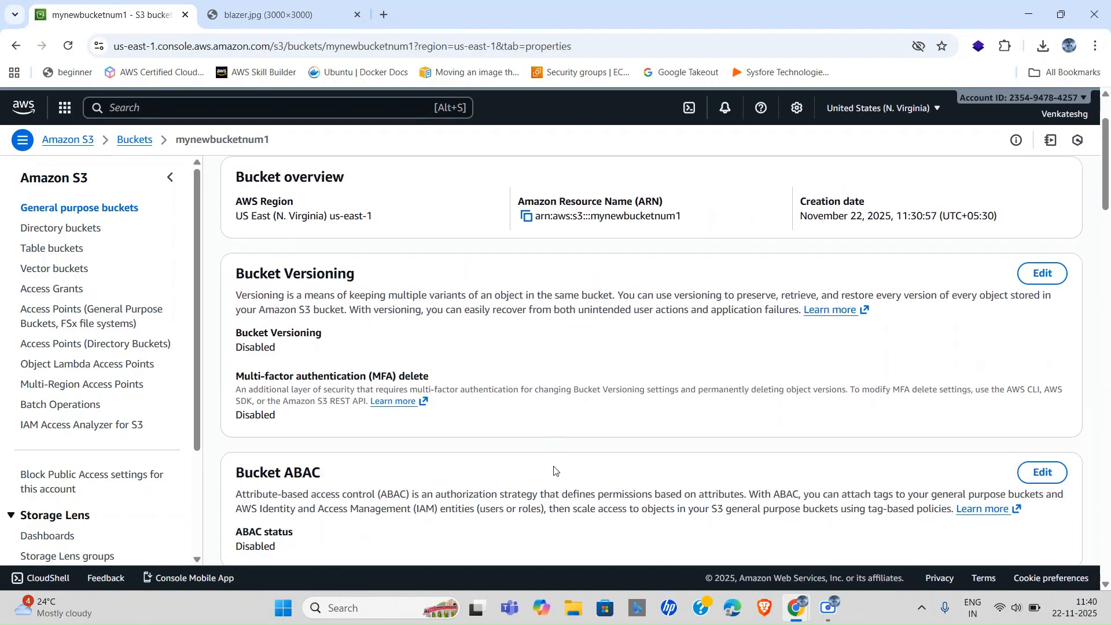
triple_click(245, 294)
left_click(390, 347)
left_click_drag(238, 296, 615, 296)
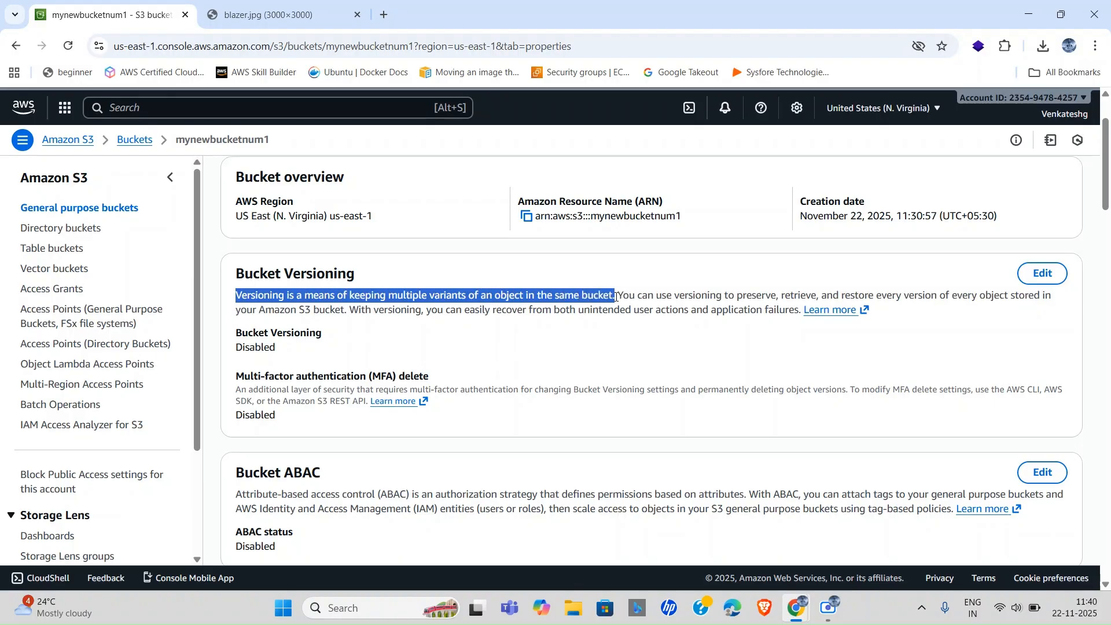
Set mynewbucketnum1's Bucket Versioning to Enable, save, and return to General purpose buckets.
left_click(1041, 274)
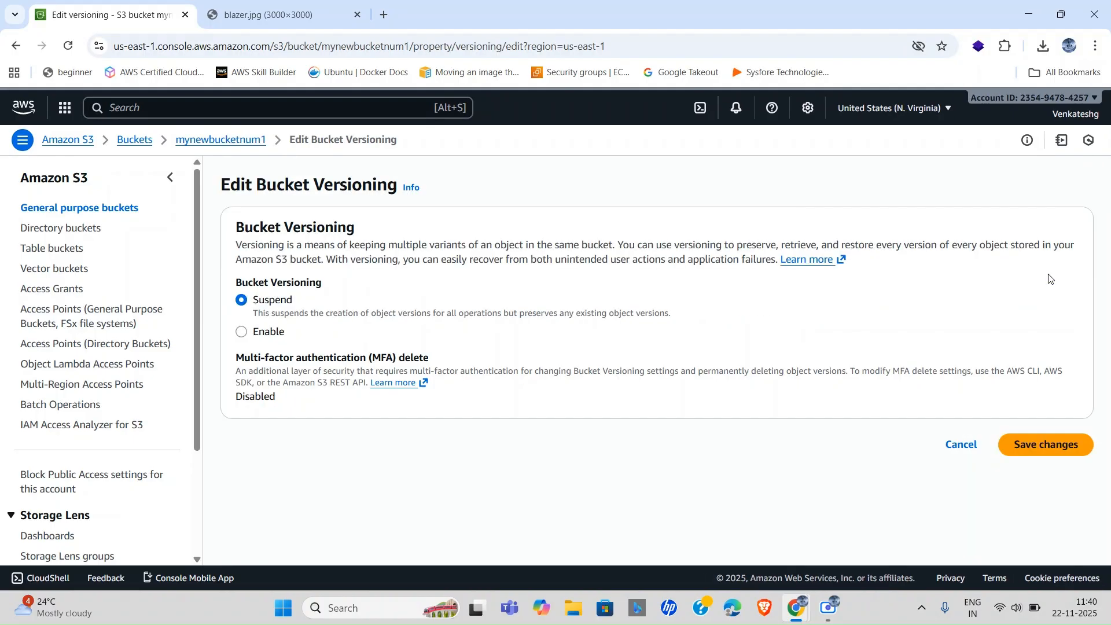
left_click(243, 334)
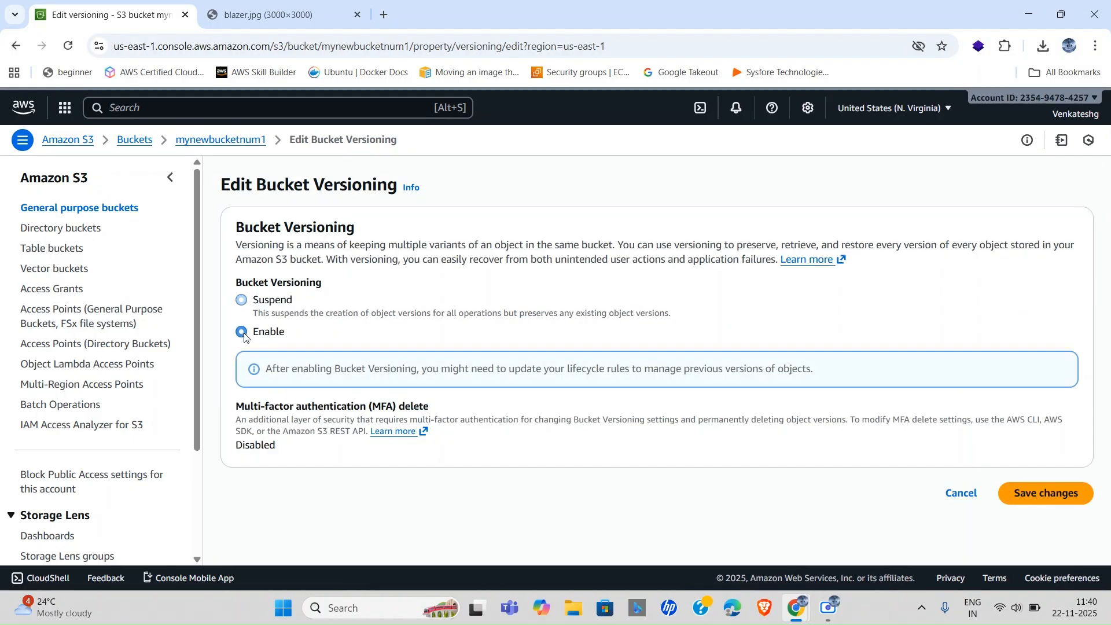
left_click(1047, 492)
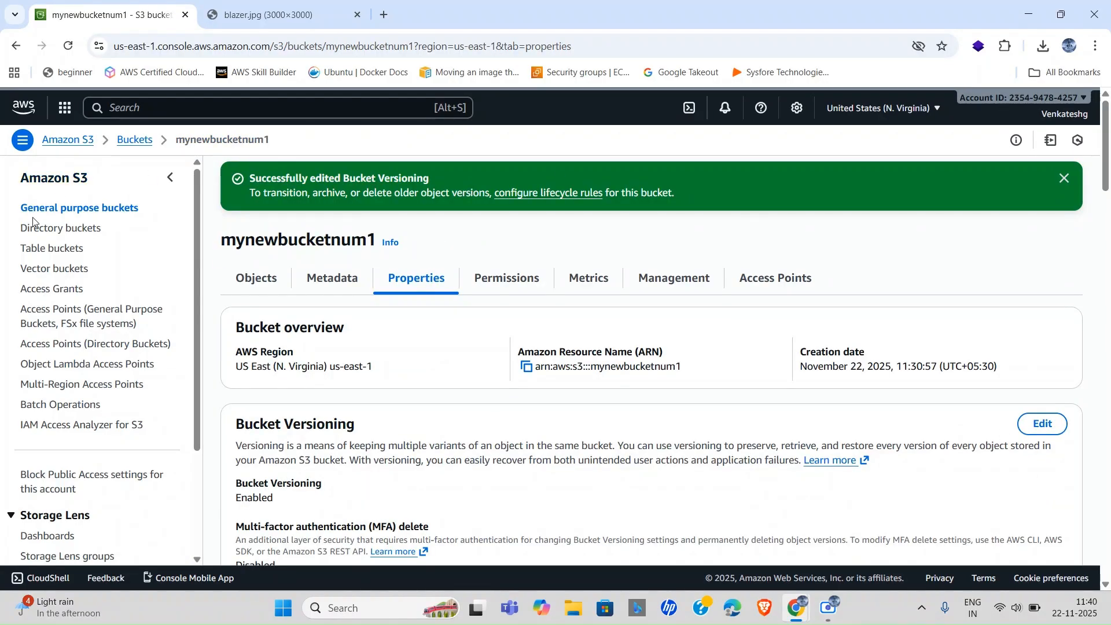
left_click(80, 212)
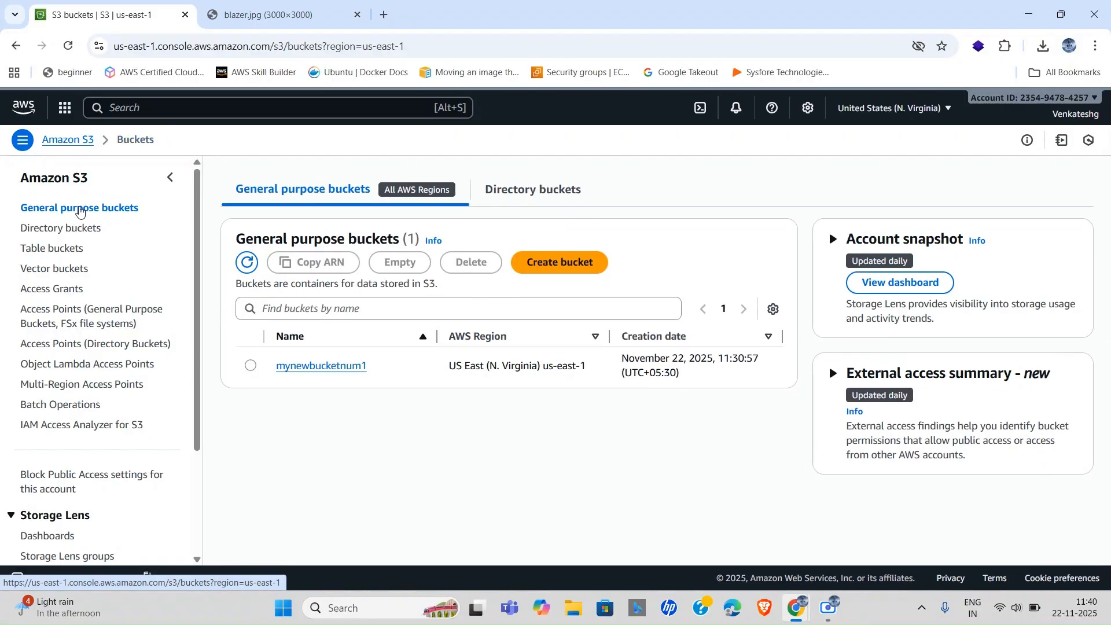
Open images/blazer.jpg and check its Versions tab, widening Last modified to confirm a single null version.
left_click(347, 366)
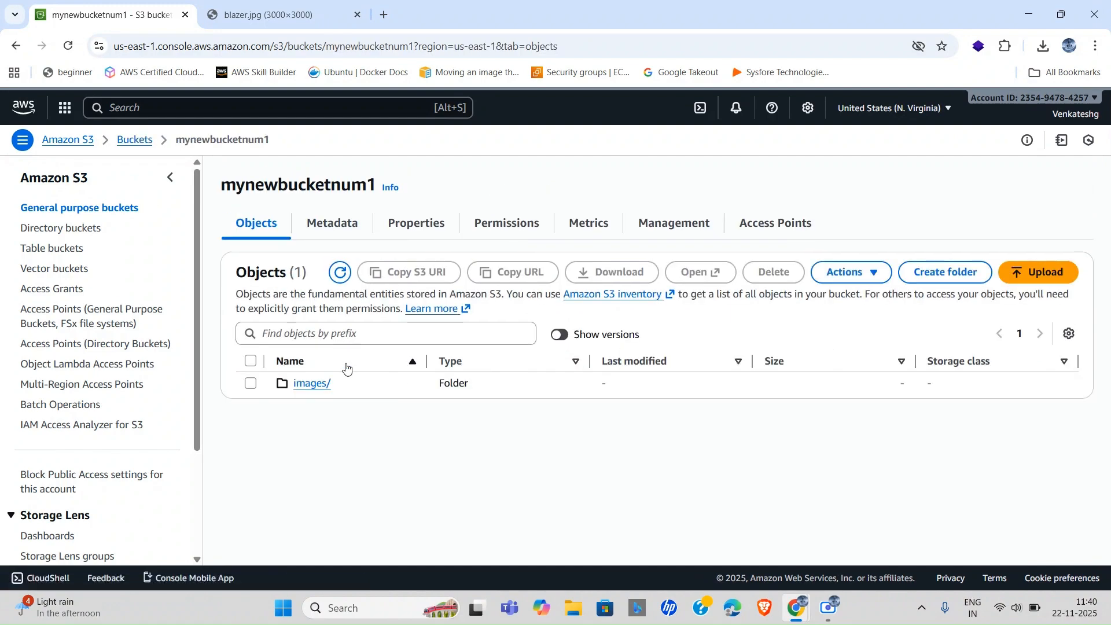
left_click(315, 385)
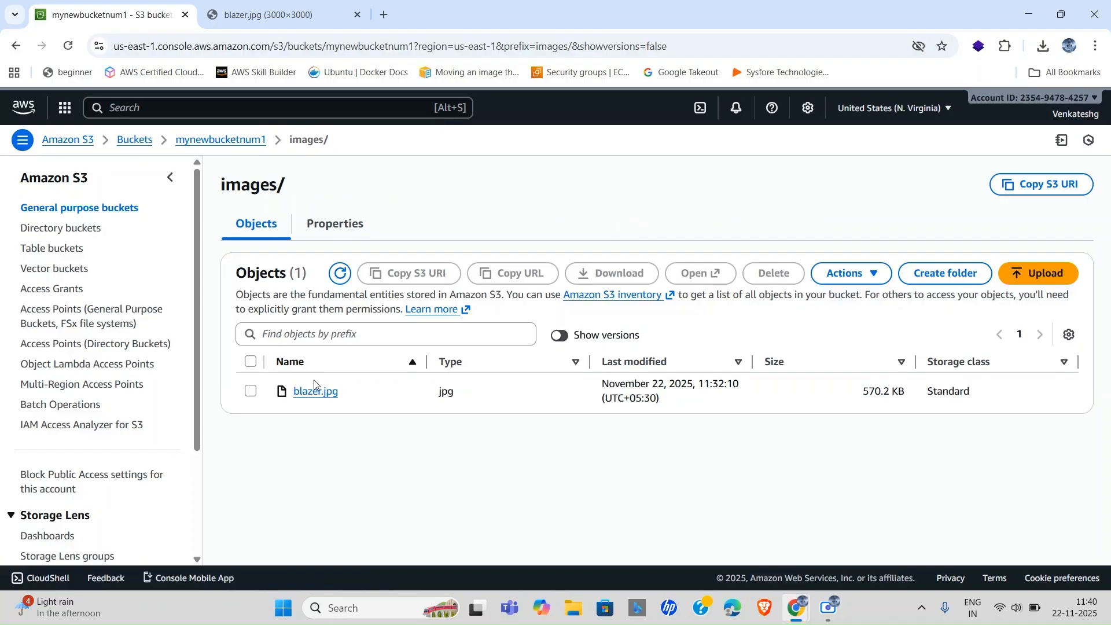
left_click(331, 226)
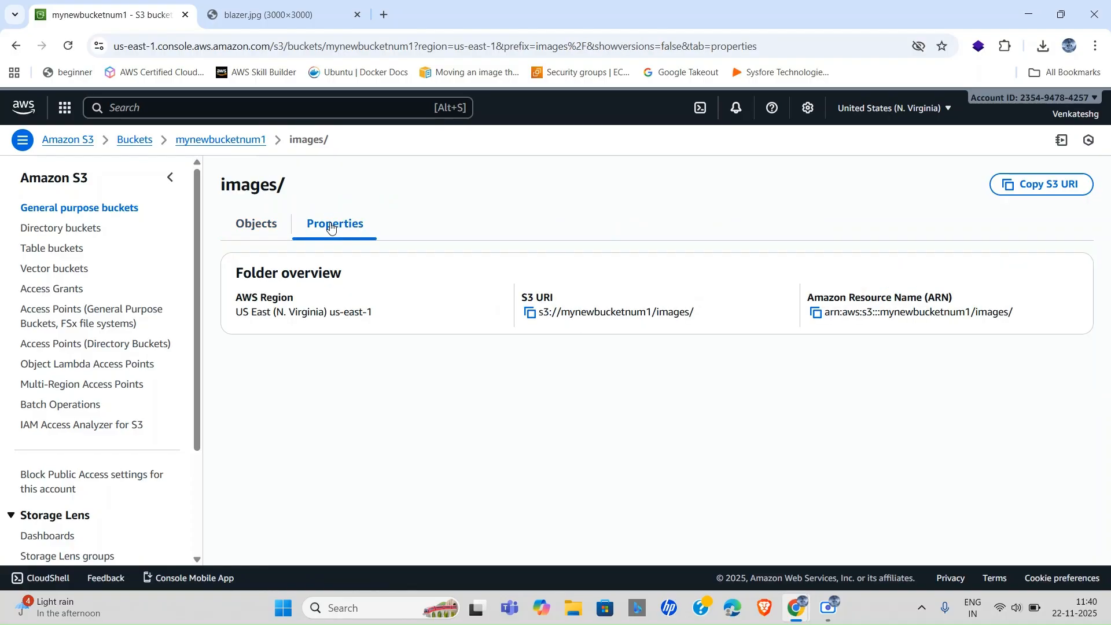
left_click(272, 226)
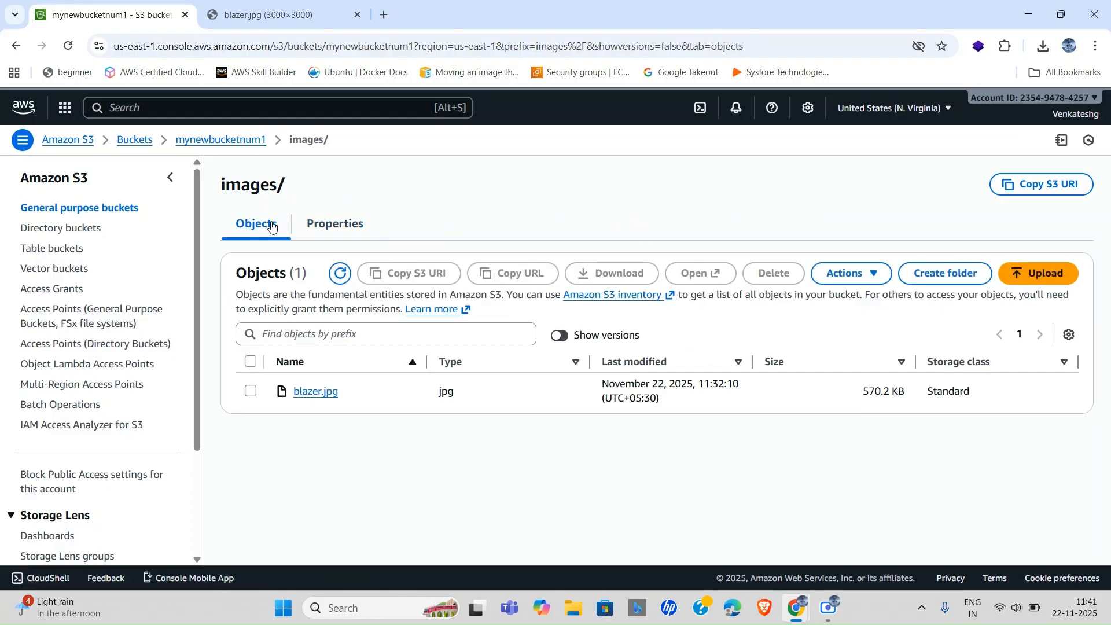
left_click(311, 395)
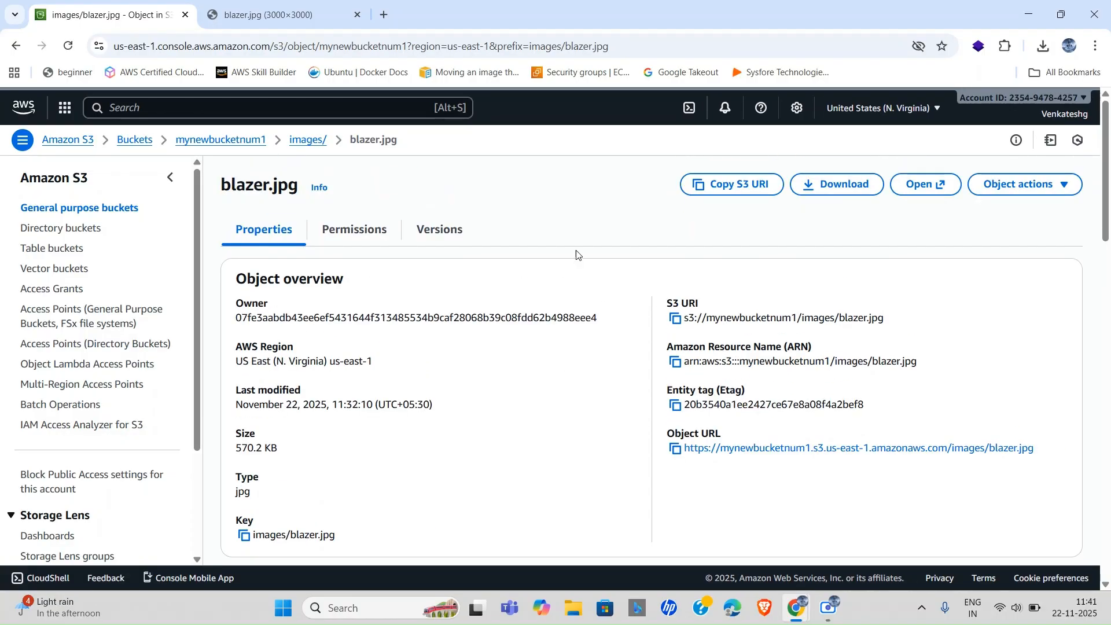
left_click(437, 236)
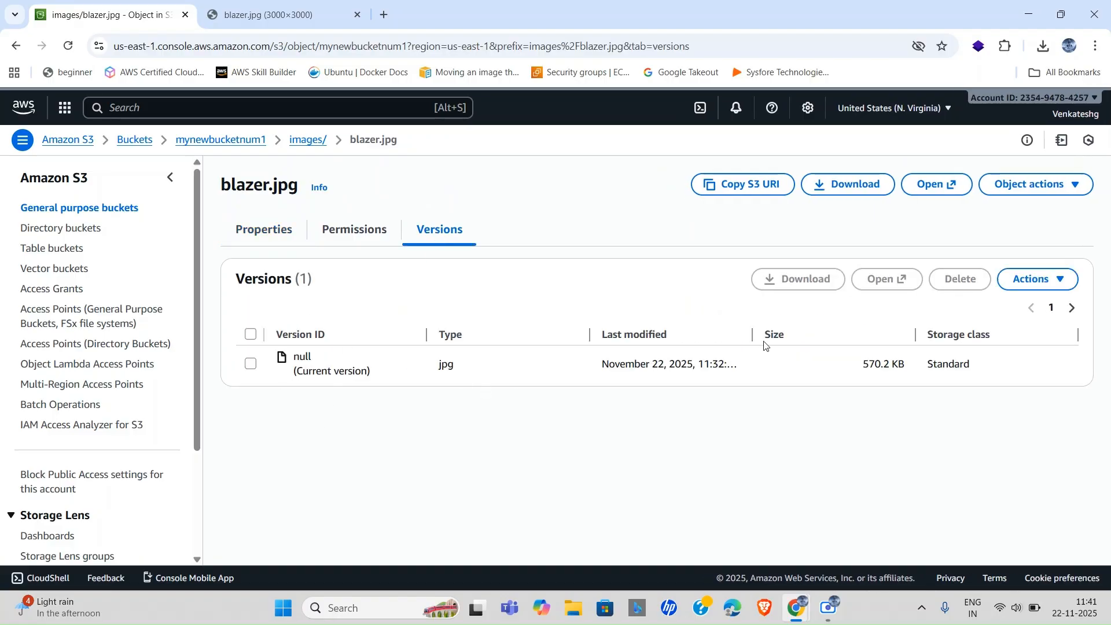
left_click_drag(753, 335, 815, 334)
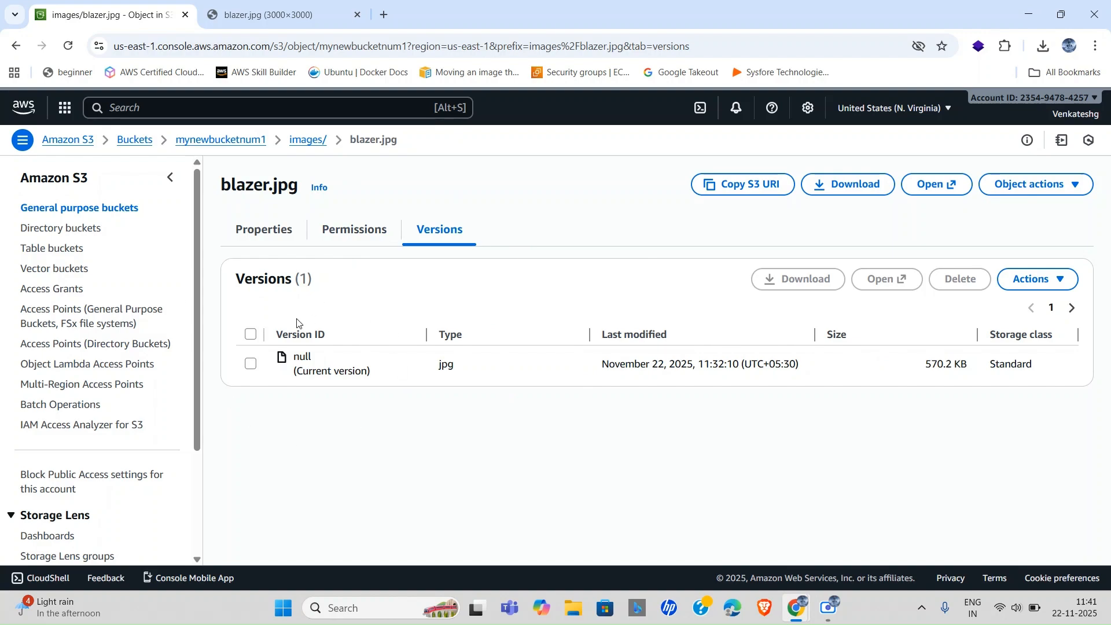
Reopen blazer.jpg's details from the bucket and view the image in the other tab before returning.
left_click(220, 145)
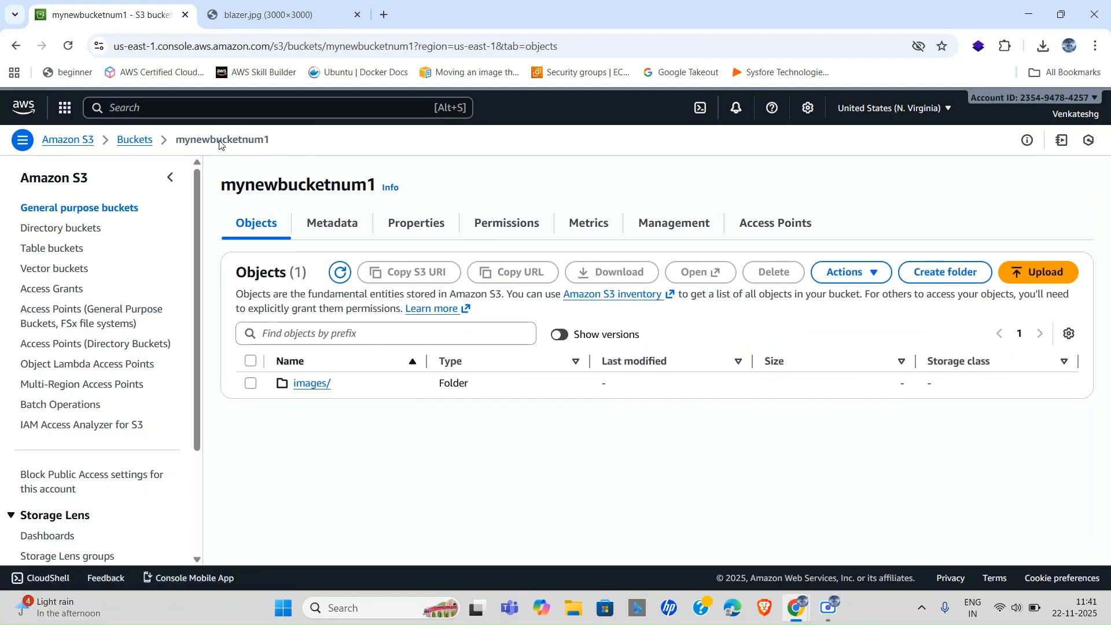
left_click(311, 386)
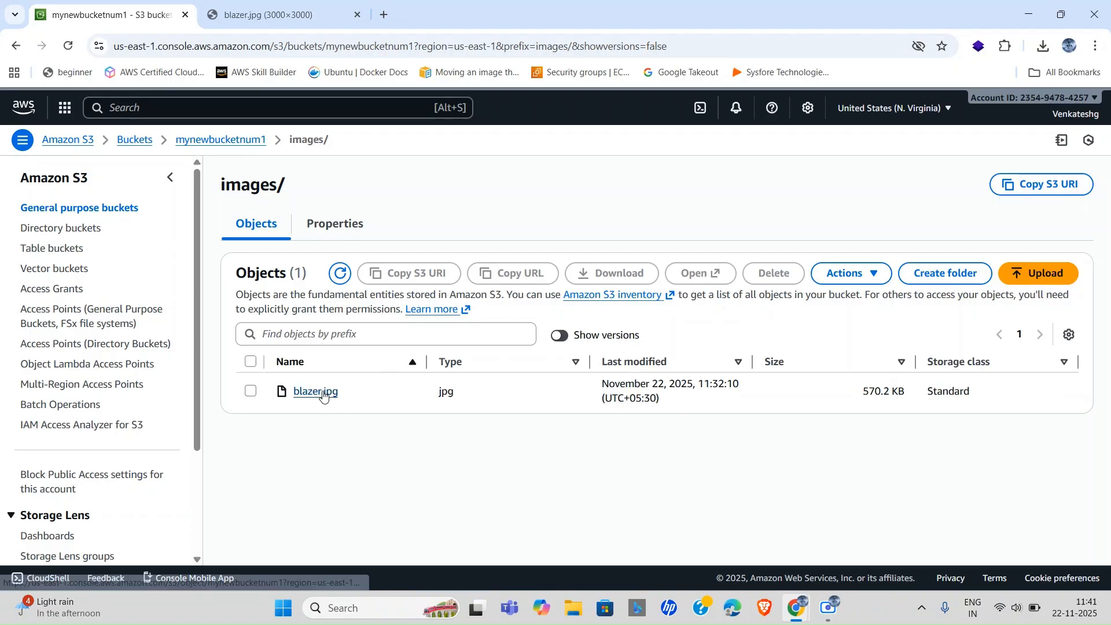
left_click(322, 395)
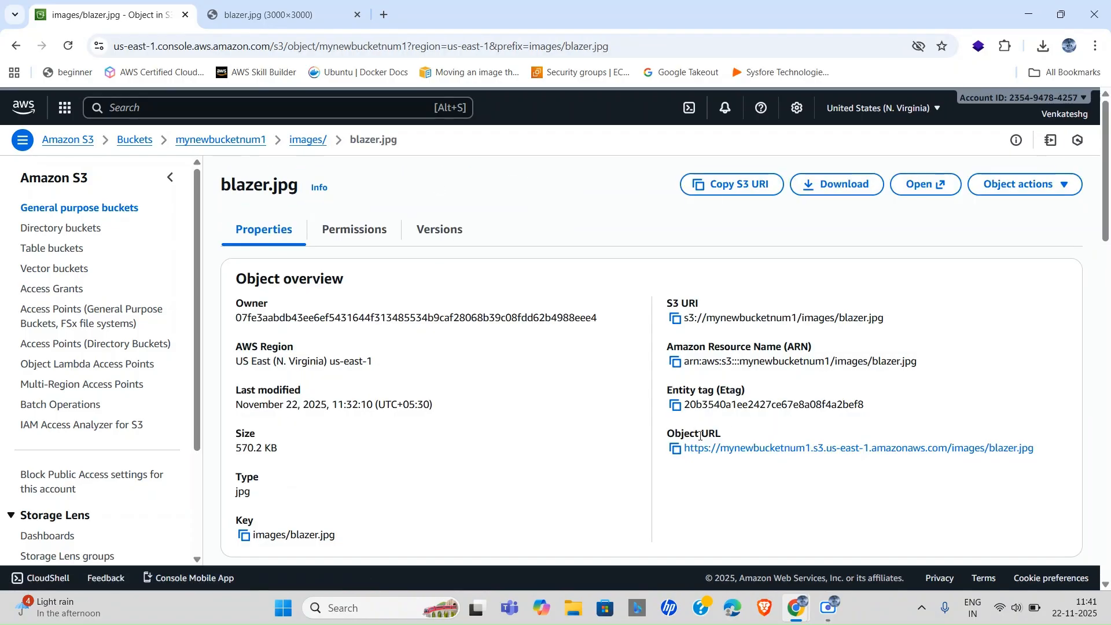
left_click(264, 5)
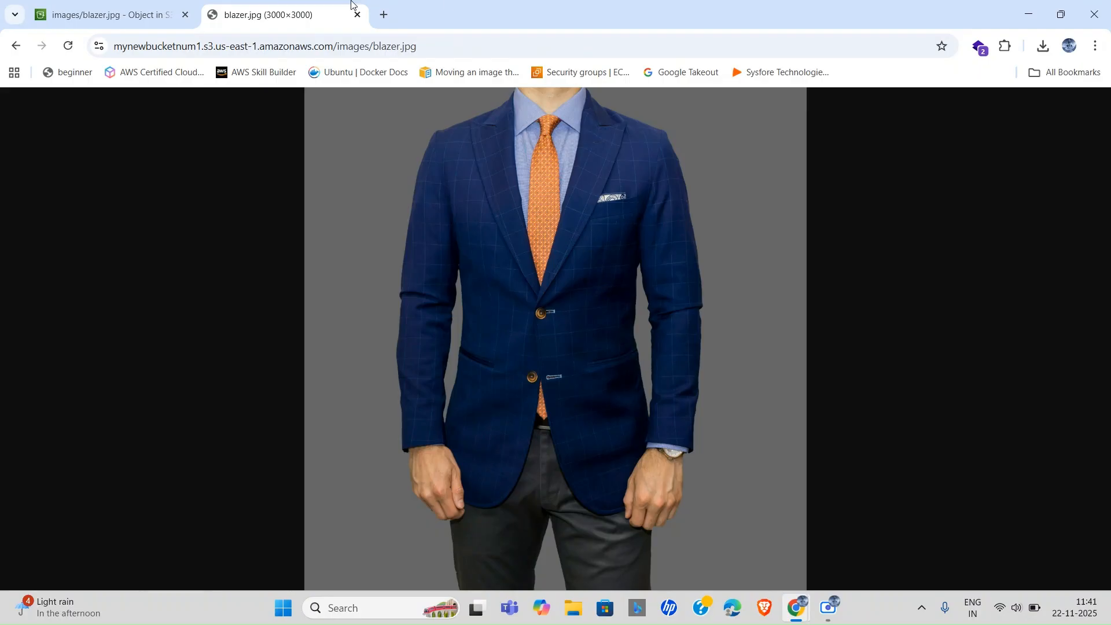
left_click(104, 6)
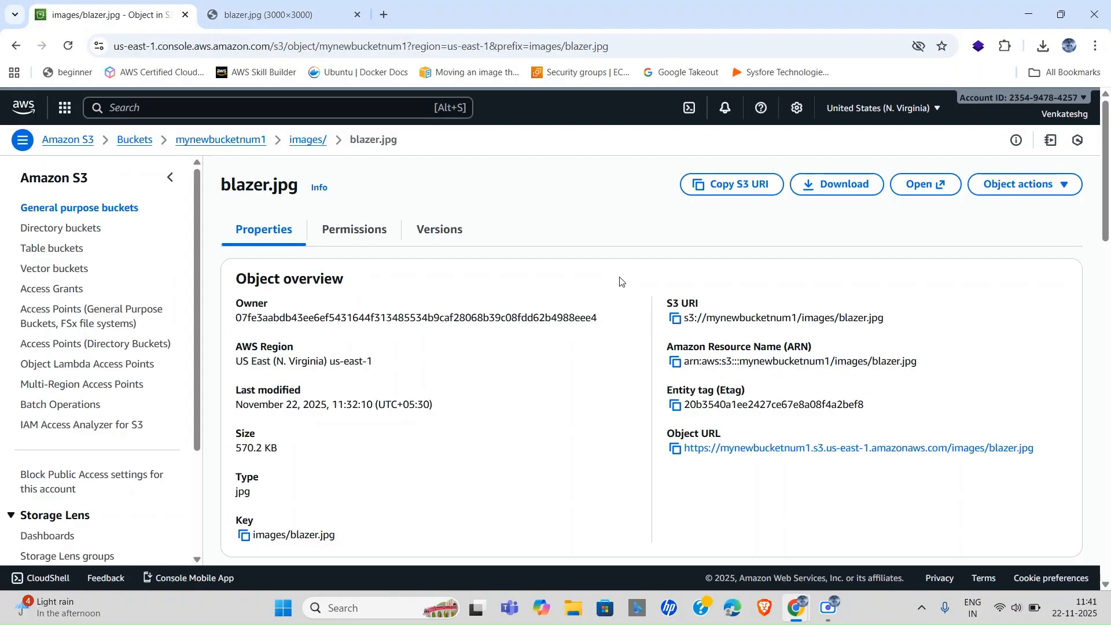
Upload the blazer file from the local 'new' folder into images/ as the 952.0 KB blazer.jpg.
left_click(305, 141)
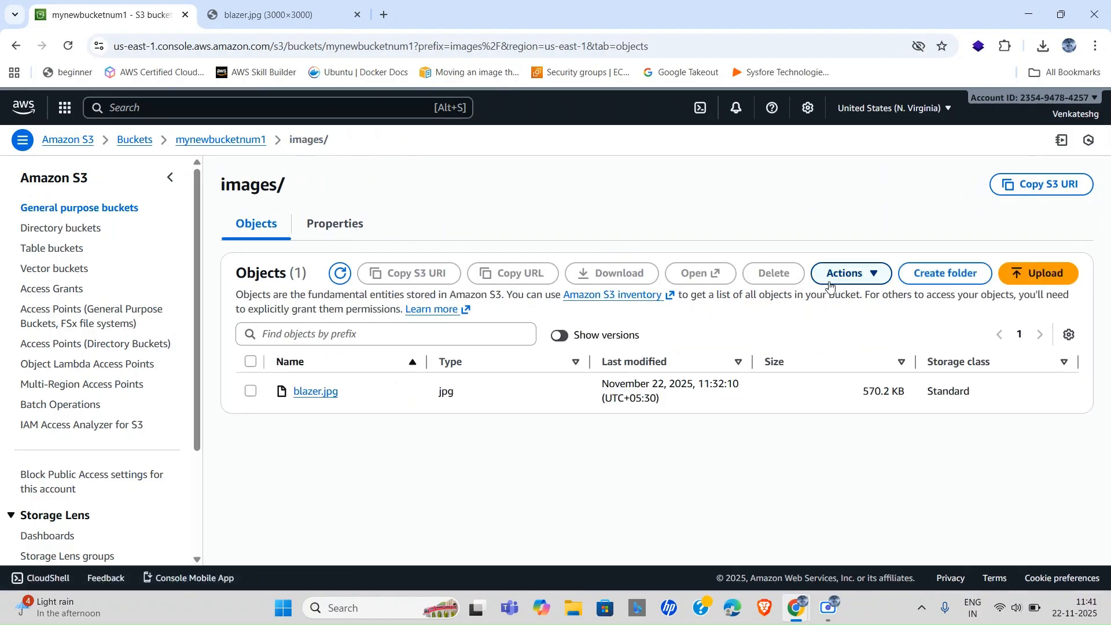
left_click(1048, 283)
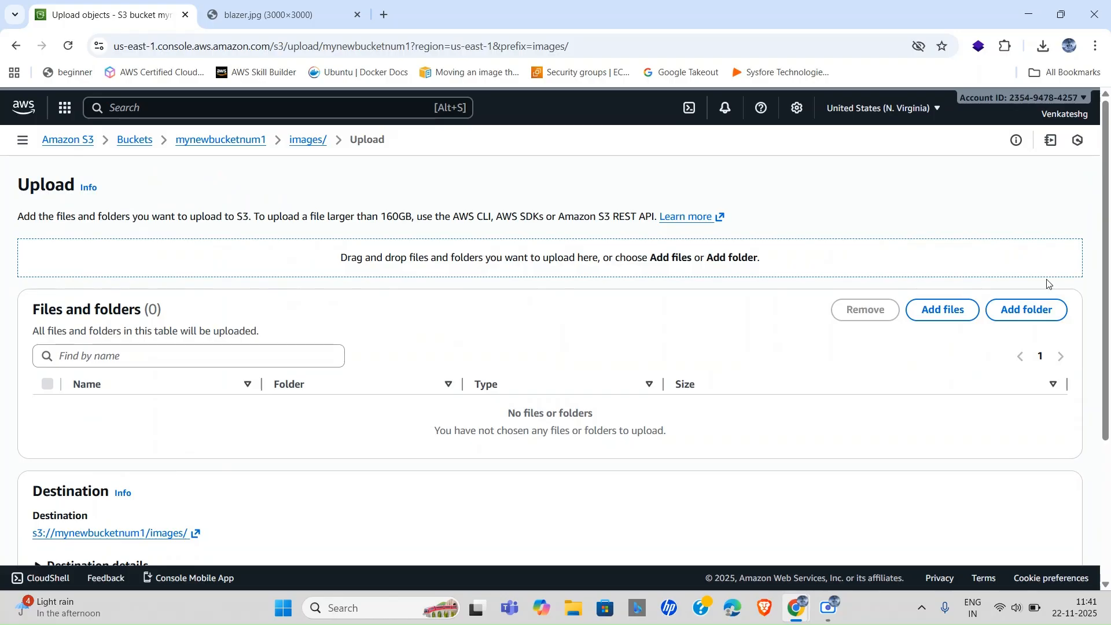
left_click(930, 312)
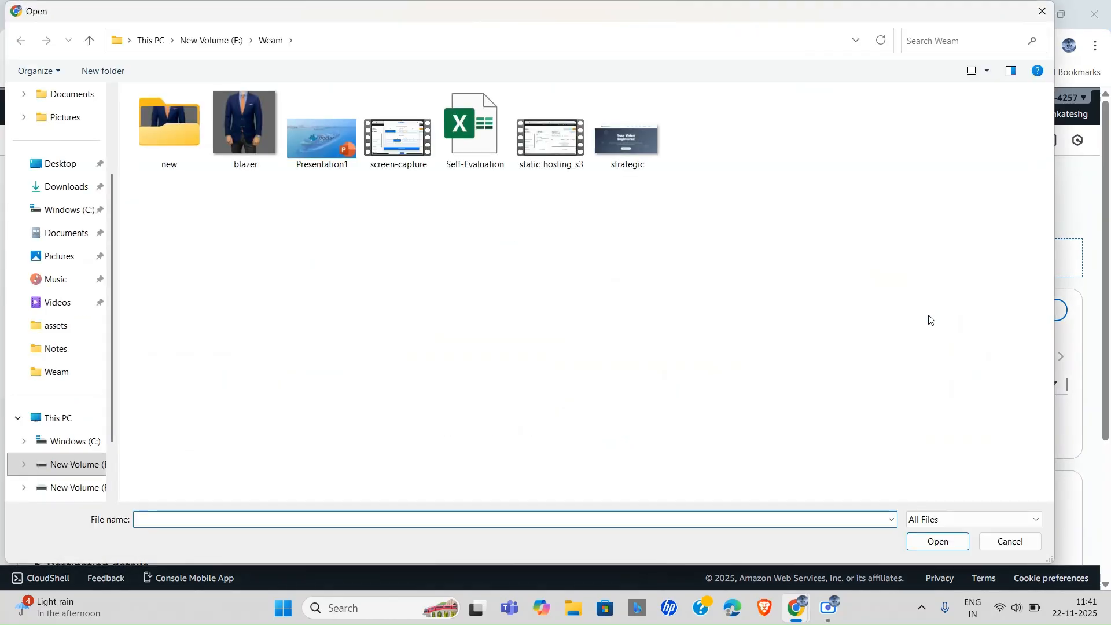
double_click(196, 124)
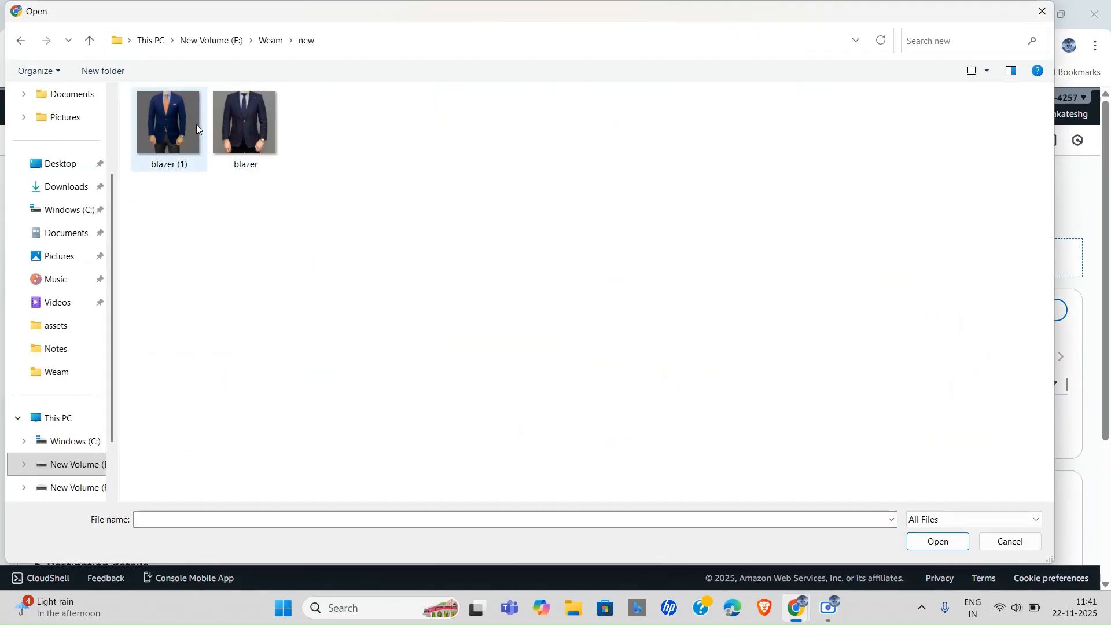
left_click(240, 128)
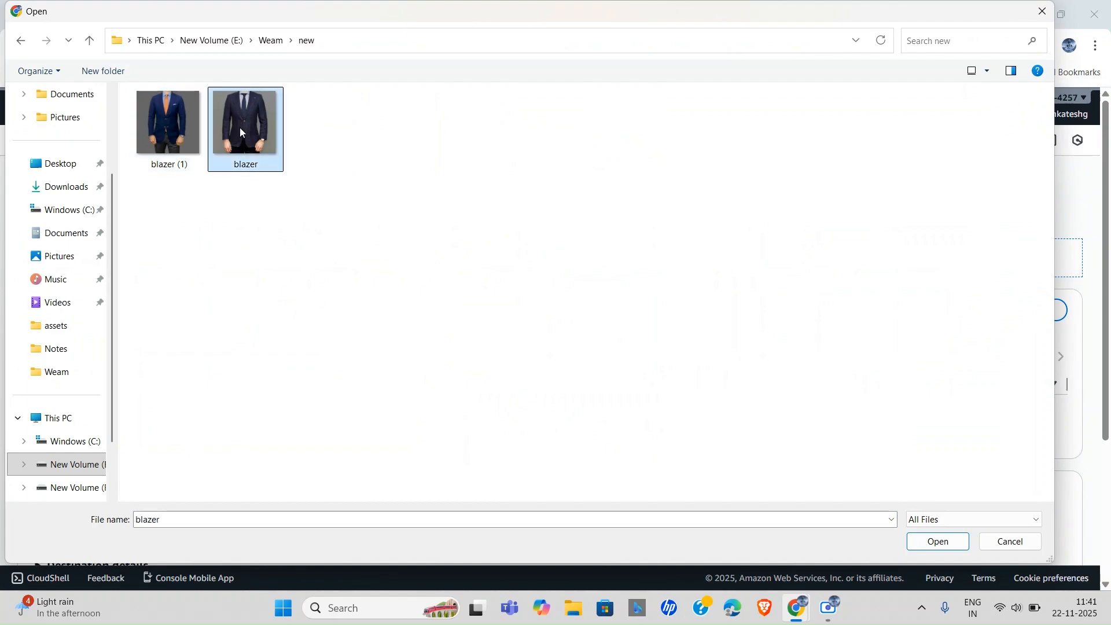
left_click(929, 545)
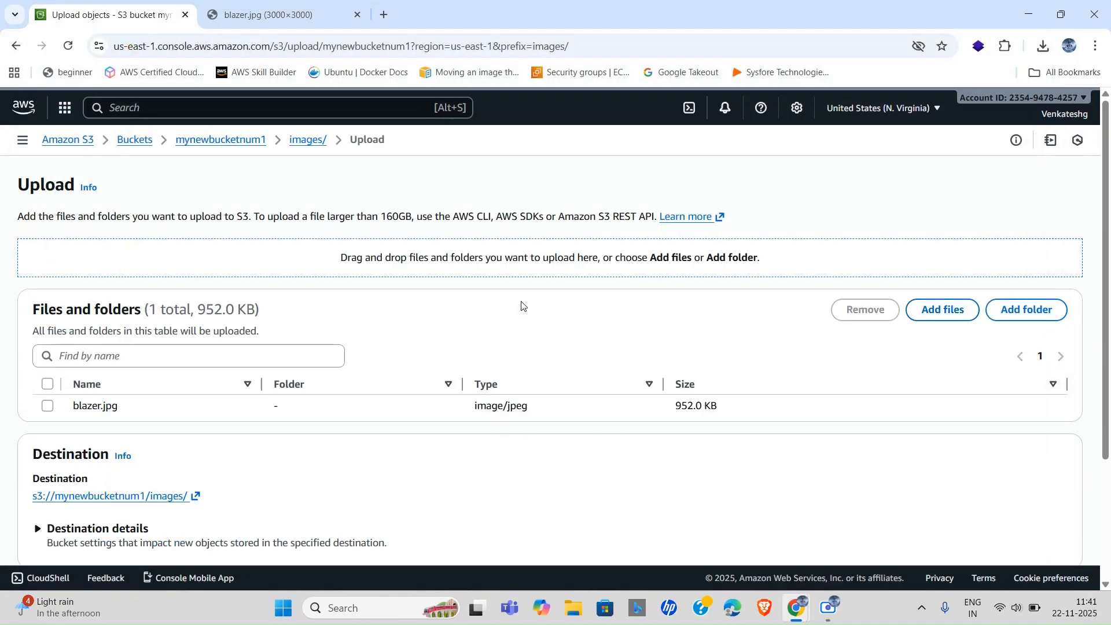
scroll(492, 406, "down", 3)
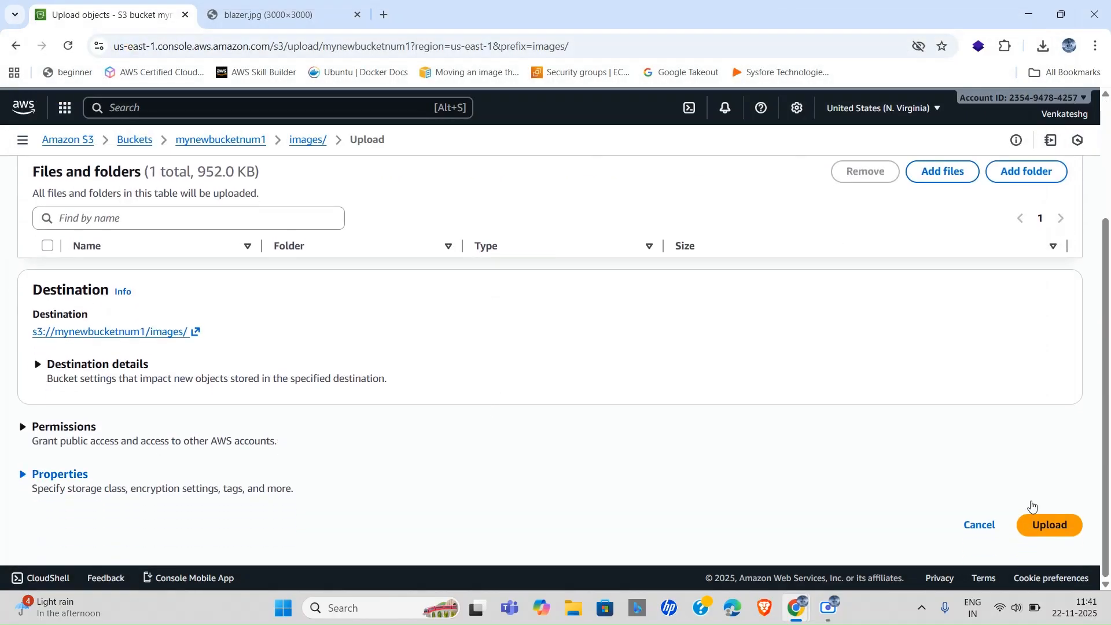
left_click(1050, 526)
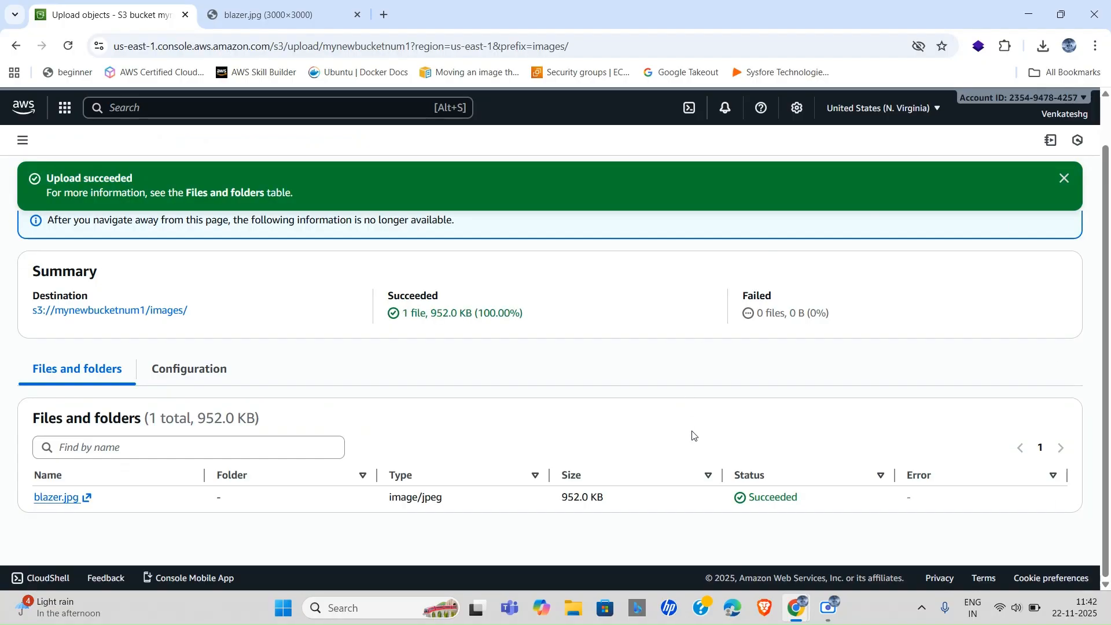
scroll(706, 411, "up", 2)
left_click(1058, 229)
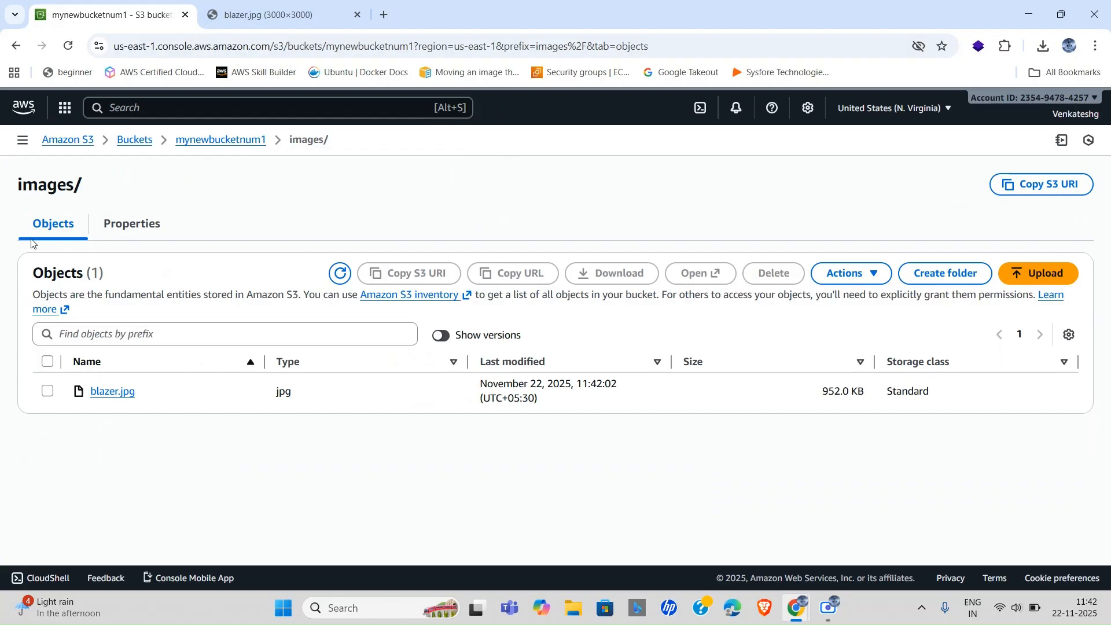
Open the new blazer.jpg in mynewbucketnum1's images/ folder and copy its Object URL.
left_click(220, 145)
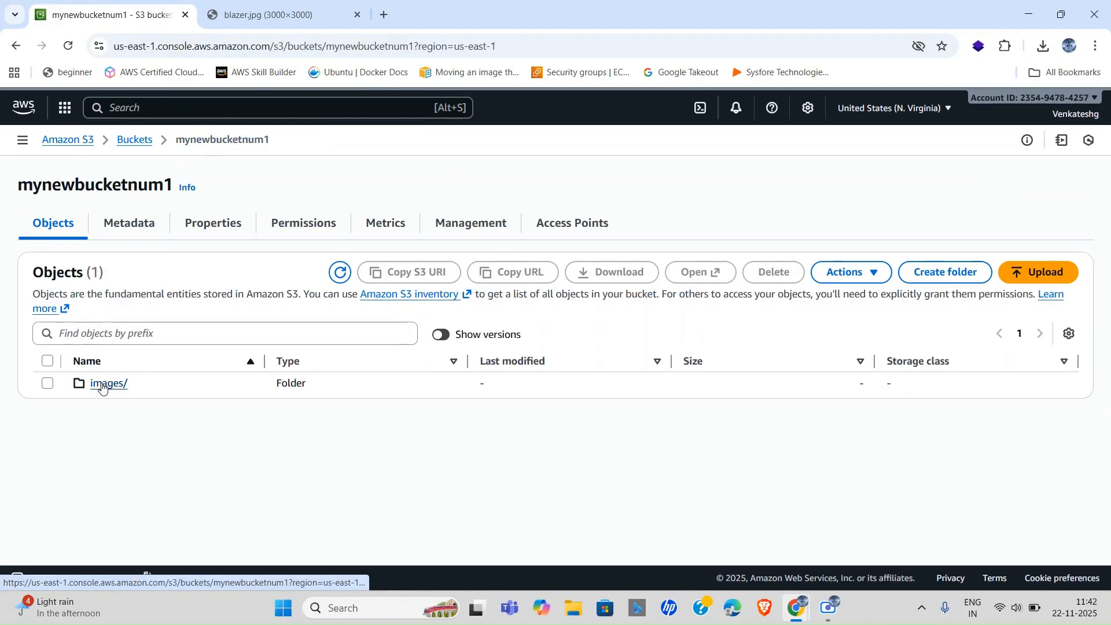
left_click(95, 383)
left_click(113, 394)
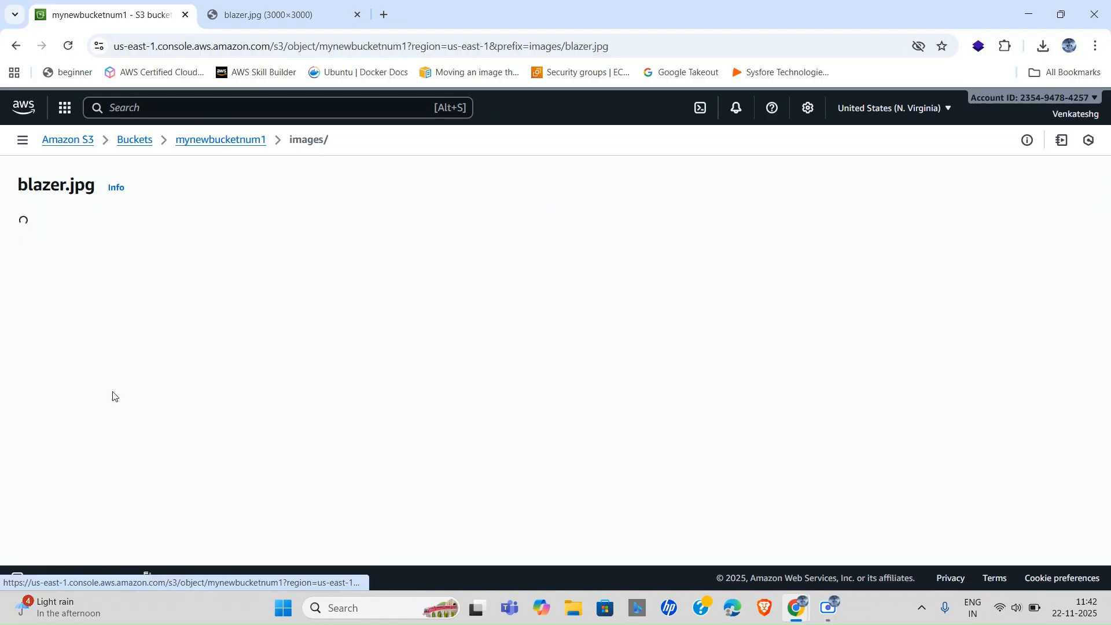
left_click(573, 449)
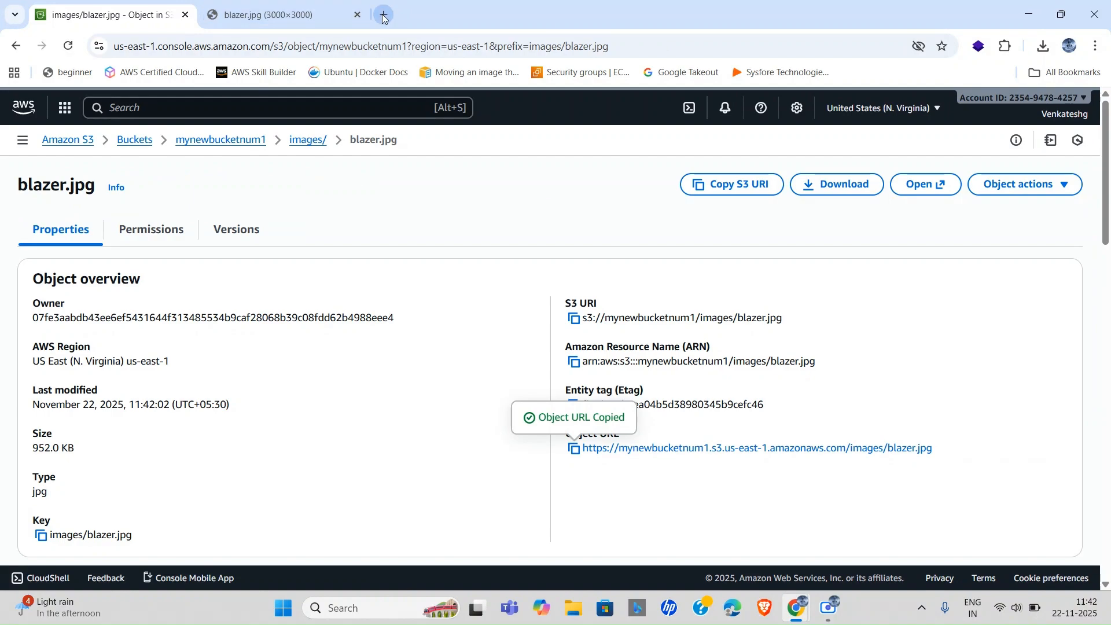
Load the copied URL in a new tab, see the AccessDenied error, and return to the object page.
left_click(384, 14)
key("ctrl+v")
key("Return")
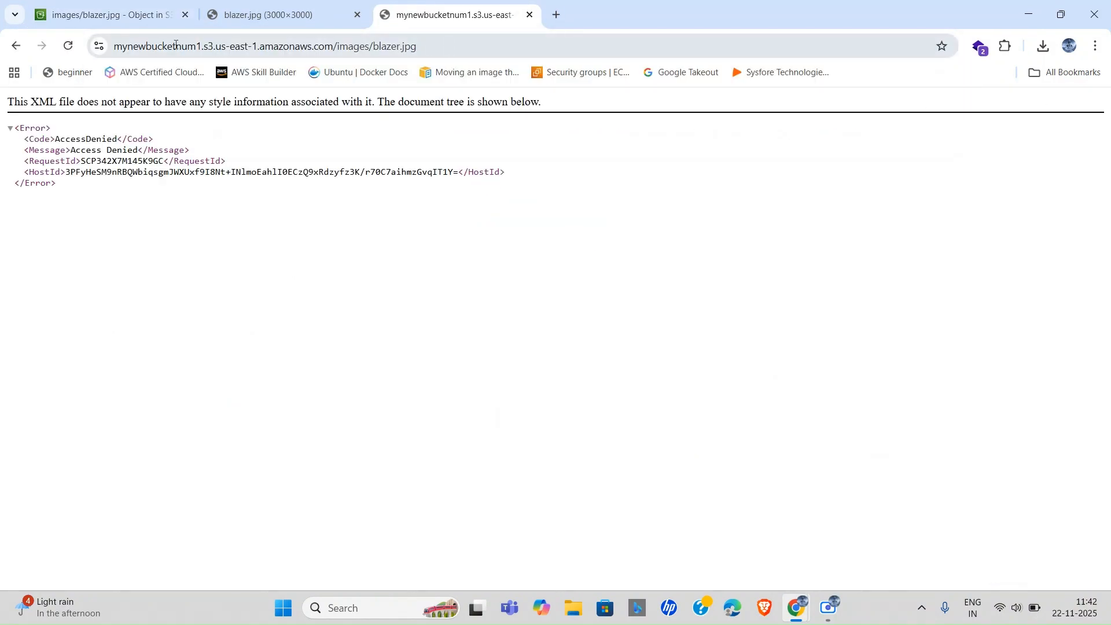
triple_click(114, 160)
triple_click(114, 160)
left_click(103, 5)
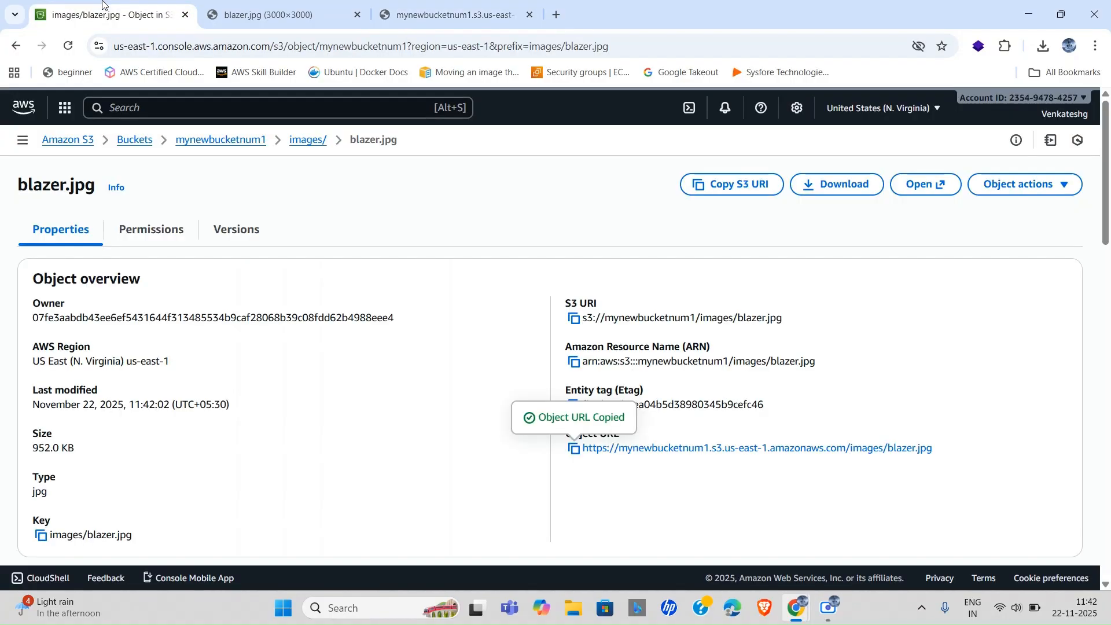
Edit blazer.jpg's ACL to grant Everyone Read on Objects and Object ACL, acknowledging the warning.
left_click(146, 232)
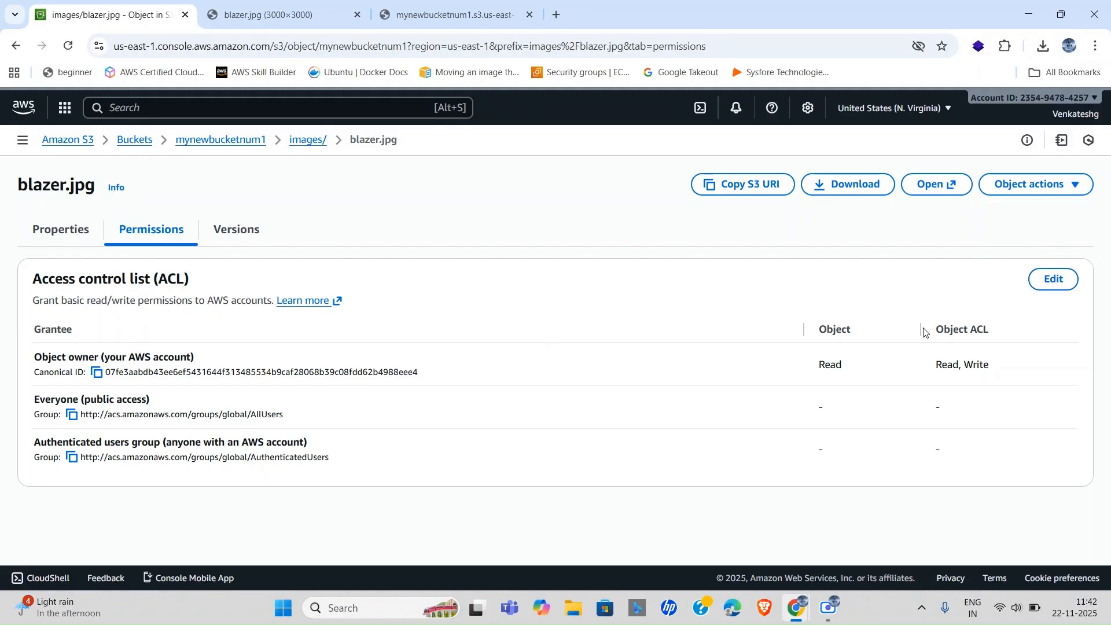
left_click(1050, 279)
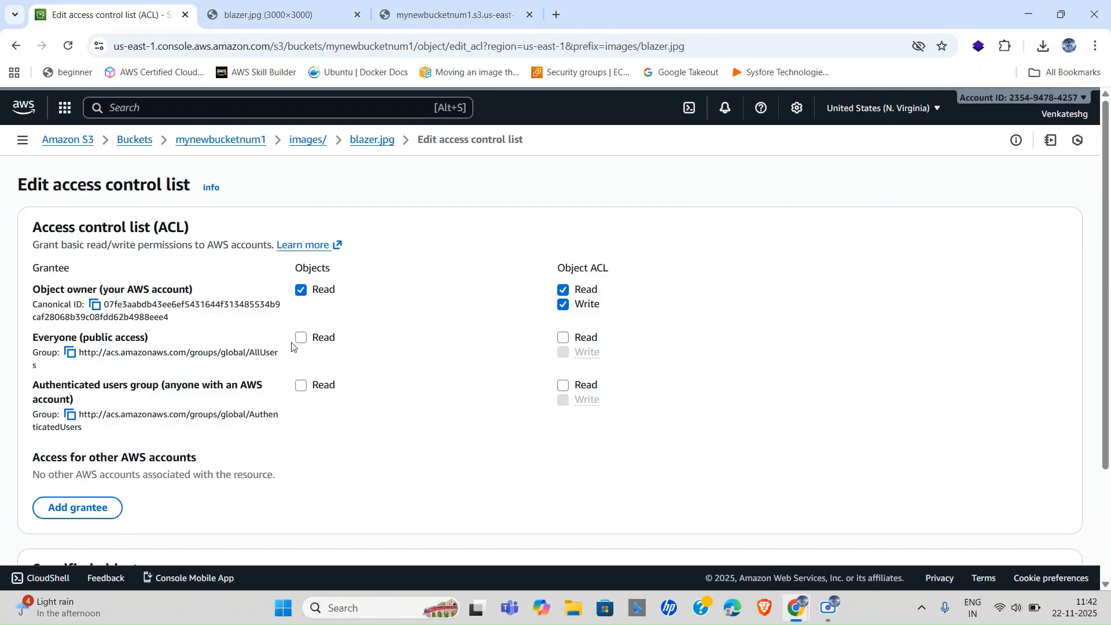
left_click(302, 339)
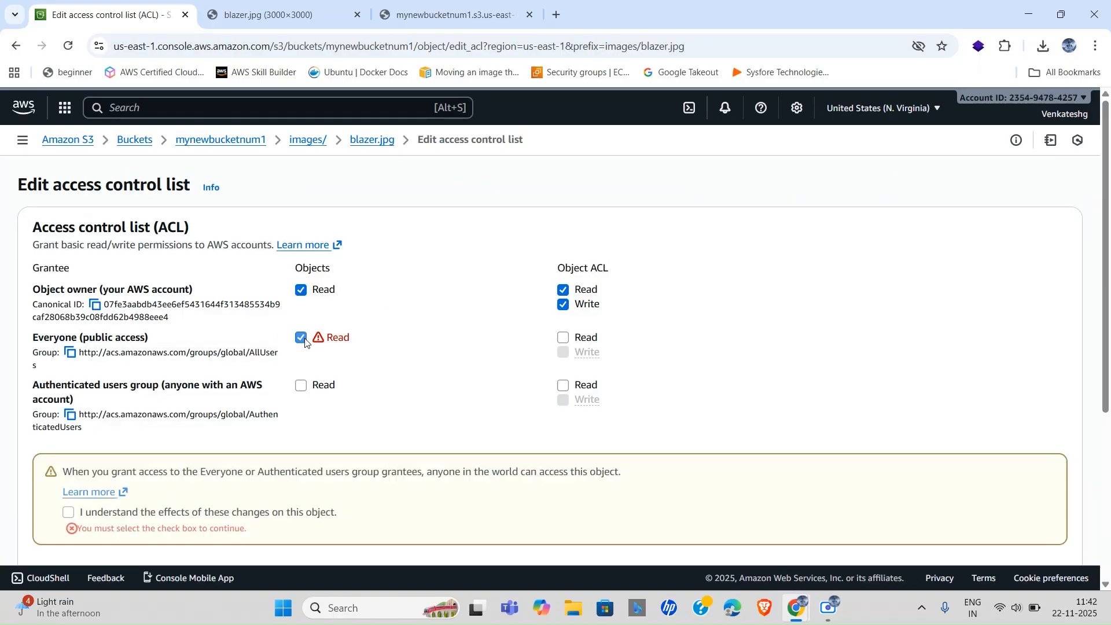
left_click(562, 339)
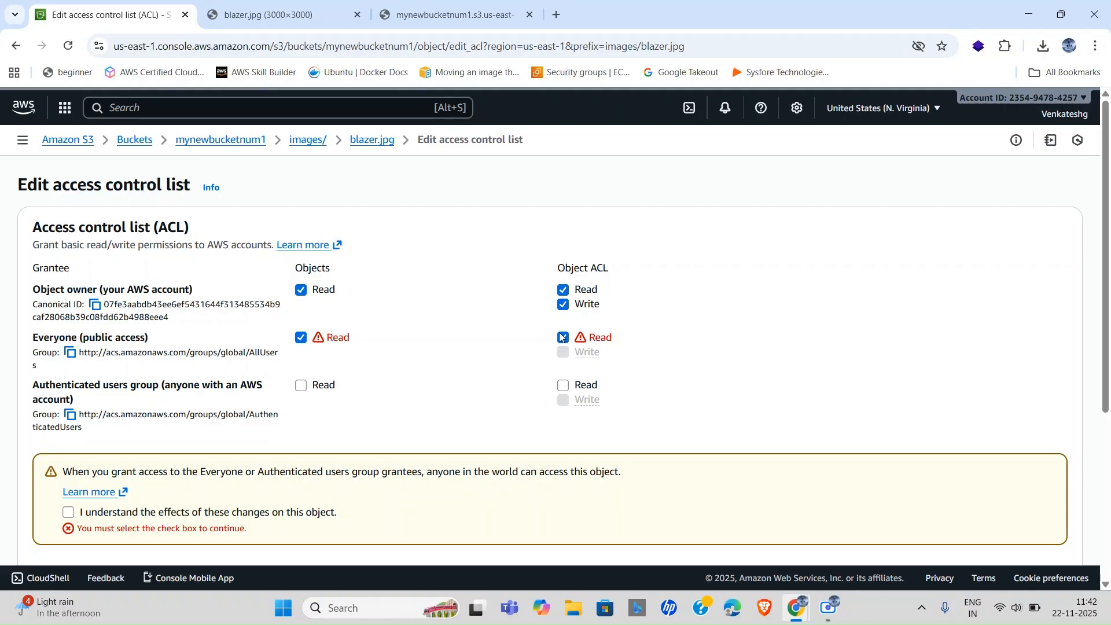
left_click(69, 512)
scroll(273, 512, "down", 4)
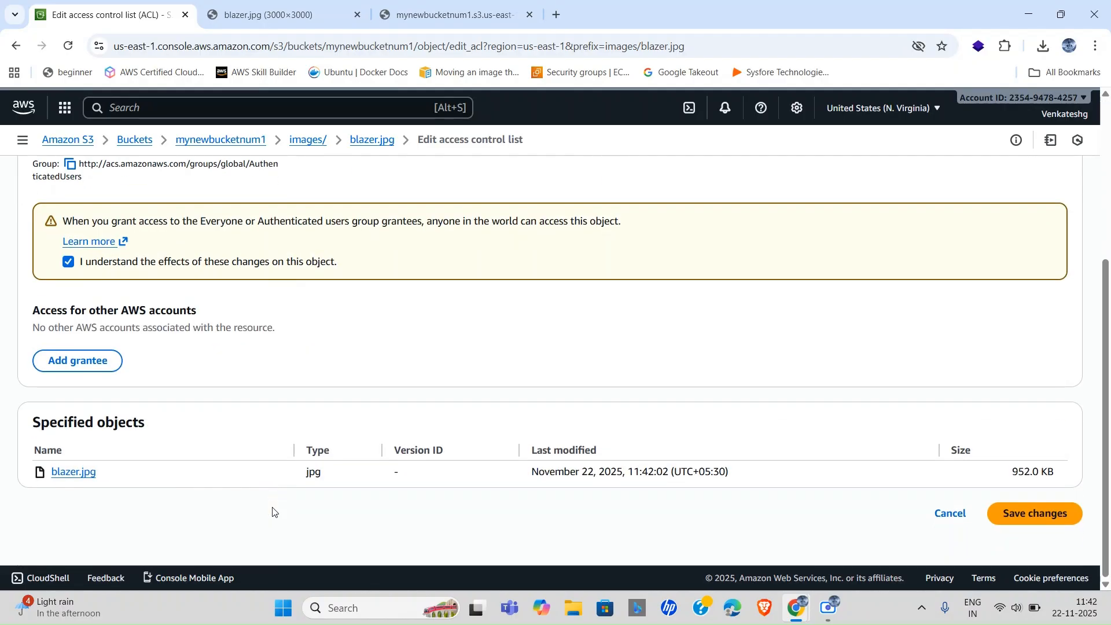
left_click(1039, 513)
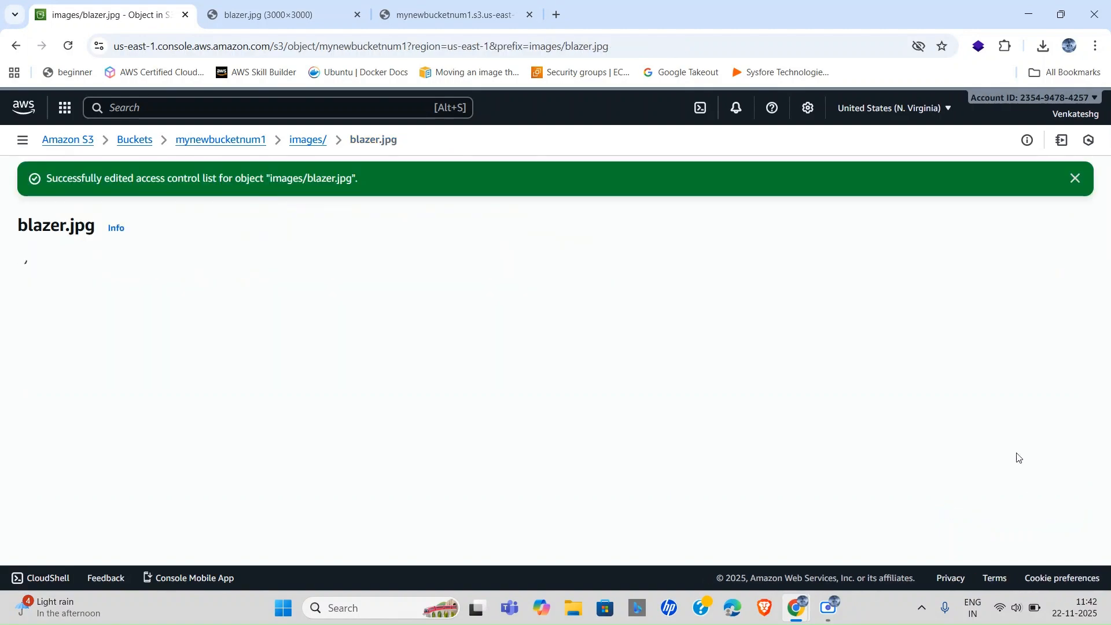
Reload the Access Denied tab so the now-public blazer.jpg URL displays the image.
left_click(1063, 178)
scroll(694, 365, "down", 10)
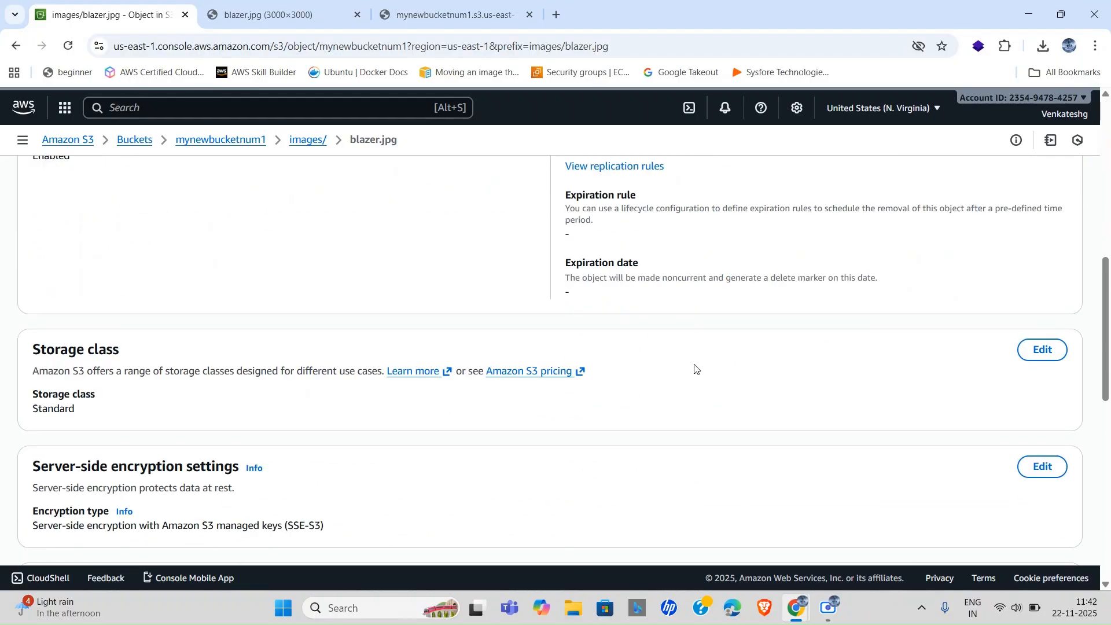
scroll(727, 313, "up", 9)
scroll(727, 312, "up", 1)
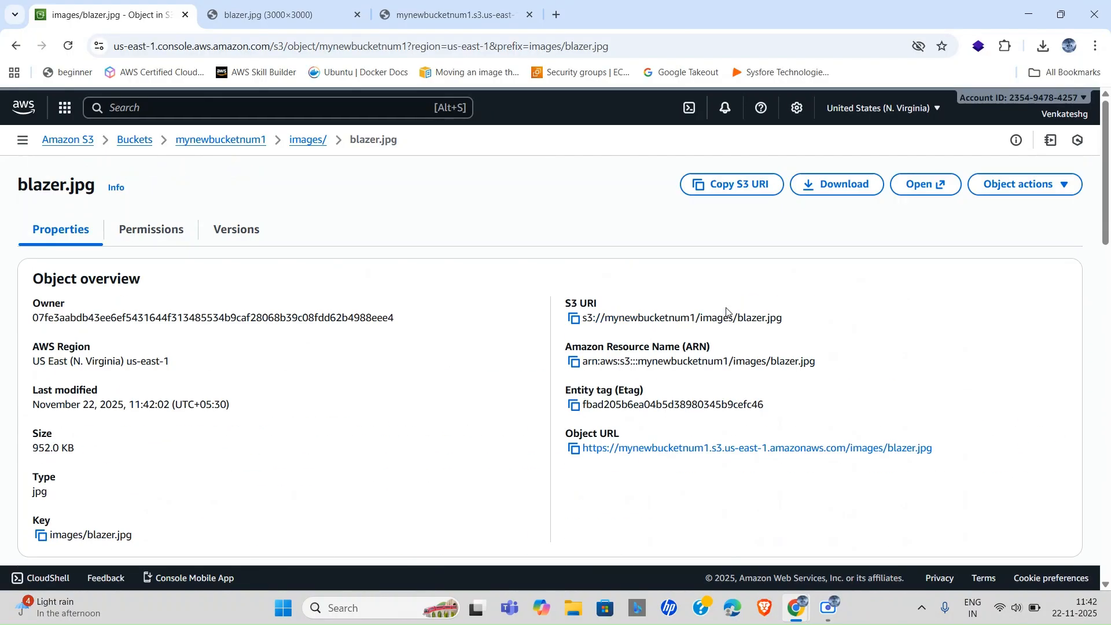
left_click(247, 4)
left_click(397, 6)
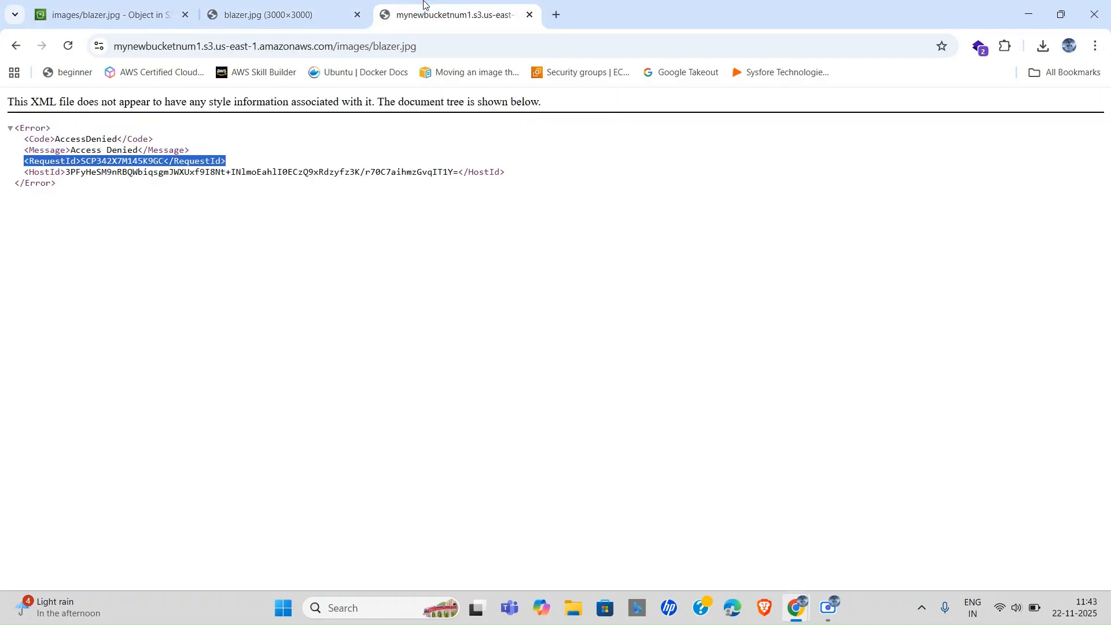
left_click(456, 48)
left_click(456, 49)
key("Return")
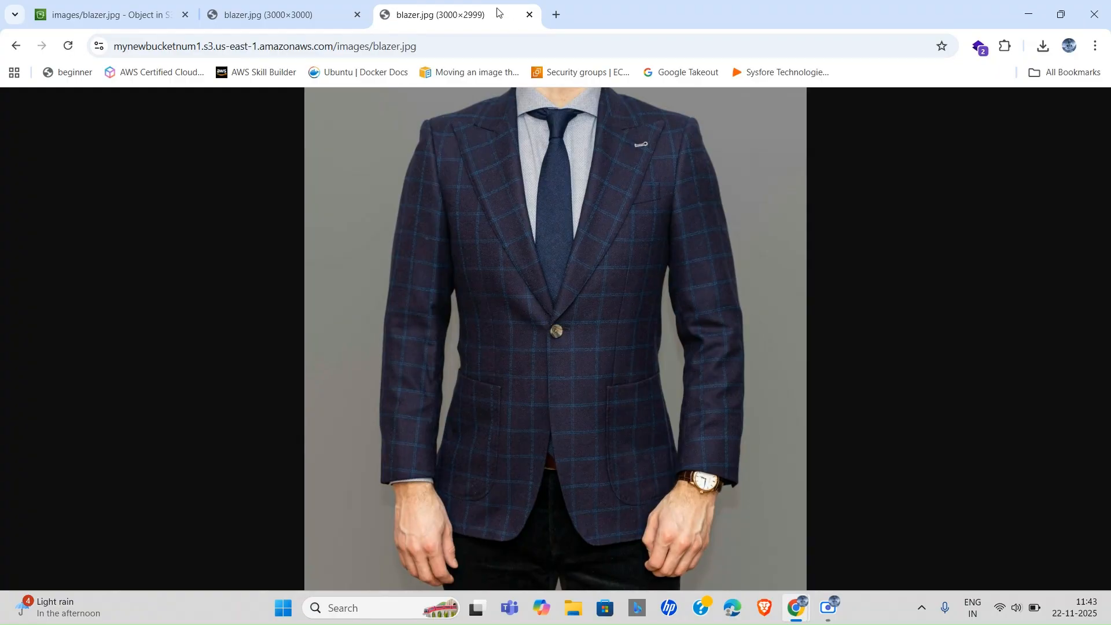
Reload the other blazer tab to show the new 3000×2999 image, close the duplicate tab, and return to S3.
left_click(276, 4)
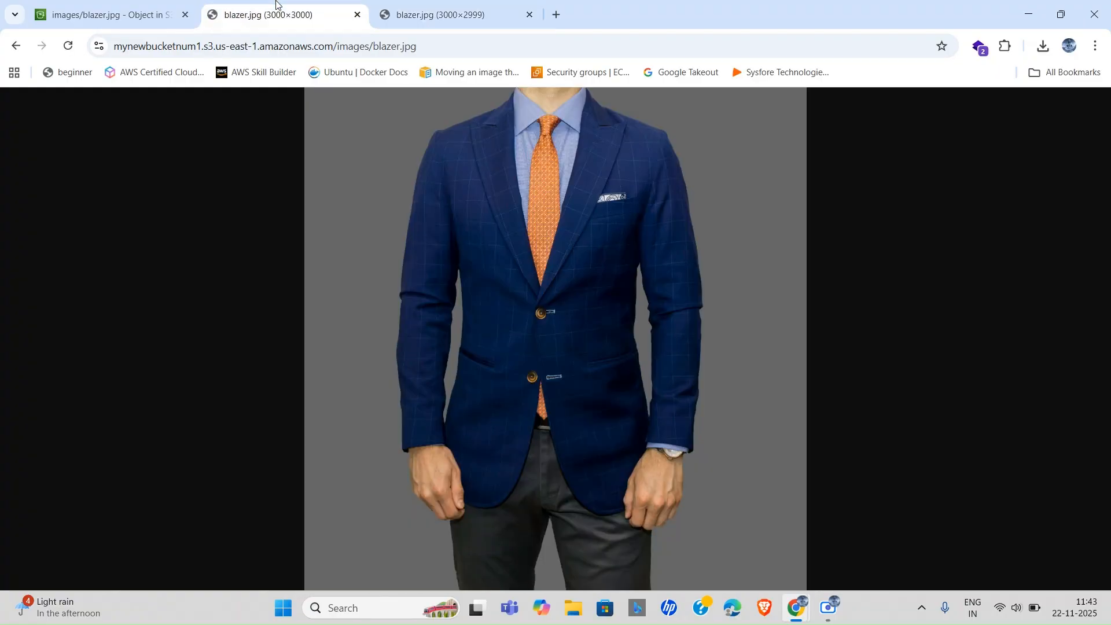
left_click(456, 44)
left_click(457, 44)
key("Return")
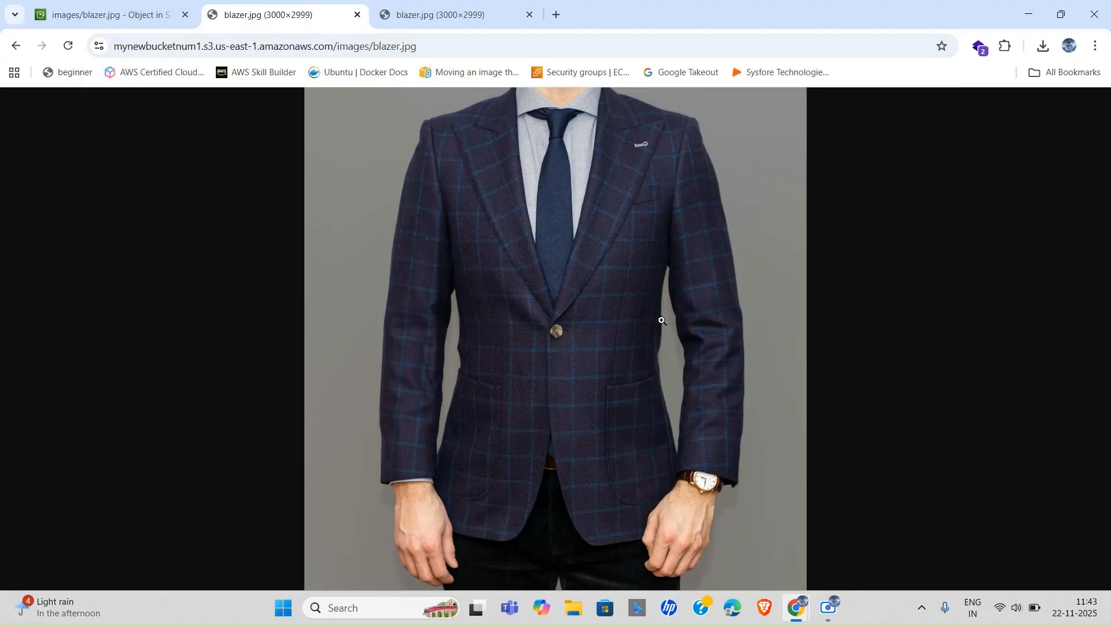
left_click(529, 14)
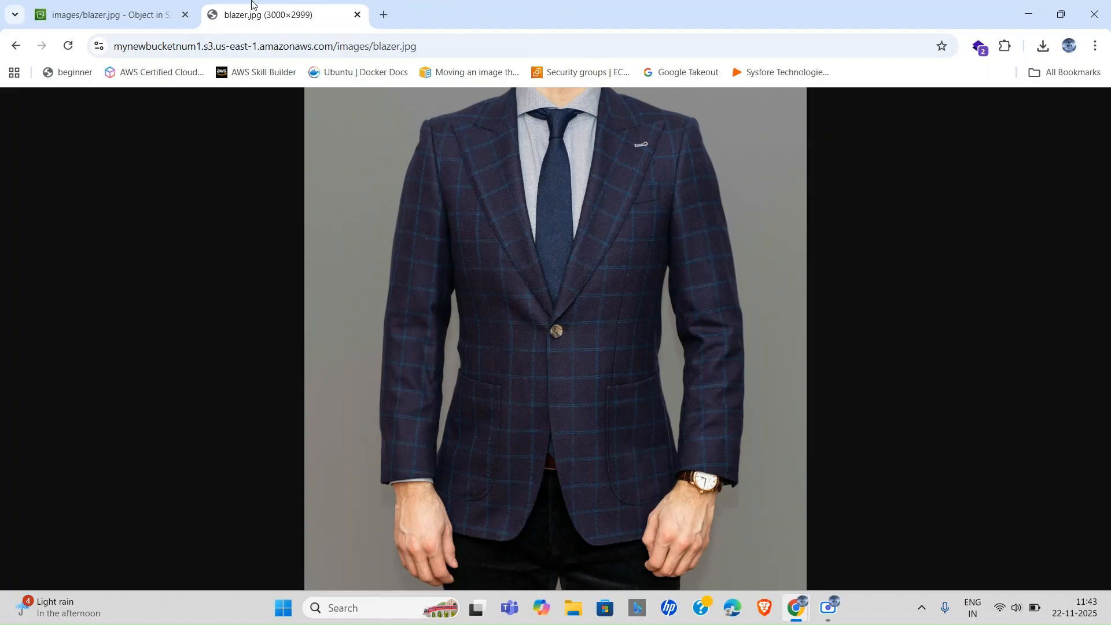
left_click(128, 7)
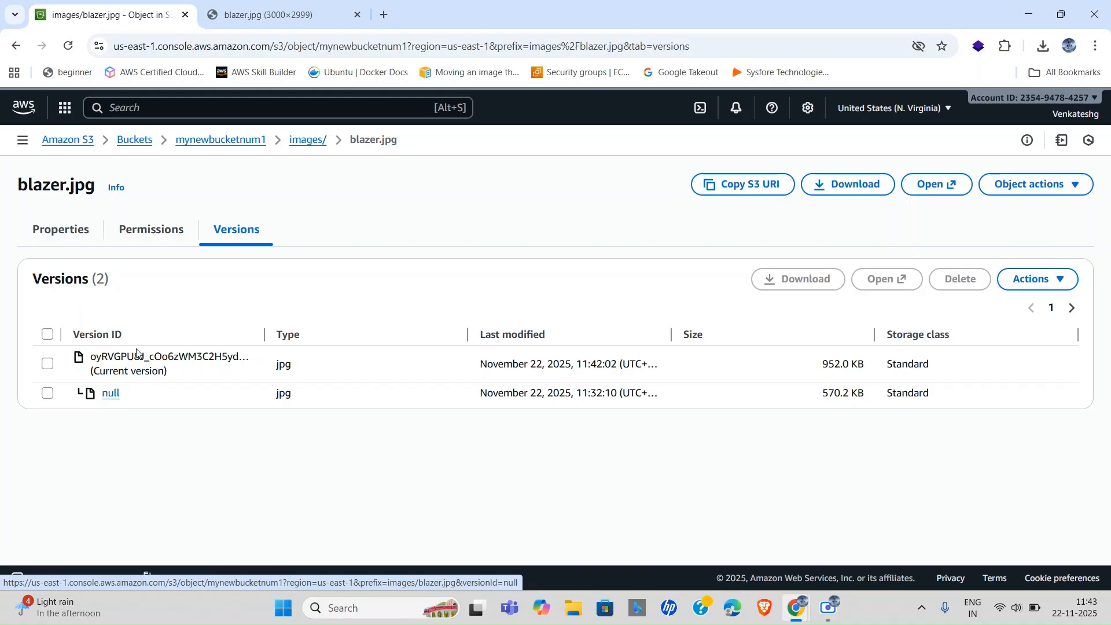
Open the null version of blazer.jpg and load its Object URL in a new tab.
left_click(111, 394)
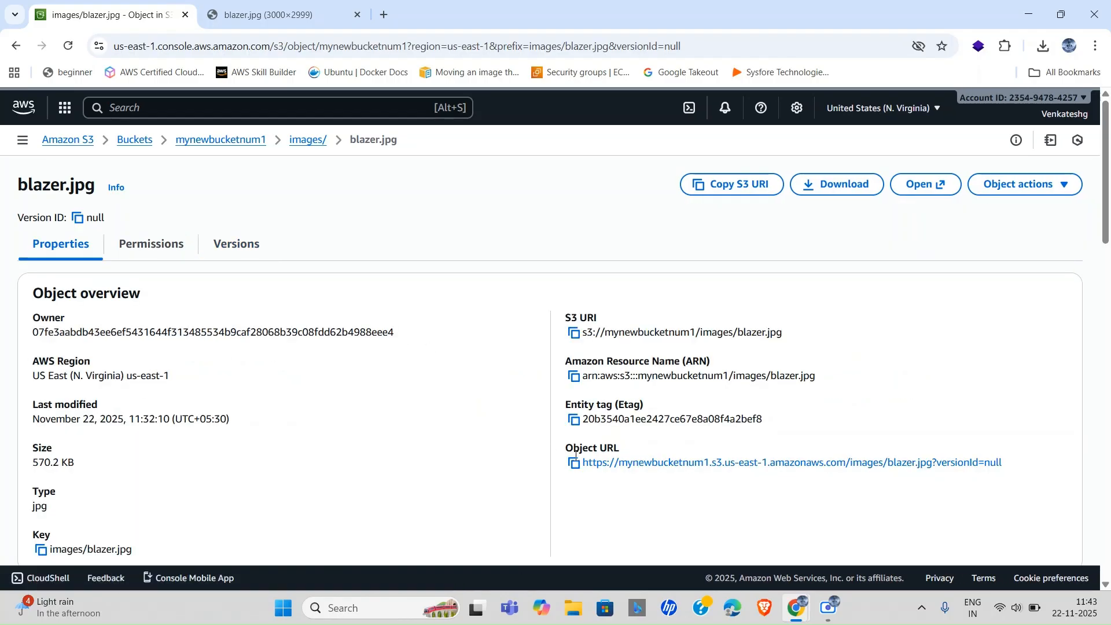
left_click(574, 463)
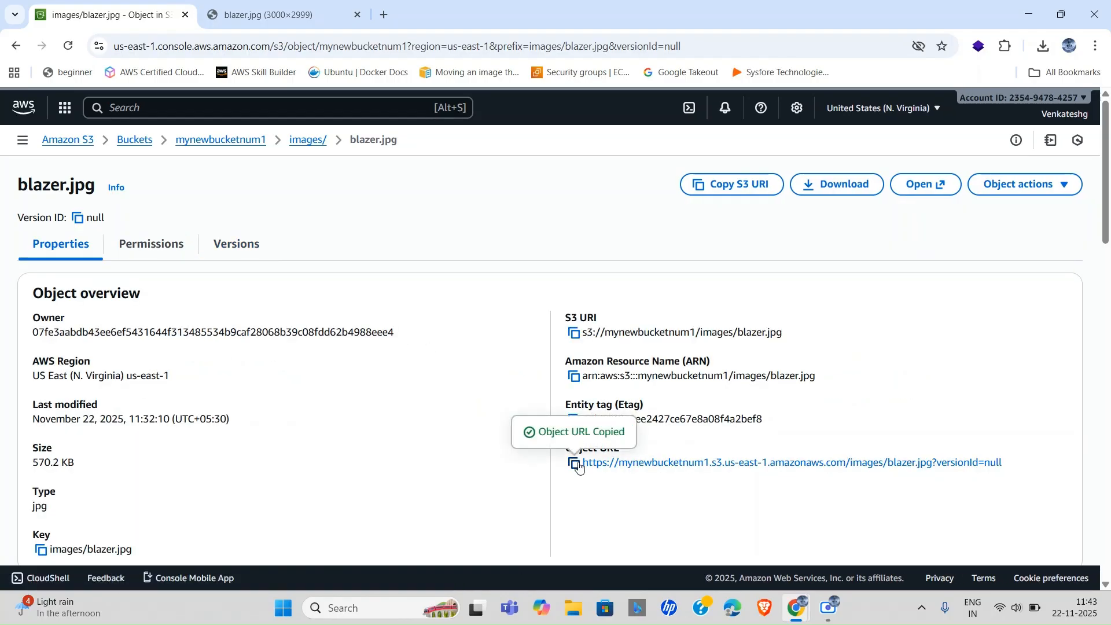
left_click(391, 13)
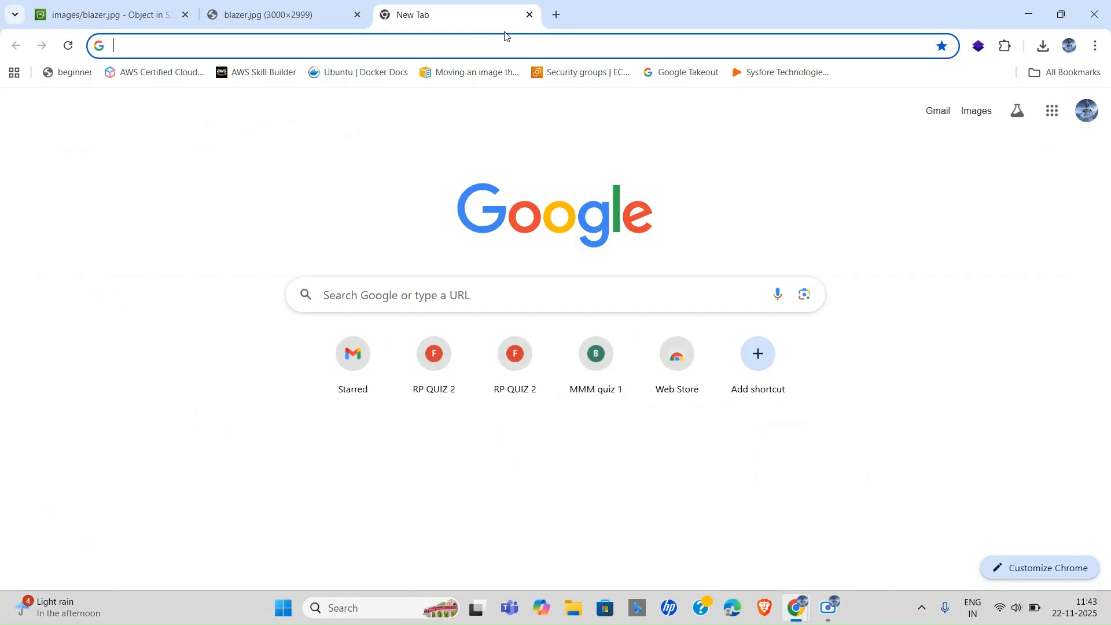
key("ctrl+v")
key("Return")
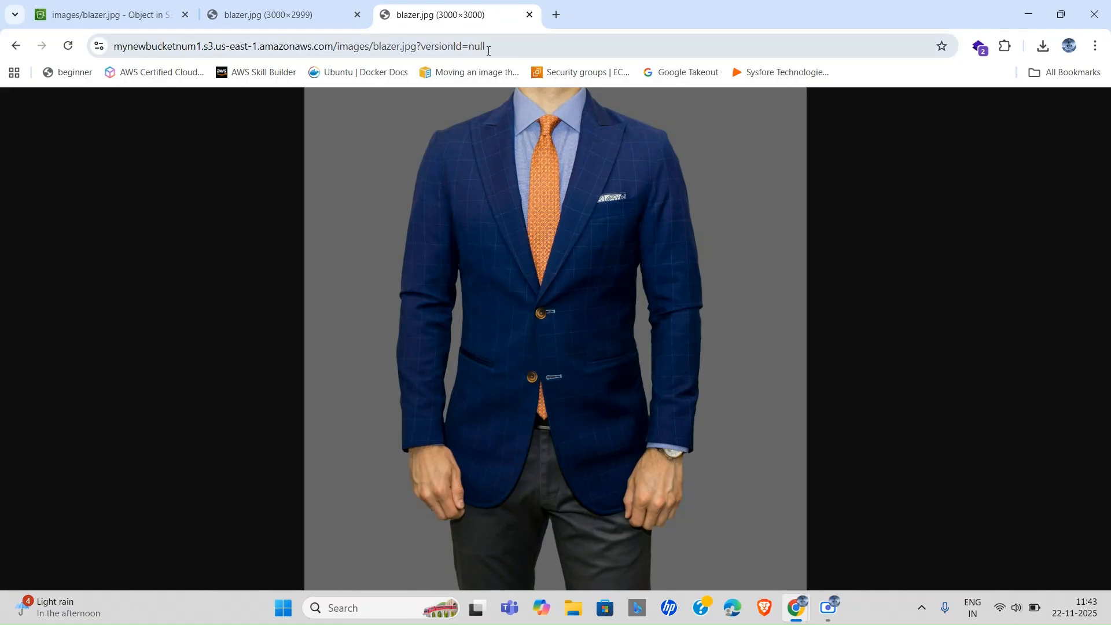
Compare the older blue blazer image with the current plaid one, then return to the S3 object page.
left_click(273, 13)
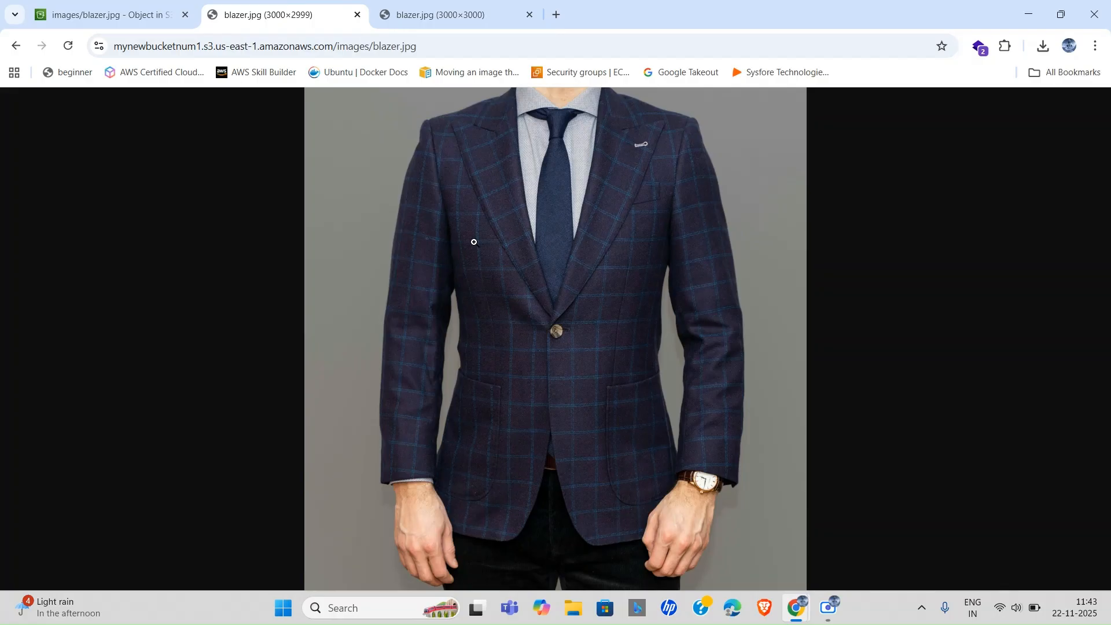
left_click(460, 12)
left_click(299, 3)
left_click(110, 14)
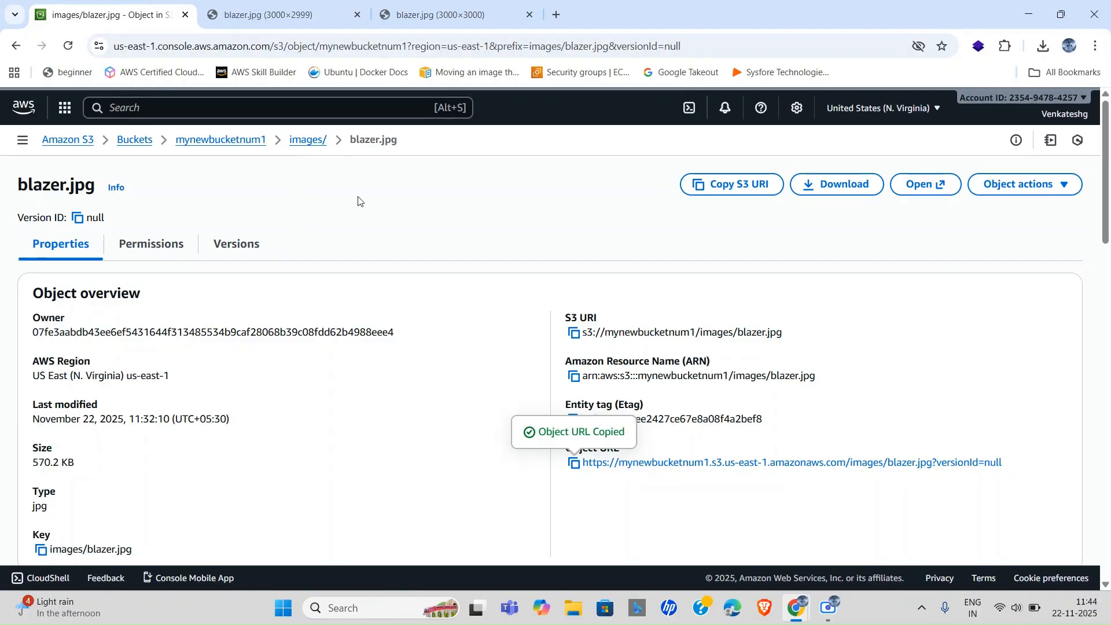
left_click(295, 12)
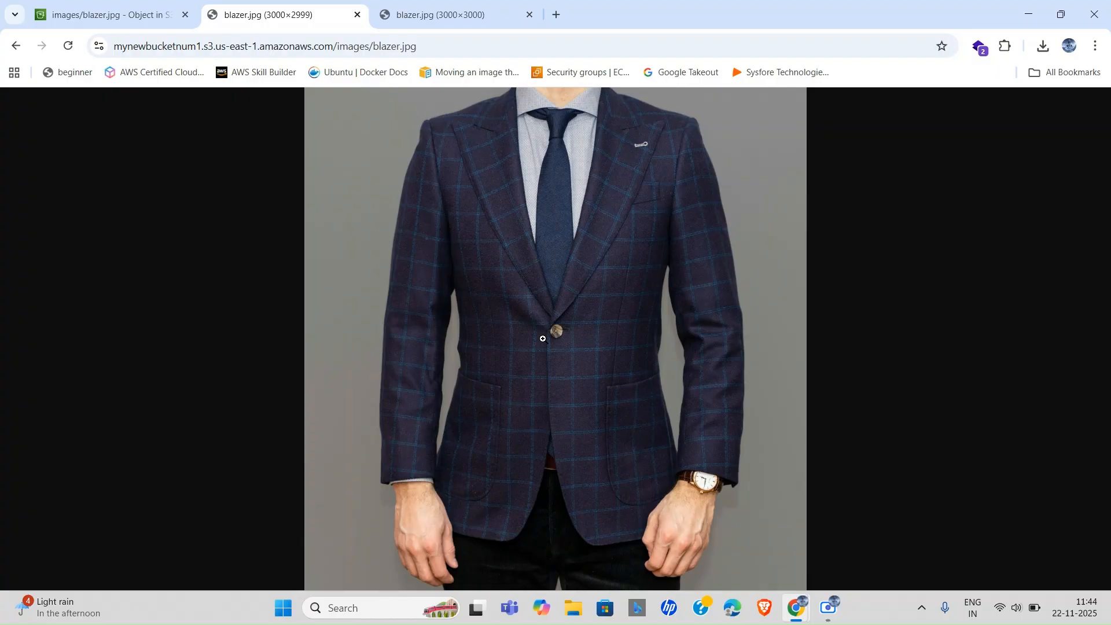
left_click(104, 15)
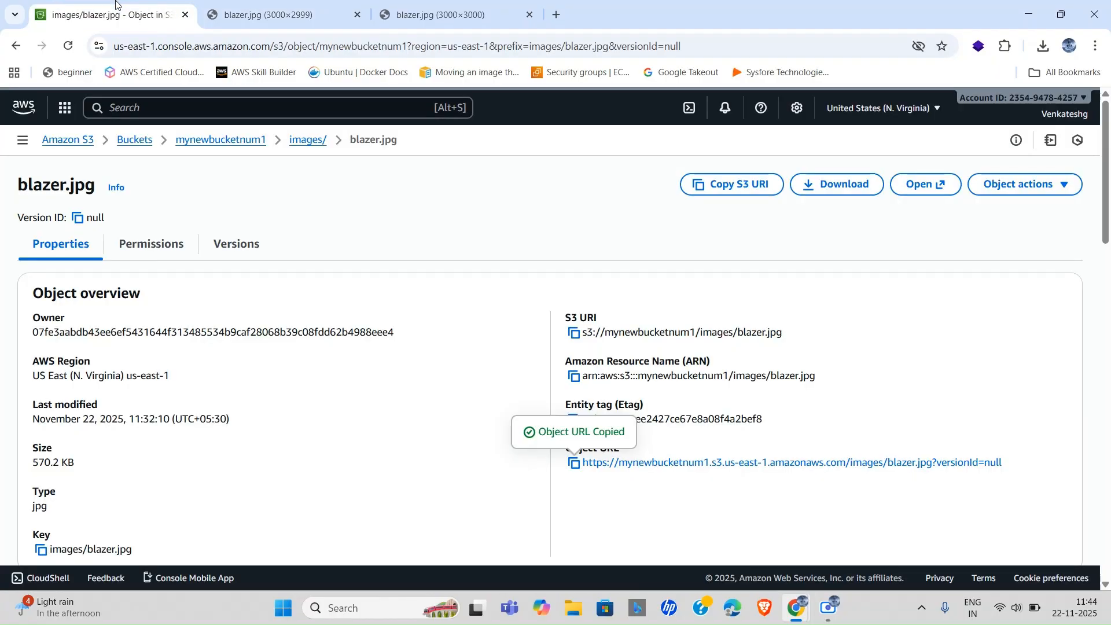
View the null version's Permissions, then switch to the object's Versions list.
left_click(153, 243)
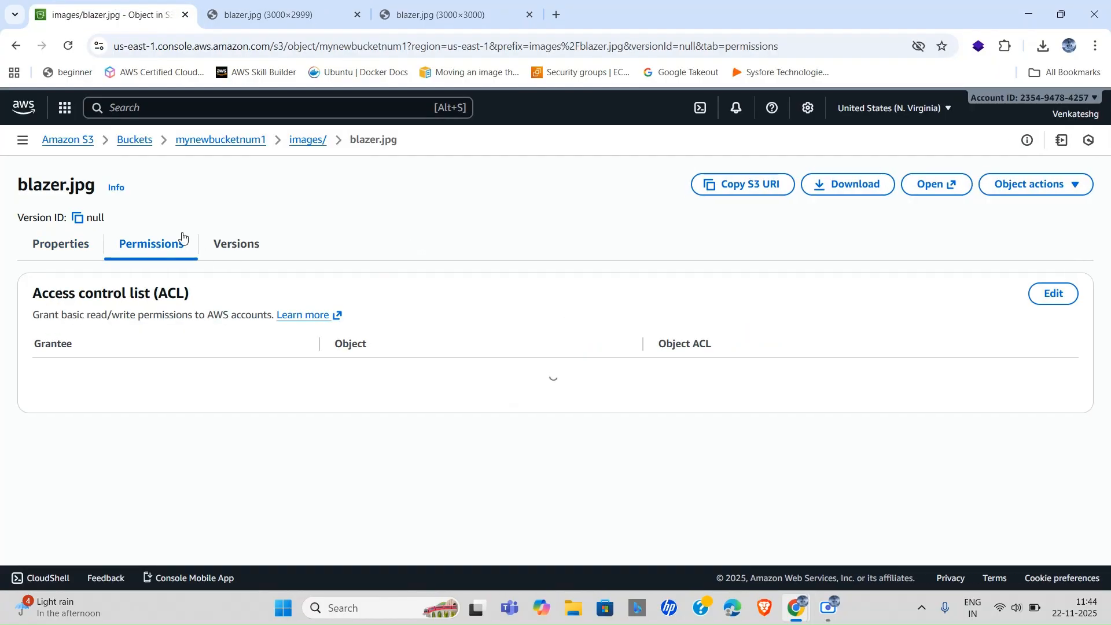
left_click(254, 245)
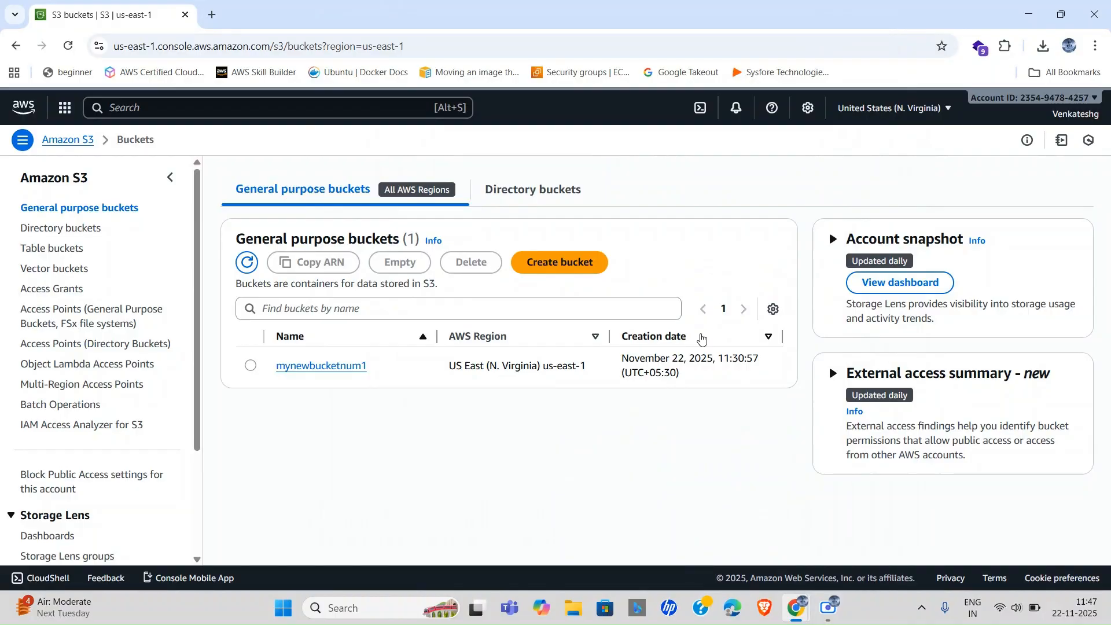
Create a bucket named mynewbucketnum2, leaving every other setting at its default.
left_click(546, 262)
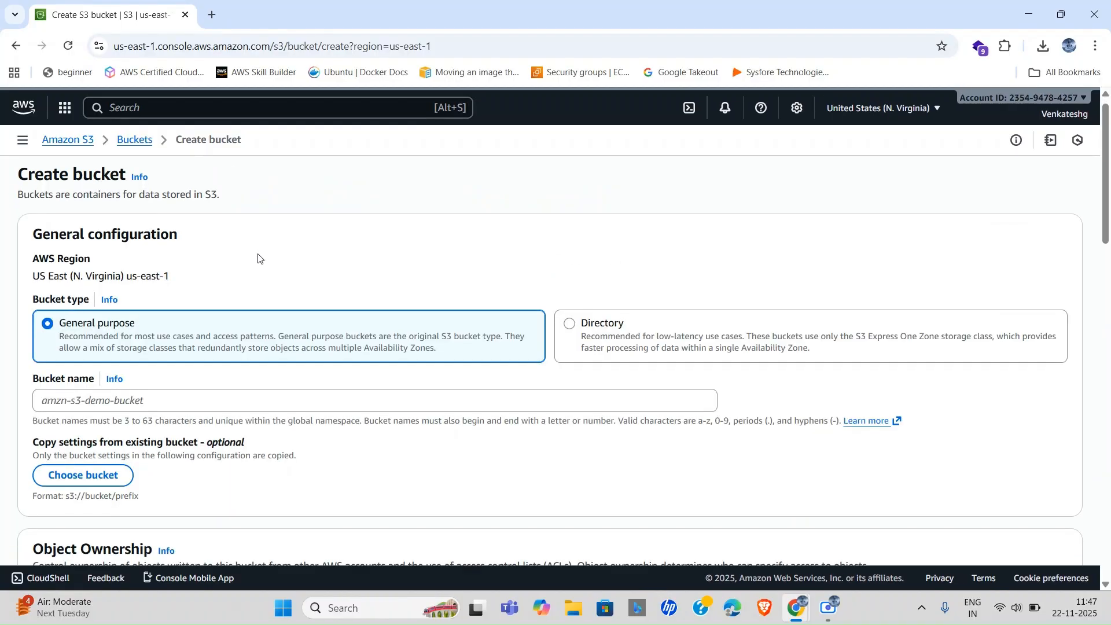
scroll(255, 254, "down", 3)
left_click(252, 267)
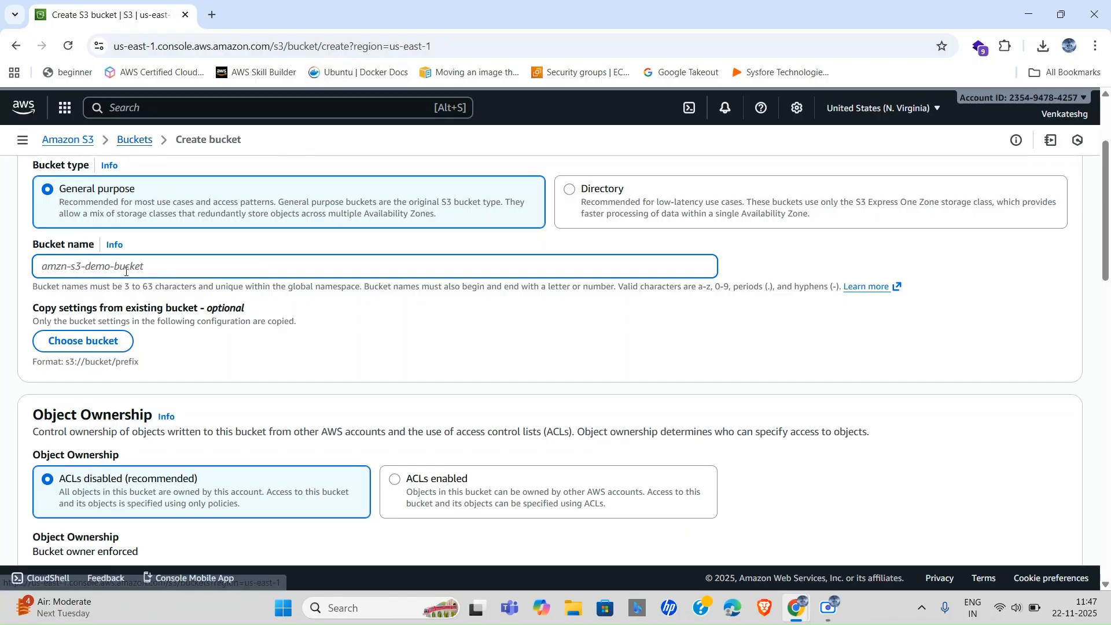
type("mynew")
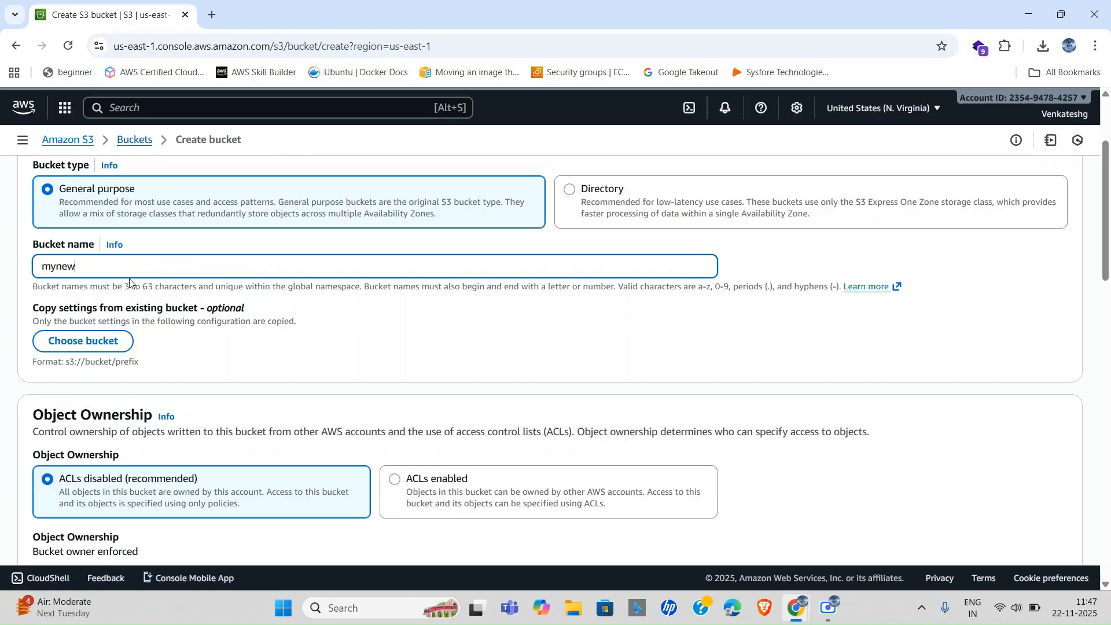
type("bucketnum2")
scroll(215, 344, "down", 5)
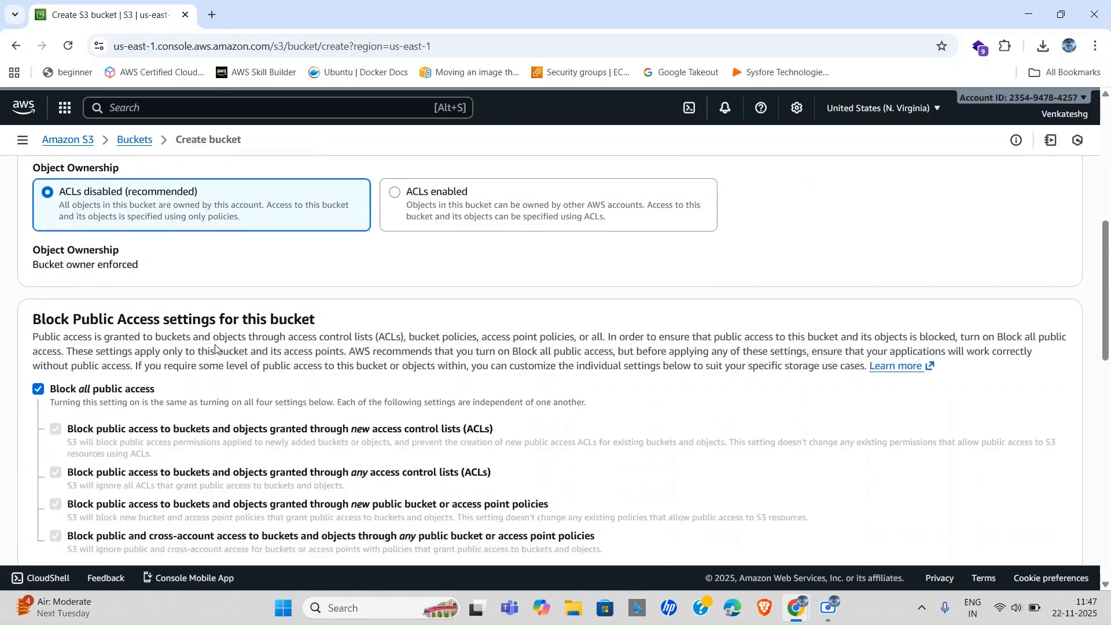
scroll(215, 347, "down", 15)
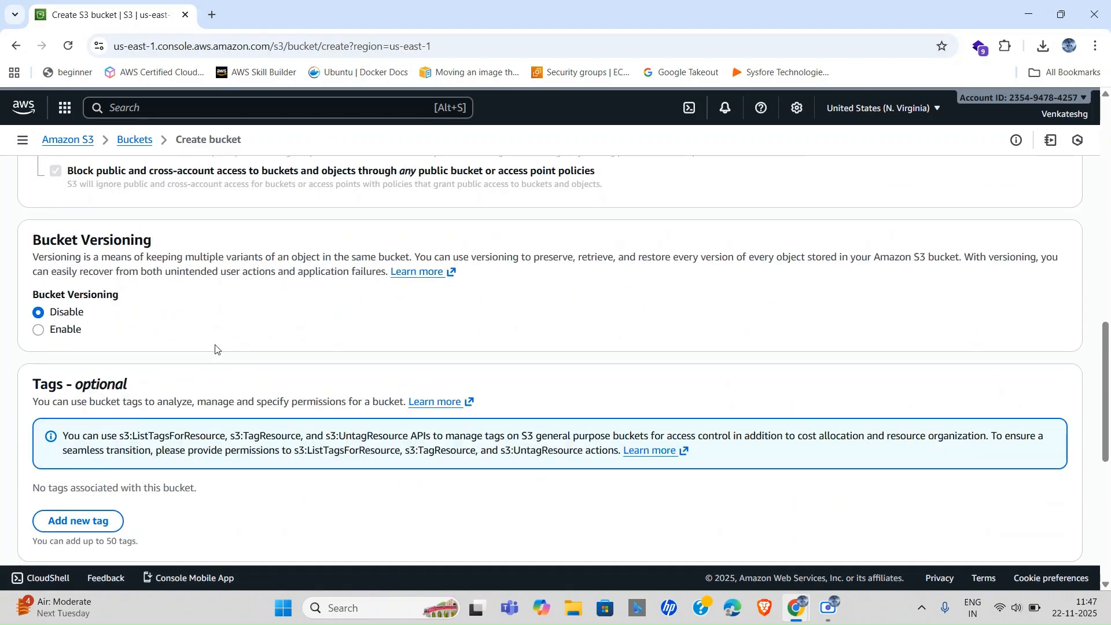
left_click(1017, 520)
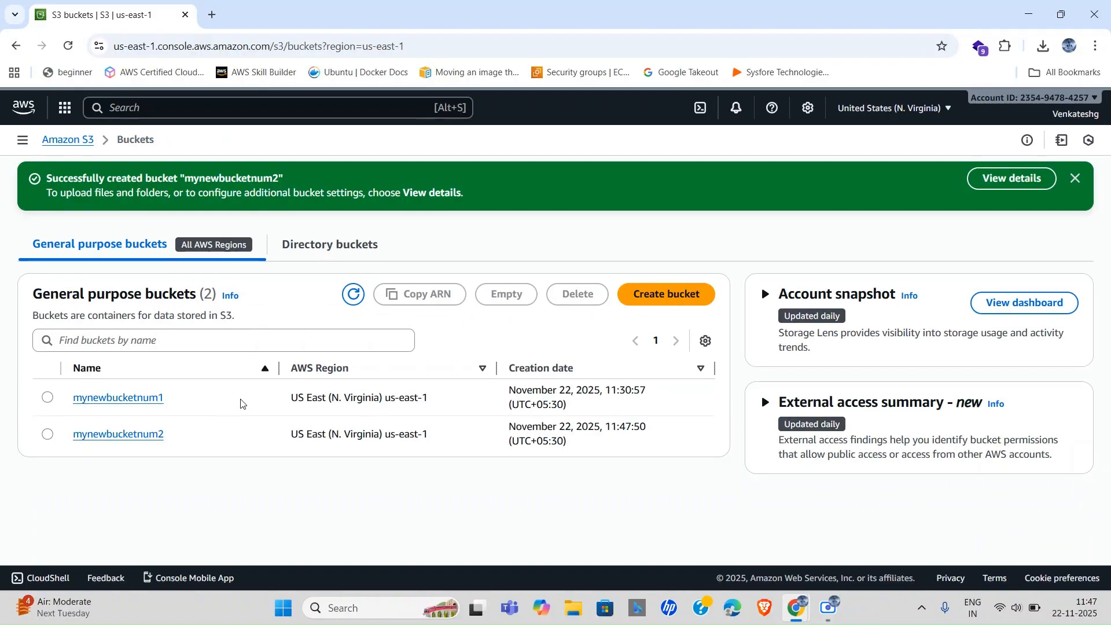
Find IAM through the console search bar and go to its Users page.
left_click(158, 109)
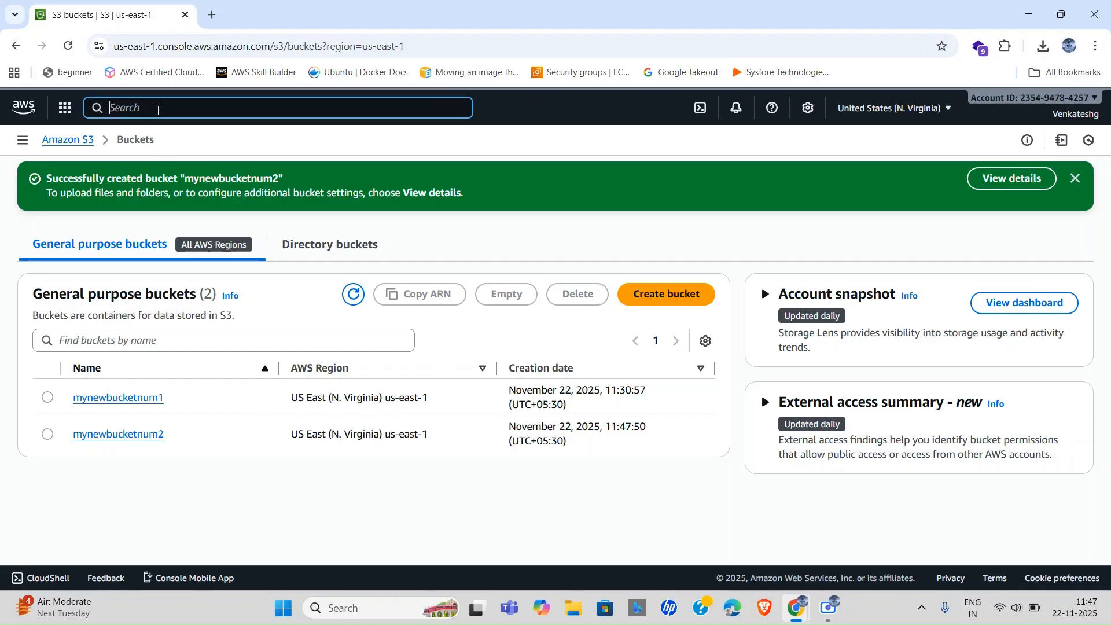
type("lam")
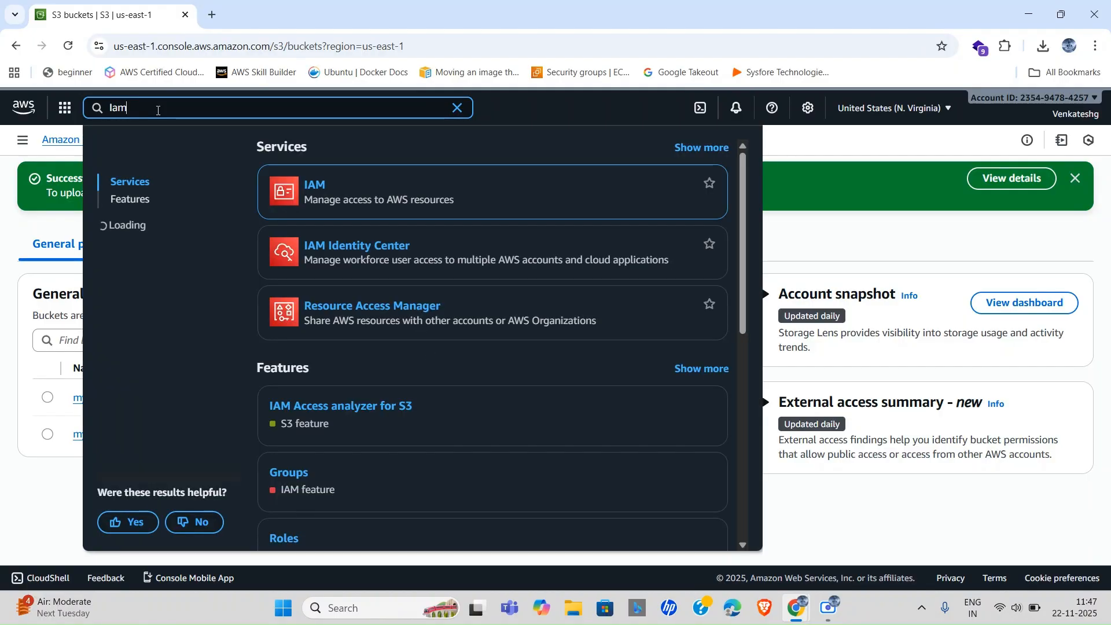
left_click(307, 184)
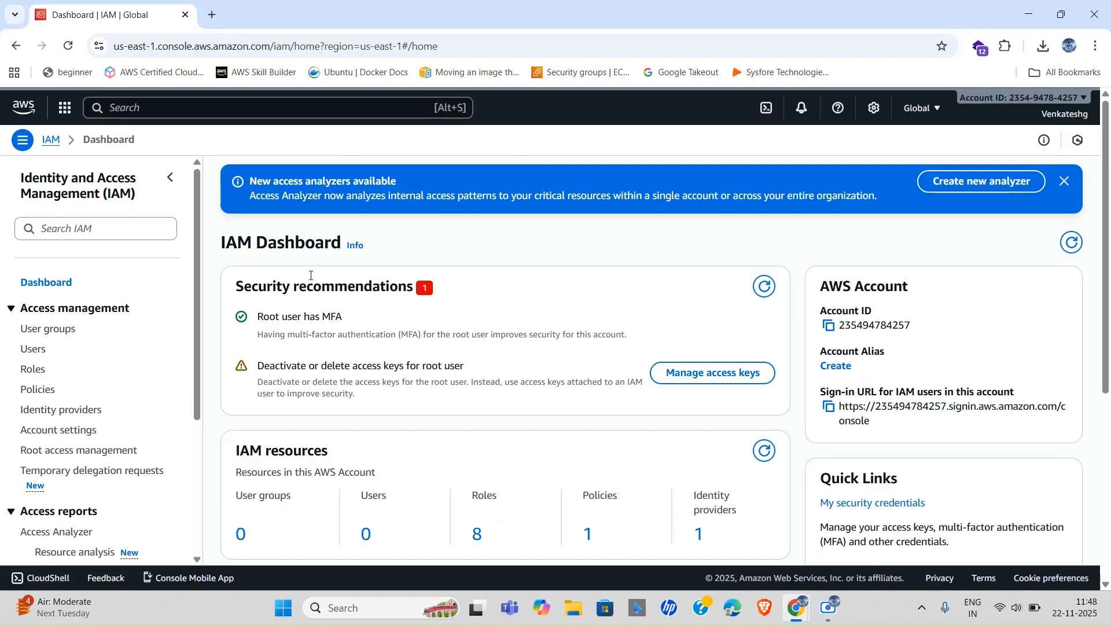
left_click(40, 355)
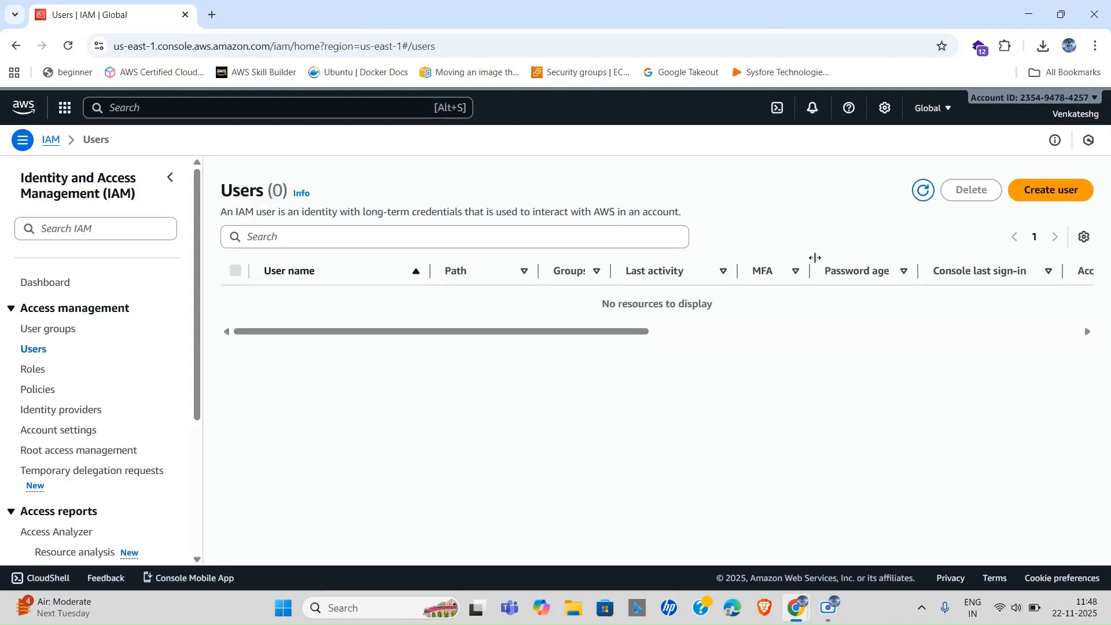
Start a new IAM user named s3-user with management console access.
left_click(1051, 190)
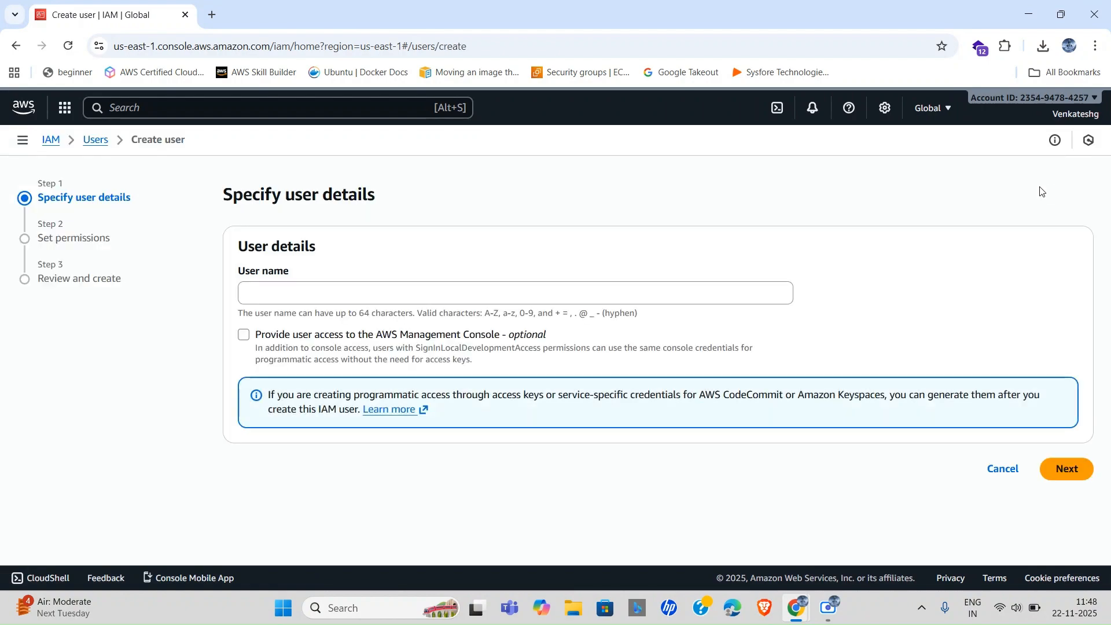
left_click(381, 300)
type("s3-user")
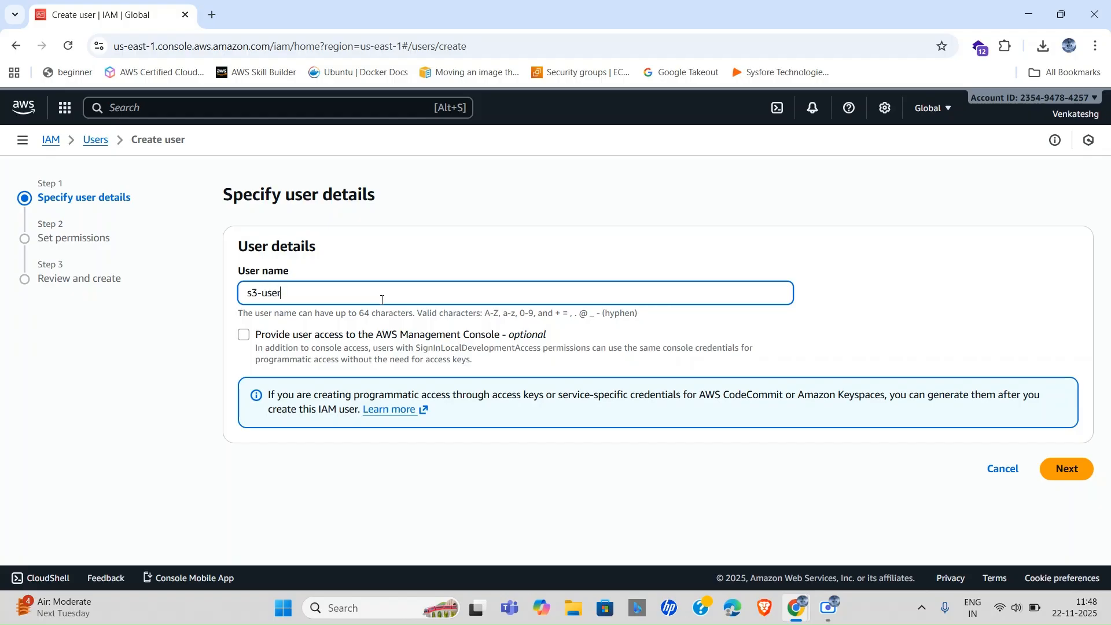
left_click(248, 340)
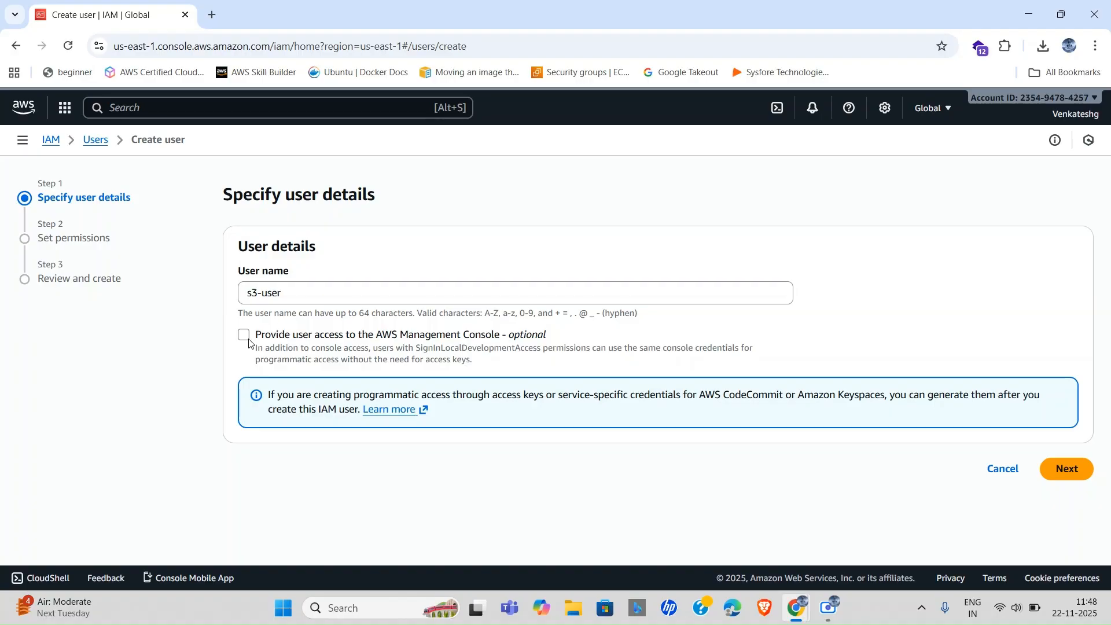
Give s3-user a custom console password and turn off the forced password change at next sign-in.
scroll(499, 384, "down", 2)
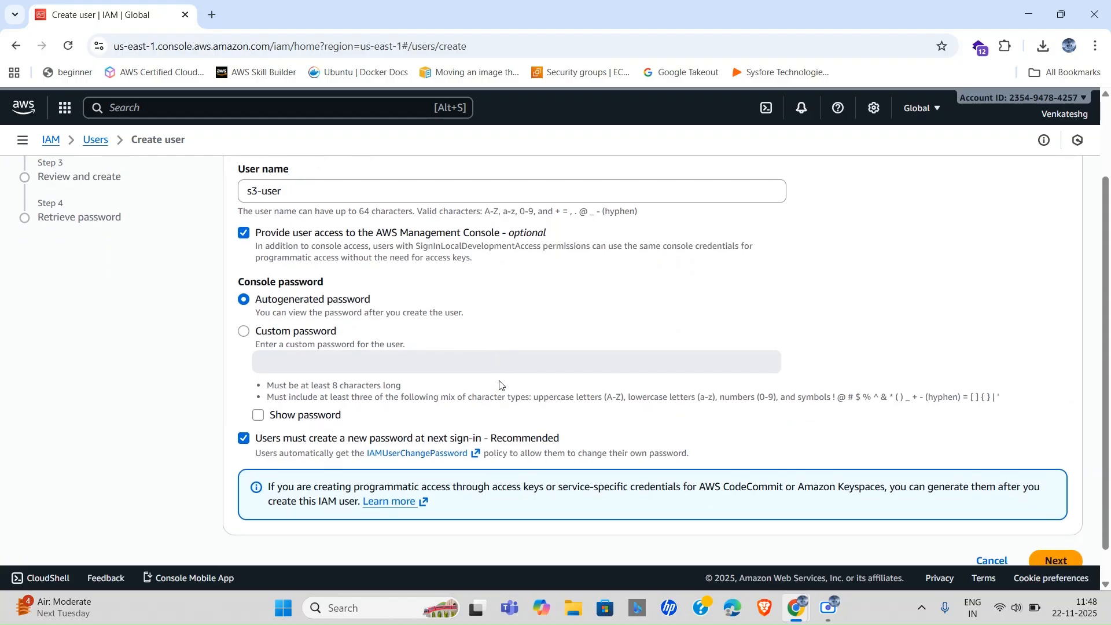
left_click(244, 332)
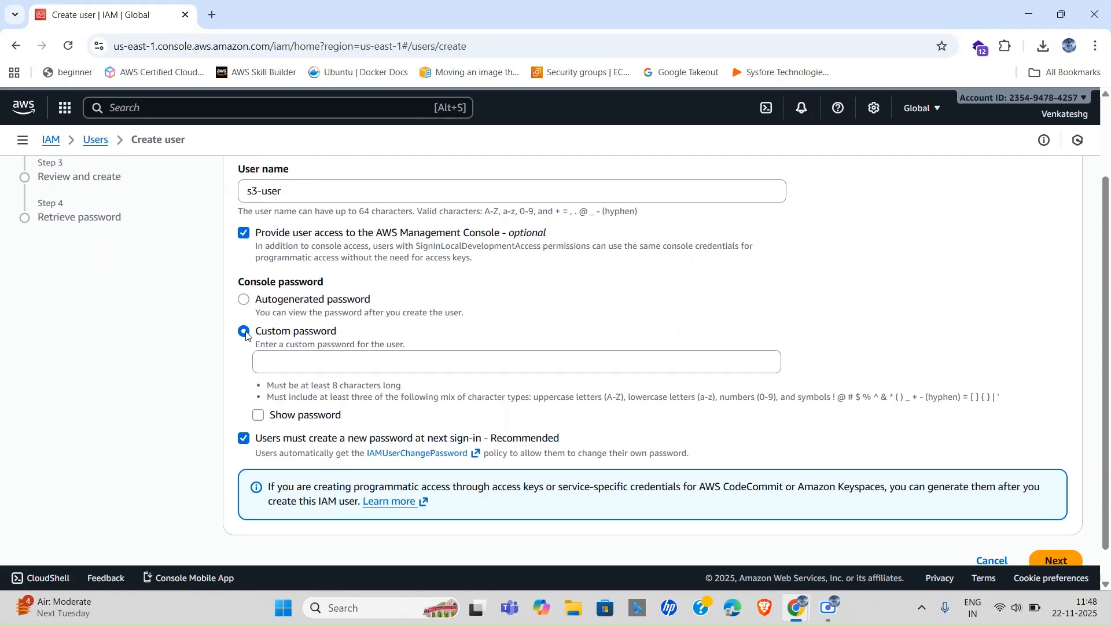
left_click(295, 357)
type("••")
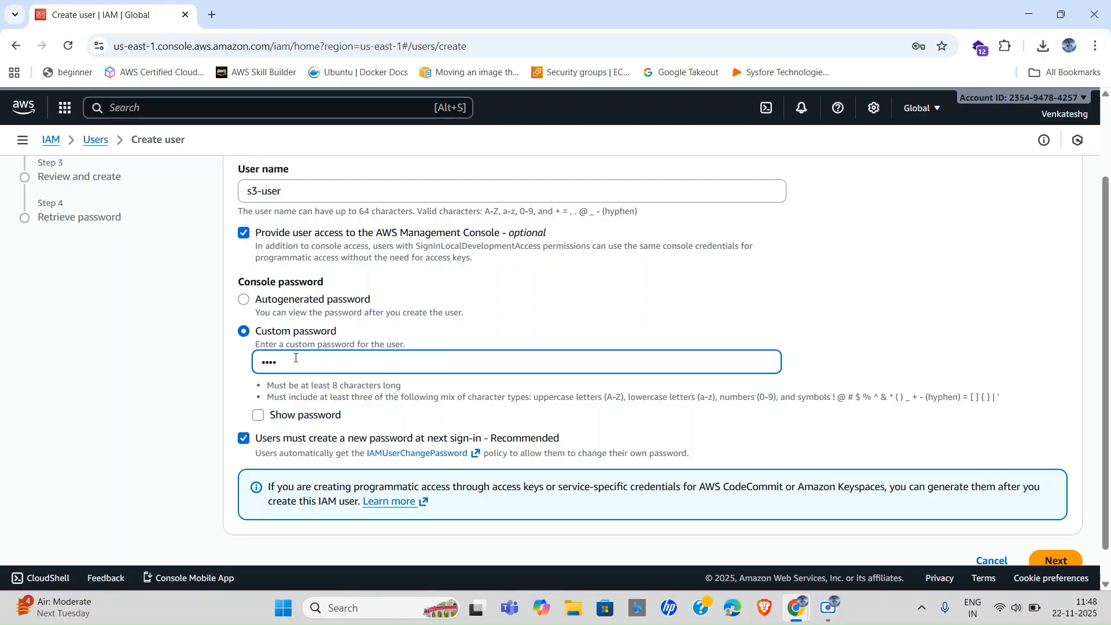
type("••••••")
left_click(259, 416)
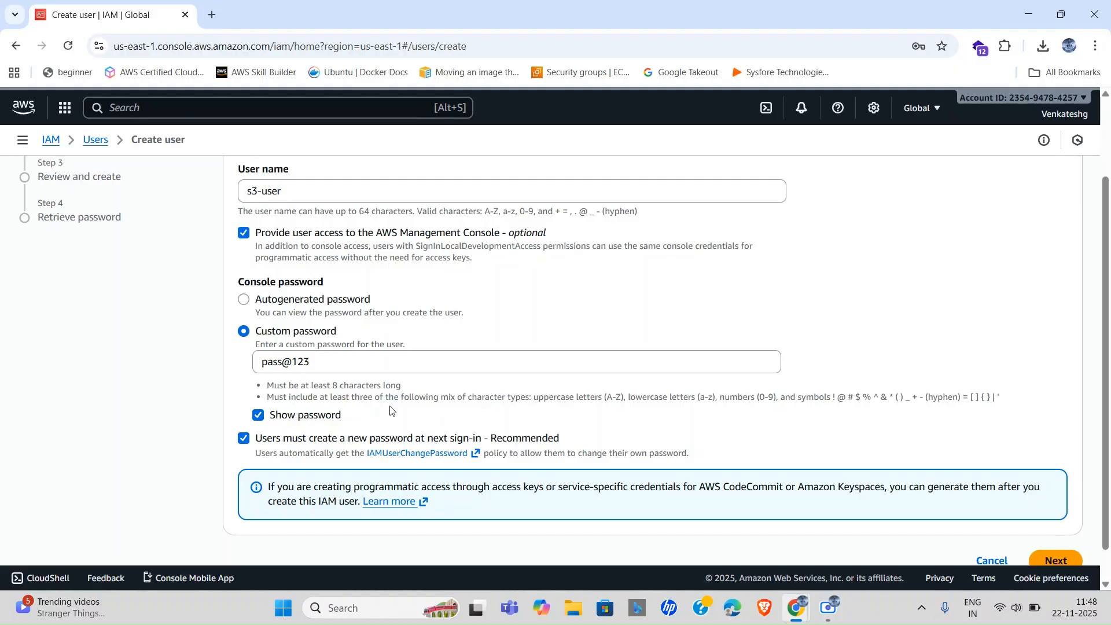
scroll(390, 410, "down", 1)
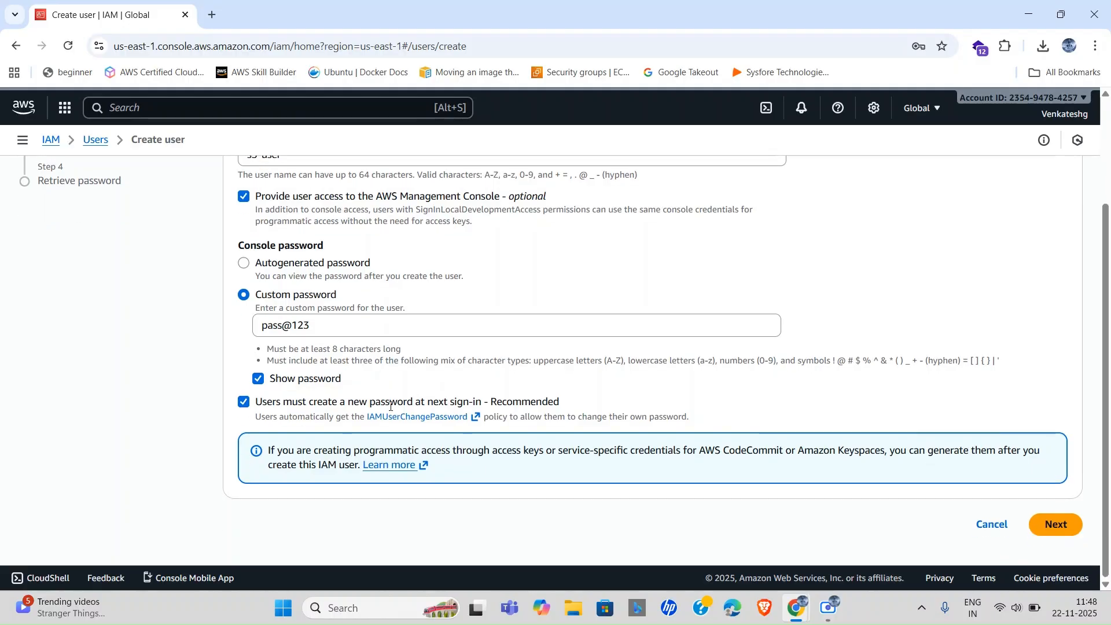
left_click(244, 403)
scroll(446, 361, "up", 3)
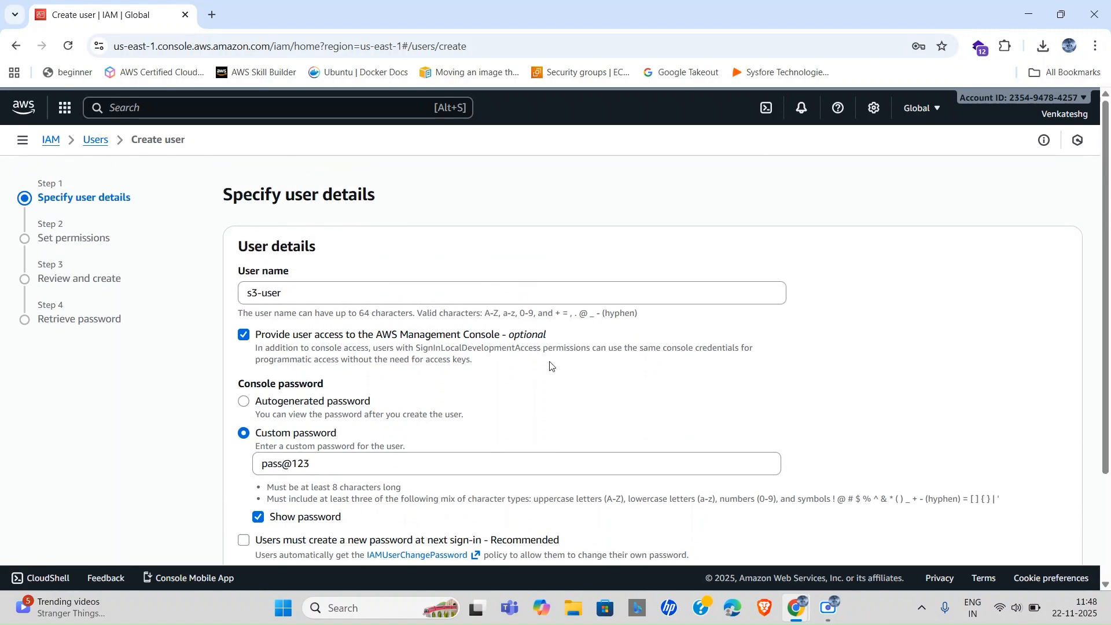
scroll(980, 398, "down", 3)
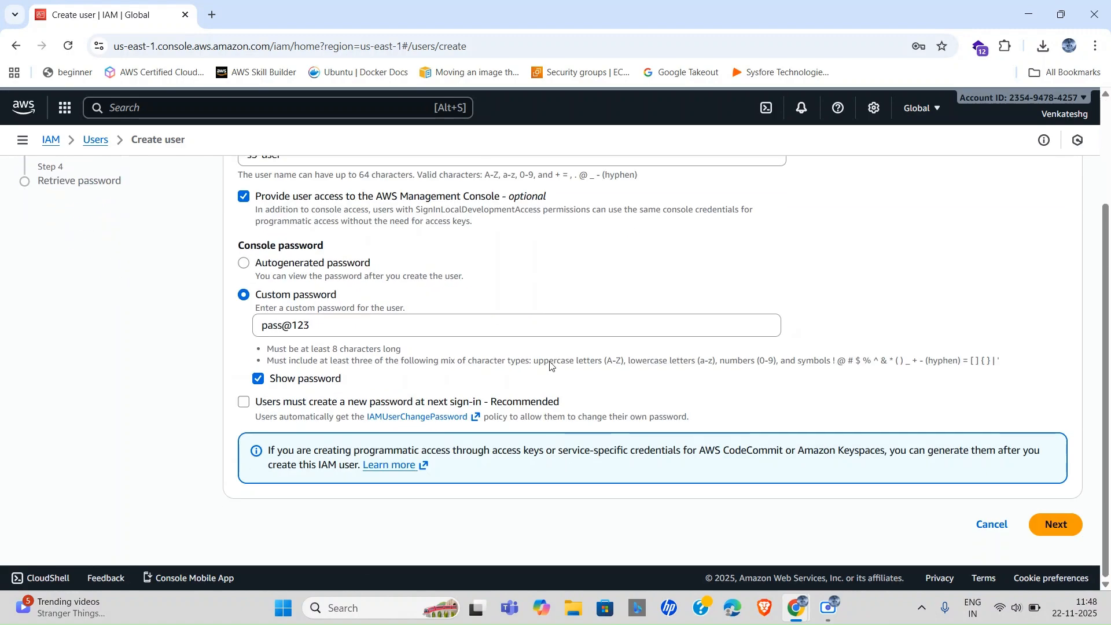
Skip permissions, review the details, and create the s3-user account.
left_click(1057, 525)
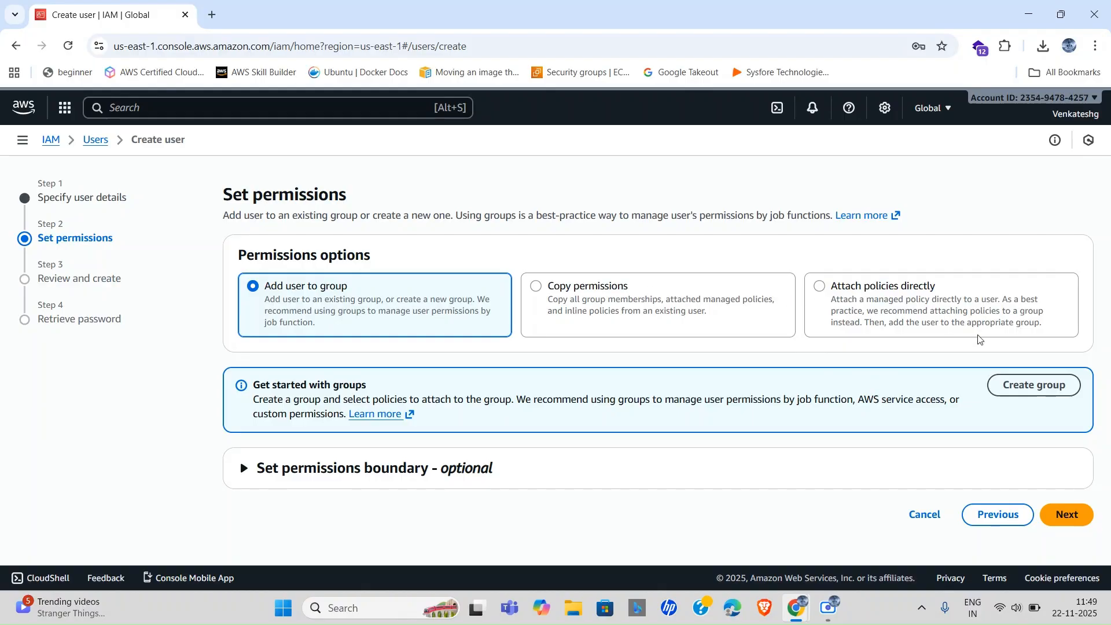
left_click(1073, 521)
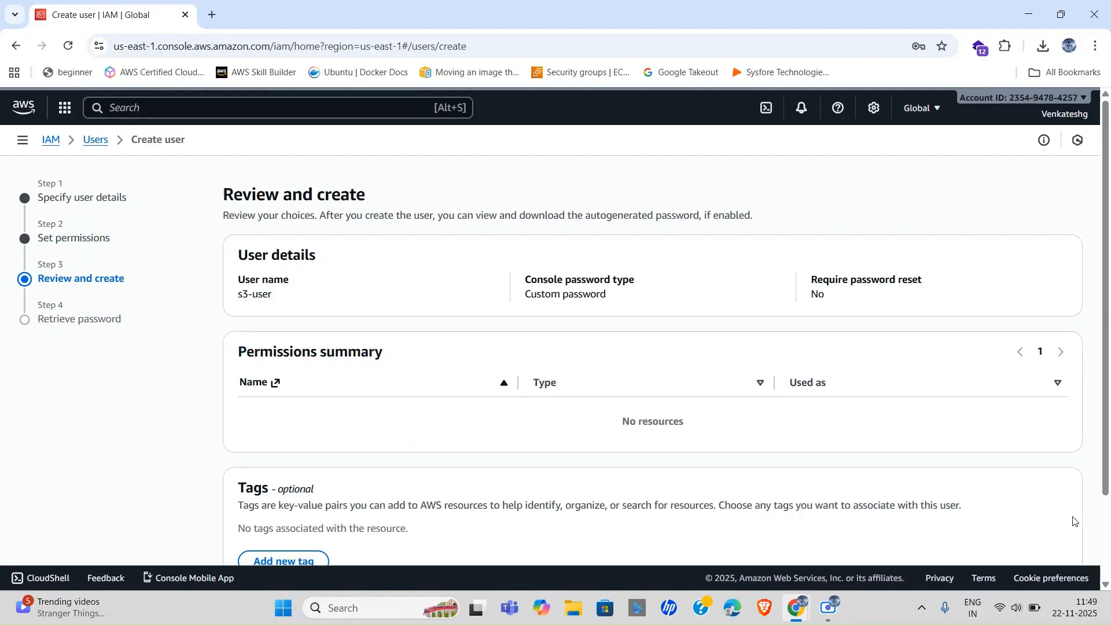
scroll(676, 397, "down", 2)
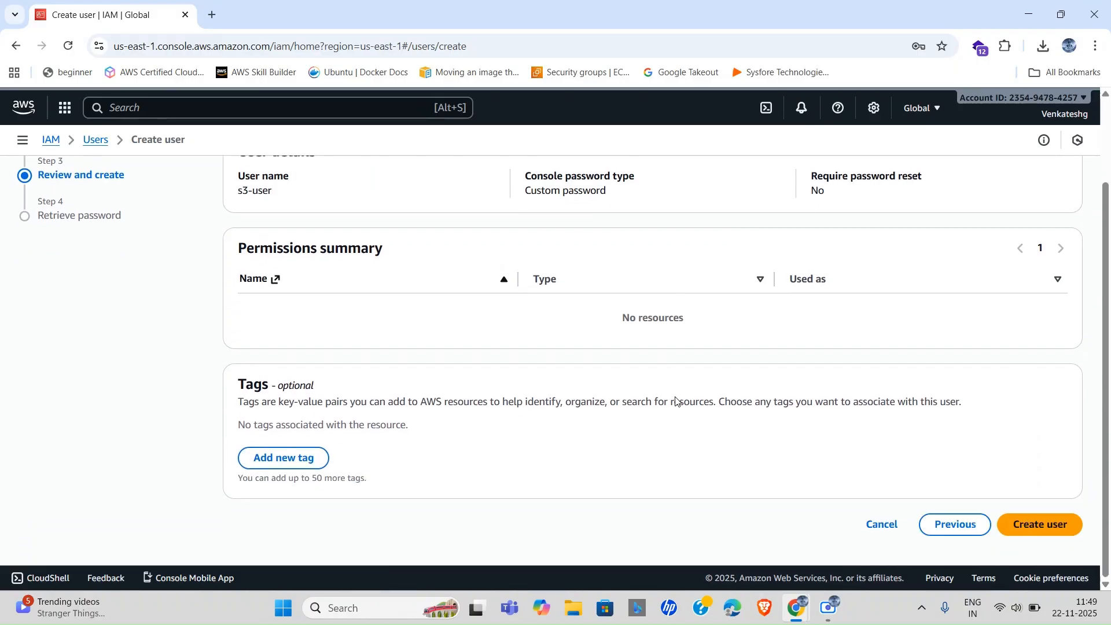
scroll(704, 380, "up", 2)
scroll(704, 379, "down", 2)
left_click(1012, 524)
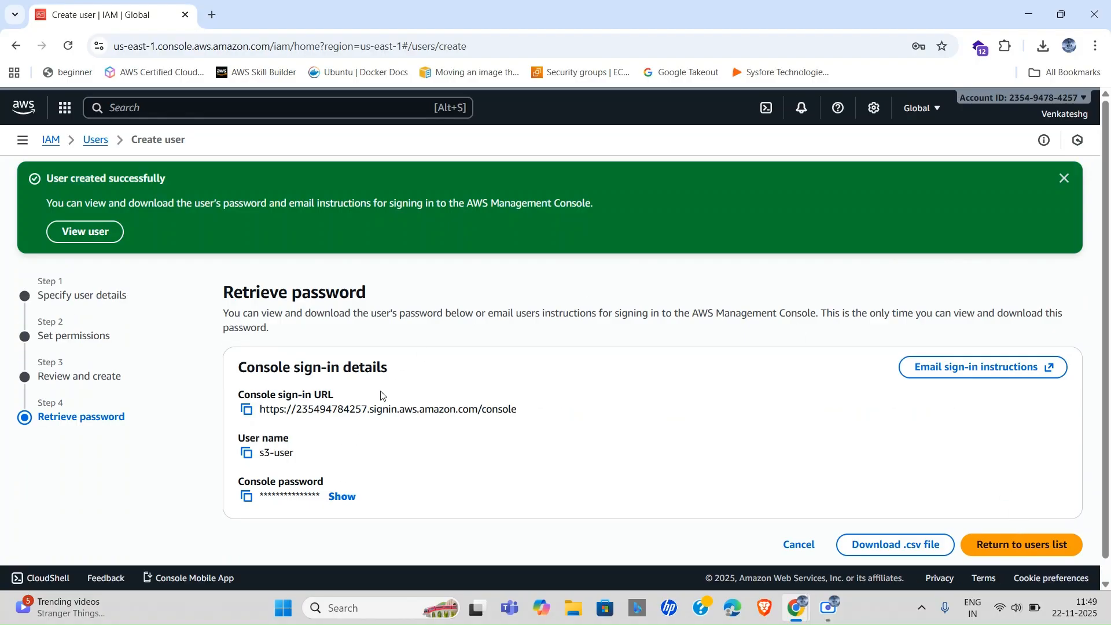
Reveal s3-user's password, copy the console sign-in URL, and return to the Users list.
left_click(338, 496)
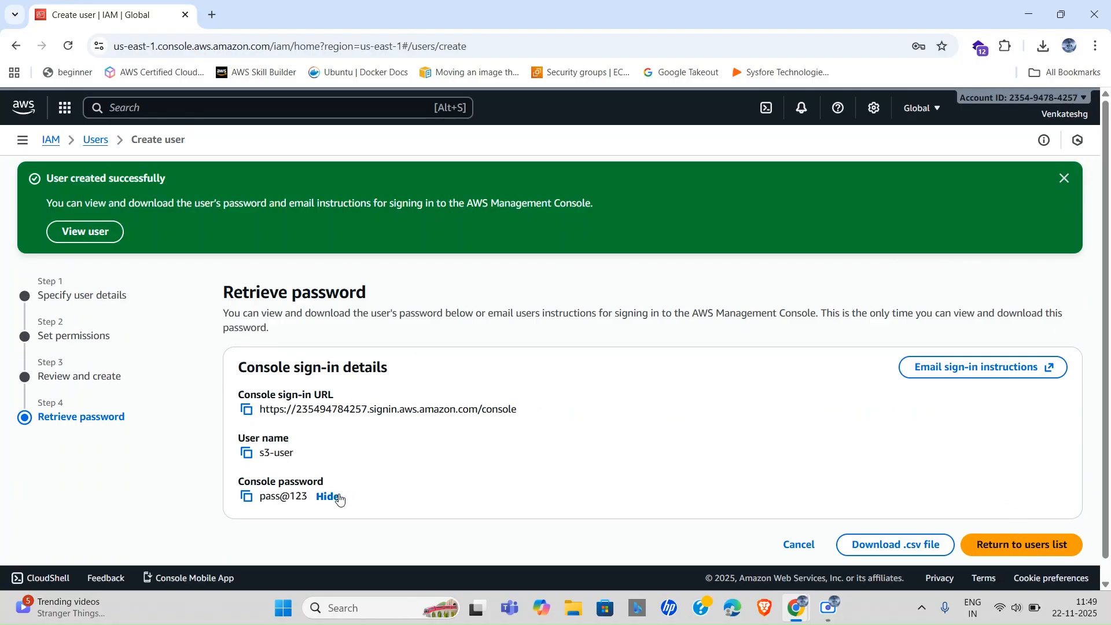
left_click(245, 411)
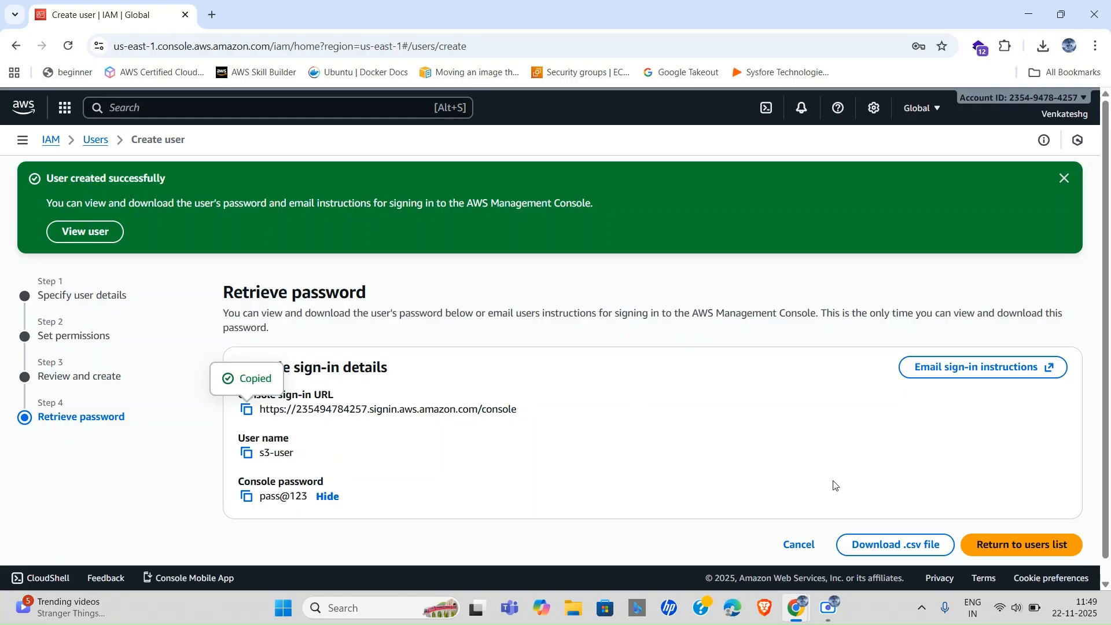
left_click(1062, 179)
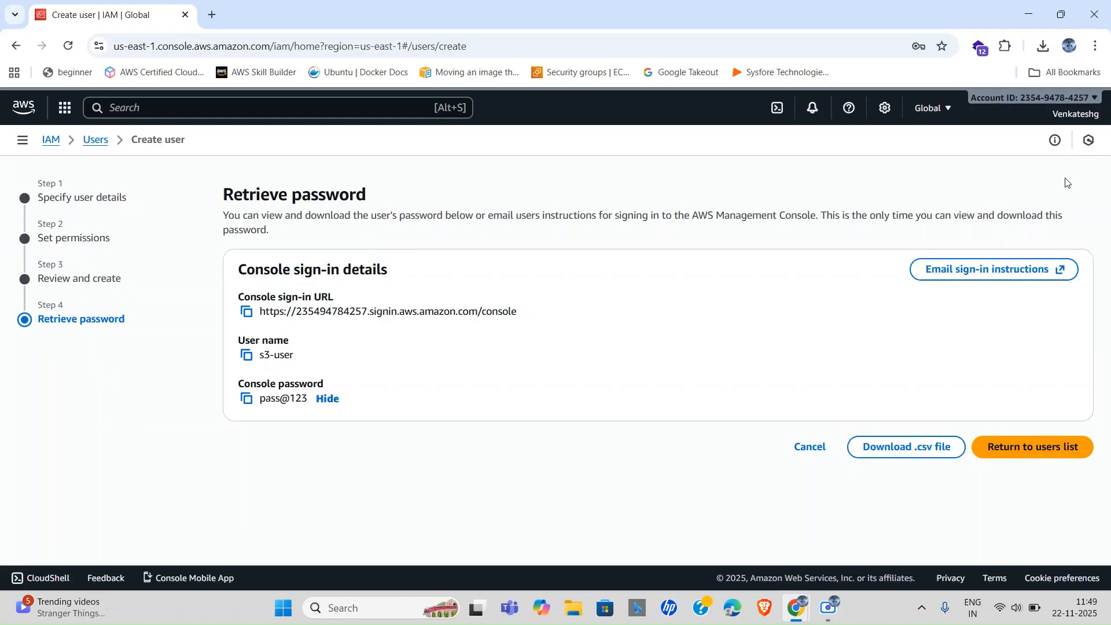
left_click(1024, 449)
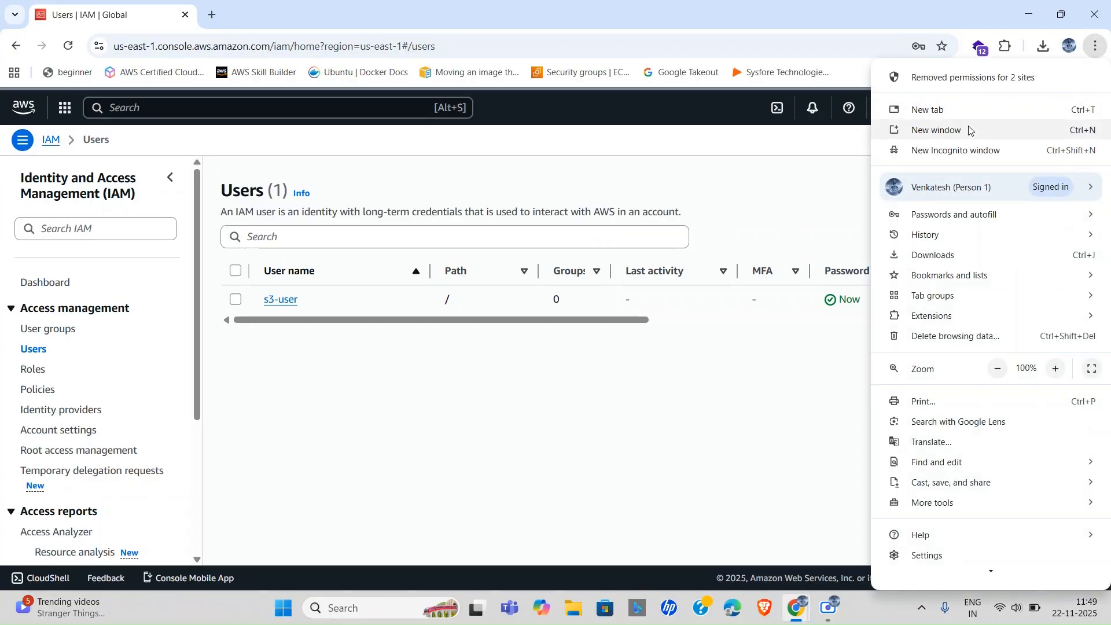
In a new incognito window, load the copied sign-in URL and sign in as s3-user with its password.
left_click(967, 150)
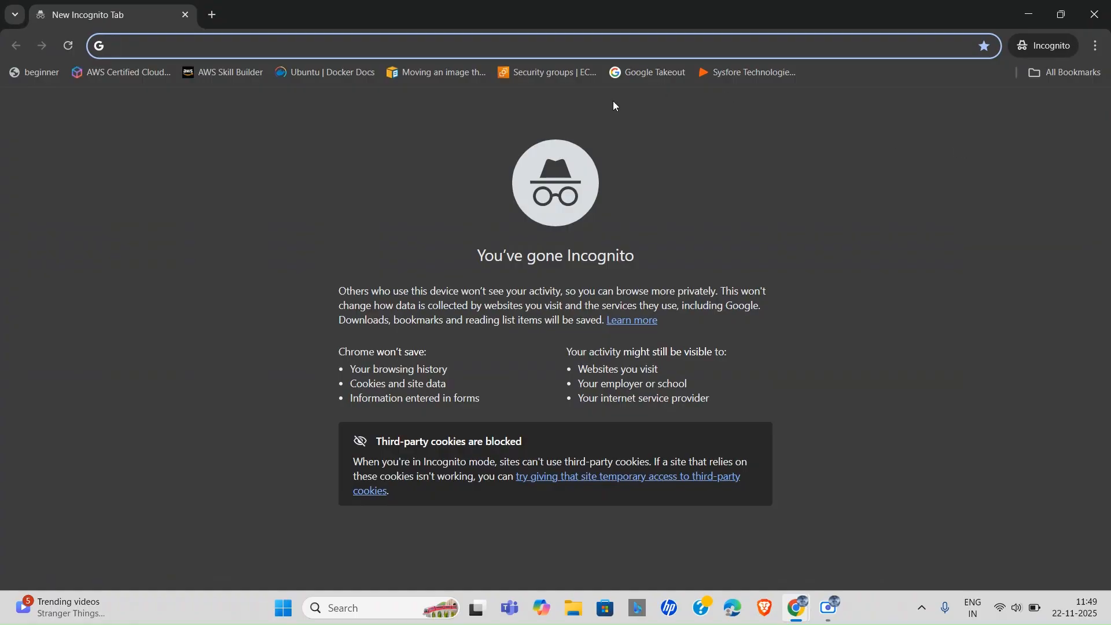
key("ctrl+v")
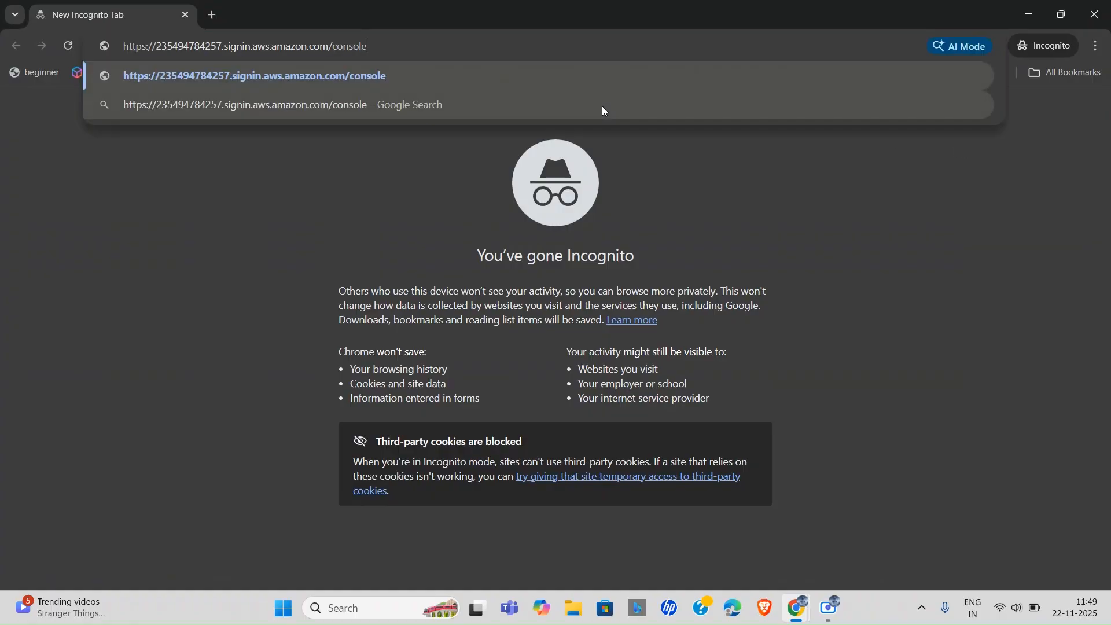
key("Return")
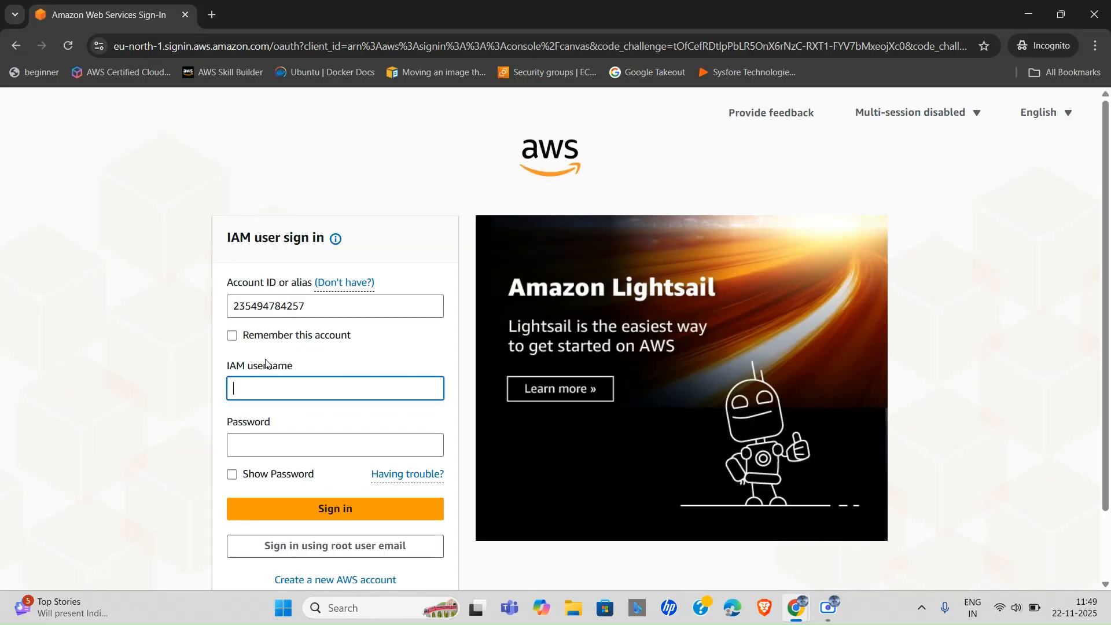
left_click(270, 389)
type("s3-user")
left_click(299, 452)
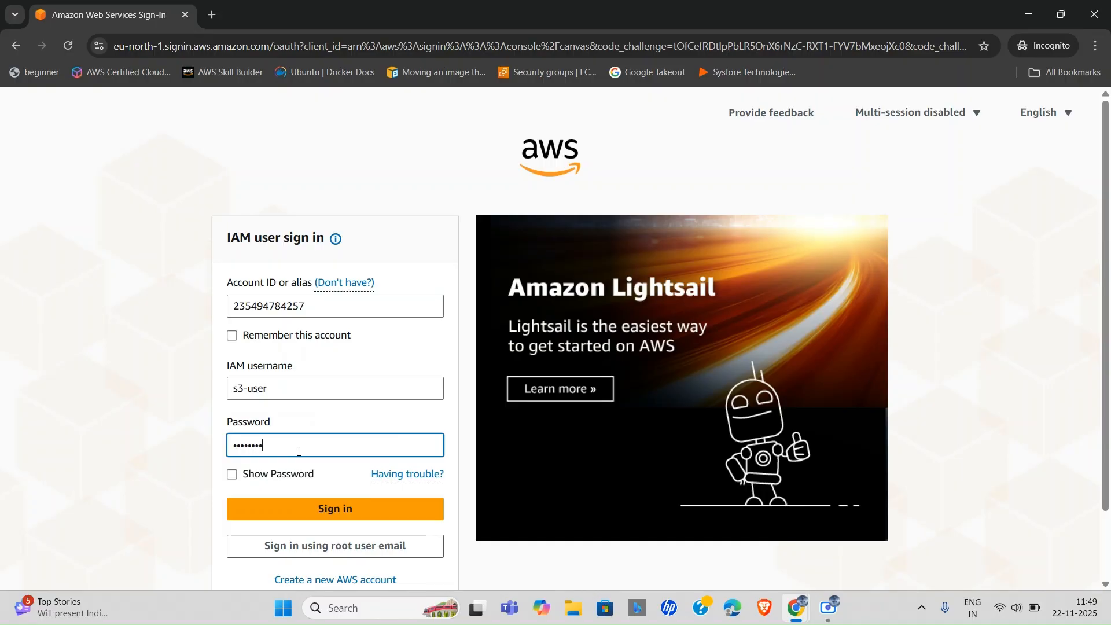
left_click(377, 516)
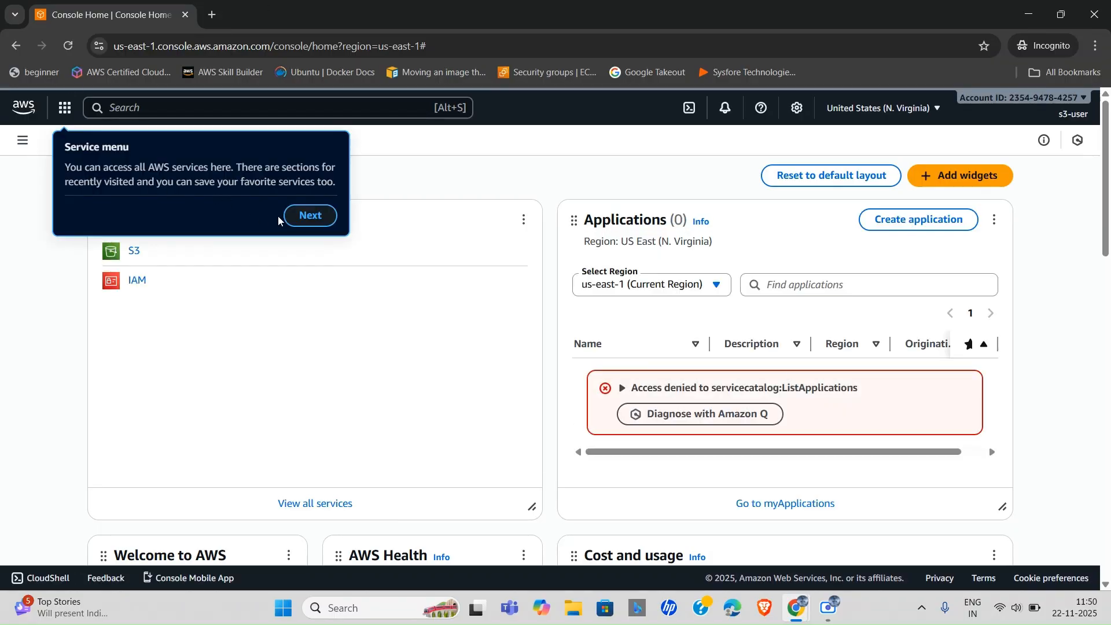
Step through the console tour tips and close the billing tab that opened.
left_click(299, 217)
left_click(353, 238)
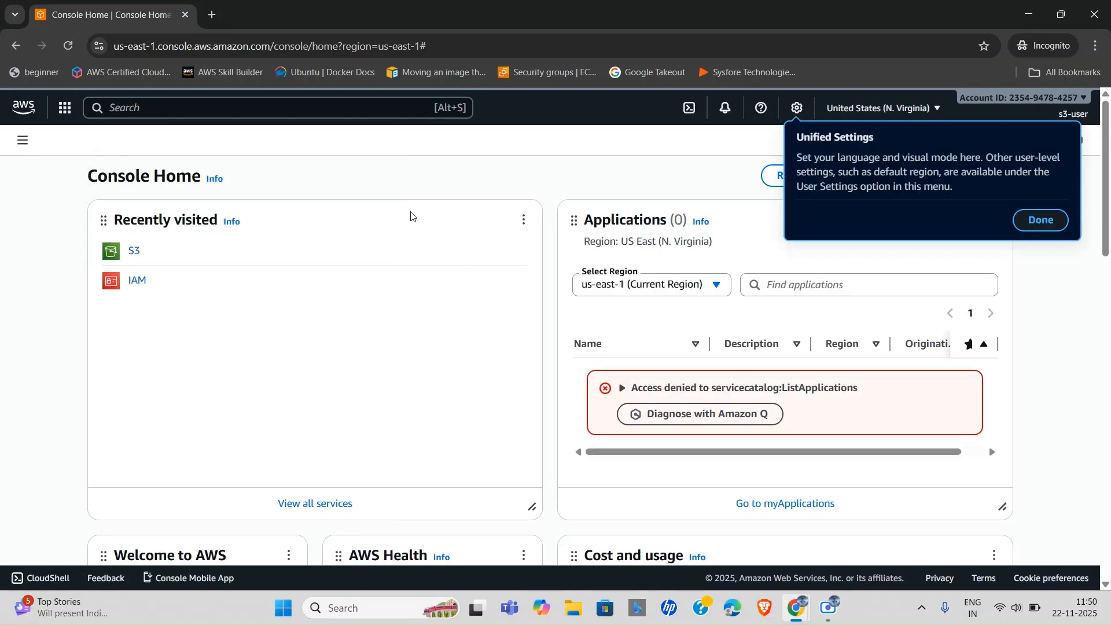
left_click(1050, 223)
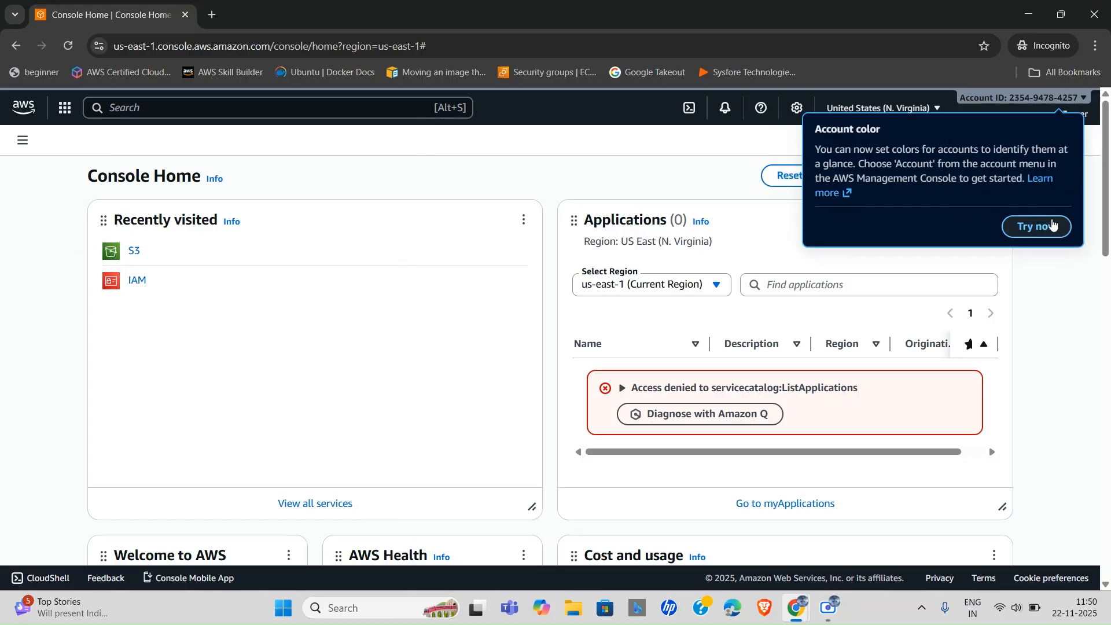
left_click(1051, 227)
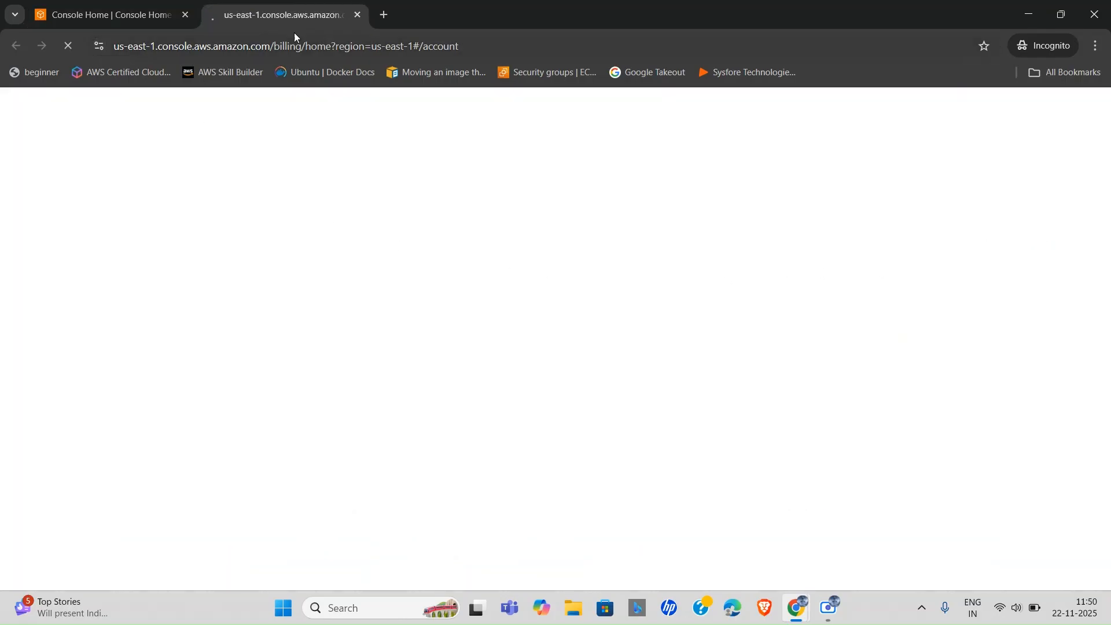
left_click(357, 13)
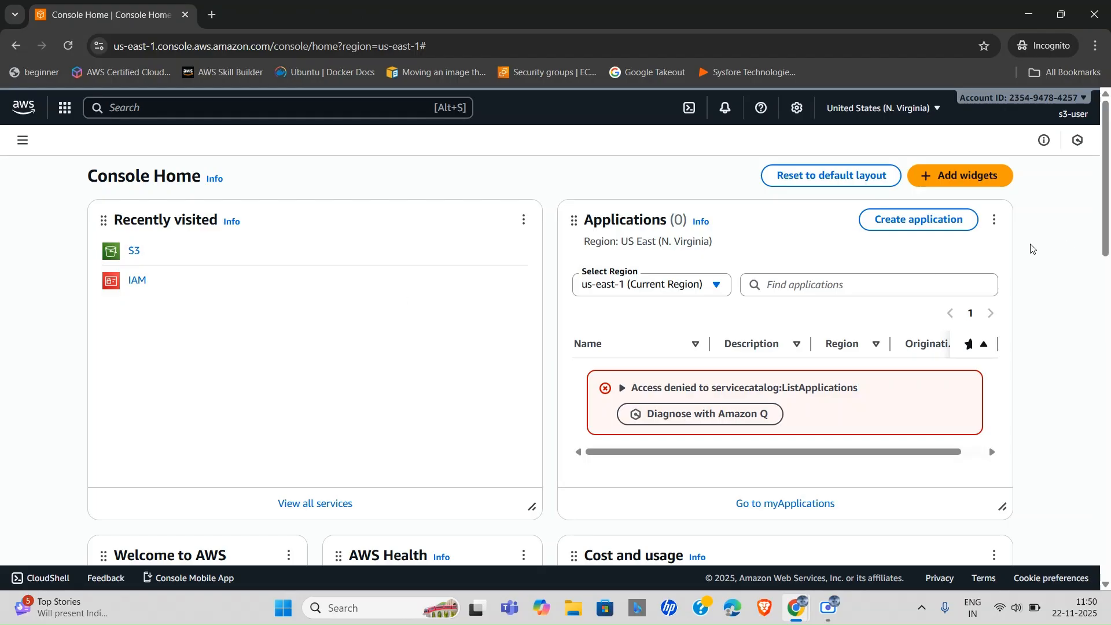
Search for s3, open S3, and go to General purpose buckets from the side menu.
left_click(151, 108)
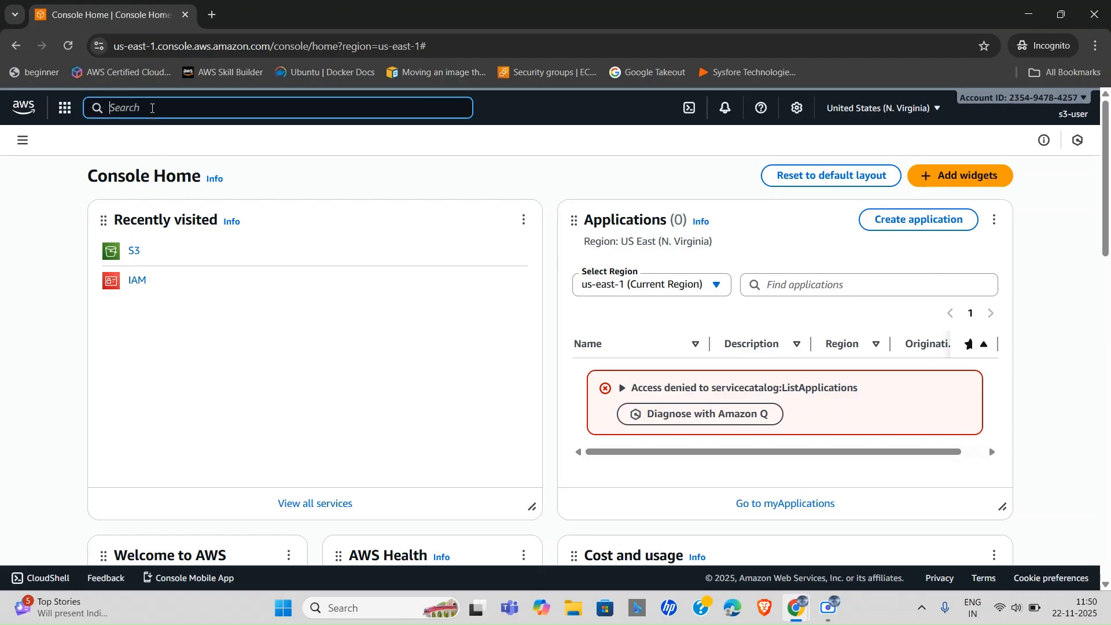
type("s3")
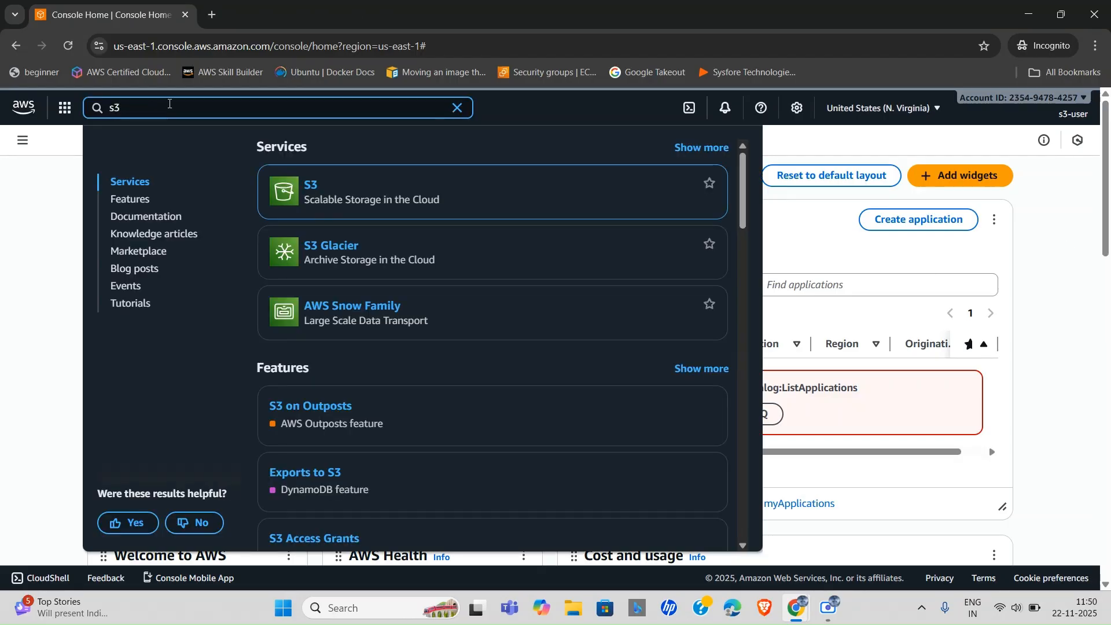
left_click(313, 185)
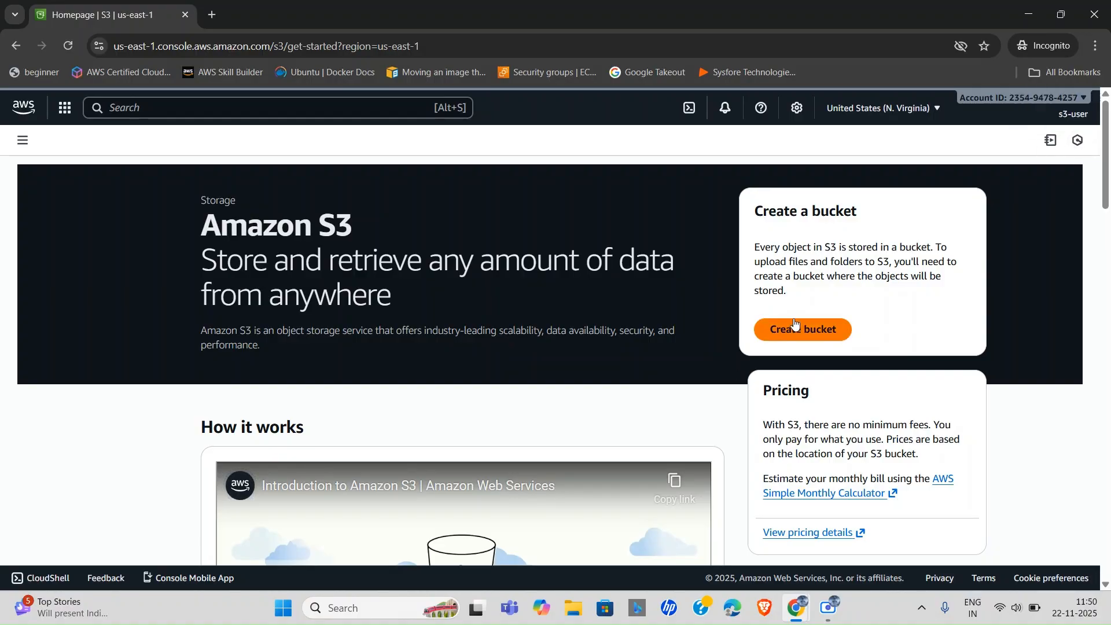
left_click(23, 142)
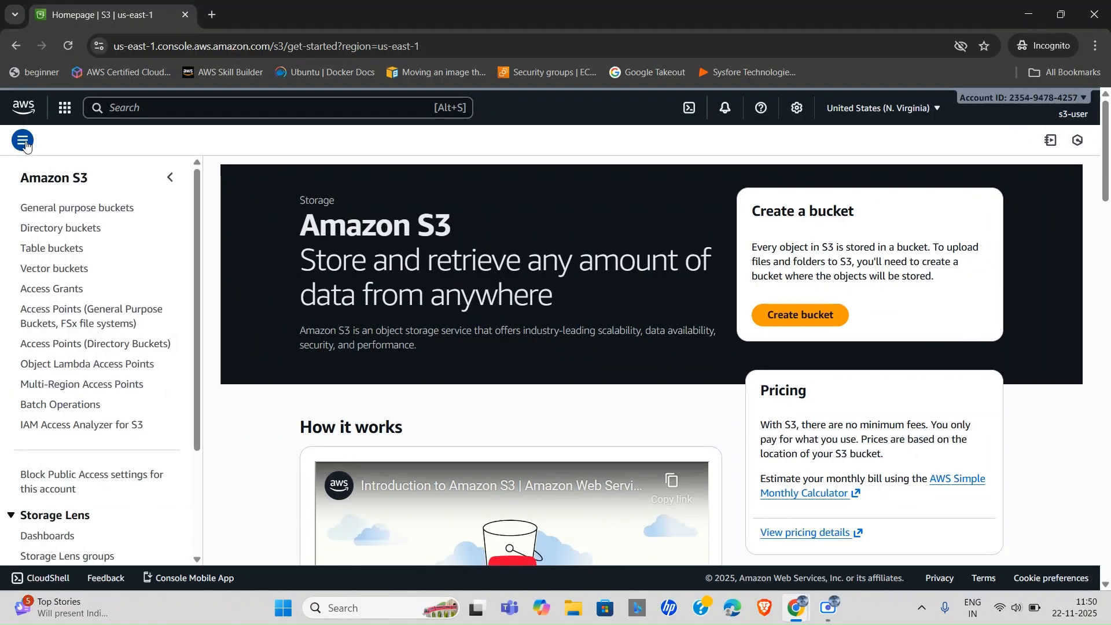
left_click(76, 208)
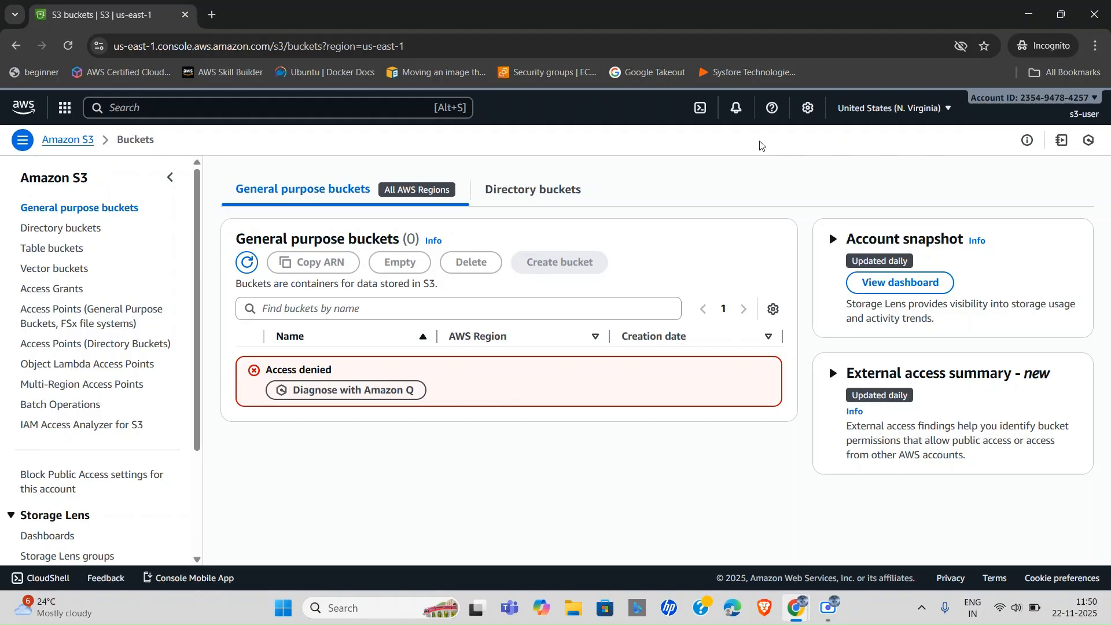
Switch back to the administrator's IAM Users window and open the Policies list.
mouse_move(794, 611)
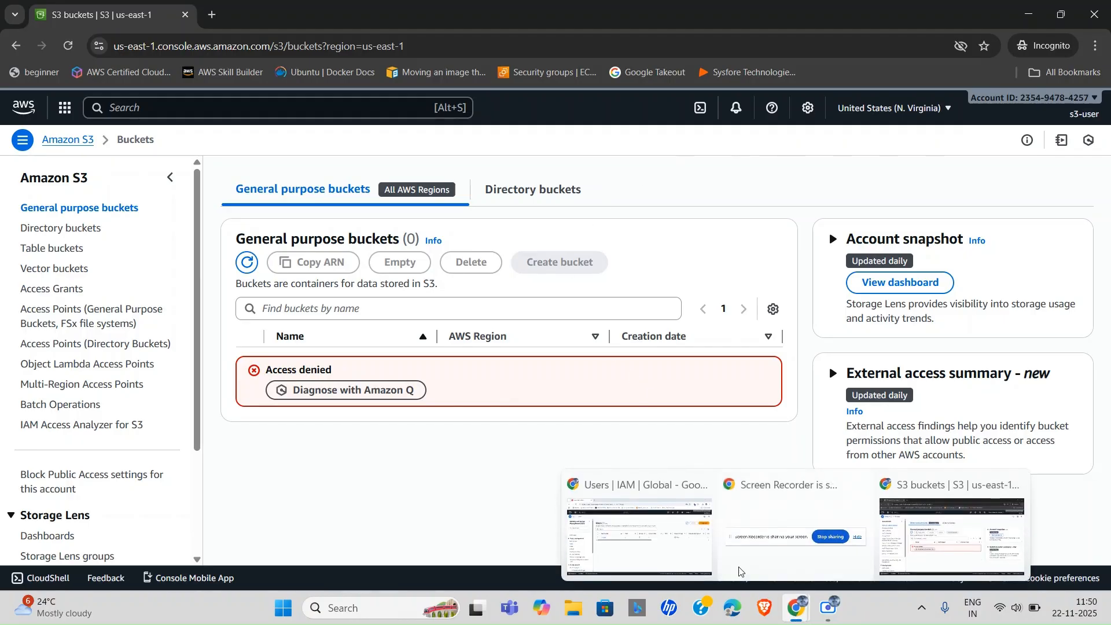
left_click(631, 550)
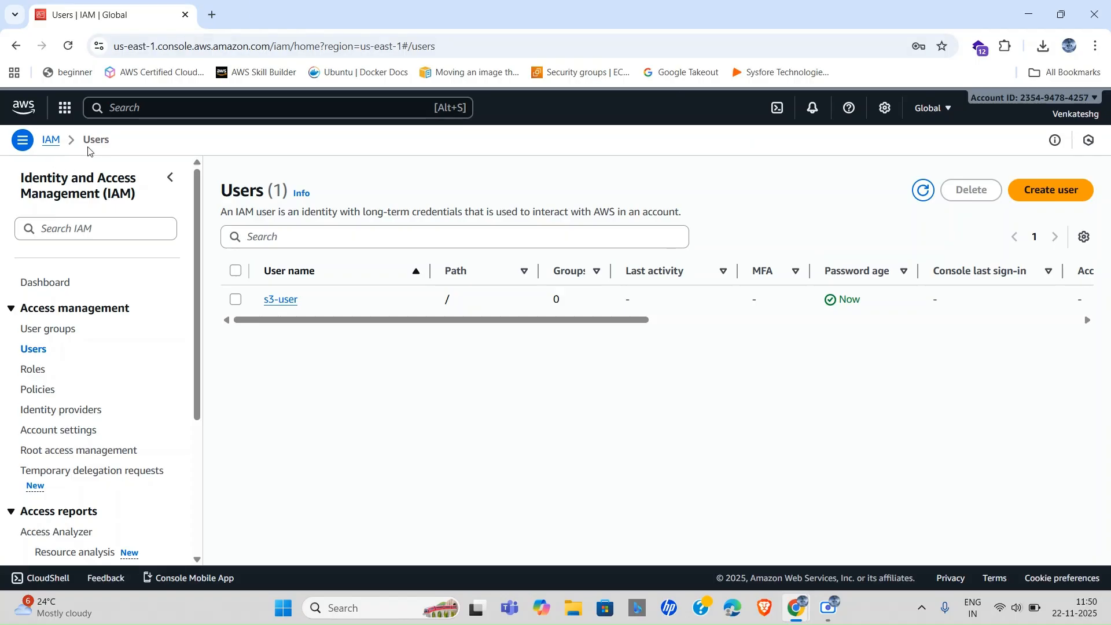
scroll(127, 324, "down", 2)
scroll(127, 325, "up", 2)
left_click(34, 392)
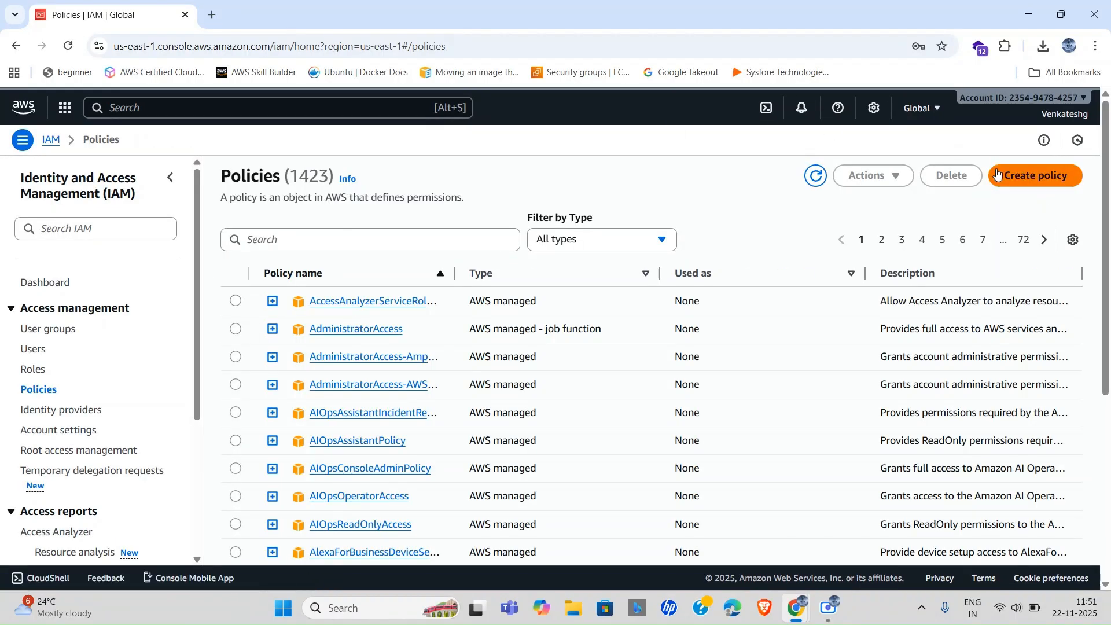
scroll(413, 411, "down", 2)
scroll(413, 411, "up", 3)
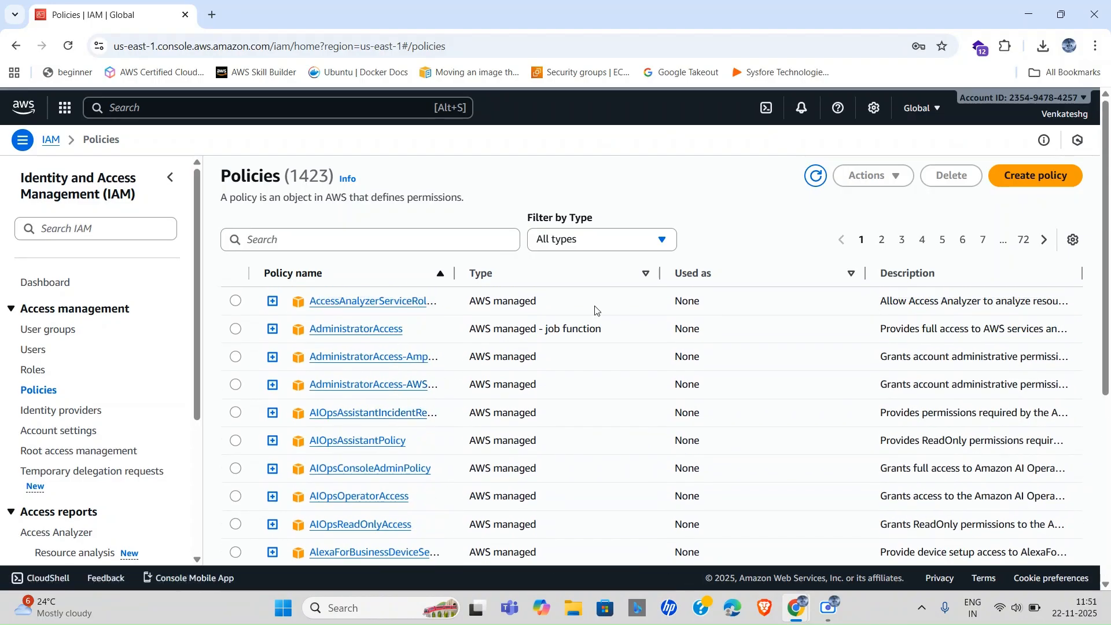
Start a new policy and choose S3 as its service.
left_click(1027, 177)
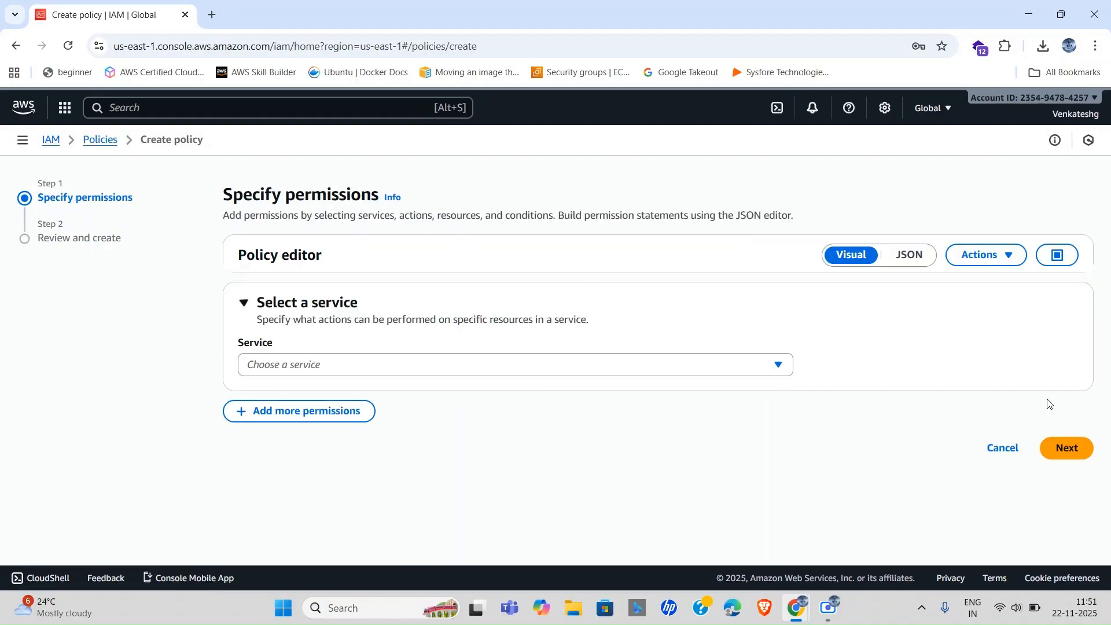
left_click(702, 363)
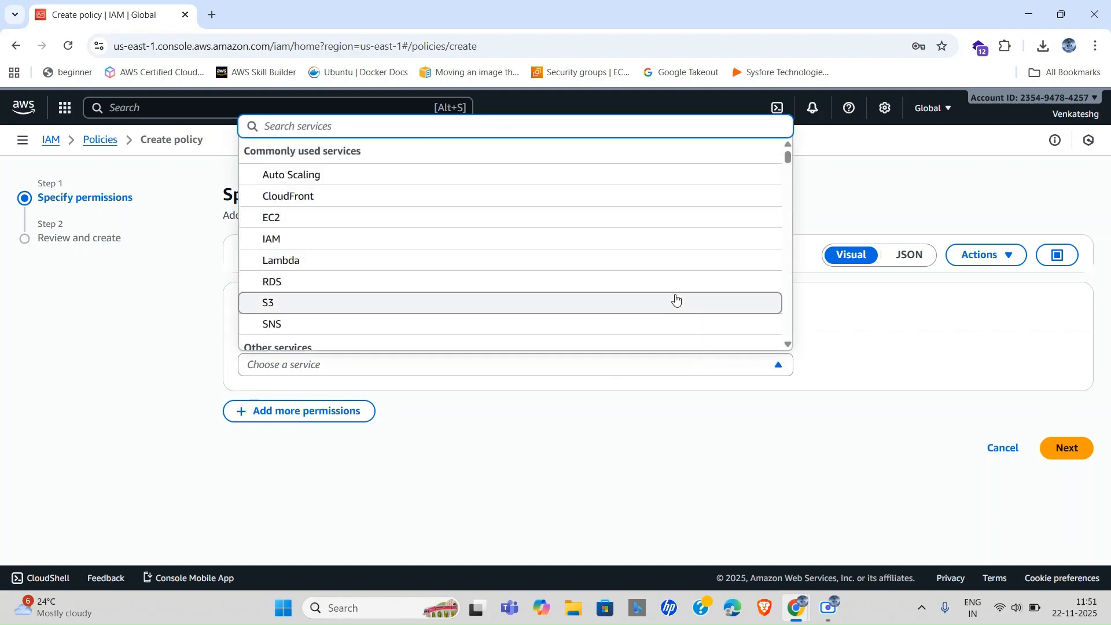
left_click(940, 322)
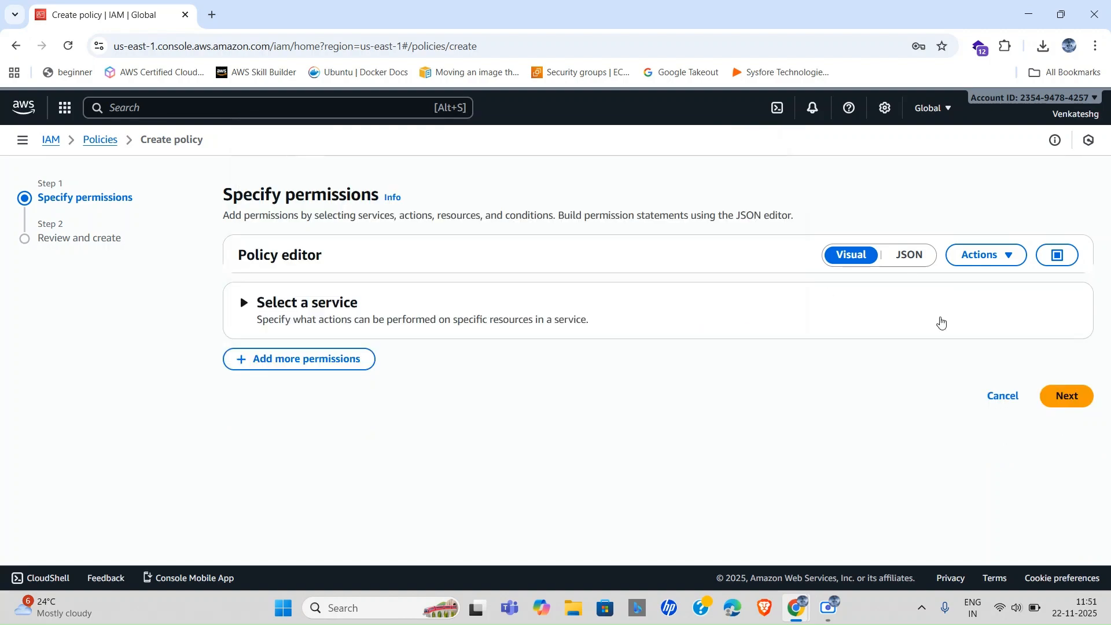
left_click(244, 306)
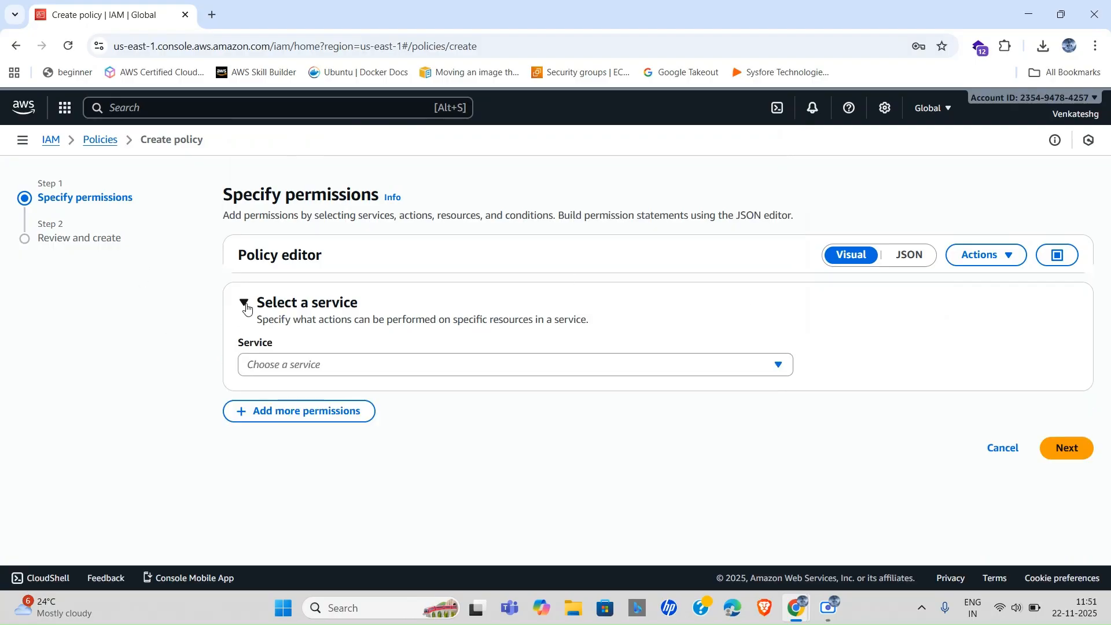
left_click(322, 364)
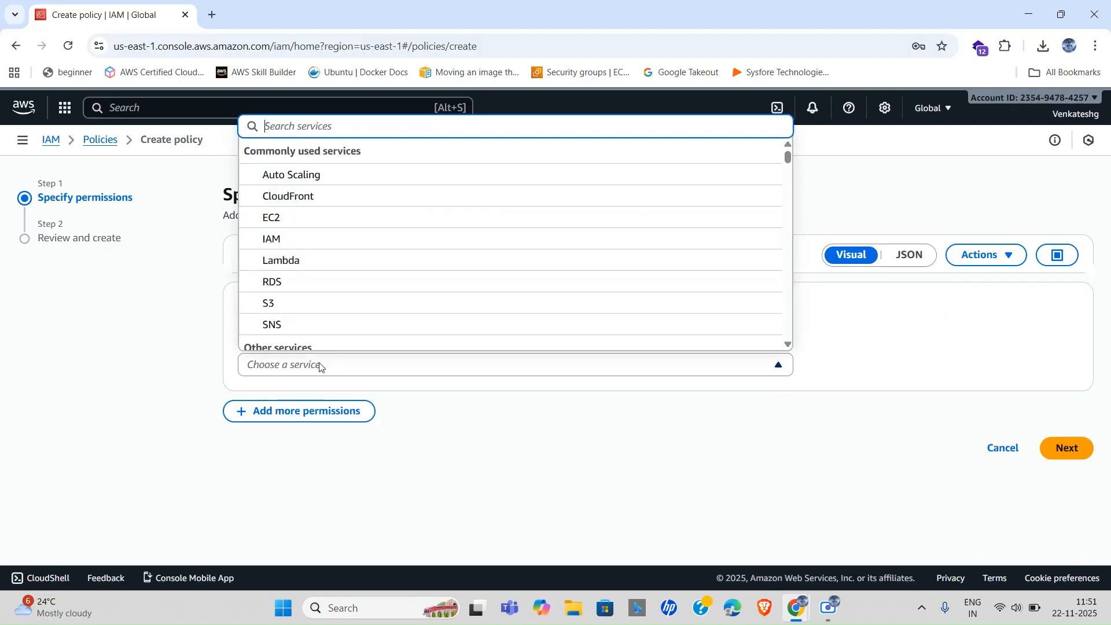
left_click(284, 303)
Under the S3 List actions, allow only ListAllMyBuckets and continue to the review step.
scroll(507, 347, "down", 1)
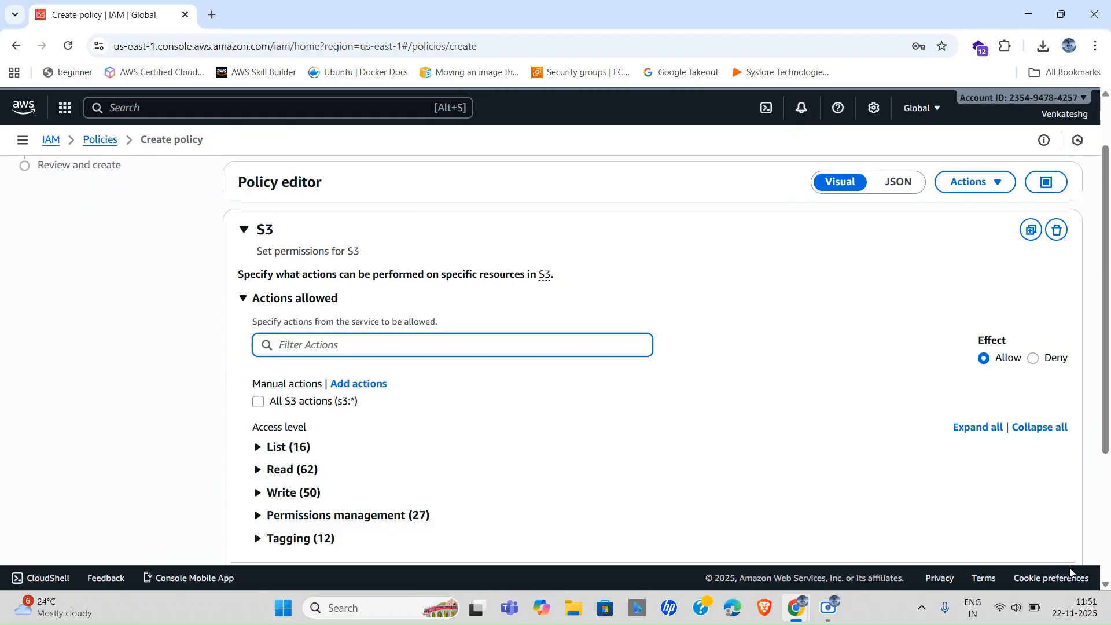
scroll(689, 414, "down", 1)
scroll(334, 308, "up", 2)
scroll(334, 308, "up", 1)
scroll(333, 308, "down", 2)
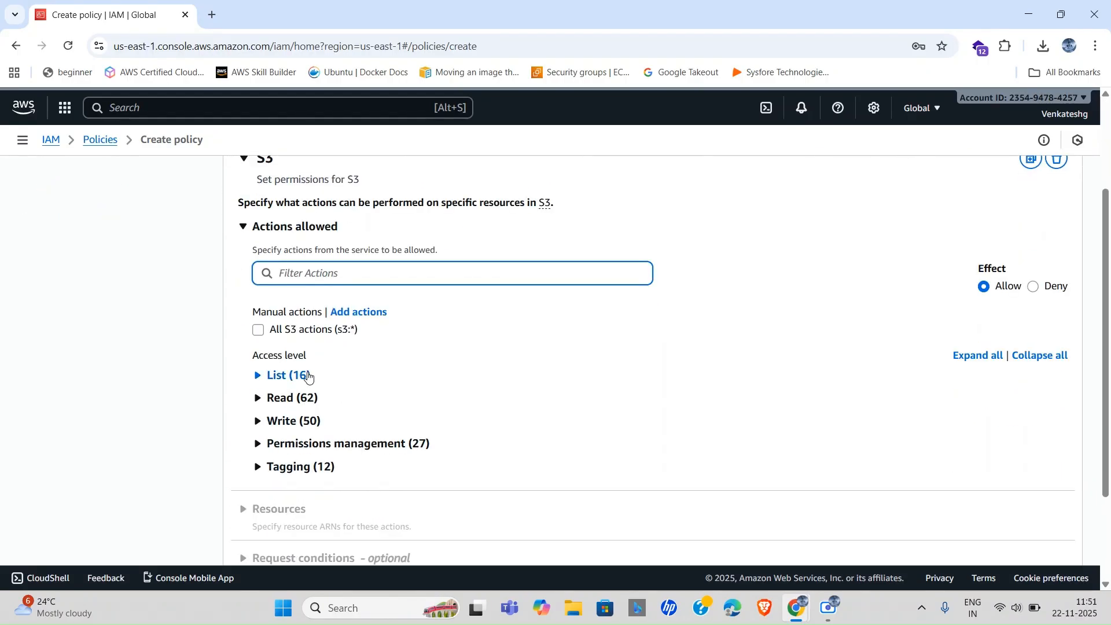
left_click(268, 376)
scroll(278, 376, "down", 2)
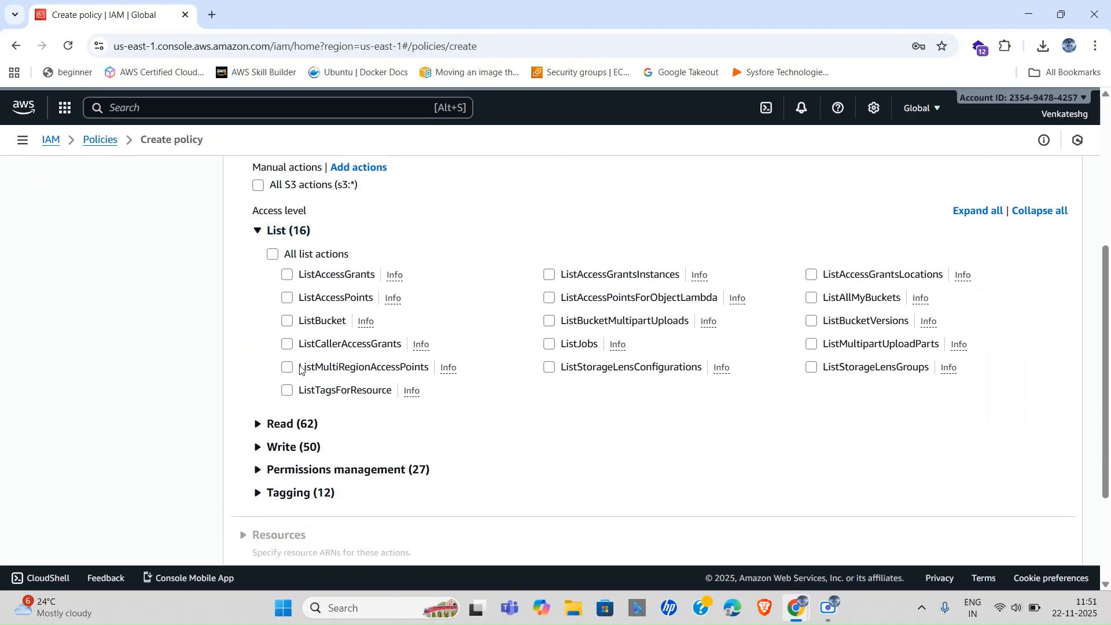
left_click(810, 300)
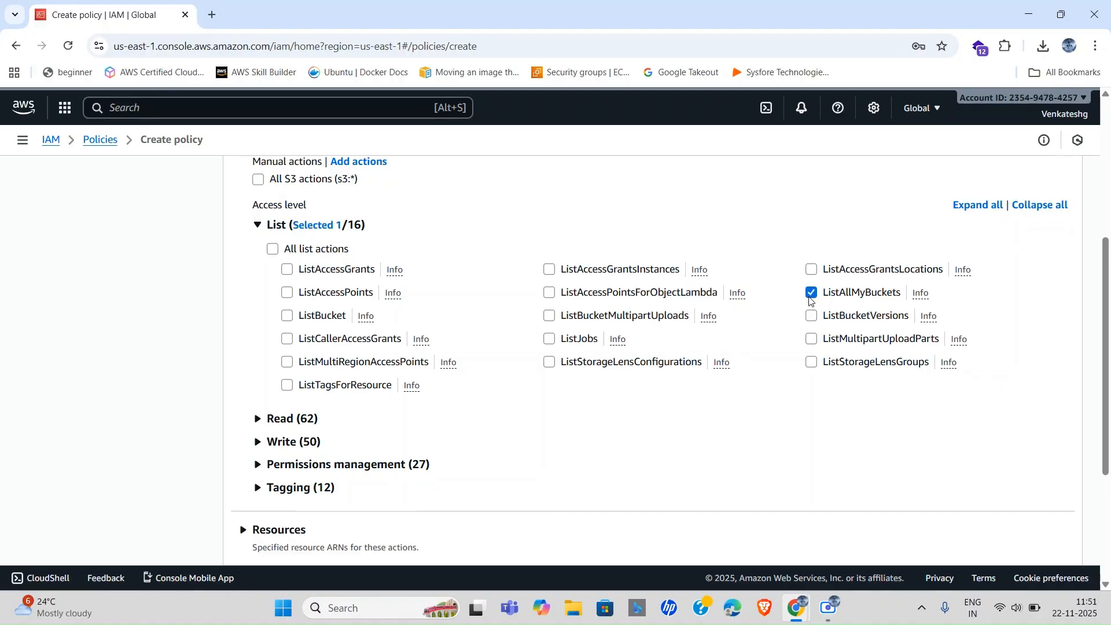
scroll(694, 282, "up", 3)
scroll(694, 283, "down", 6)
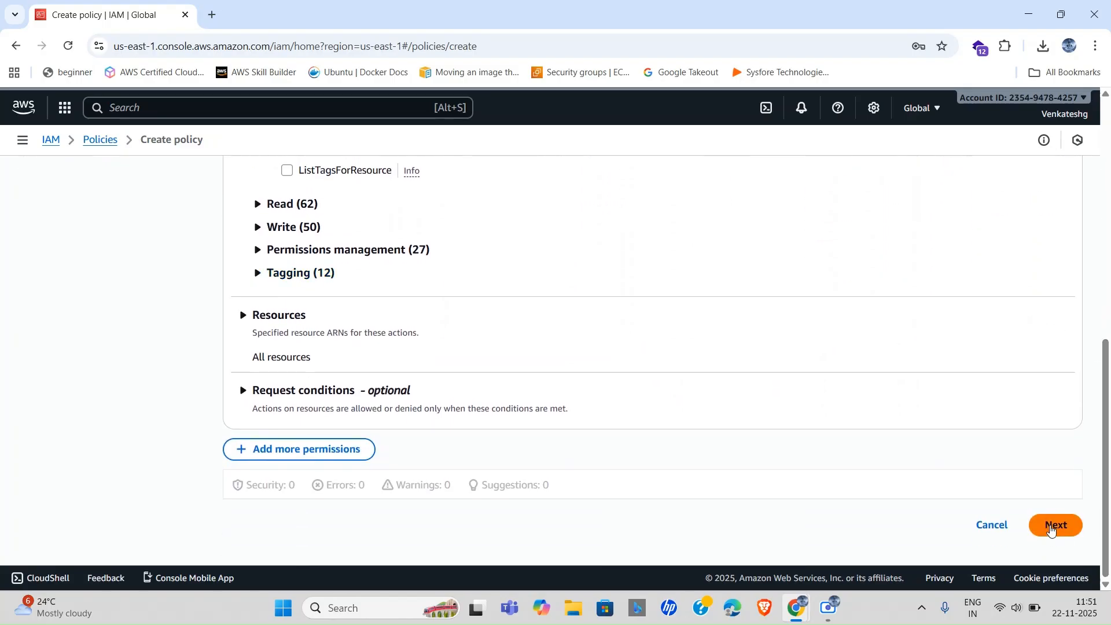
left_click(1051, 530)
scroll(1052, 521, "down", 2)
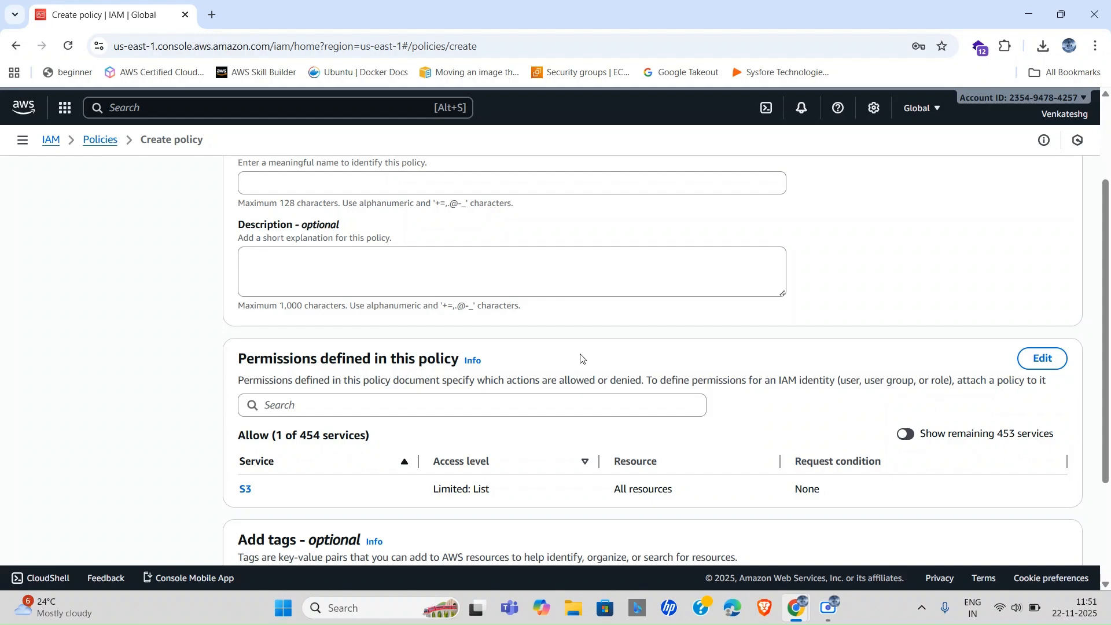
Enter s3UserCustomPolicy as the policy name and begin the description with 'giving per'.
scroll(584, 359, "up", 2)
left_click(409, 318)
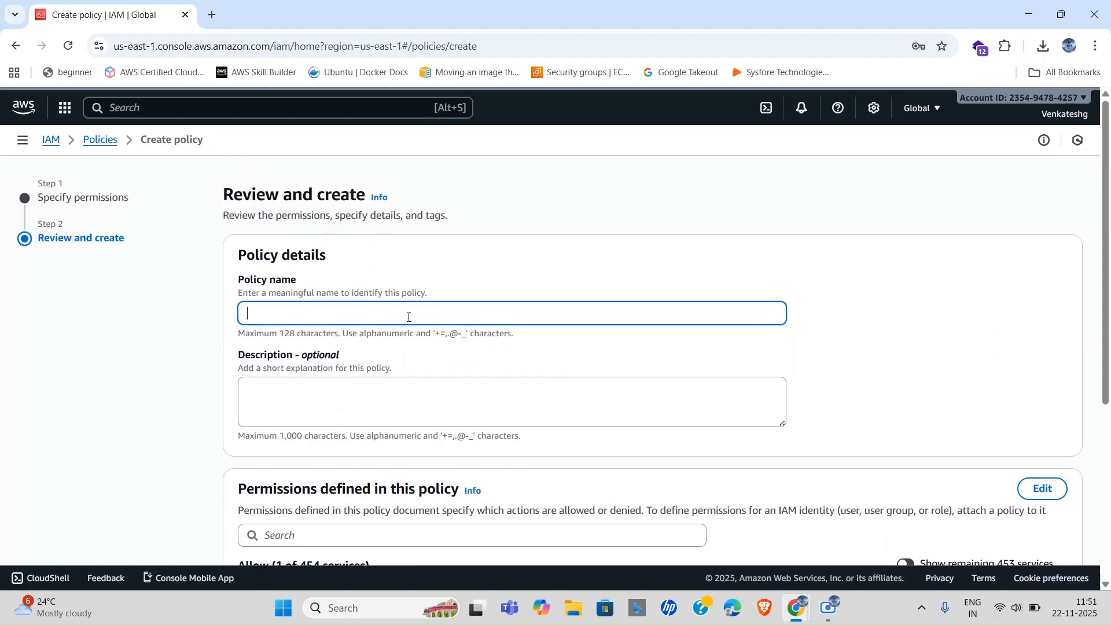
type("s3UserCustomPolicy")
left_click(382, 405)
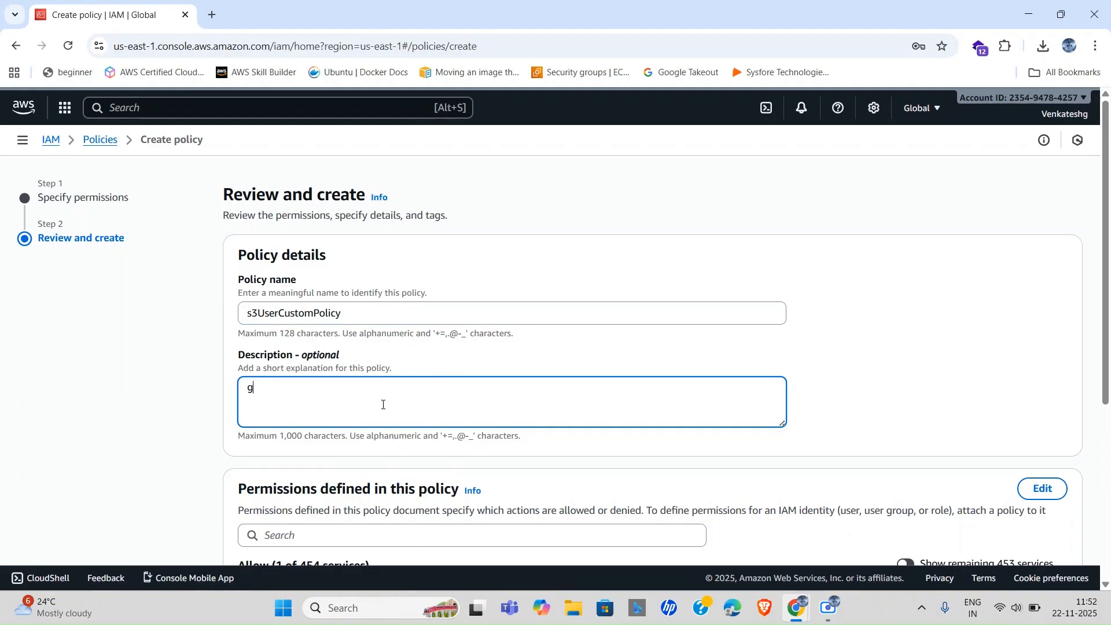
type("giving permission for a new user to use S3 services")
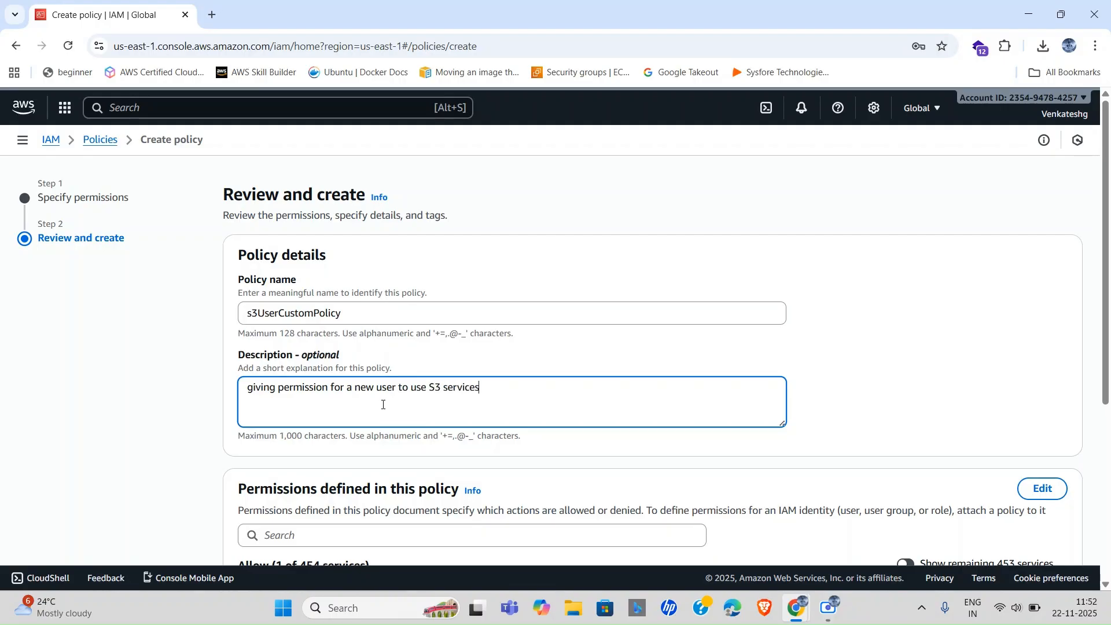
Create the s3UserCustomPolicy policy with its ListAllMyBuckets-only S3 access.
scroll(563, 417, "down", 5)
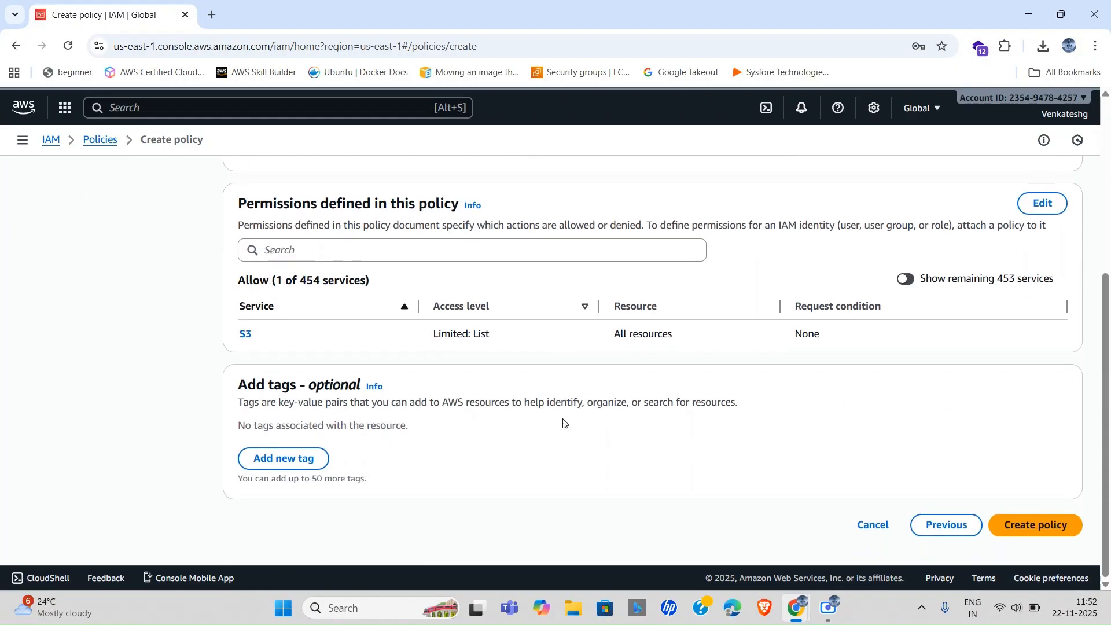
scroll(724, 331, "up", 4)
scroll(725, 330, "down", 3)
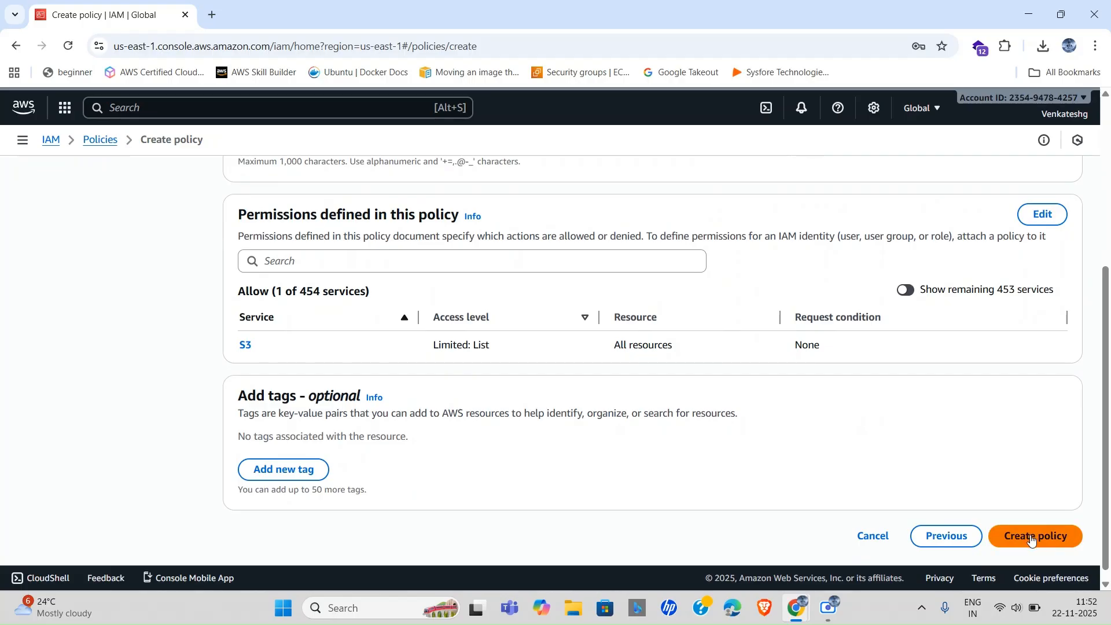
left_click(1032, 538)
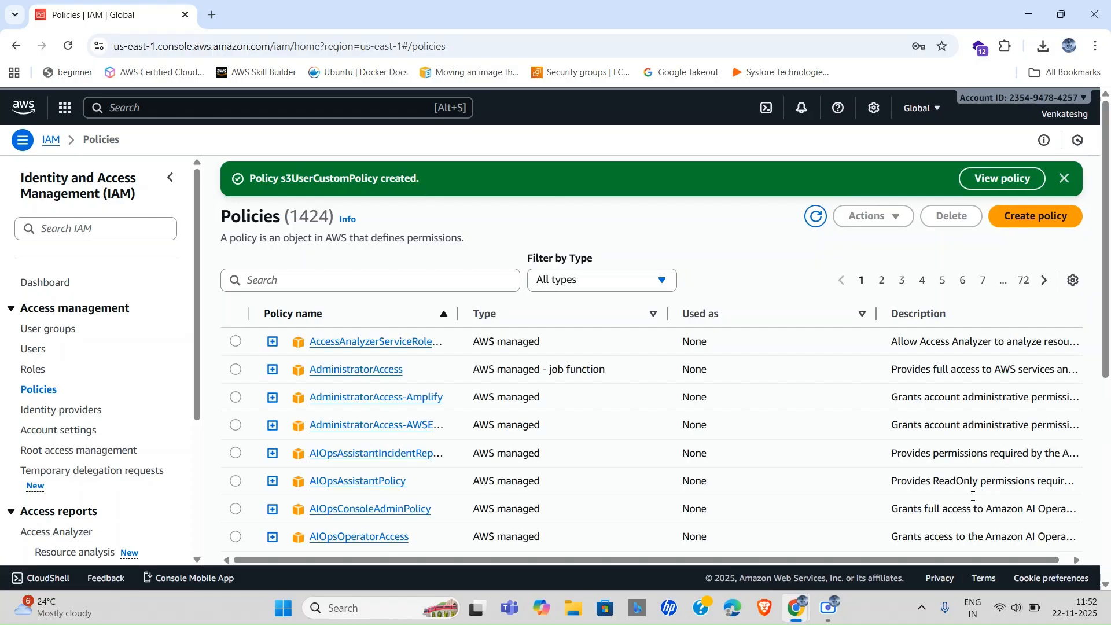
Filter policies to Customer managed to confirm s3UserCustomPolicy, then go to the IAM Users list.
left_click(621, 284)
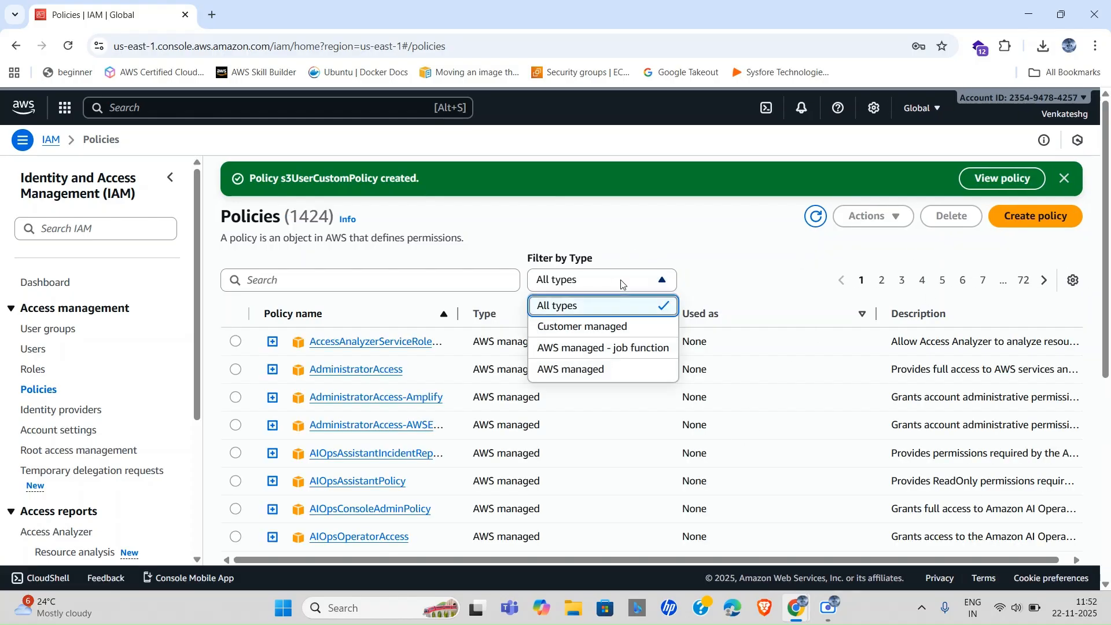
left_click(586, 331)
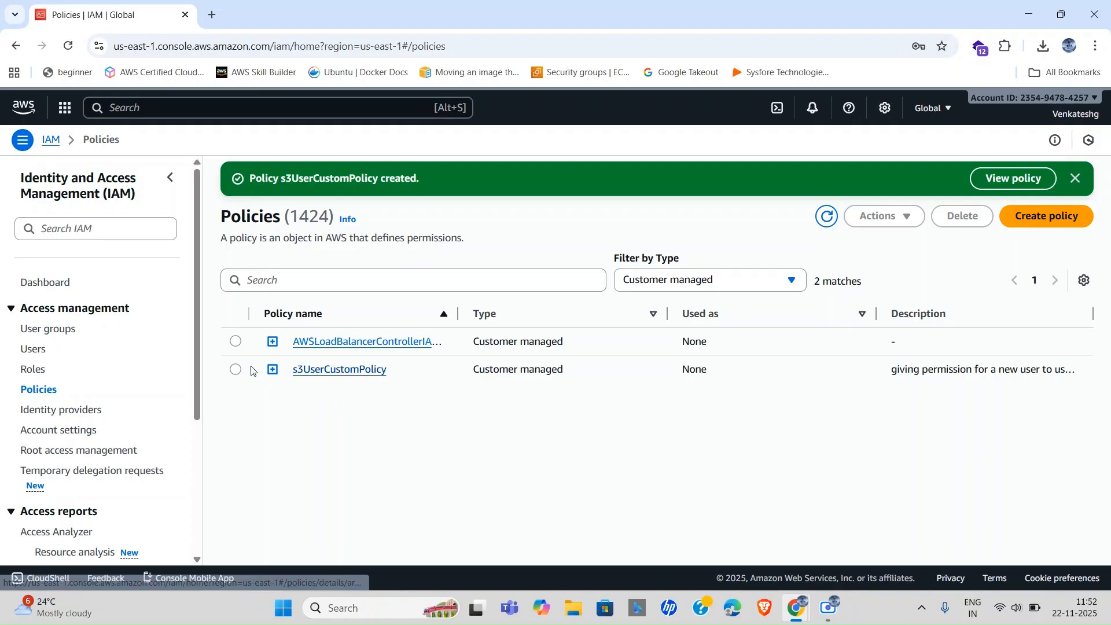
left_click(32, 349)
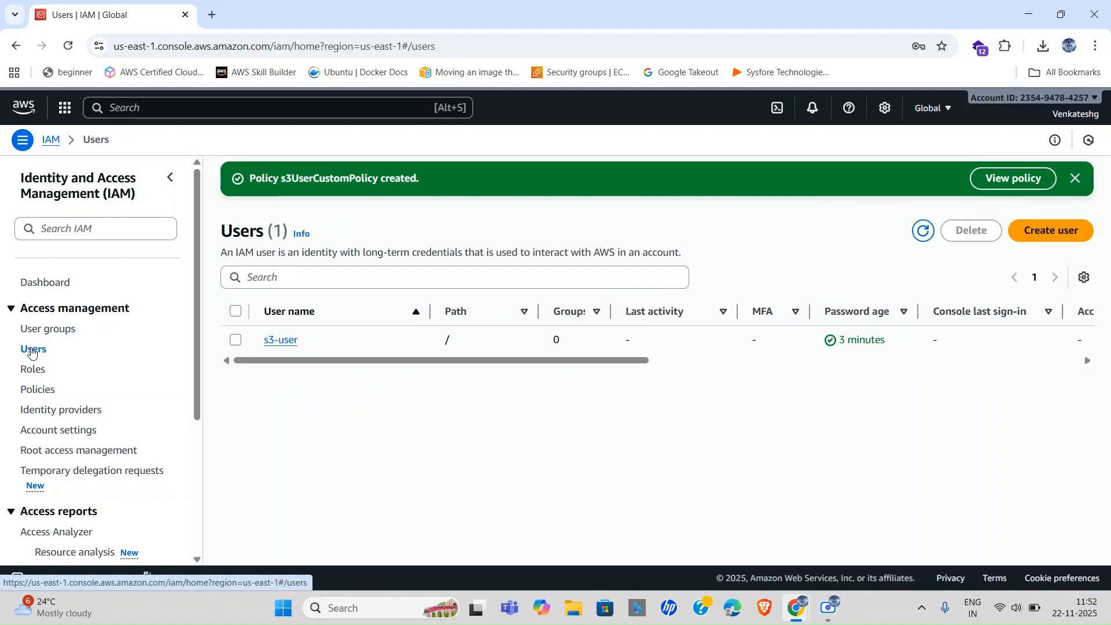
Open s3-user's details and start adding permissions to it.
left_click(290, 345)
scroll(516, 409, "down", 2)
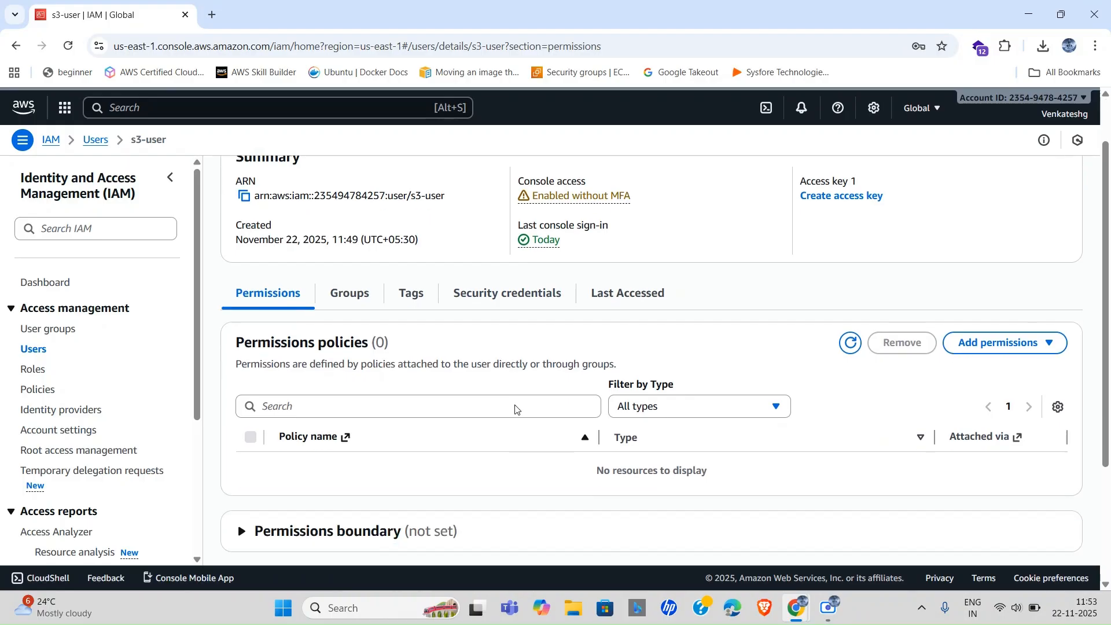
scroll(651, 358, "up", 2)
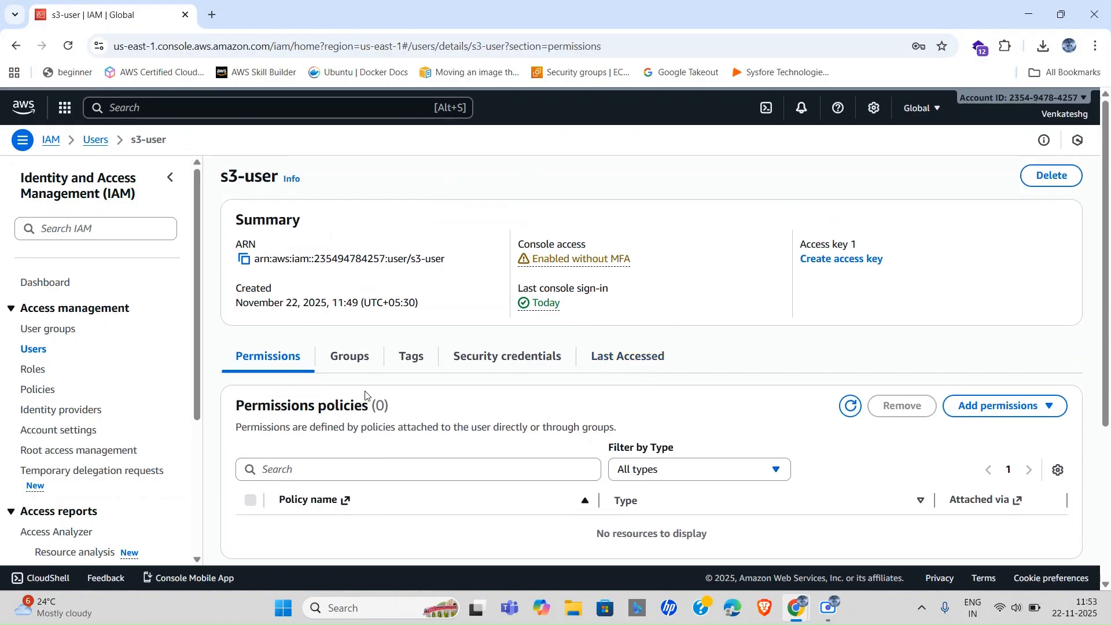
left_click(990, 408)
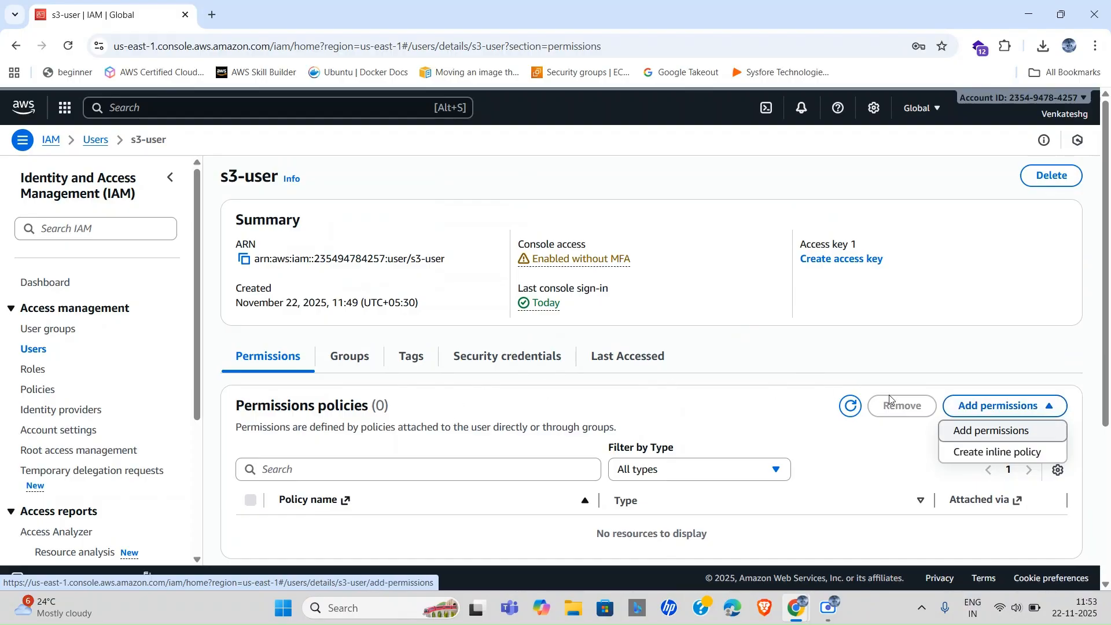
left_click(990, 433)
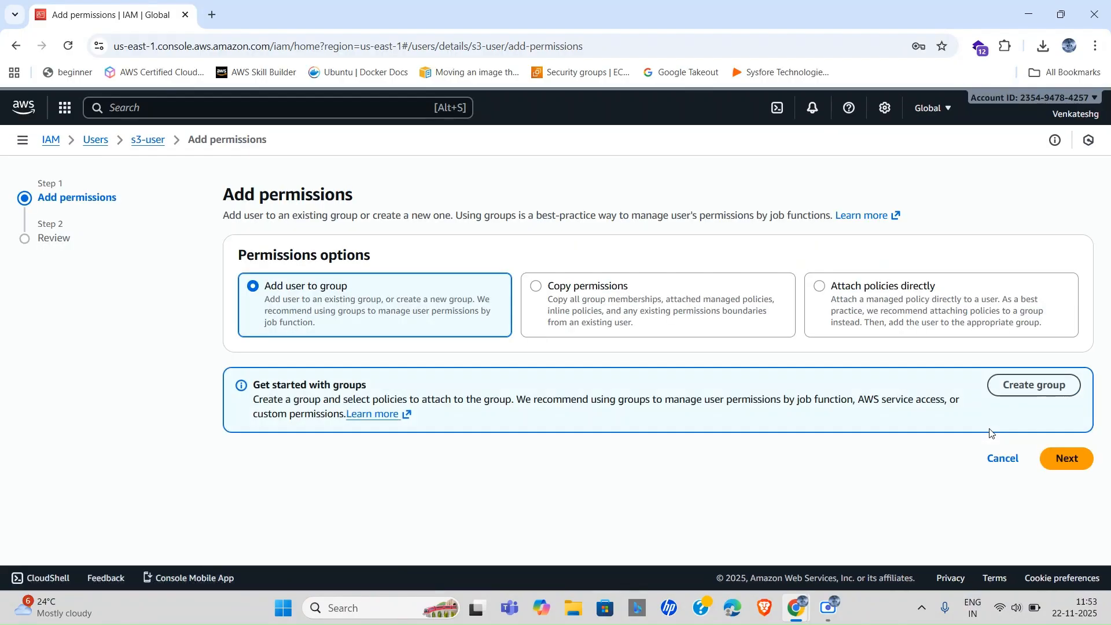
Attach the customer managed s3UserCustomPolicy directly to s3-user.
left_click(822, 294)
scroll(648, 385, "down", 2)
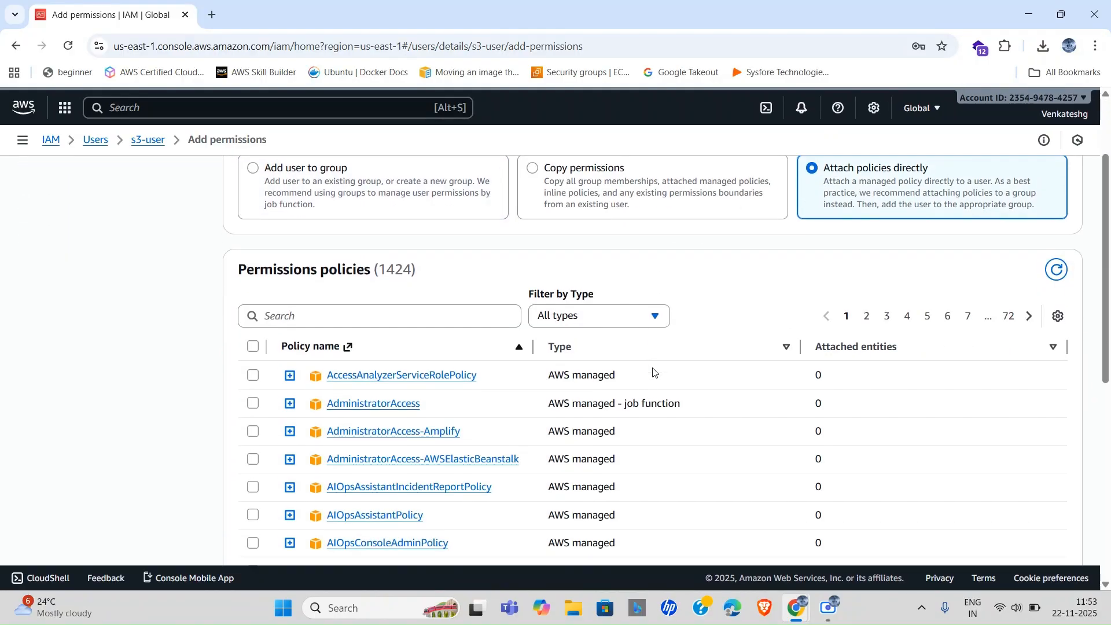
left_click(635, 317)
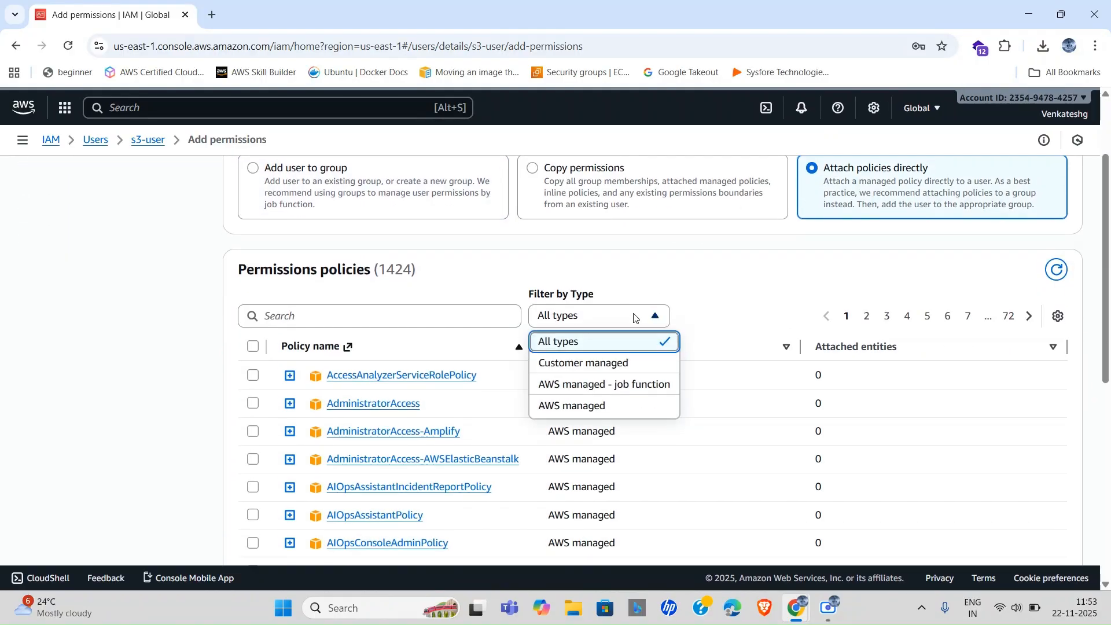
left_click(599, 363)
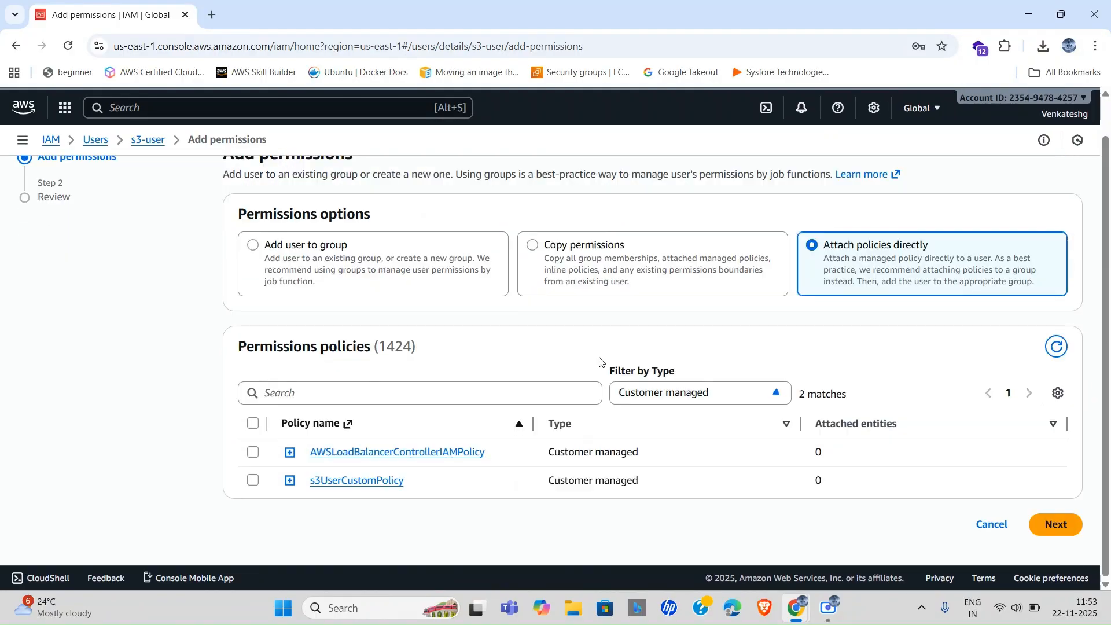
left_click(252, 482)
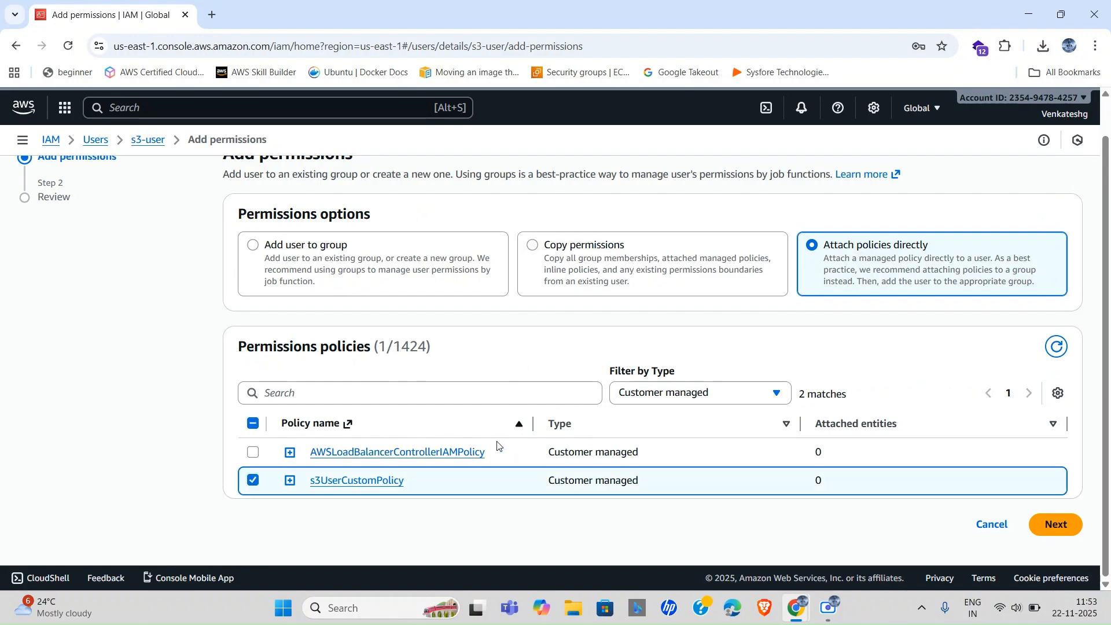
left_click(1056, 524)
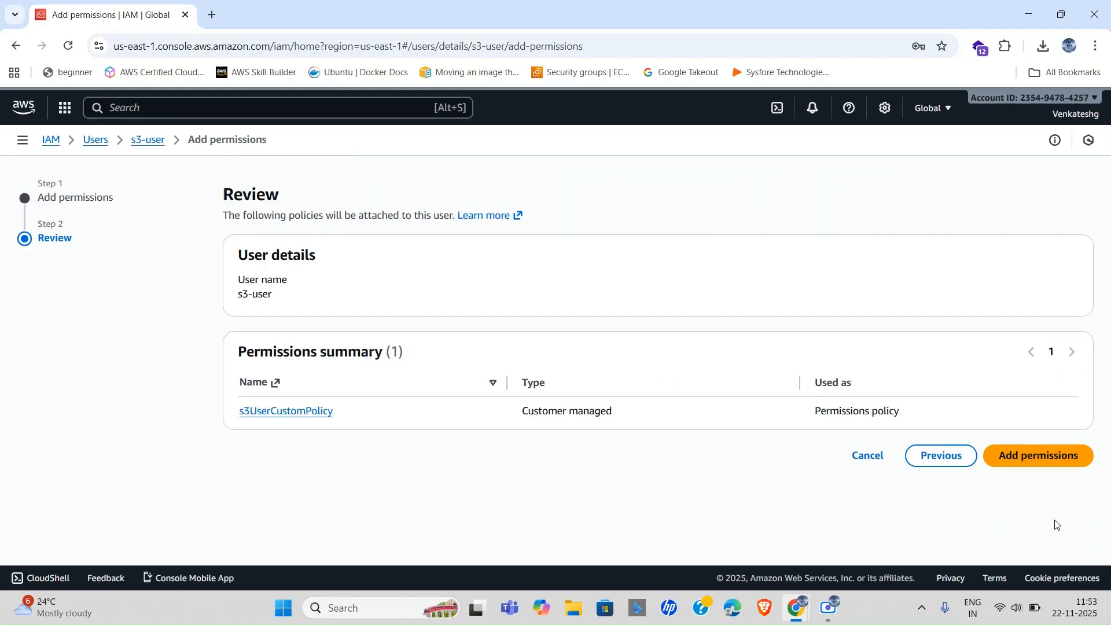
left_click(1028, 457)
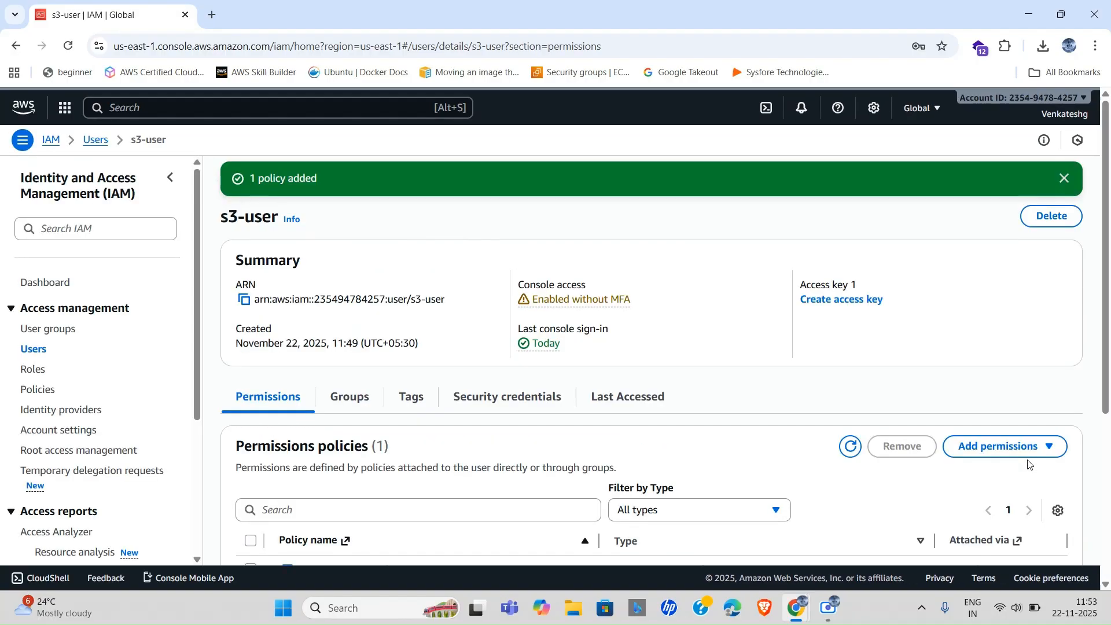
scroll(629, 436, "down", 4)
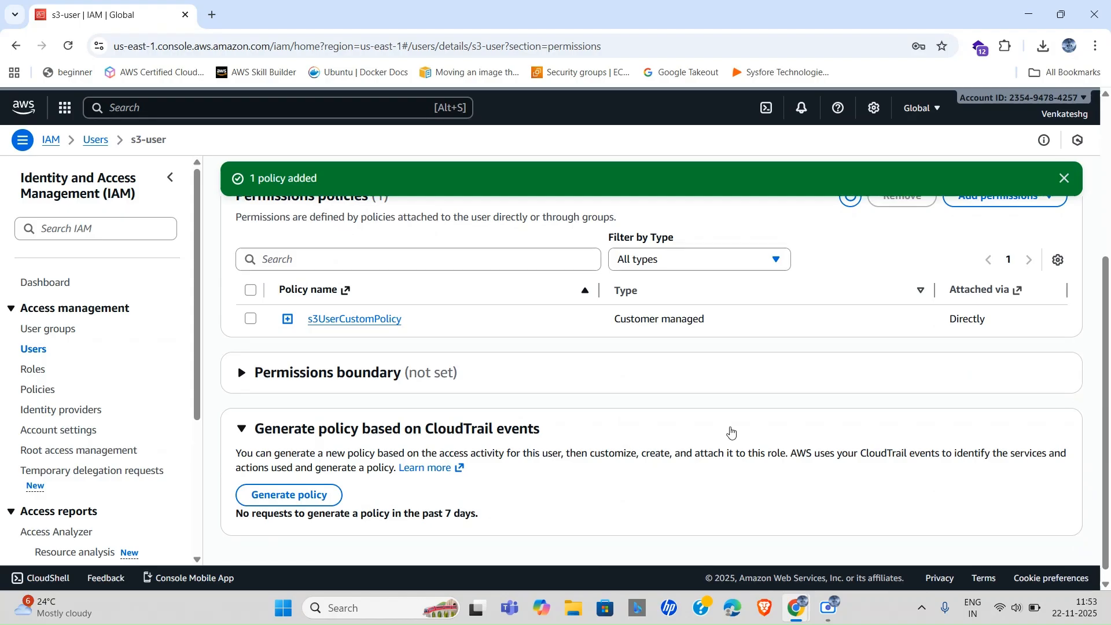
scroll(731, 432, "up", 3)
scroll(816, 410, "up", 2)
scroll(816, 410, "down", 3)
scroll(815, 411, "up", 3)
As s3-user, reload the buckets page and open mynewbucketnum1, hitting an s3:ListBucket permissions error.
key("alt+Tab")
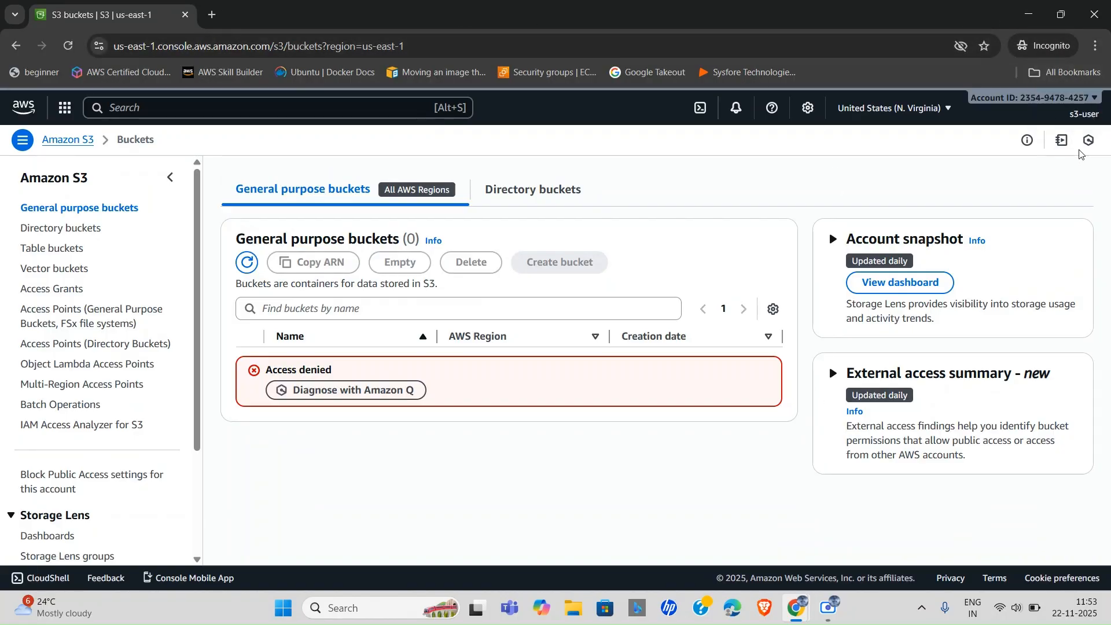
left_click(425, 43)
left_click(425, 44)
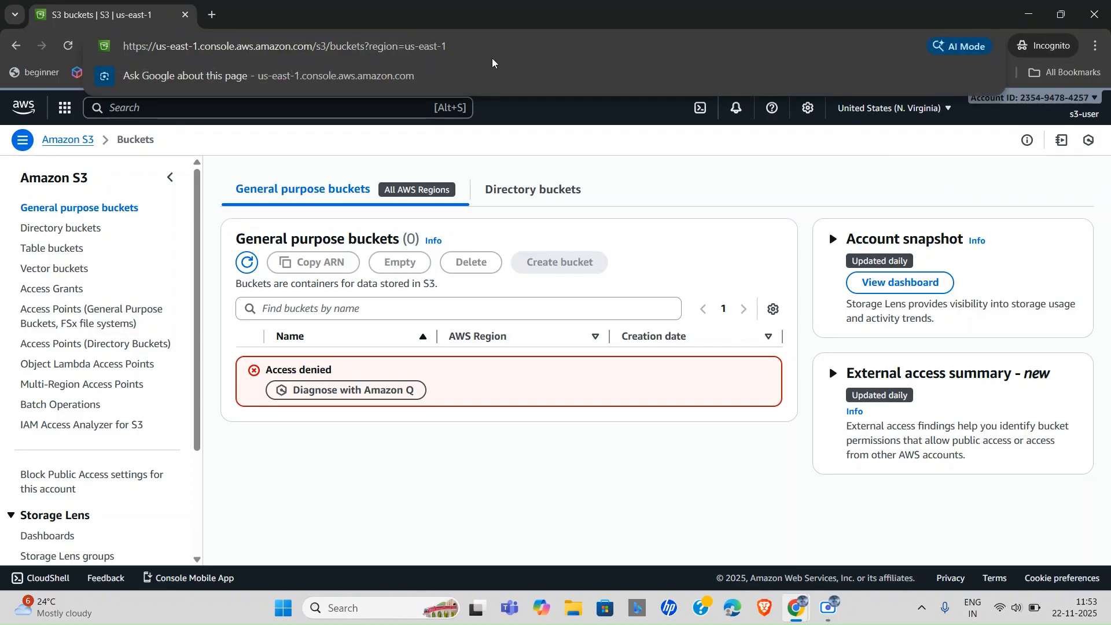
key("Return")
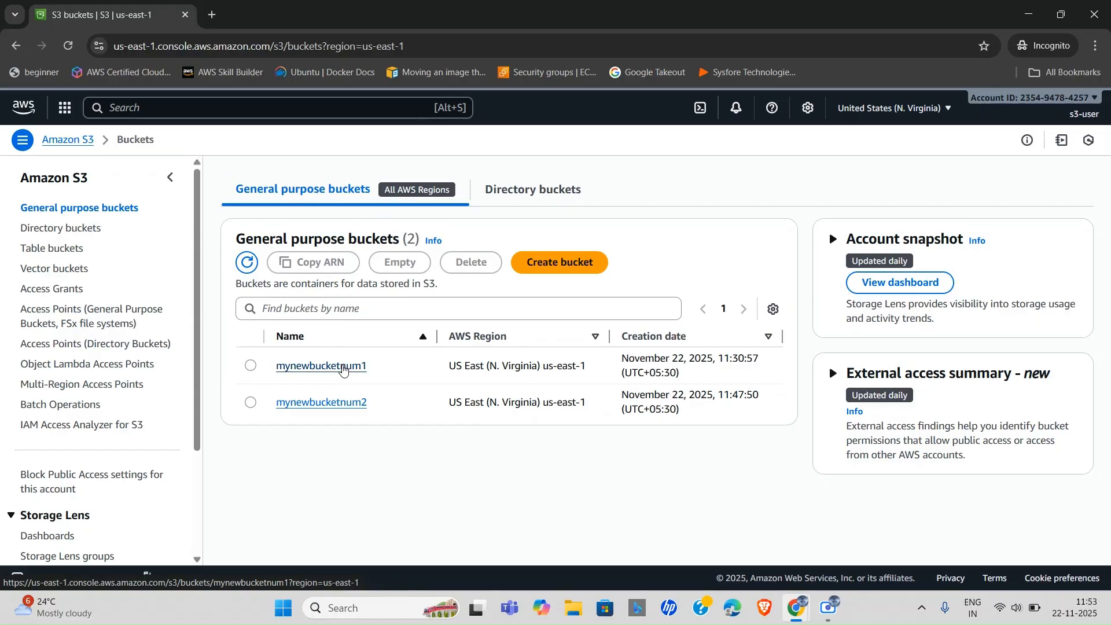
left_click(343, 366)
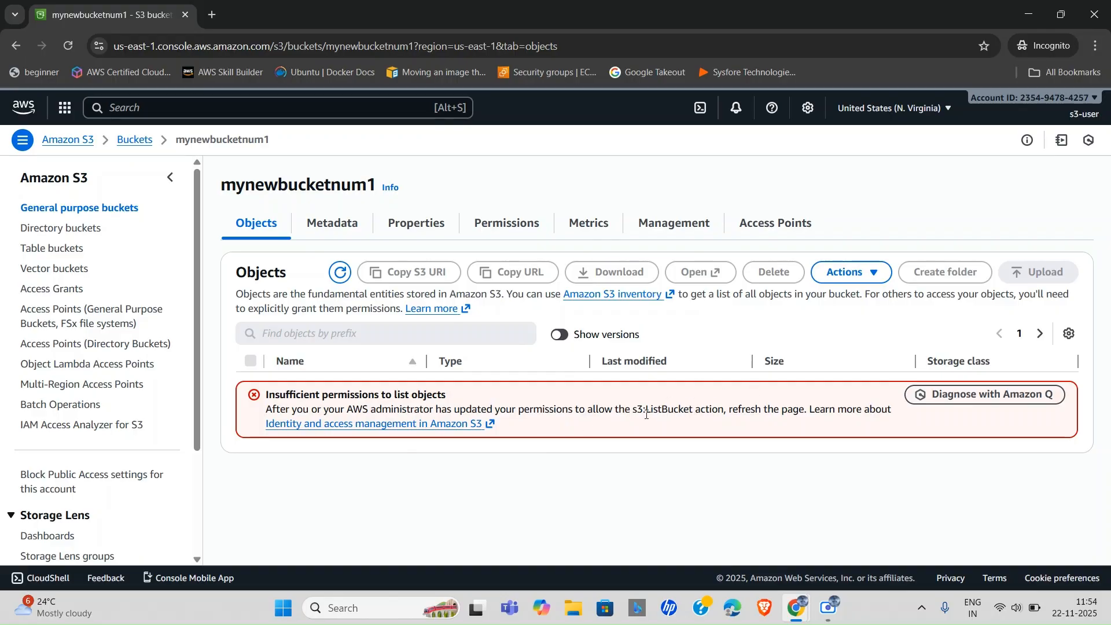
left_click_drag(646, 414, 695, 411)
key("alt+Tab")
scroll(468, 442, "down", 4)
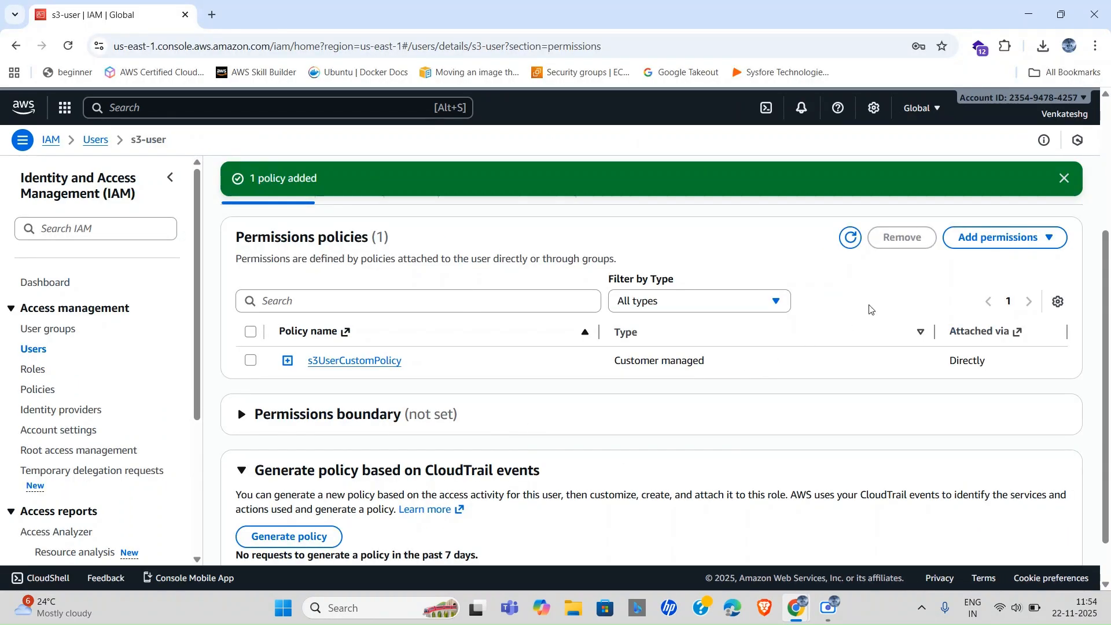
Open s3UserCustomPolicy from s3-user's permissions and start editing it.
left_click(1044, 243)
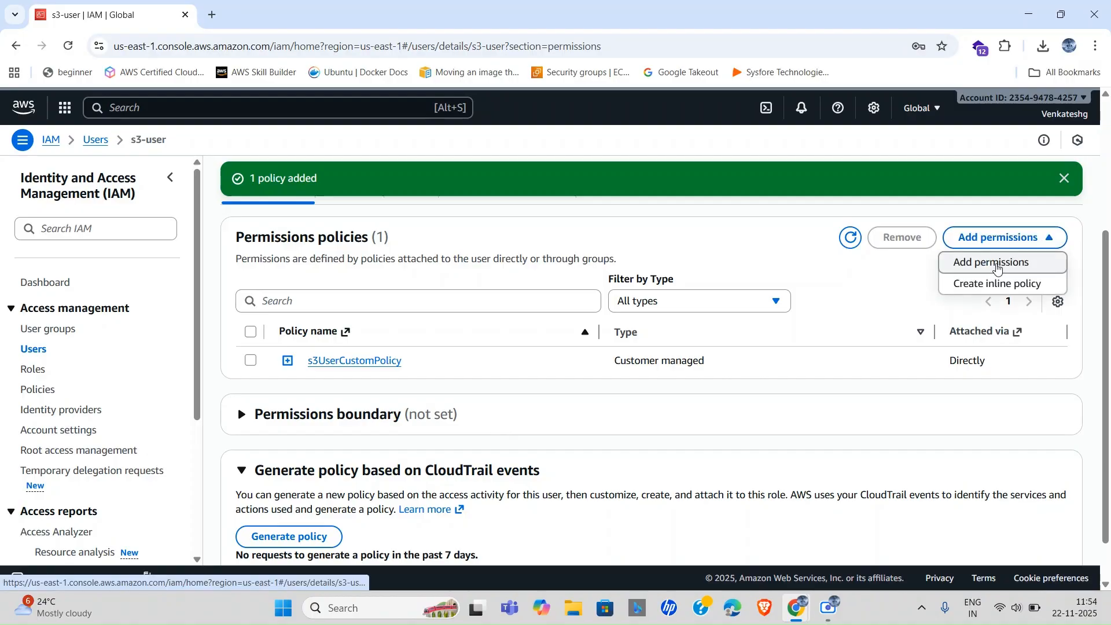
left_click(993, 263)
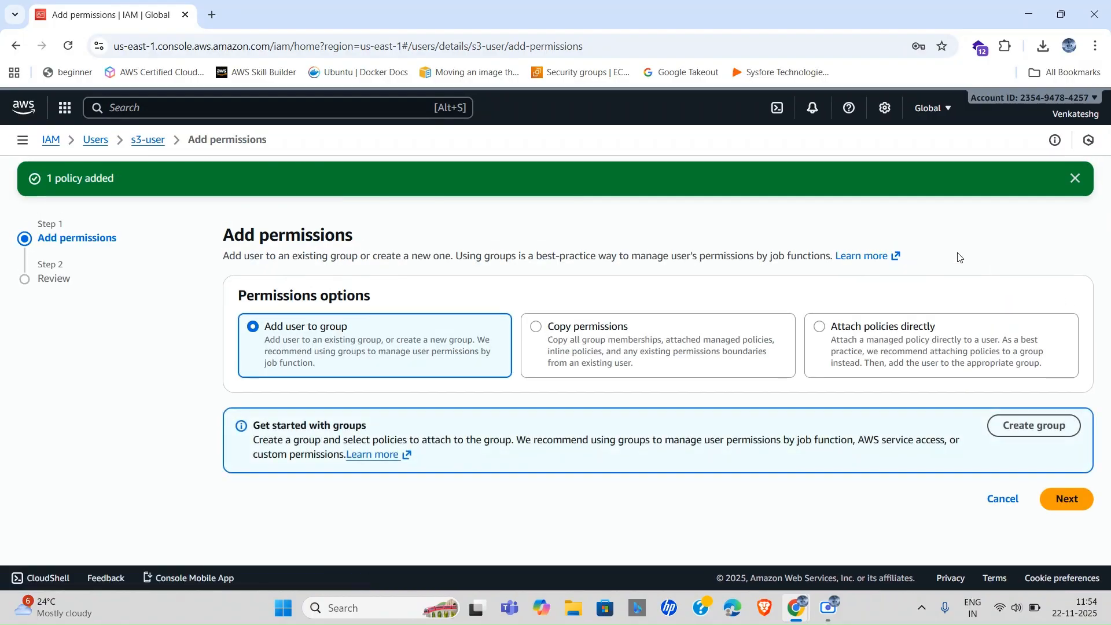
left_click(147, 141)
scroll(467, 414, "down", 2)
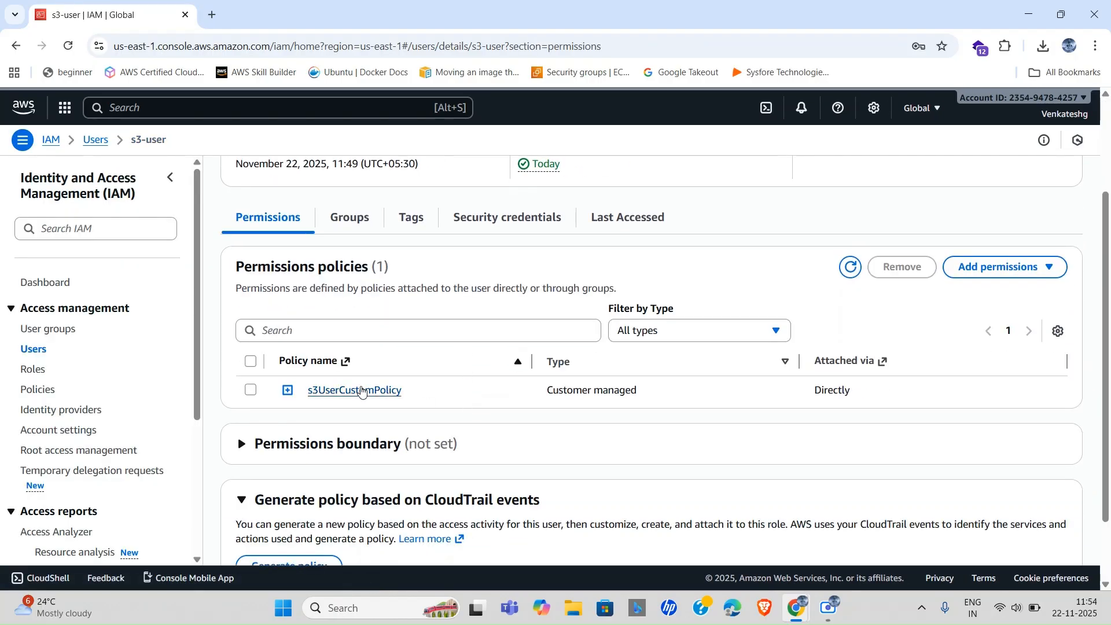
left_click(362, 391)
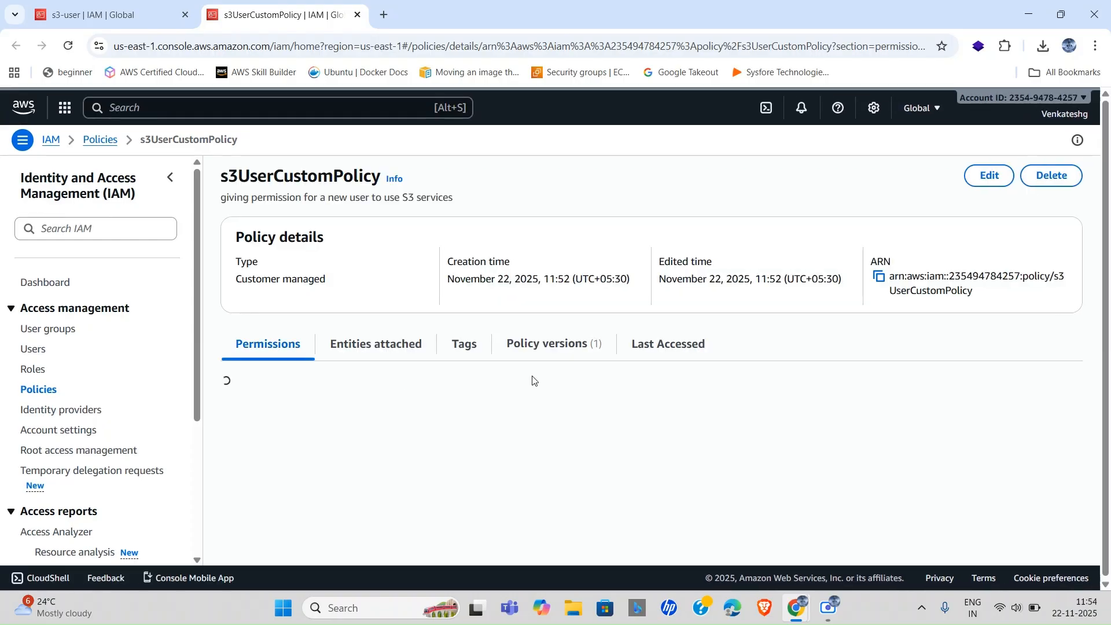
scroll(671, 447, "down", 1)
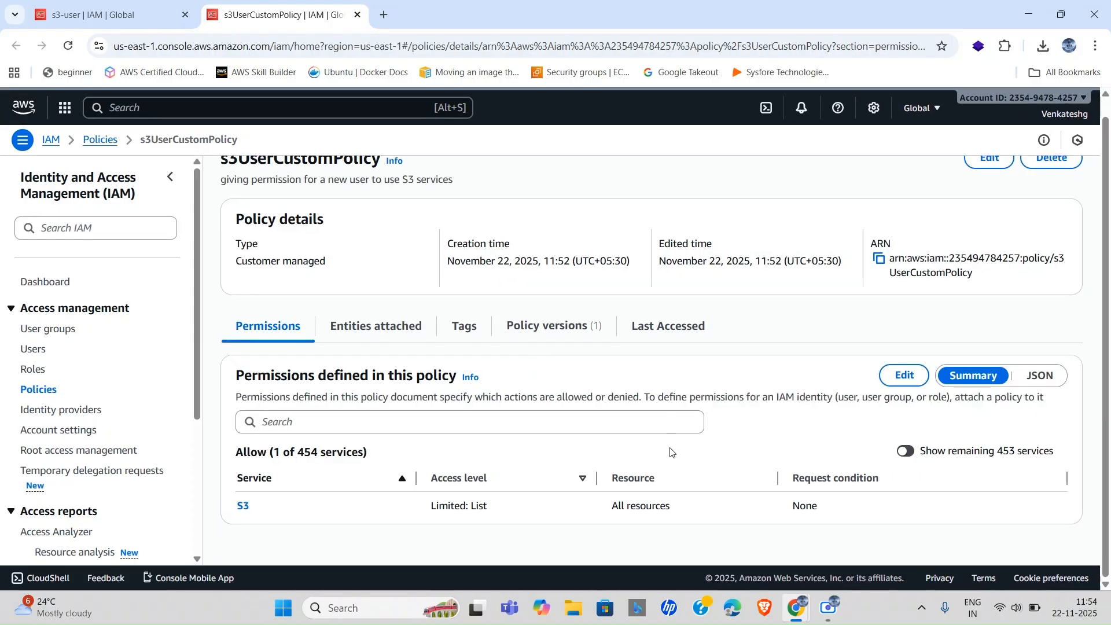
left_click(906, 376)
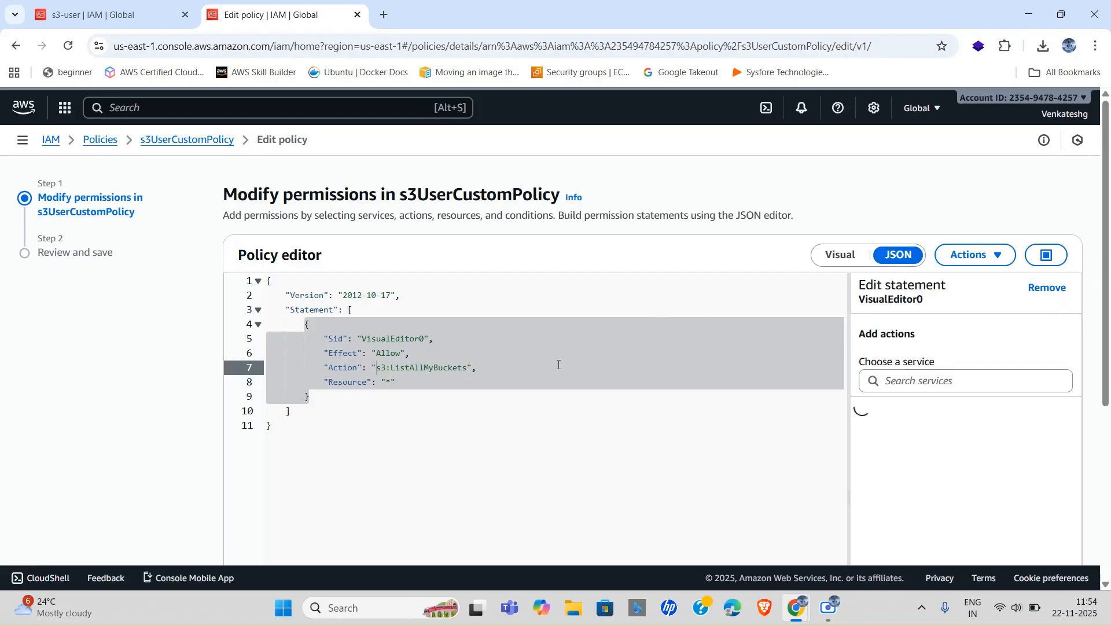
Undo an accidentally added statement and show the S3 actions of VisualEditor0.
left_click(641, 445)
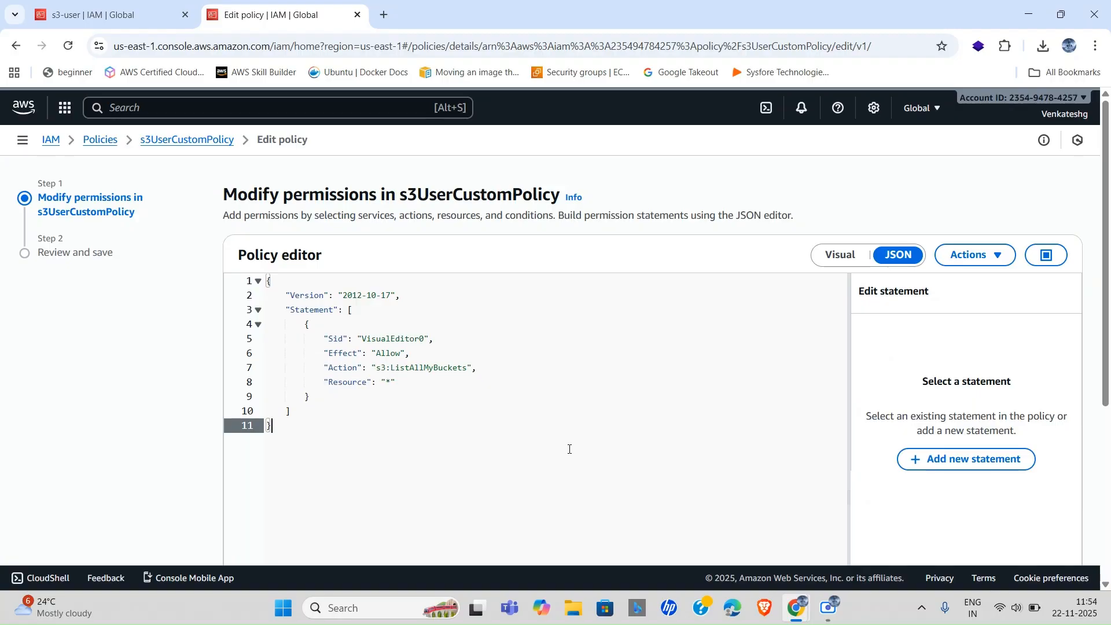
left_click(962, 458)
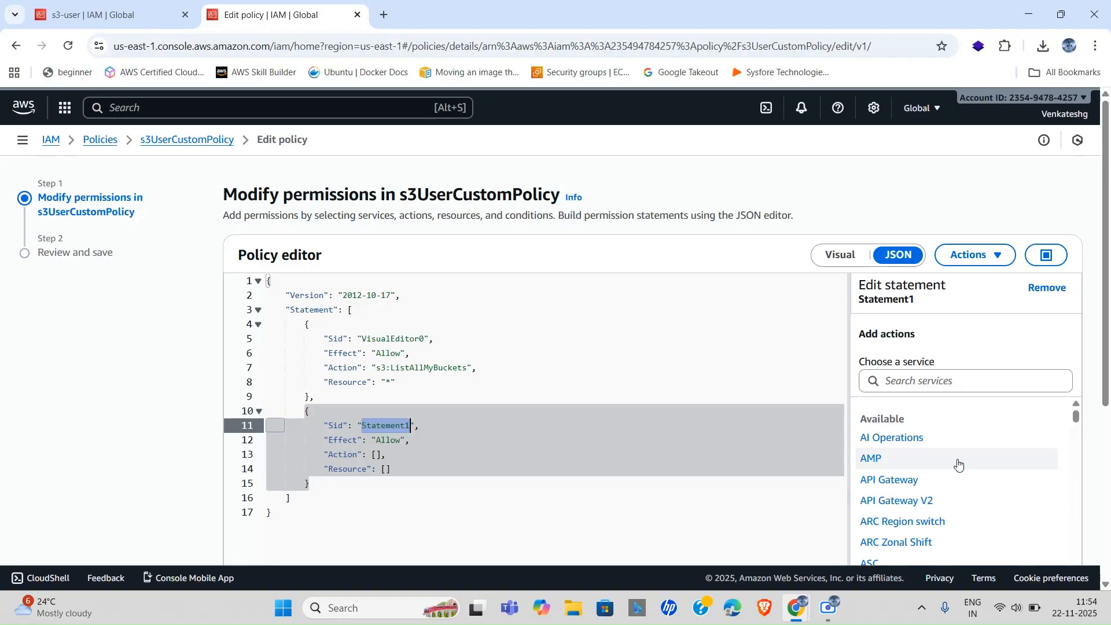
key("ctrl+z")
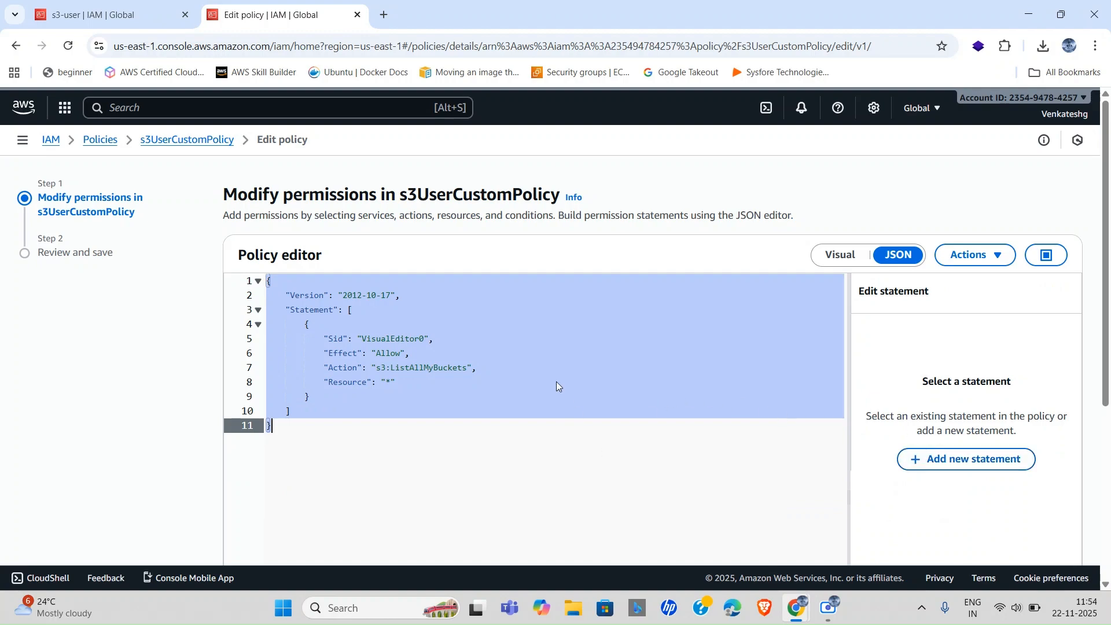
left_click(449, 359)
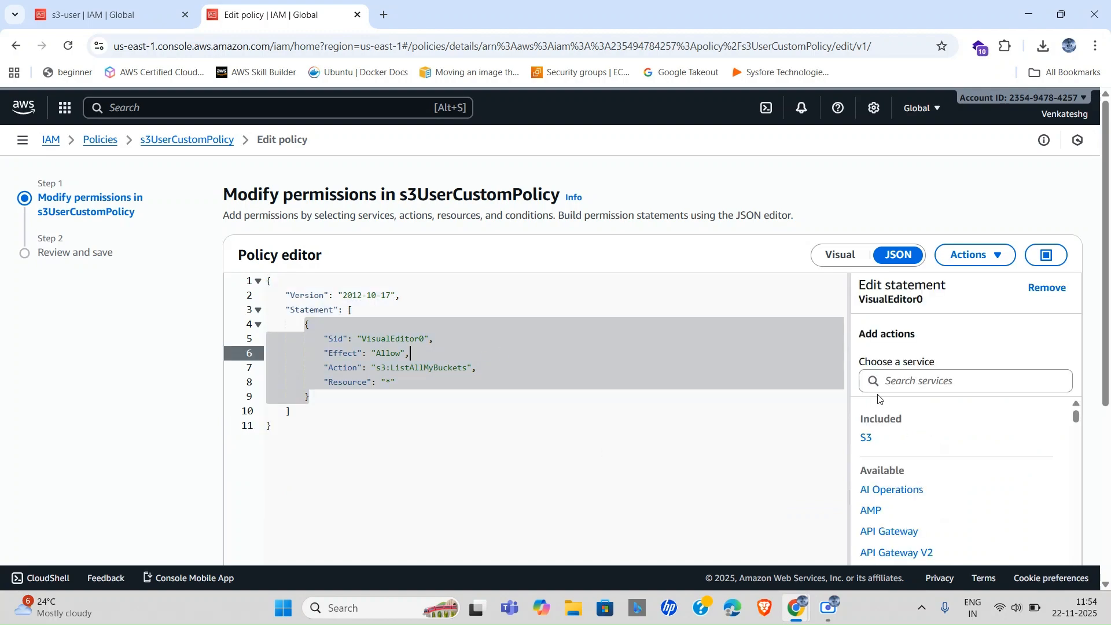
left_click(866, 438)
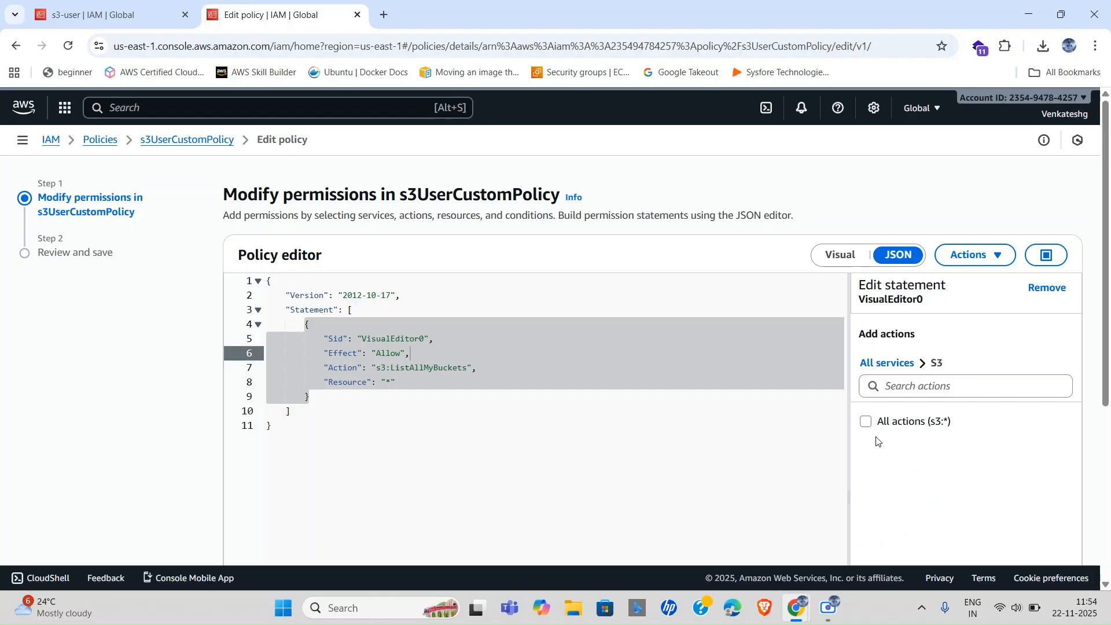
scroll(926, 426, "down", 3)
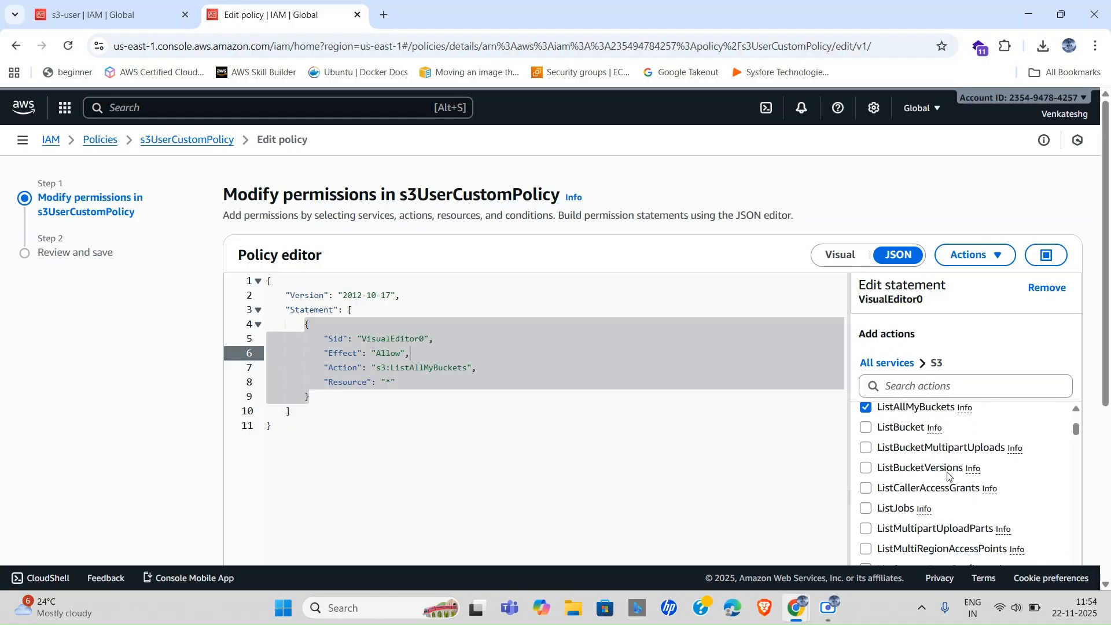
Check the ListBucket name in the error and allow s3:ListBucket in the statement.
key("alt+Tab")
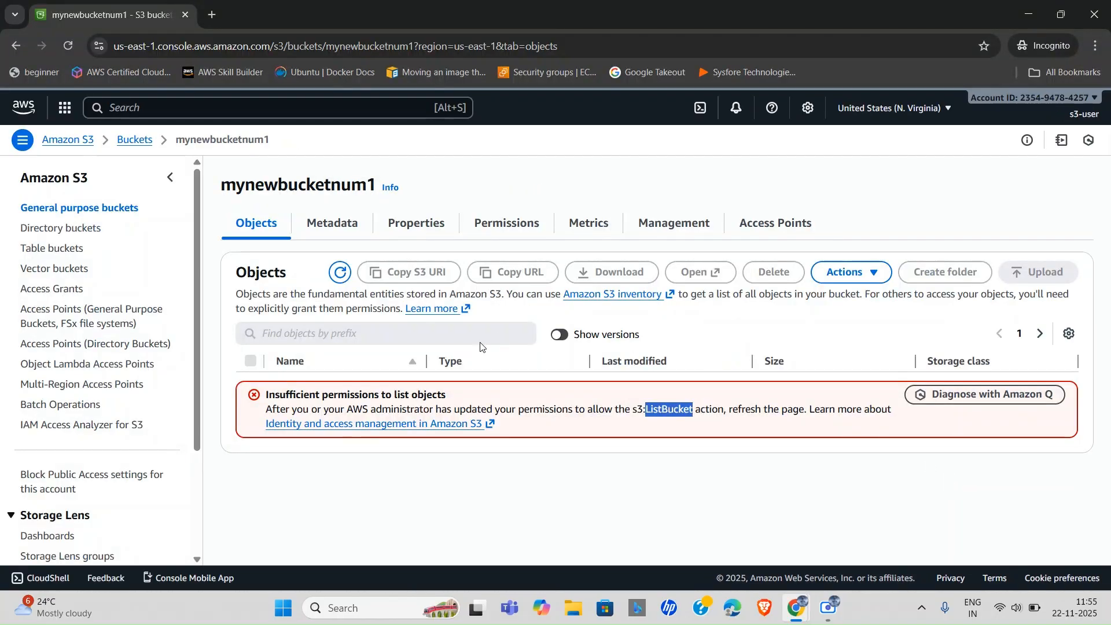
left_click(654, 415)
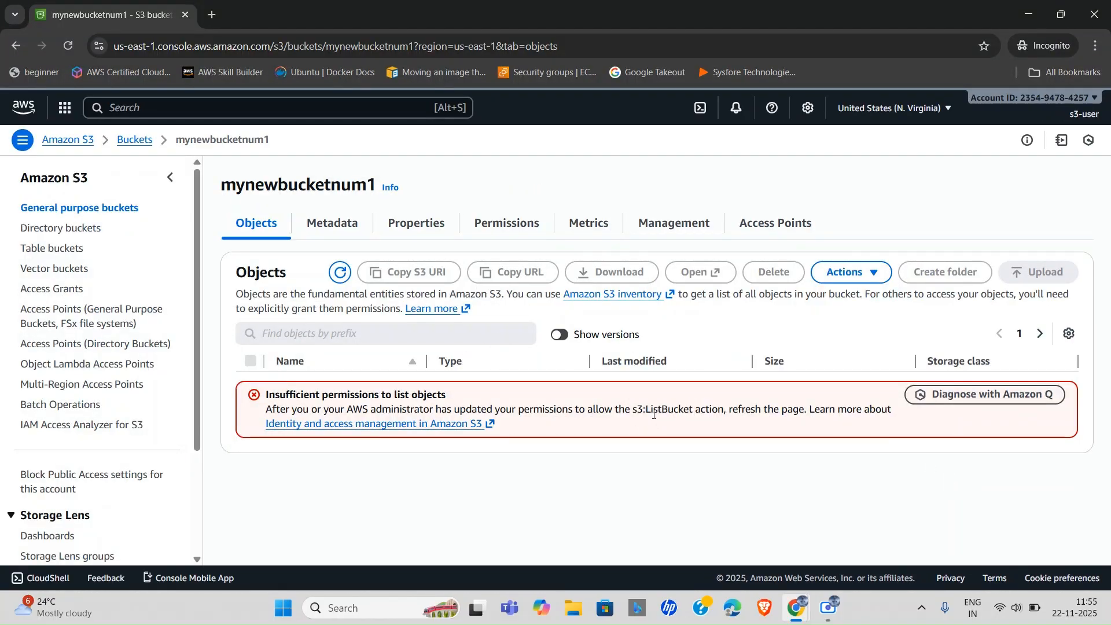
left_click_drag(646, 414, 693, 410)
key("alt+Tab")
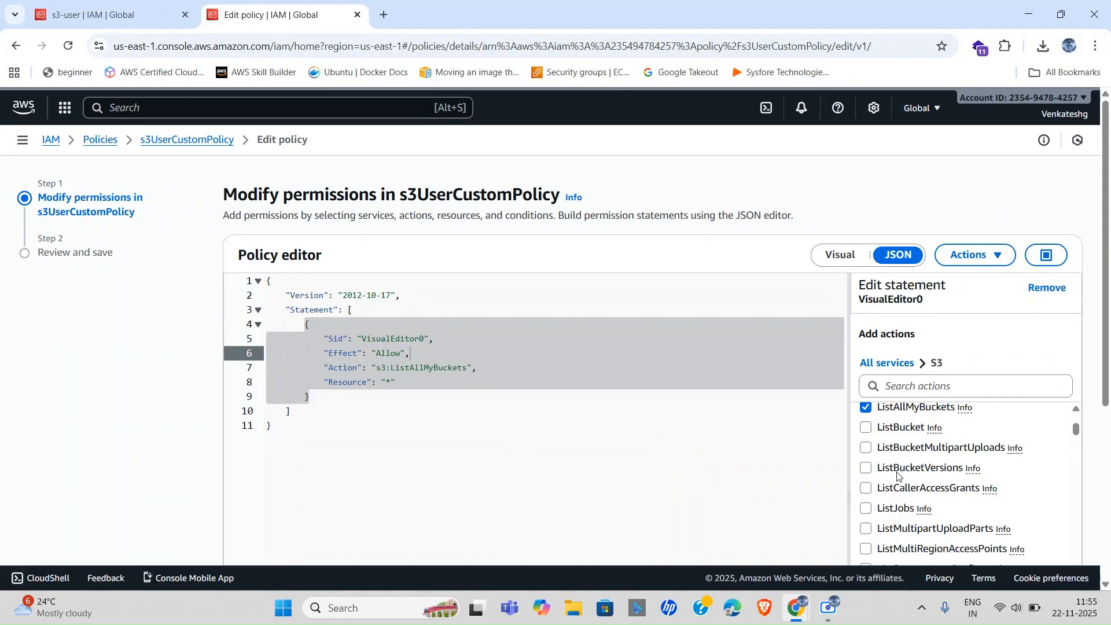
left_click(866, 429)
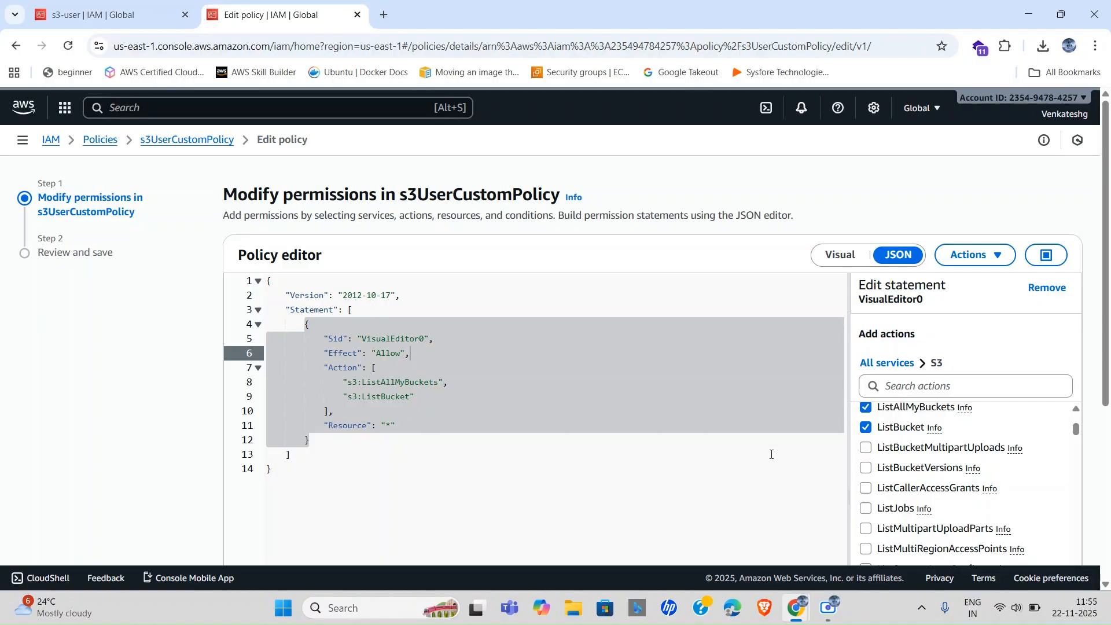
scroll(877, 483, "down", 20)
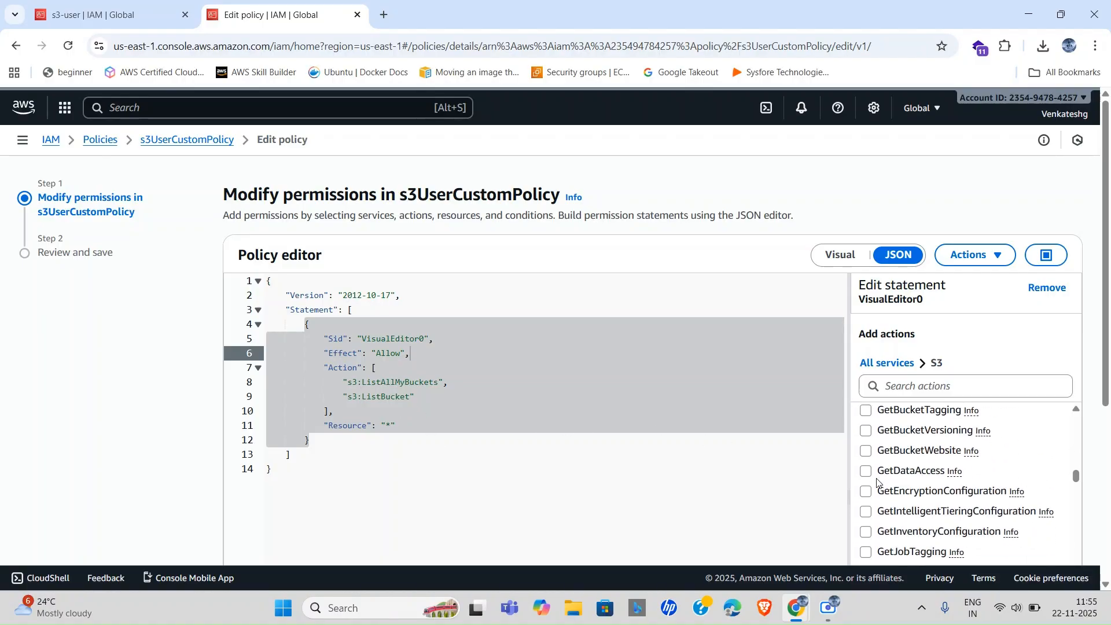
scroll(877, 483, "down", 5)
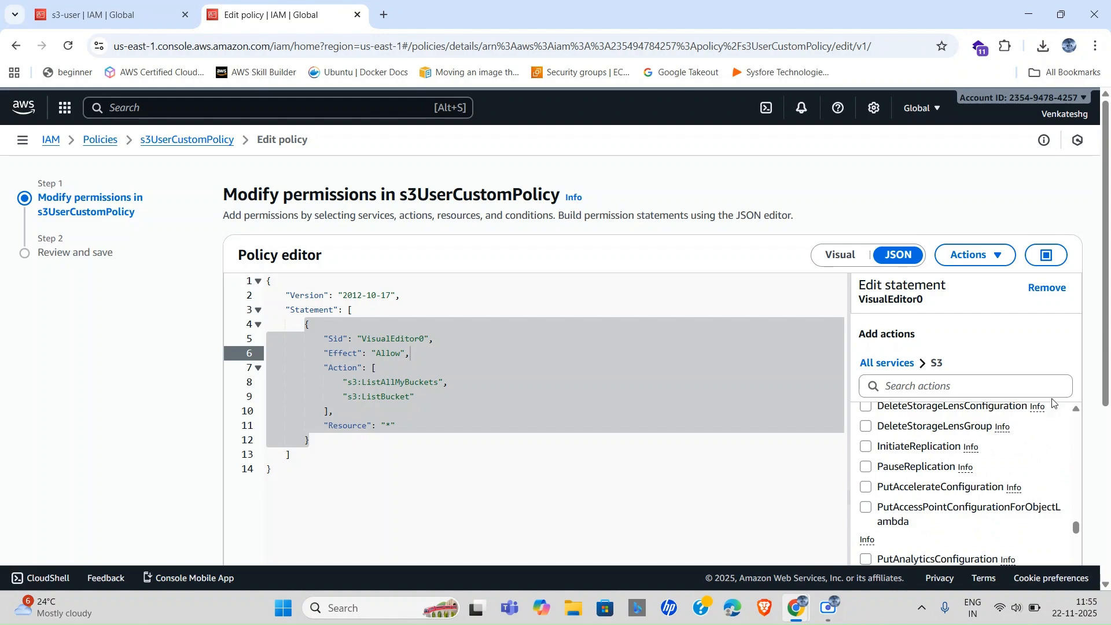
scroll(522, 193, "down", 5)
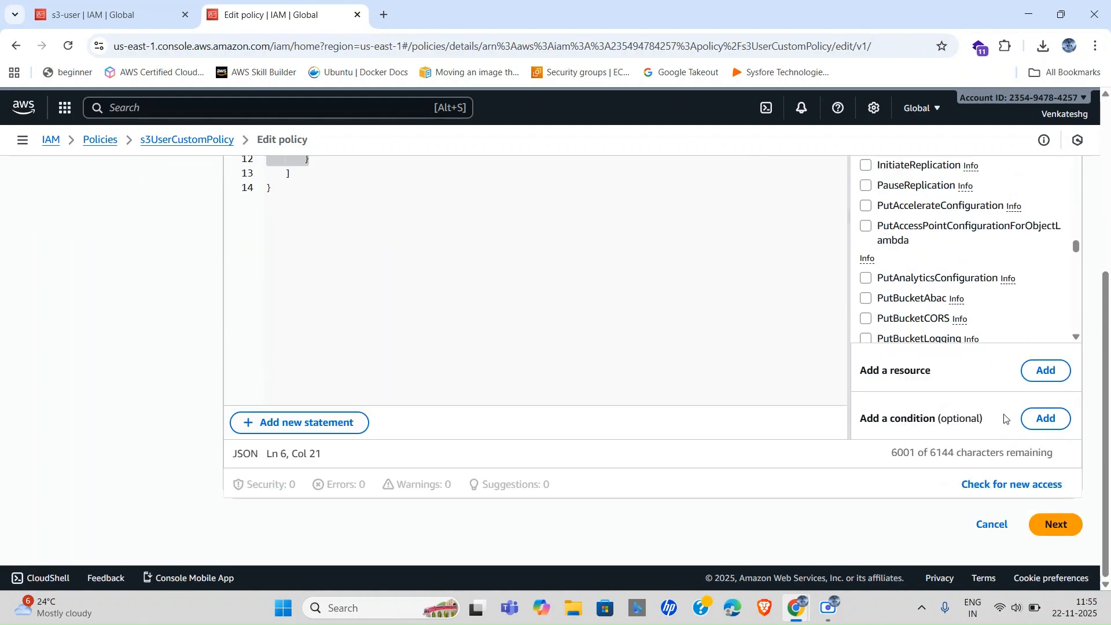
Review and save the s3UserCustomPolicy changes as version 2.
left_click(1047, 531)
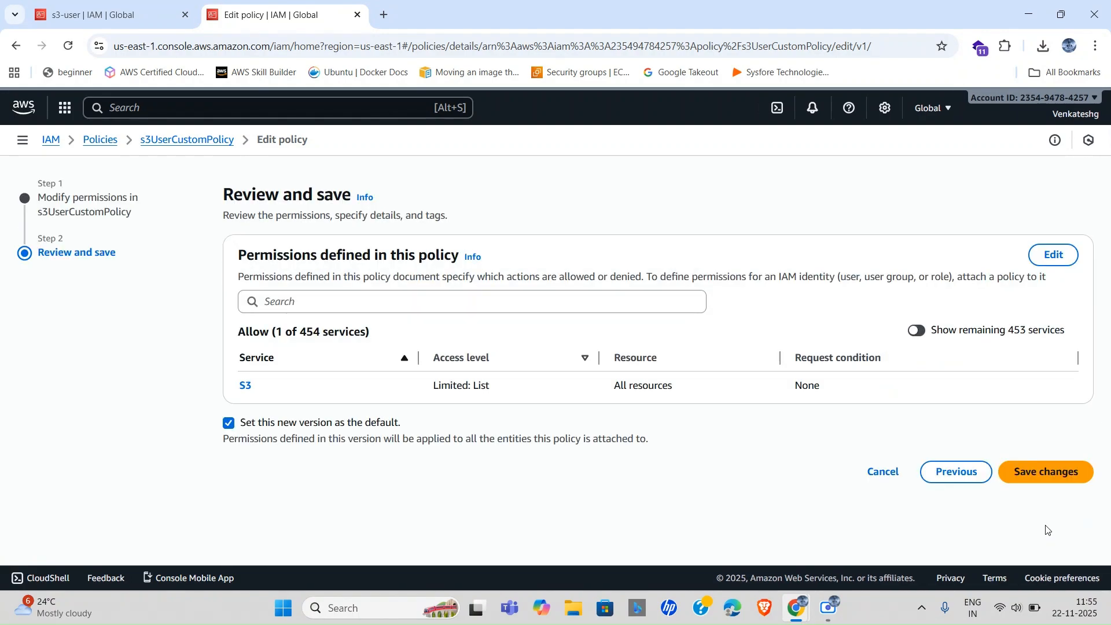
left_click(1034, 473)
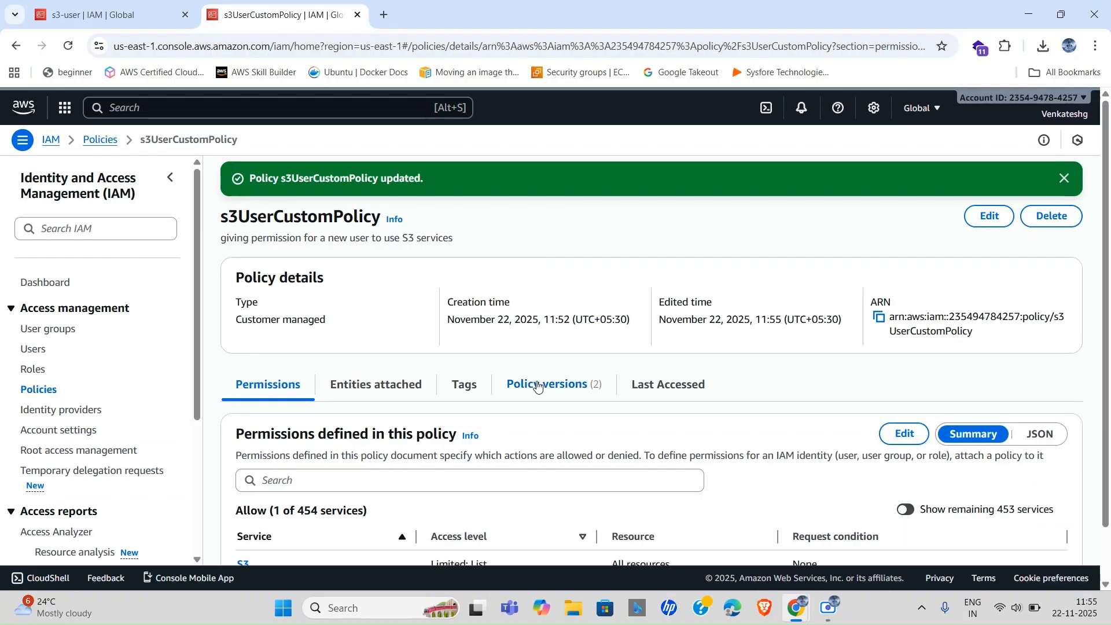
scroll(538, 393, "down", 1)
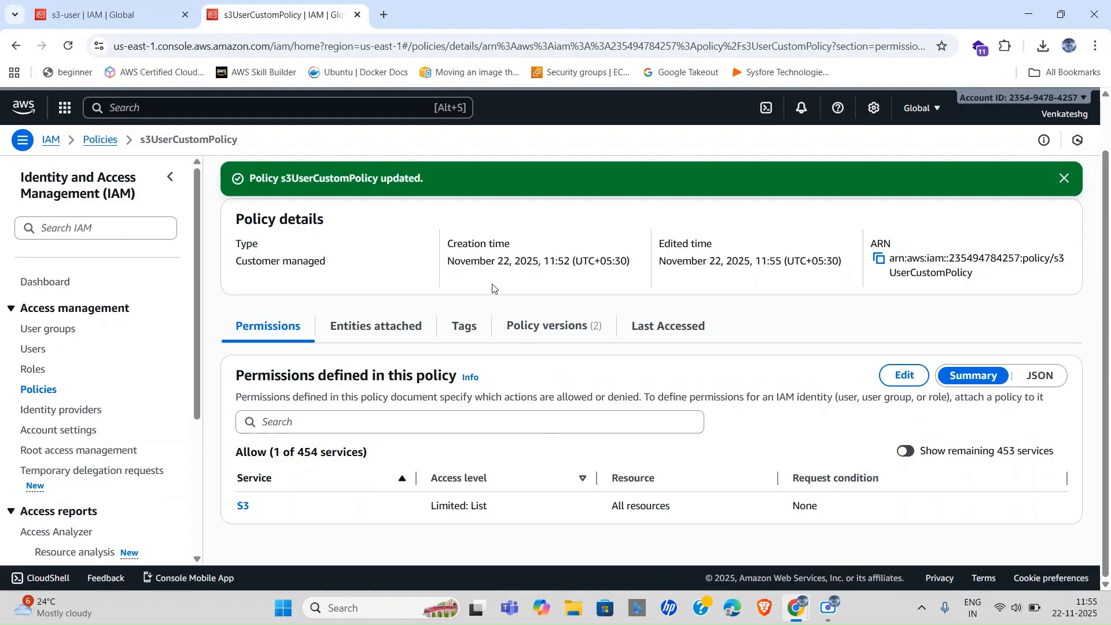
Reload the mynewbucketnum1 page in the incognito s3-user window.
key("alt+Tab")
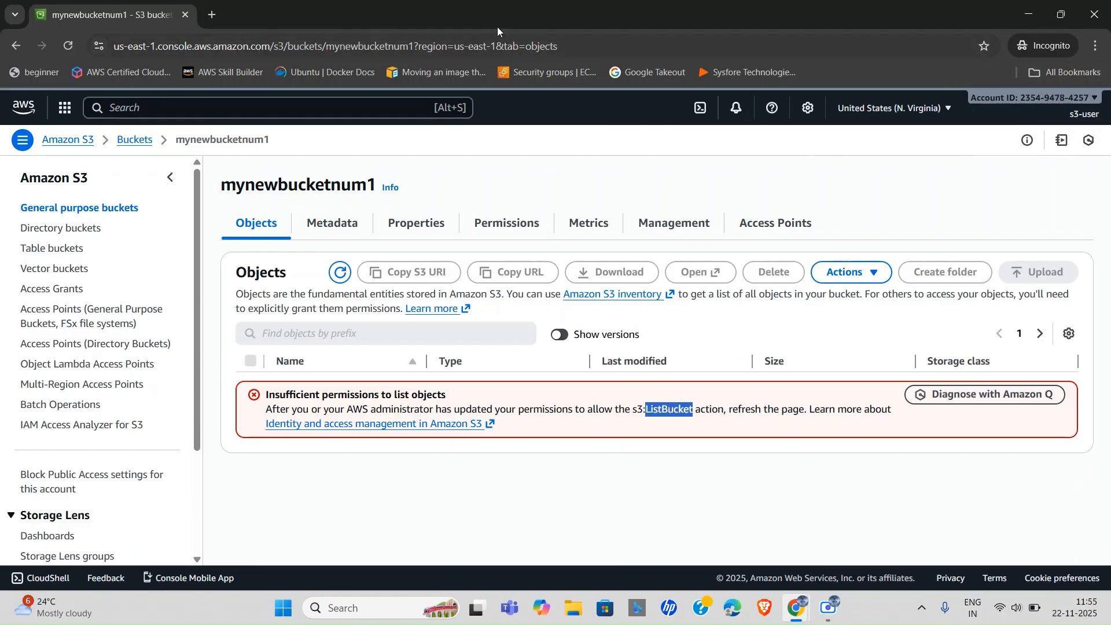
left_click(585, 46)
key("Right")
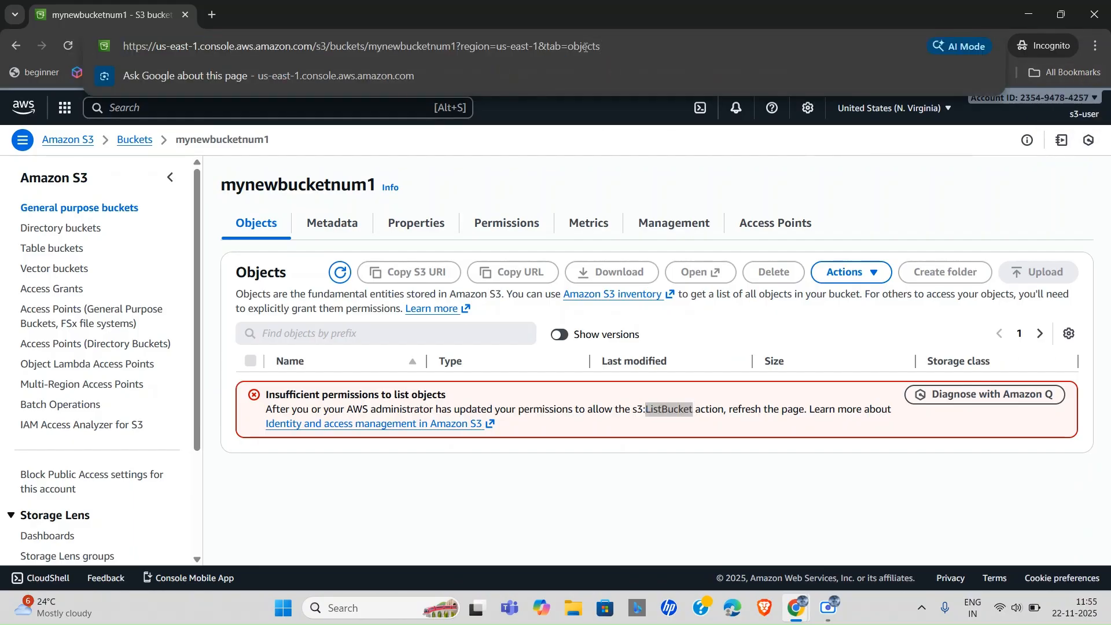
key("Return")
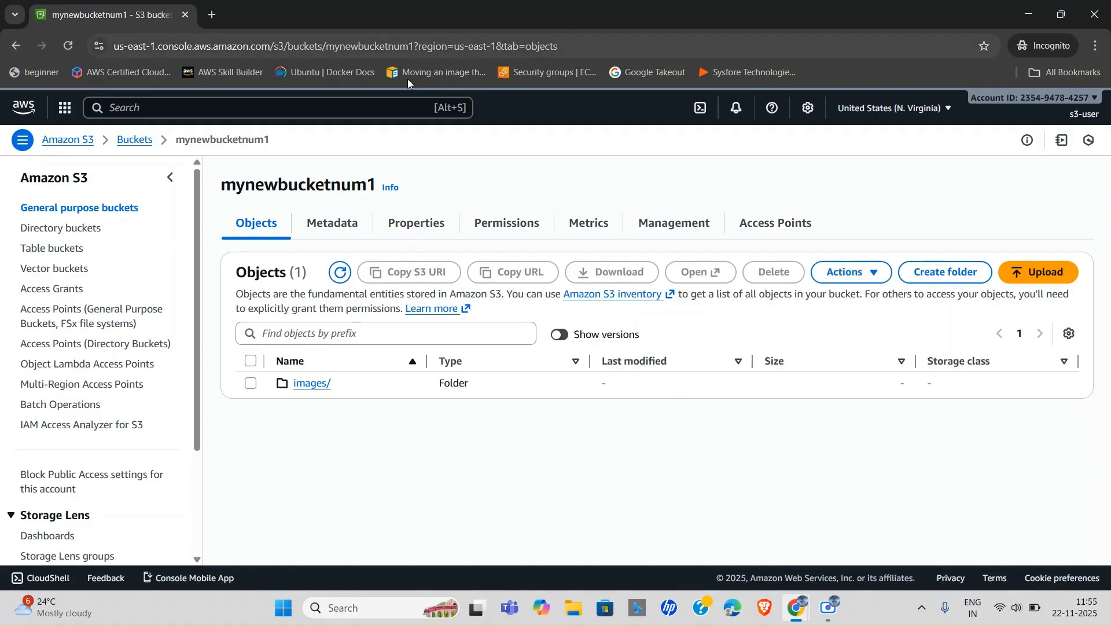
Open images/blazer.jpg's details and copy its Object URL.
left_click(312, 384)
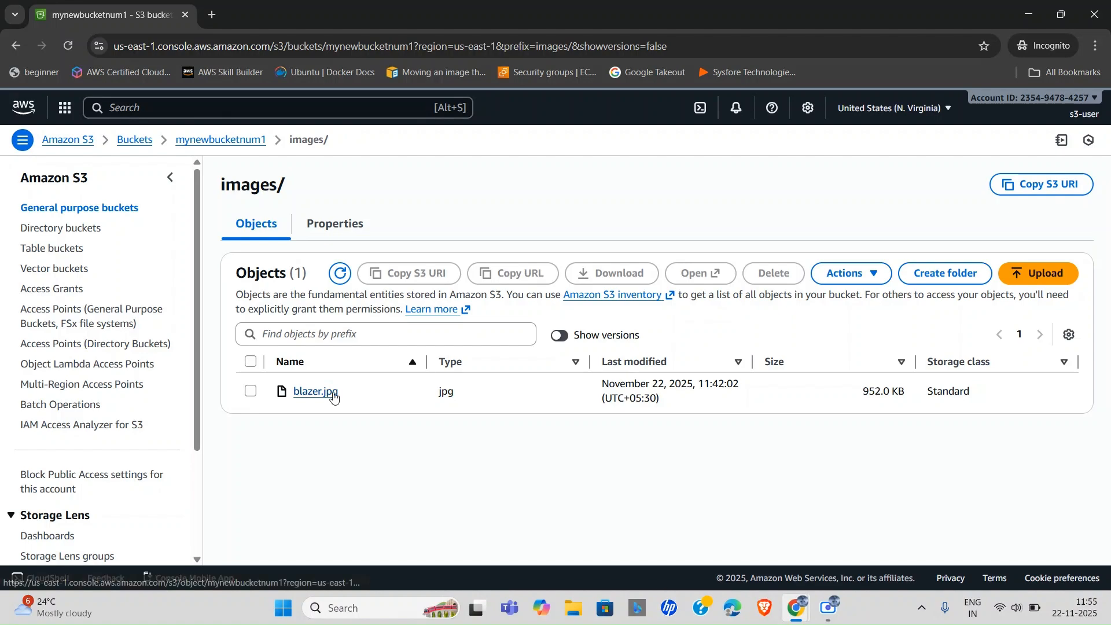
left_click(330, 393)
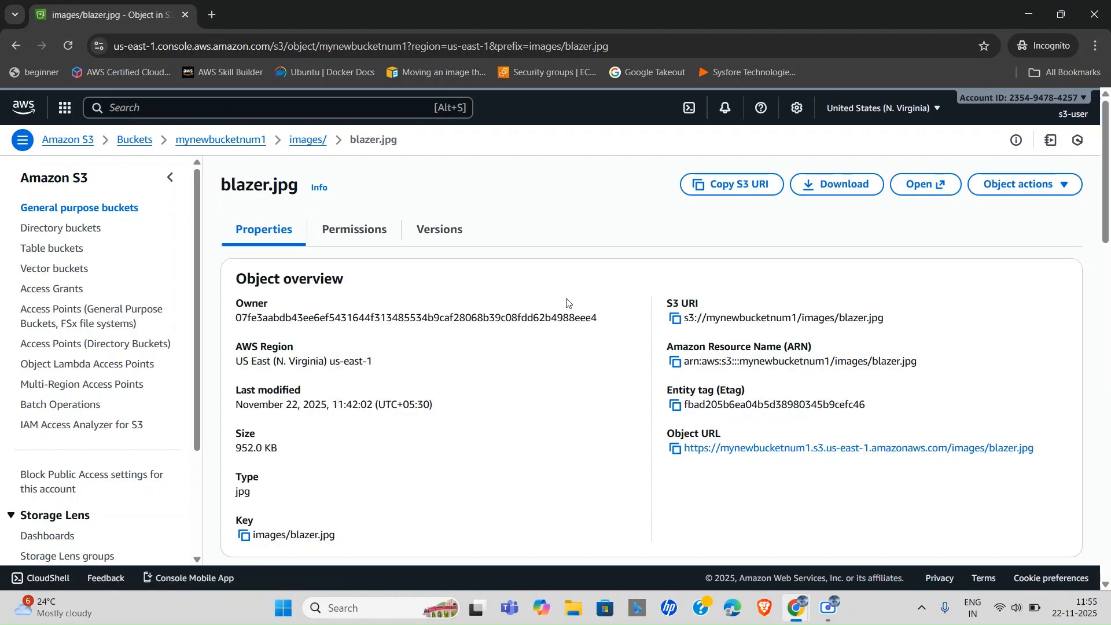
left_click(675, 452)
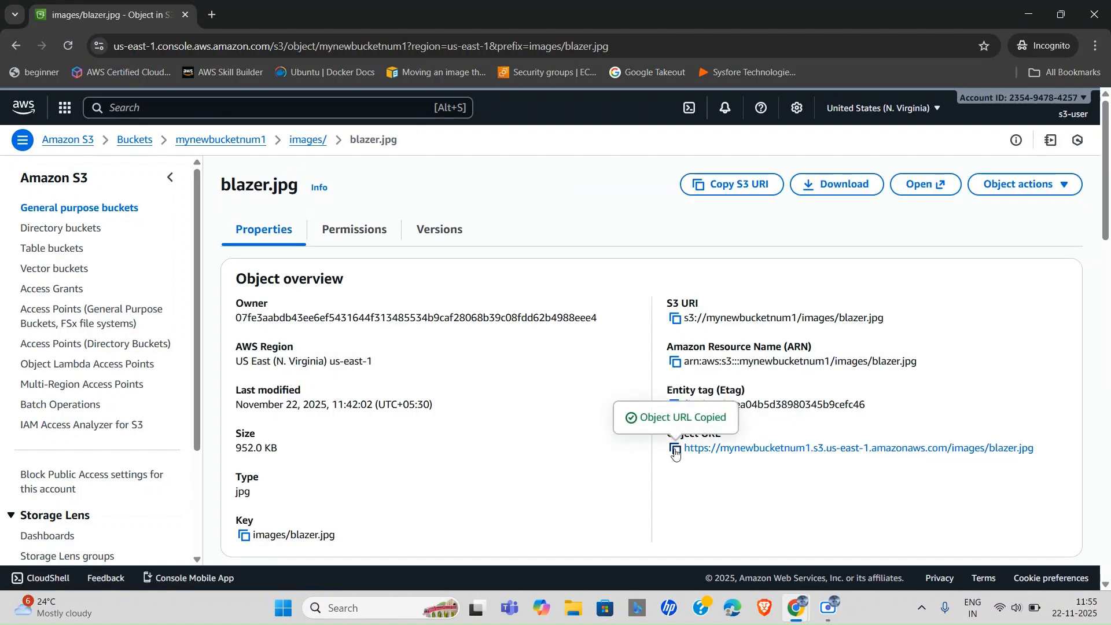
View the blazer image in a new tab via the pasted URL and again via Open.
left_click(212, 18)
key("ctrl+v")
key("Return")
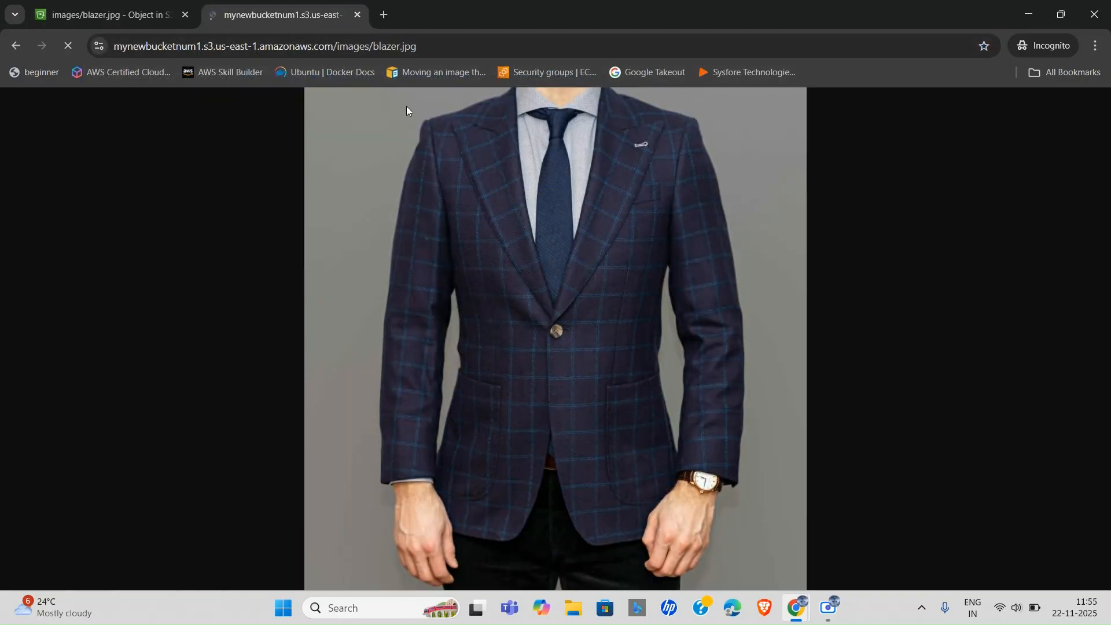
left_click(133, 8)
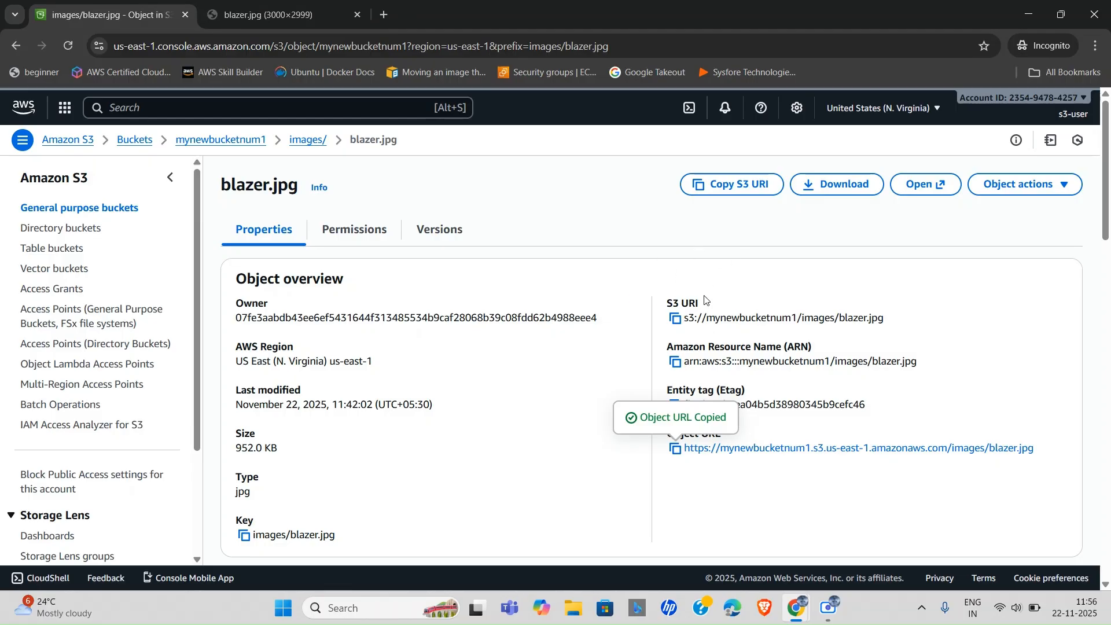
left_click(936, 185)
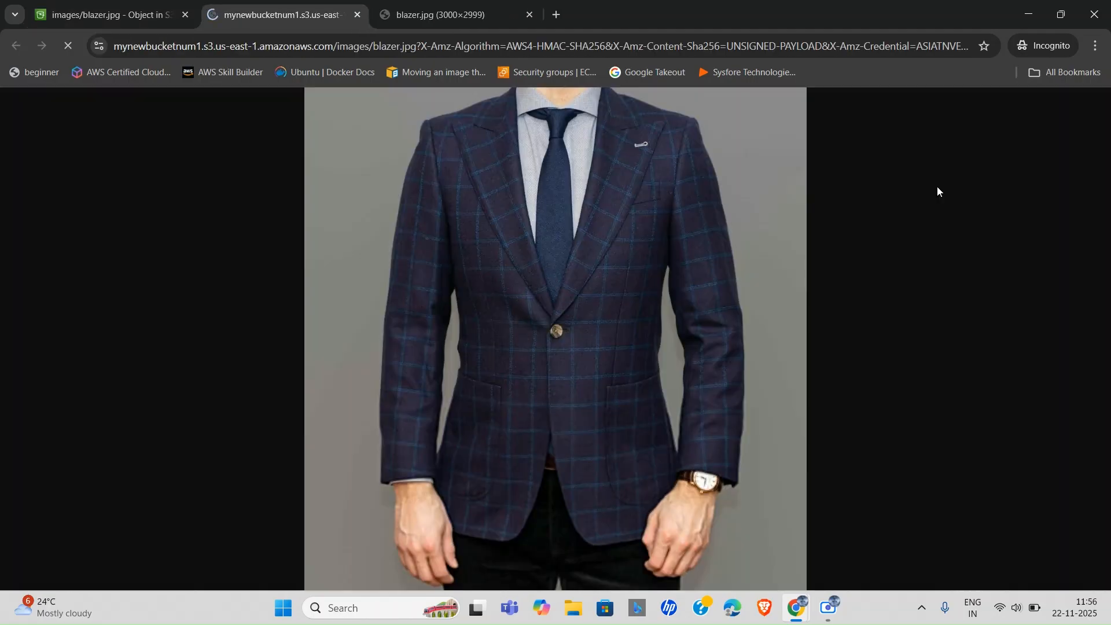
left_click(145, 5)
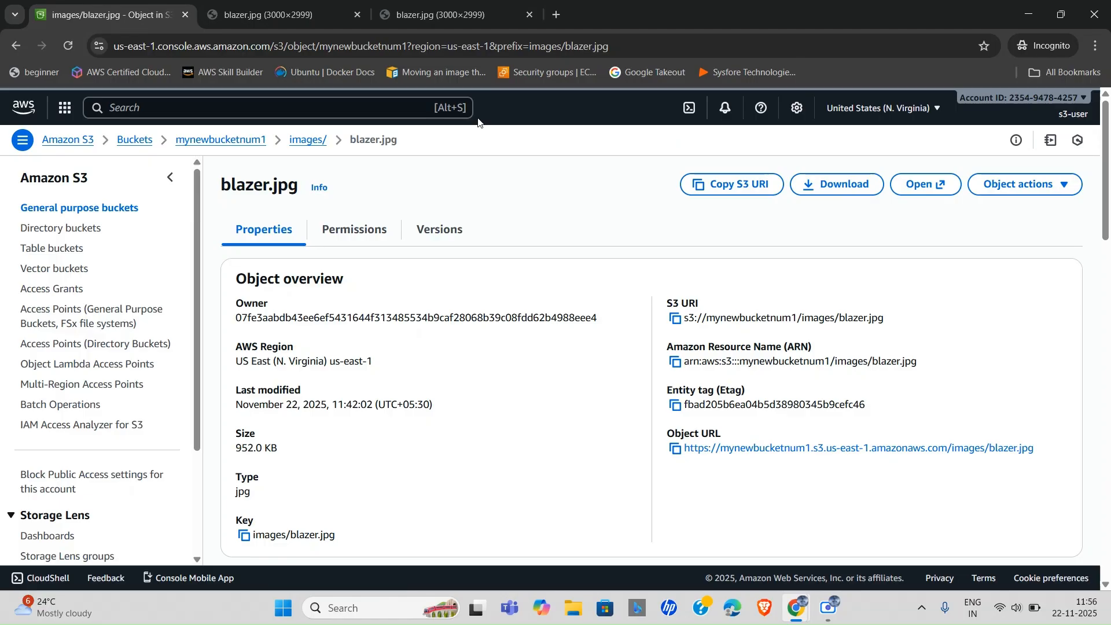
Back in images/, add strategic.png from the Weam folder to the upload list.
left_click(296, 144)
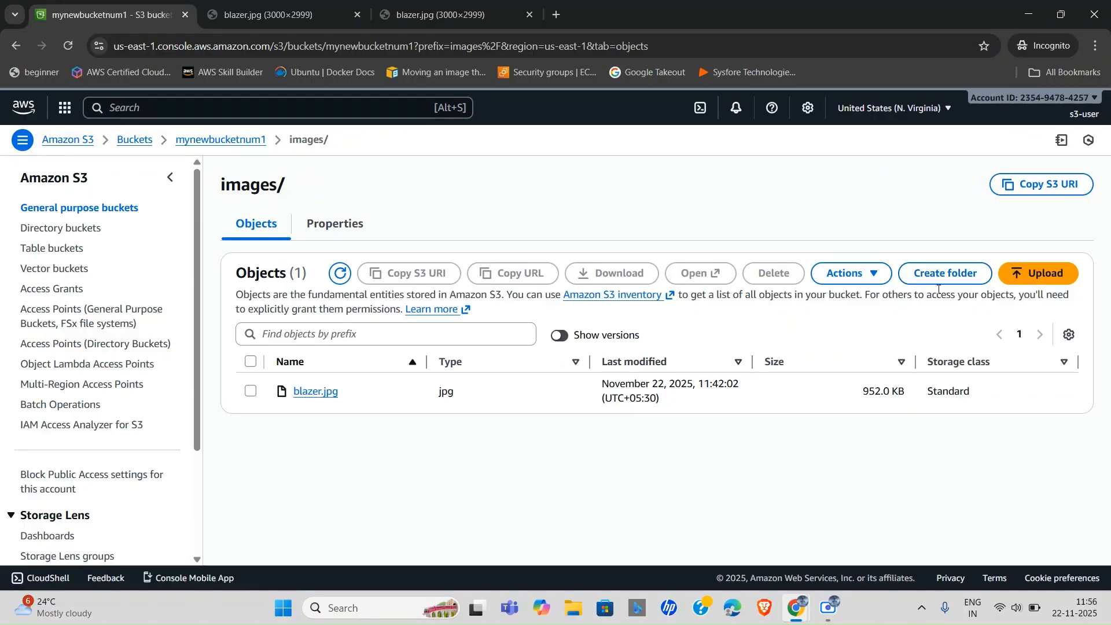
left_click(1022, 279)
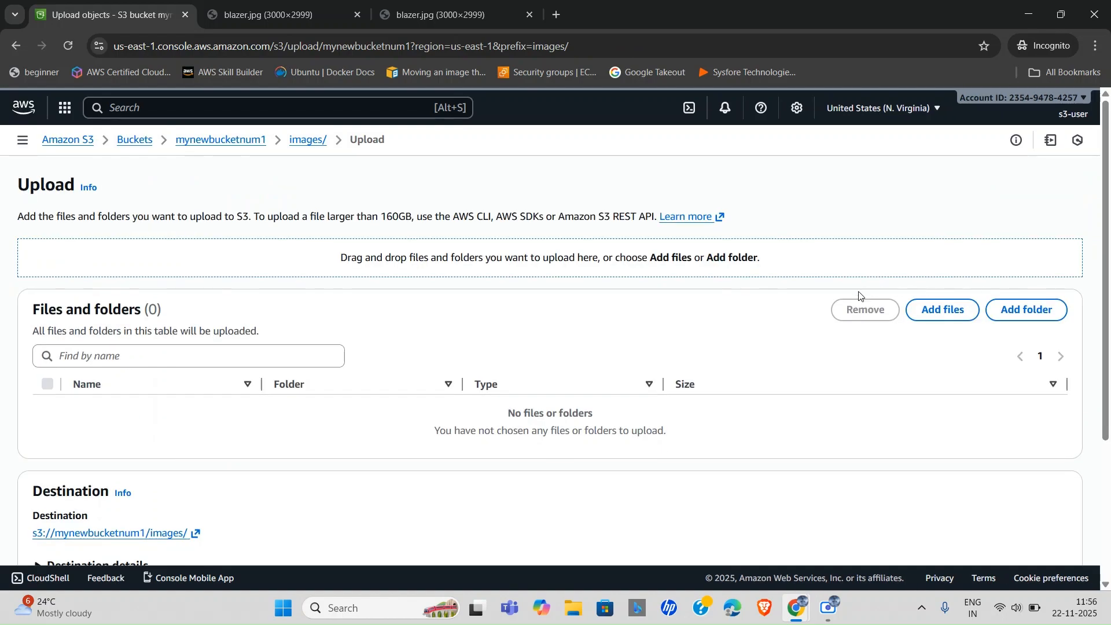
left_click(941, 317)
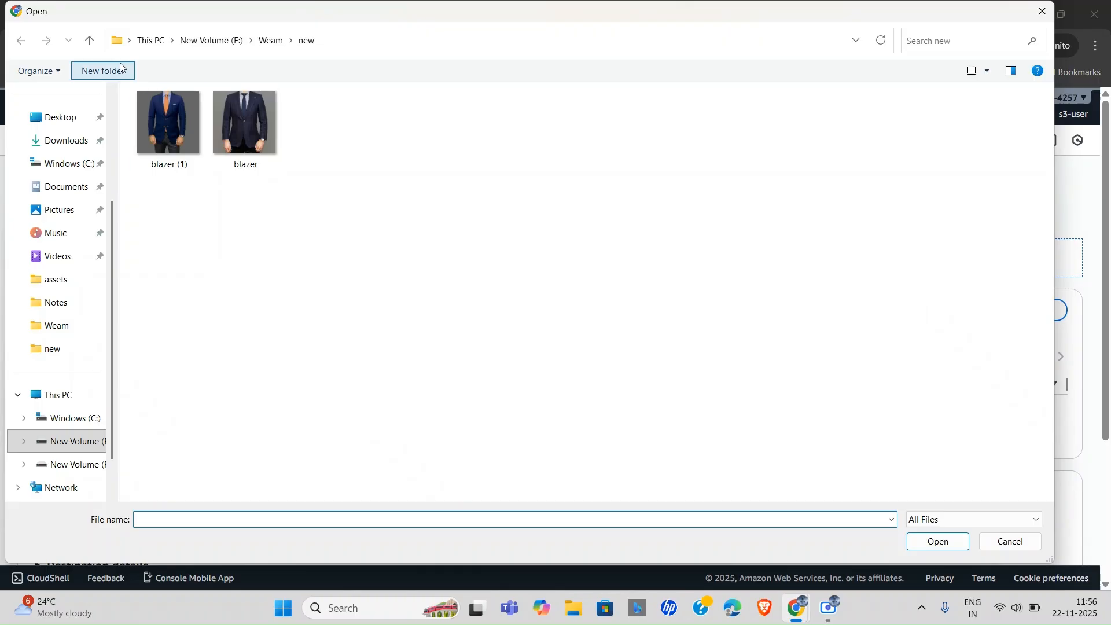
left_click(89, 41)
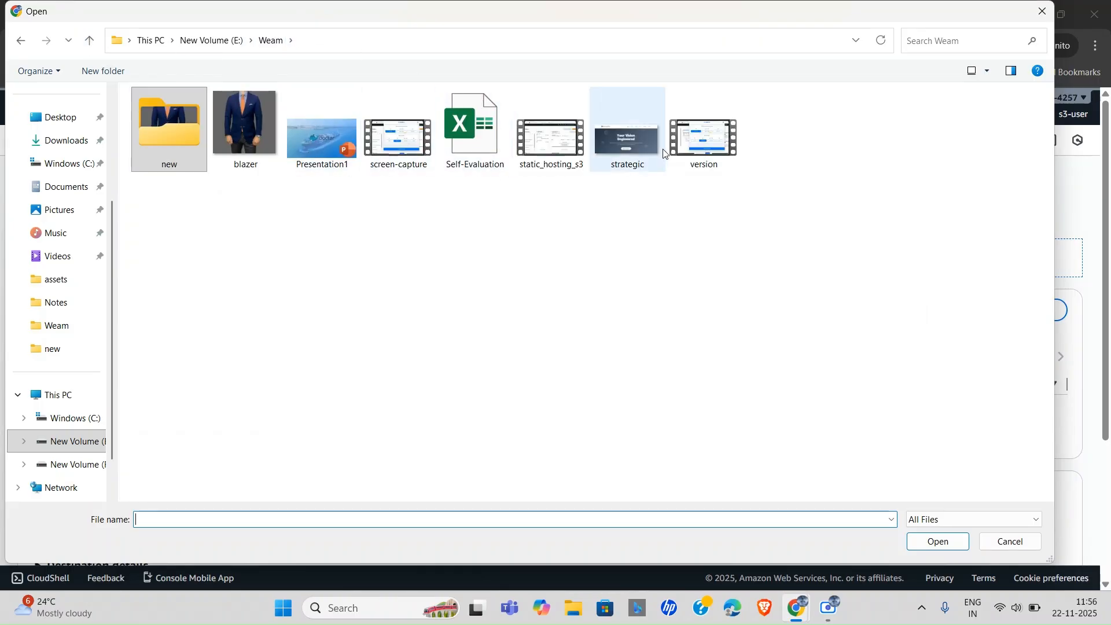
left_click(638, 141)
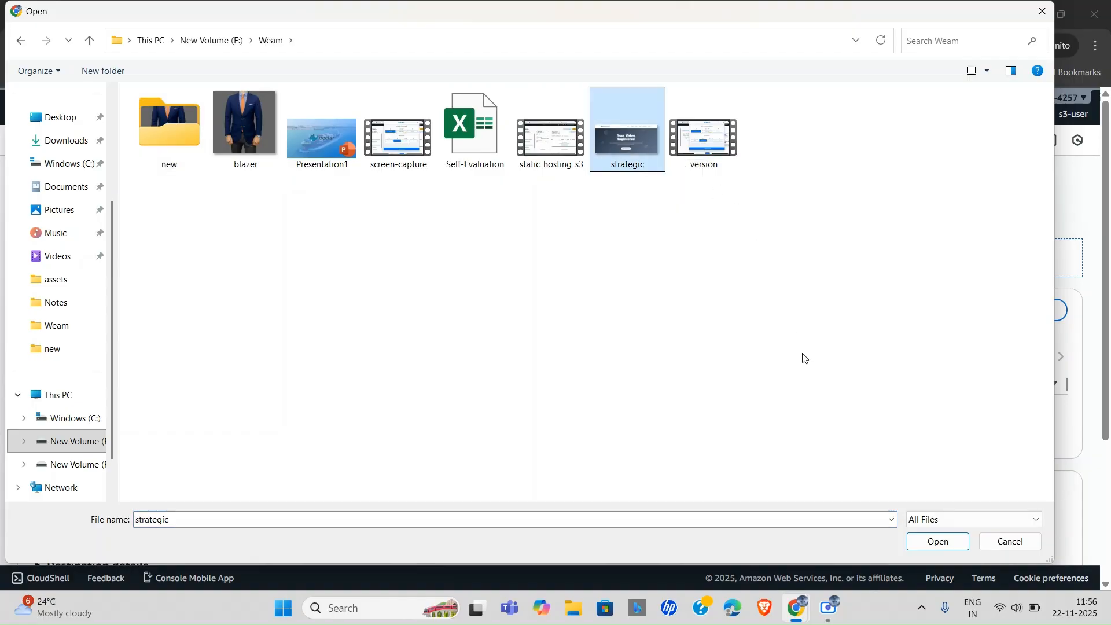
left_click(938, 542)
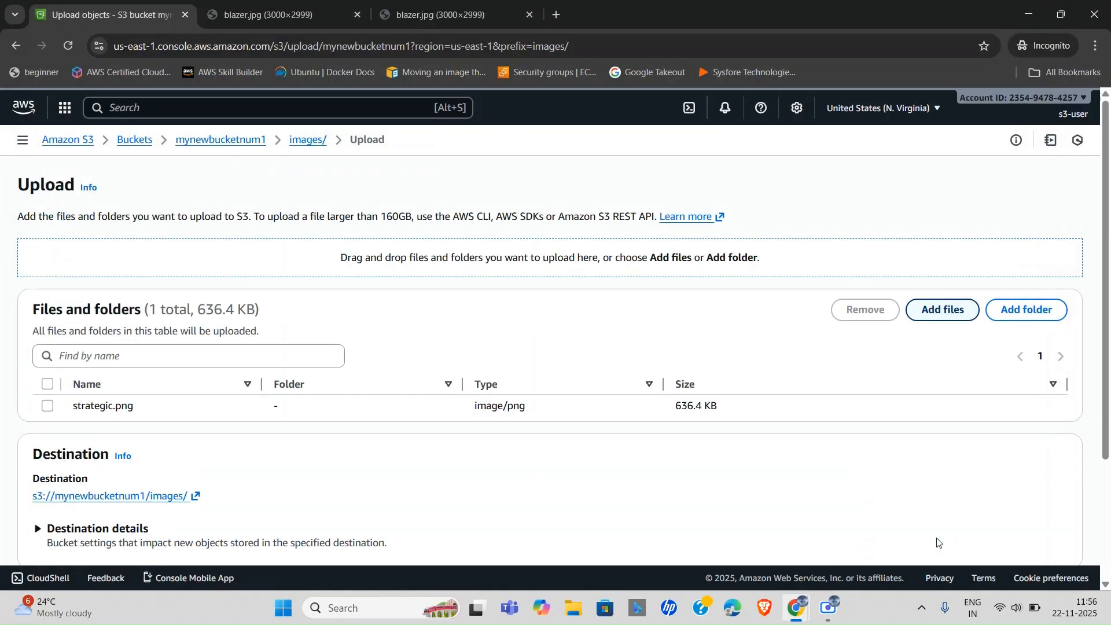
scroll(448, 461, "down", 2)
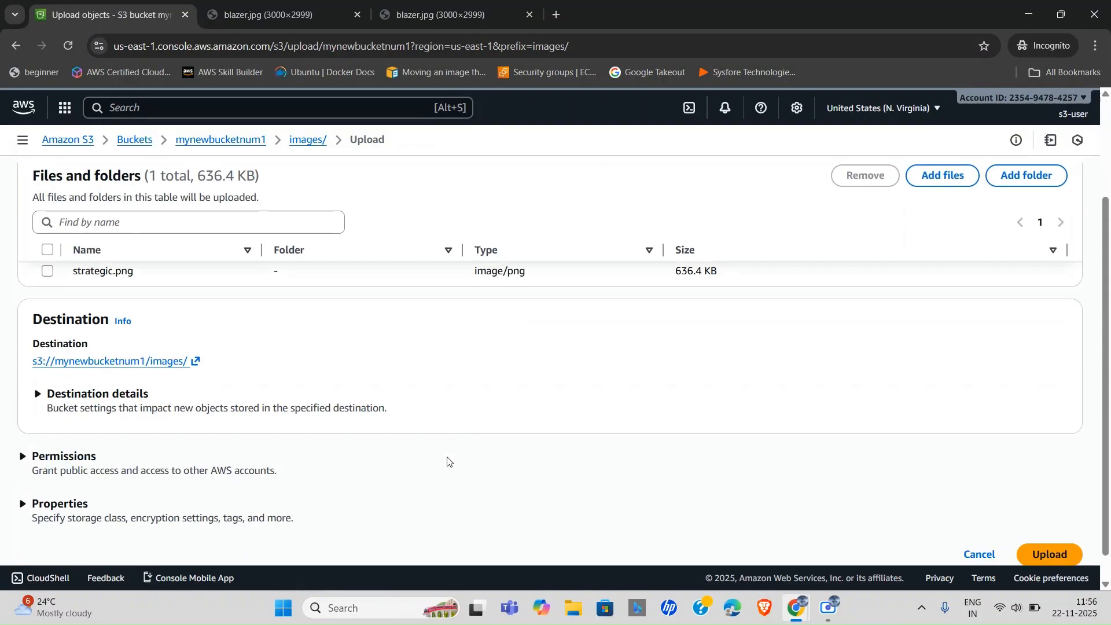
scroll(448, 463, "up", 2)
scroll(449, 463, "down", 2)
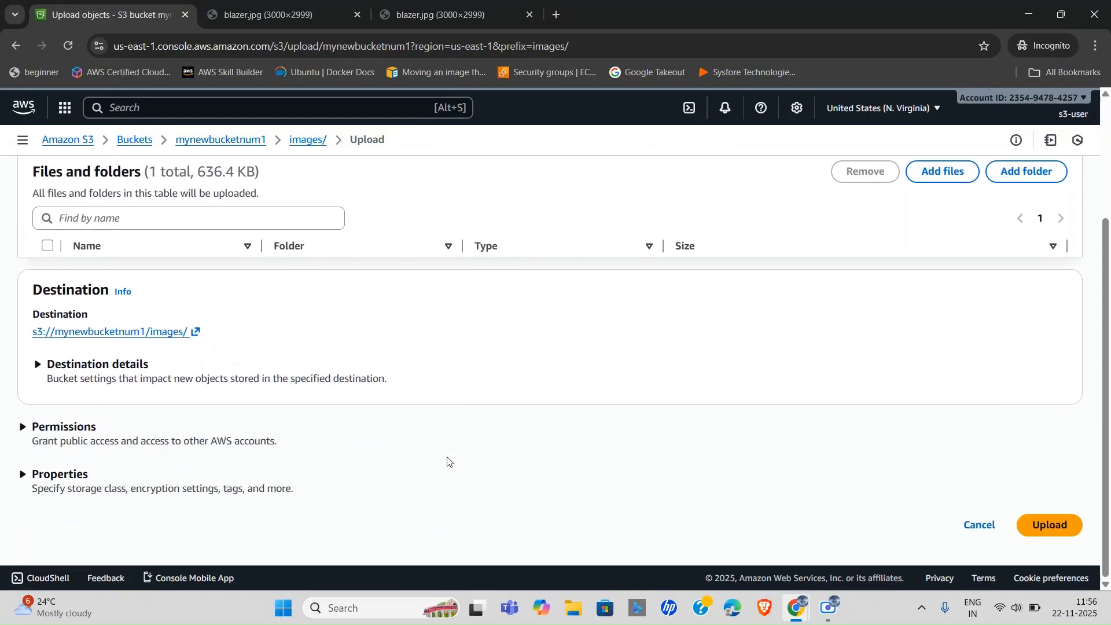
Attempt the strategic.png upload, which fails with Access denied, then close its status.
left_click(1054, 525)
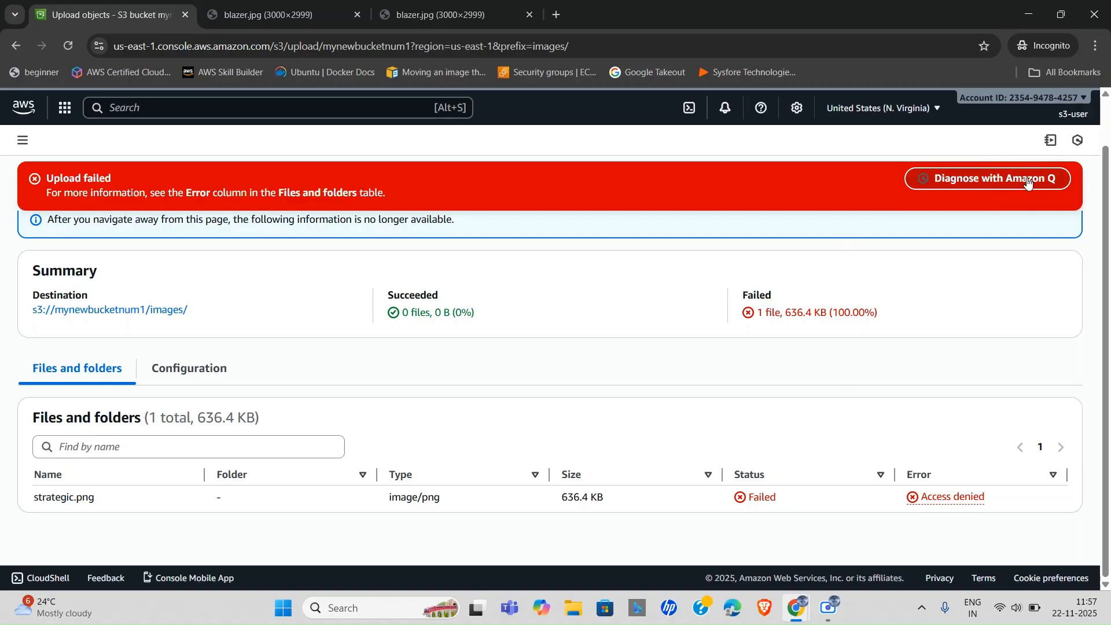
scroll(858, 307, "up", 1)
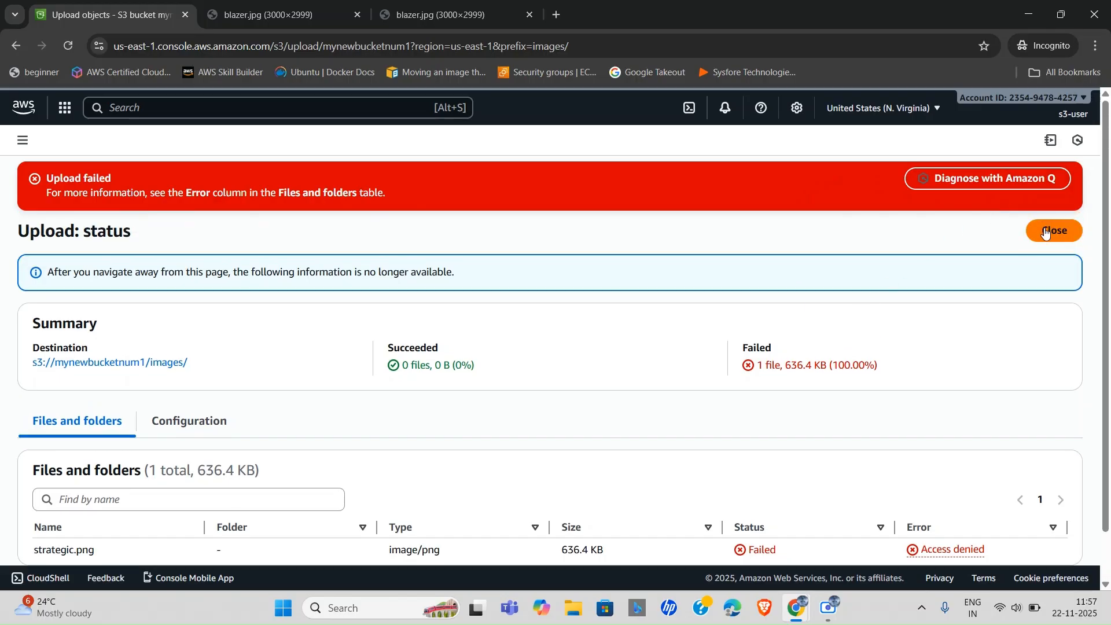
scroll(729, 361, "down", 1)
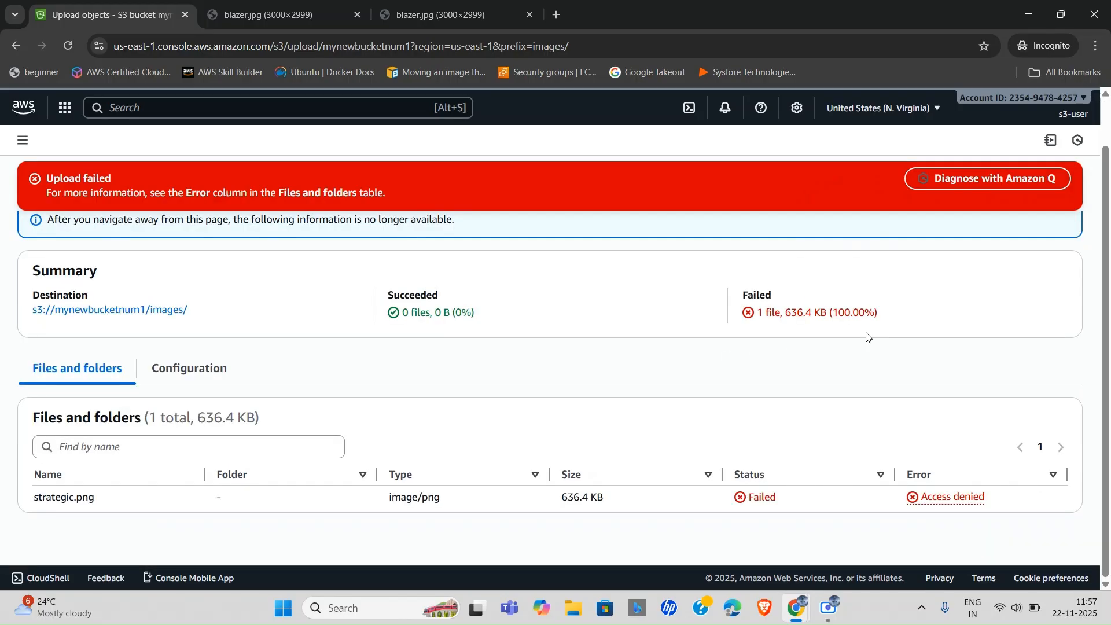
scroll(811, 343, "up", 1)
left_click(1051, 230)
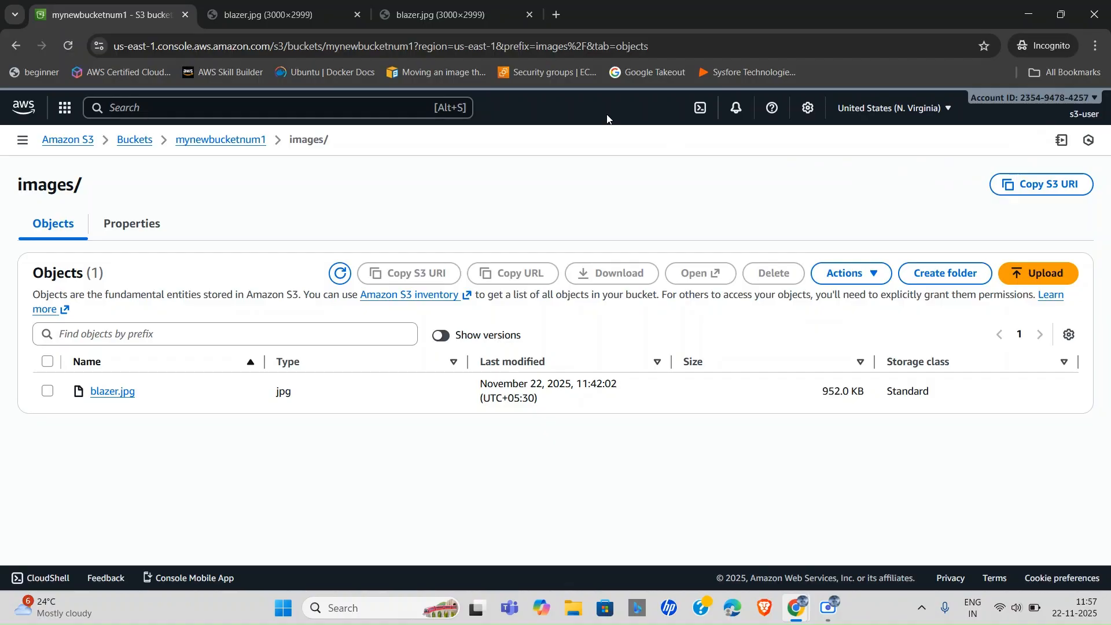
key("alt+Tab")
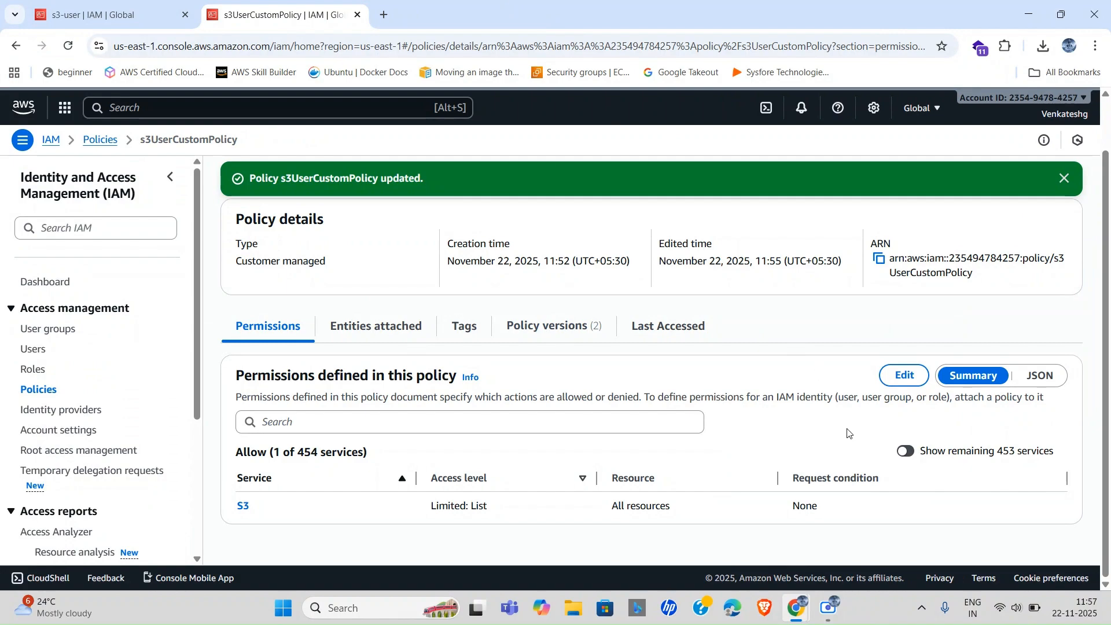
Edit s3UserCustomPolicy to allow the S3 PutObject action, found by searching 'putO'.
left_click(909, 376)
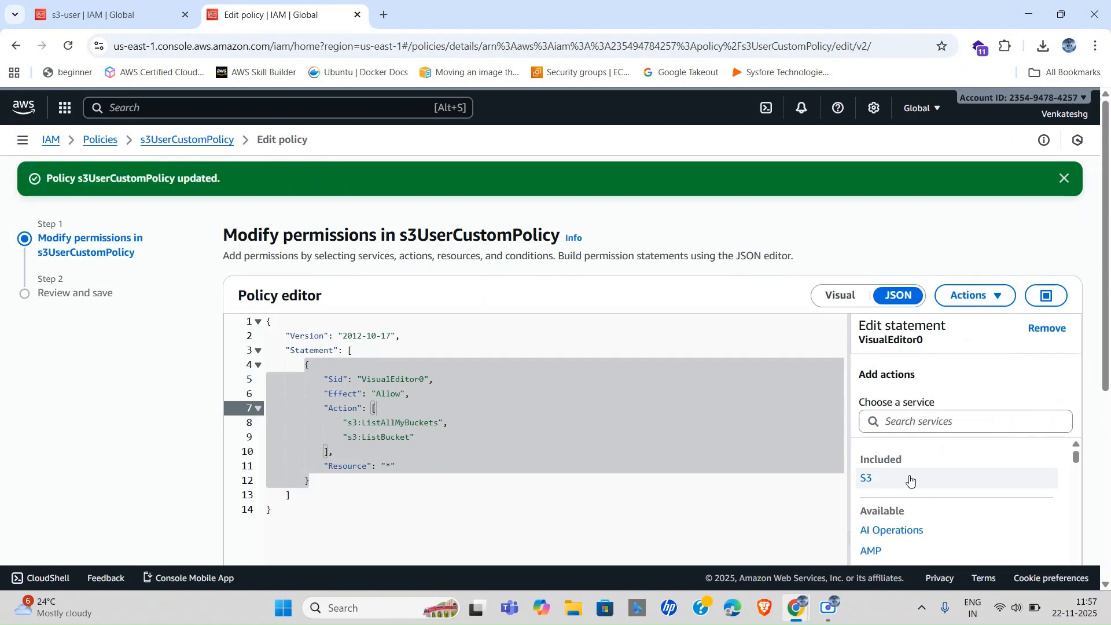
left_click(909, 481)
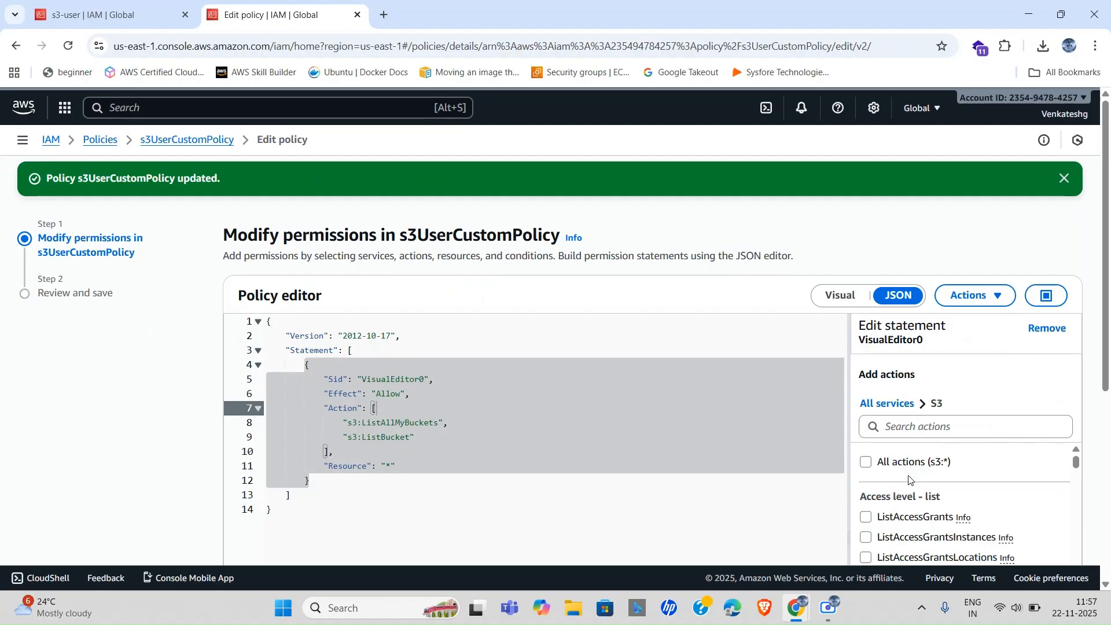
scroll(957, 527, "down", 3)
scroll(958, 527, "down", 5)
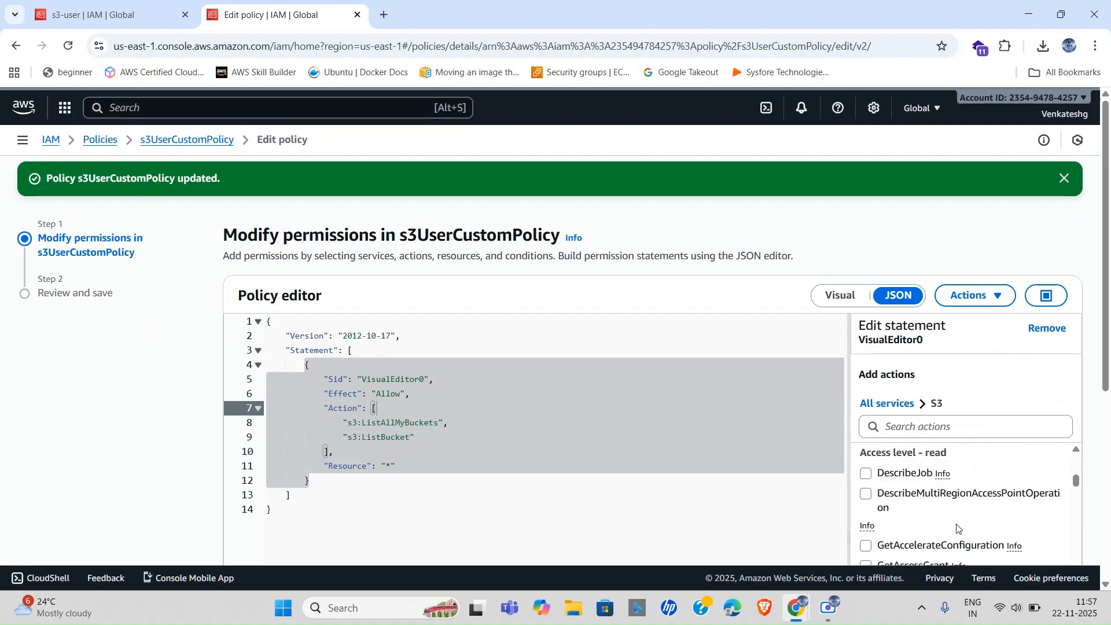
scroll(969, 468, "up", 2)
left_click(918, 430)
type("put")
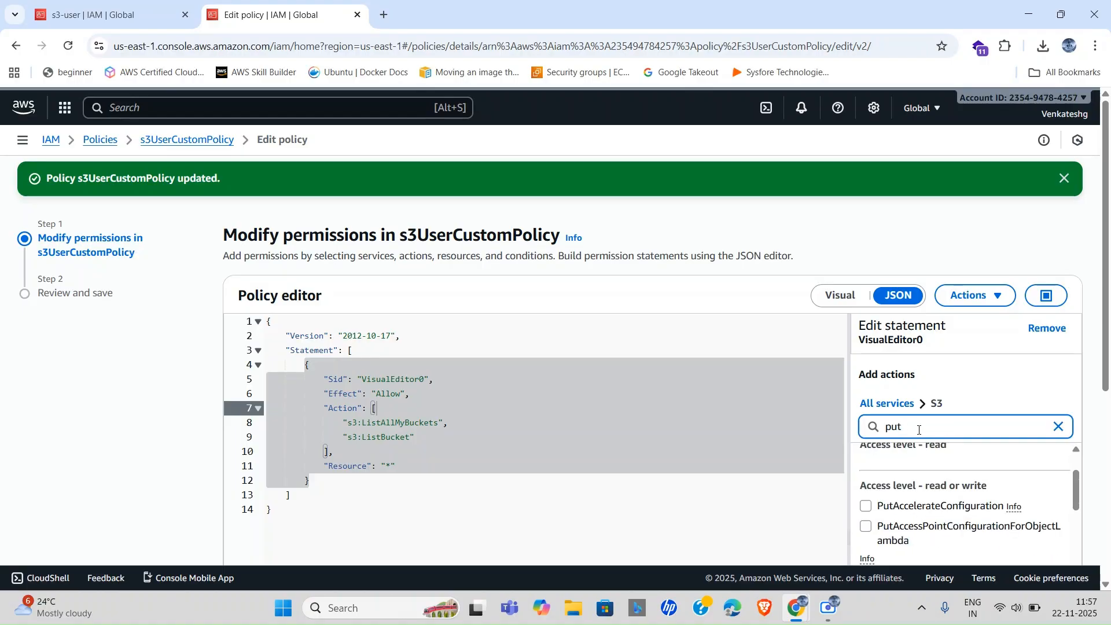
type("O")
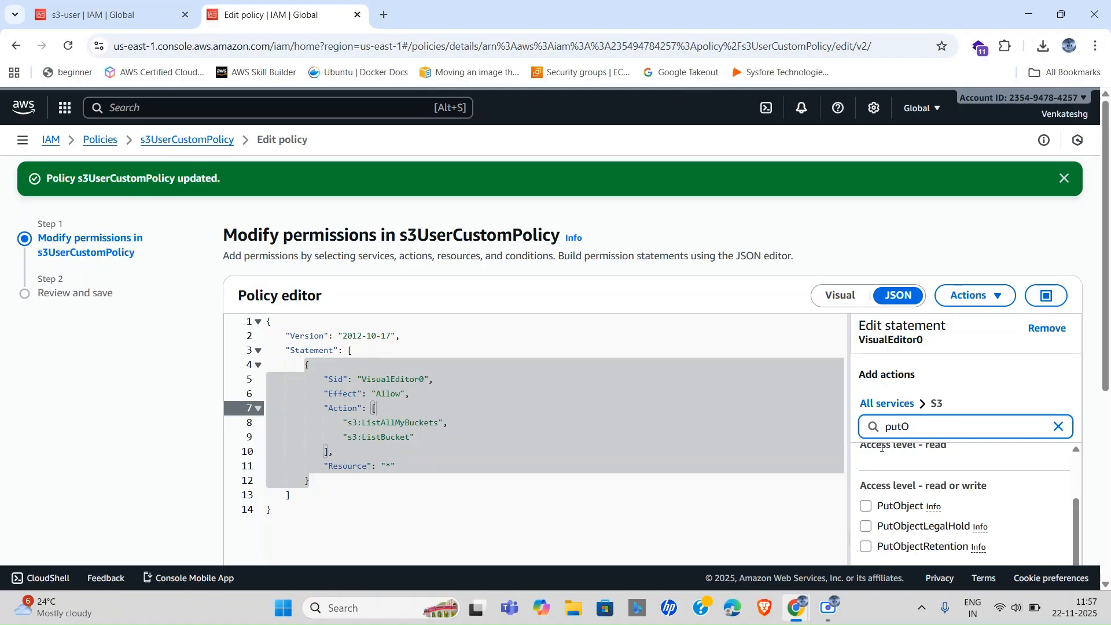
left_click(866, 507)
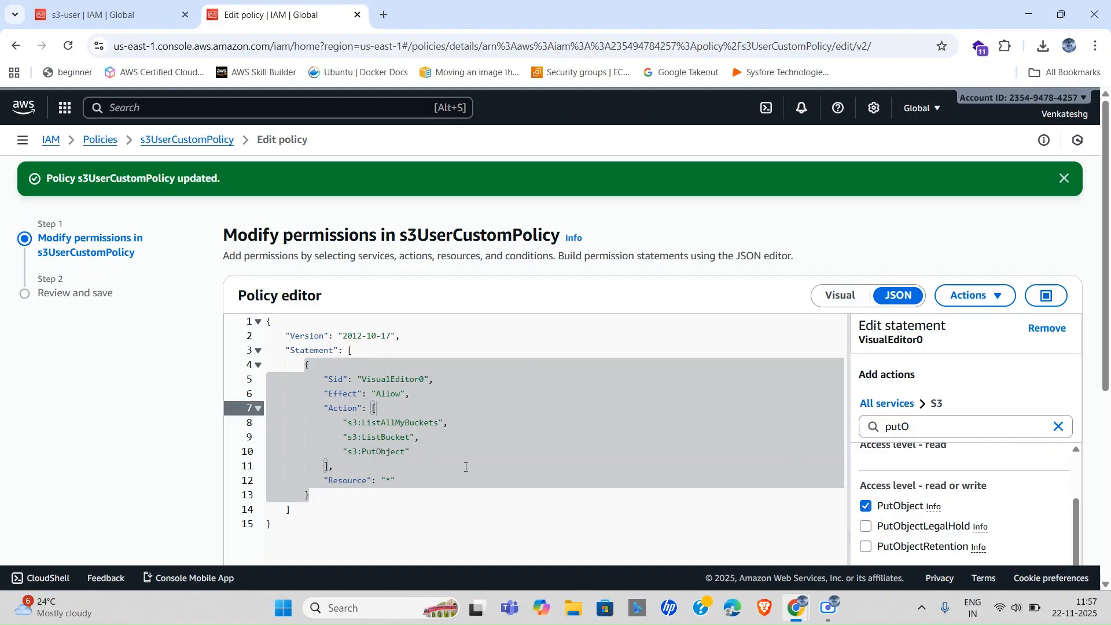
Review and save the policy as version 3, then return to the s3-user session.
scroll(655, 509, "down", 5)
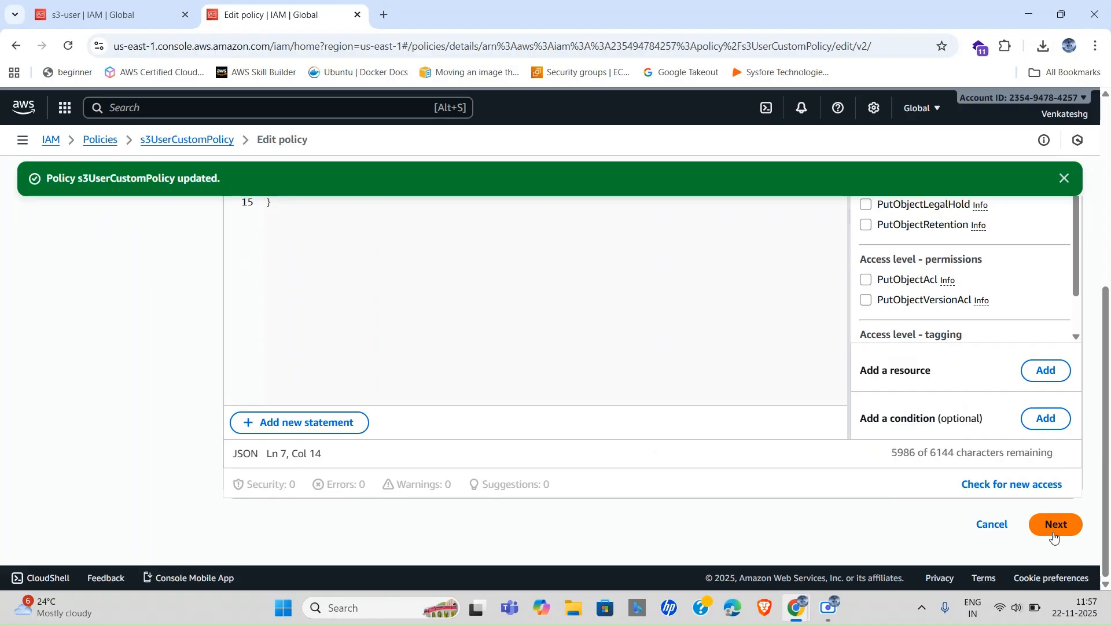
left_click(1054, 537)
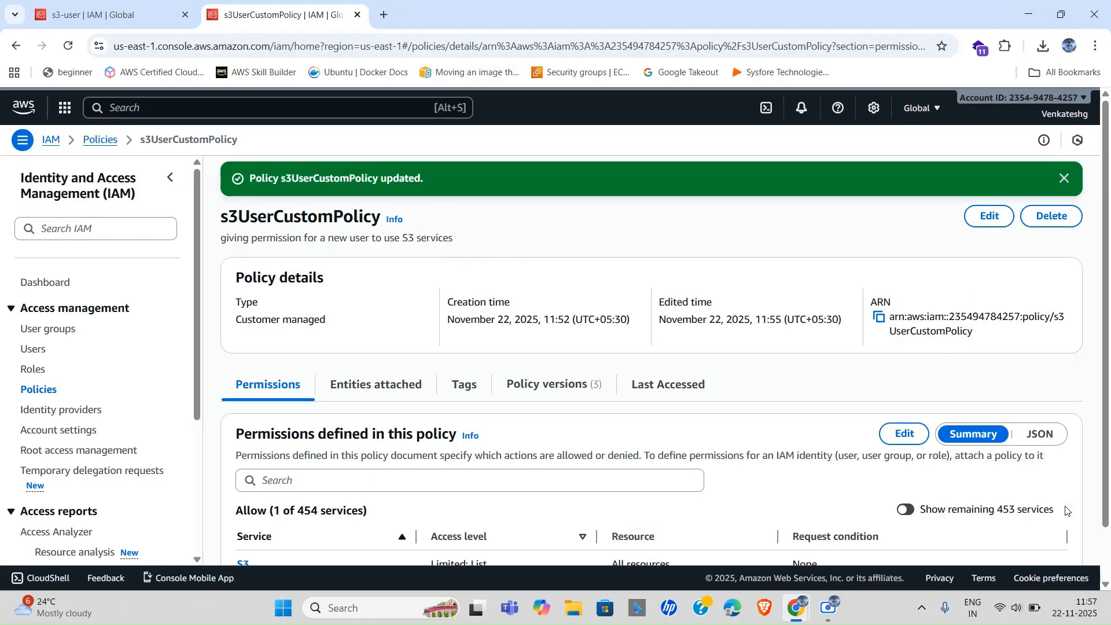
scroll(491, 449, "down", 1)
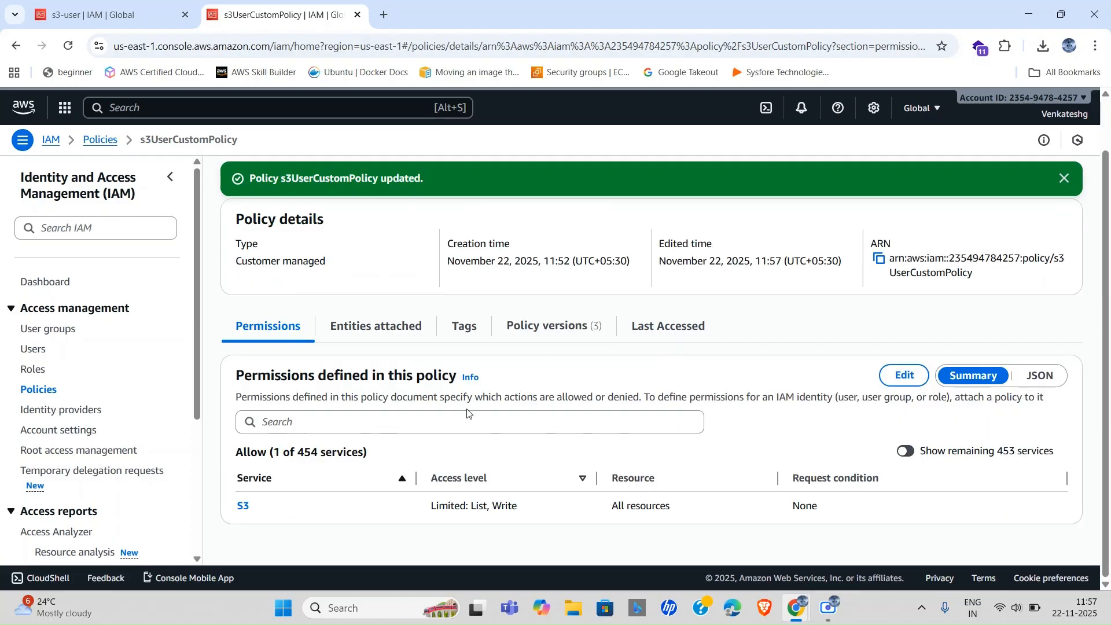
scroll(488, 413, "up", 1)
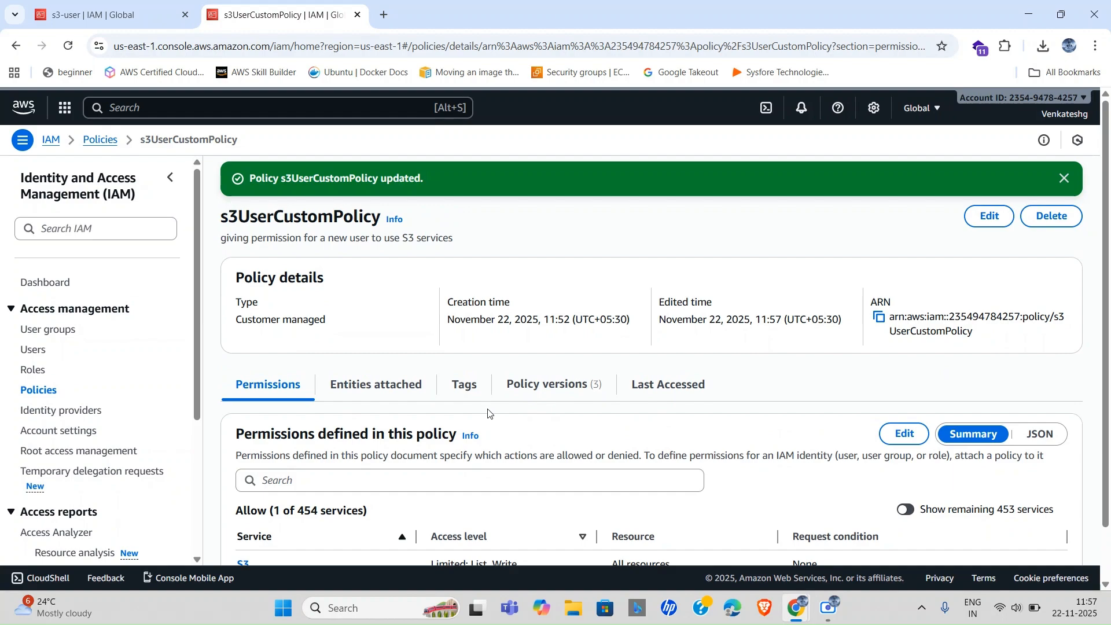
key("alt+Tab")
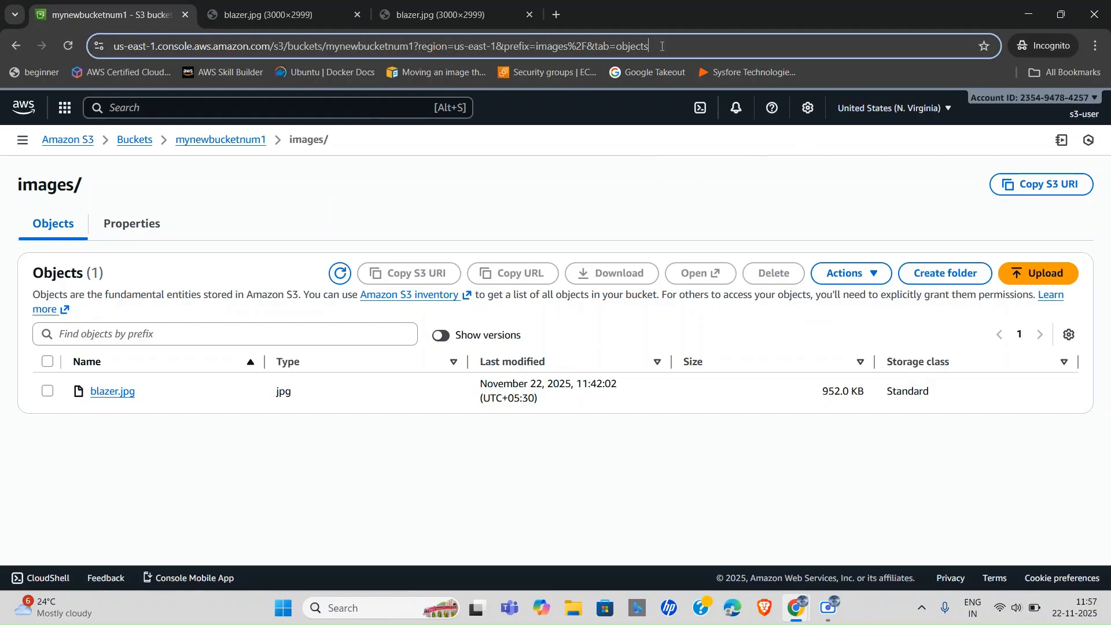
Reload the images/ folder page so the updated bucket policy applies.
left_click(661, 46)
key("End")
key("Return")
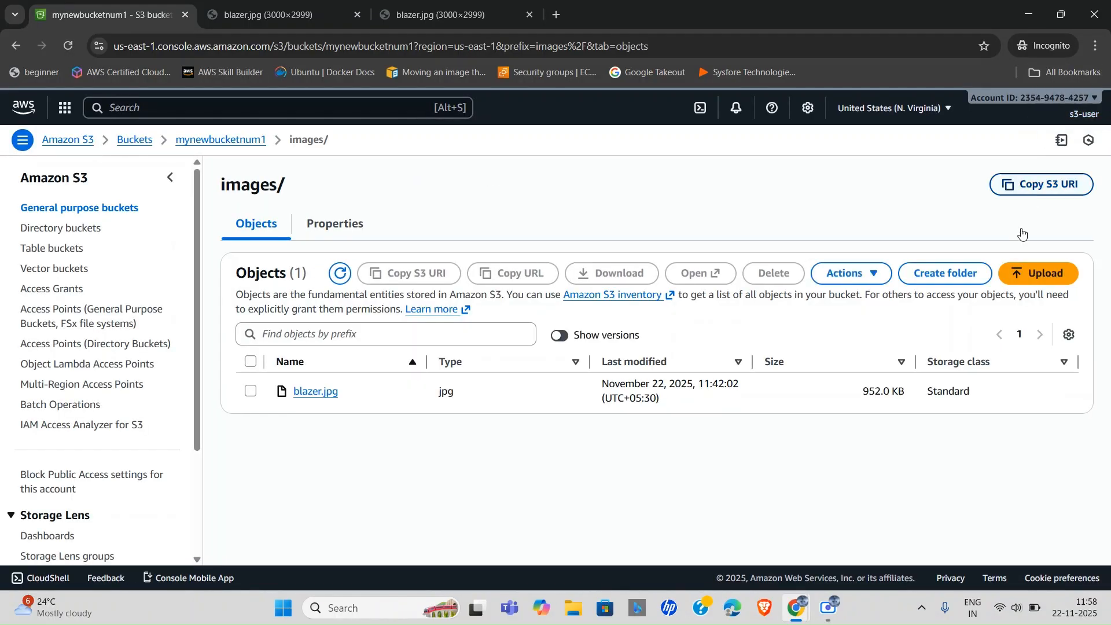
Upload strategic.png into the images/ folder and return to its object list.
left_click(1038, 285)
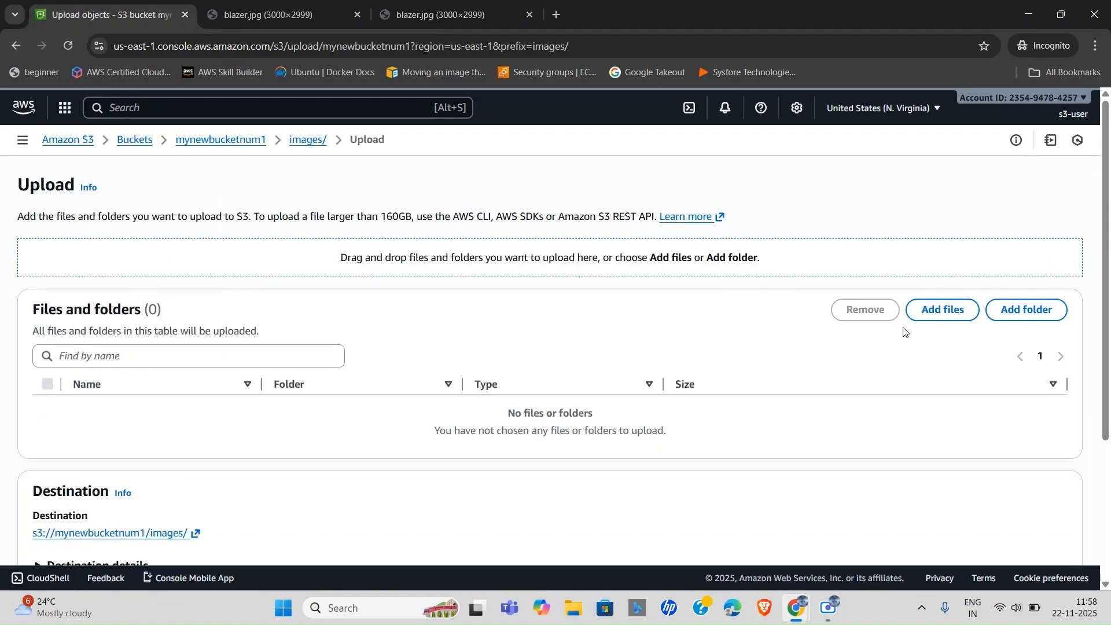
left_click(946, 311)
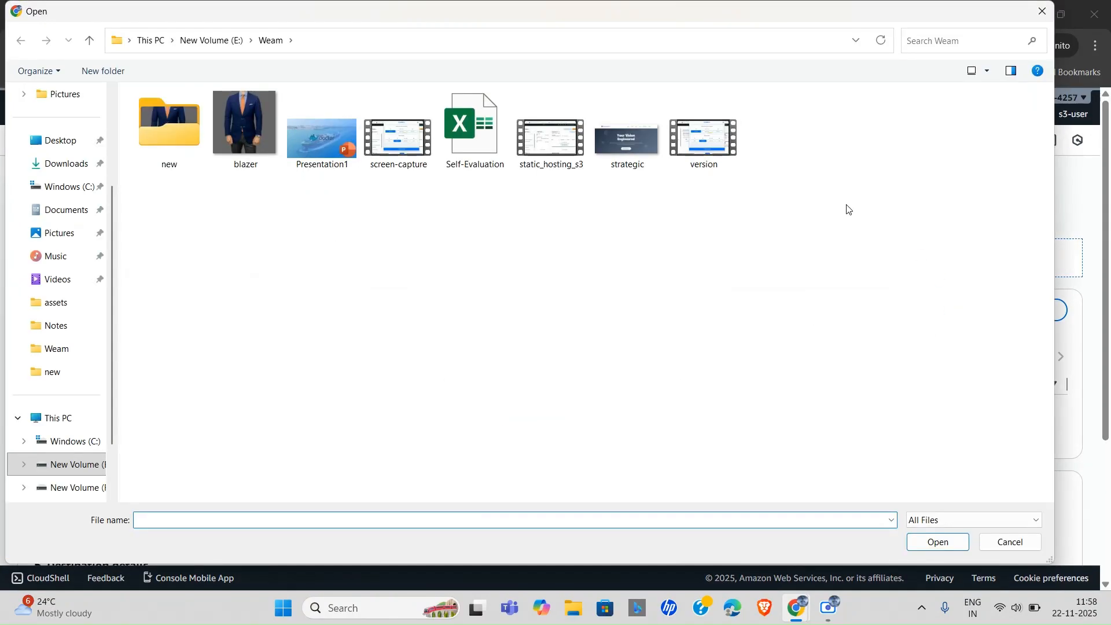
left_click(612, 149)
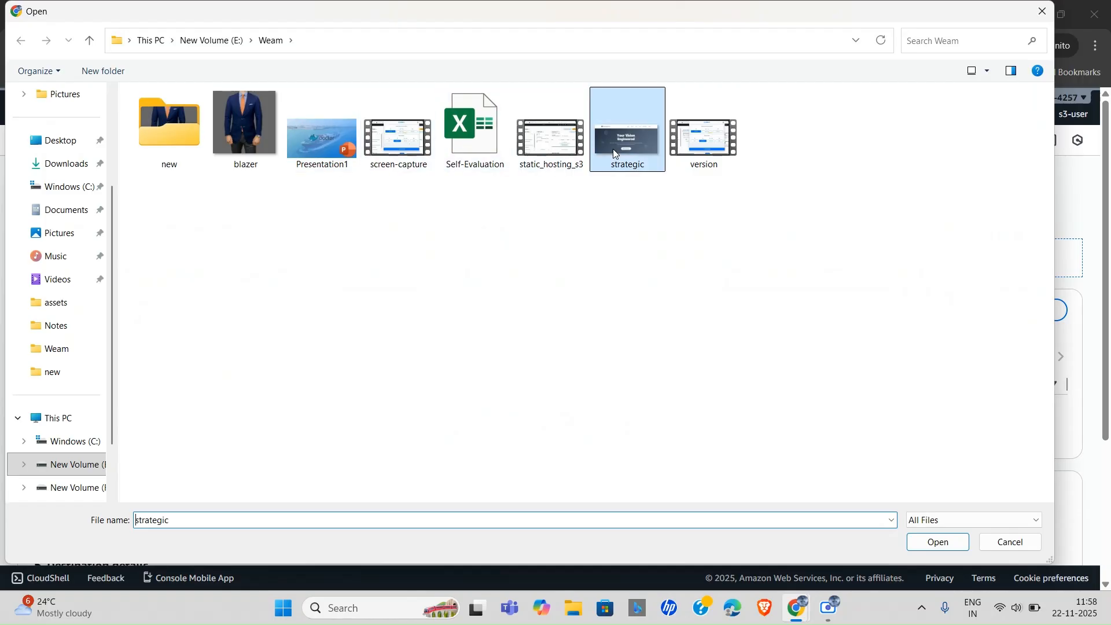
left_click(921, 549)
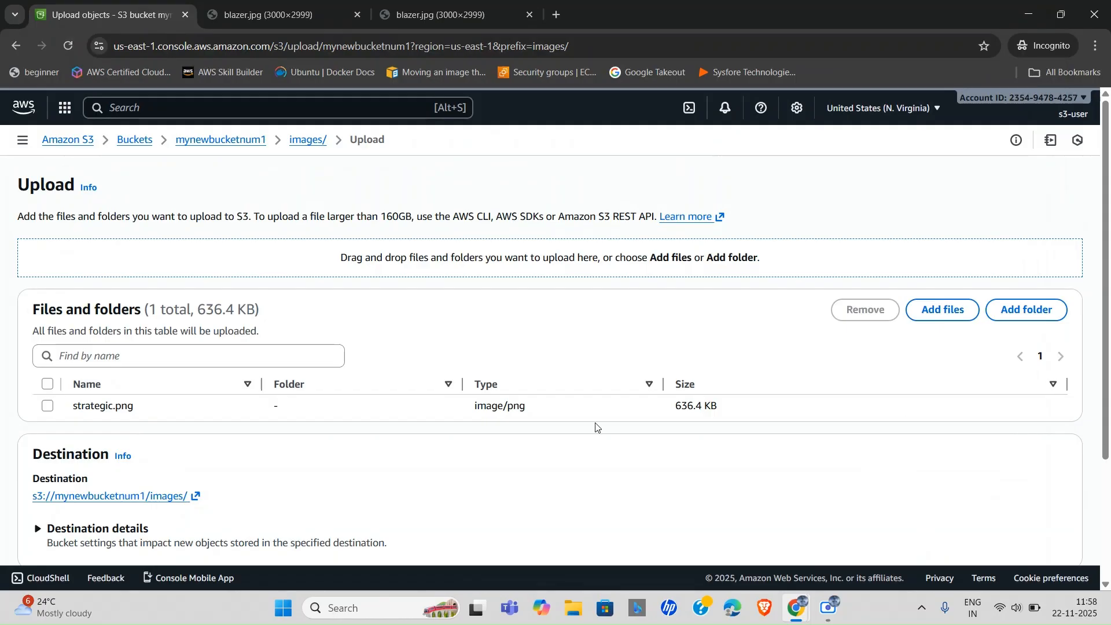
scroll(596, 426, "down", 3)
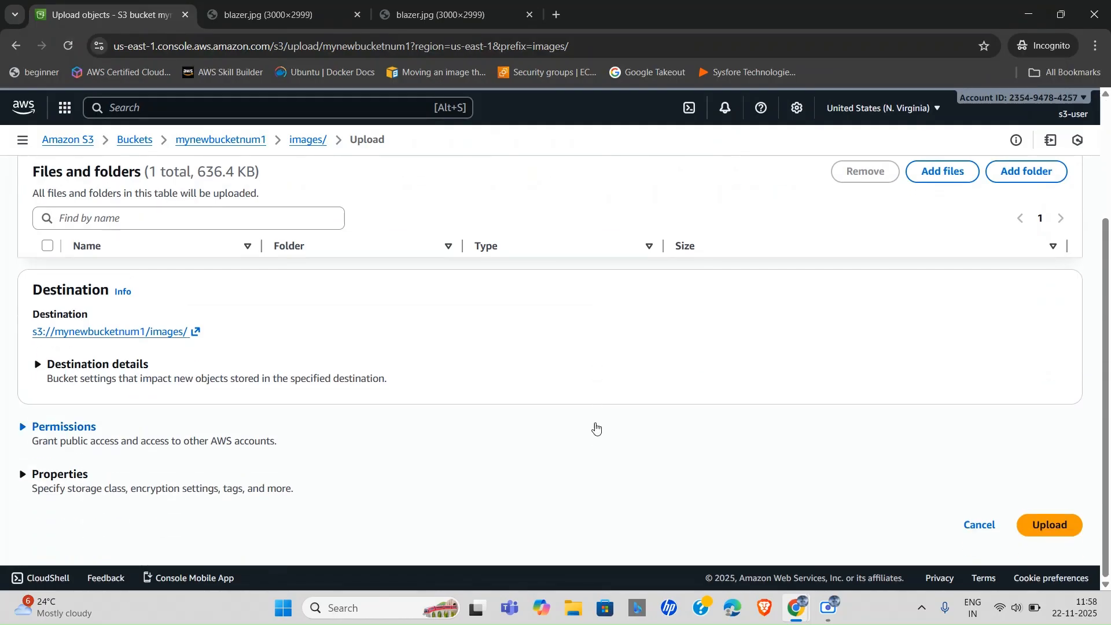
left_click(1038, 528)
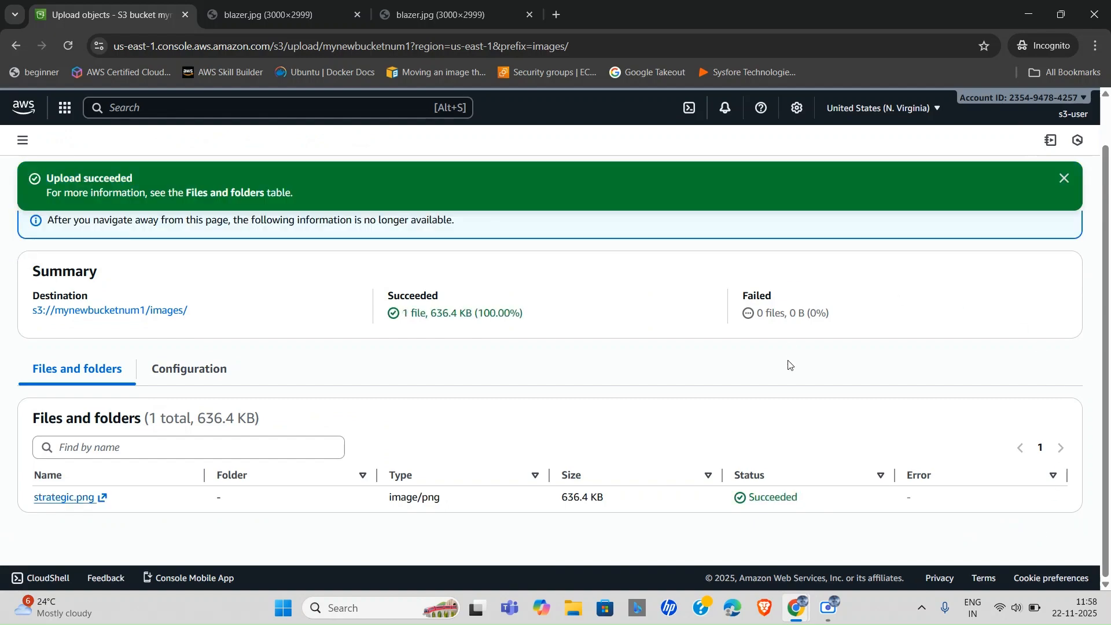
scroll(789, 365, "up", 1)
left_click(1051, 230)
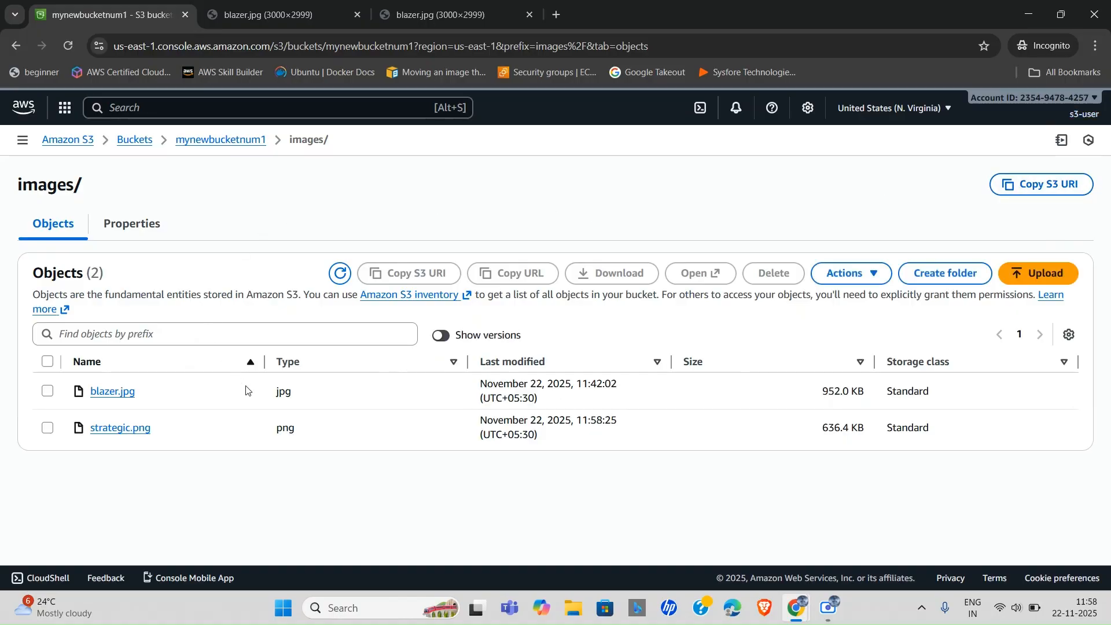
Try downloading strategic.png and inspect the AccessDenied error for GetObject.
left_click(107, 429)
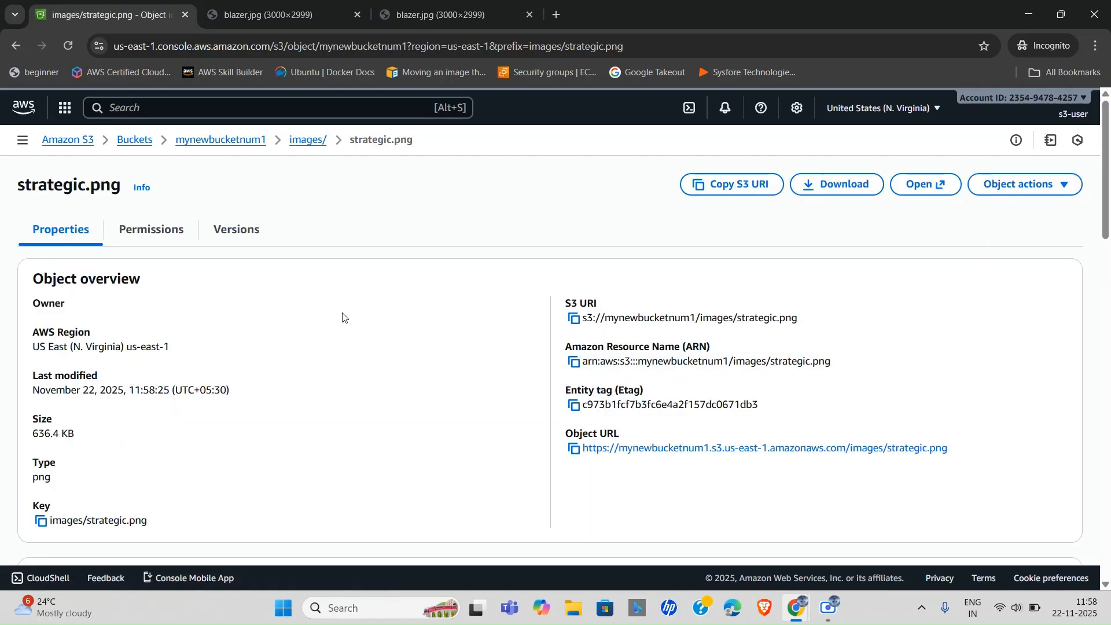
left_click(836, 191)
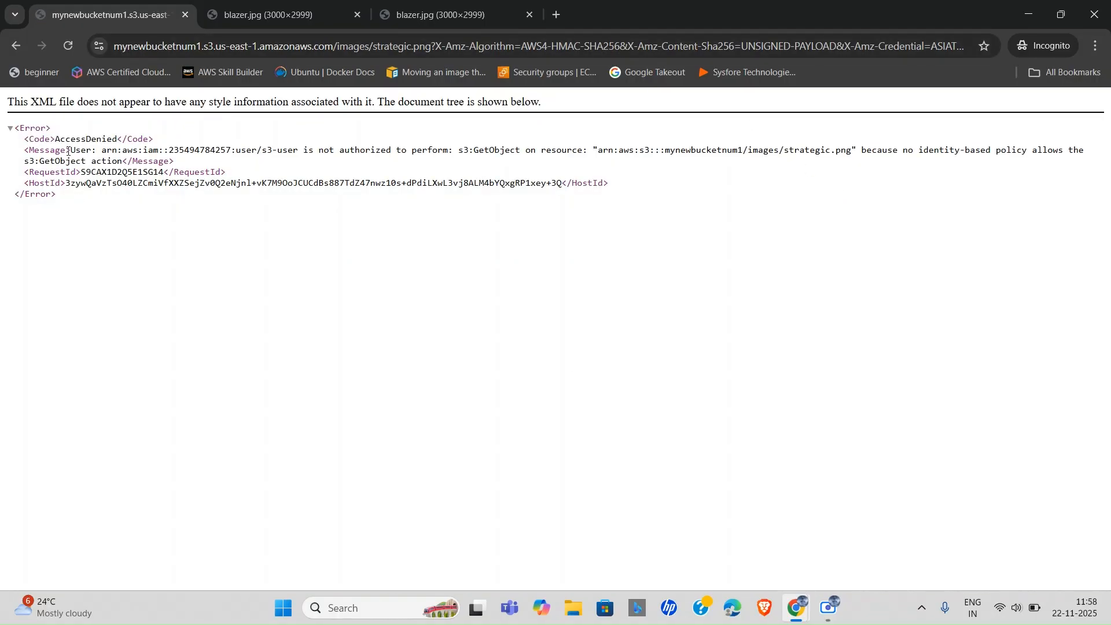
triple_click(69, 140)
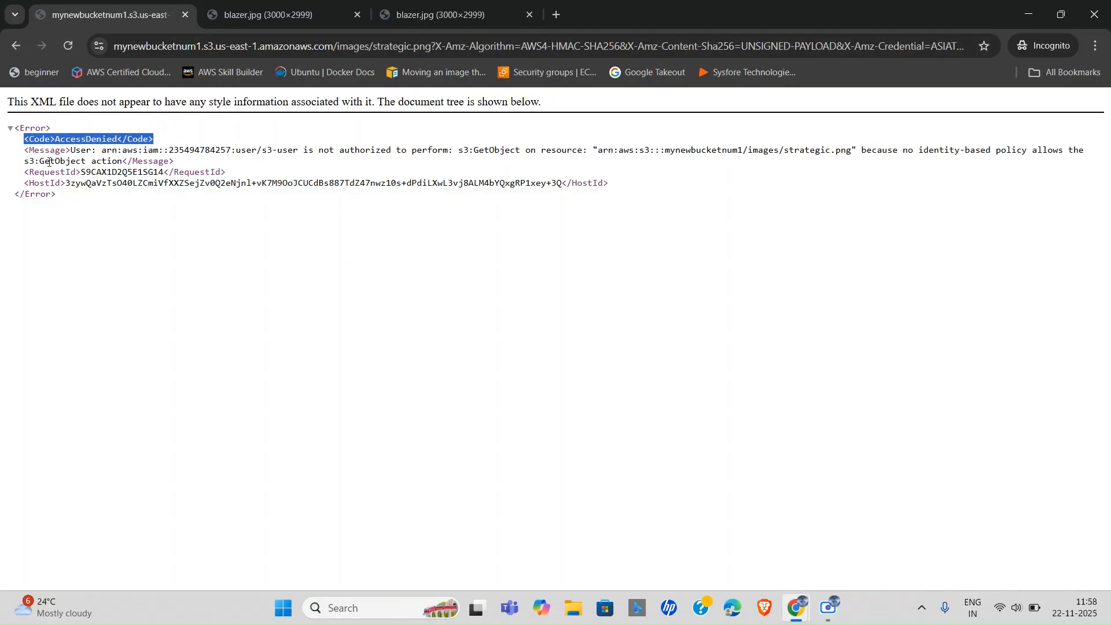
left_click_drag(40, 164, 114, 160)
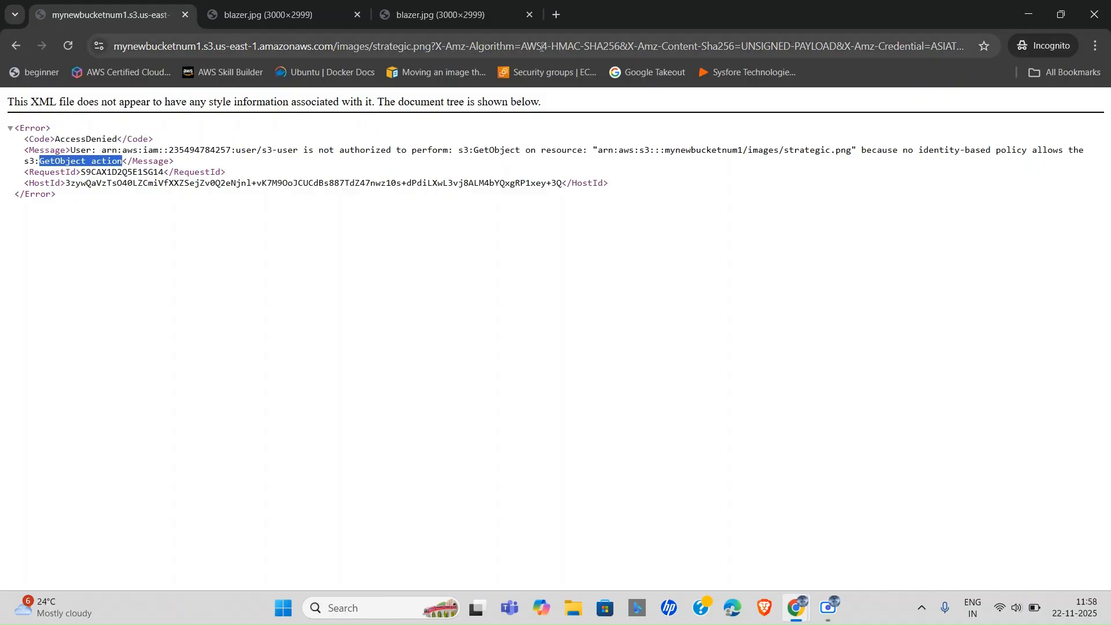
left_click(12, 48)
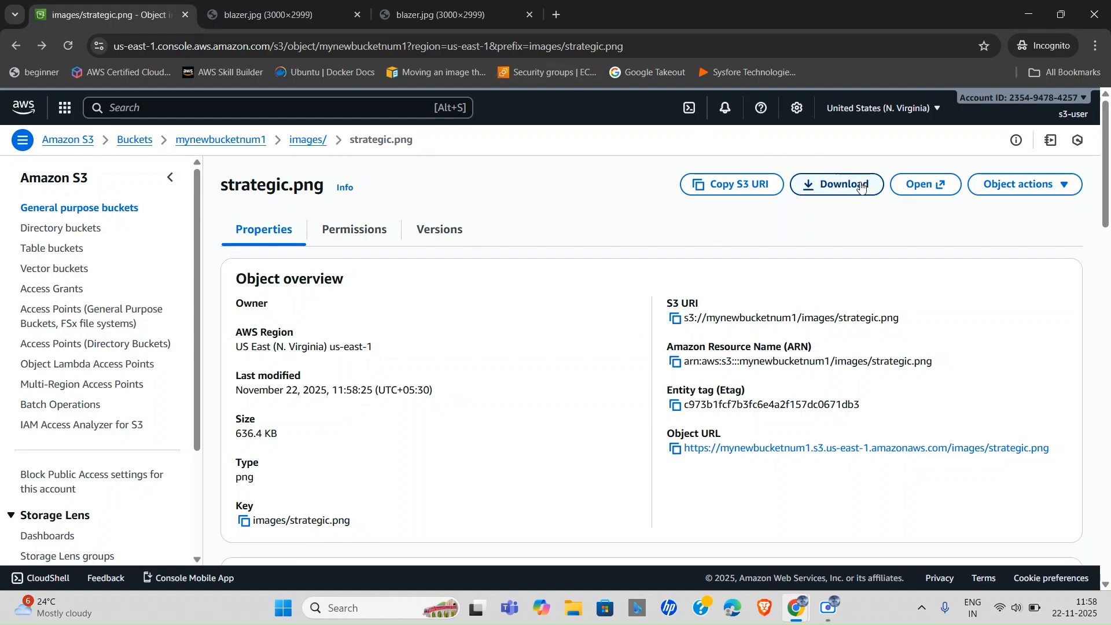
Try strategic.png's object URL, also denied, then go back to the IAM policy window.
left_click(804, 450)
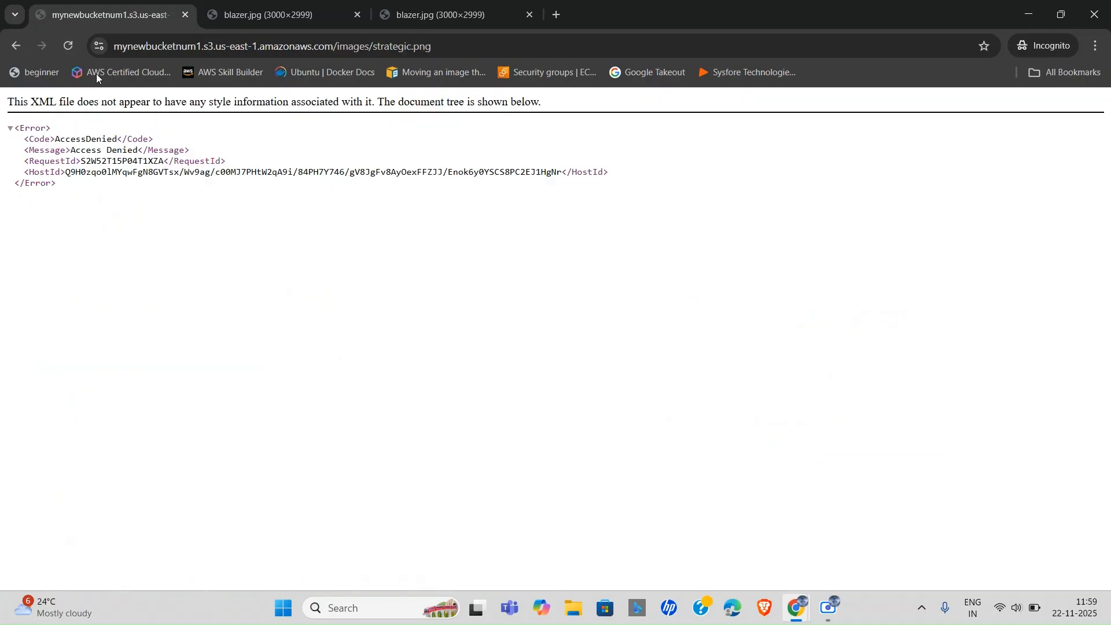
left_click(18, 48)
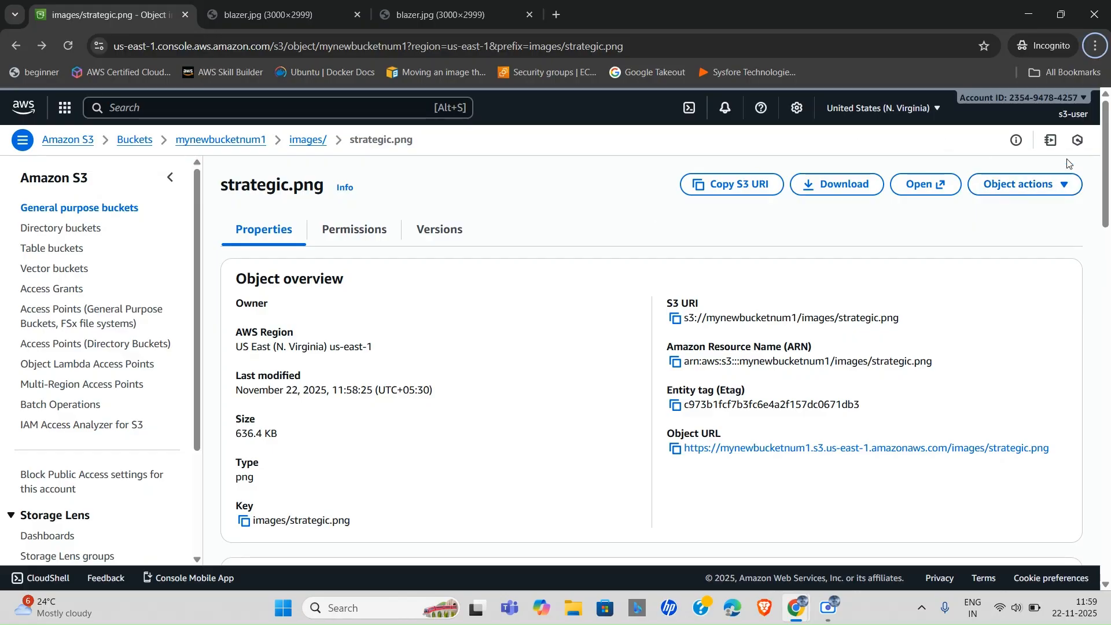
key("alt+Tab")
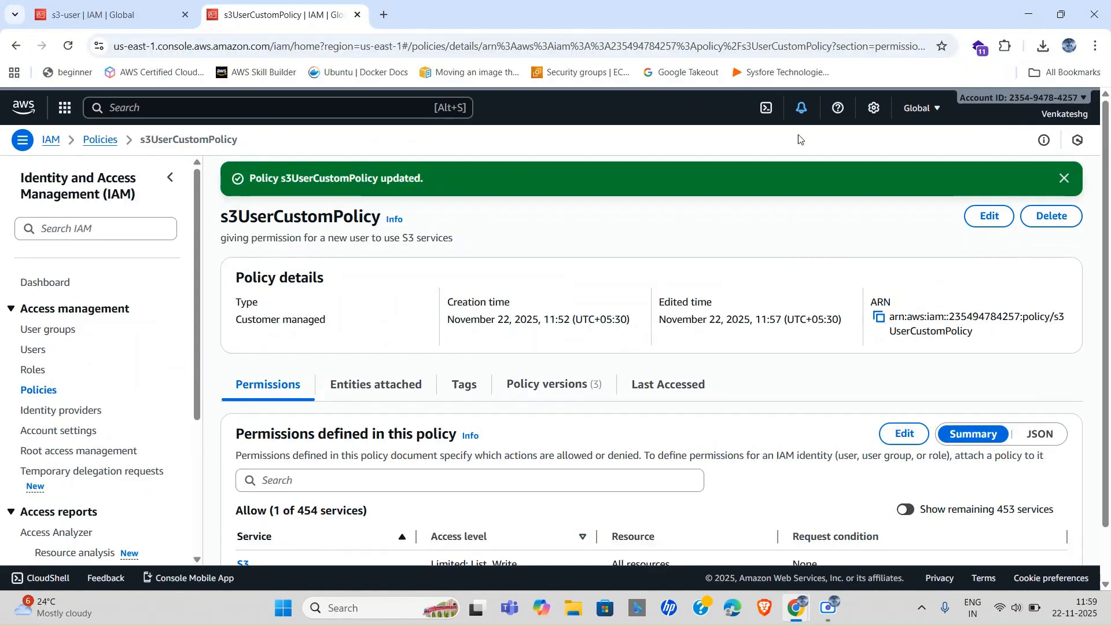
Add the s3:GetObject action to s3UserCustomPolicy's S3 statement.
scroll(690, 347, "down", 1)
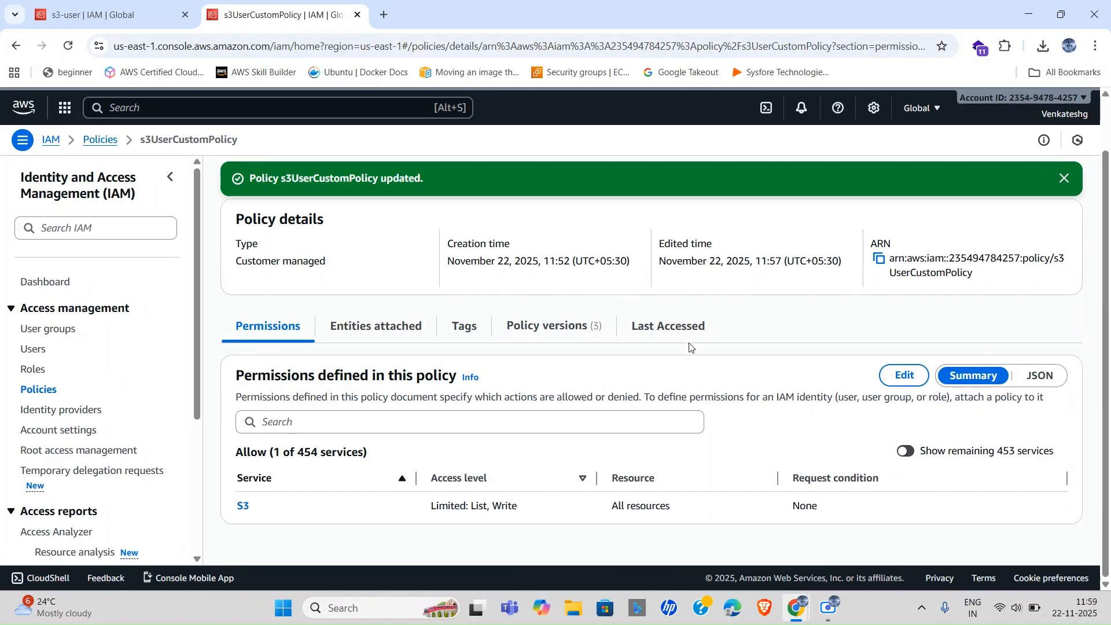
left_click(903, 376)
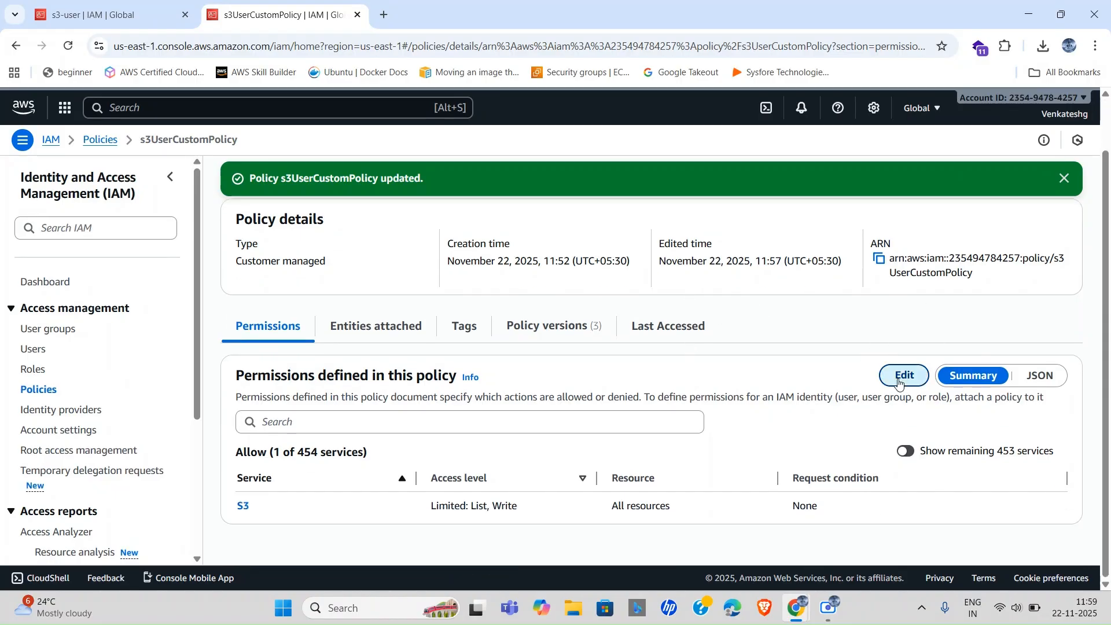
left_click(470, 460)
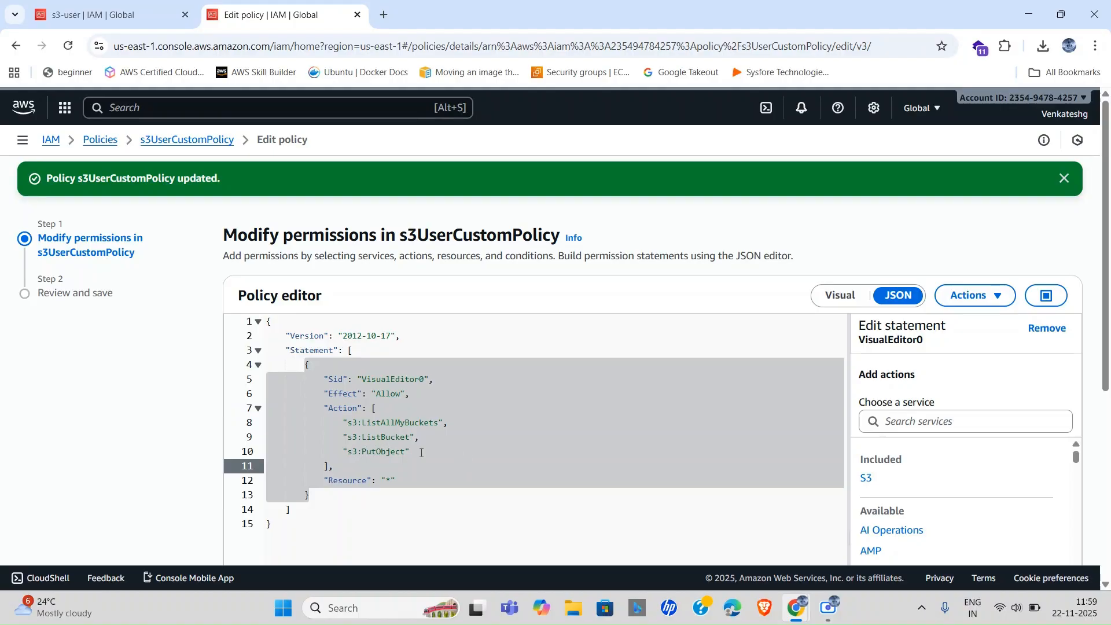
left_click(900, 474)
left_click(911, 433)
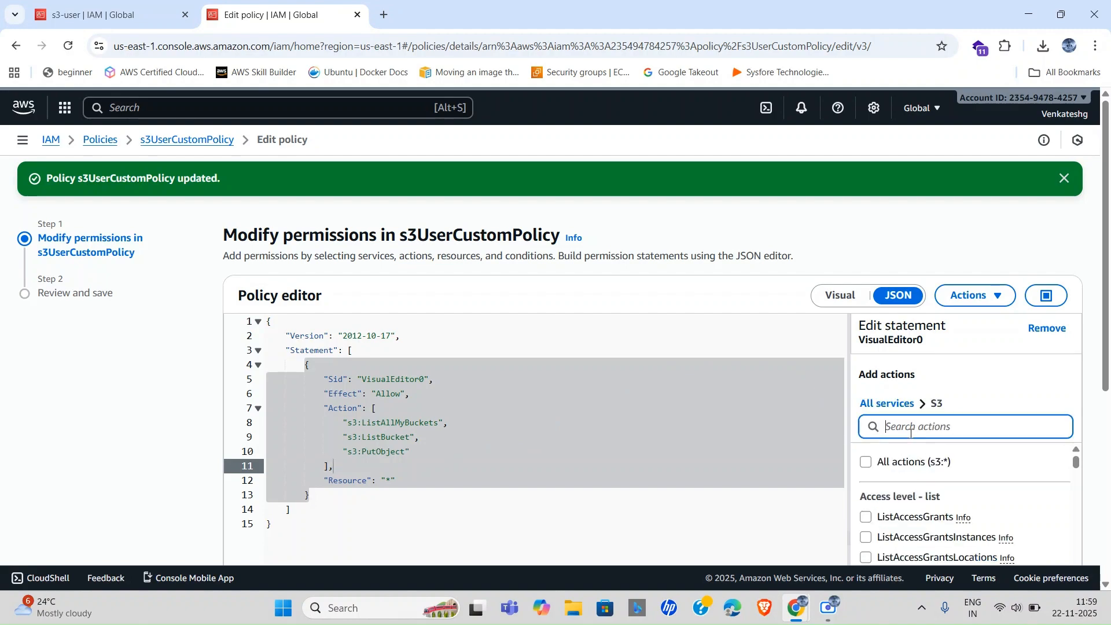
type("get")
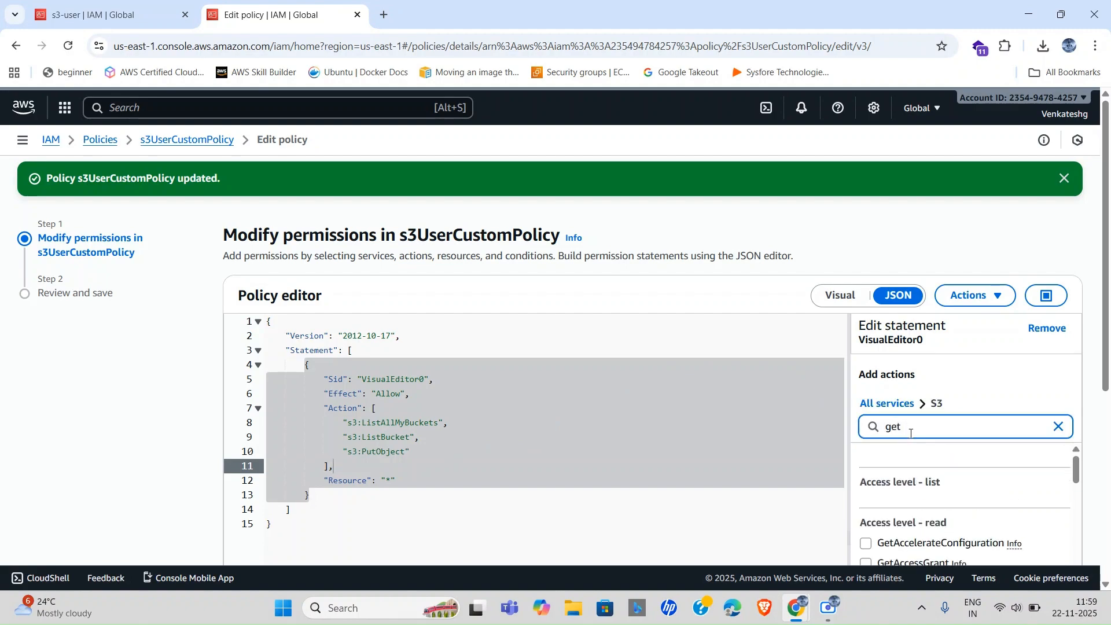
type("Ob")
scroll(941, 520, "down", 2)
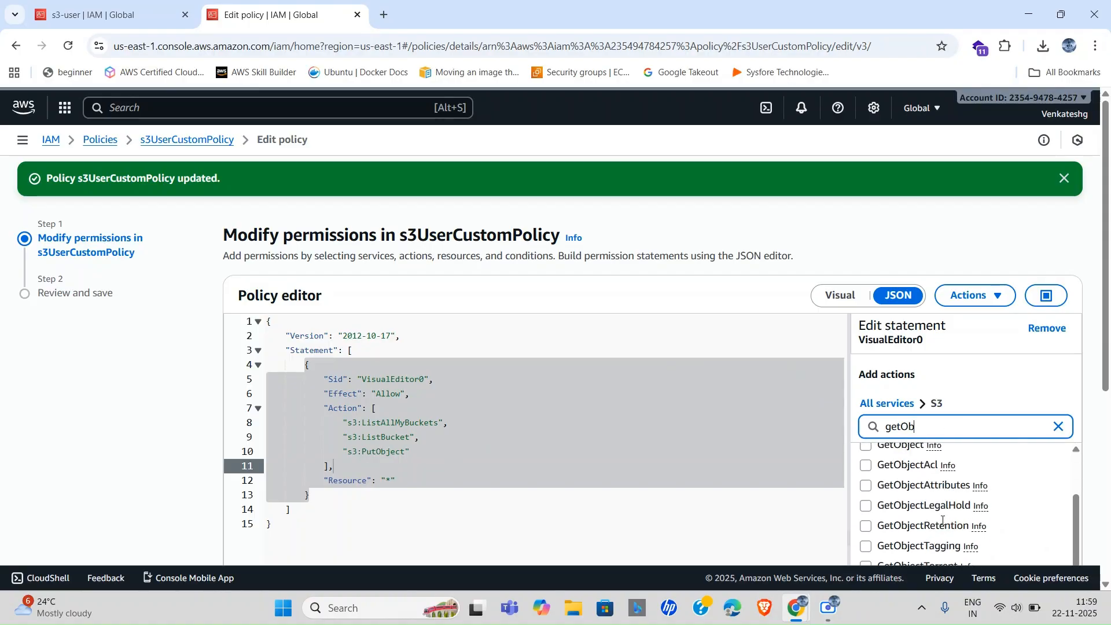
scroll(884, 469, "up", 1)
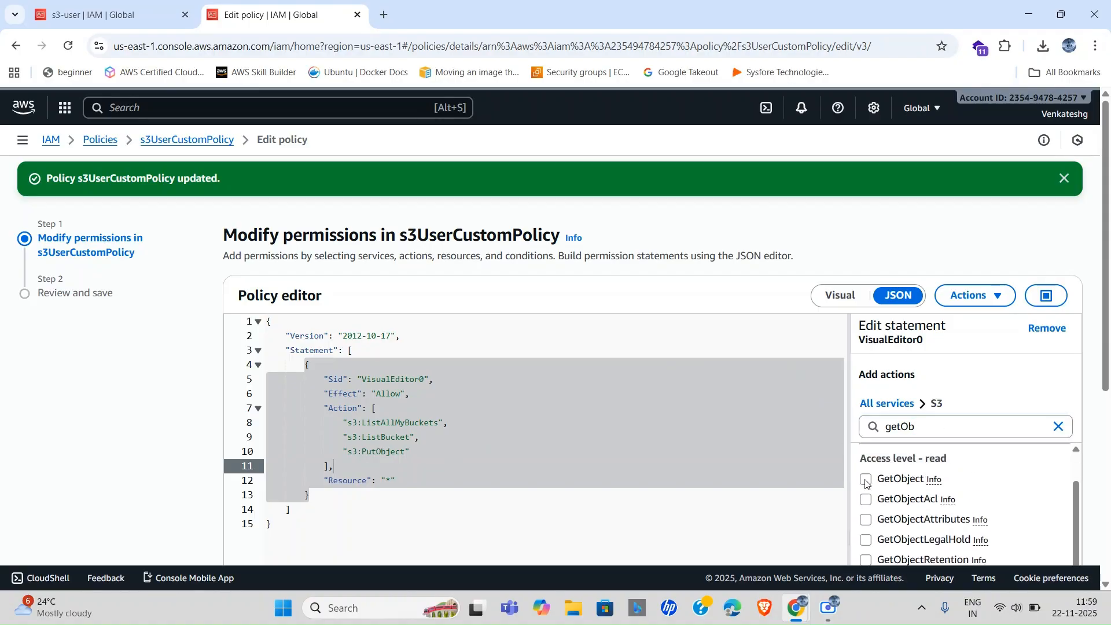
left_click(866, 480)
Save the policy as default version 4 and dismiss the update notice.
scroll(804, 460, "down", 5)
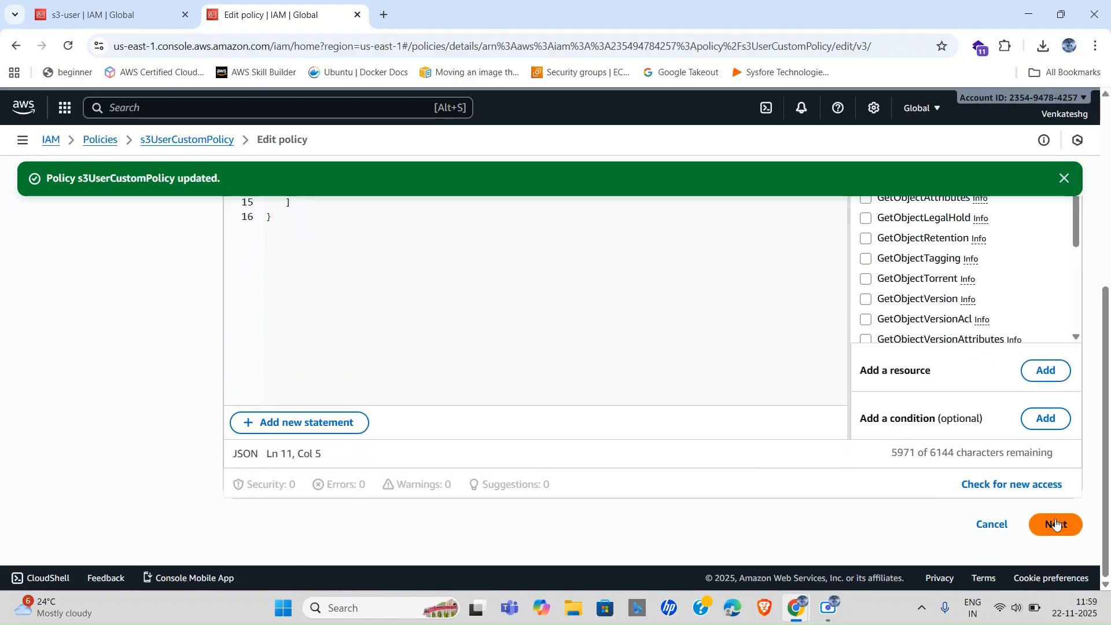
left_click(1057, 524)
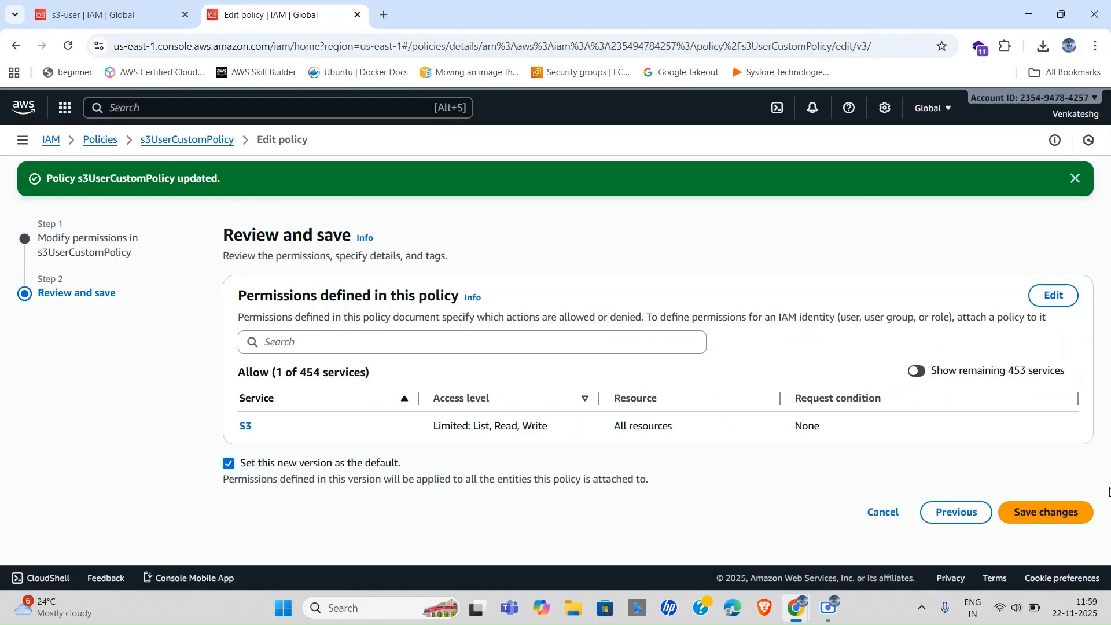
left_click(1031, 516)
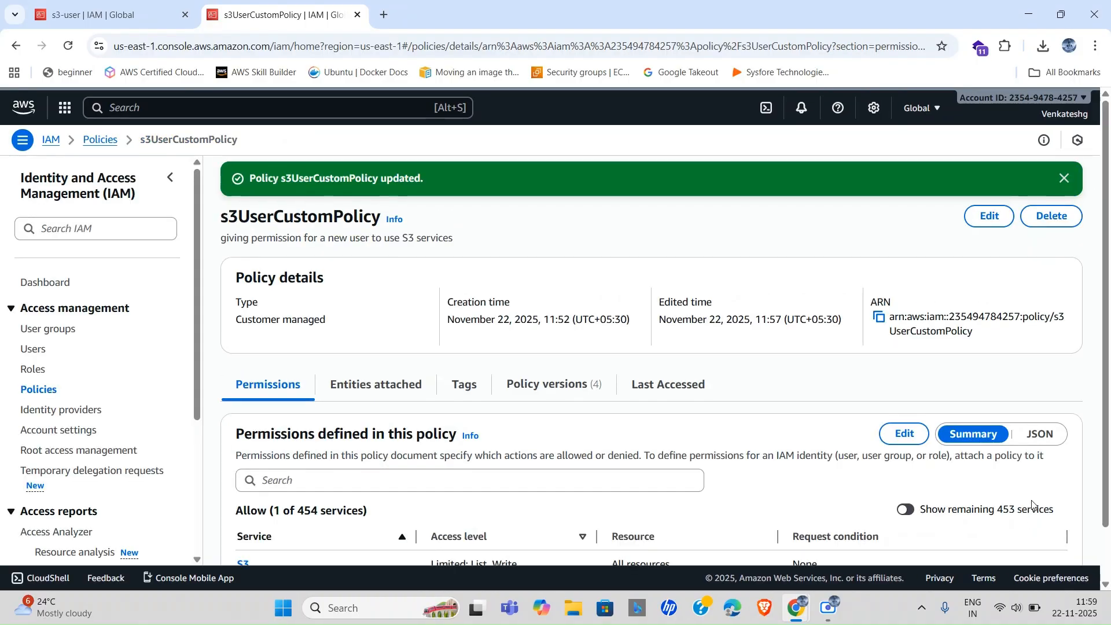
scroll(603, 343, "down", 1)
scroll(740, 352, "down", 1)
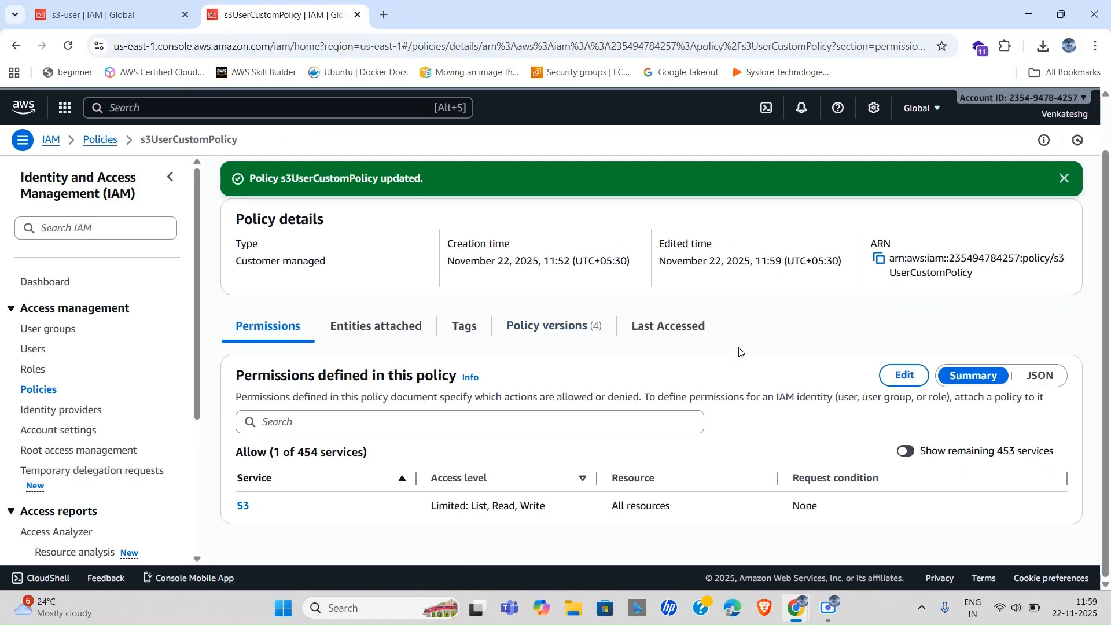
scroll(773, 340, "up", 1)
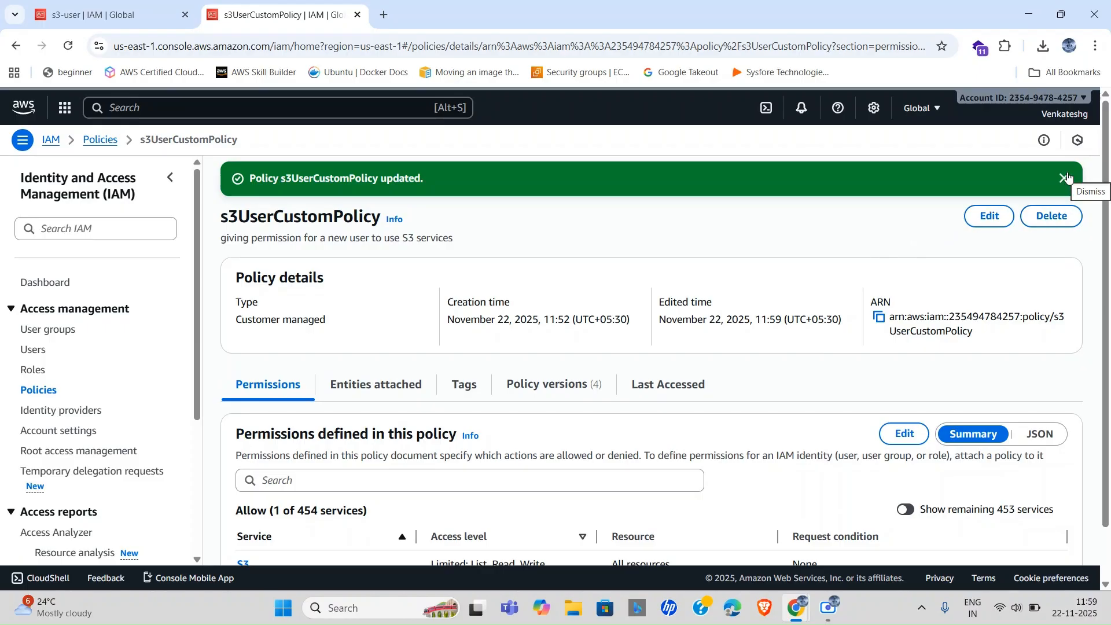
left_click(1066, 177)
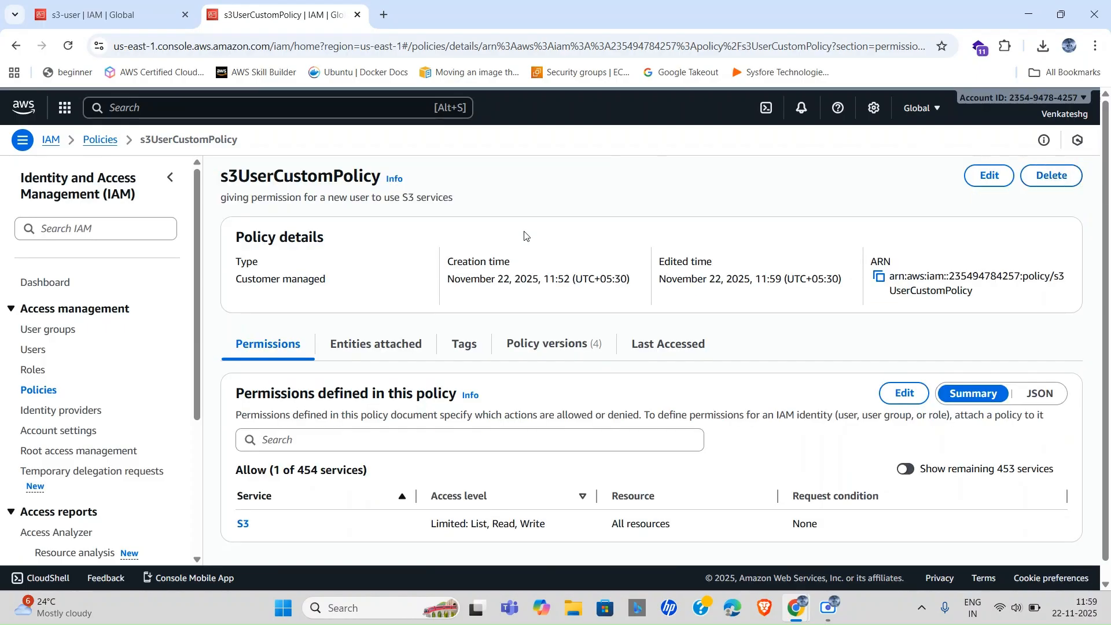
key("alt+Tab")
Reload strategic.png's object page and download the image successfully.
left_click(662, 41)
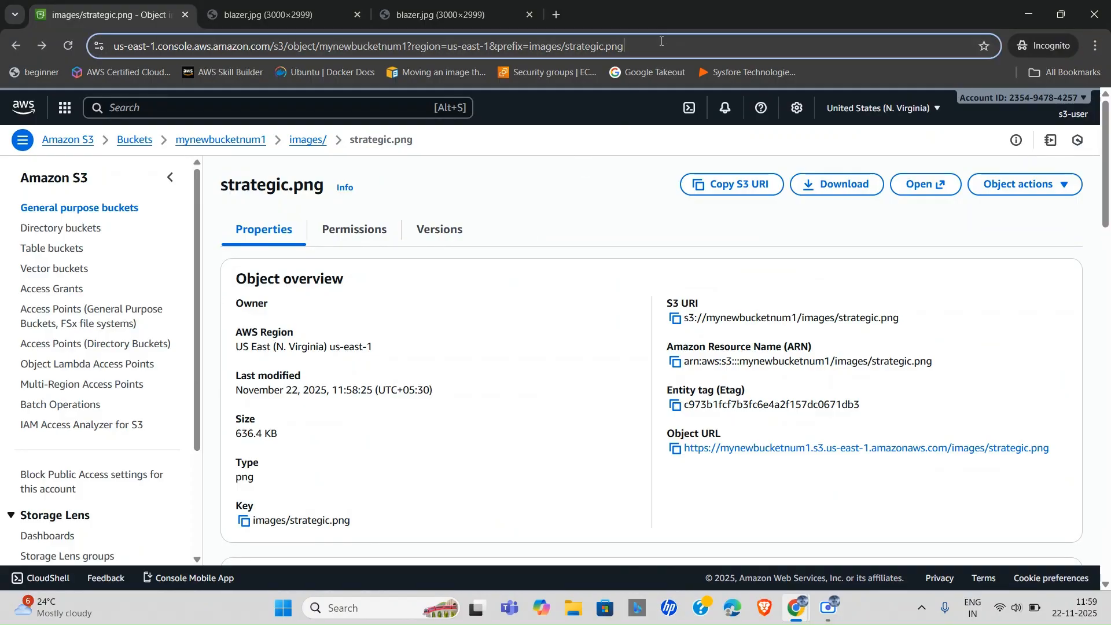
key("Return")
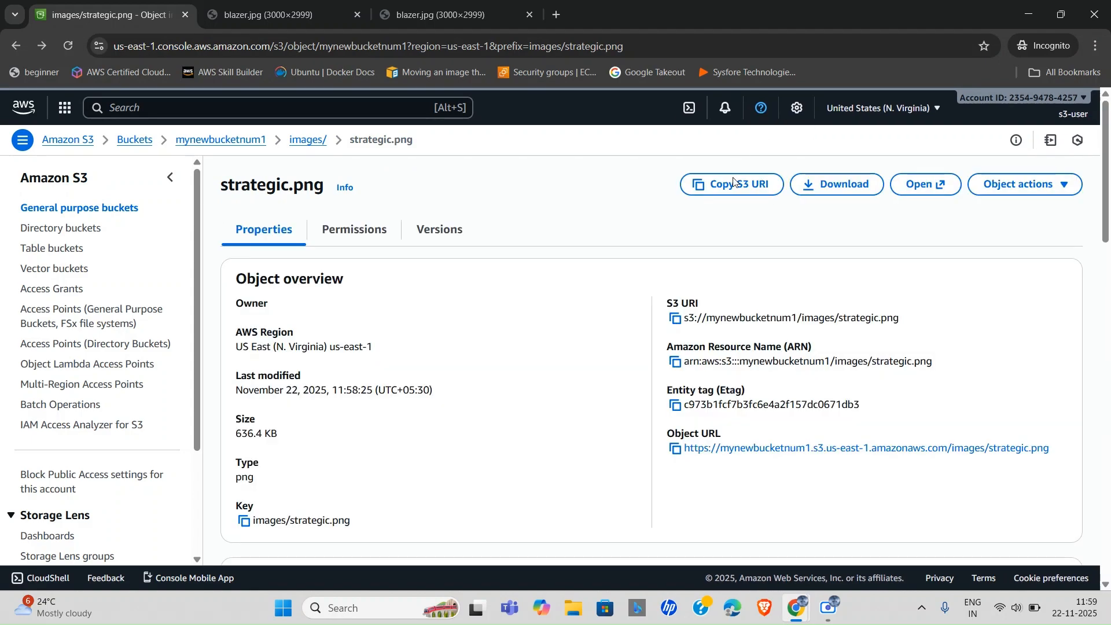
left_click(816, 184)
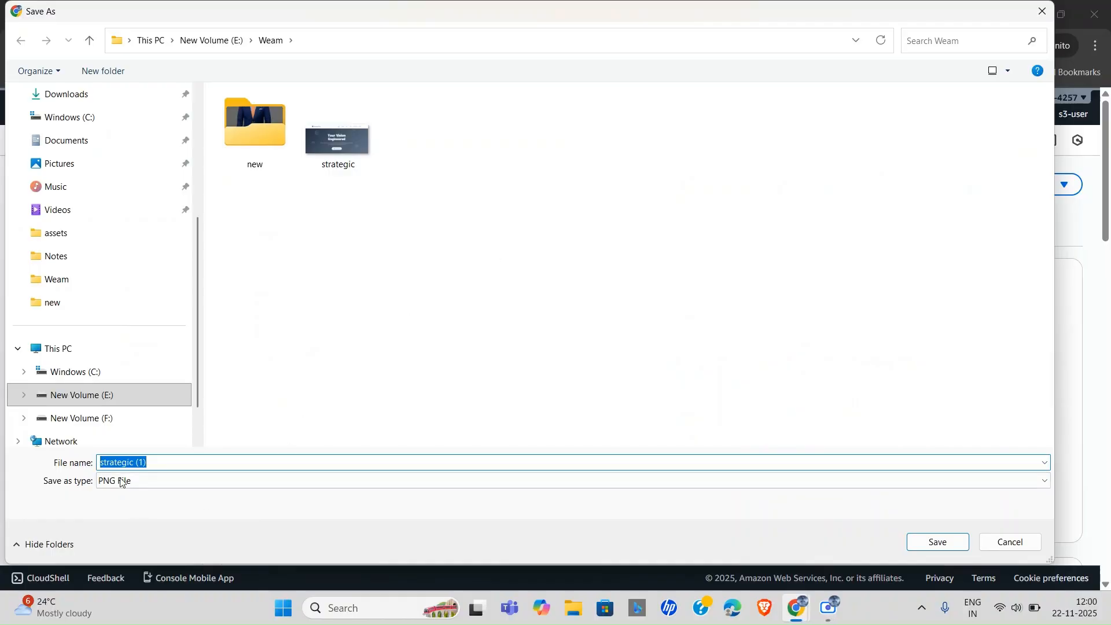
left_click(934, 547)
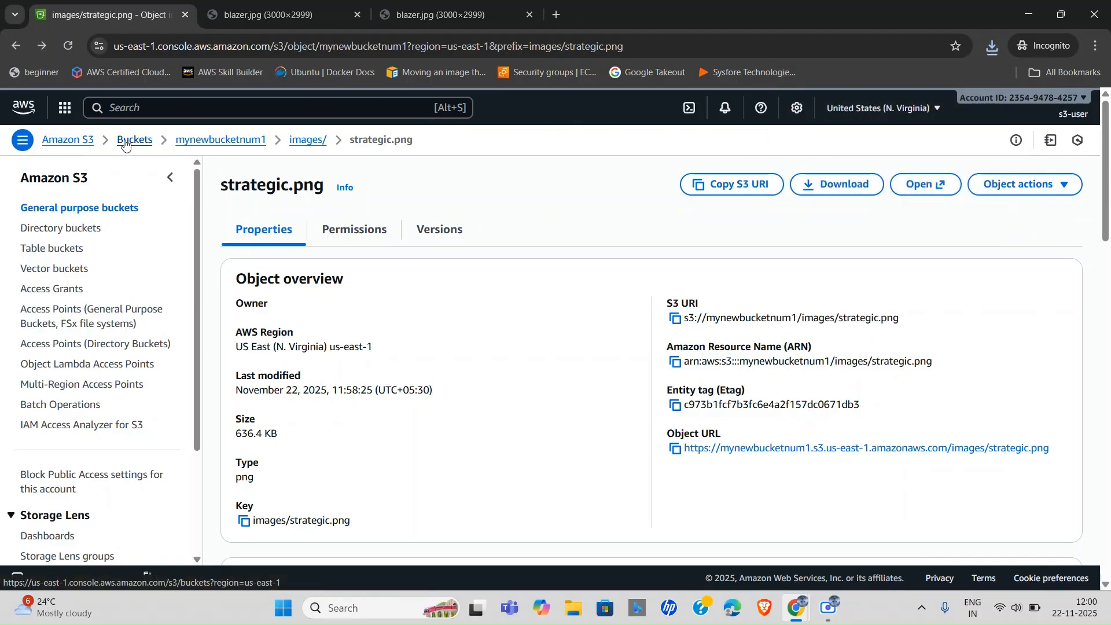
Go to the Buckets list and open the empty mynewbucketnum2 bucket.
left_click(215, 141)
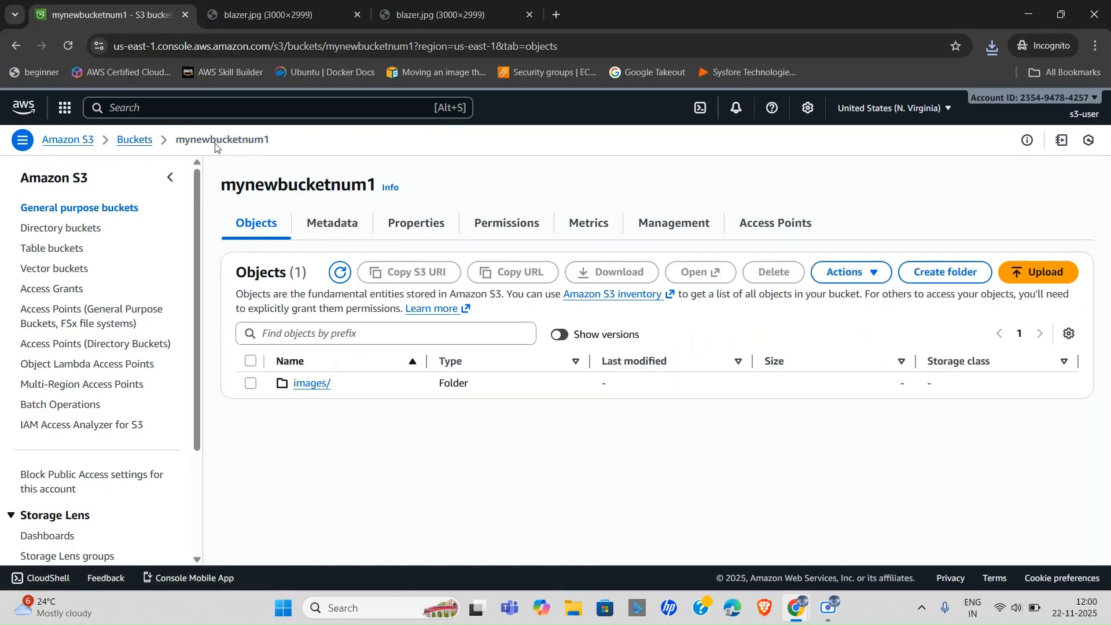
left_click(126, 141)
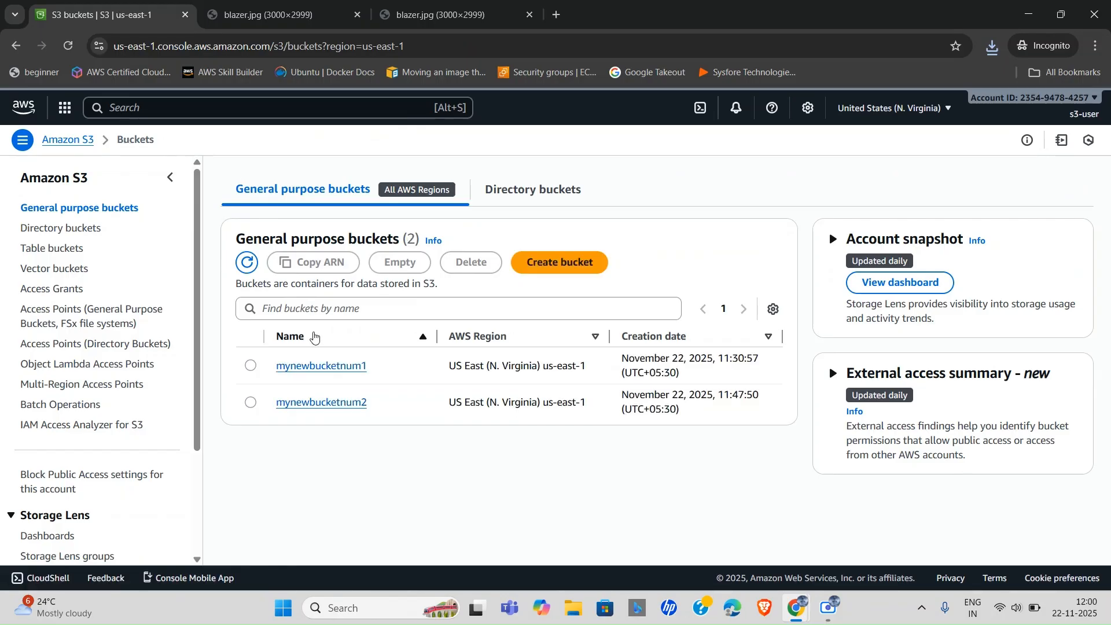
left_click(314, 403)
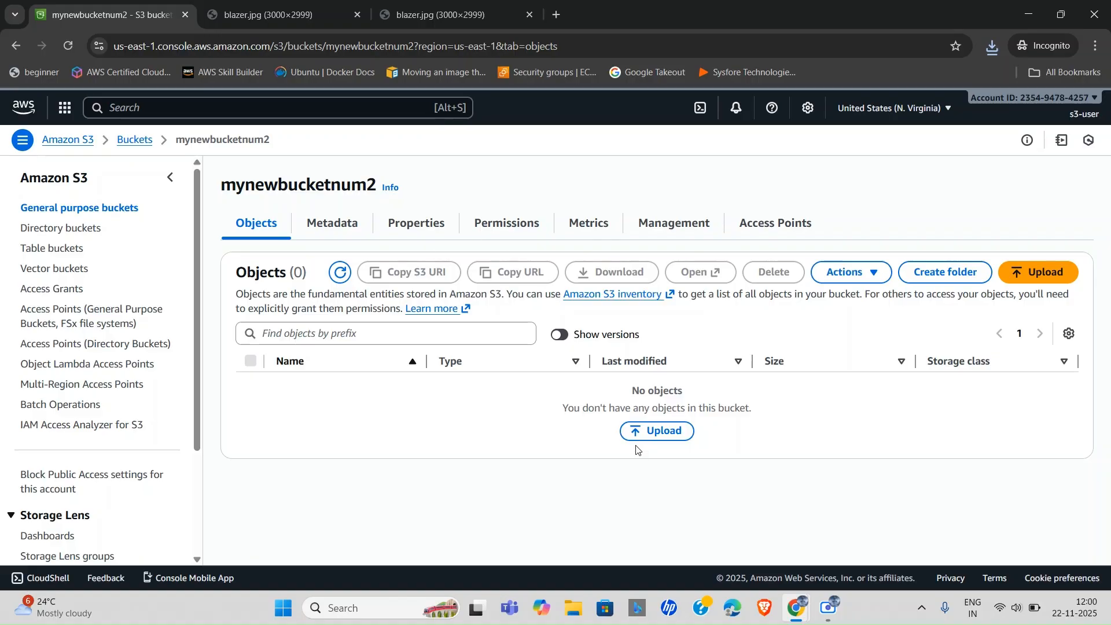
Upload the 636.4 KB strategic (1).png file to mynewbucketnum2 and close the status page.
left_click(649, 434)
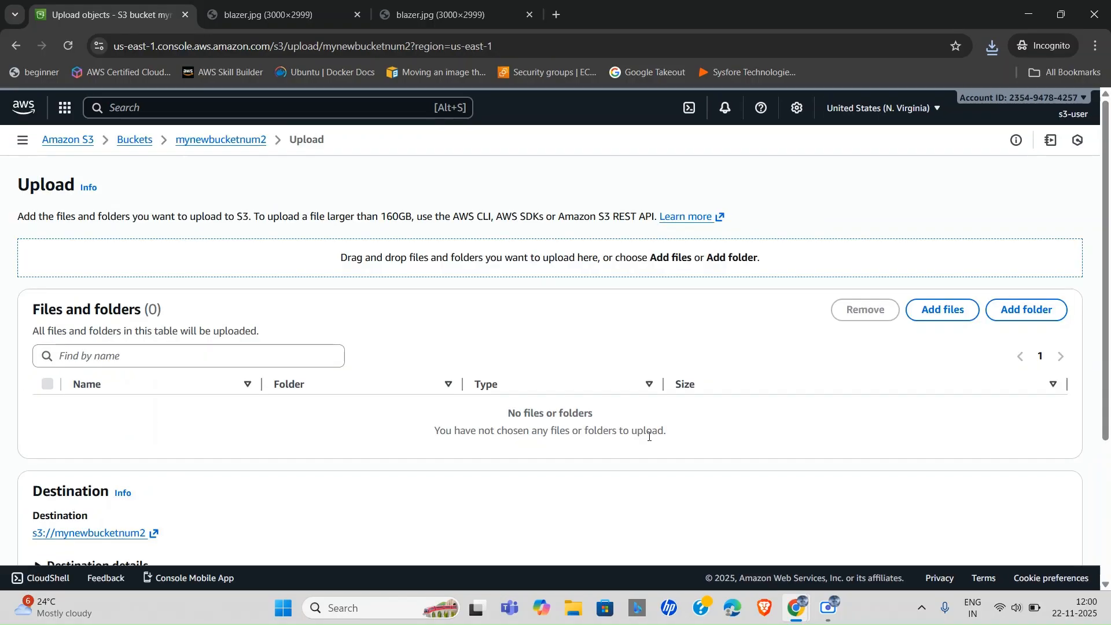
left_click(943, 313)
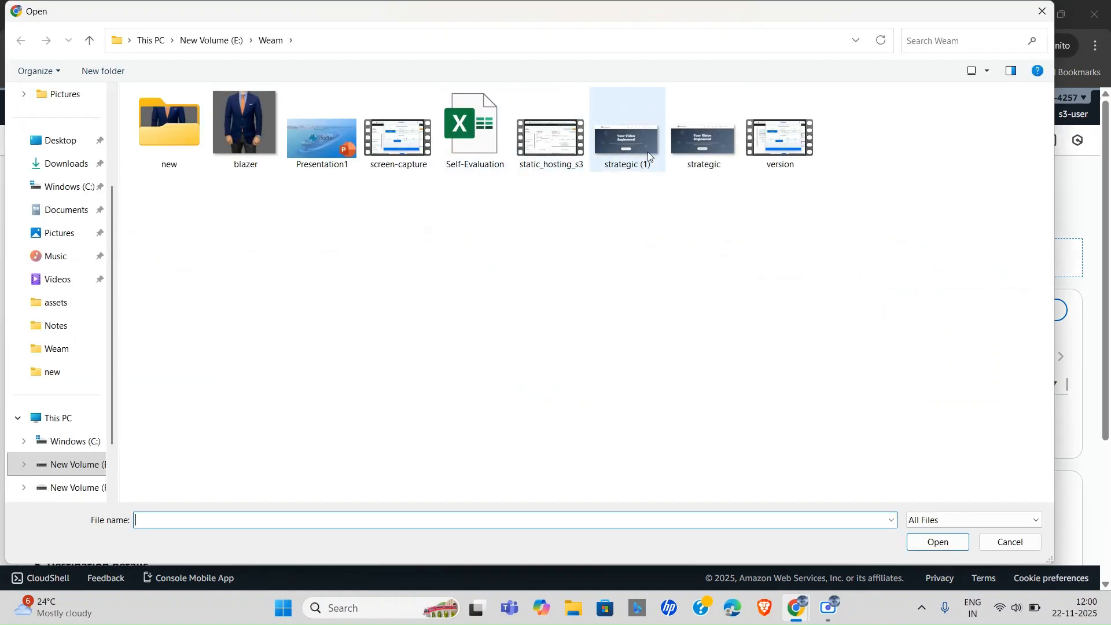
left_click(622, 145)
left_click(937, 542)
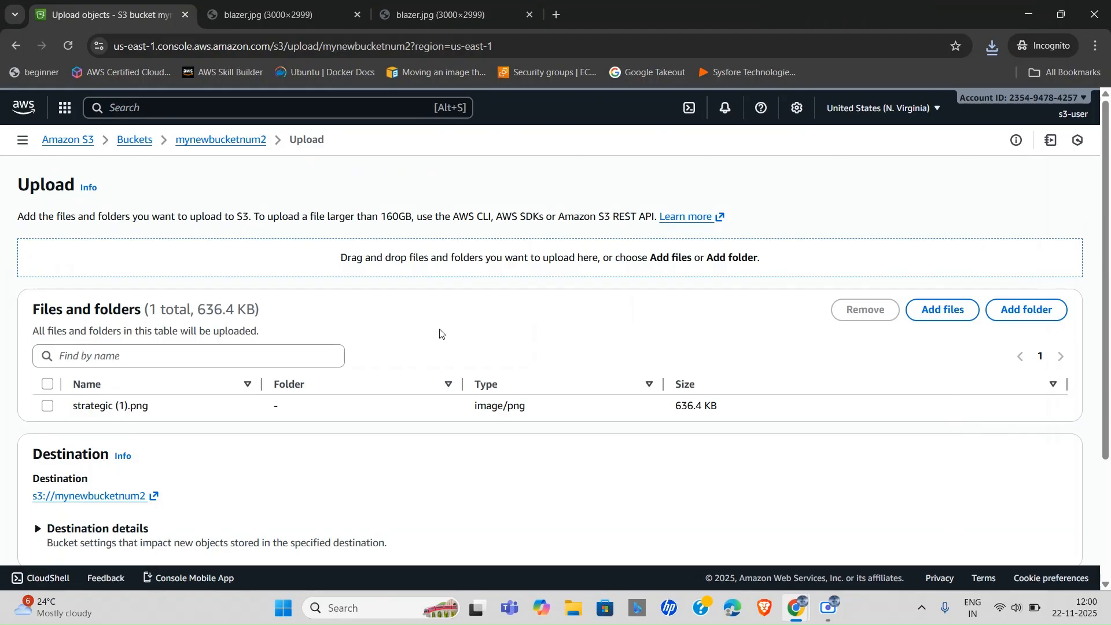
scroll(439, 334, "down", 3)
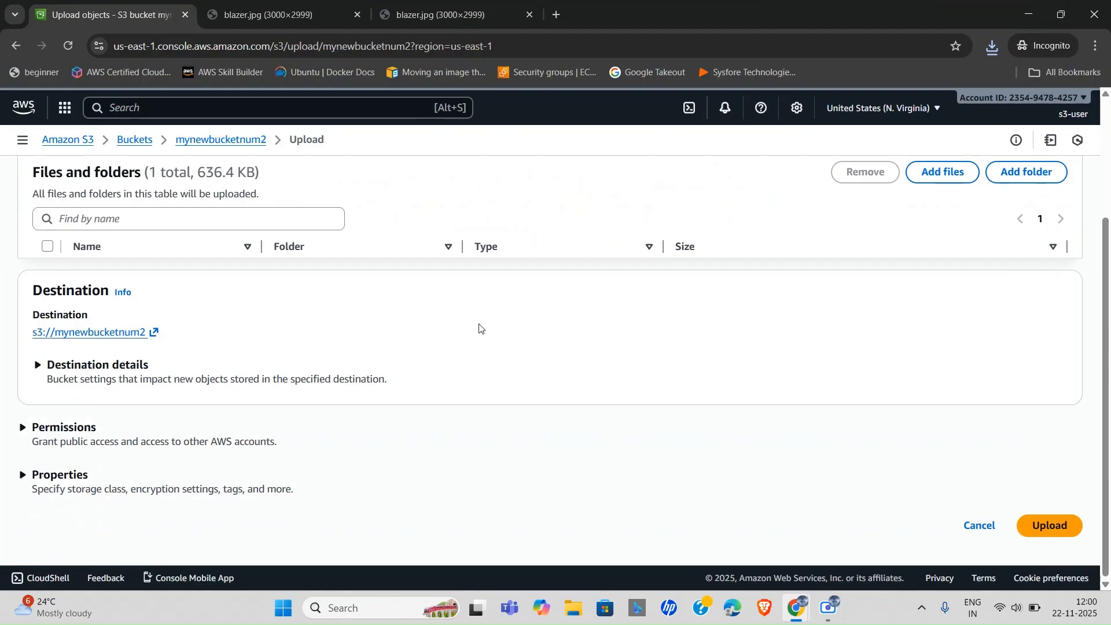
left_click(1049, 526)
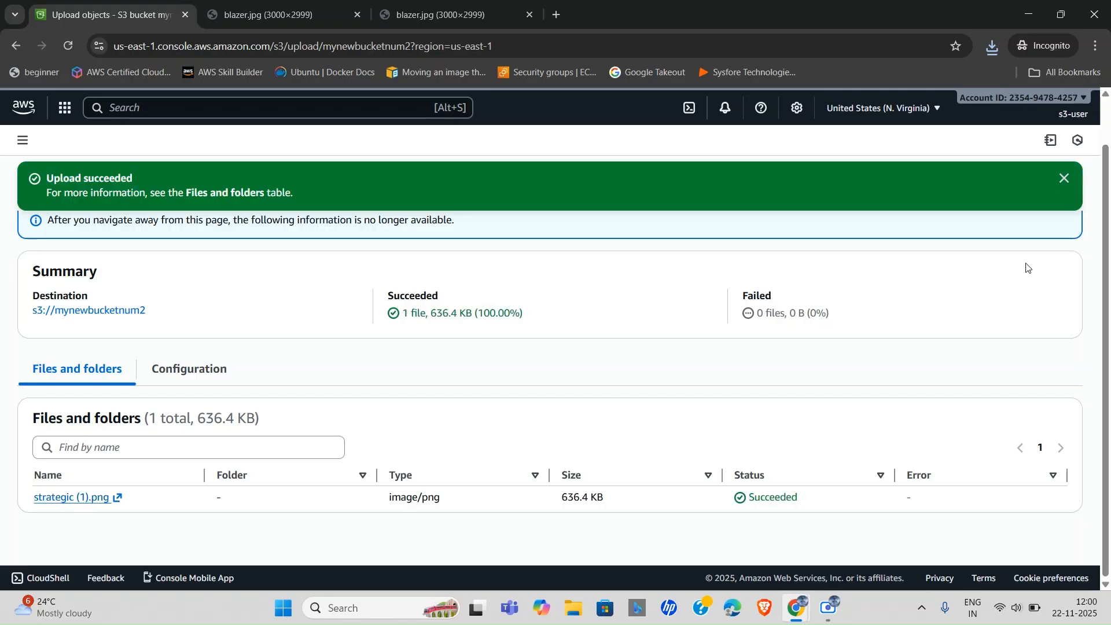
left_click(1064, 178)
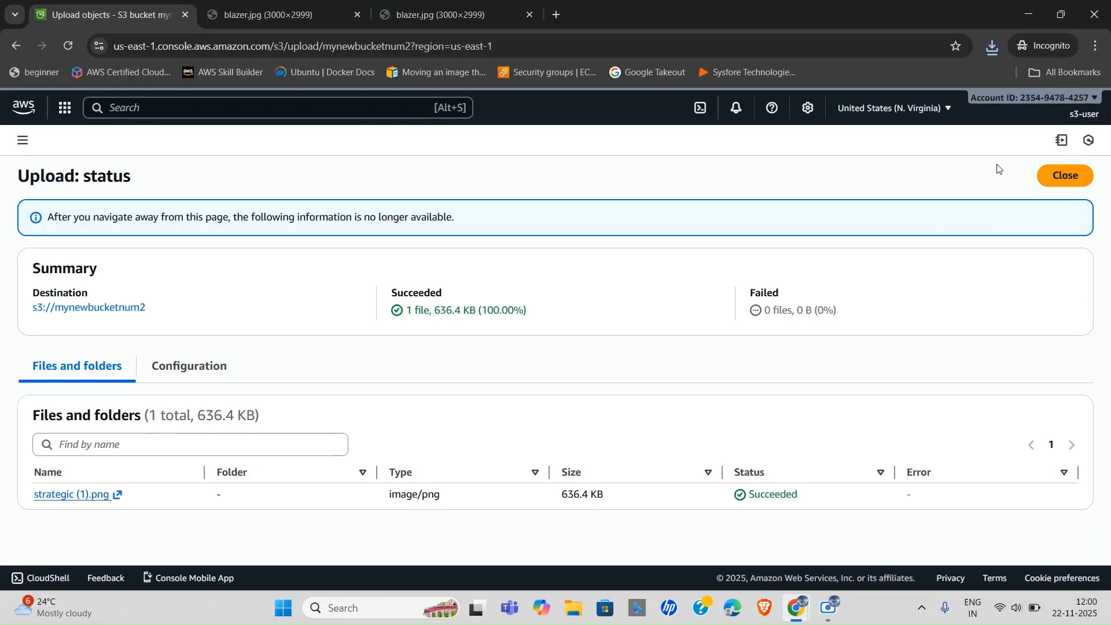
left_click(1045, 179)
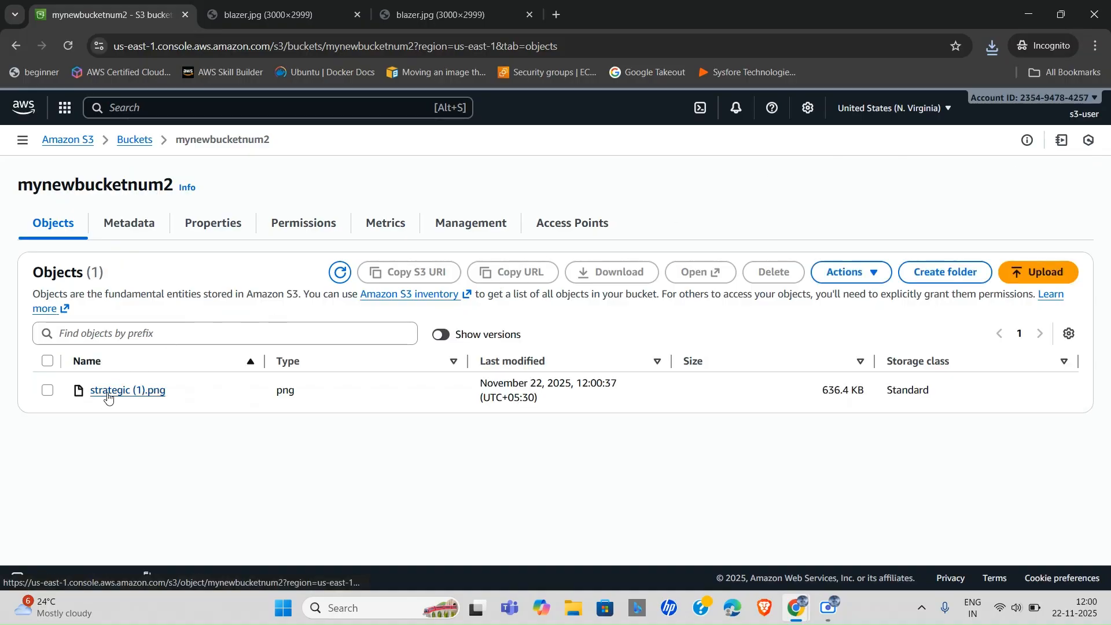
Load strategic (1).png's object URL in a new tab (AccessDenied), then view its permissions.
left_click(107, 393)
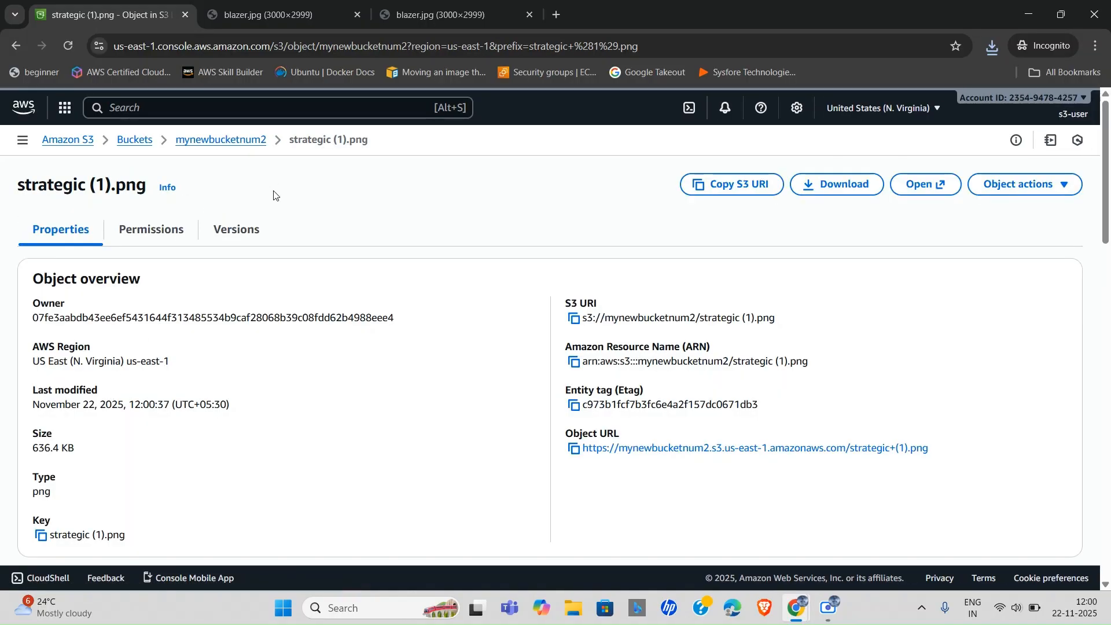
left_click(240, 144)
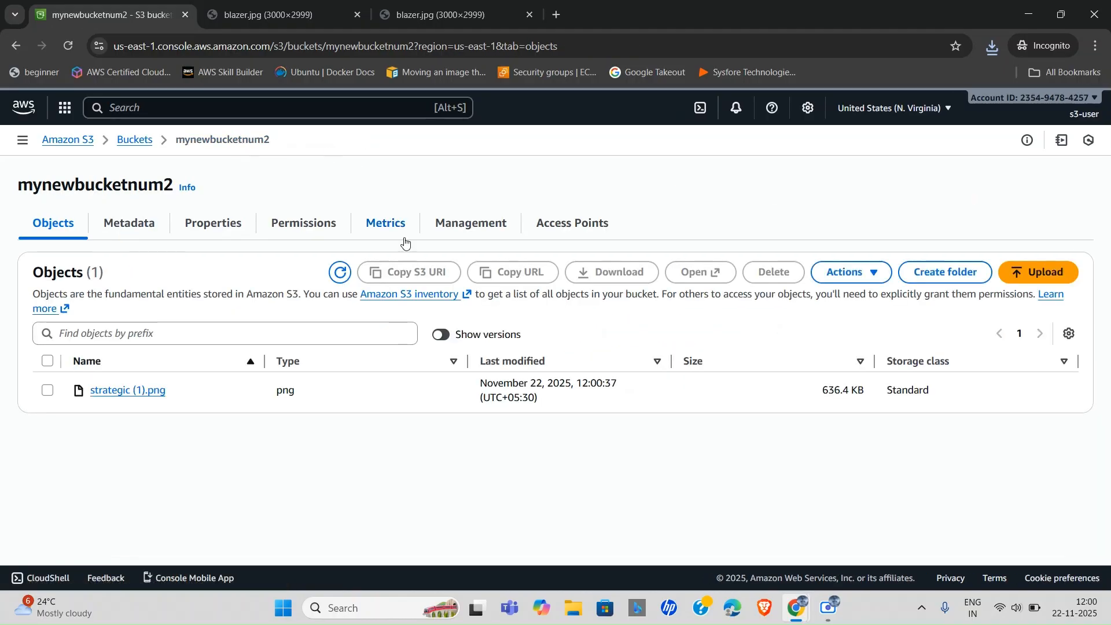
left_click(124, 391)
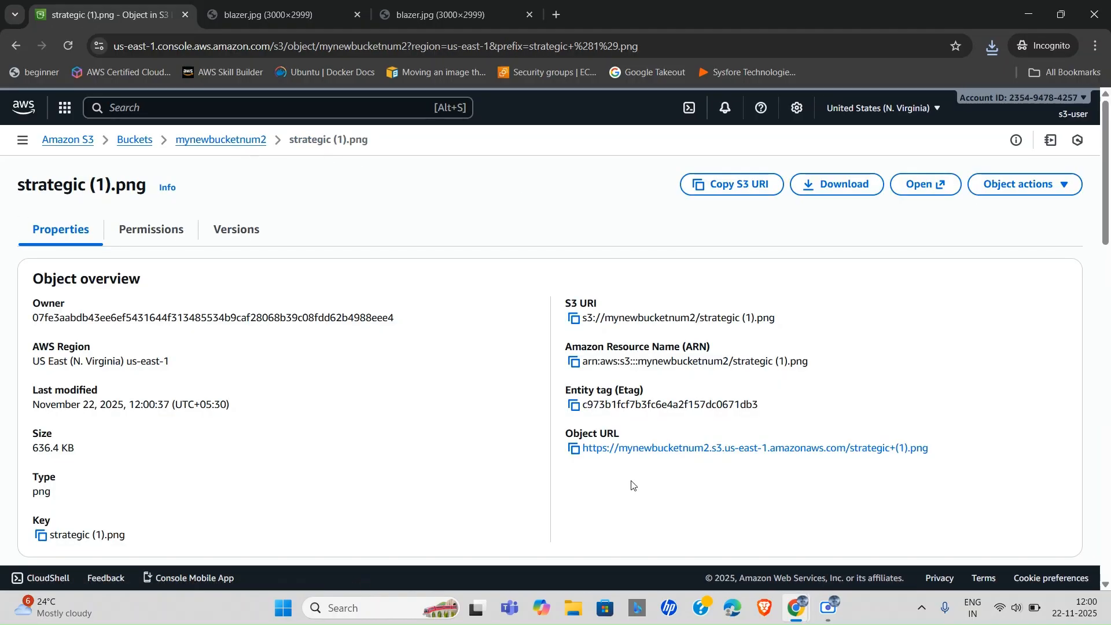
left_click(575, 449)
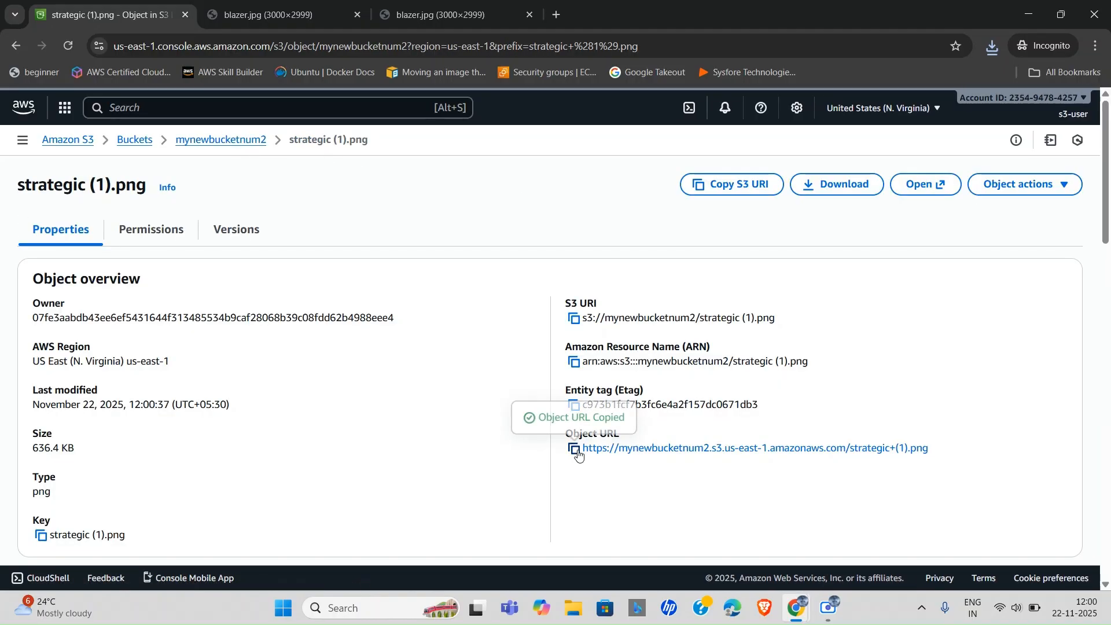
left_click(557, 12)
key("ctrl+v")
key("Return")
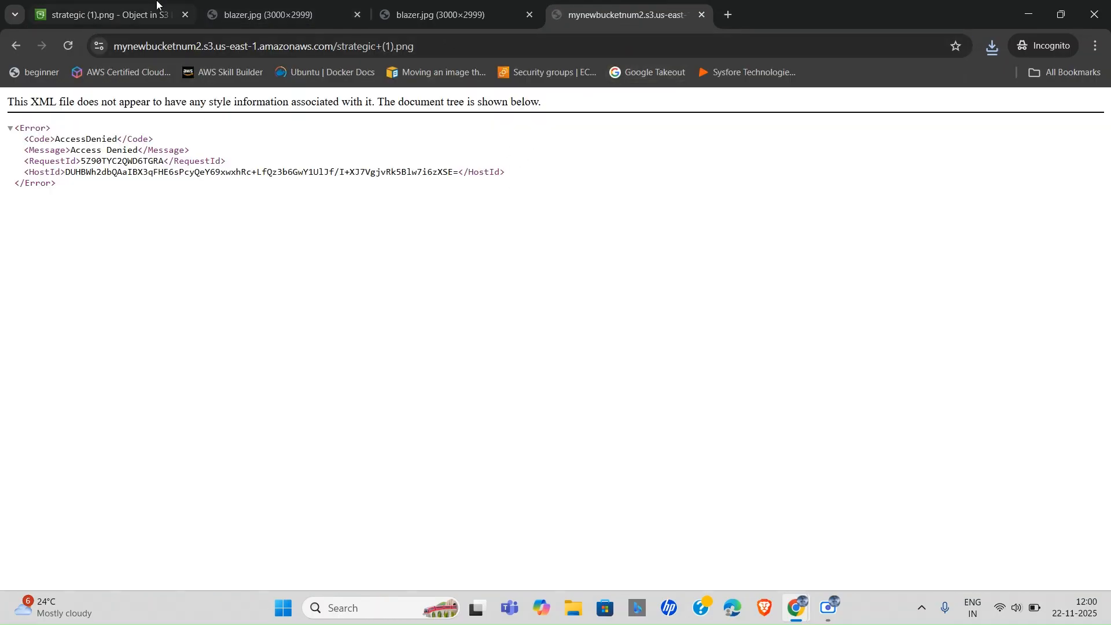
left_click(116, 5)
left_click(138, 234)
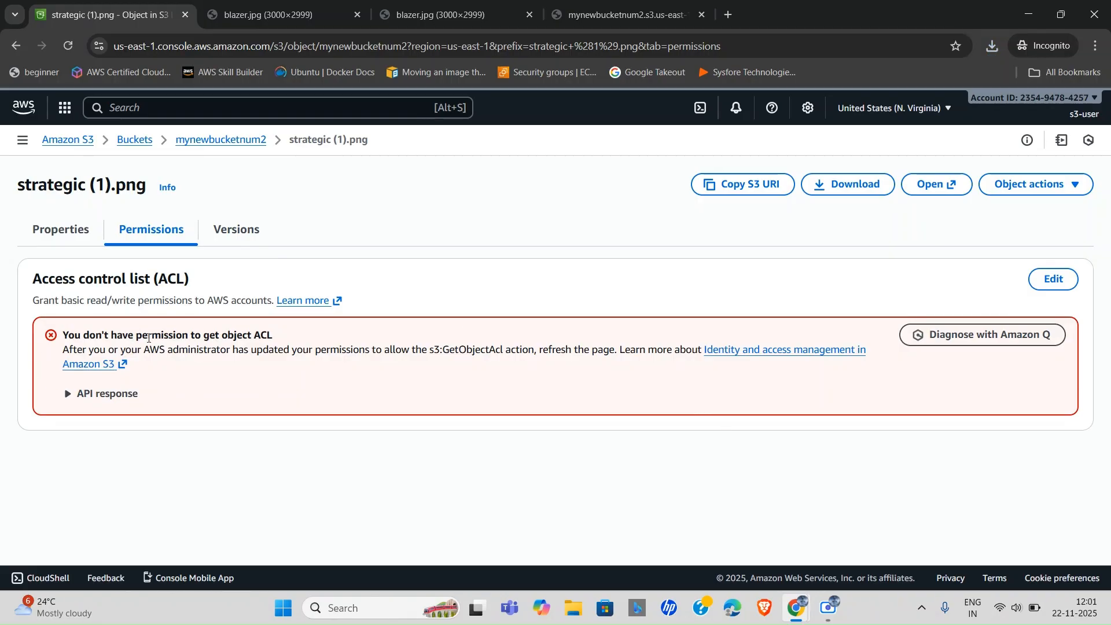
Note the missing s3:GetObjectAcl error, check the IAM policy, then return to the Buckets list.
triple_click(148, 338)
double_click(149, 338)
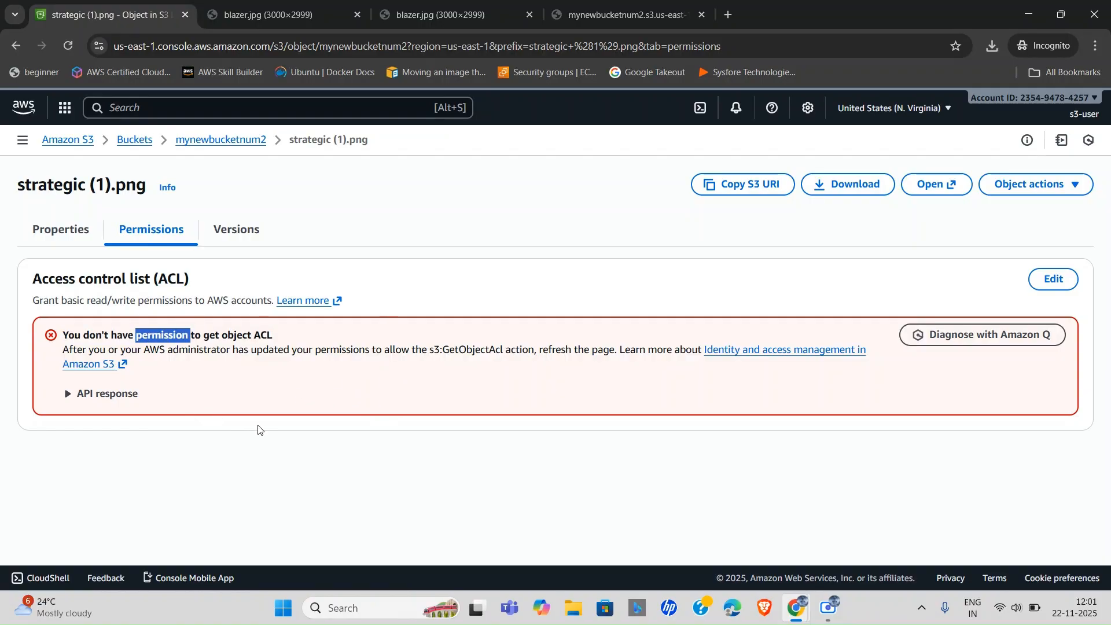
key("alt+Tab")
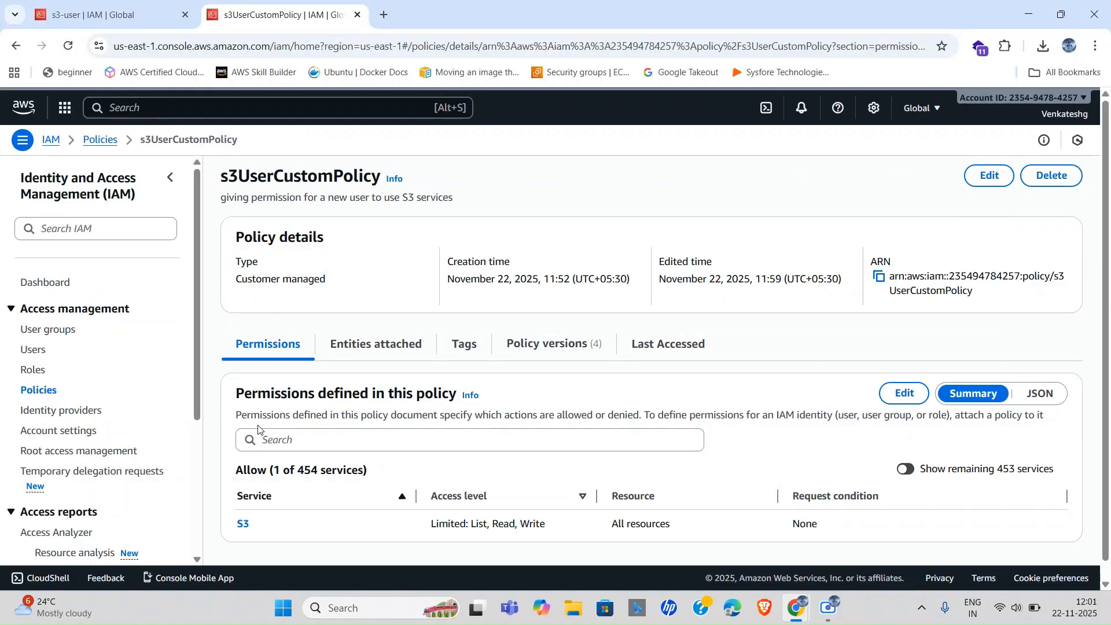
scroll(584, 370, "down", 1)
scroll(583, 371, "up", 1)
key("alt+Tab")
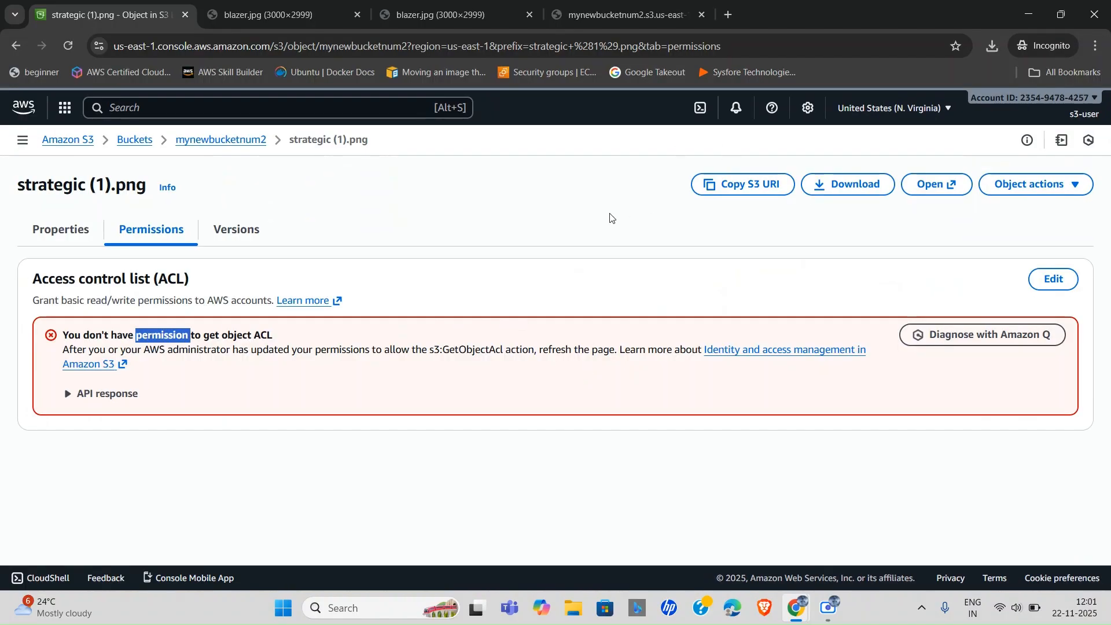
left_click(135, 142)
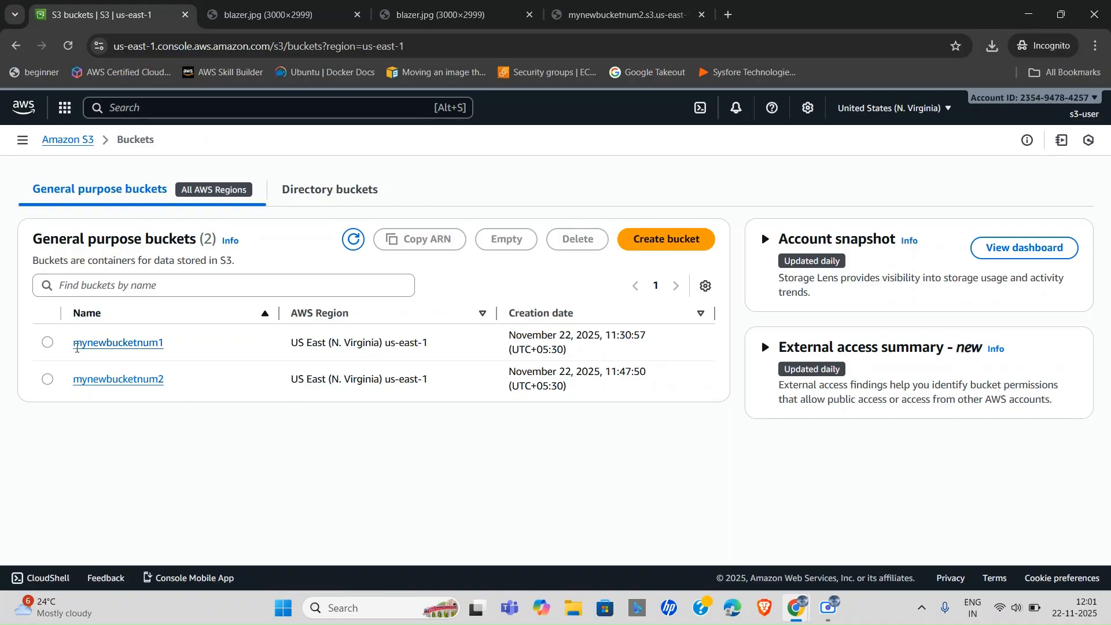
Attempt deleting blazer.jpg from mynewbucketnum1/images/ with the 'delete' confirmation, which is denied.
left_click(92, 343)
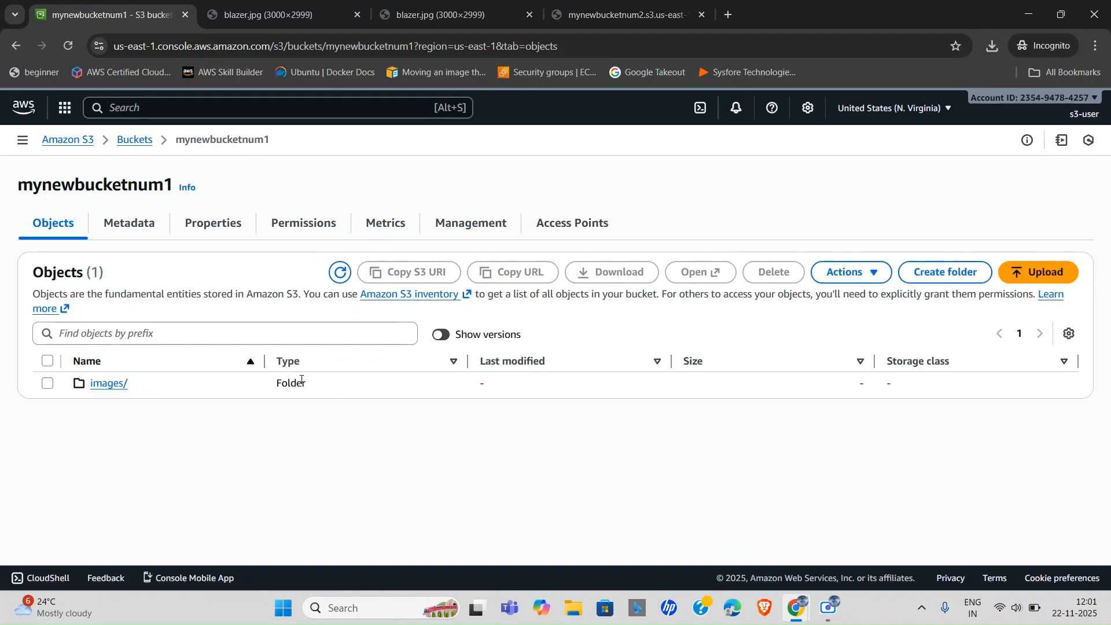
left_click(118, 384)
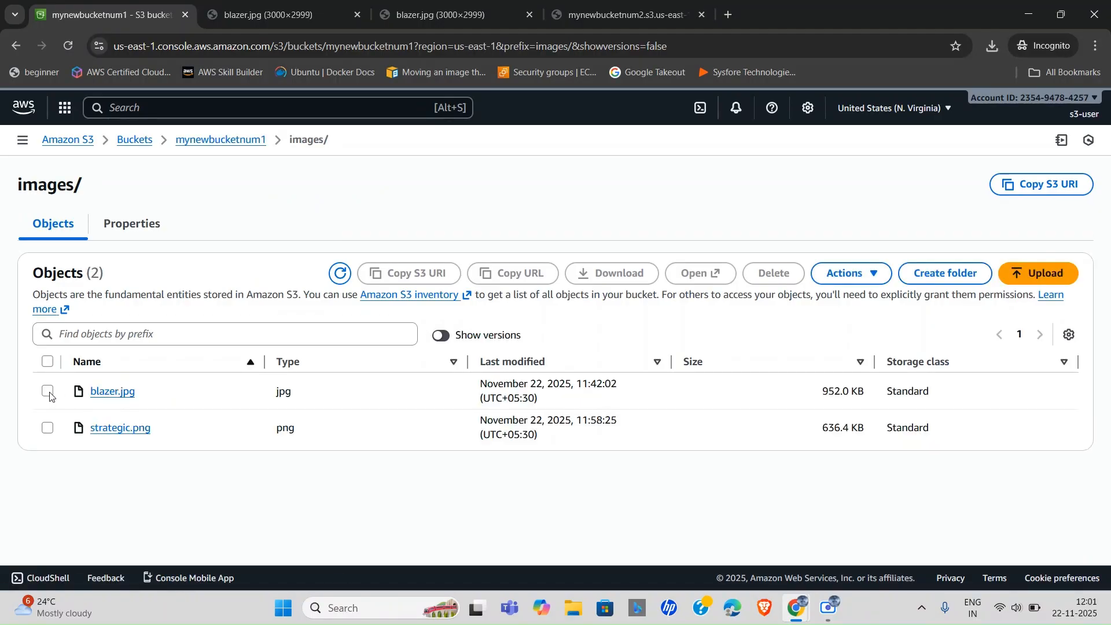
left_click(47, 391)
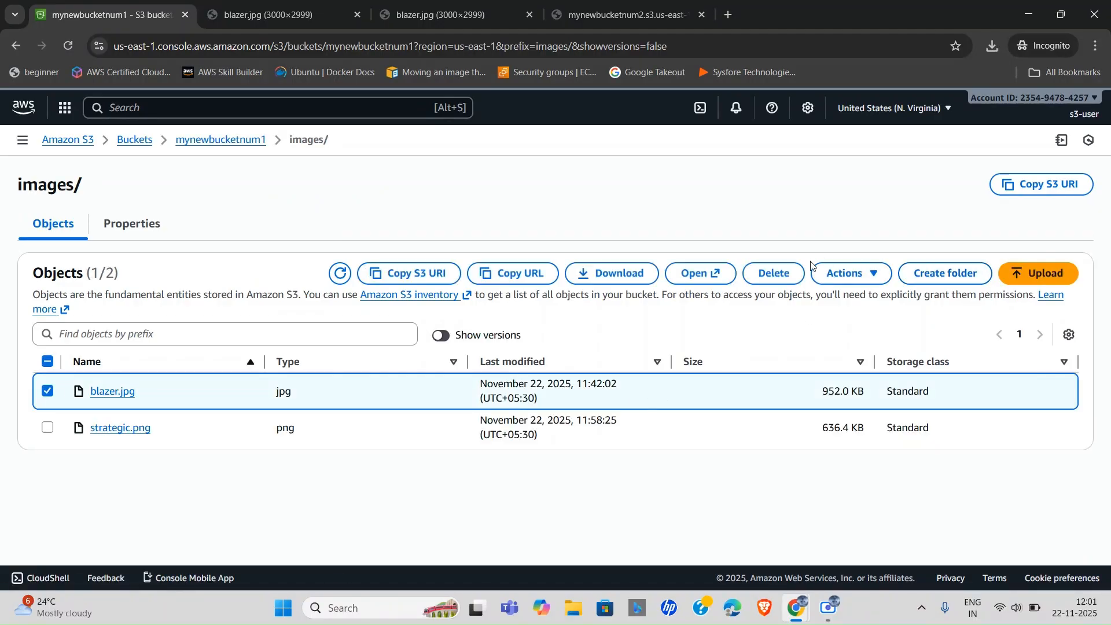
left_click(770, 272)
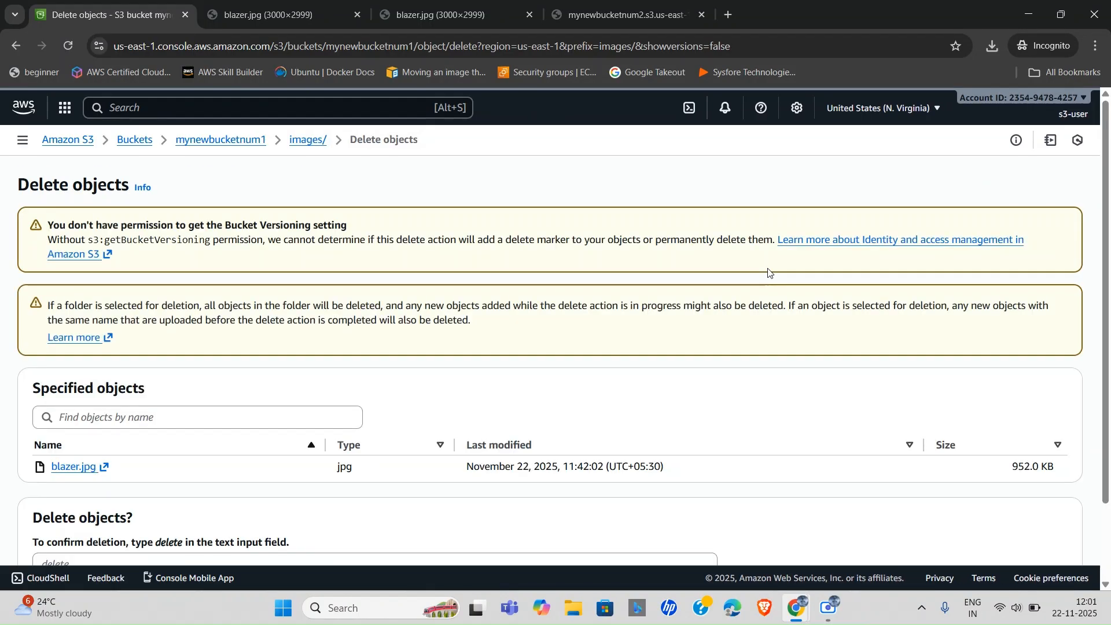
scroll(318, 411, "down", 2)
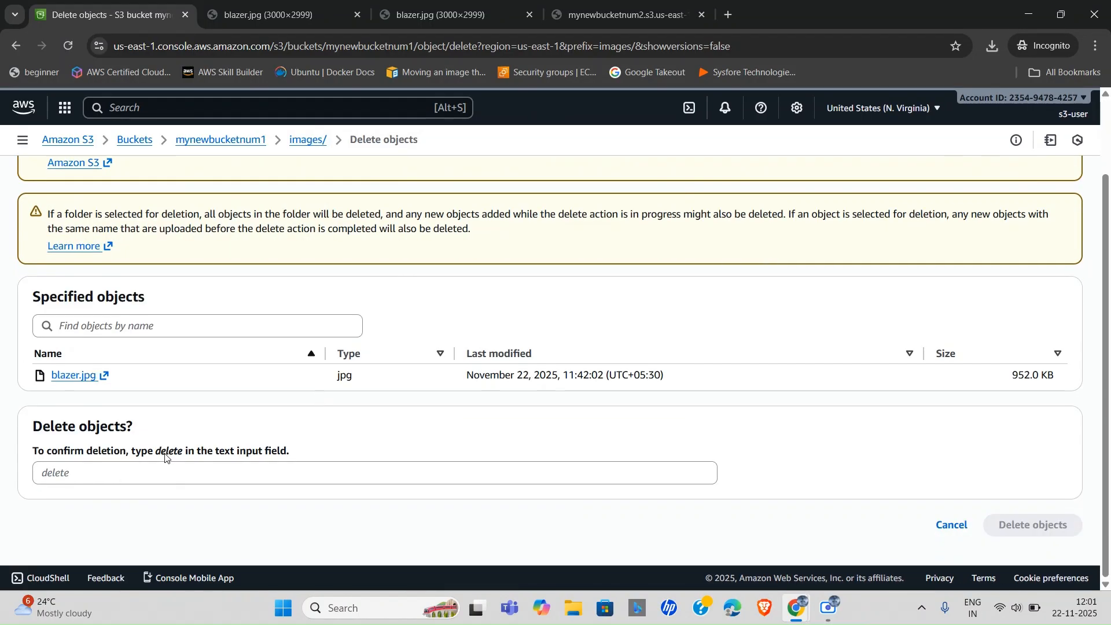
left_click_drag(156, 454, 186, 457)
key("ctrl+c")
left_click(93, 481)
key("ctrl+v")
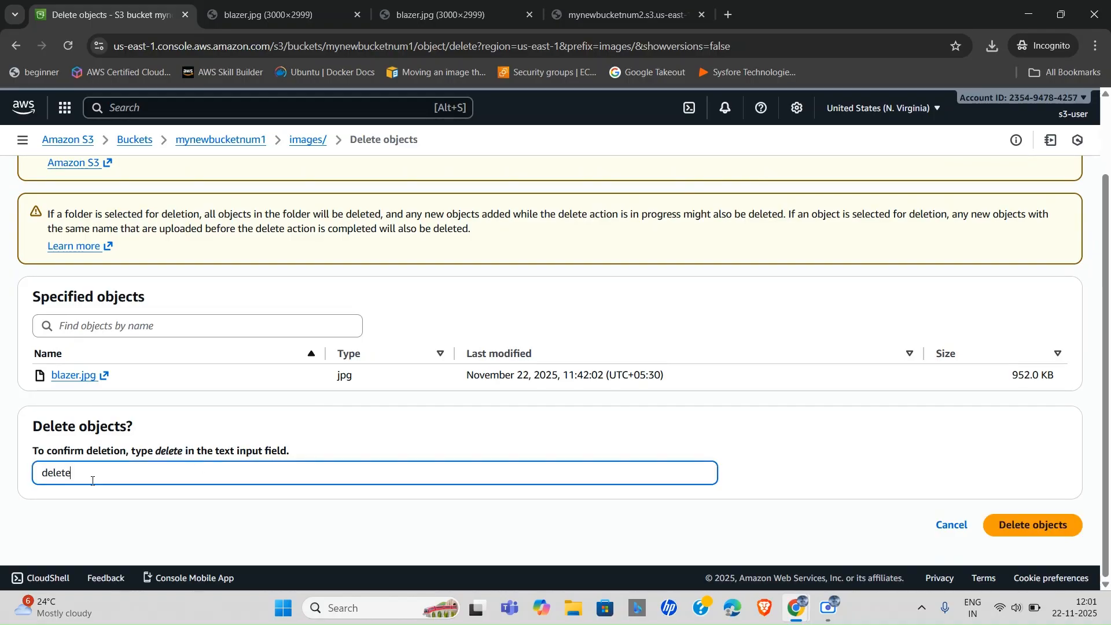
left_click(1050, 524)
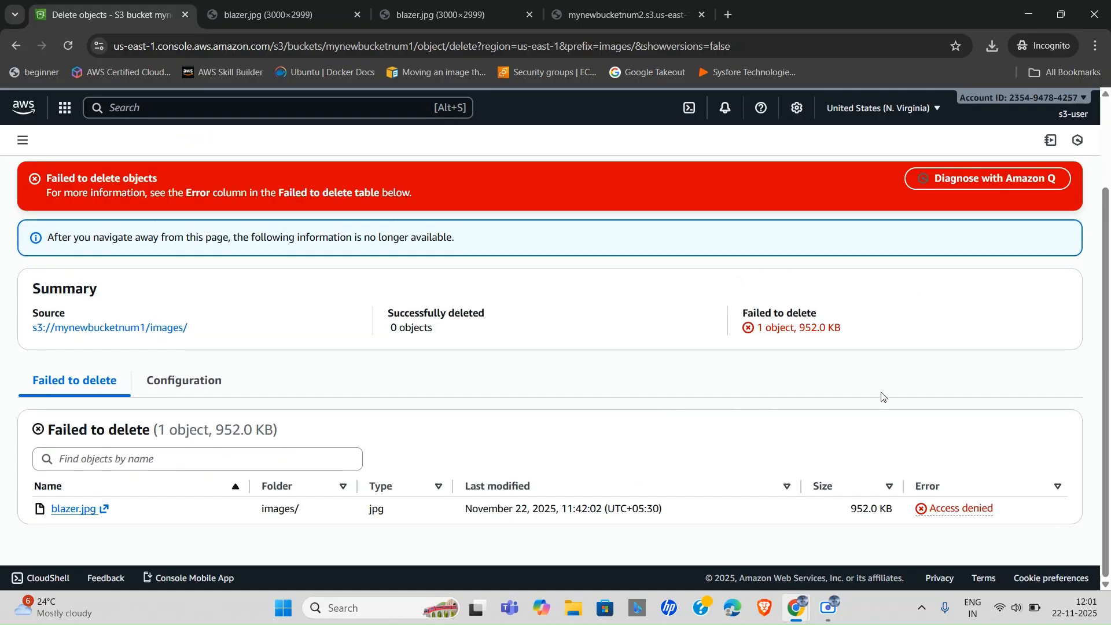
key("alt+Tab")
Add the s3:DeleteObject action to s3UserCustomPolicy's S3 statement.
left_click(906, 395)
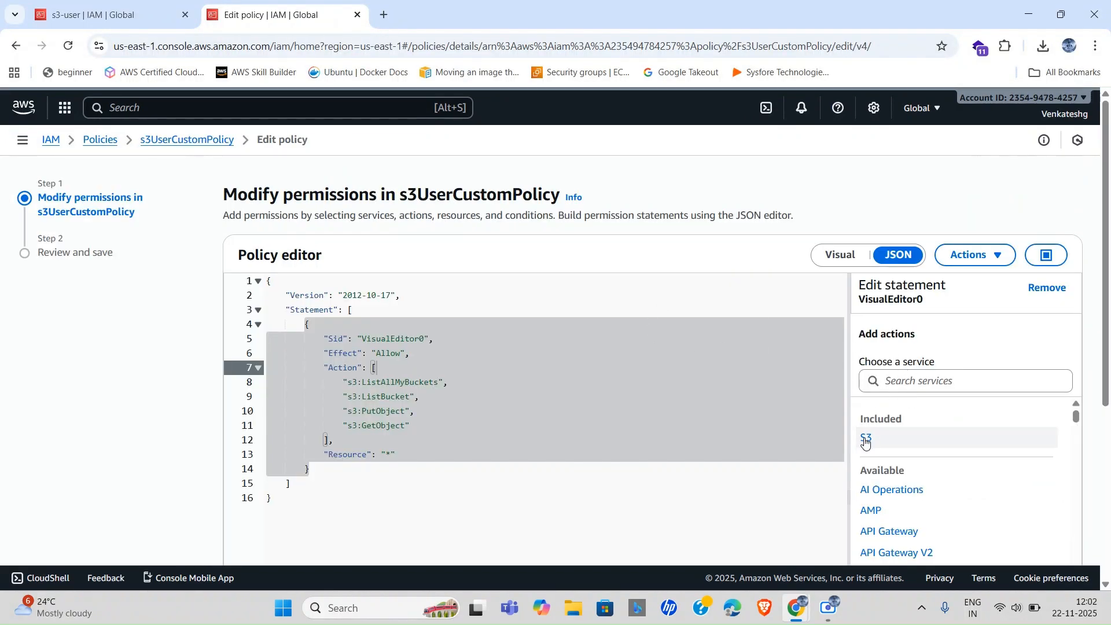
left_click(866, 439)
left_click(918, 389)
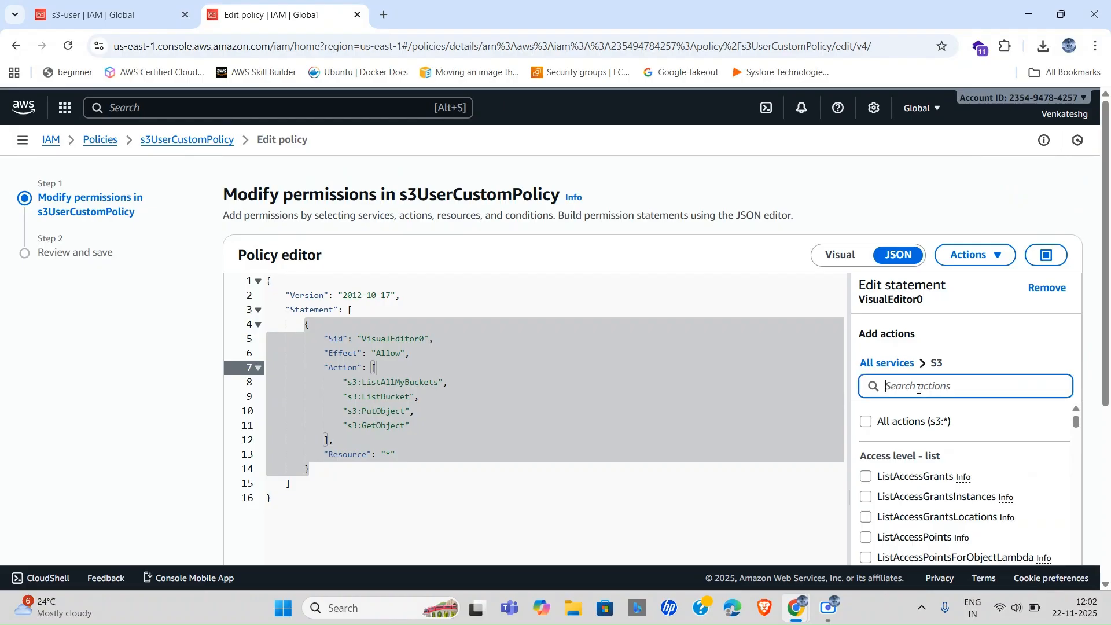
type("deletee")
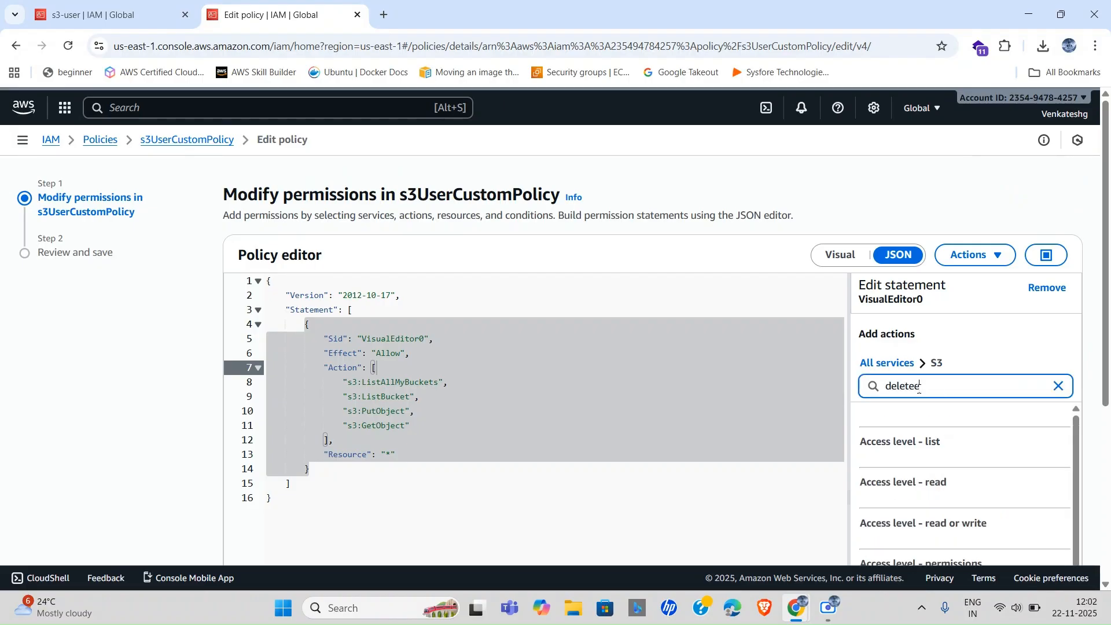
key("BackSpace")
scroll(922, 528, "down", 3)
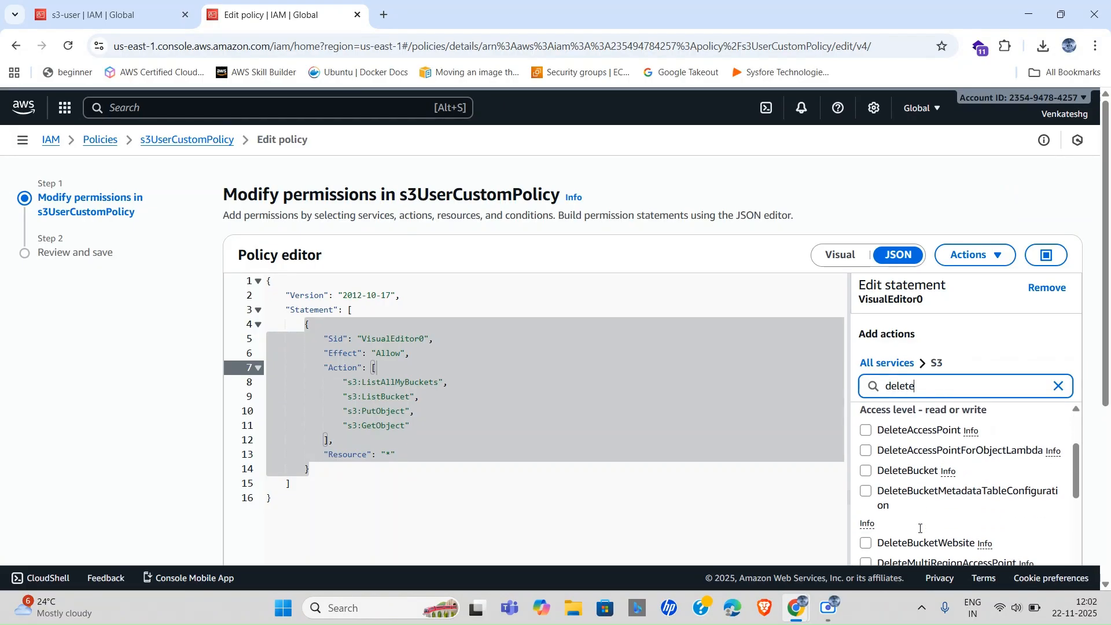
scroll(877, 527, "down", 2)
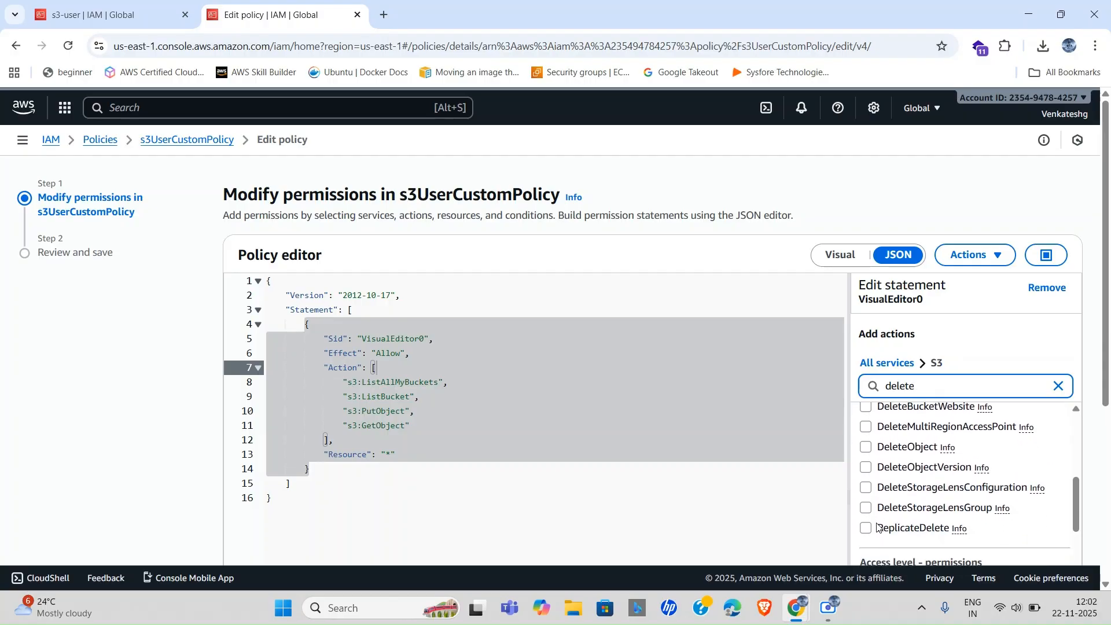
left_click(866, 415)
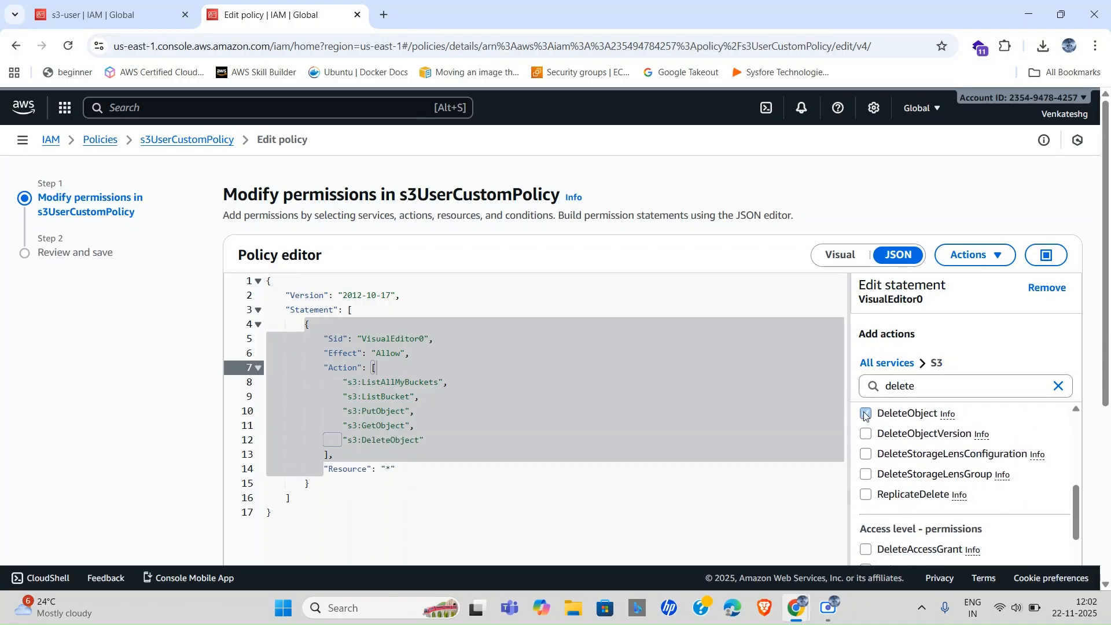
Review and save the policy as the new default version.
scroll(931, 436, "down", 6)
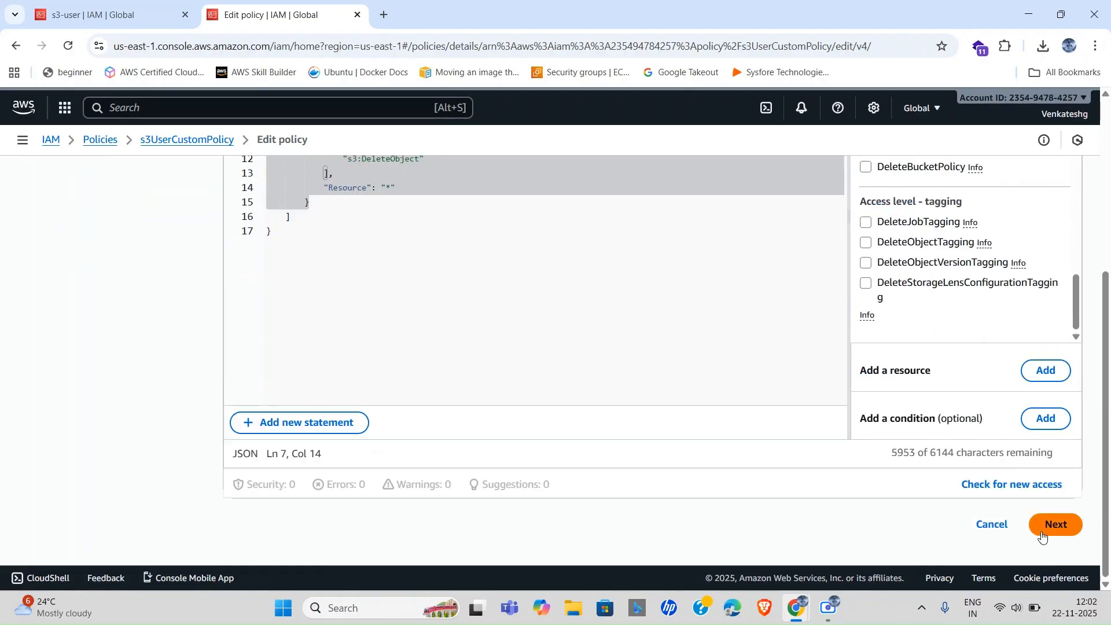
left_click(1042, 537)
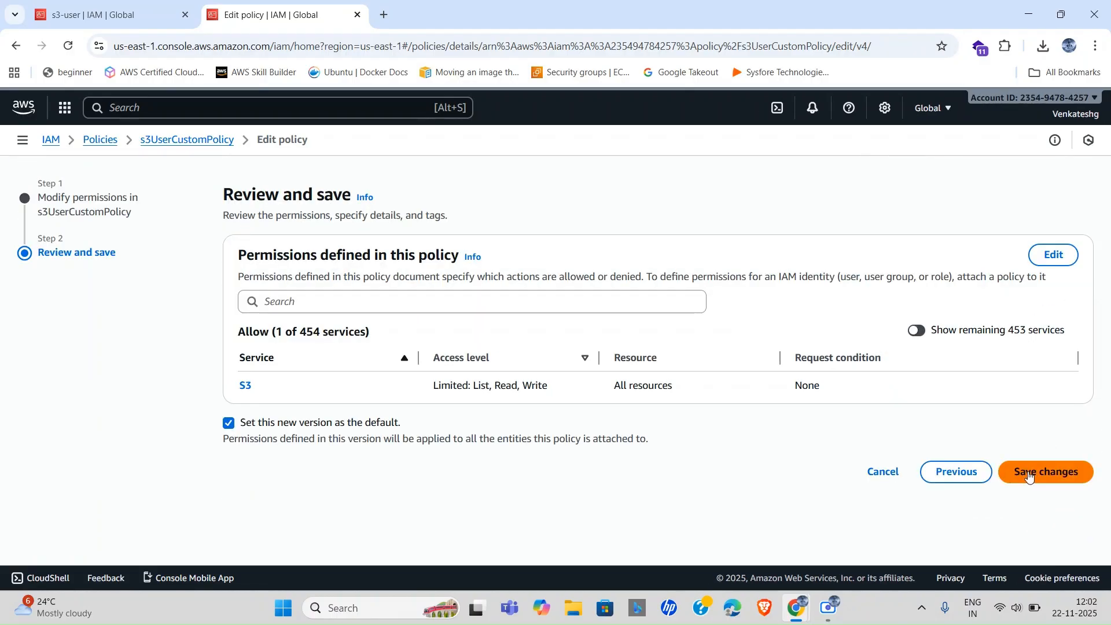
left_click(1042, 470)
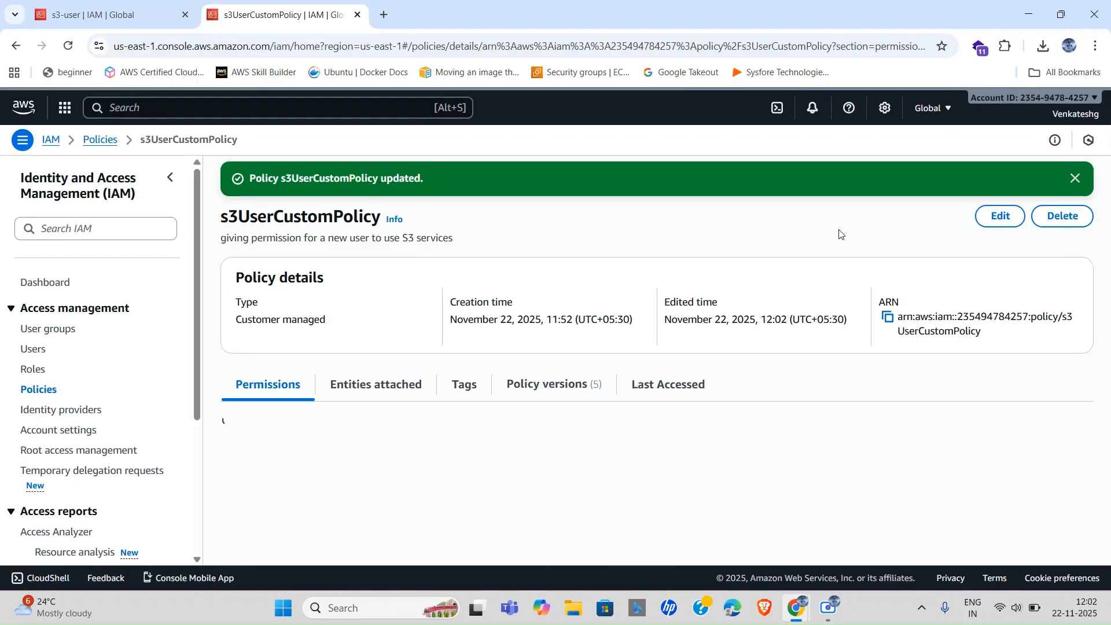
scroll(574, 408, "down", 1)
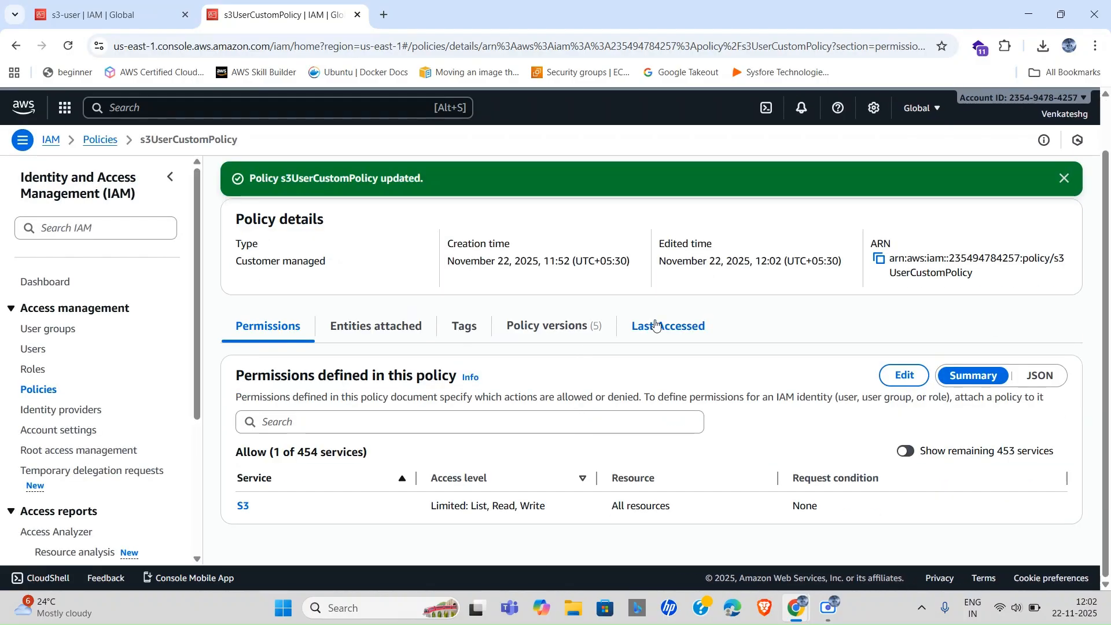
key("alt+Tab")
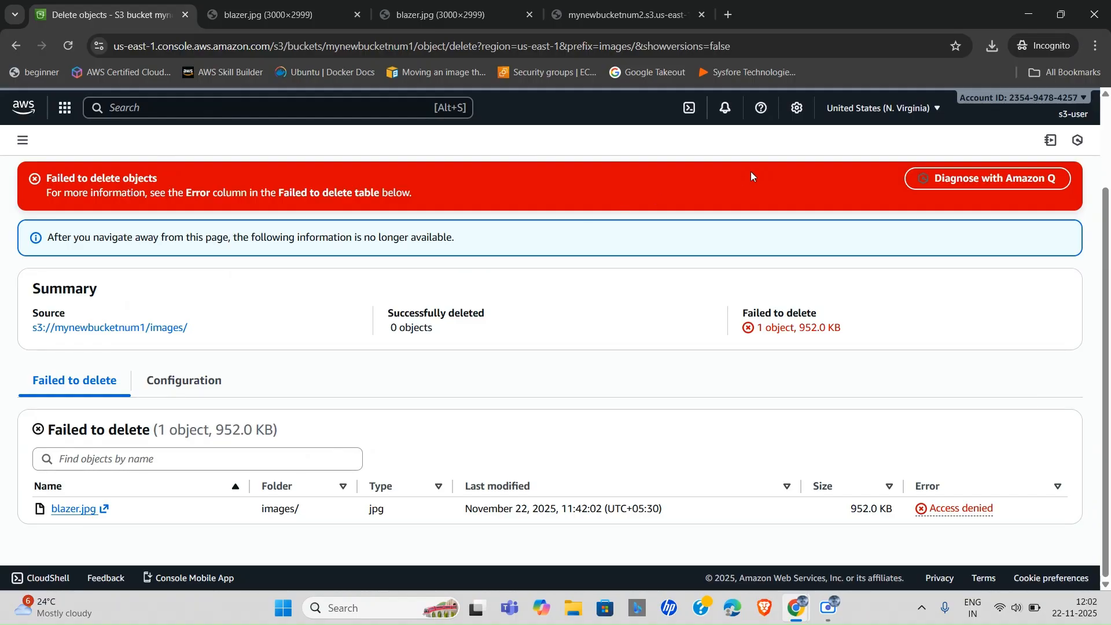
Delete blazer.jpg from images/ using the 'delete' confirmation, then return to mynewbucketnum1.
left_click(74, 48)
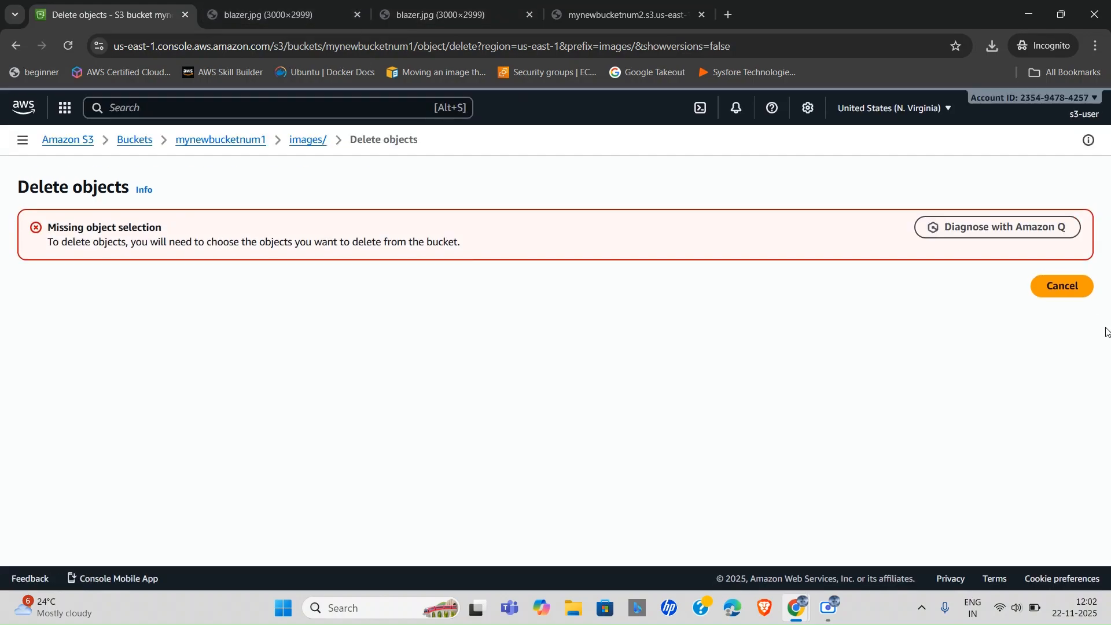
left_click(308, 138)
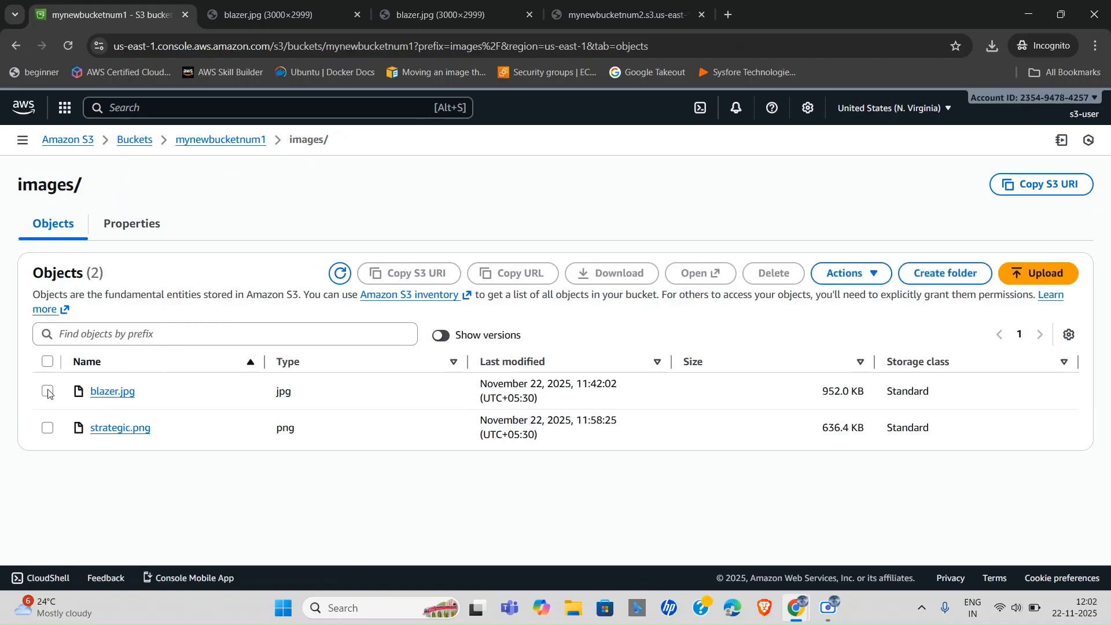
left_click(48, 391)
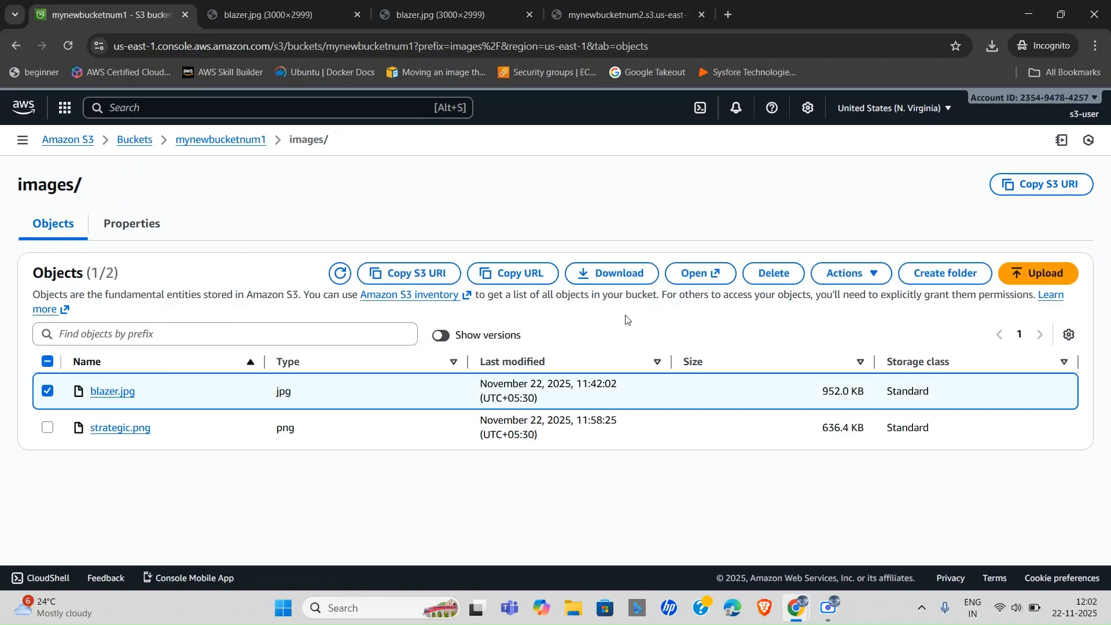
left_click(752, 274)
scroll(408, 450, "down", 2)
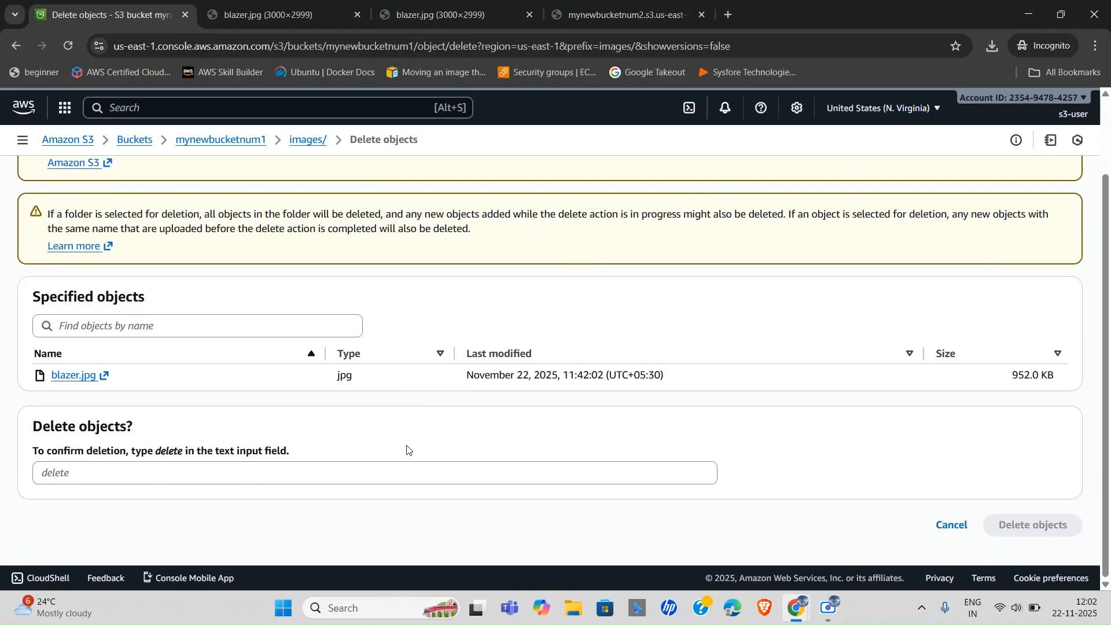
left_click(99, 470)
type("dele")
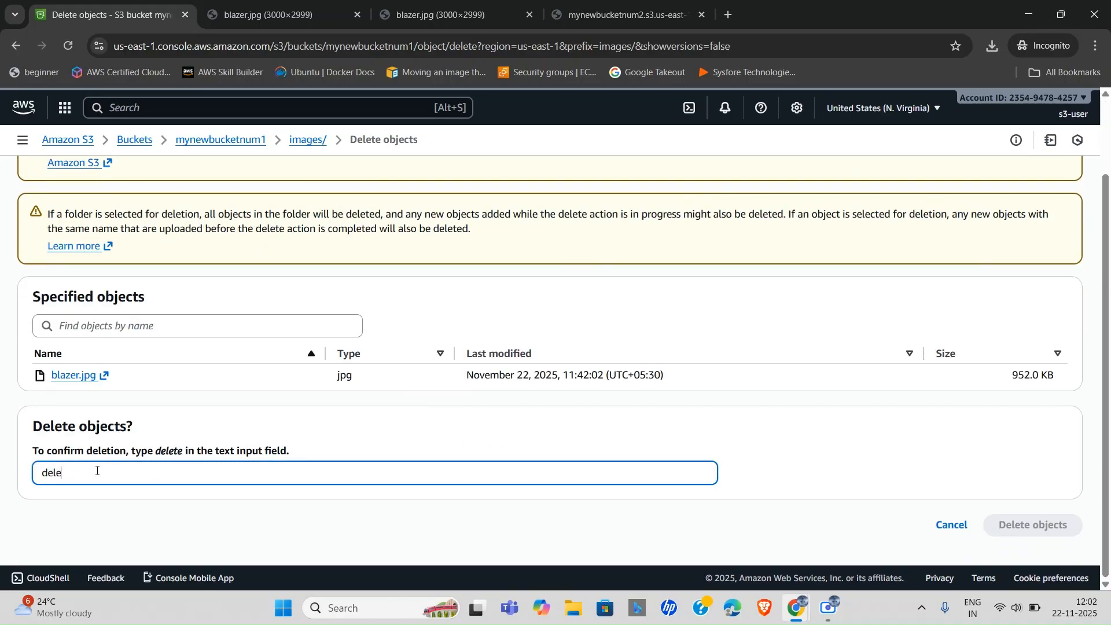
type("te")
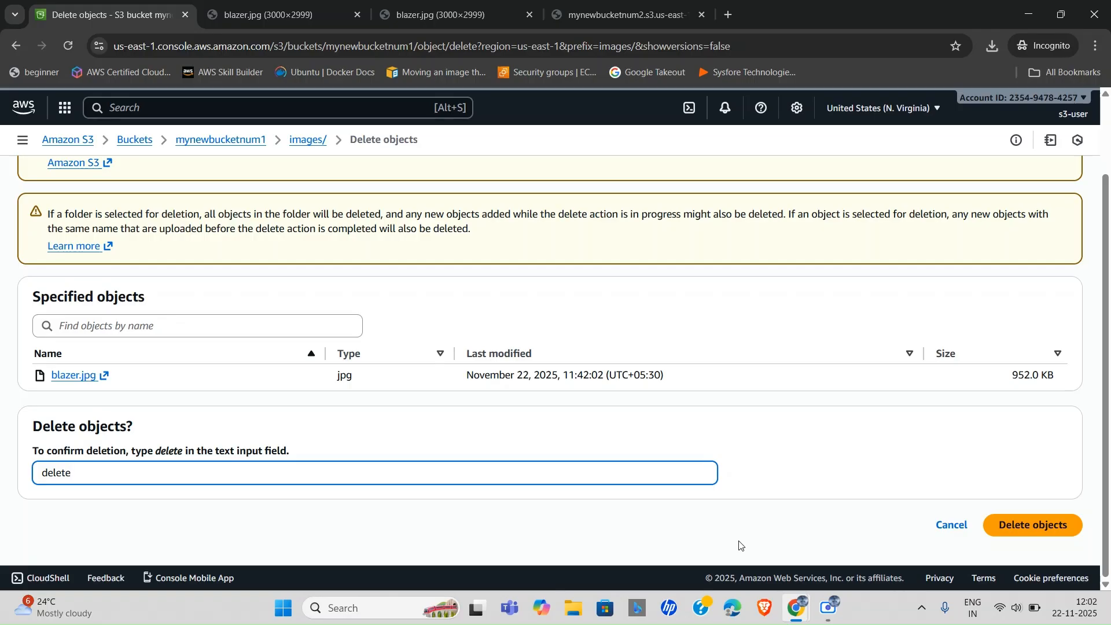
left_click(1009, 523)
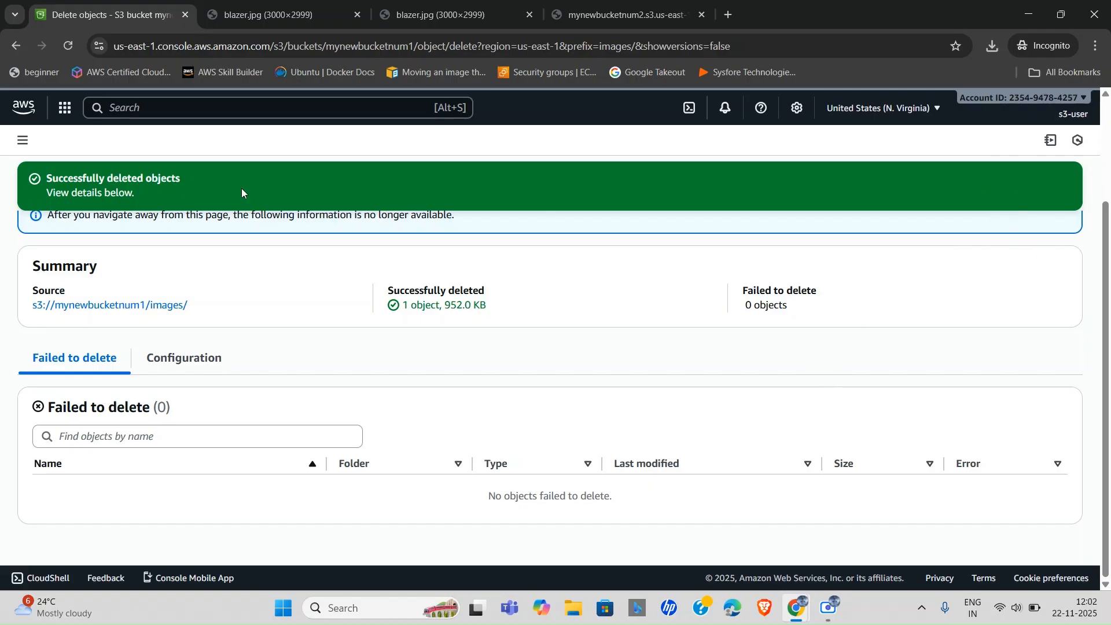
left_click(92, 307)
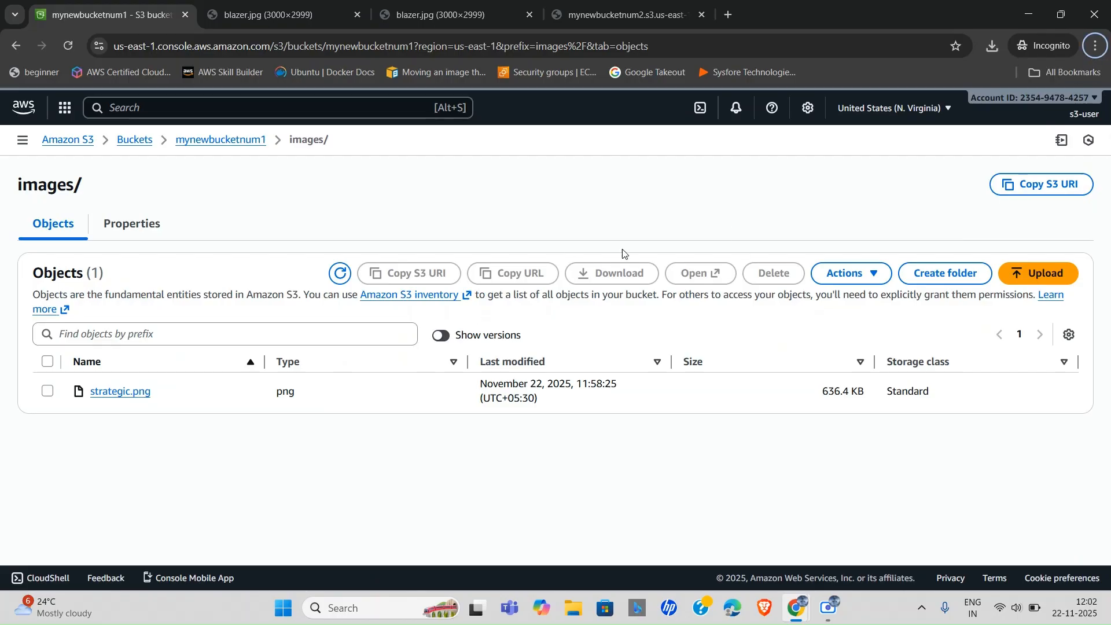
left_click(222, 140)
Open mynewbucketnum2 twice to confirm it holds strategic (1).png, returning to Buckets each time.
left_click(128, 140)
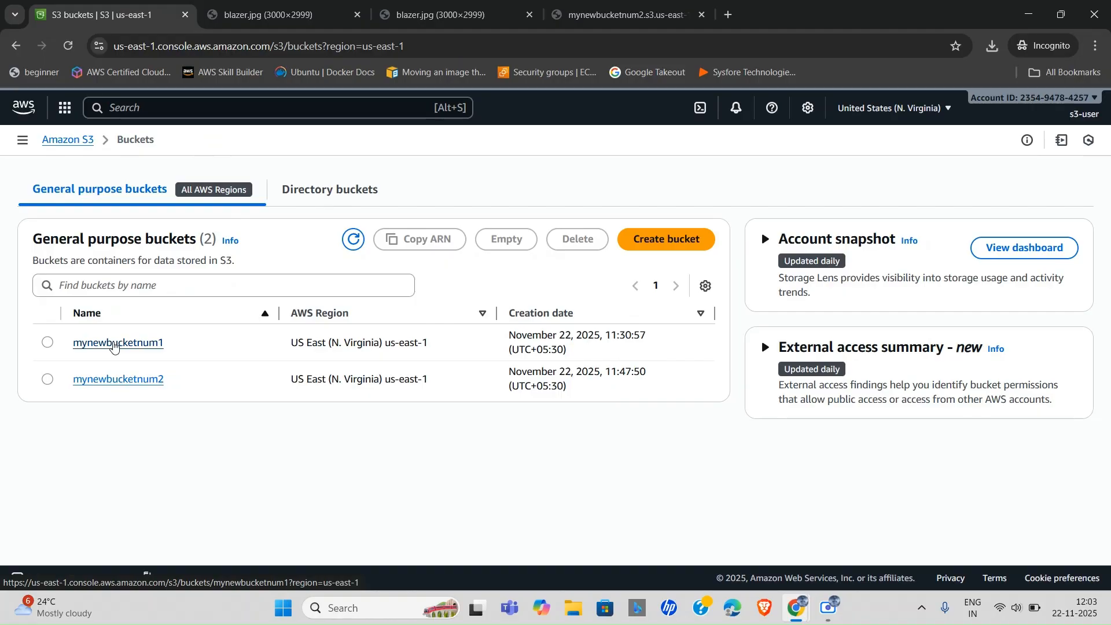
left_click(138, 381)
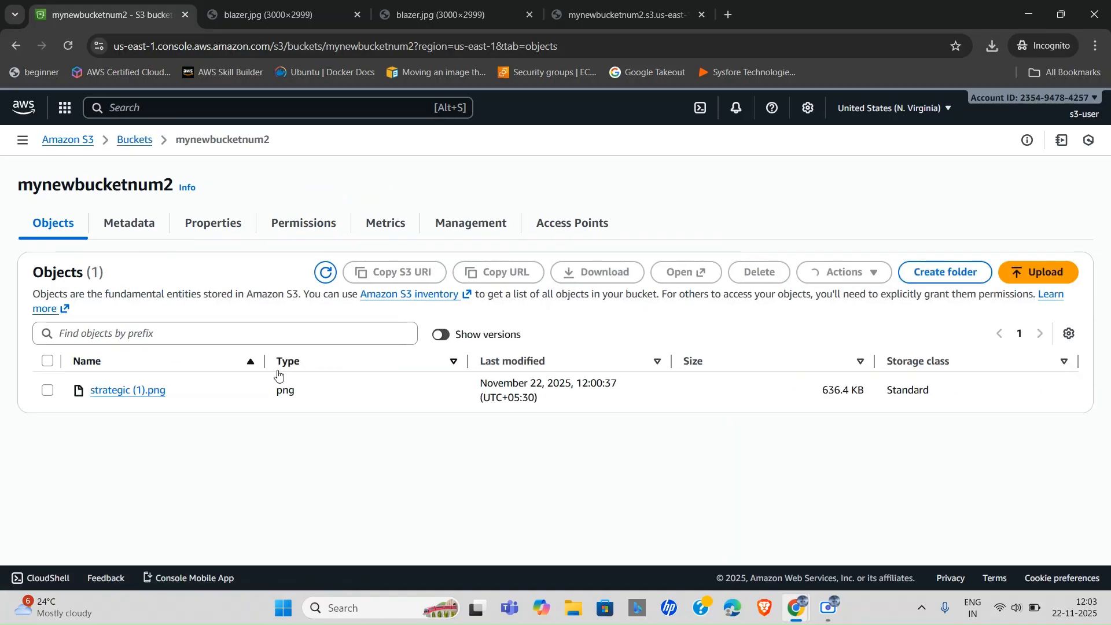
left_click(137, 145)
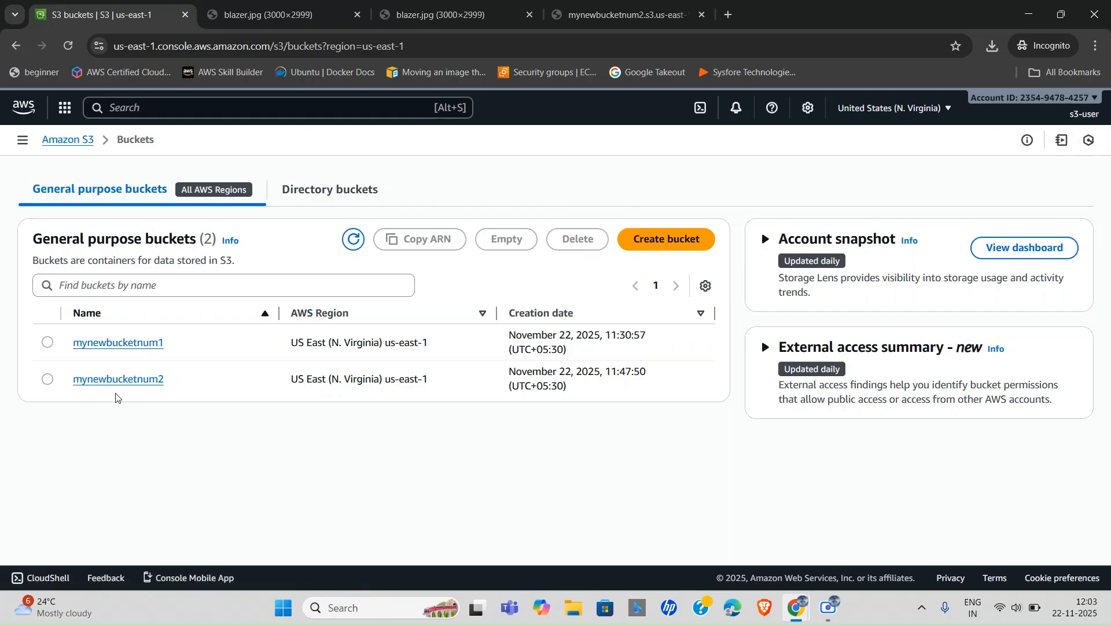
left_click(141, 379)
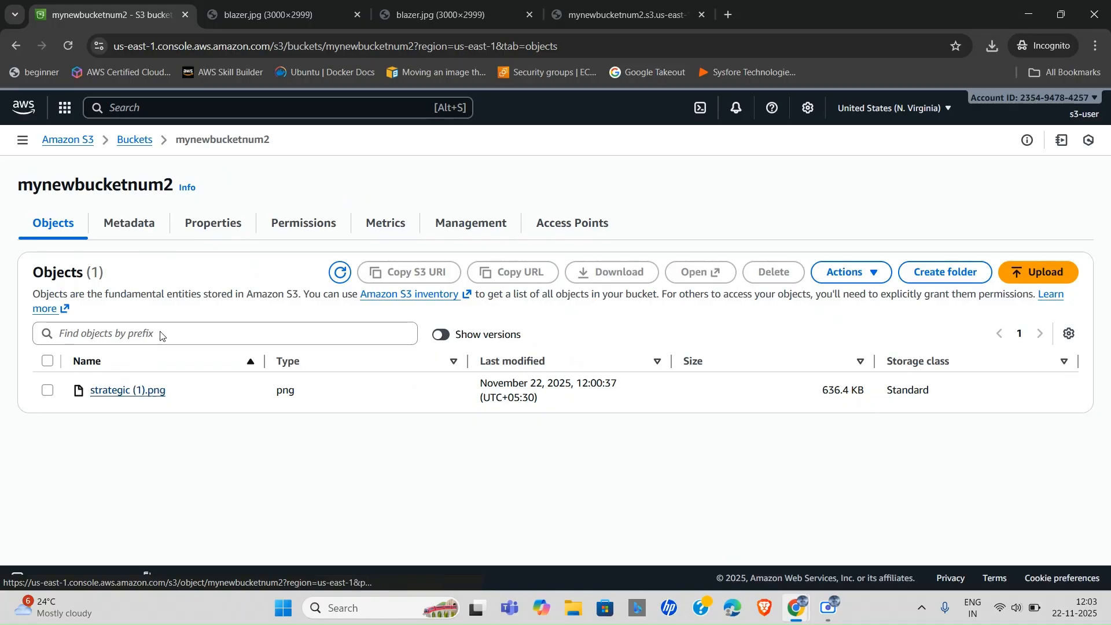
left_click(142, 143)
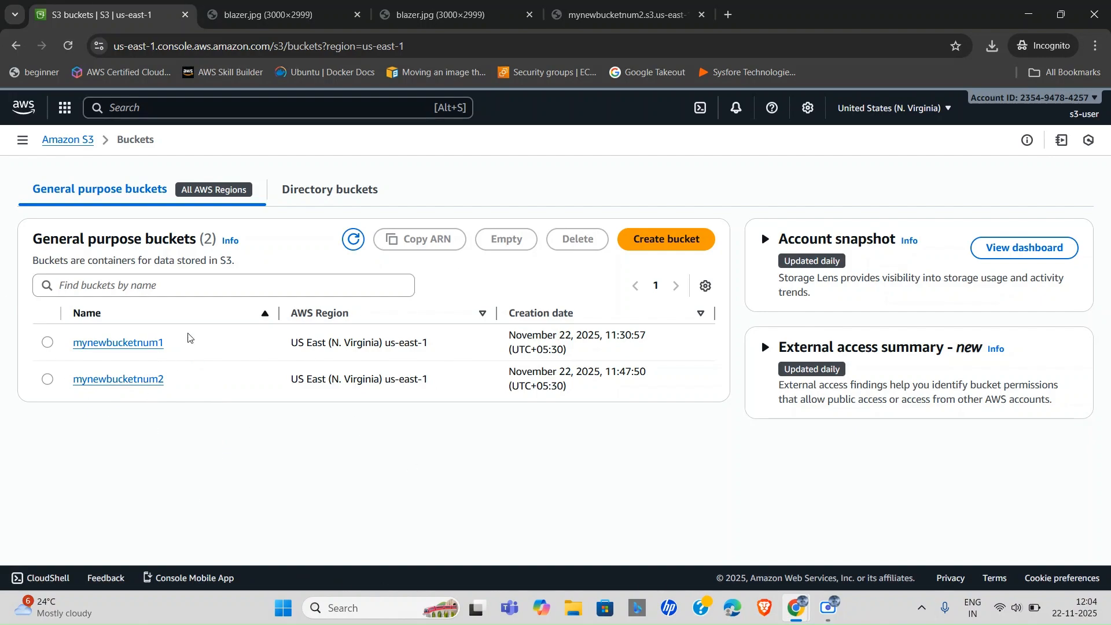
Delete the ListBucket through DeleteObject action lines from s3UserCustomPolicy's JSON, leaving s3:ListAllMyBuckets.
key("alt+Tab")
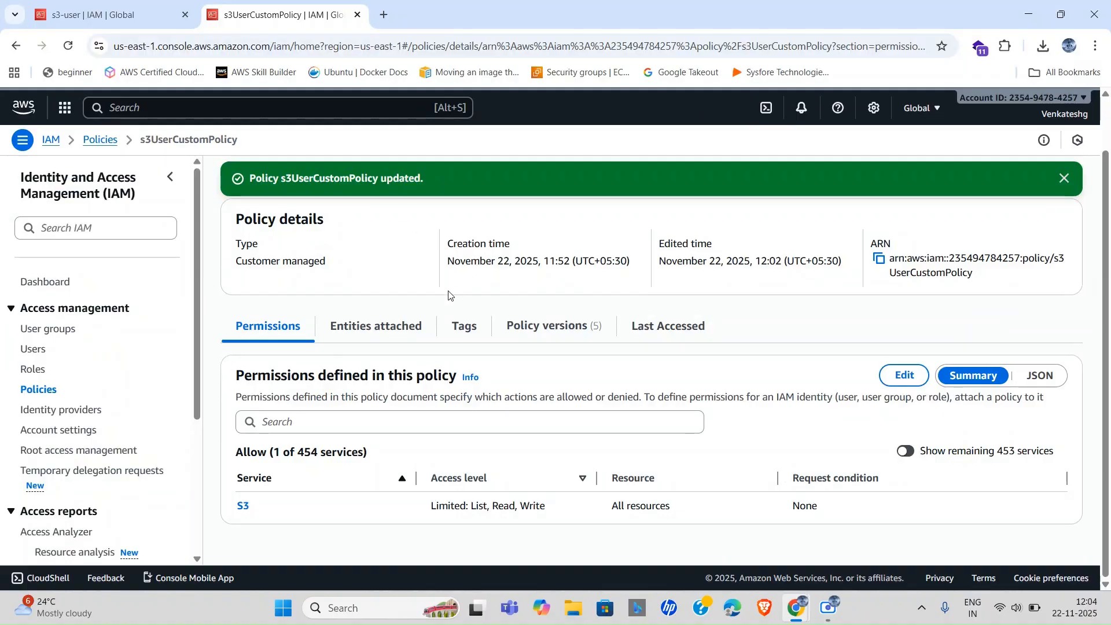
left_click(904, 376)
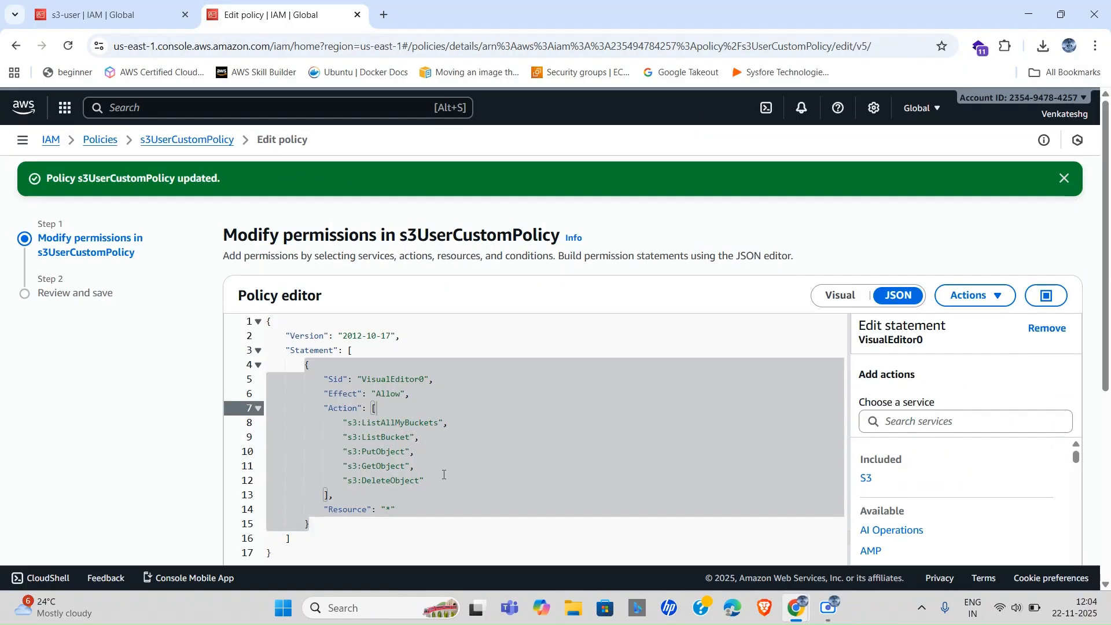
left_click(451, 483)
left_click_drag(435, 482, 245, 436)
key("BackSpace")
key("BackSpace")
key("BackSpace")
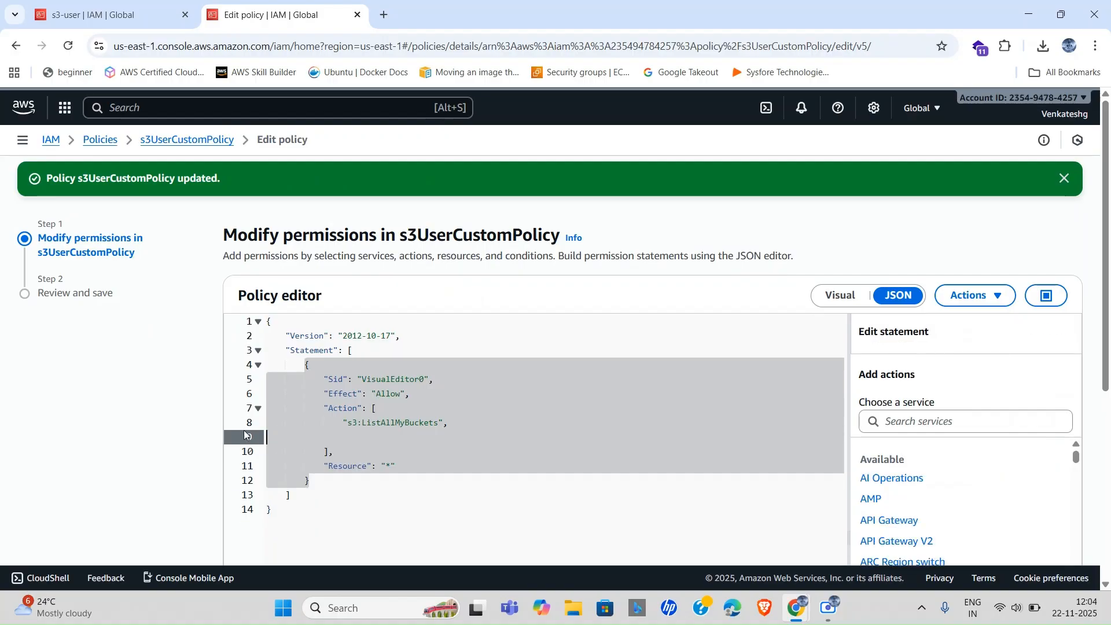
Review and save the trimmed policy as the new default version.
scroll(578, 452, "down", 5)
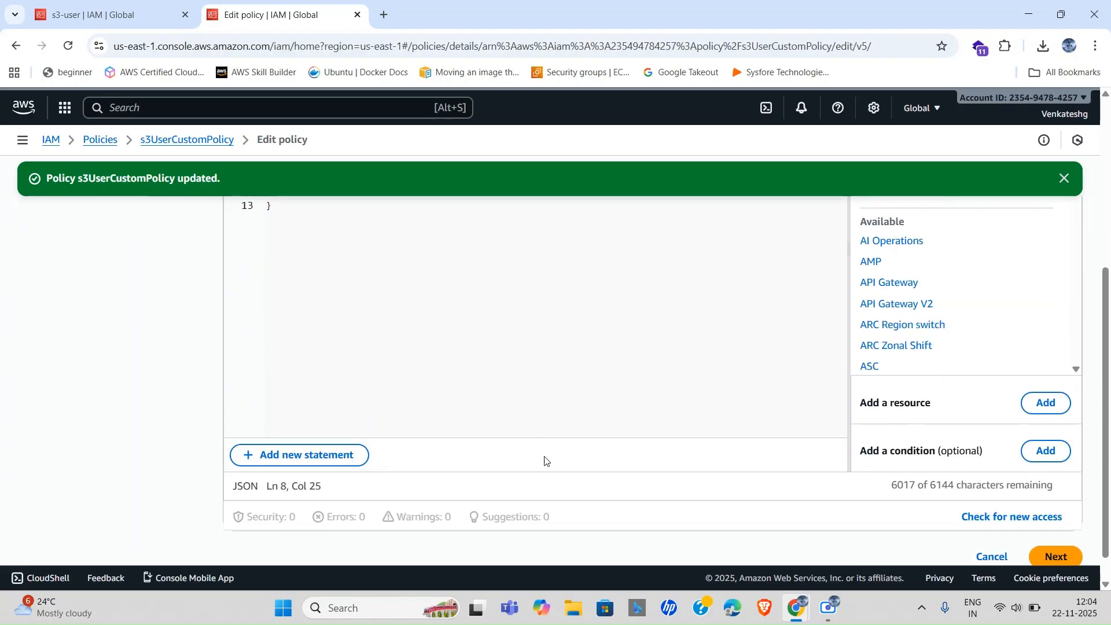
left_click(1069, 523)
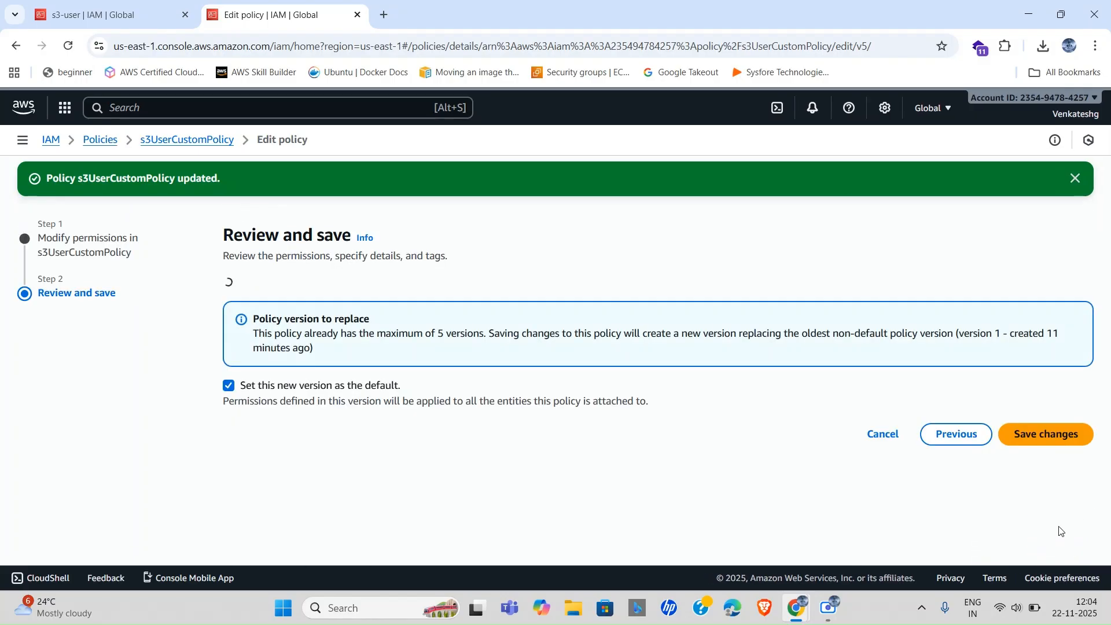
scroll(844, 437, "down", 1)
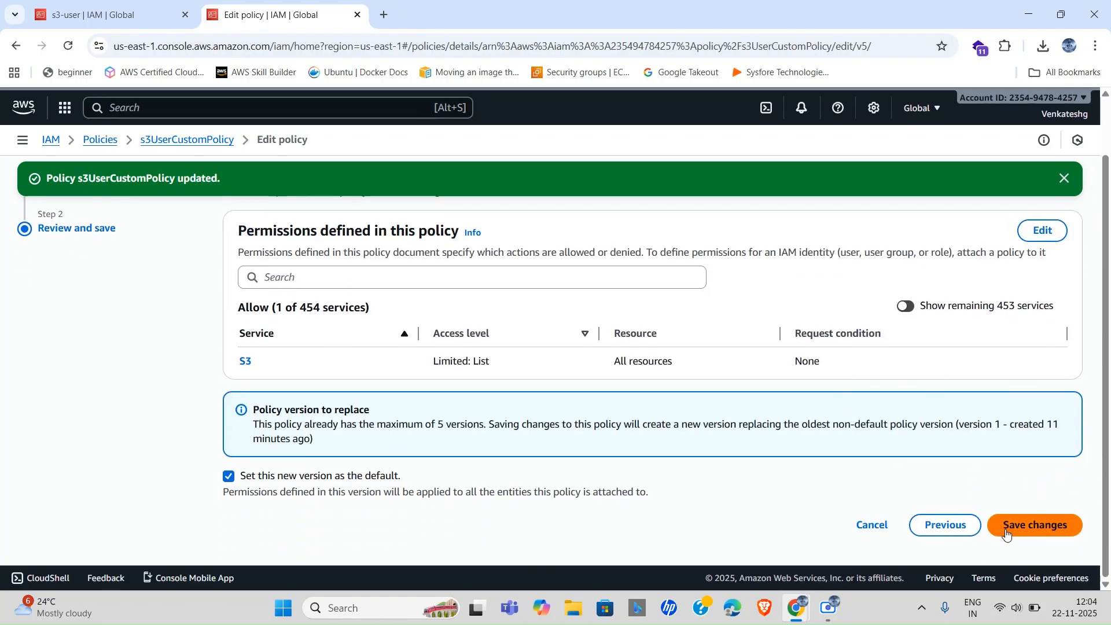
left_click(1005, 528)
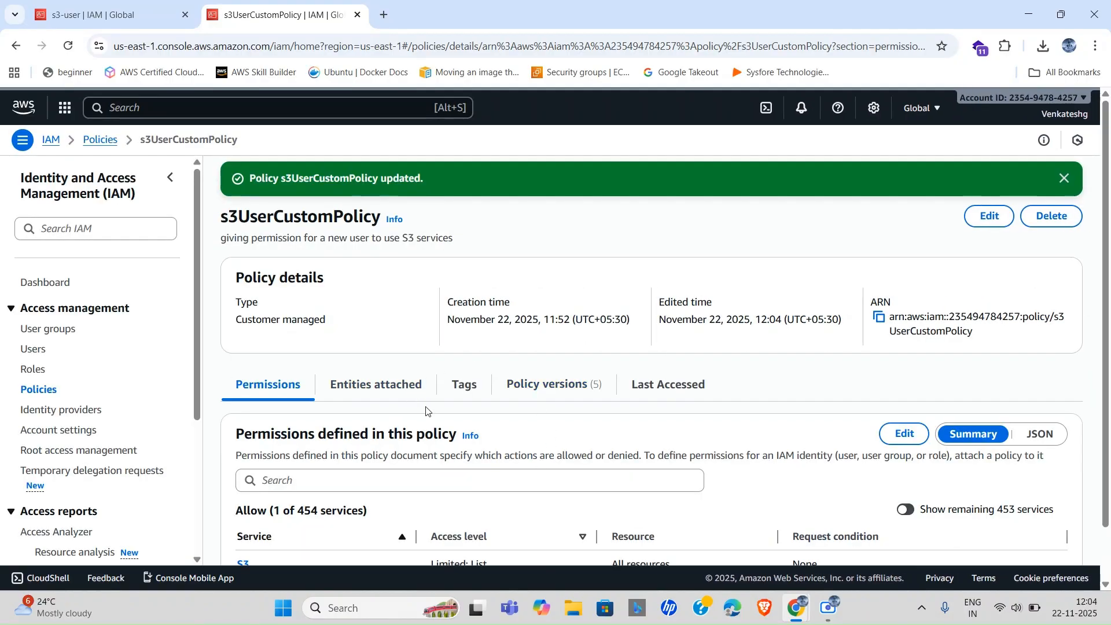
key("alt+Tab")
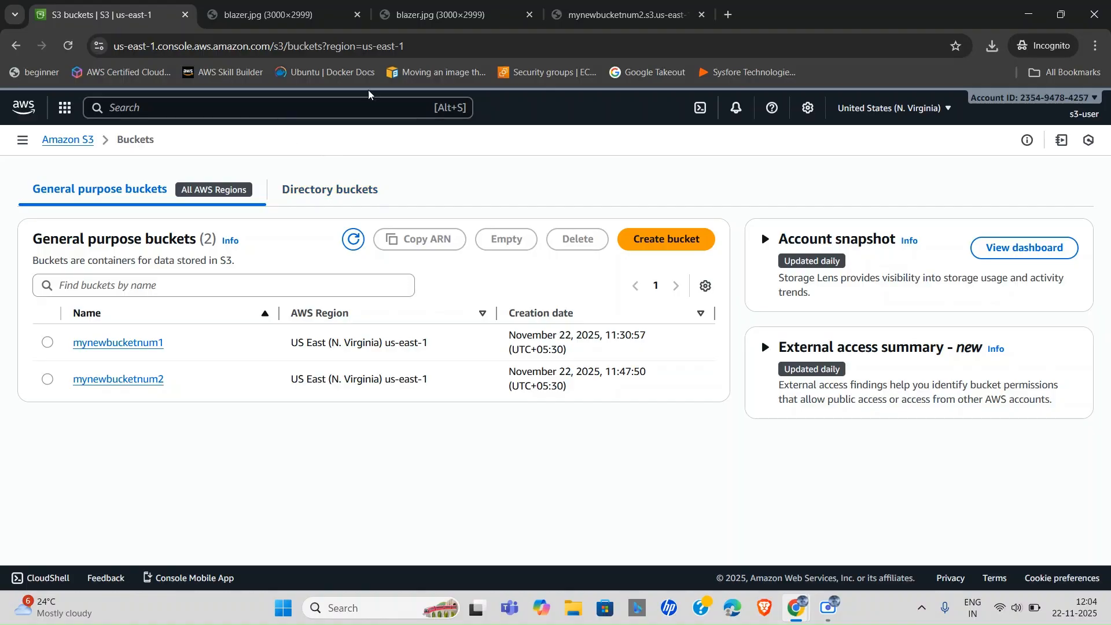
left_click(416, 47)
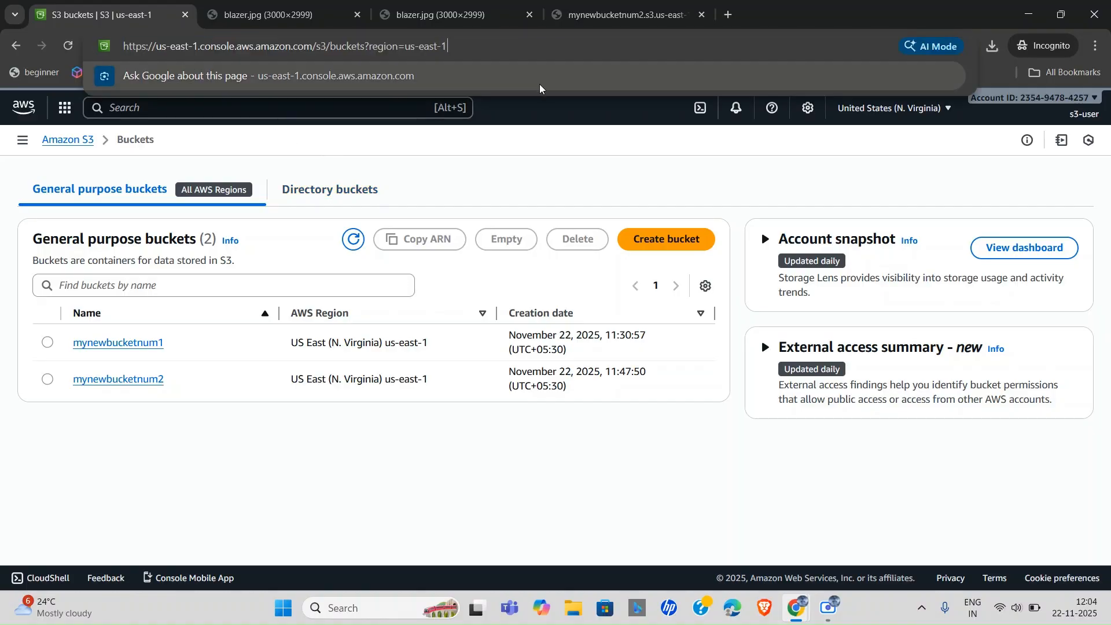
key("Return")
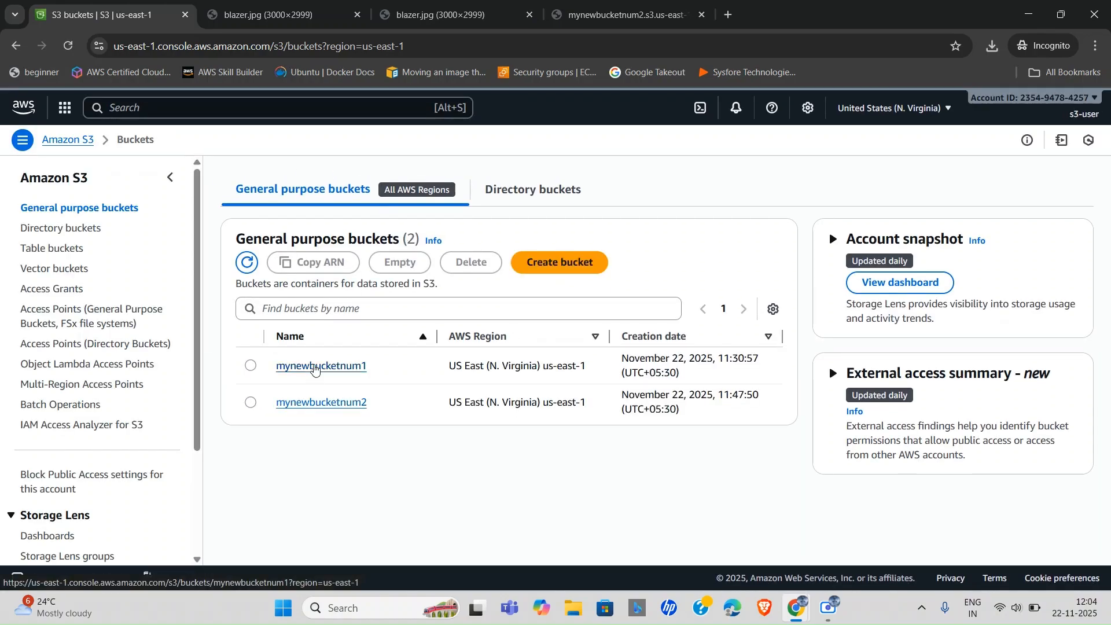
left_click(316, 368)
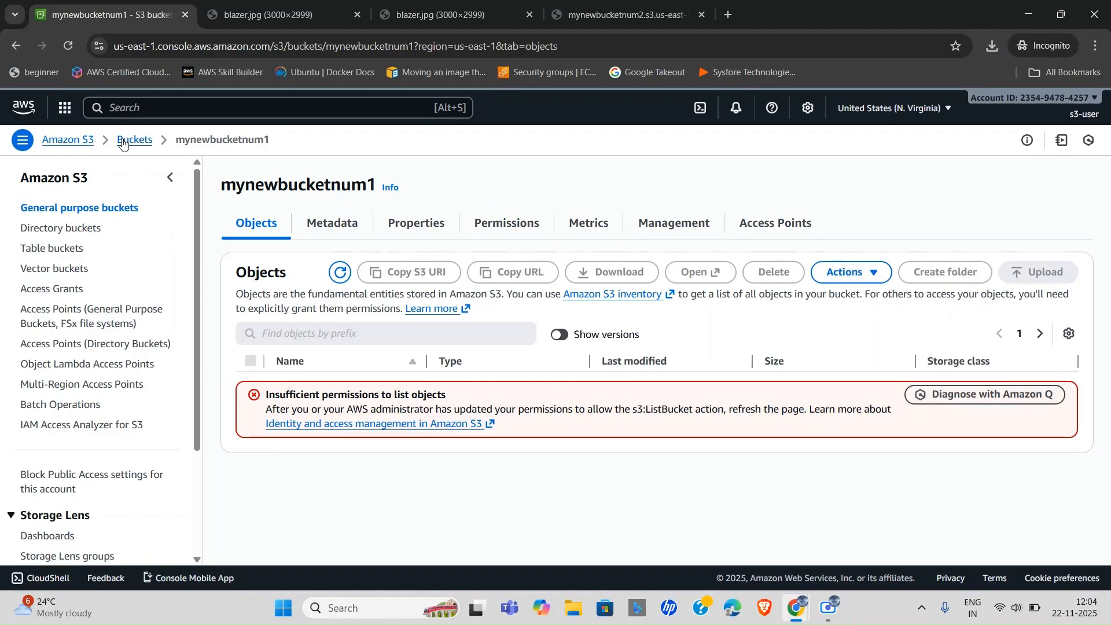
left_click(125, 140)
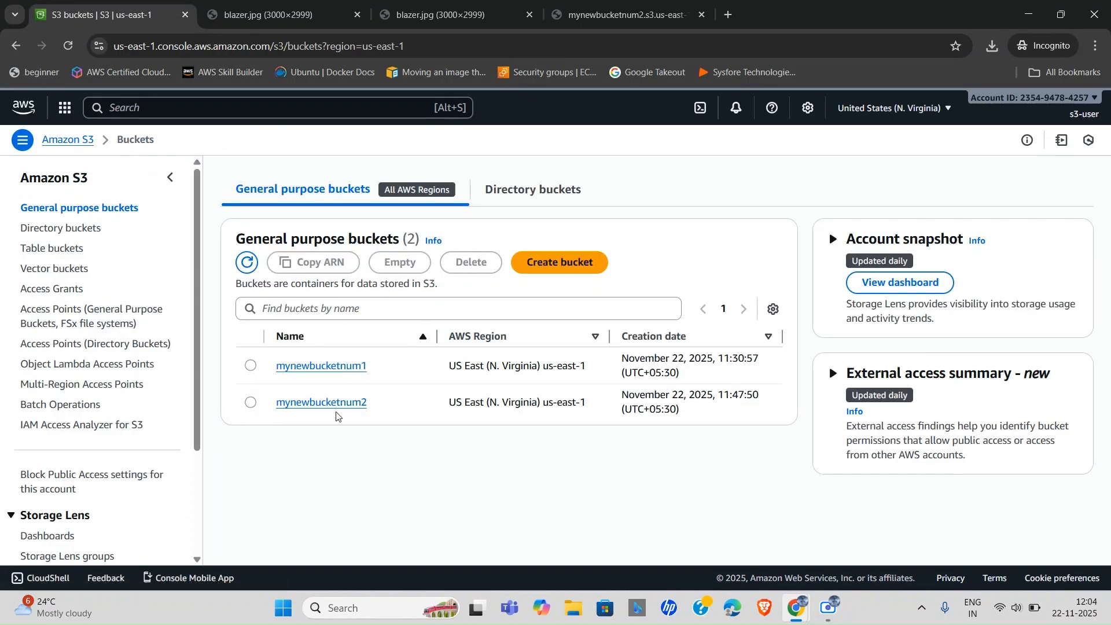
left_click(357, 403)
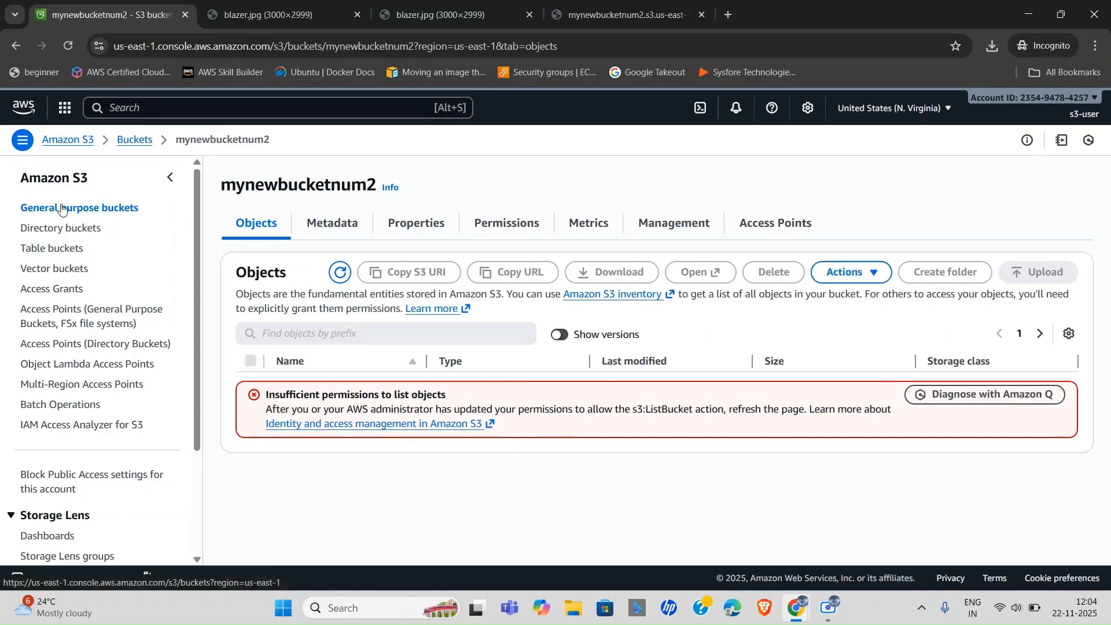
left_click(62, 209)
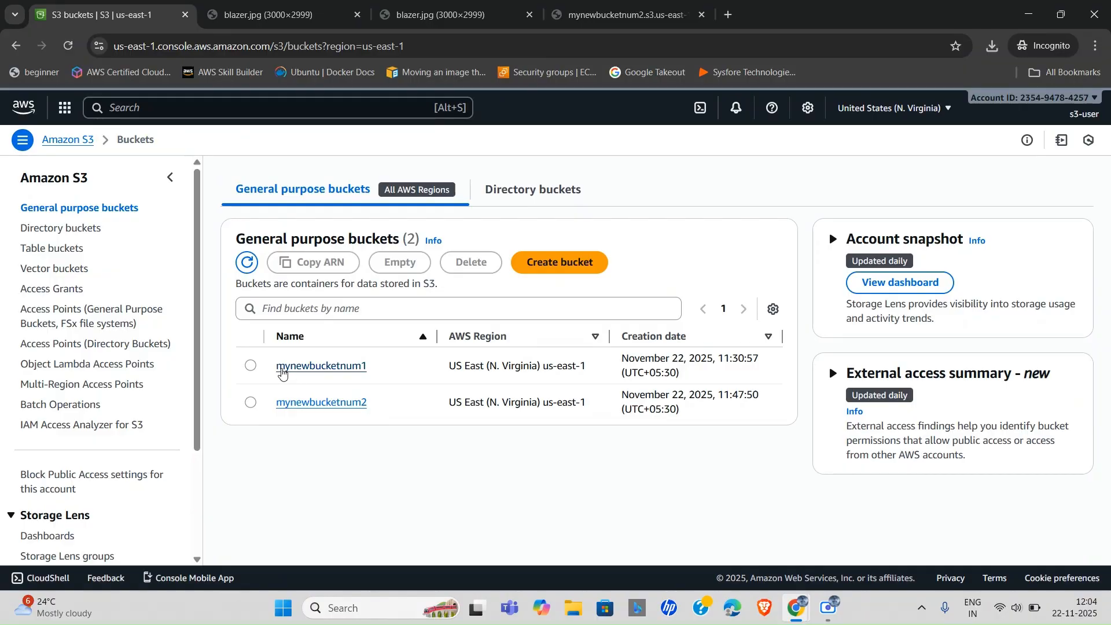
left_click(251, 367)
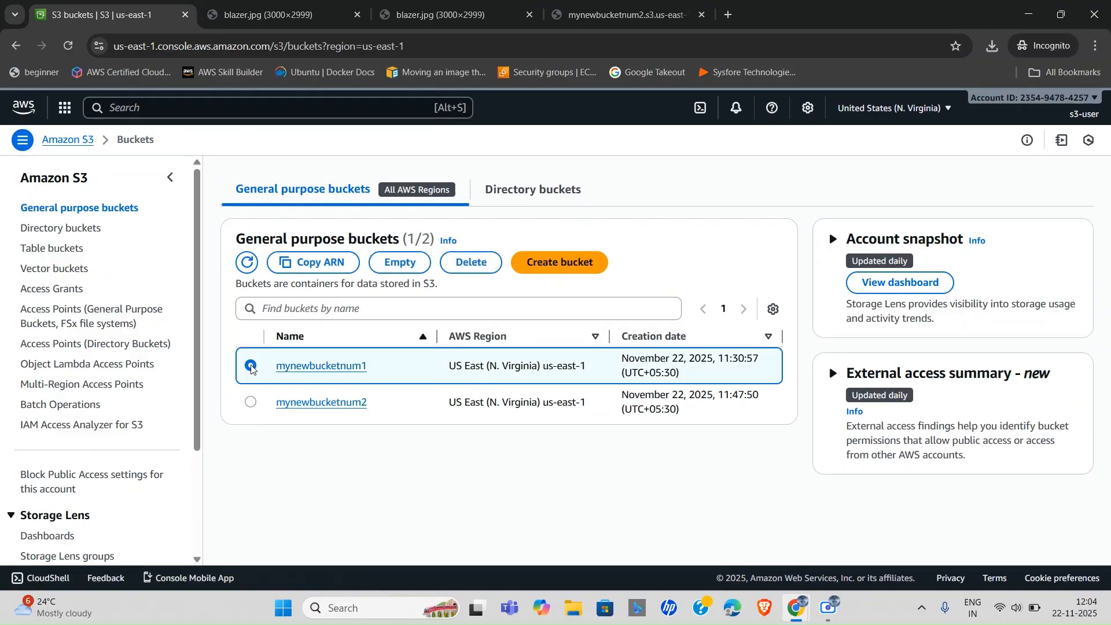
left_click(250, 402)
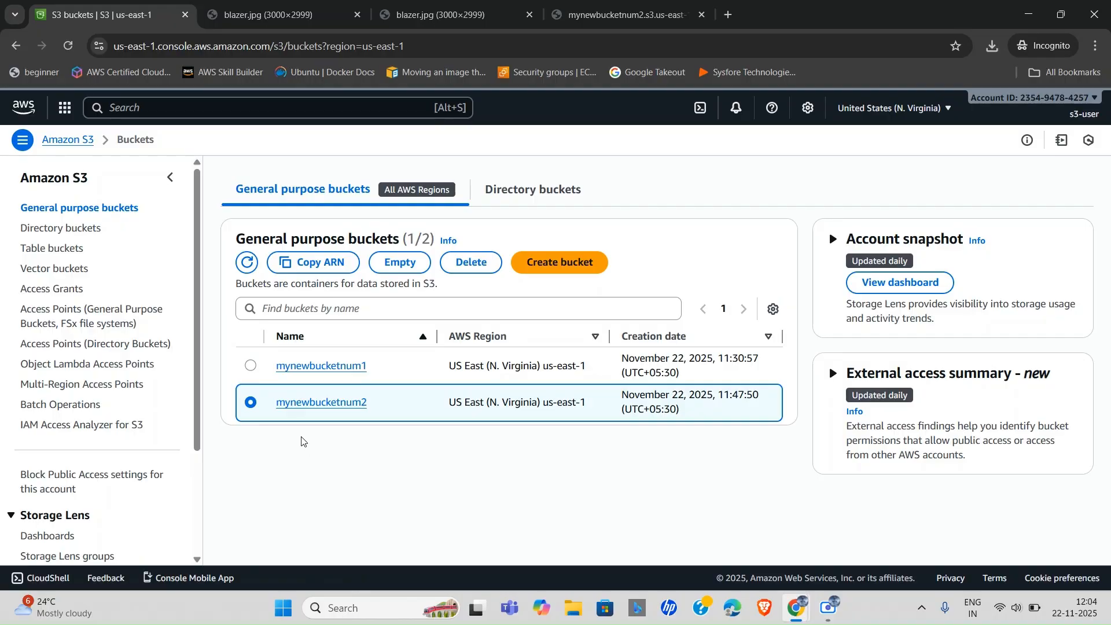
Search for s3 in the admin console and open mynewbucketnum1 from the S3 buckets list.
key("alt+Tab")
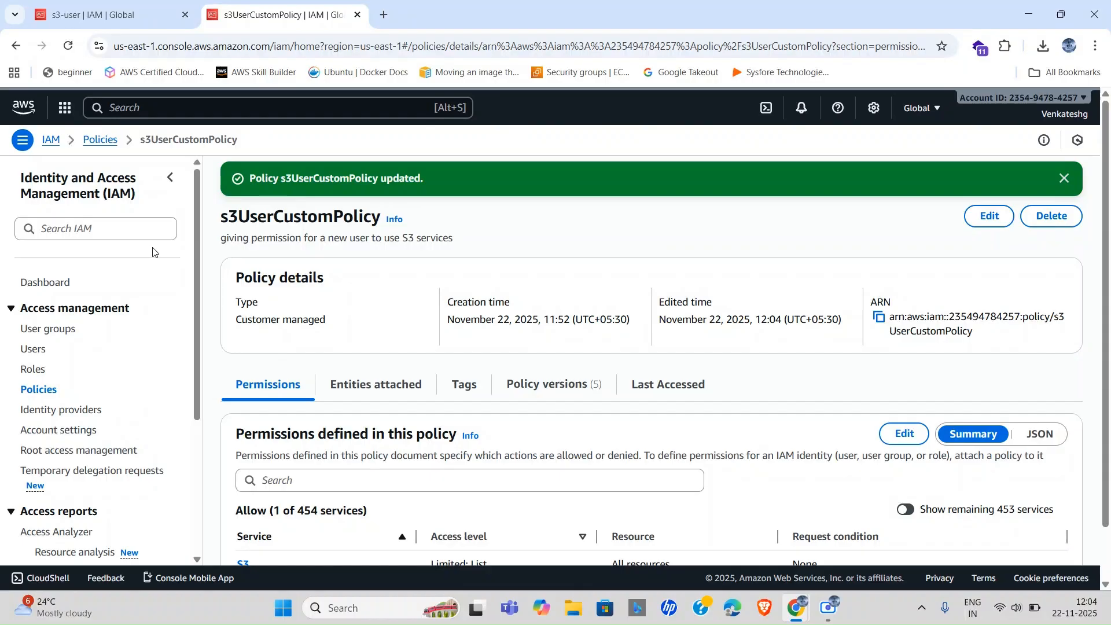
scroll(55, 393, "down", 1)
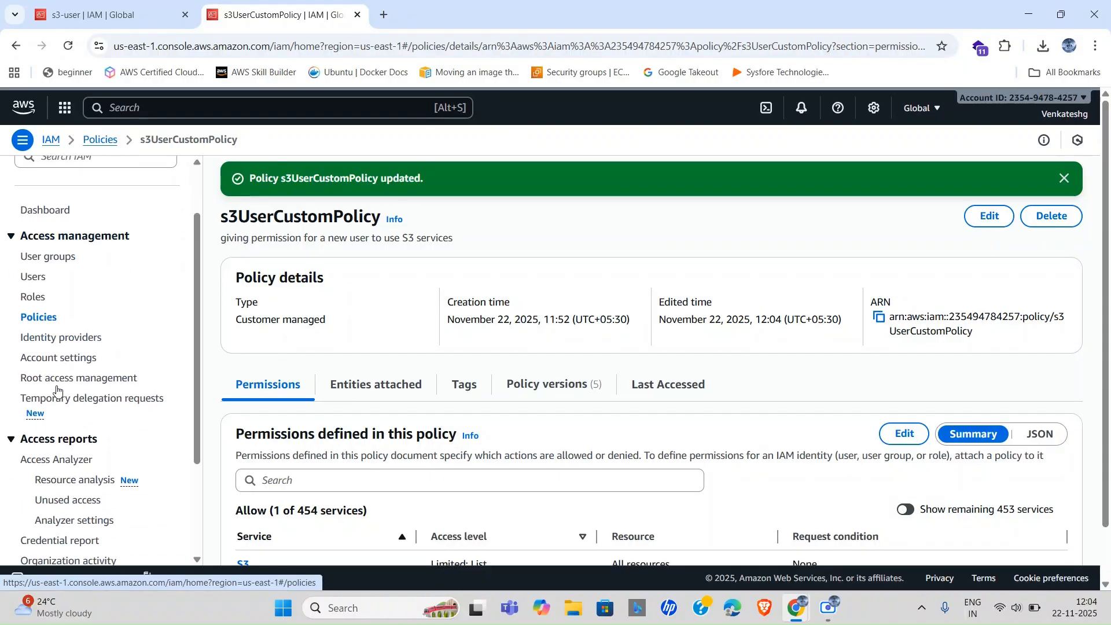
left_click(127, 107)
type("s3")
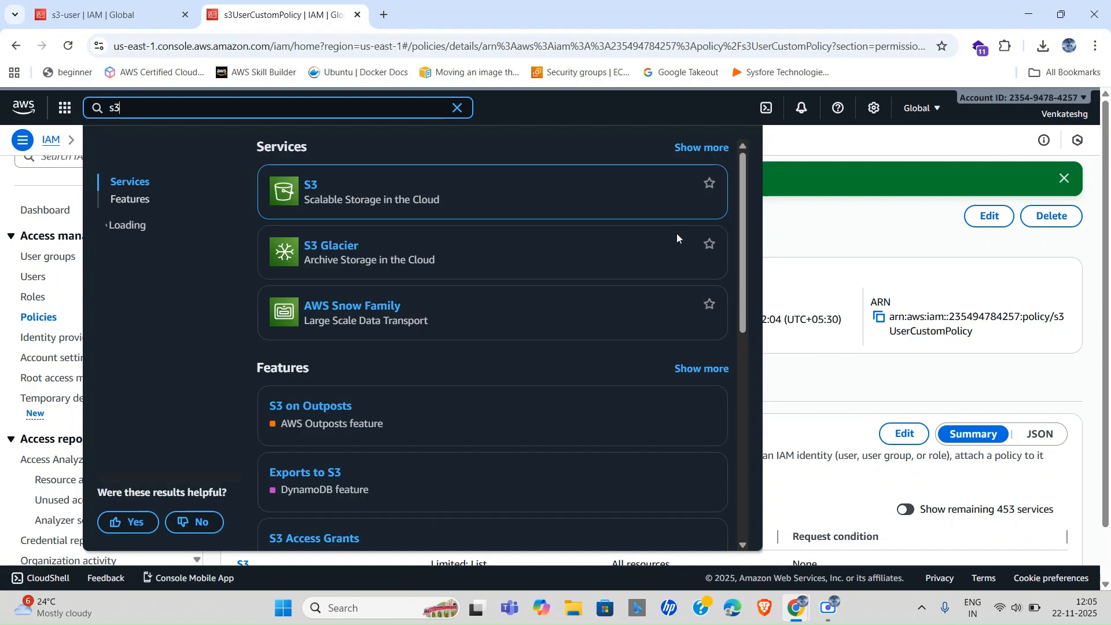
left_click(311, 185)
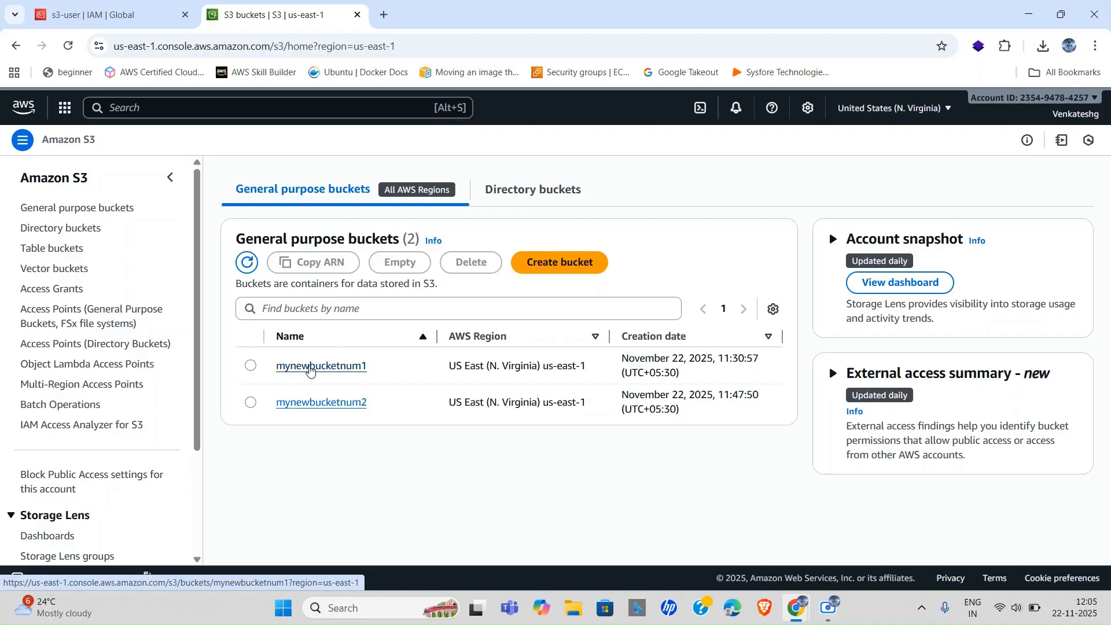
left_click(310, 366)
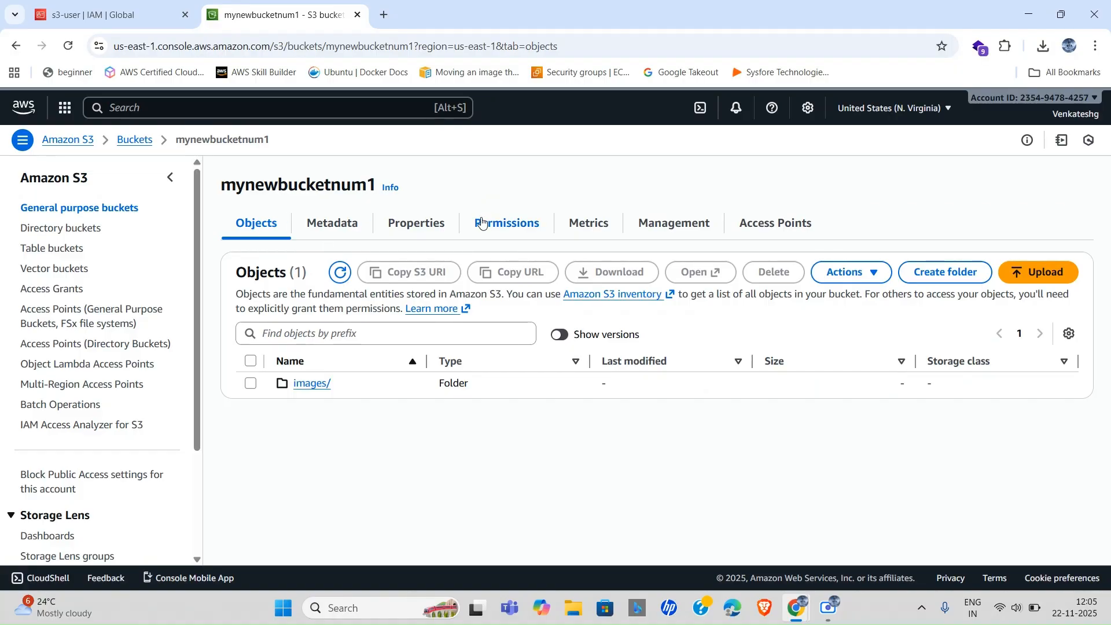
Edit mynewbucketnum1's empty bucket policy under Permissions and insert a new statement template.
left_click(482, 223)
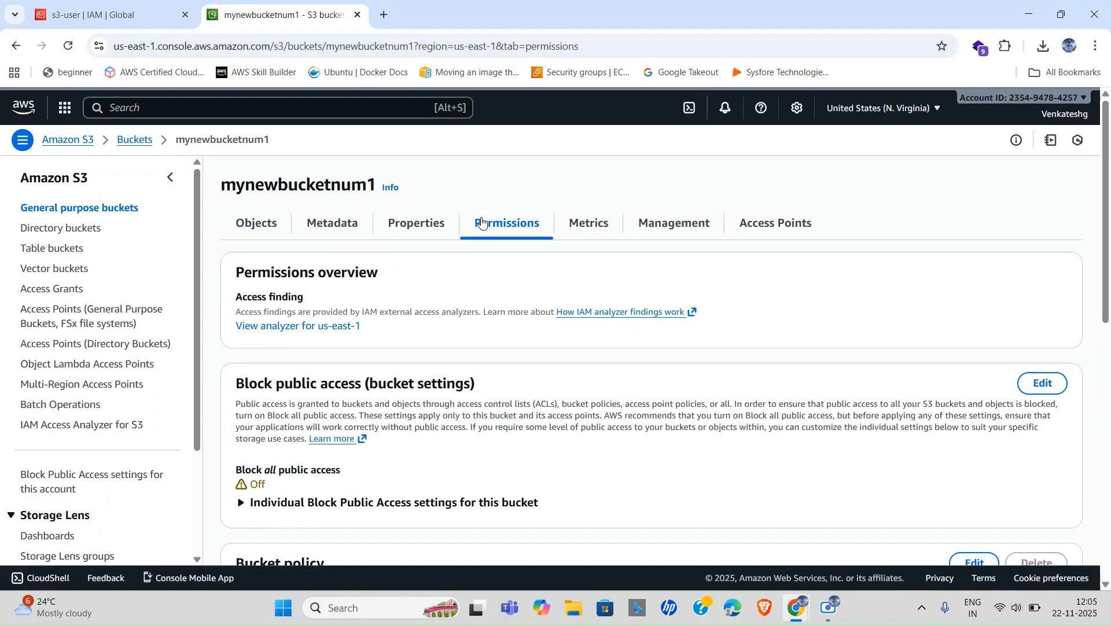
scroll(465, 373, "down", 3)
scroll(466, 373, "down", 3)
scroll(465, 373, "up", 2)
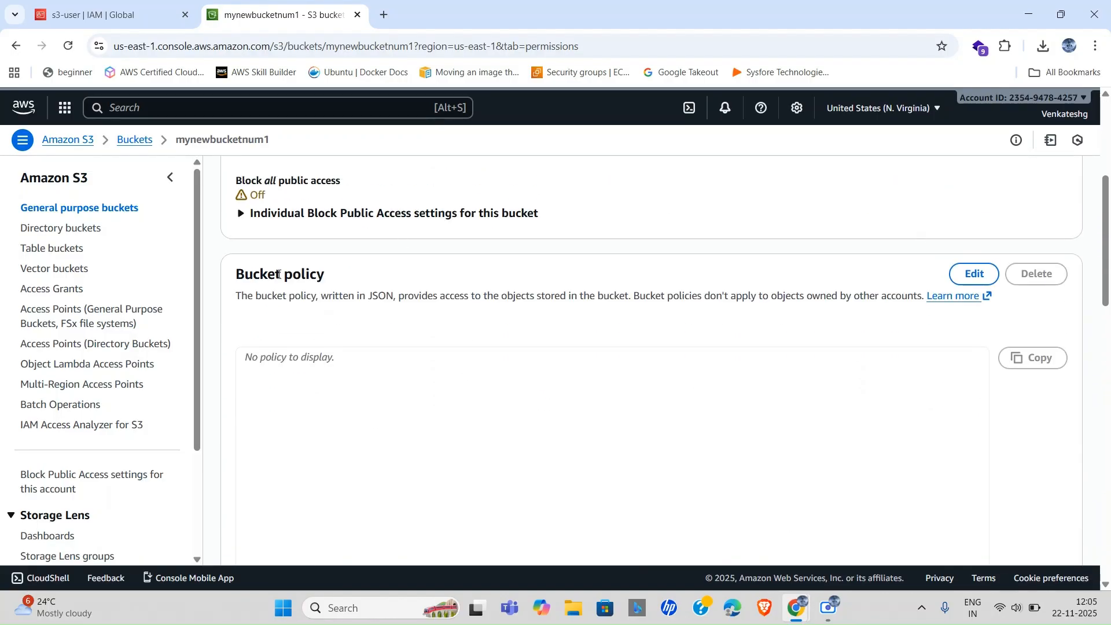
left_click(970, 274)
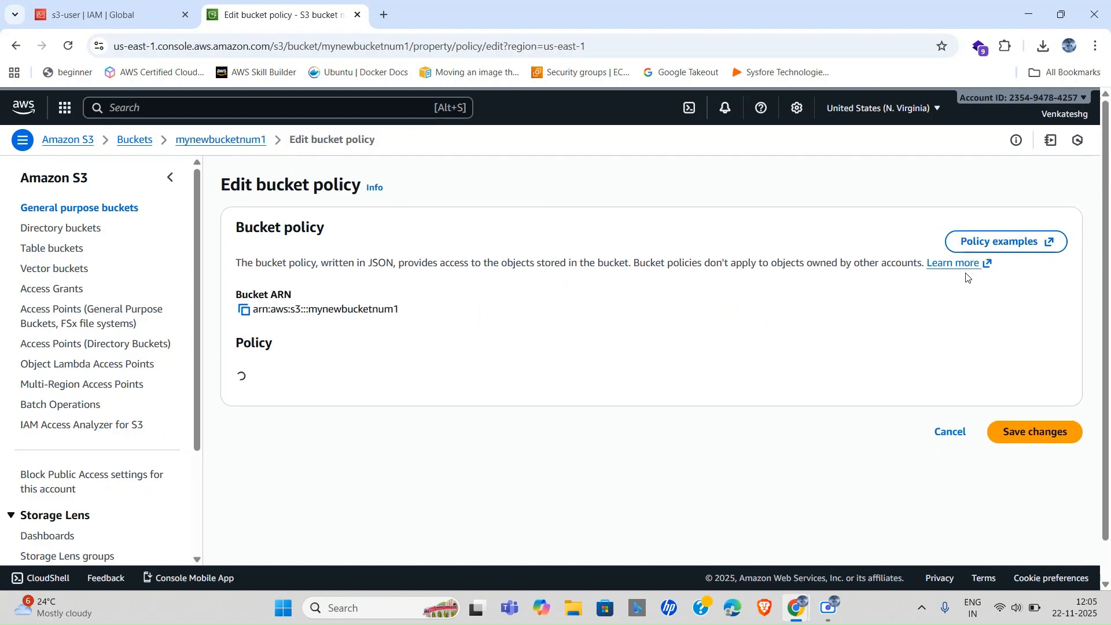
scroll(550, 347, "down", 2)
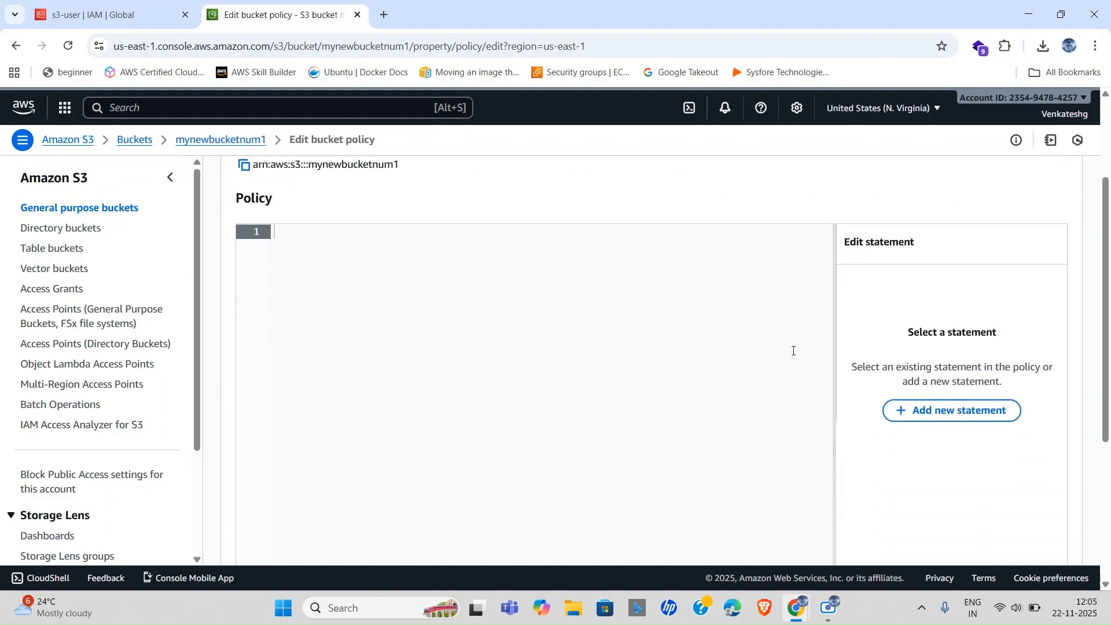
left_click(906, 410)
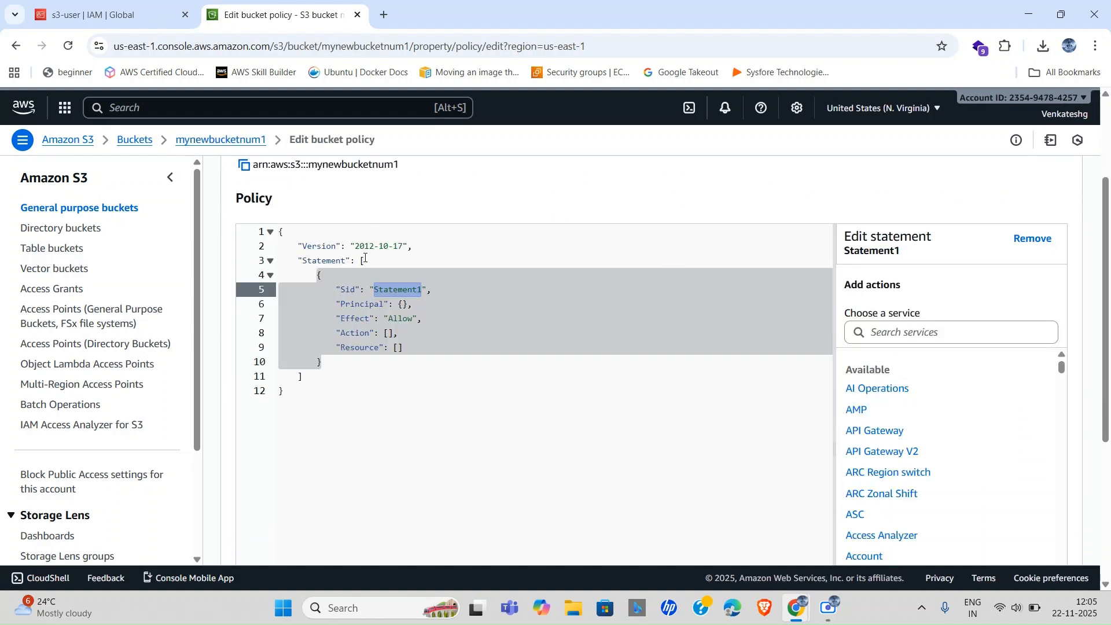
Remove the statement's Sid line and add an "AWS" key inside the empty Principal braces.
left_click(457, 290)
left_click_drag(468, 288, 306, 289)
key("BackSpace")
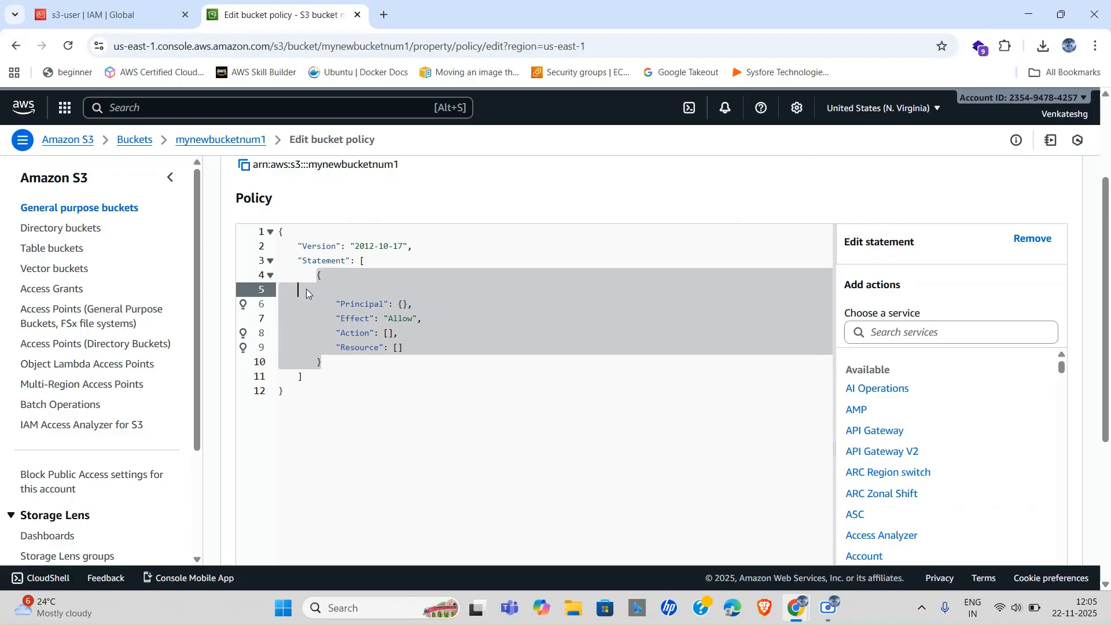
key("BackSpace")
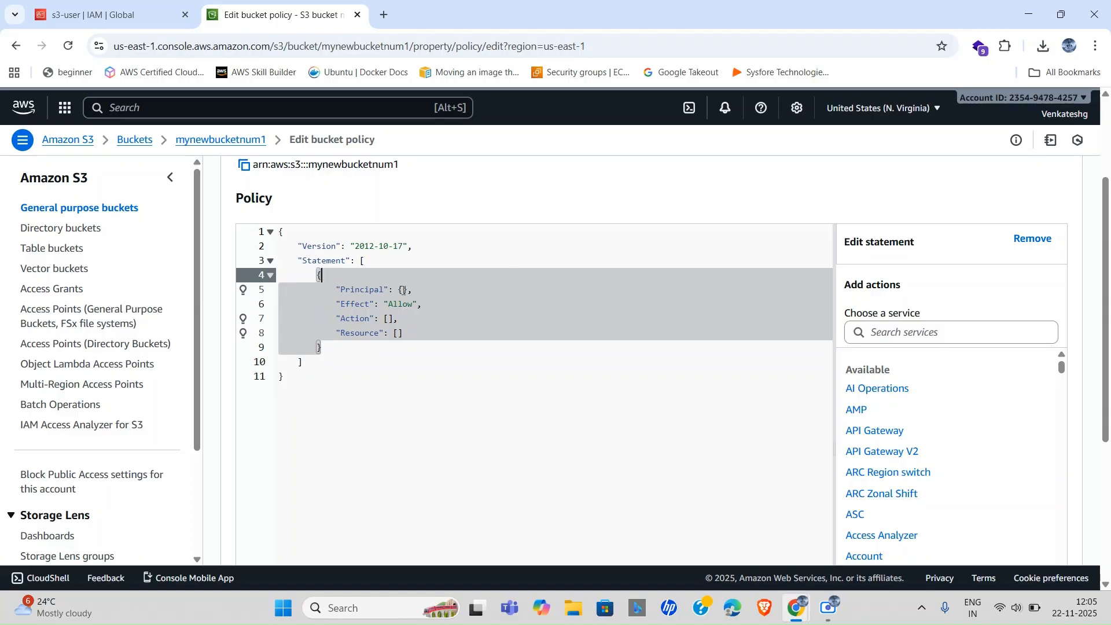
left_click(403, 290)
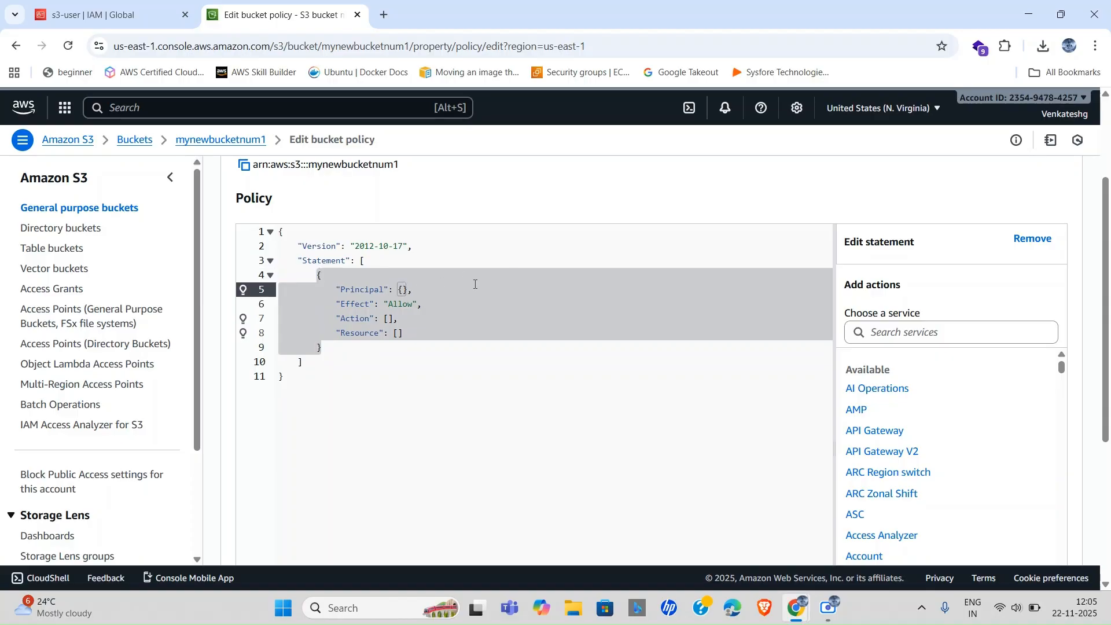
scroll(376, 279, "up", 3)
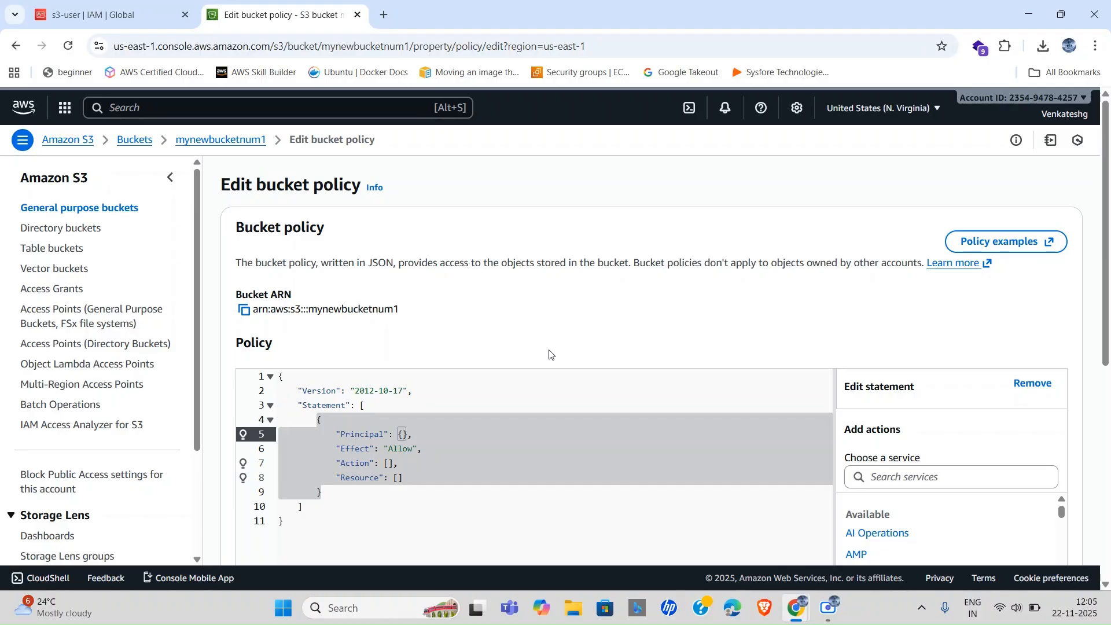
key("Return")
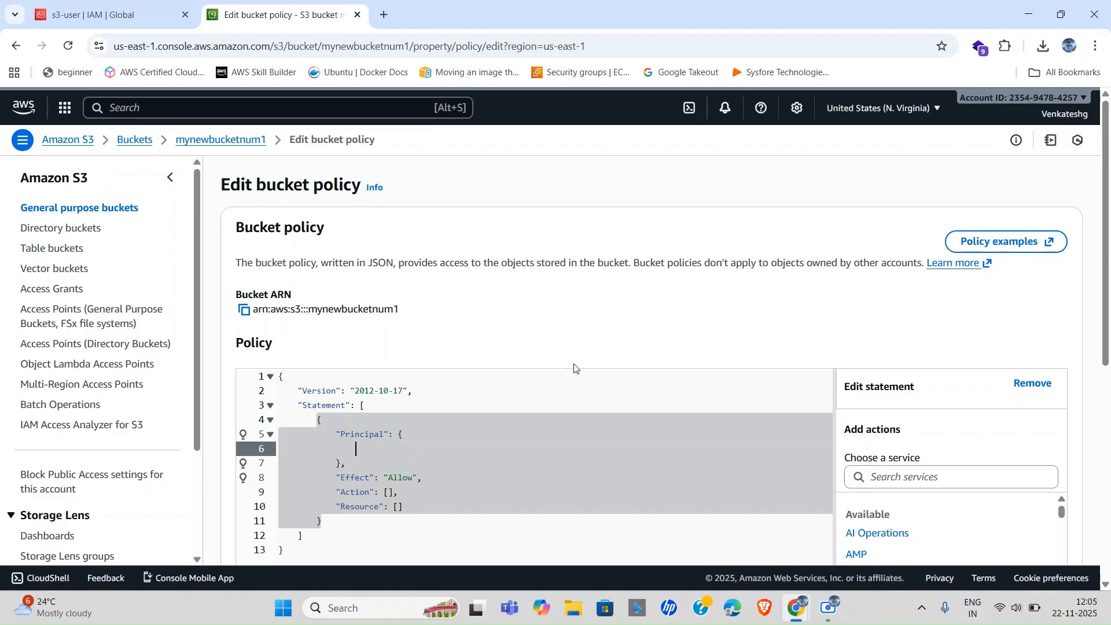
type("\"AWS\" : \"")
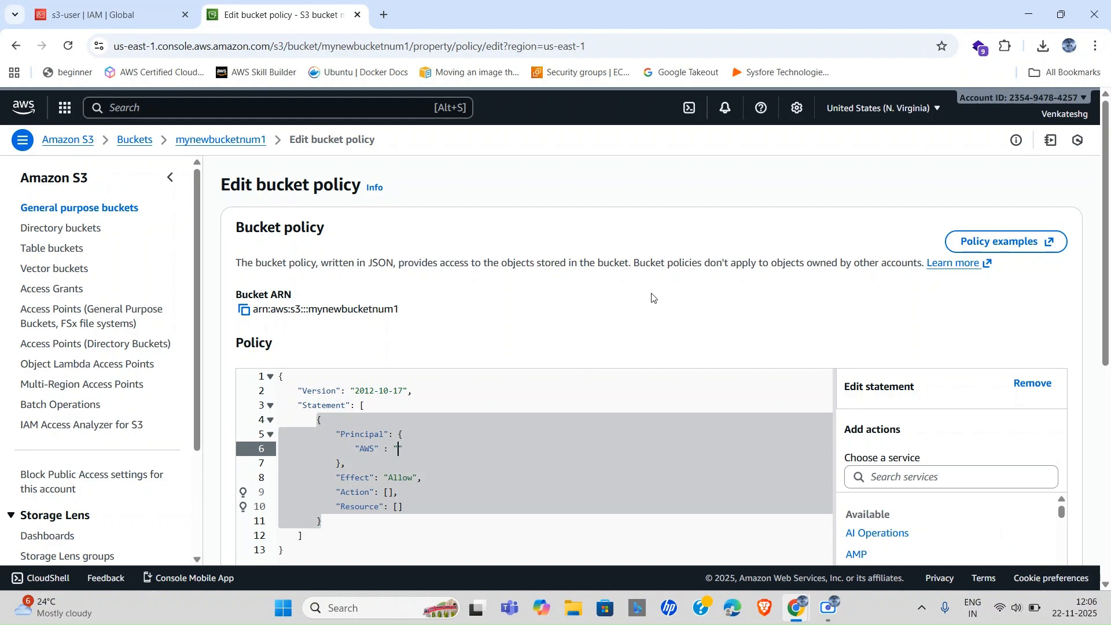
left_click(115, 3)
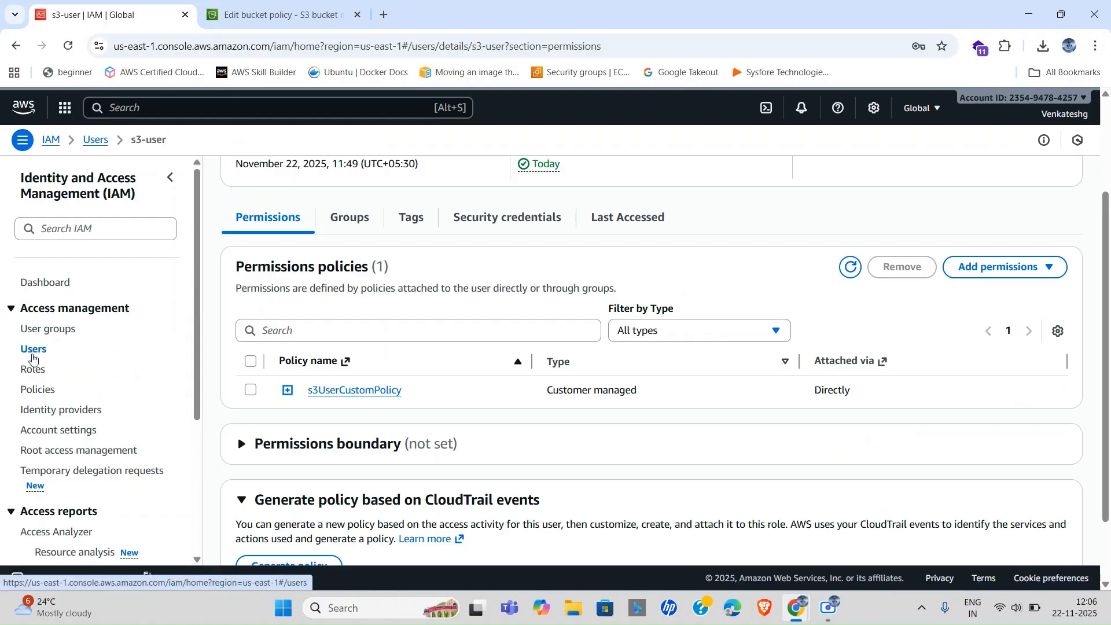
Copy s3-user's ARN from its IAM user page and go back to the Edit bucket policy tab.
left_click(33, 355)
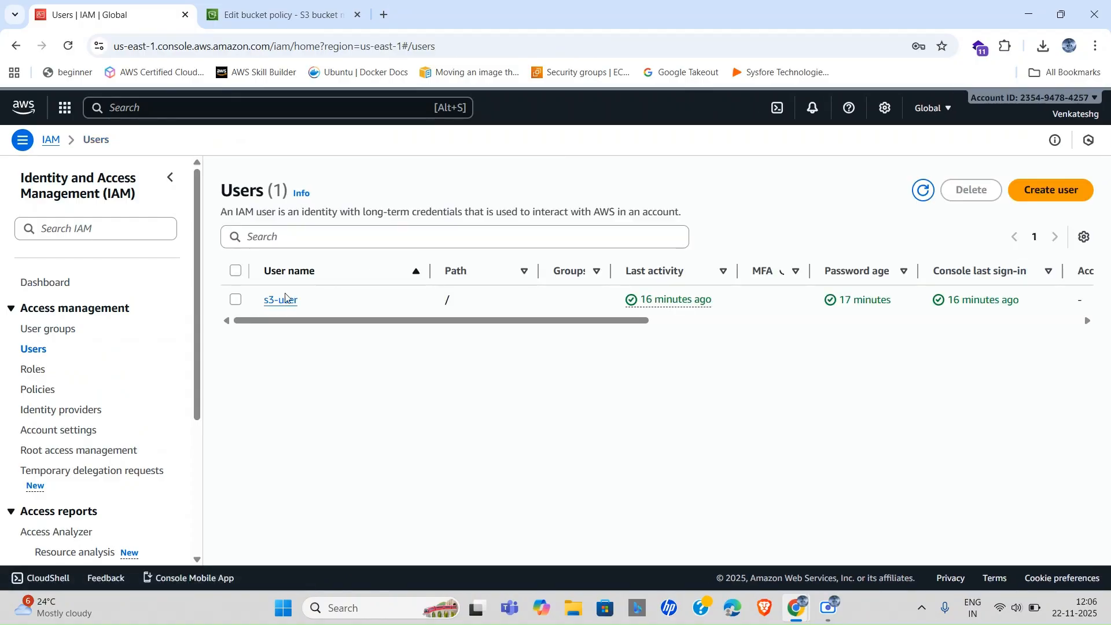
left_click(278, 302)
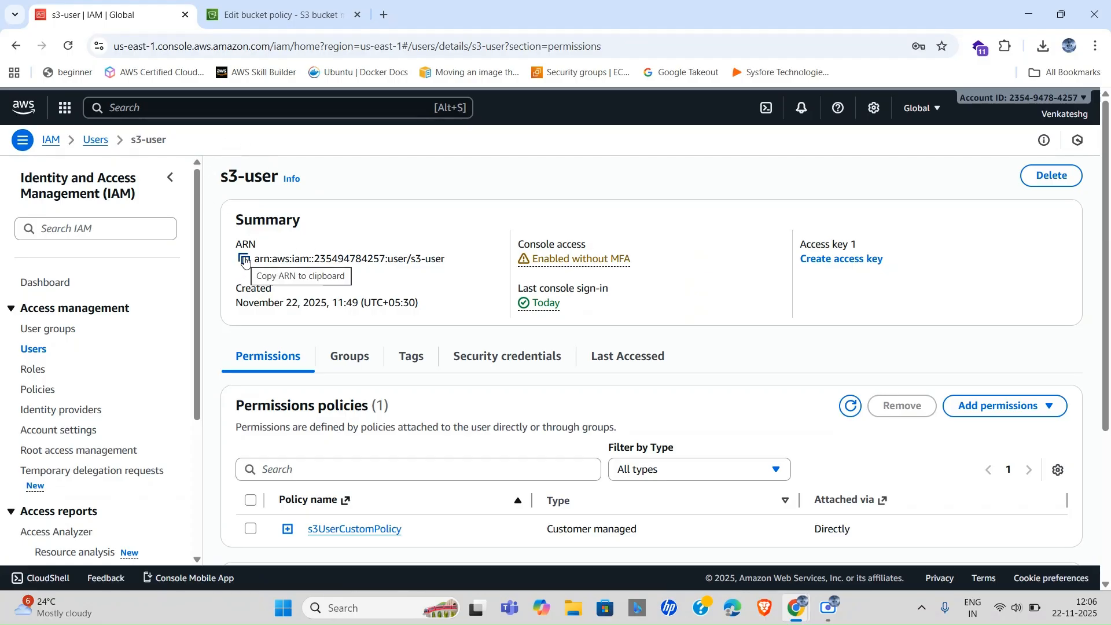
left_click(245, 259)
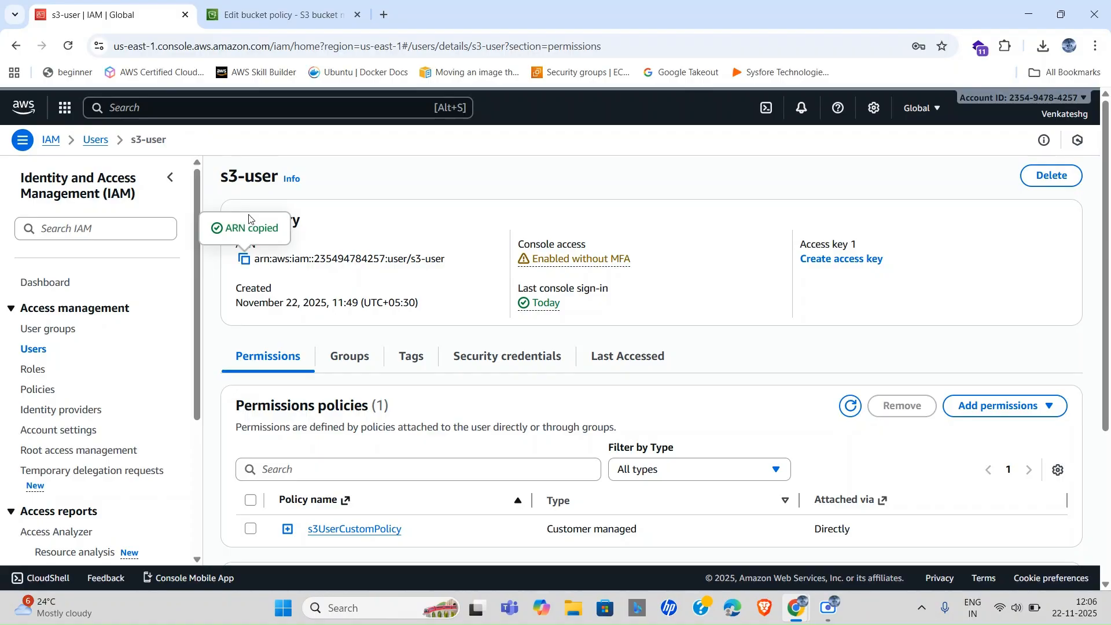
left_click(278, 14)
scroll(497, 402, "down", 3)
scroll(498, 402, "up", 3)
scroll(420, 372, "down", 1)
scroll(420, 373, "up", 1)
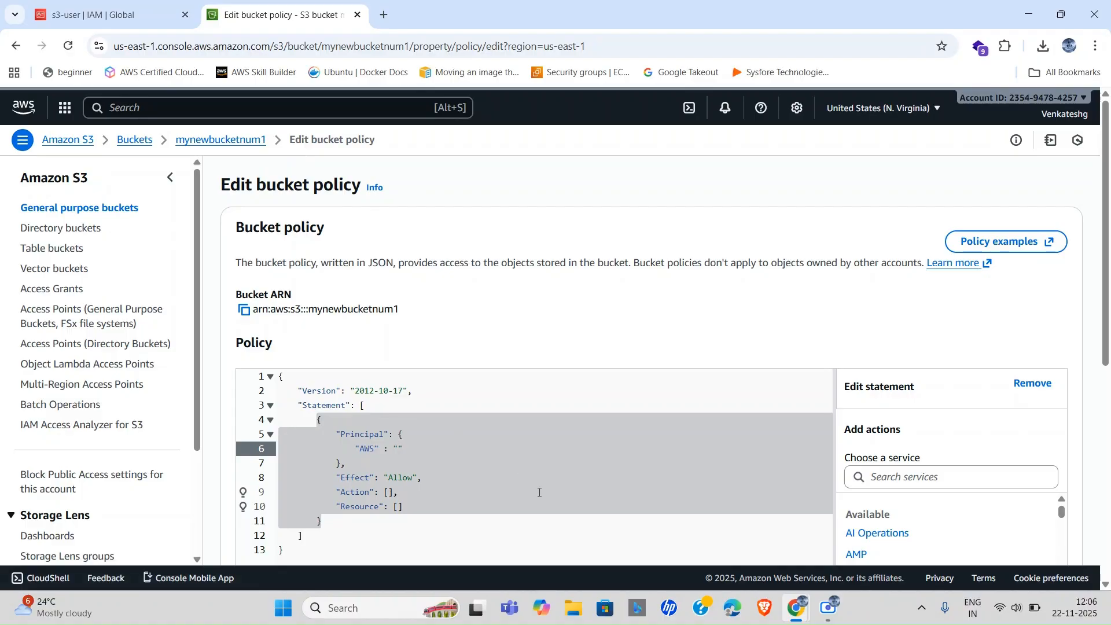
Paste s3-user's ARN as the statement's AWS principal.
key("ctrl+v")
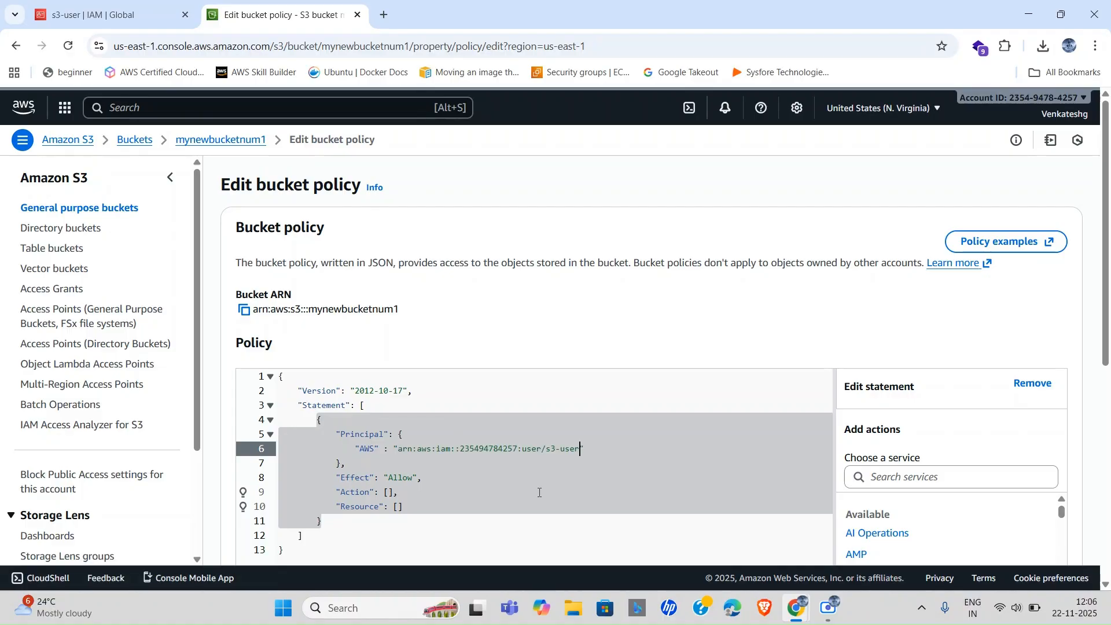
scroll(476, 479, "down", 1)
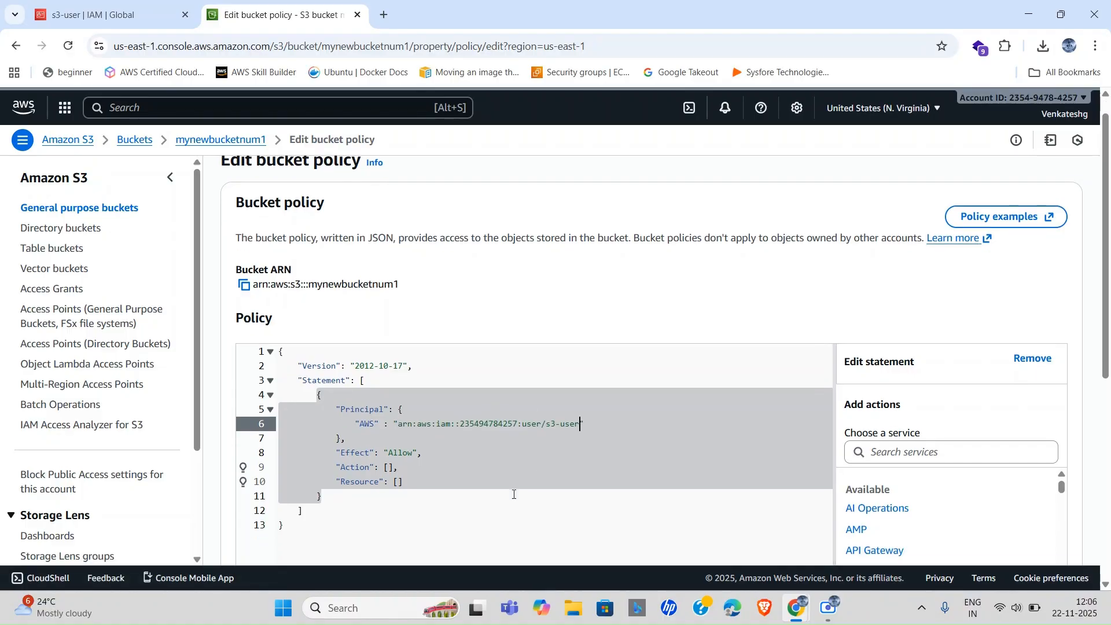
left_click(389, 423)
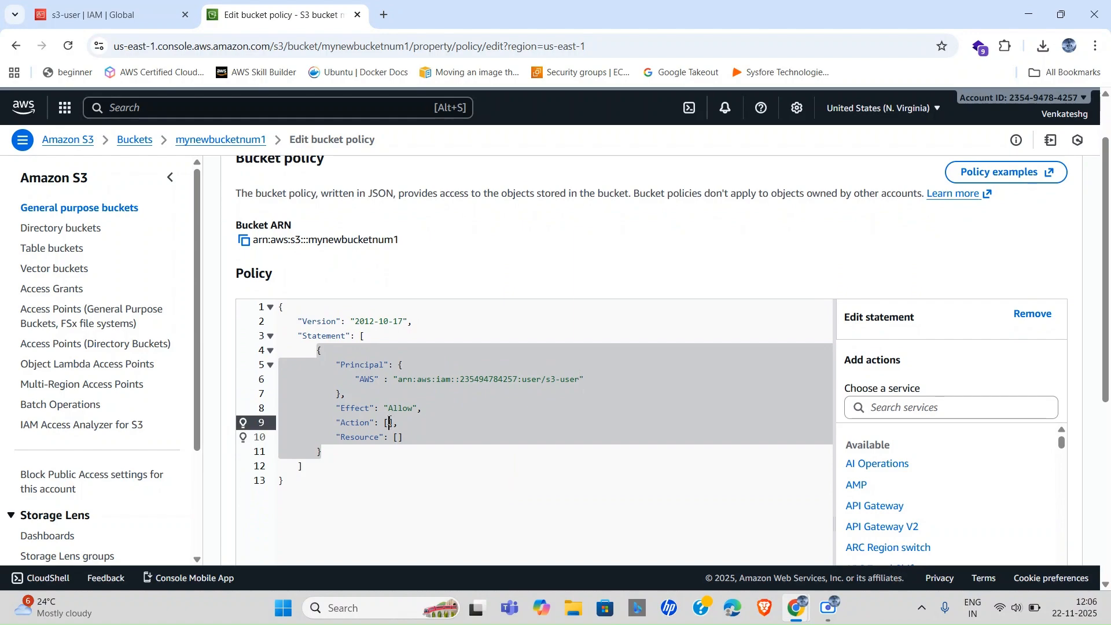
scroll(543, 431, "down", 2)
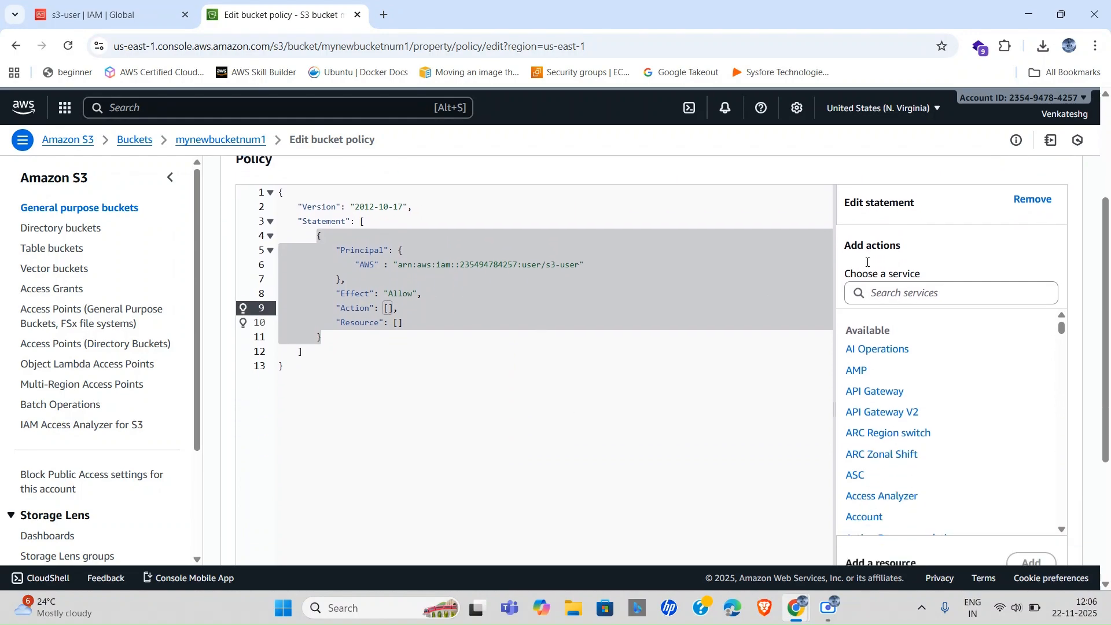
scroll(835, 296, "up", 2)
Choose S3 as the statement's service and allow the ListBucket and GetObject actions.
left_click(902, 401)
type("s3")
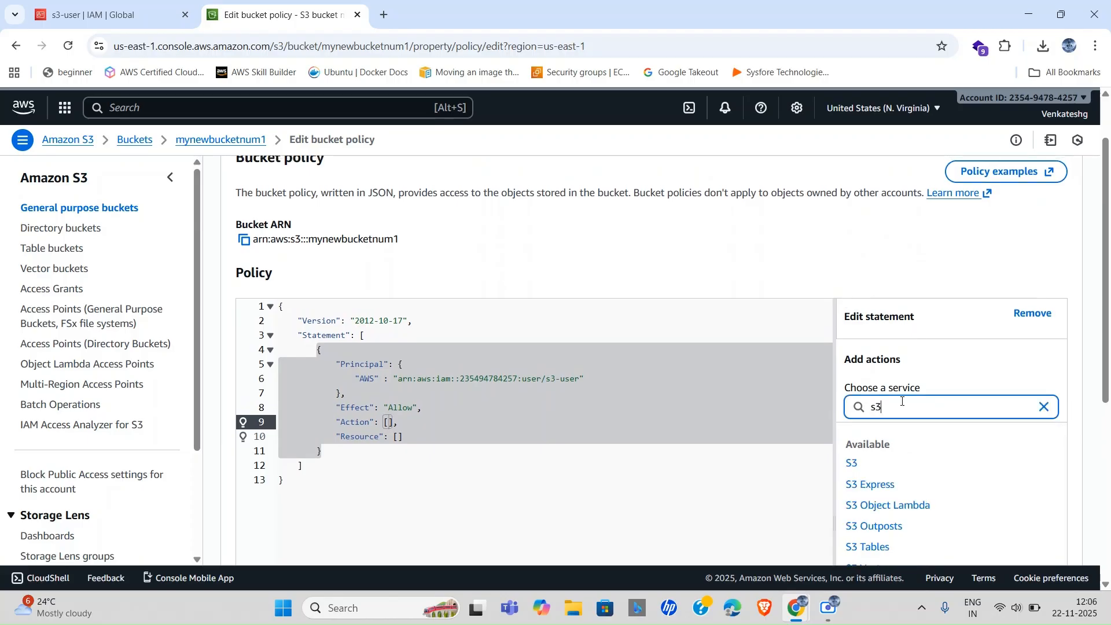
left_click(891, 464)
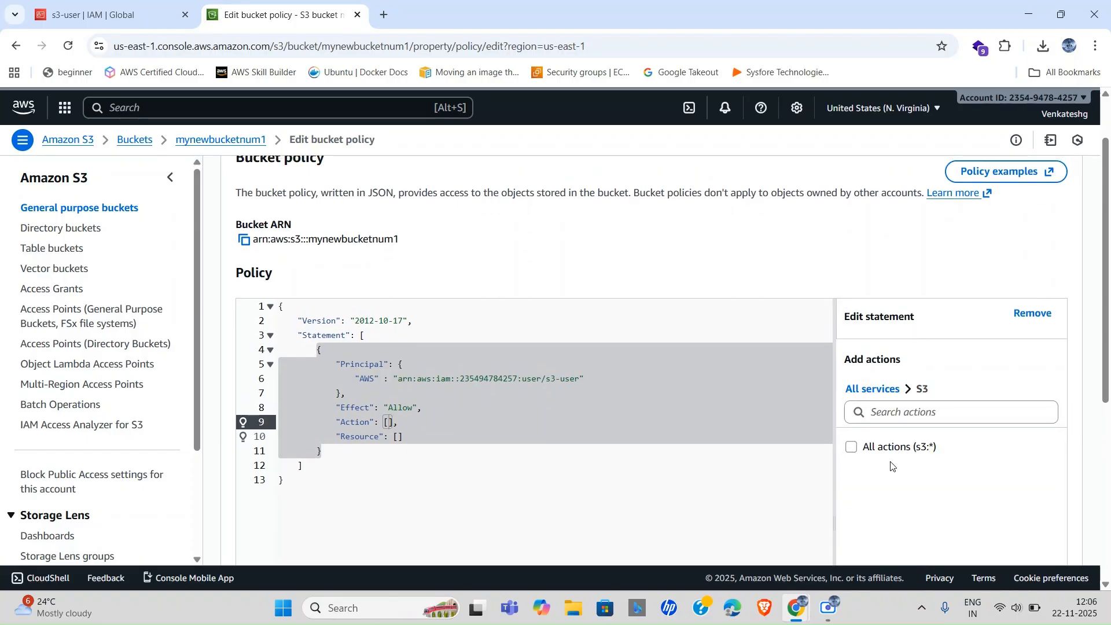
scroll(921, 504, "down", 1)
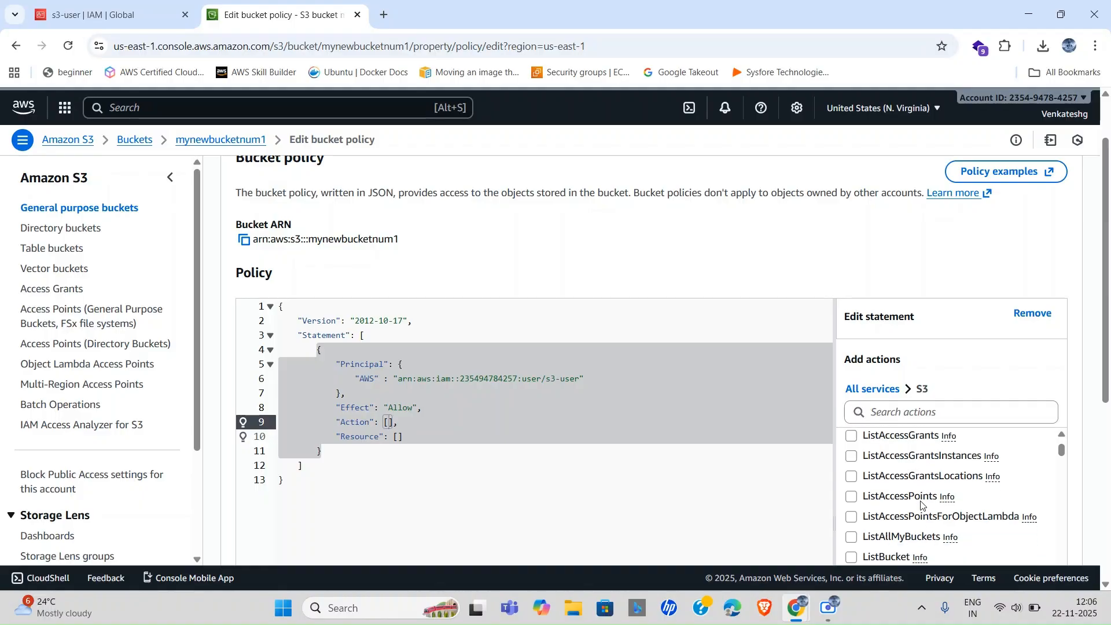
scroll(914, 506, "down", 2)
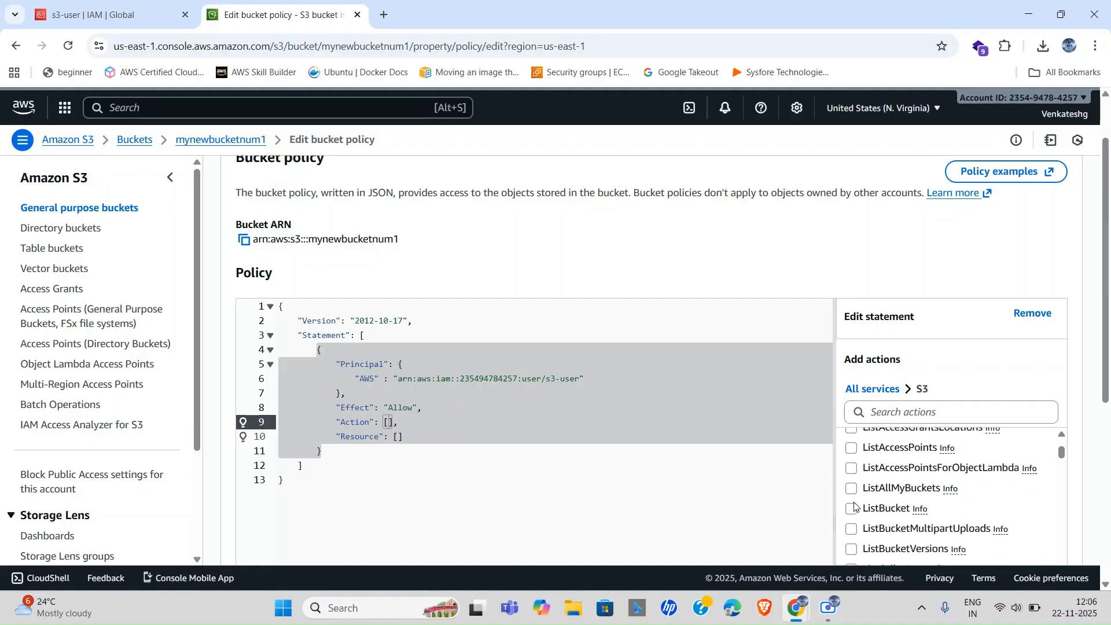
left_click(852, 510)
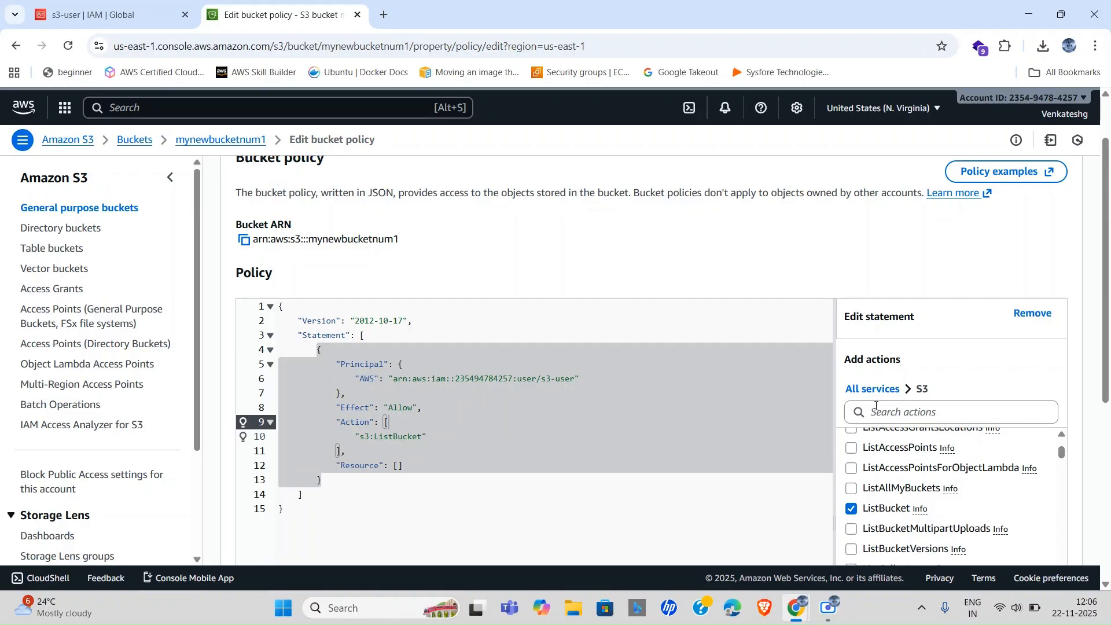
left_click(884, 414)
type("get")
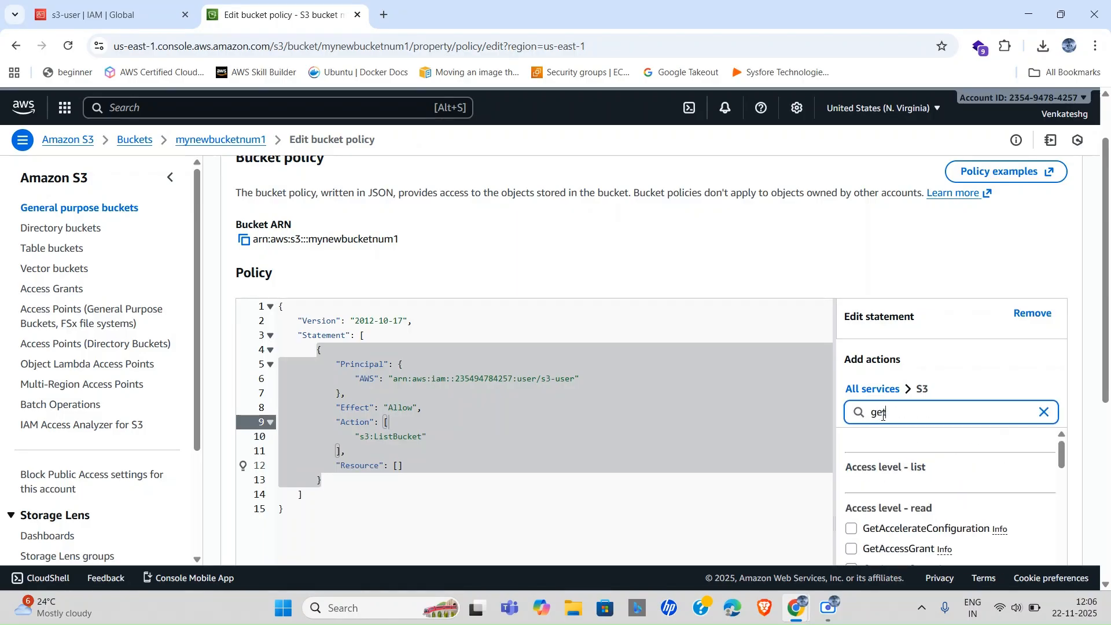
type("Ob")
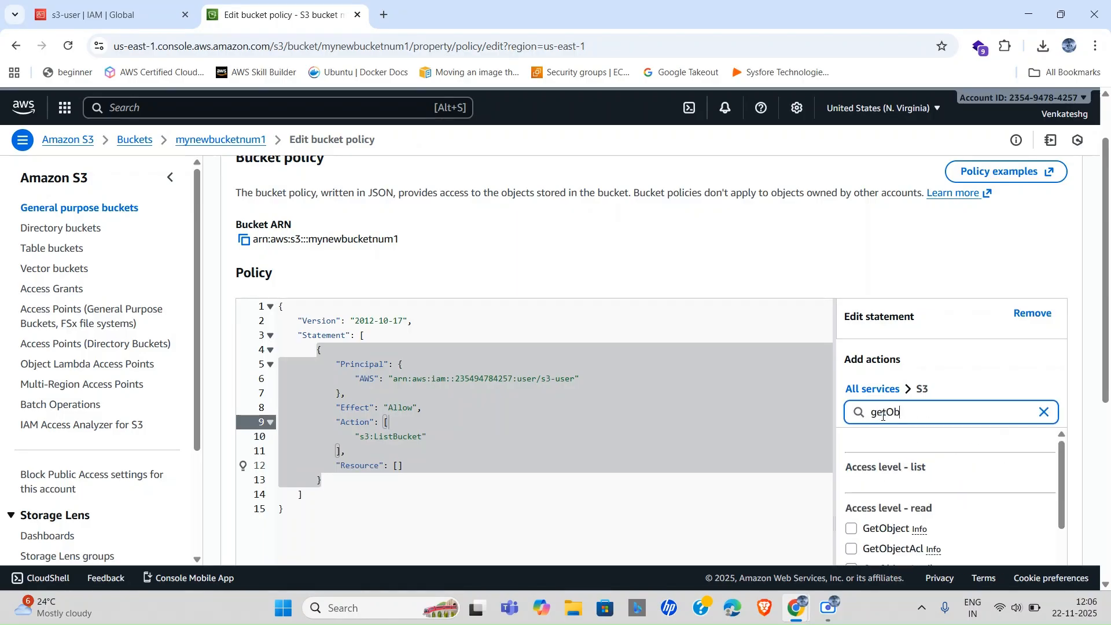
left_click(851, 529)
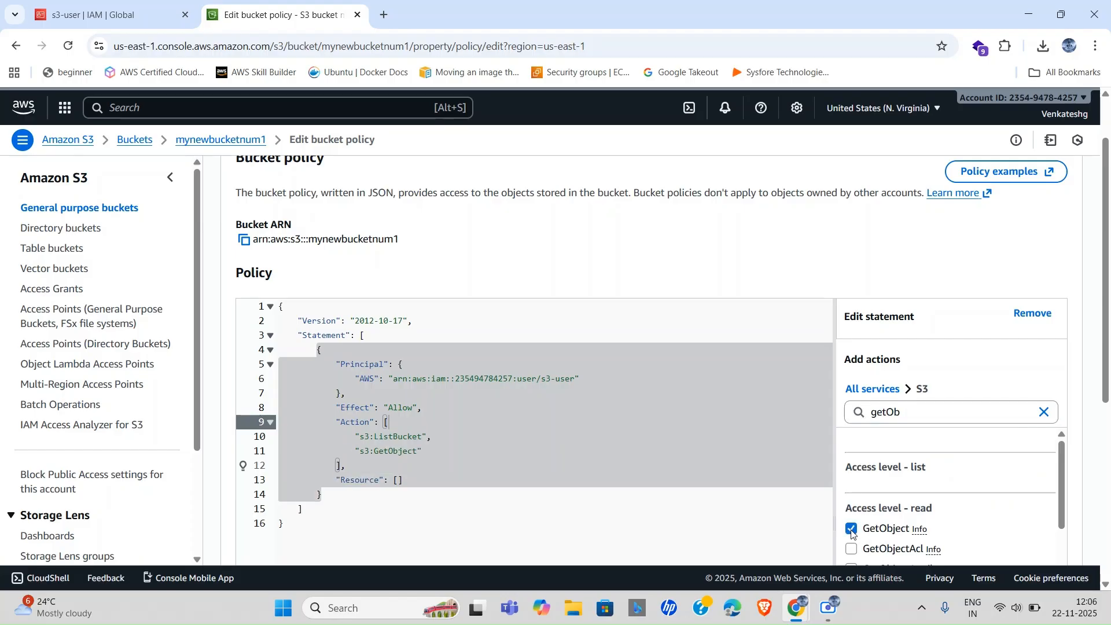
Also allow the DeleteObject and PutObject actions in the statement.
left_click(920, 413)
key("BackSpace")
key("BackSpace")
key("BackSpace")
key("BackSpace")
key("BackSpace")
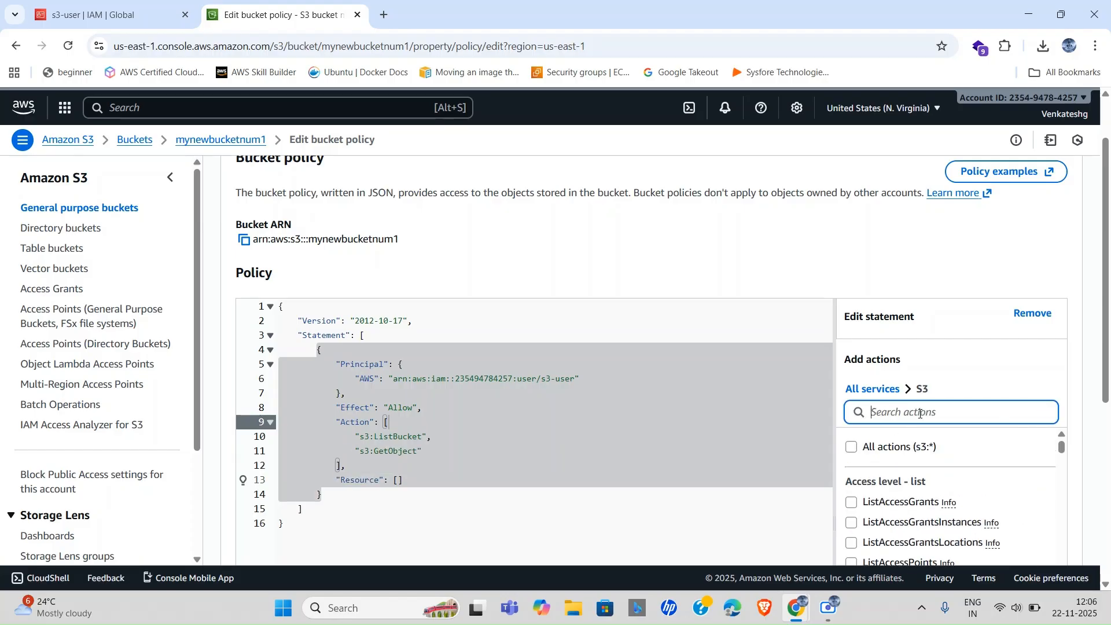
type("delet")
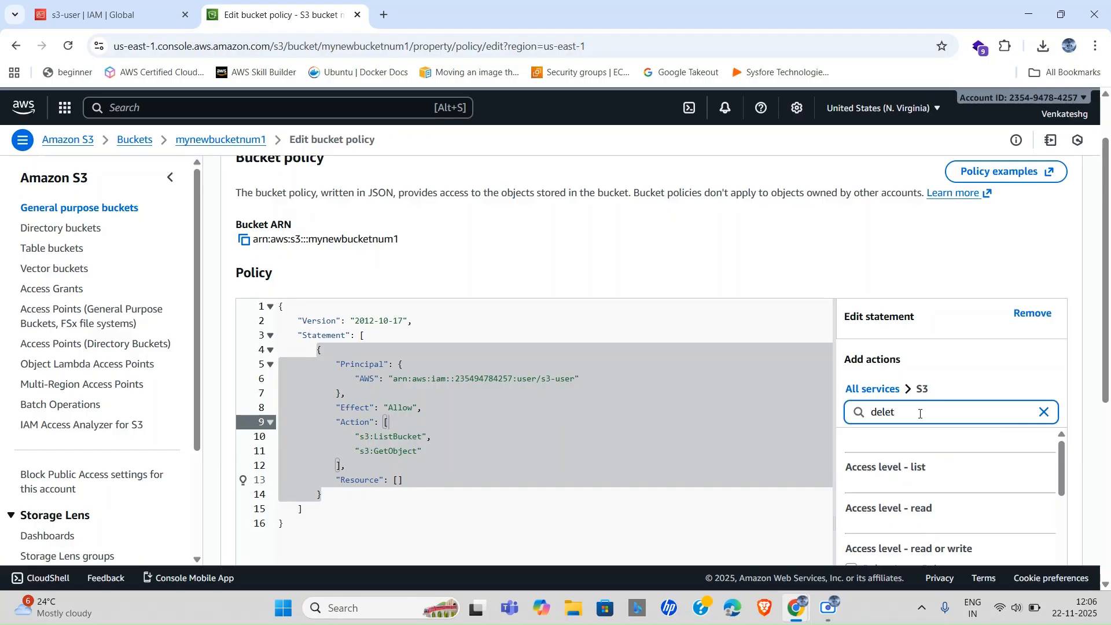
scroll(925, 503, "down", 5)
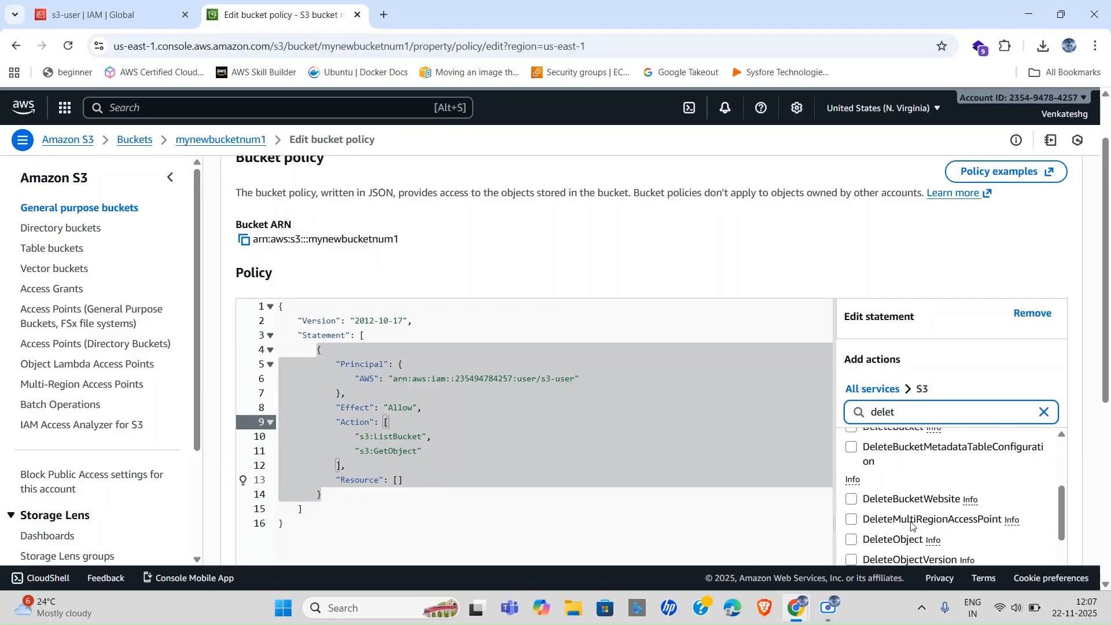
scroll(912, 525, "down", 2)
scroll(913, 520, "up", 3)
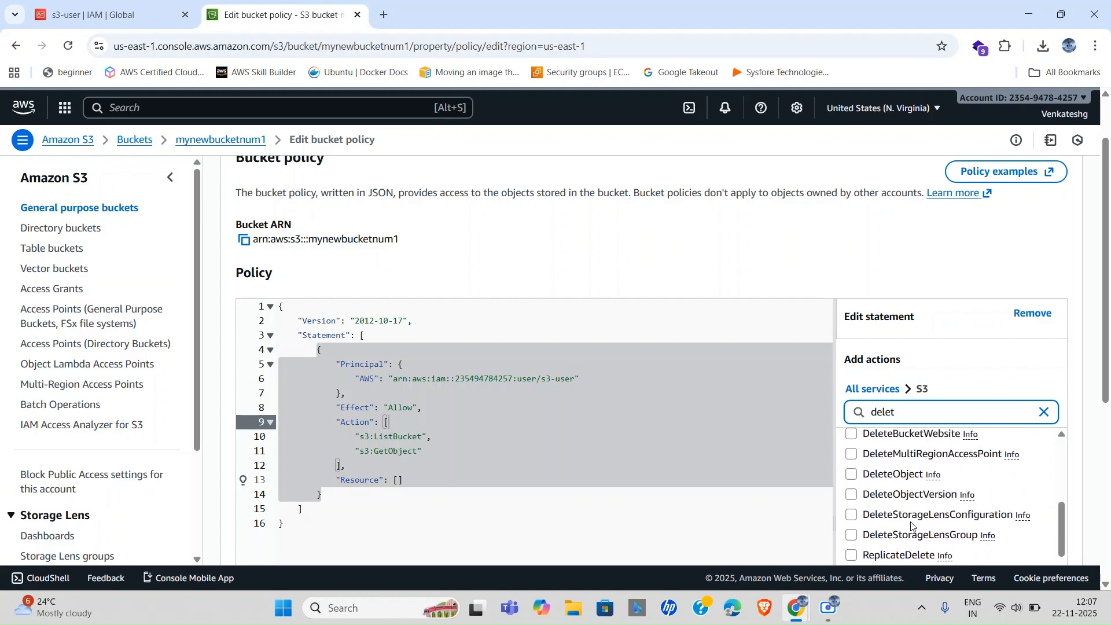
left_click(851, 475)
left_click(902, 412)
key("BackSpace")
key("BackSpace")
key("BackSpace")
key("BackSpace")
key("BackSpace")
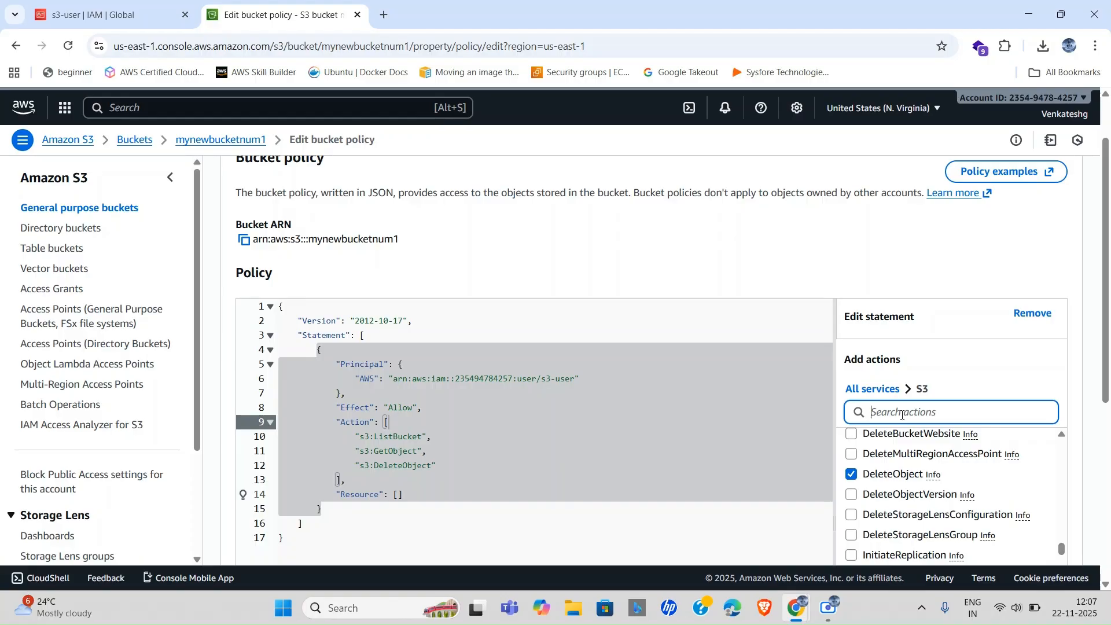
type("put")
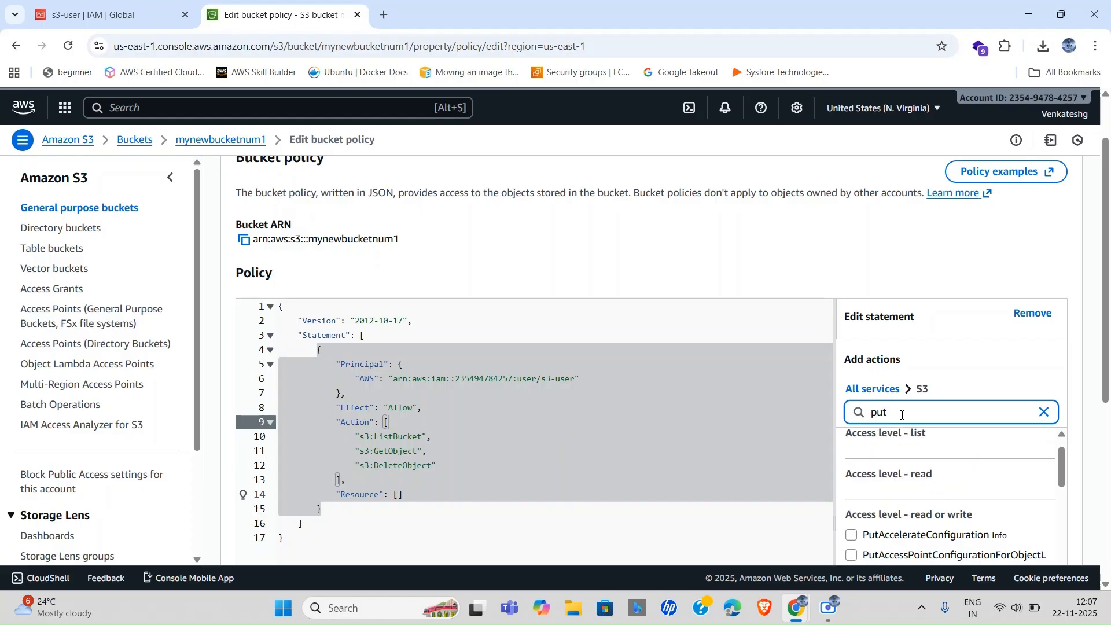
type("Ob")
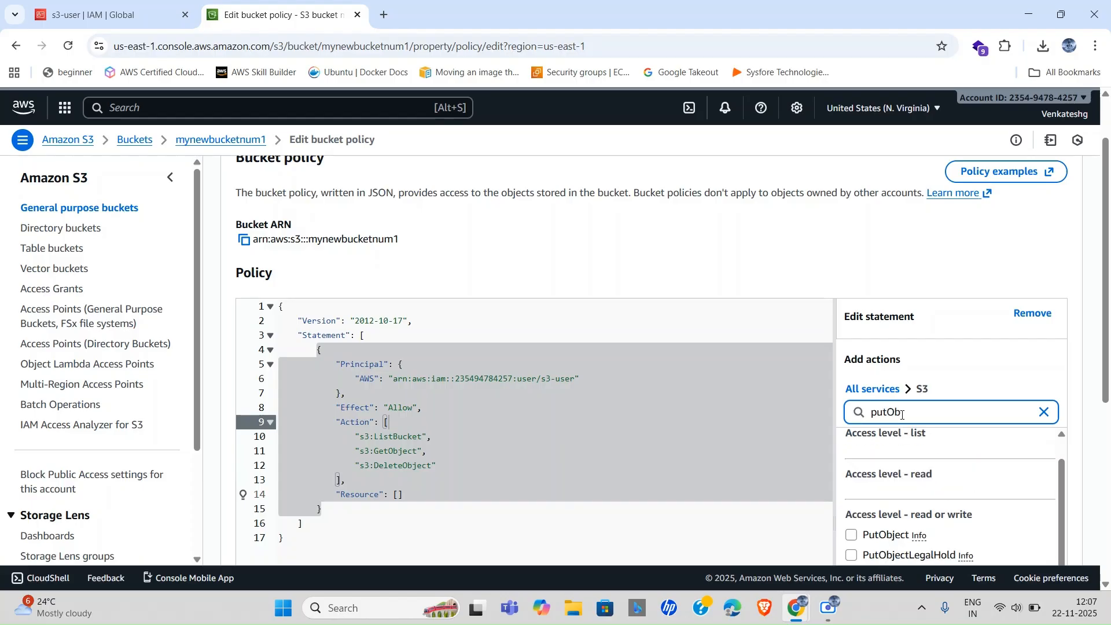
left_click(852, 536)
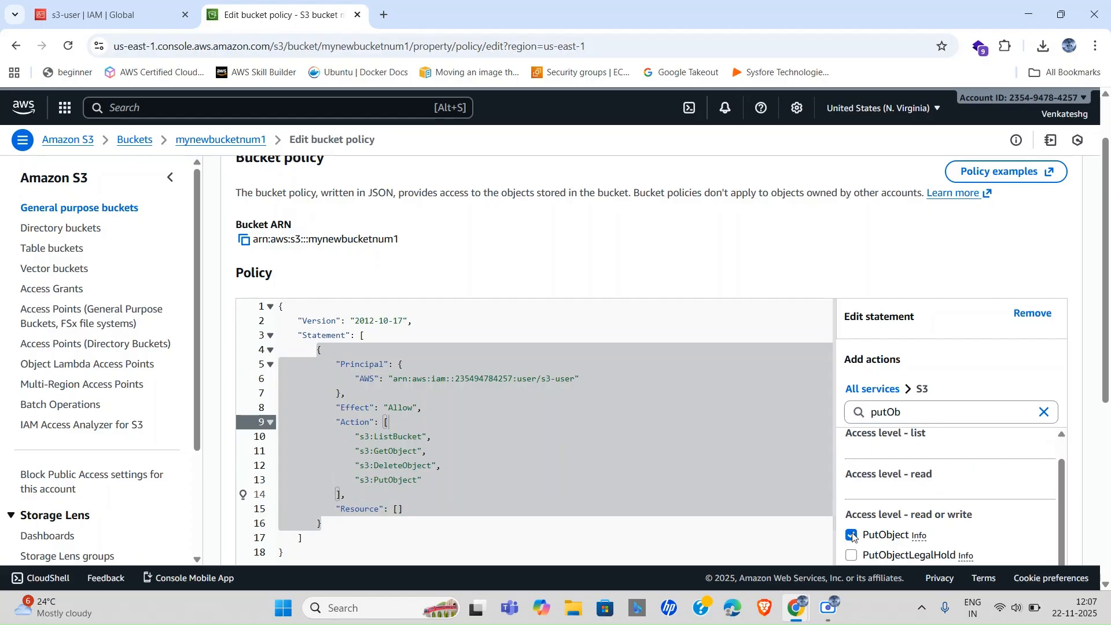
left_click(523, 529)
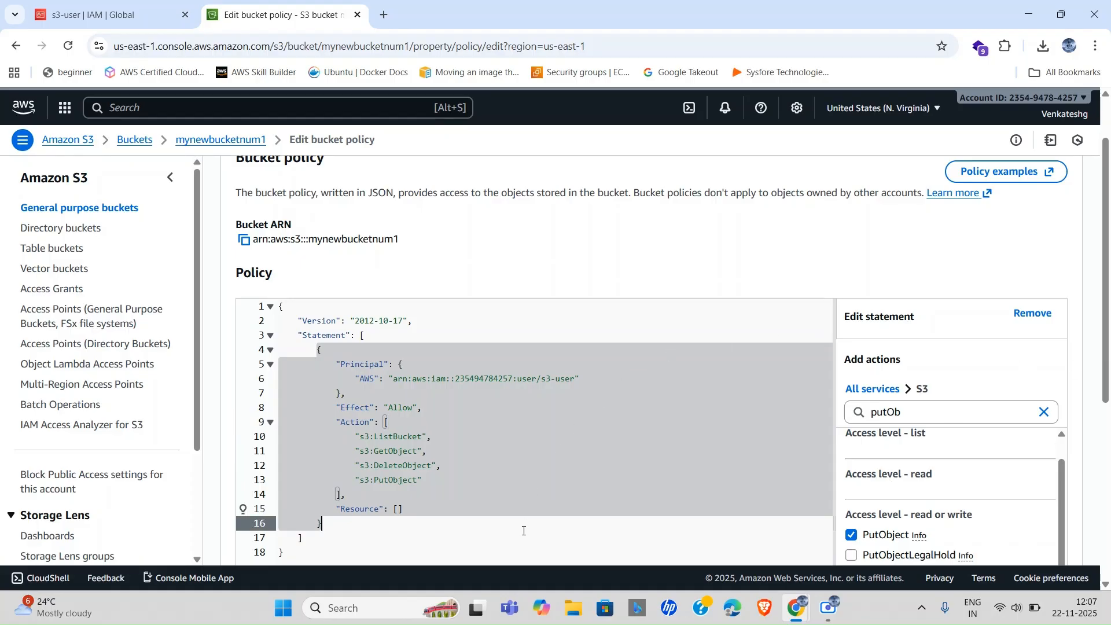
left_click(395, 509)
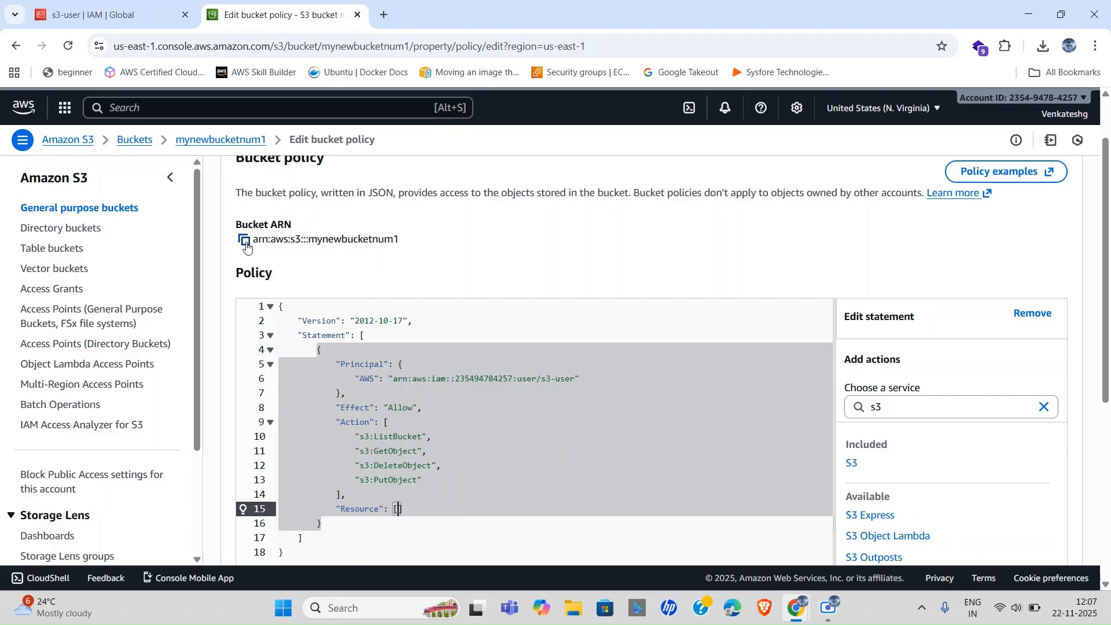
Set Resource to mynewbucketnum1's ARN and its ARN with /*, then save the bucket policy.
left_click(245, 240)
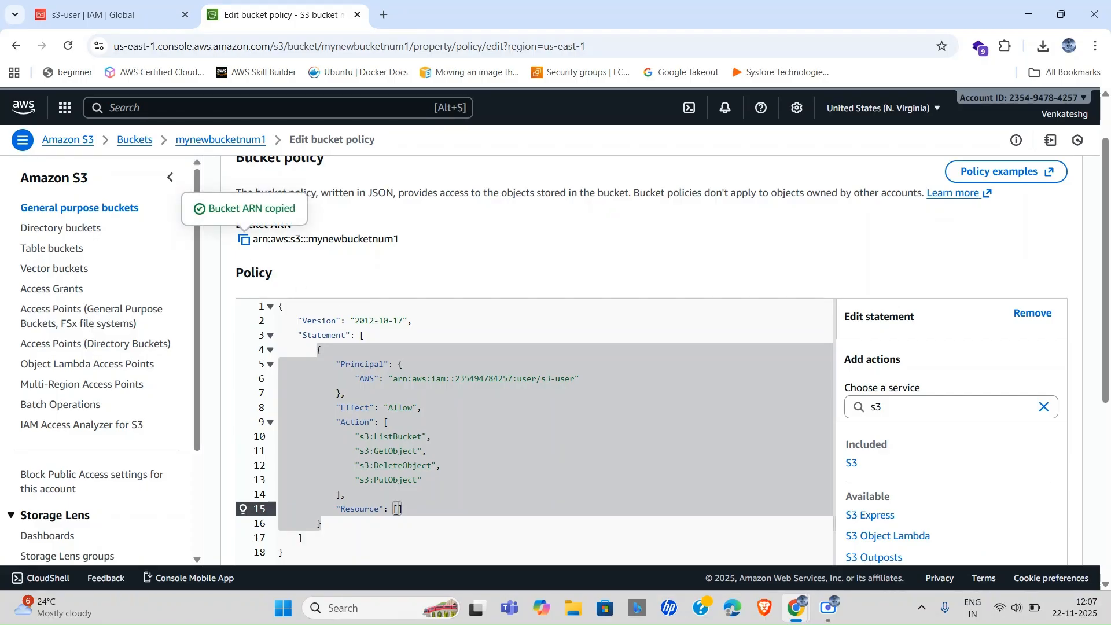
left_click(396, 509)
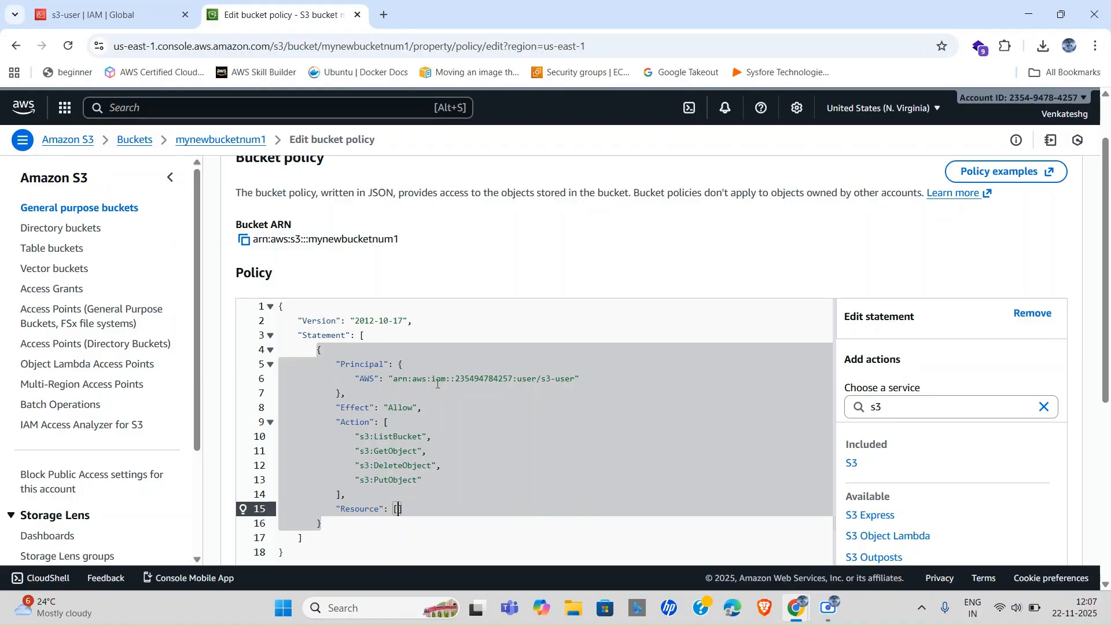
type("\"")
key("ctrl+v")
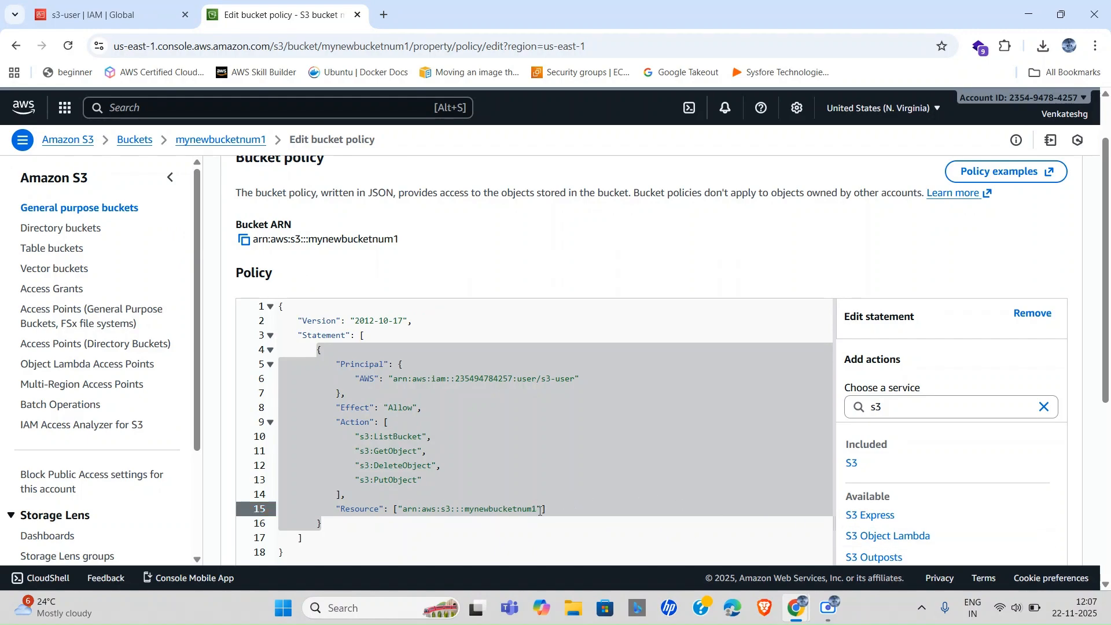
type("\", ")
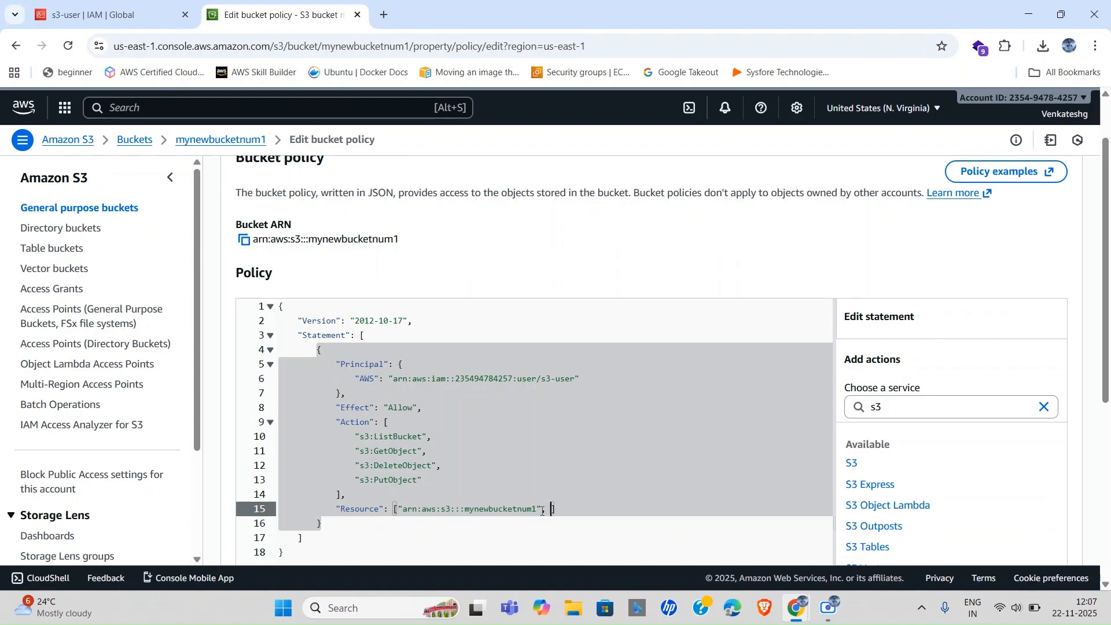
type("\"")
key("ctrl+v")
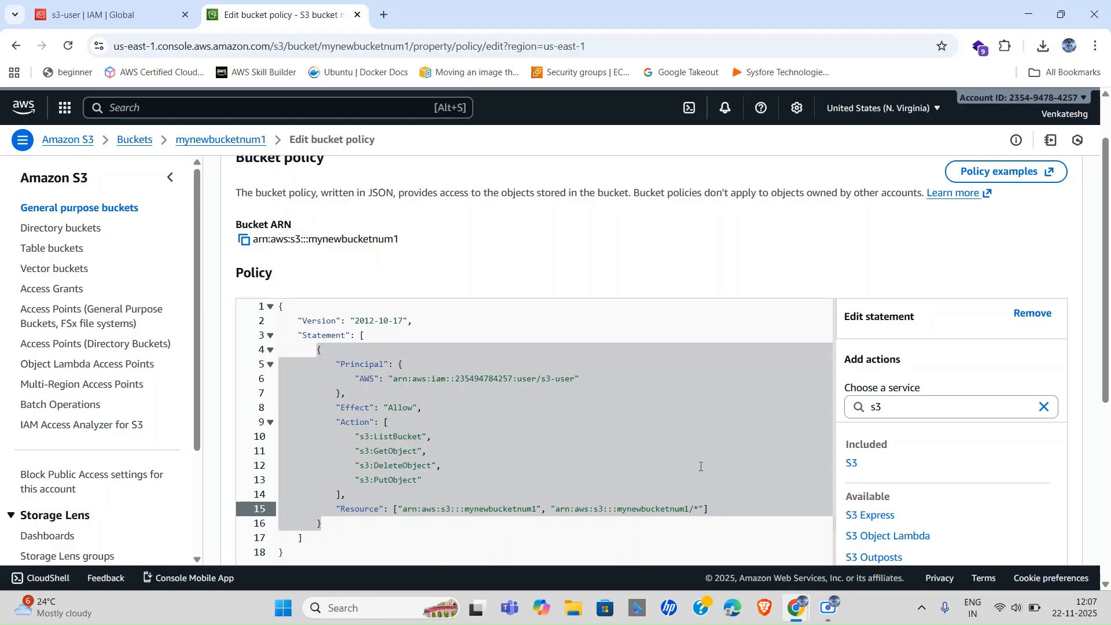
scroll(632, 523, "down", 5)
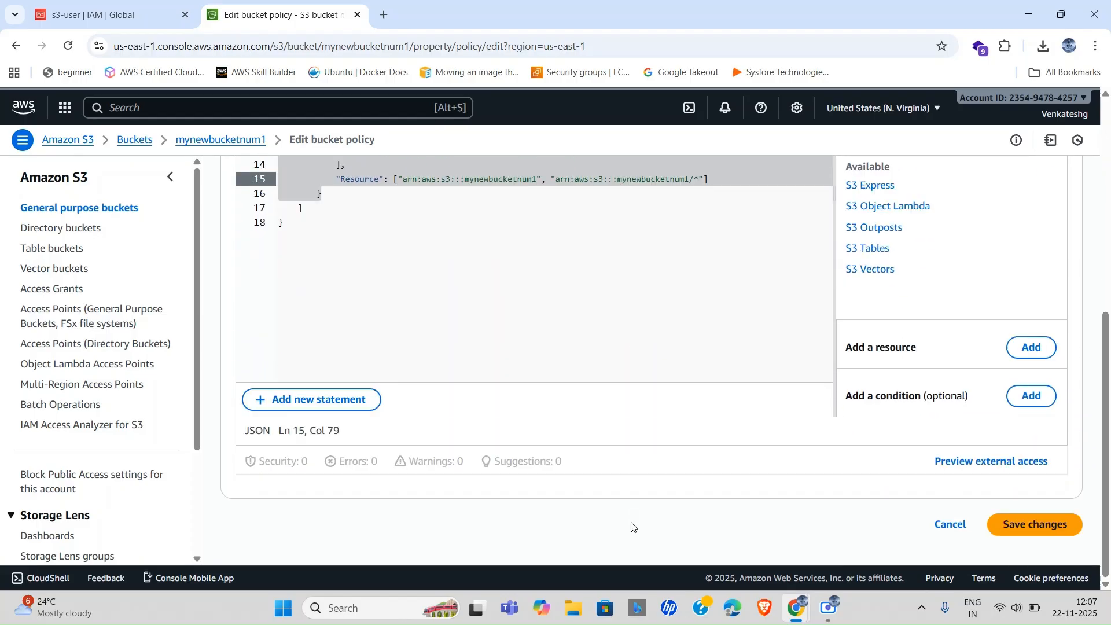
left_click(1029, 526)
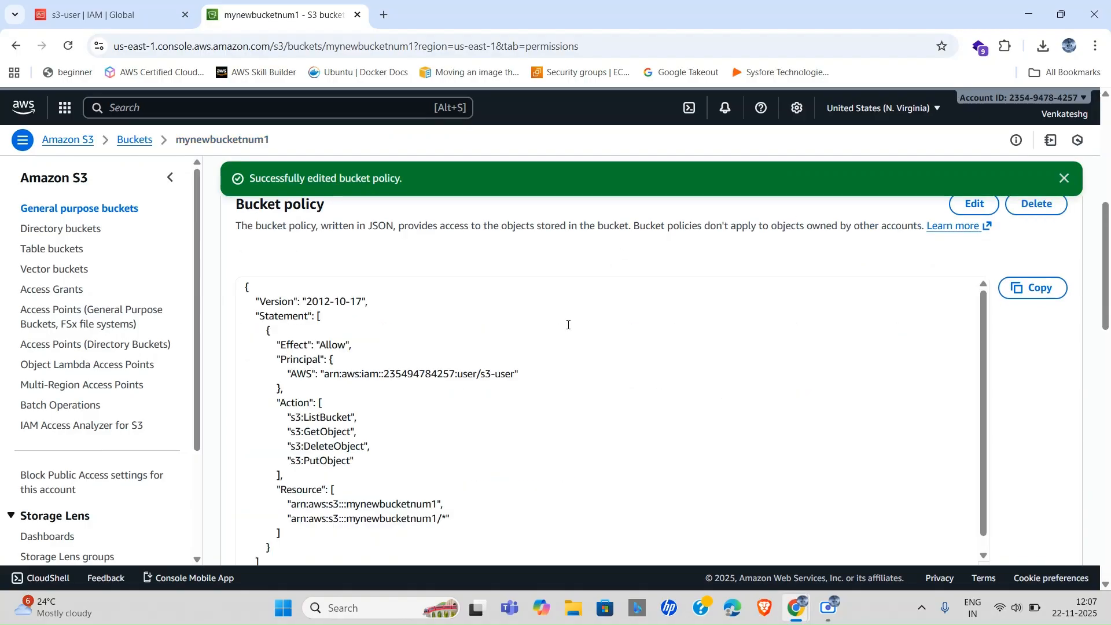
scroll(549, 385, "up", 1)
Reload the S3 buckets page in the incognito window signed in as s3-user.
key("alt+Tab")
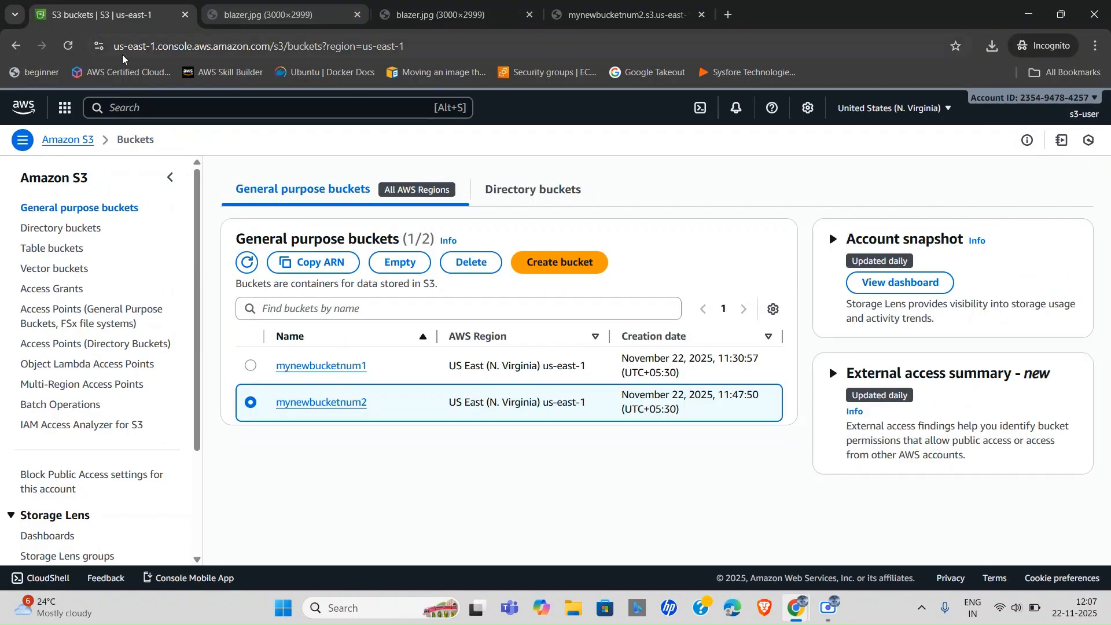
left_click(443, 45)
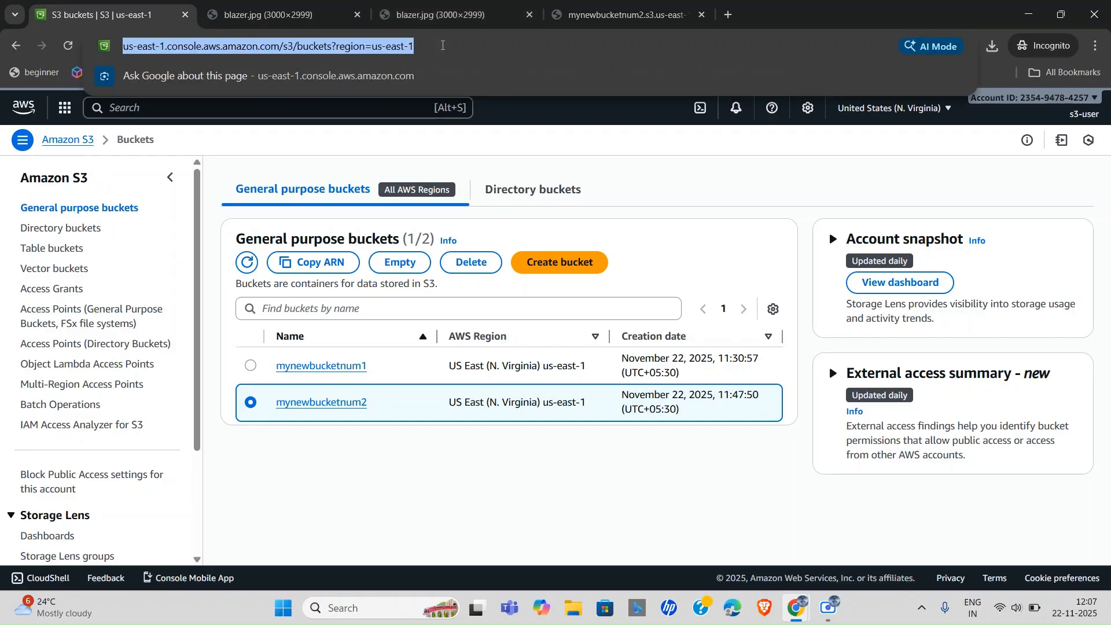
key("Return")
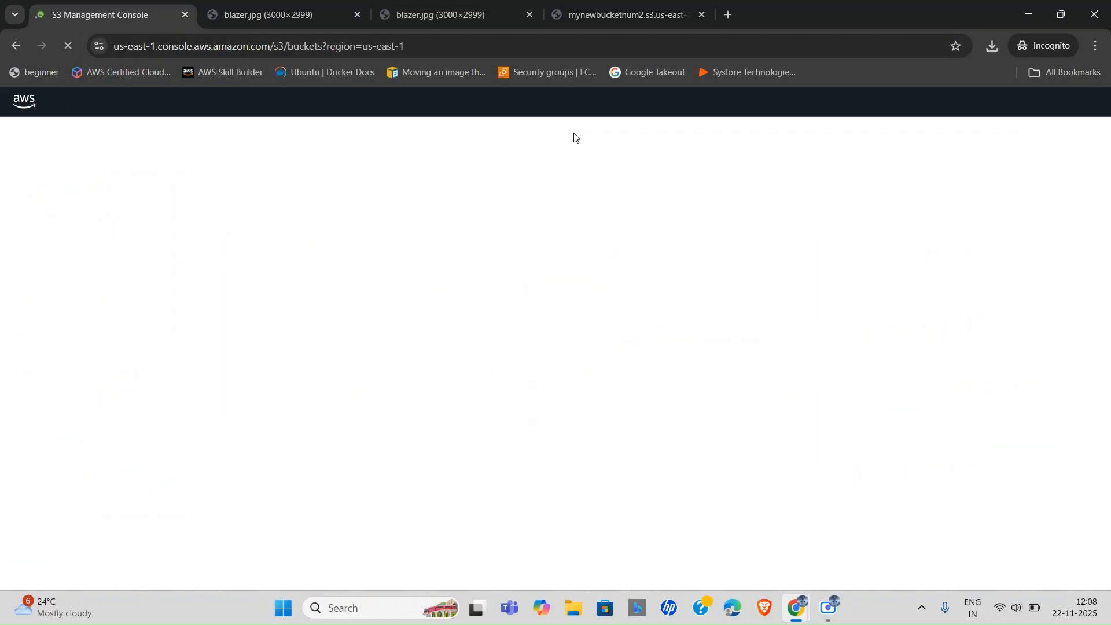
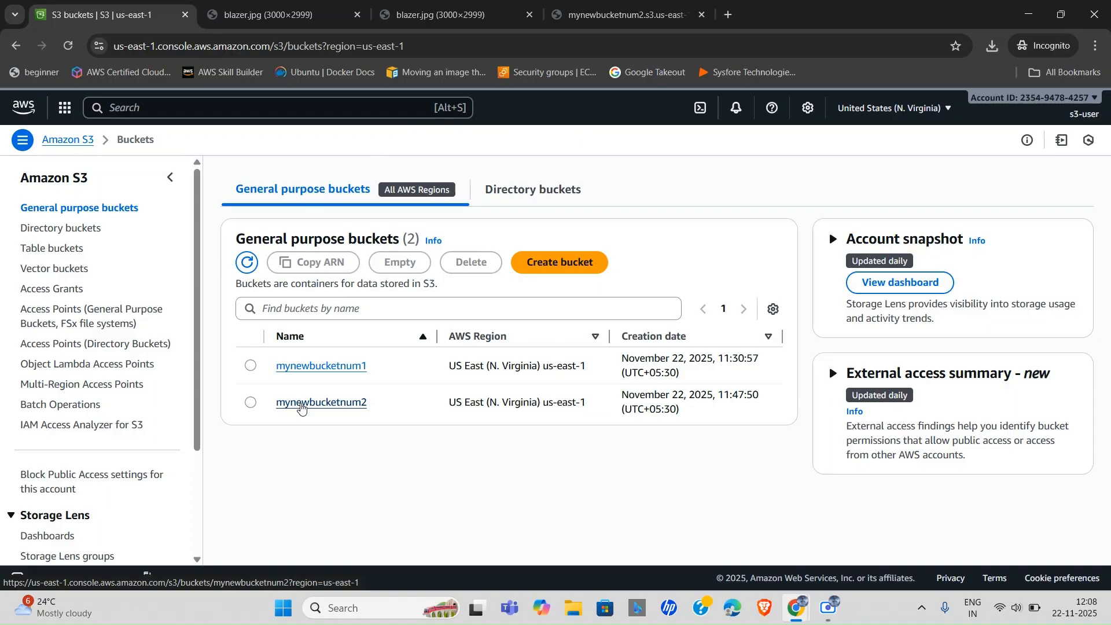
Open mynewbucketnum2 to see its permission error, then return to General purpose buckets.
left_click(301, 404)
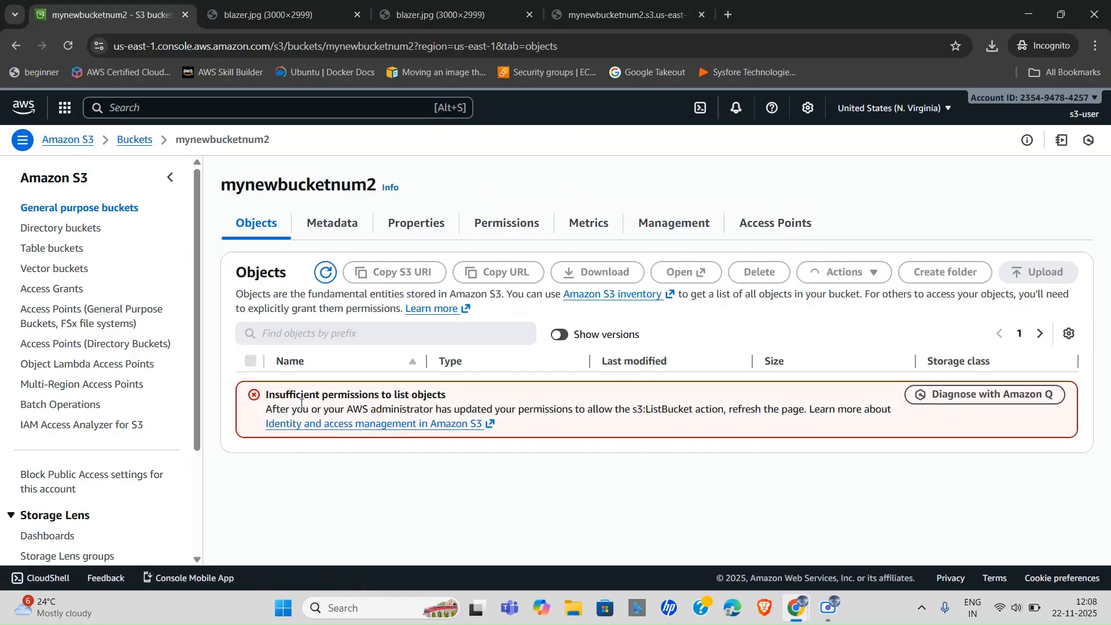
triple_click(384, 395)
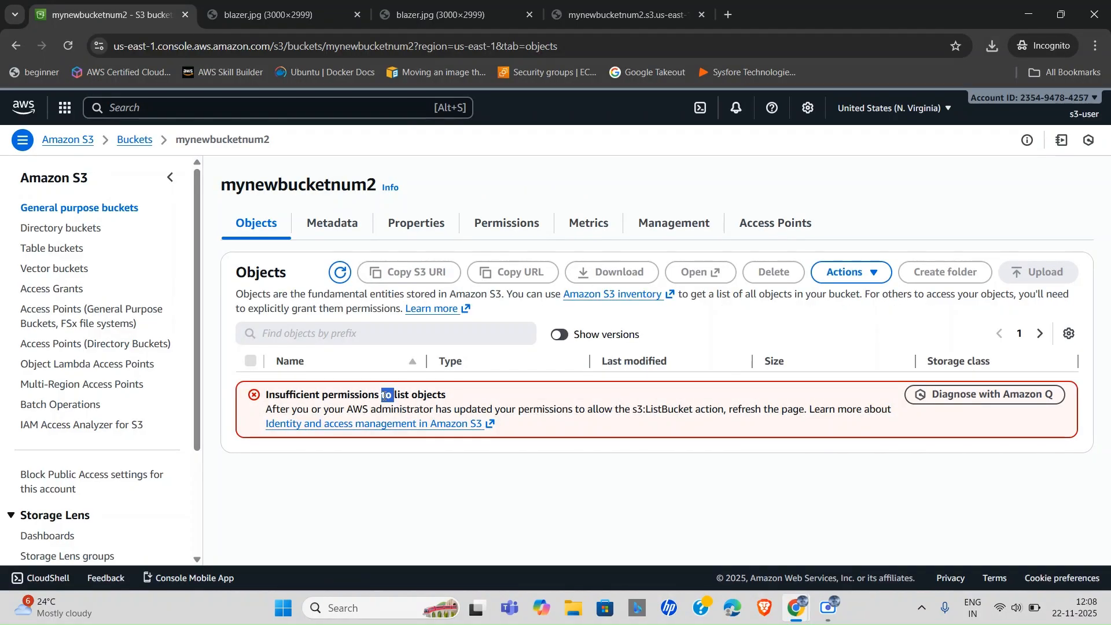
left_click(108, 210)
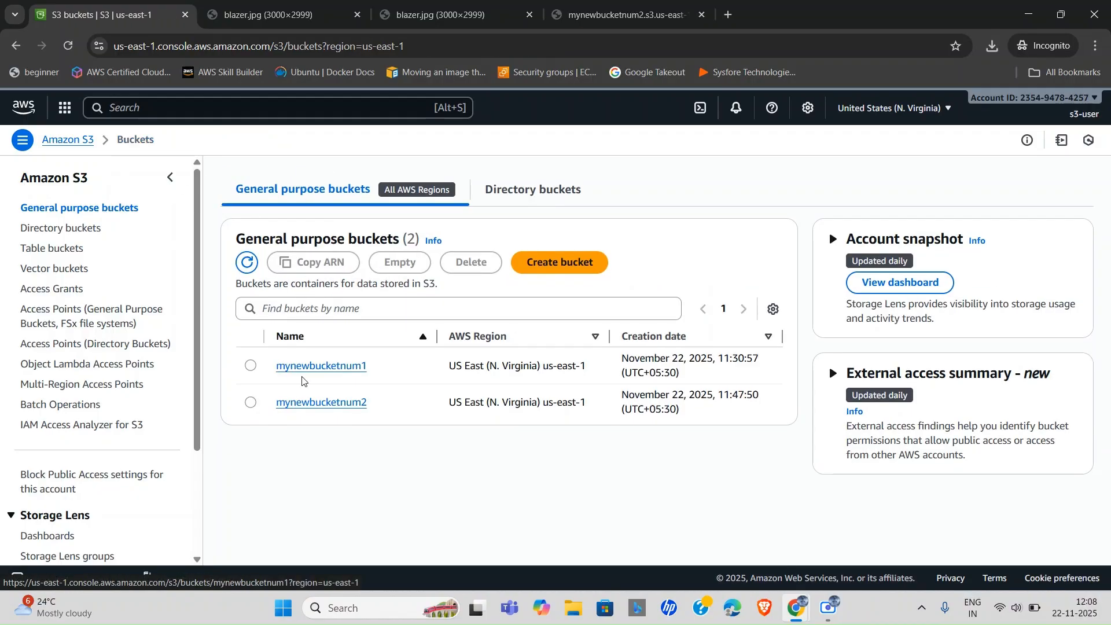
Open strategic.png in mynewbucketnum1's images/ folder and copy its Object URL.
left_click(317, 367)
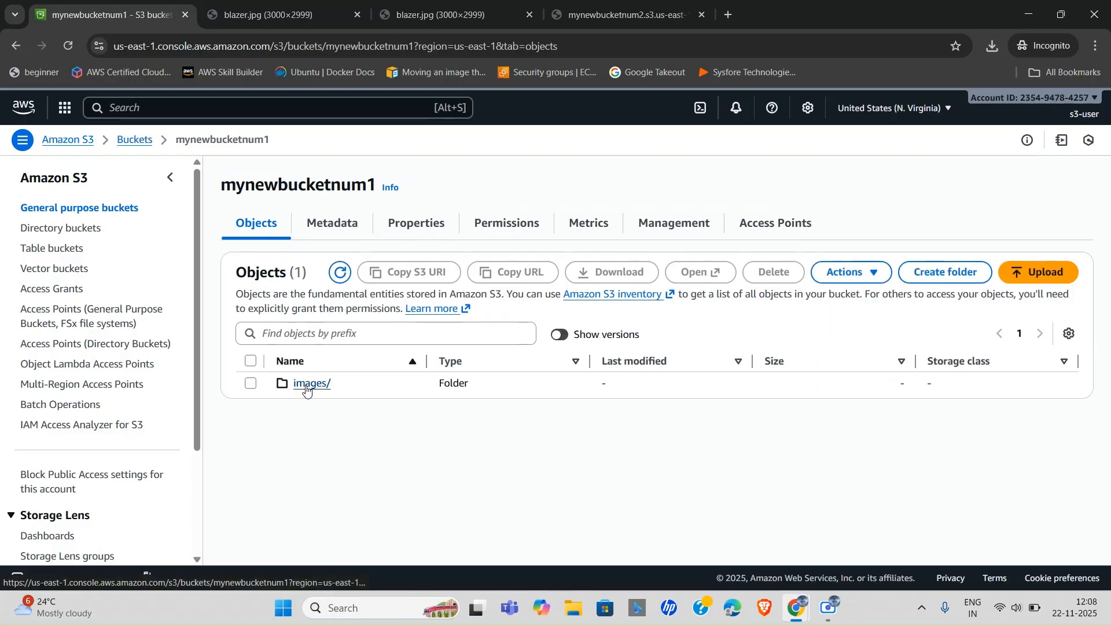
left_click(307, 386)
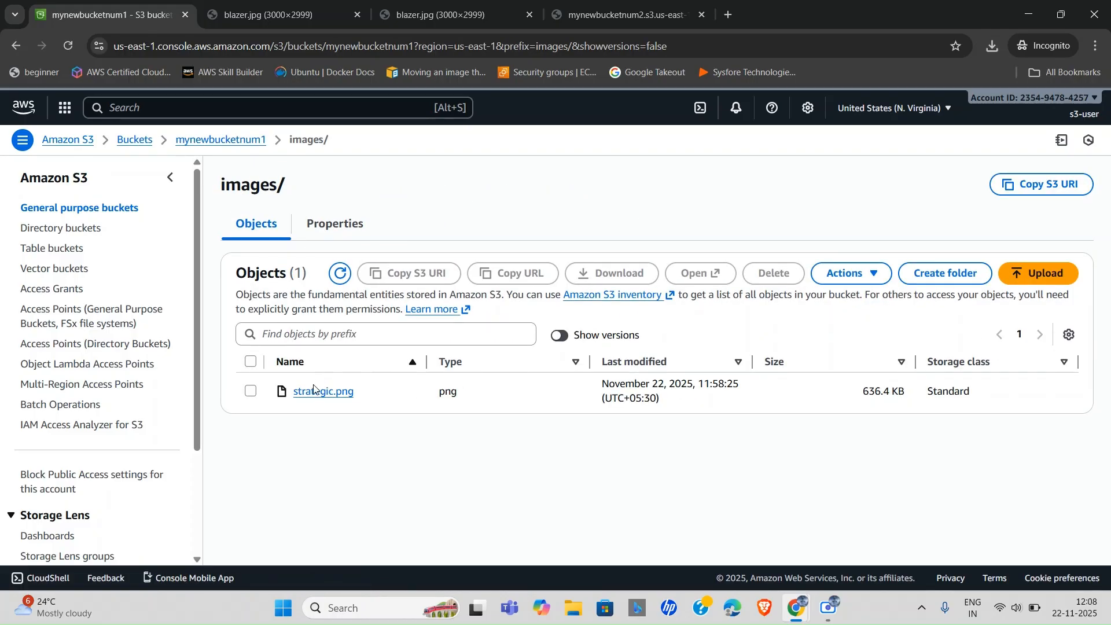
left_click(314, 395)
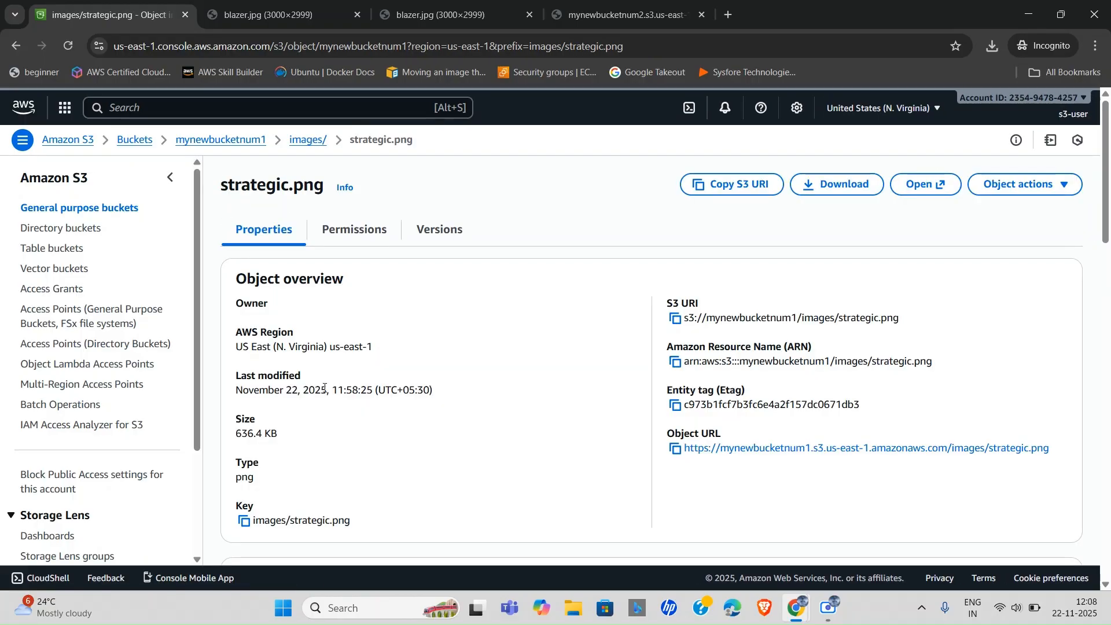
left_click(675, 448)
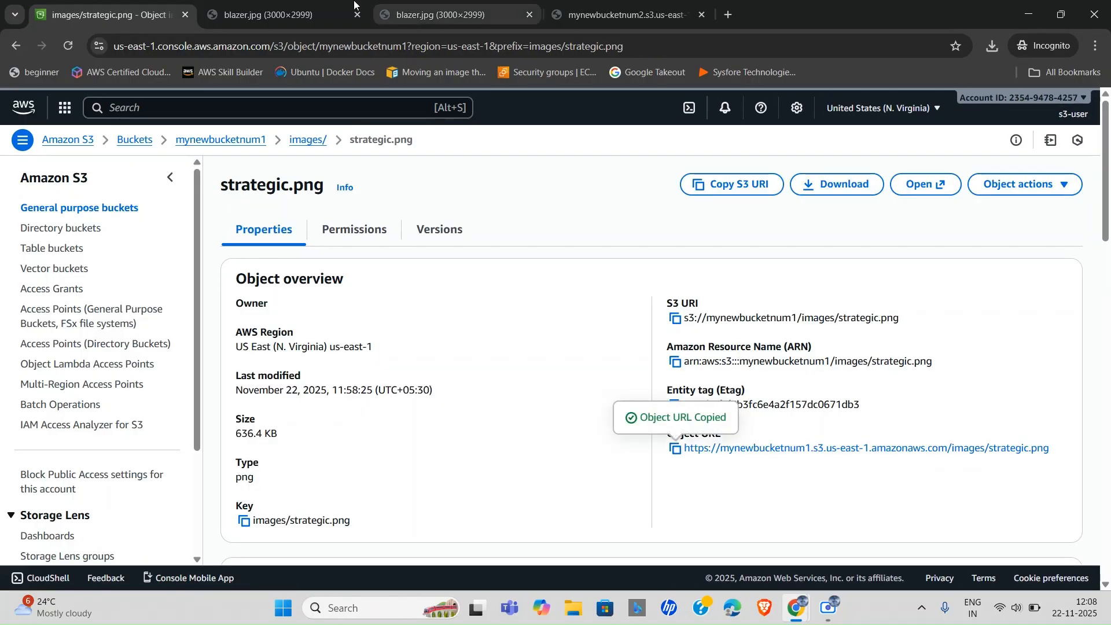
Close the blazer.jpg and mynewbucketnum2 browser tabs.
left_click(359, 20)
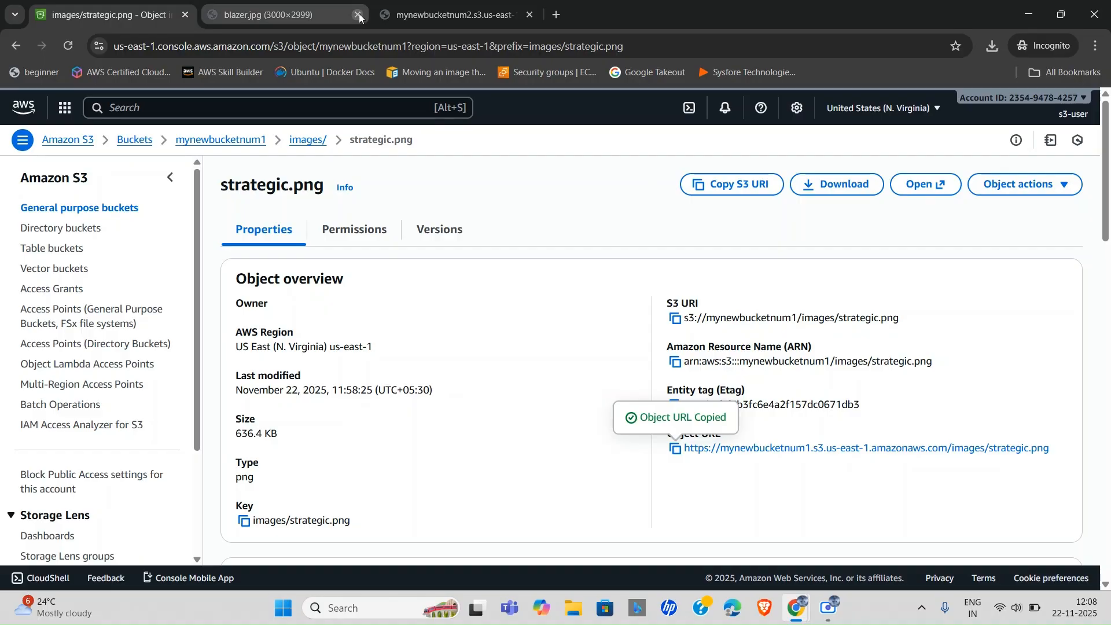
left_click(358, 12)
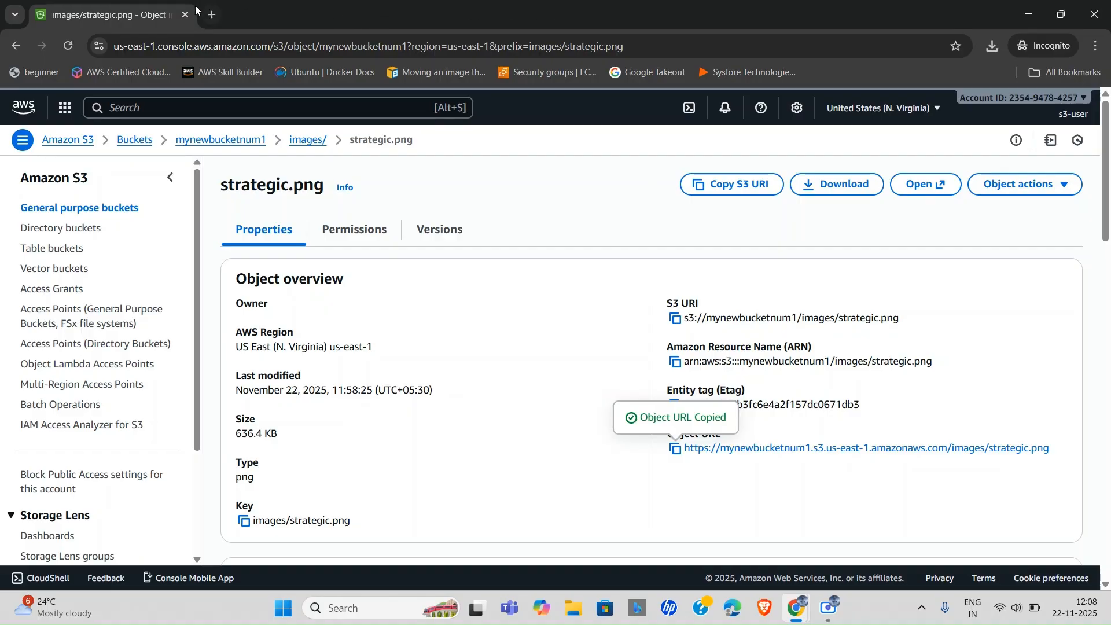
left_click(213, 16)
Load strategic.png's Object URL in the new tab, which returns Access Denied.
key("ctrl+v")
key("Return")
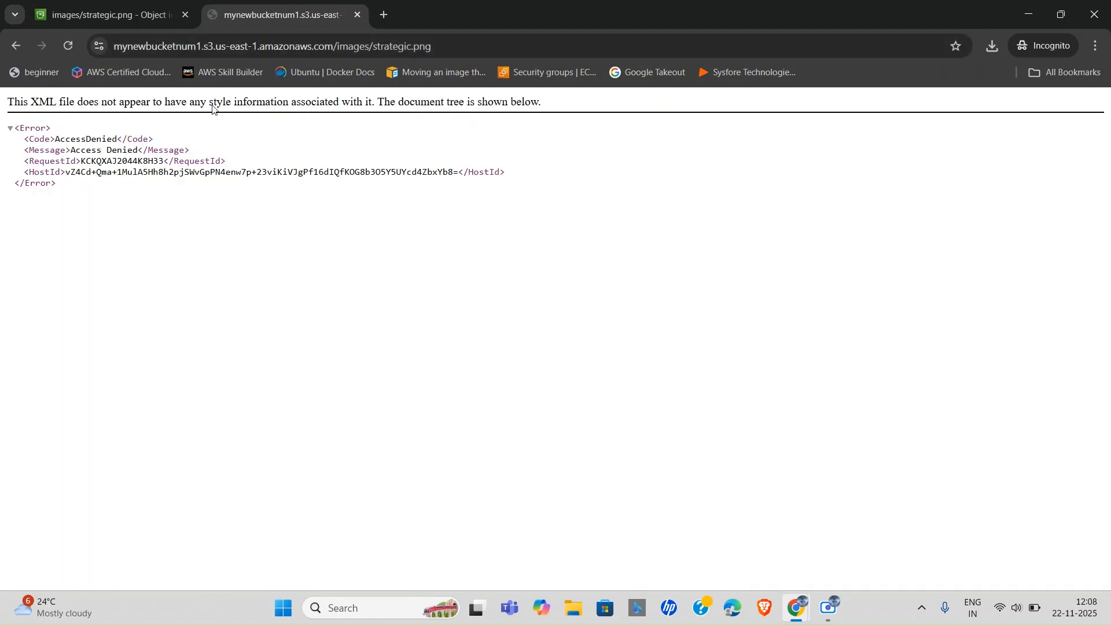
left_click(129, 5)
Review strategic.png's Permissions and Versions tabs, then go back to Properties.
left_click(354, 229)
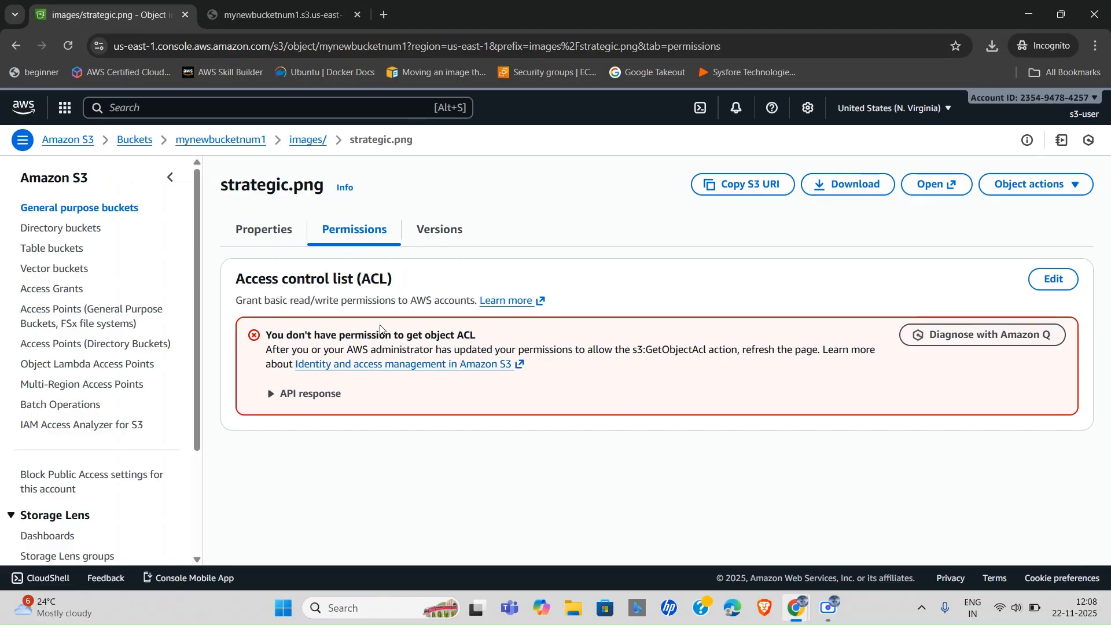
left_click(263, 10)
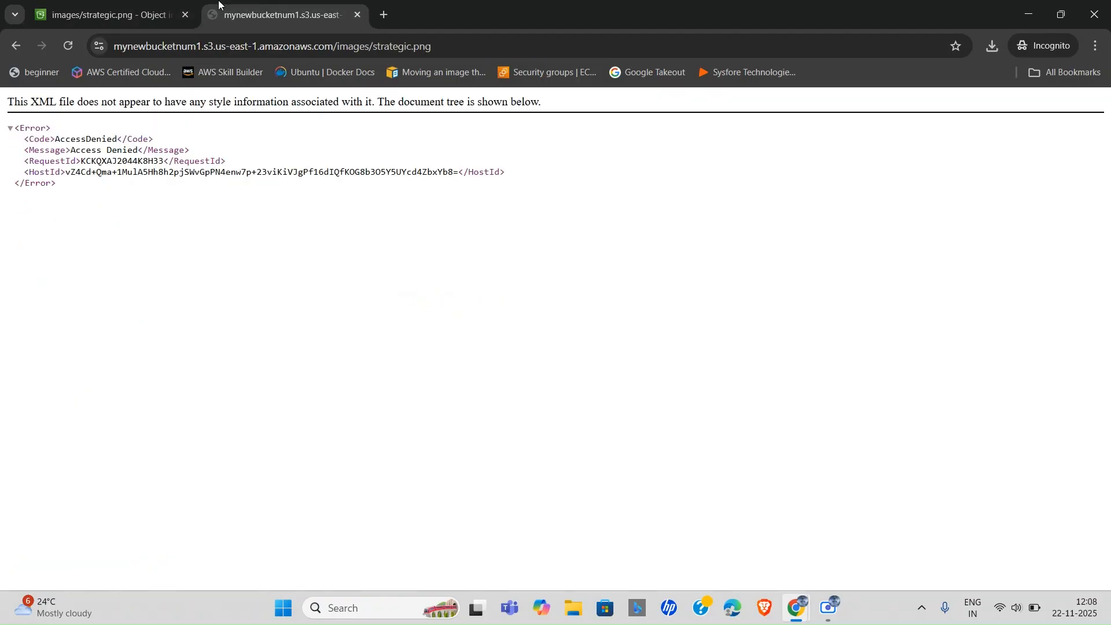
left_click(109, 8)
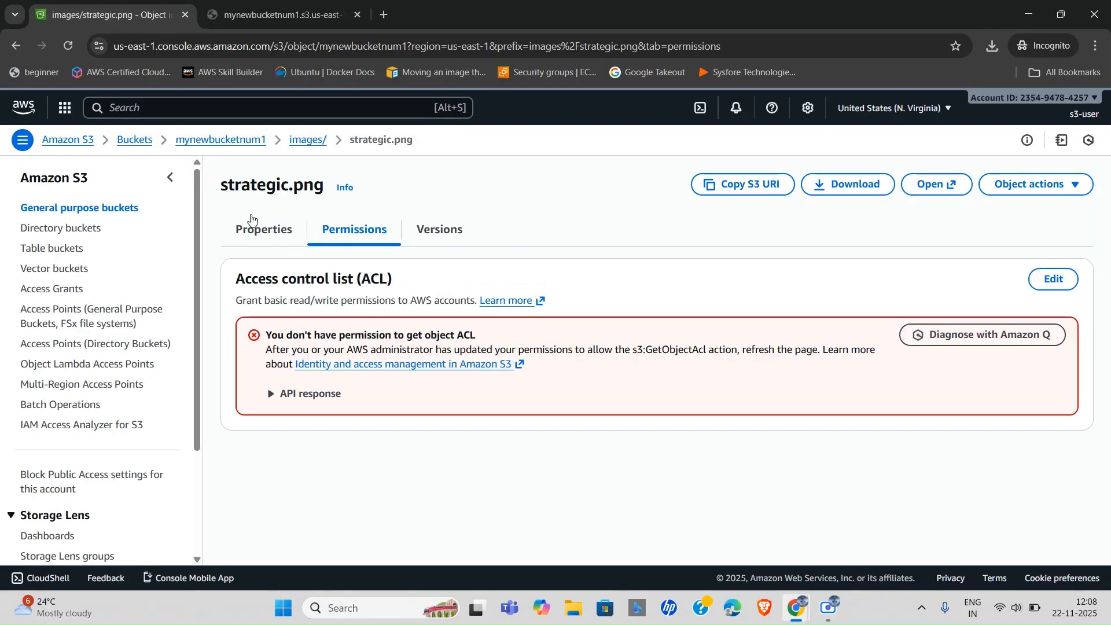
left_click(440, 242)
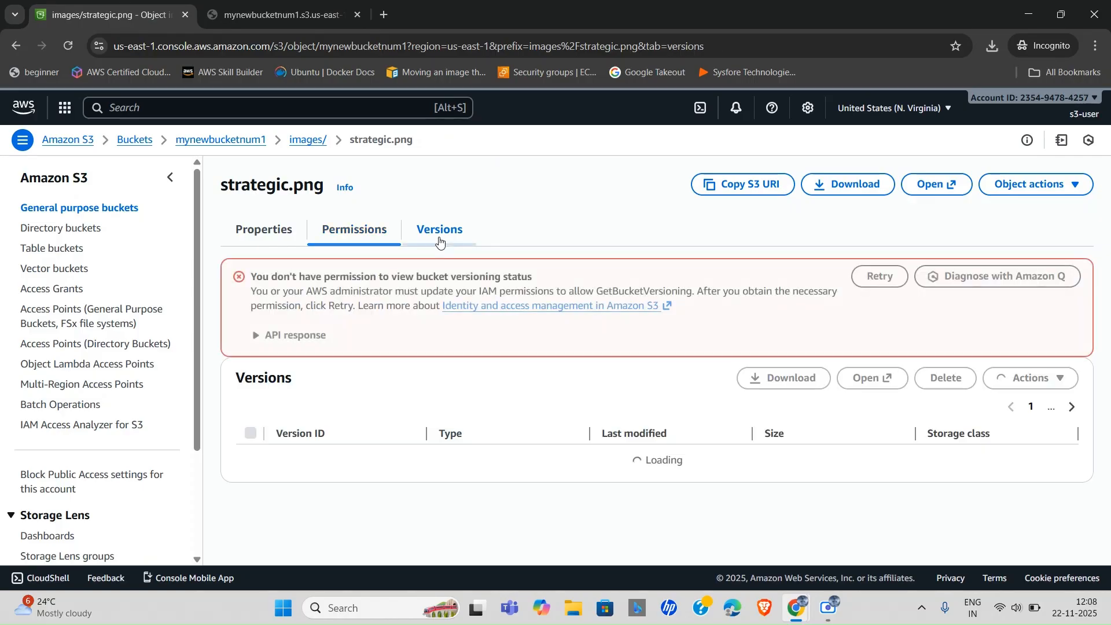
left_click(355, 229)
left_click(275, 232)
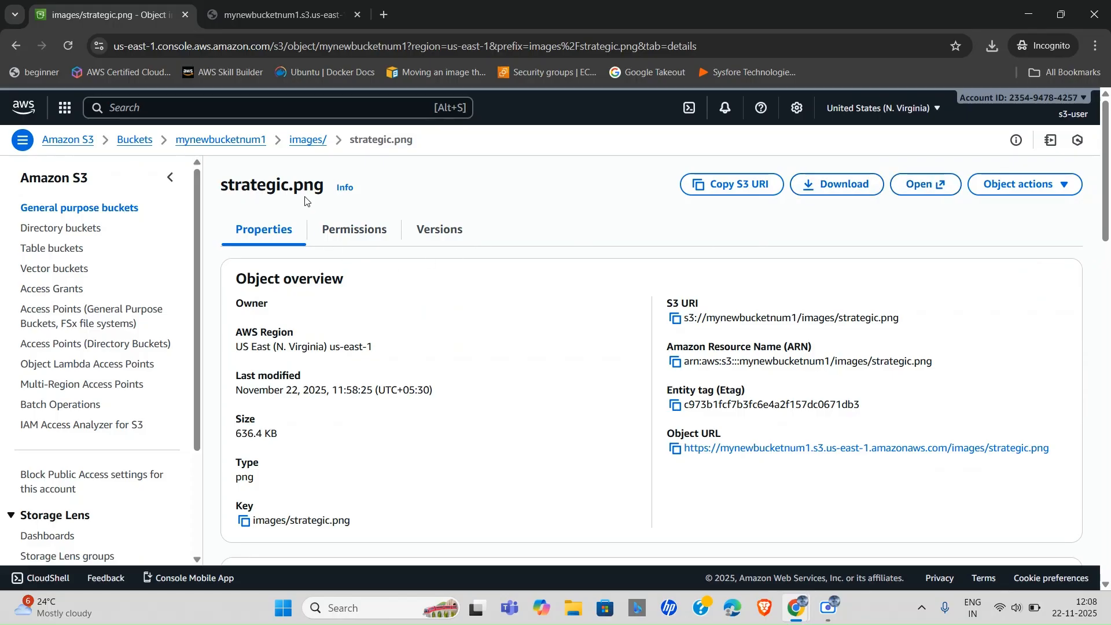
Upload blazer.jpg from the computer into mynewbucketnum1's images/ folder and open its details.
left_click(311, 144)
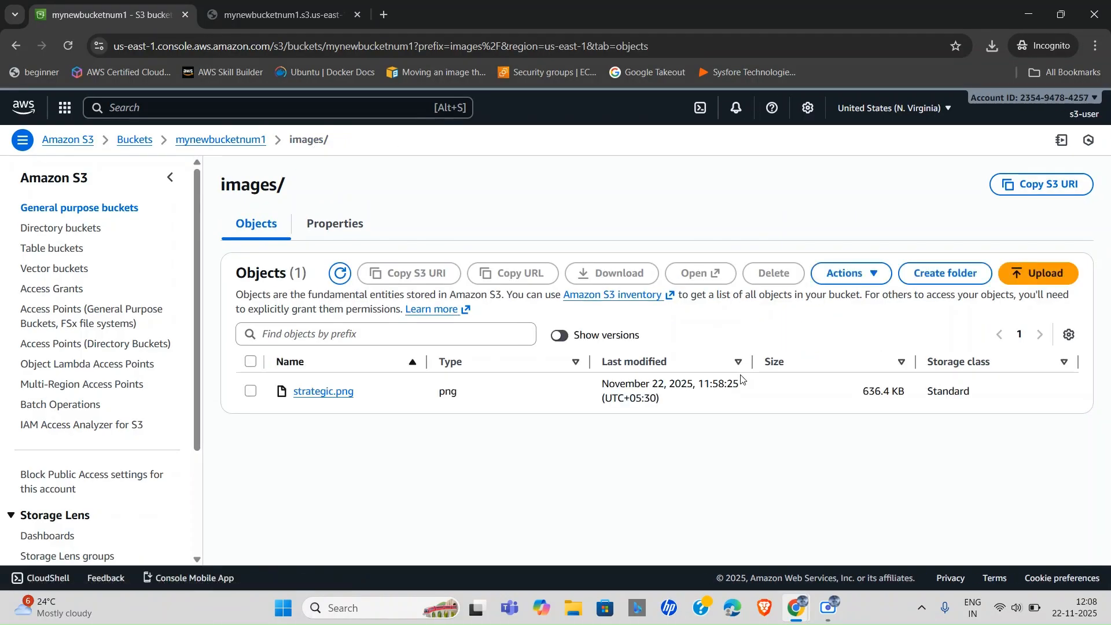
left_click(1030, 277)
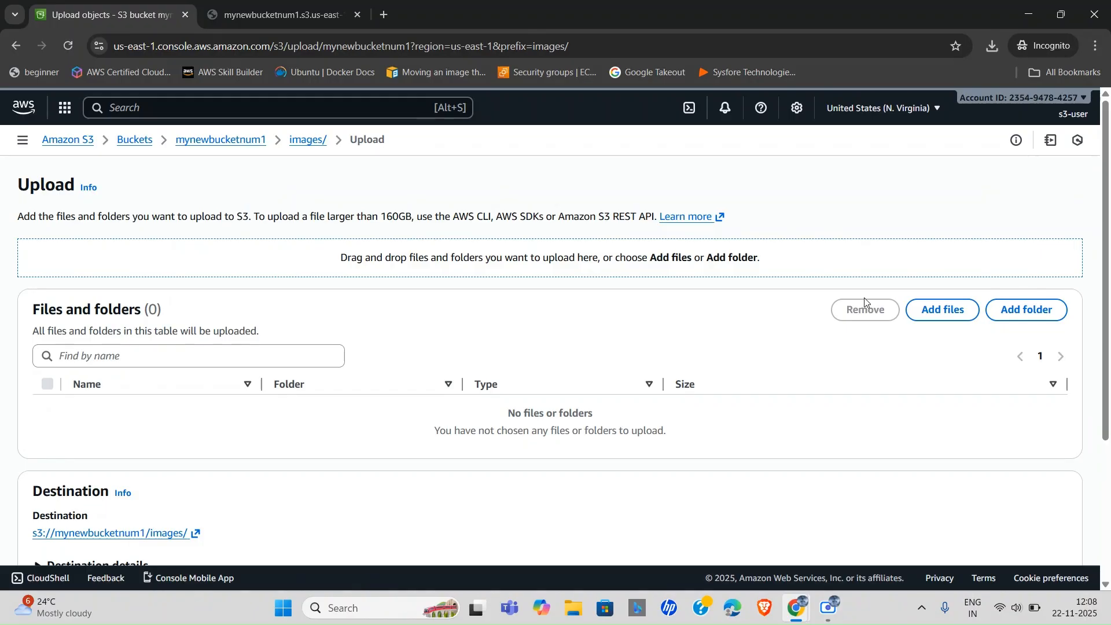
left_click(952, 311)
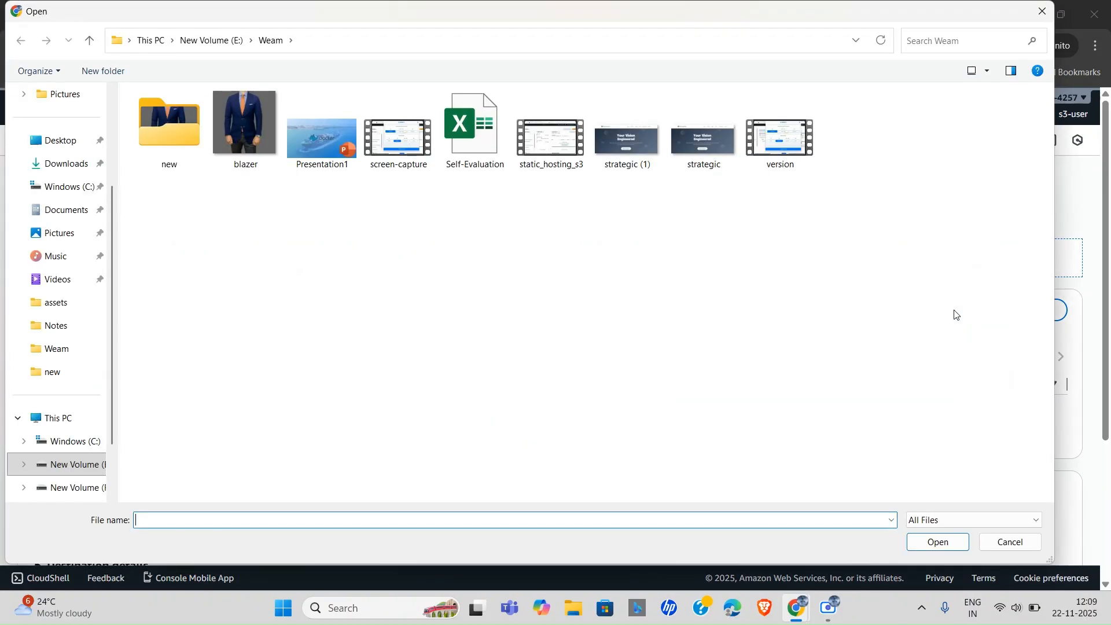
left_click(628, 156)
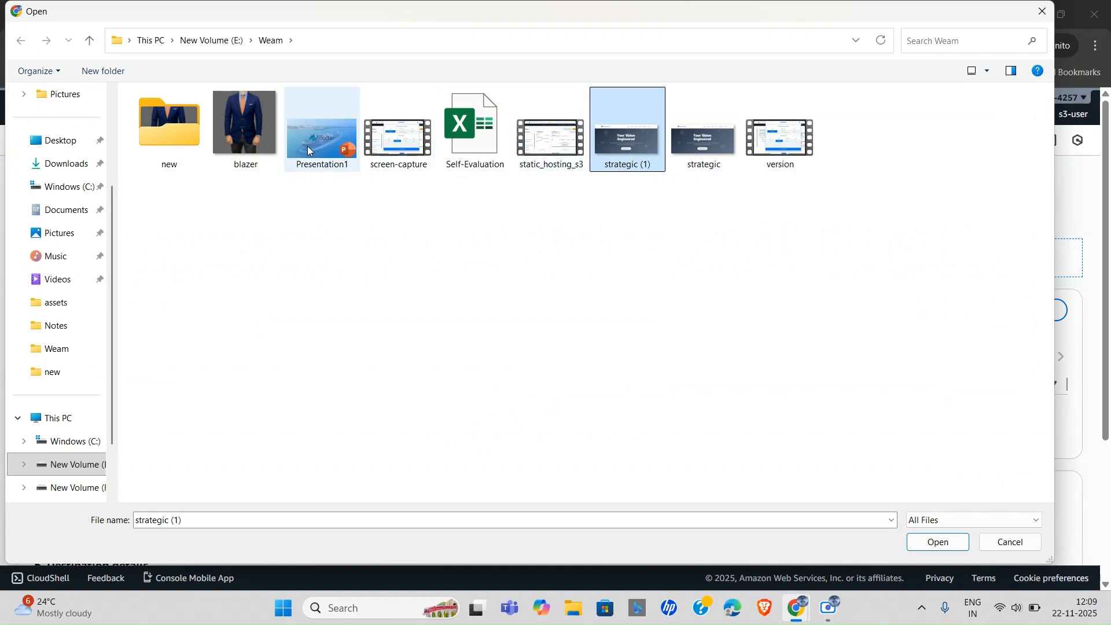
left_click(250, 138)
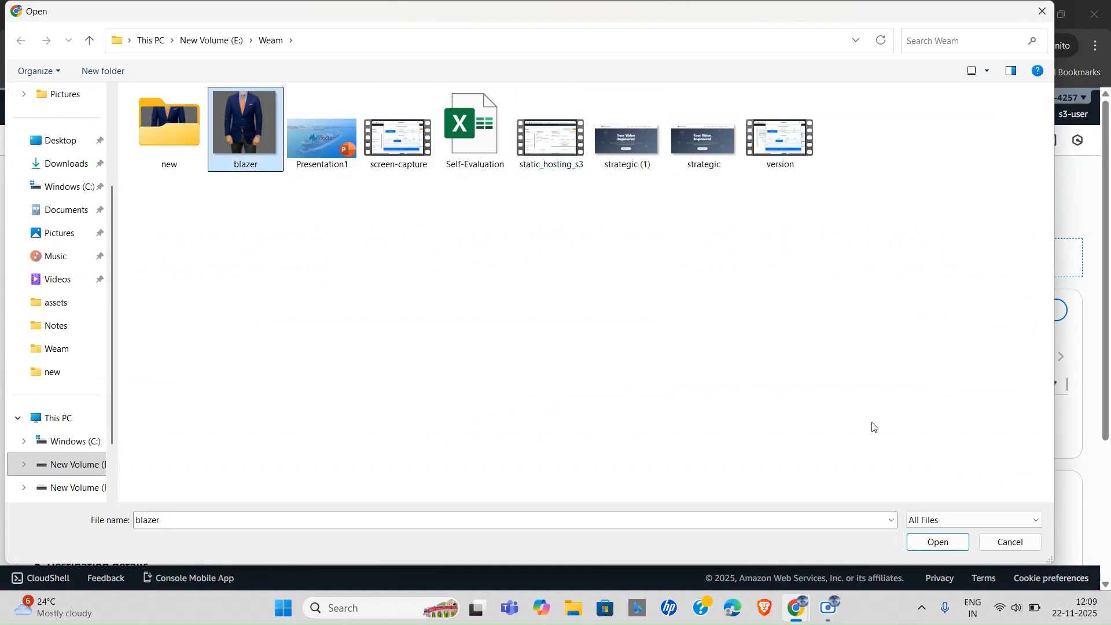
left_click(933, 540)
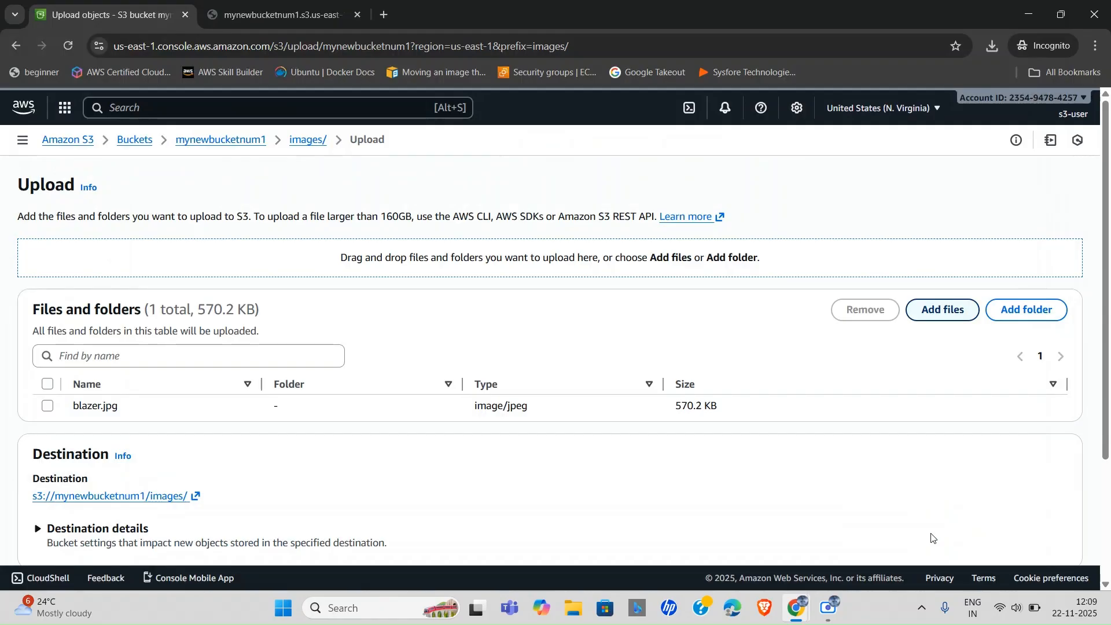
scroll(441, 409, "down", 2)
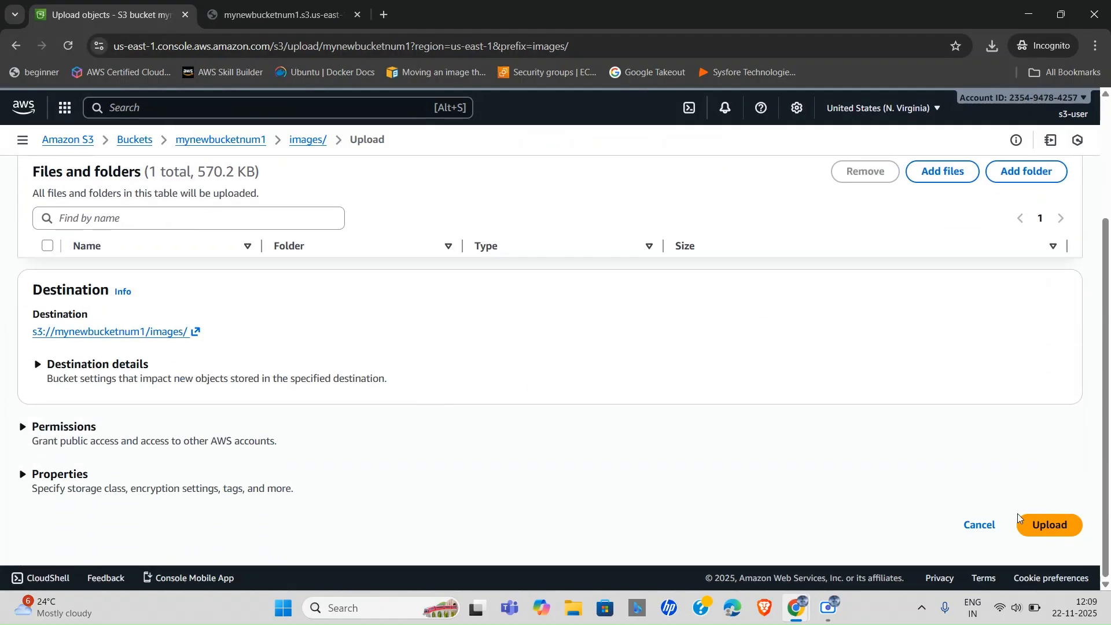
left_click(1044, 537)
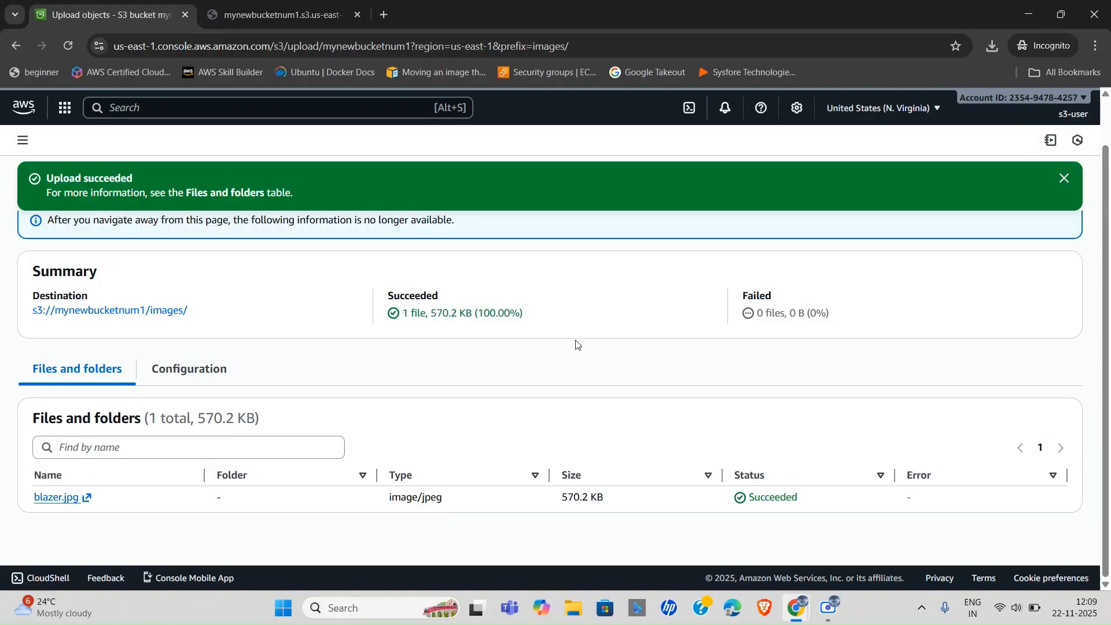
left_click(64, 501)
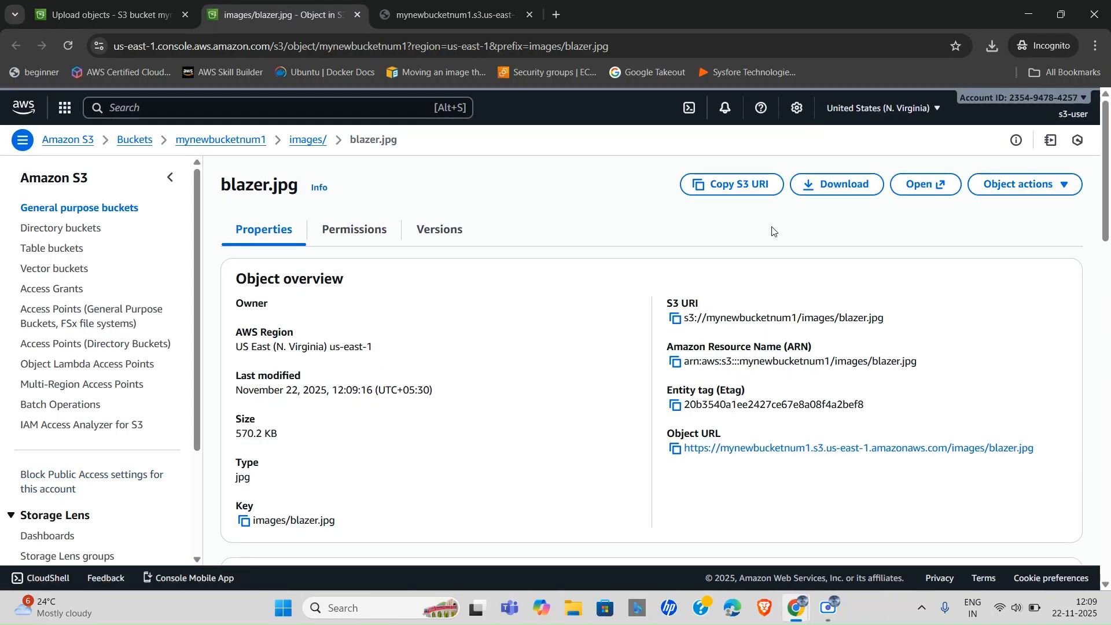
View blazer.jpg in a new tab, then download a copy saved as blazer (1).jpg.
left_click(917, 185)
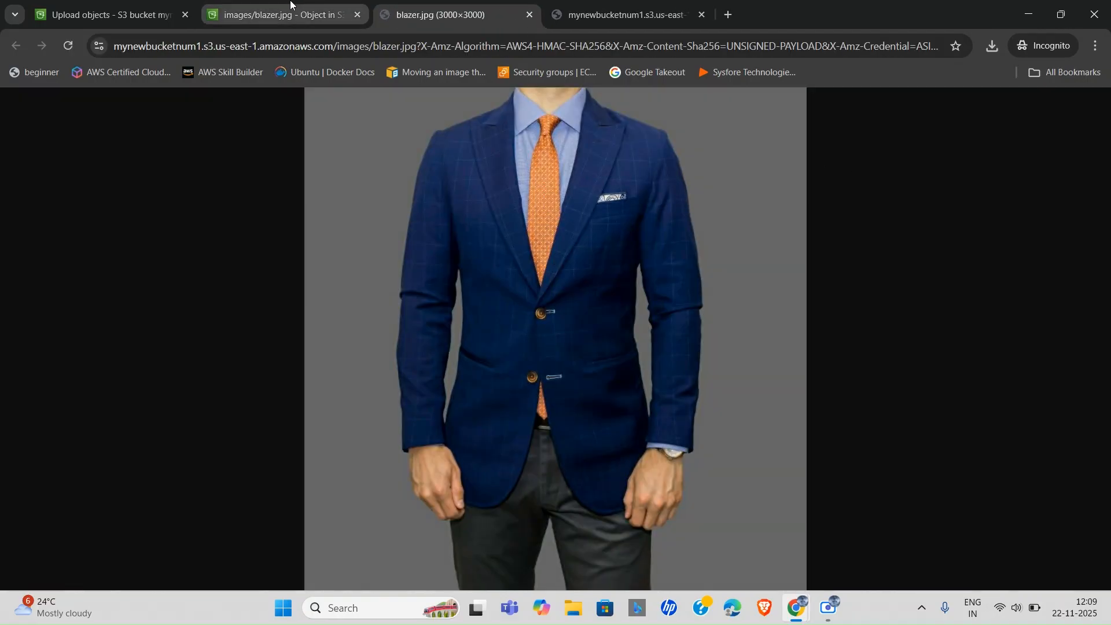
left_click(292, 11)
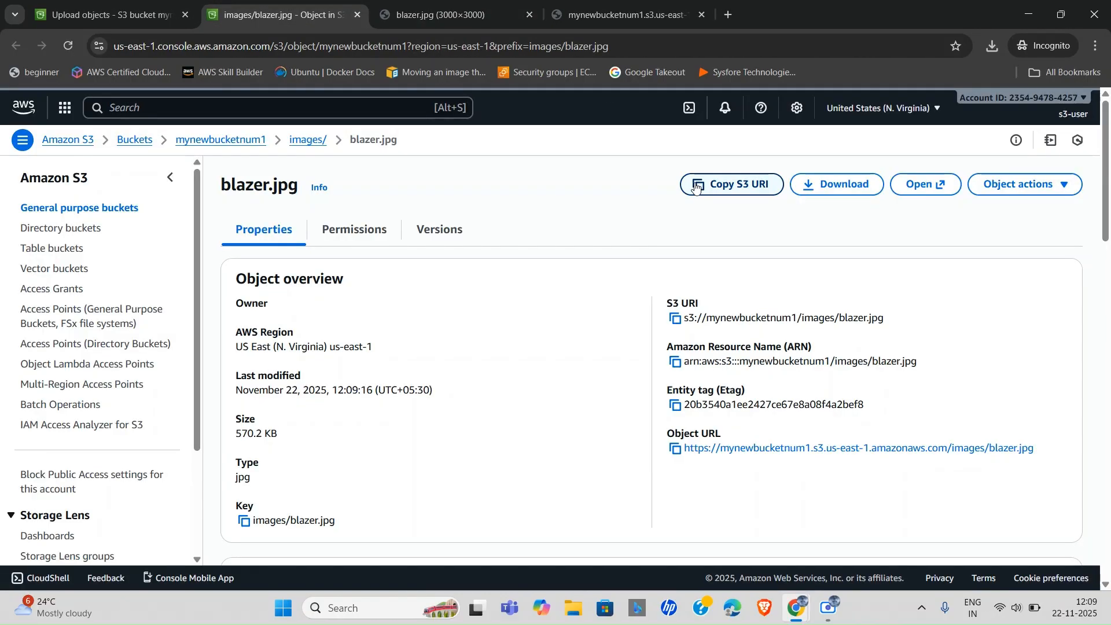
left_click(823, 185)
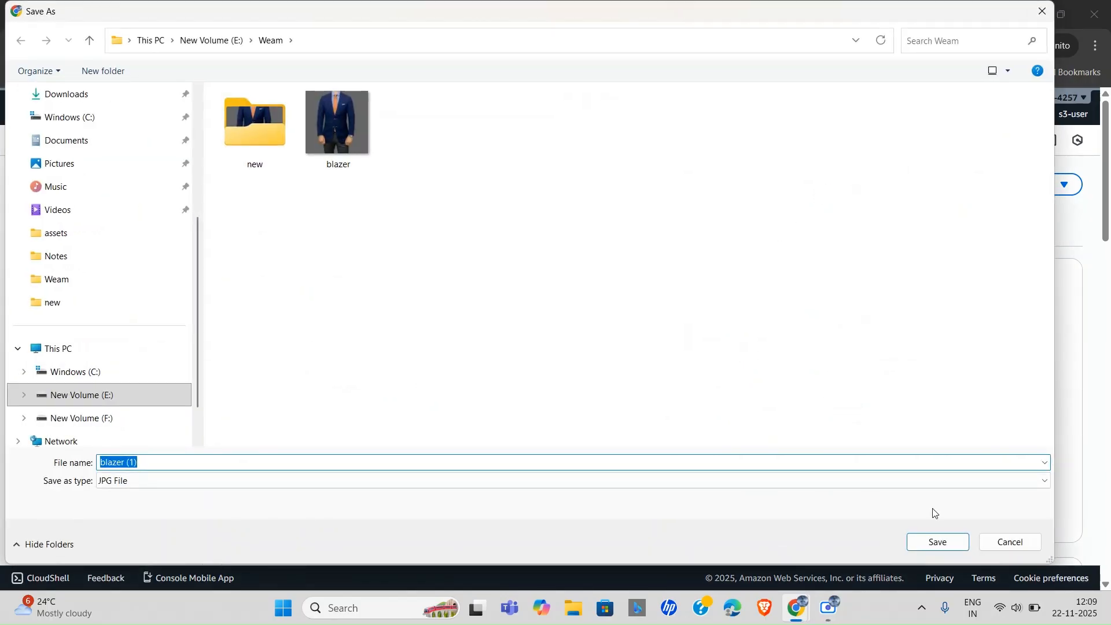
left_click(937, 541)
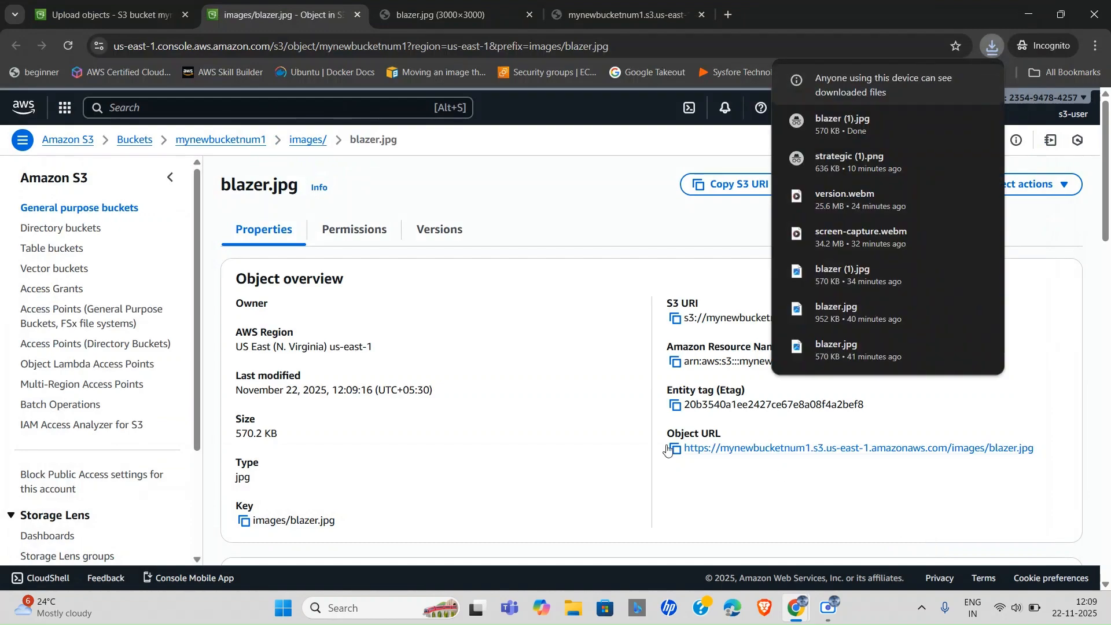
left_click(300, 144)
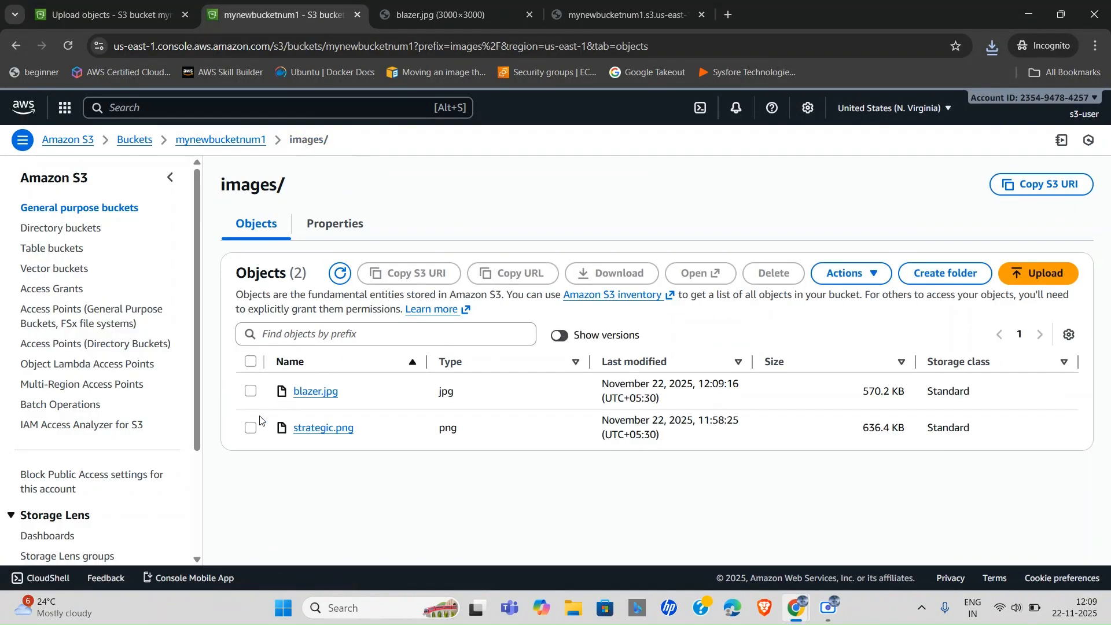
Permanently delete strategic.png from images/, typing 'delete' to confirm, and close the status page.
left_click(251, 428)
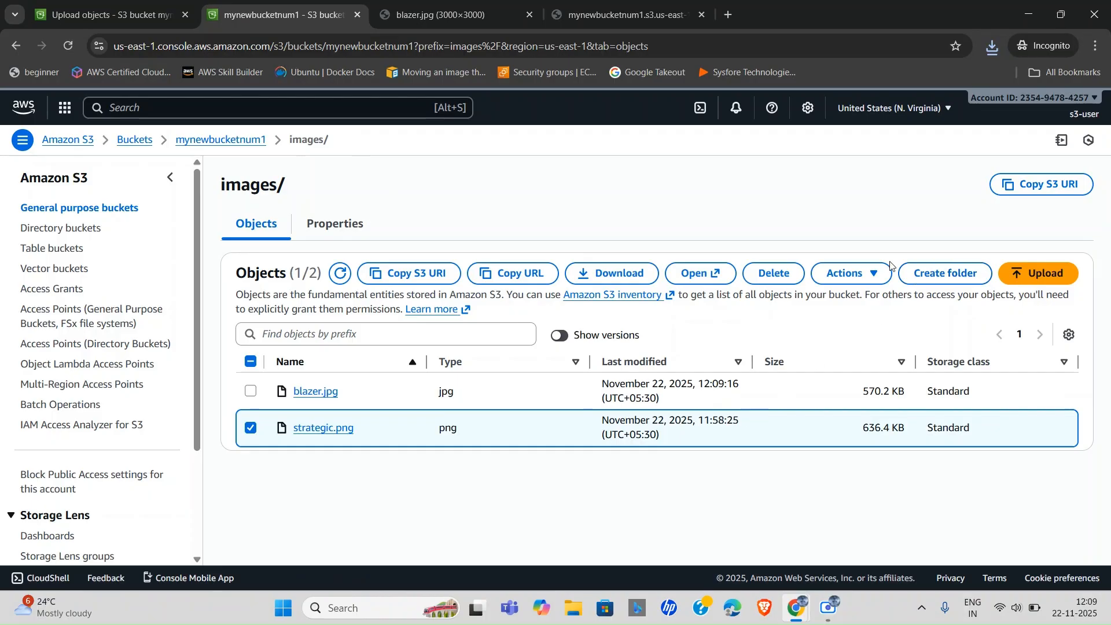
left_click(761, 274)
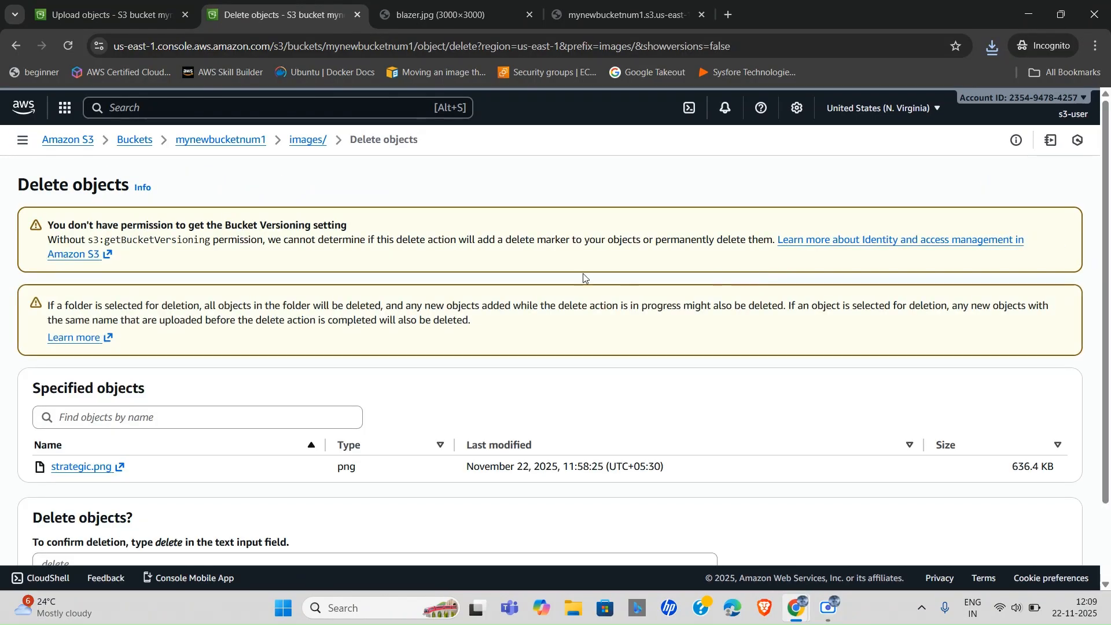
scroll(142, 476, "down", 2)
left_click(111, 479)
type("delete")
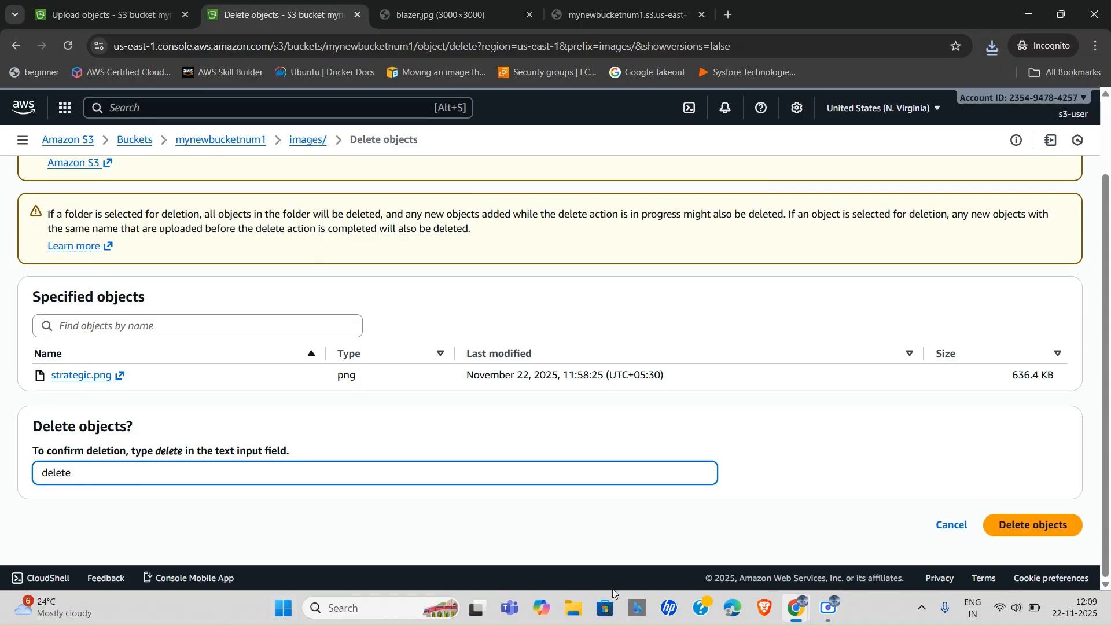
left_click(1018, 518)
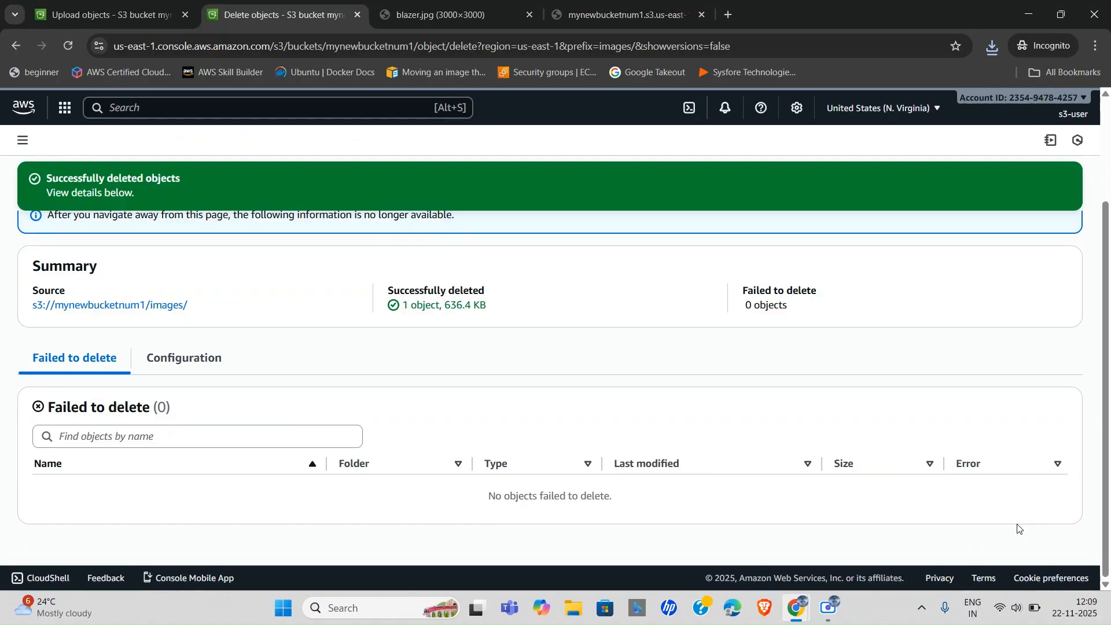
scroll(569, 451, "up", 3)
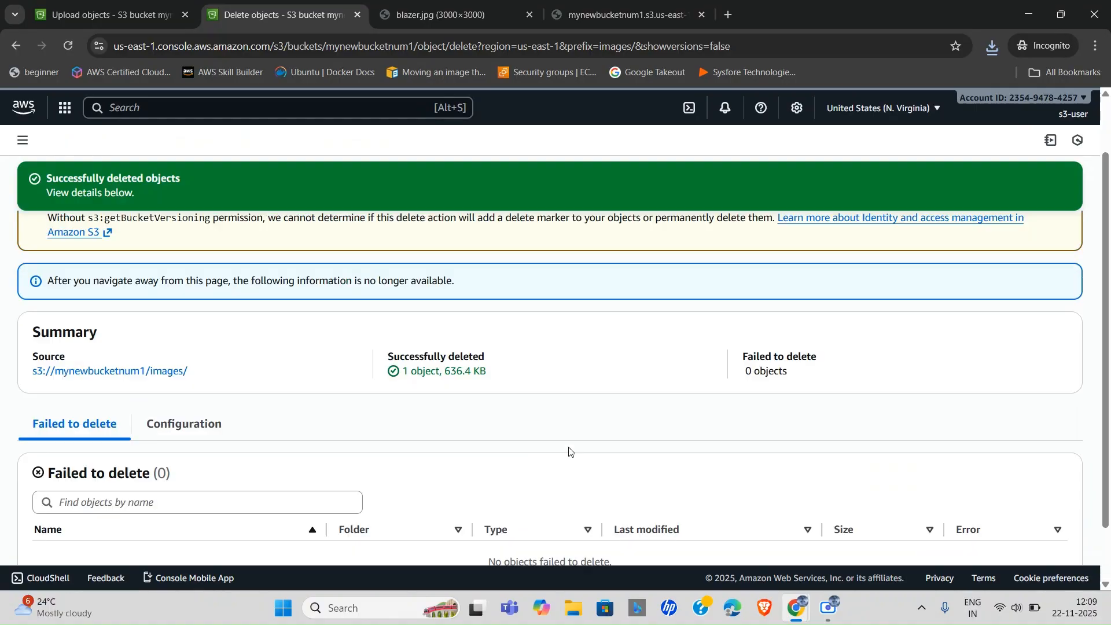
left_click(1040, 231)
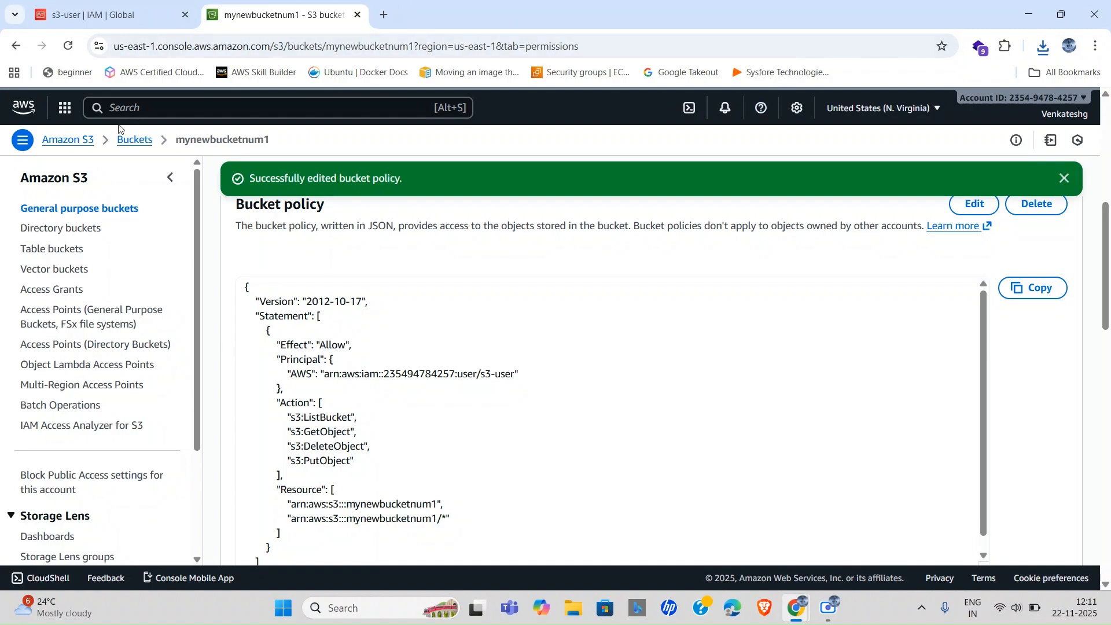
In IAM Users, delete s3-user by typing 'confirm', then refresh the list.
left_click(137, 140)
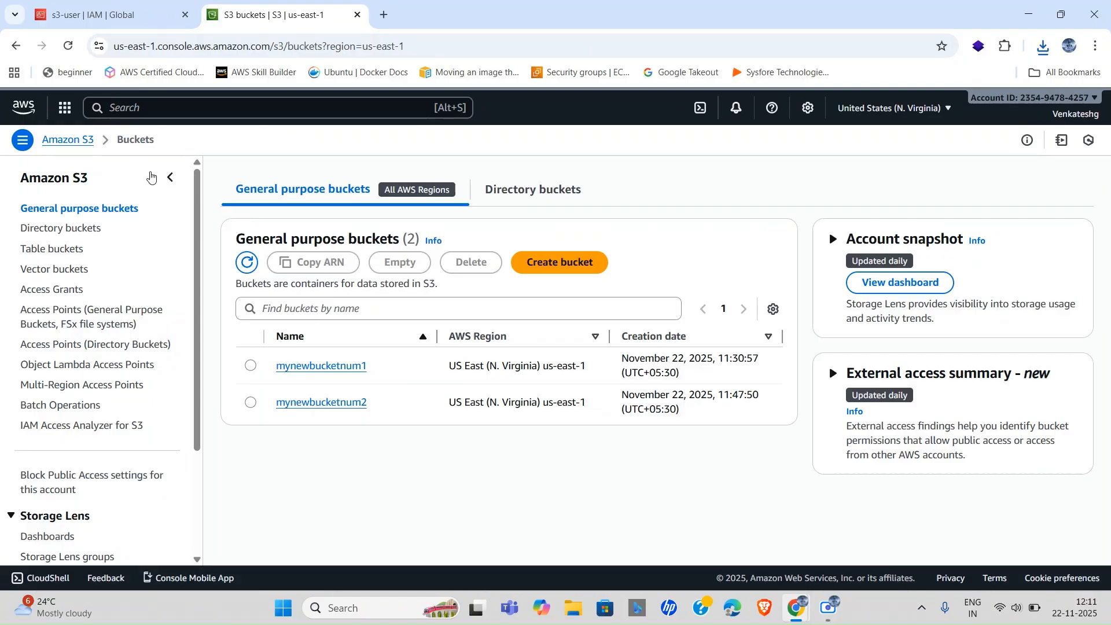
left_click(103, 4)
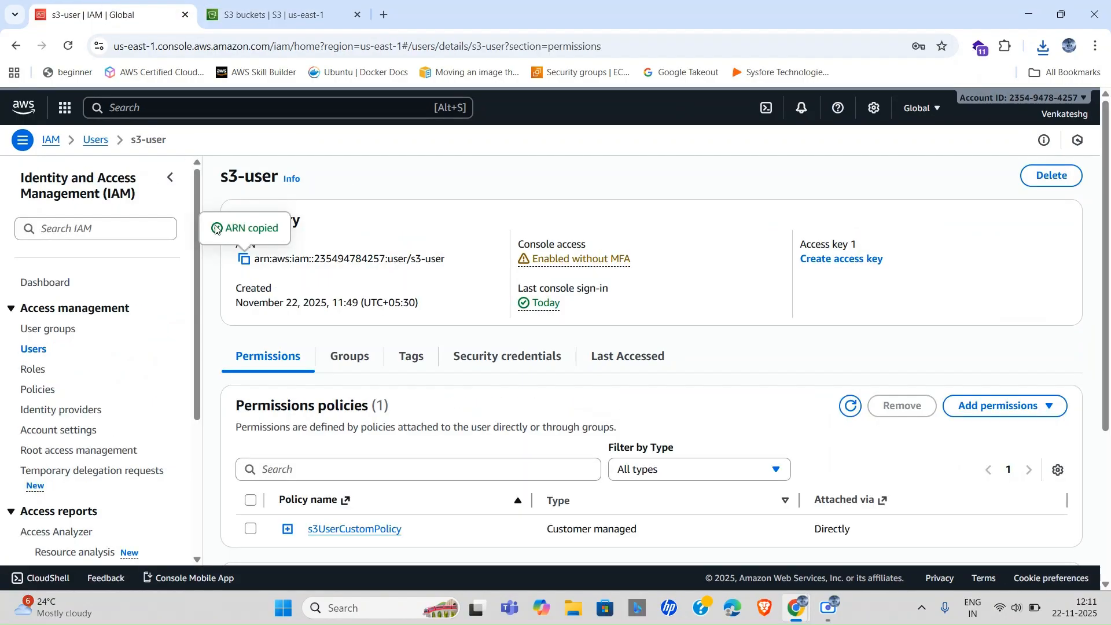
scroll(312, 315, "down", 3)
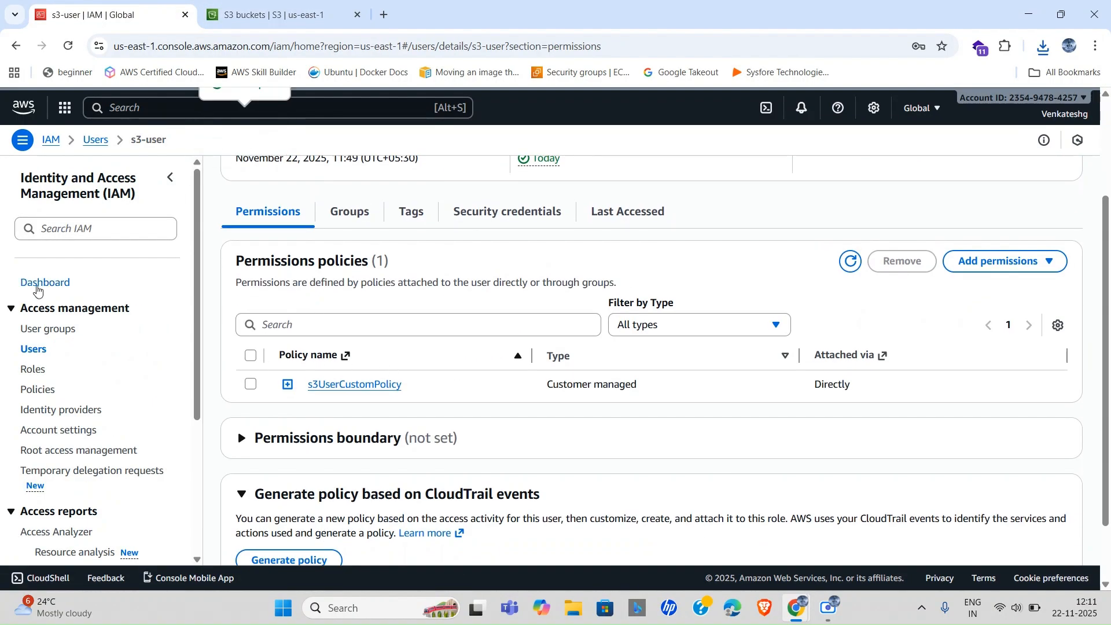
left_click(36, 348)
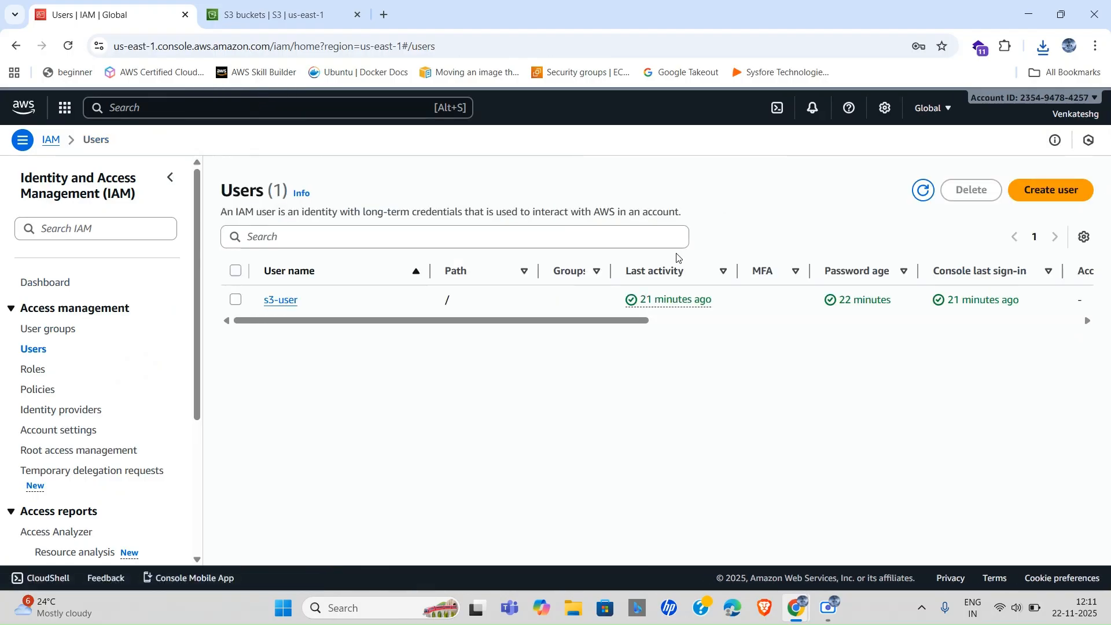
left_click(236, 299)
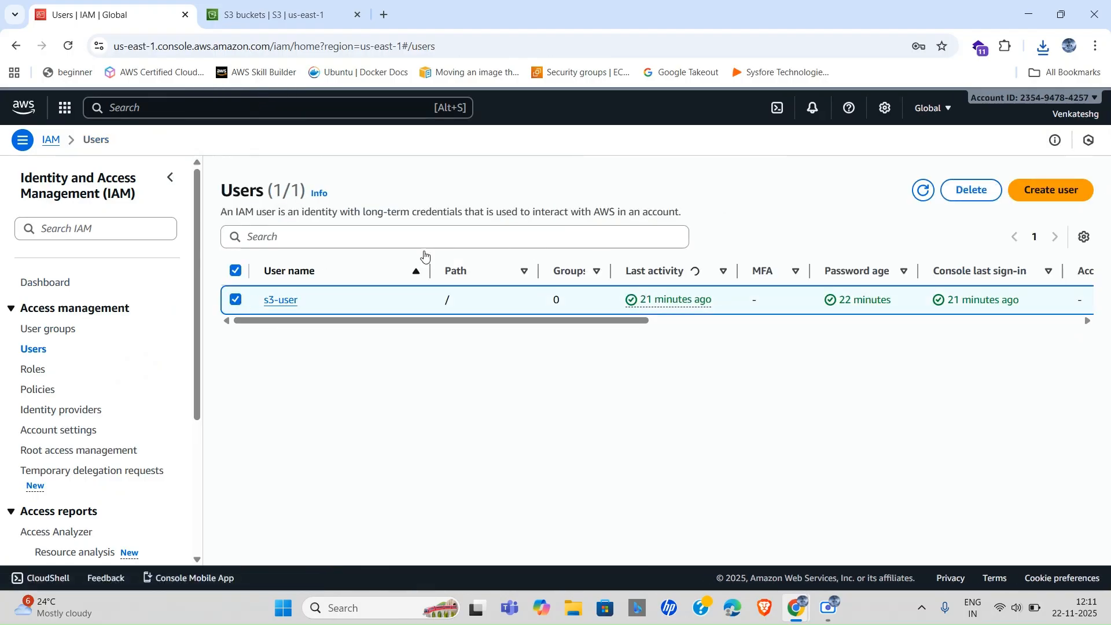
left_click(991, 192)
left_click(419, 422)
type("confirm")
left_click(725, 465)
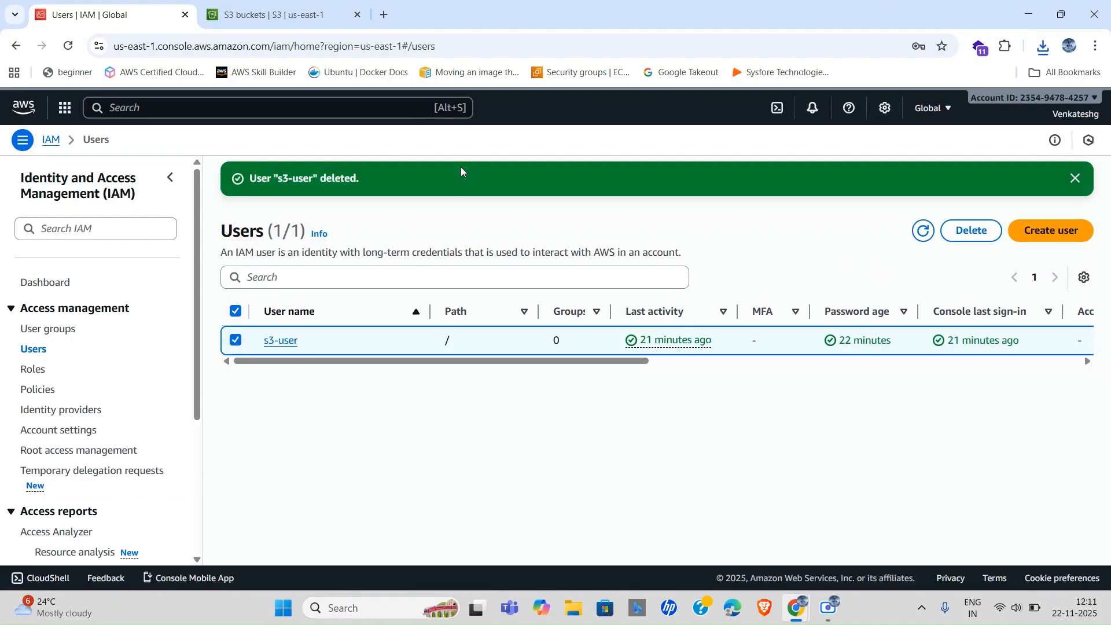
left_click(925, 236)
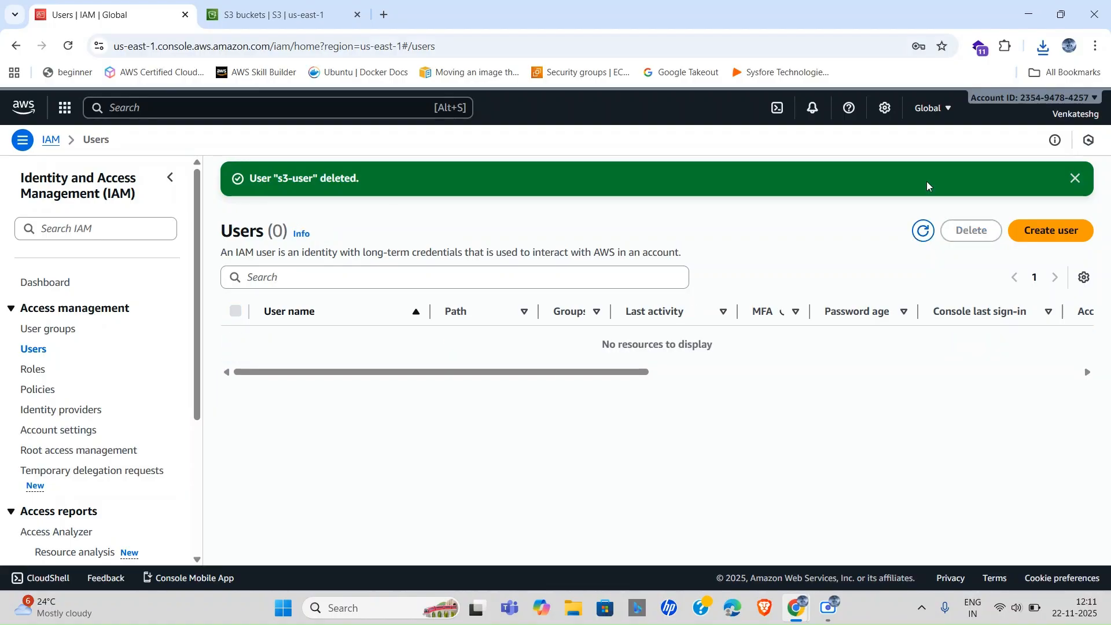
Filter Policies to Customer managed and delete s3UserCustomPolicy, pasting its name to confirm.
left_click(25, 390)
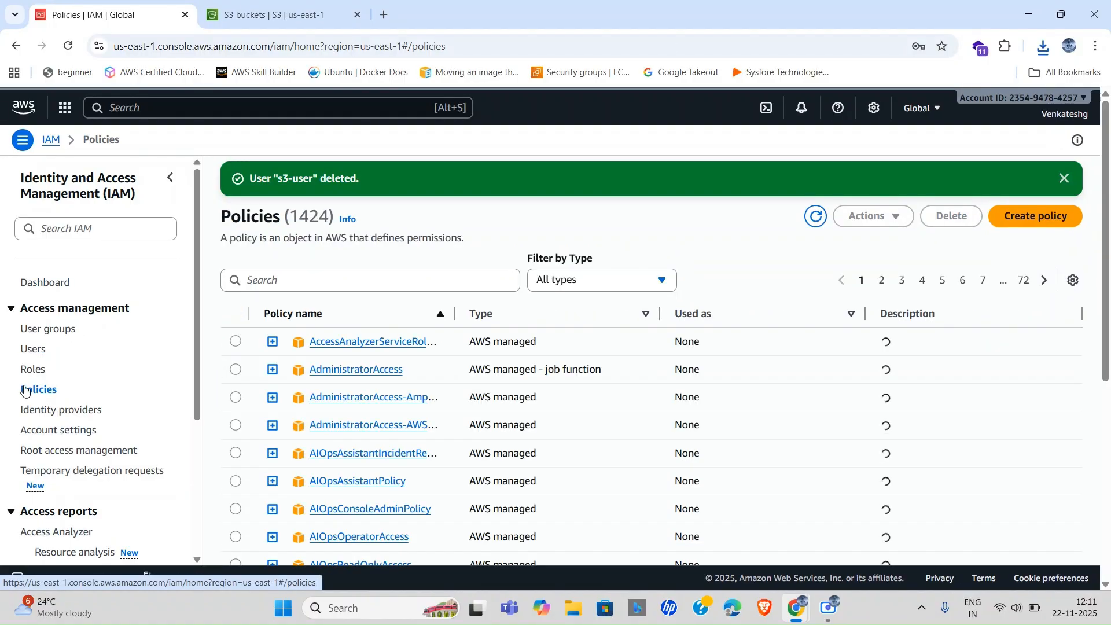
left_click(622, 283)
left_click(587, 325)
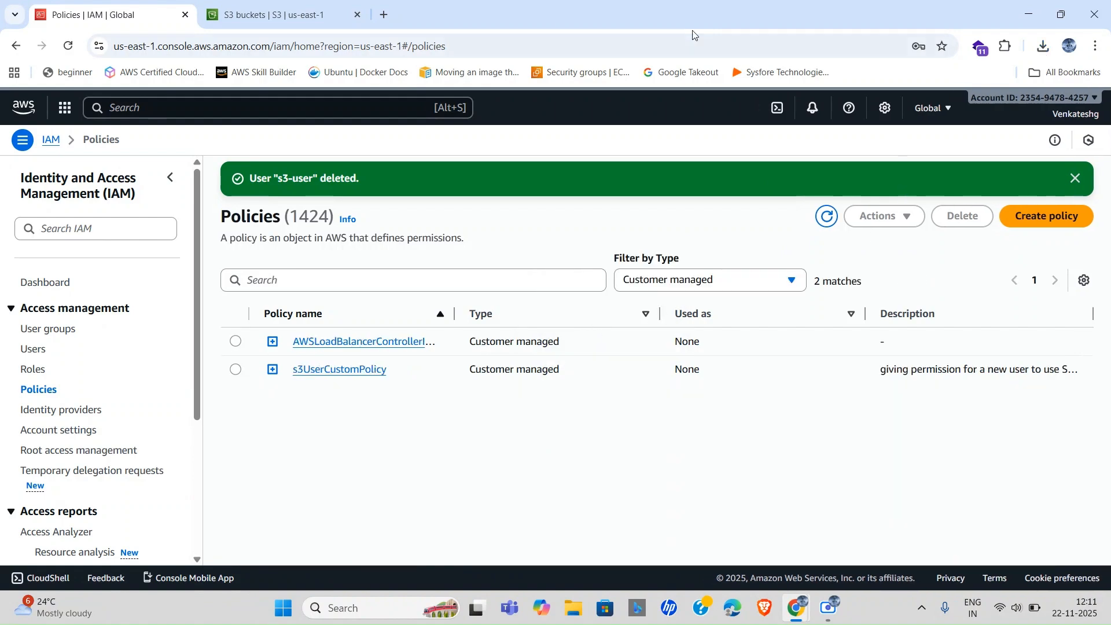
left_click(235, 371)
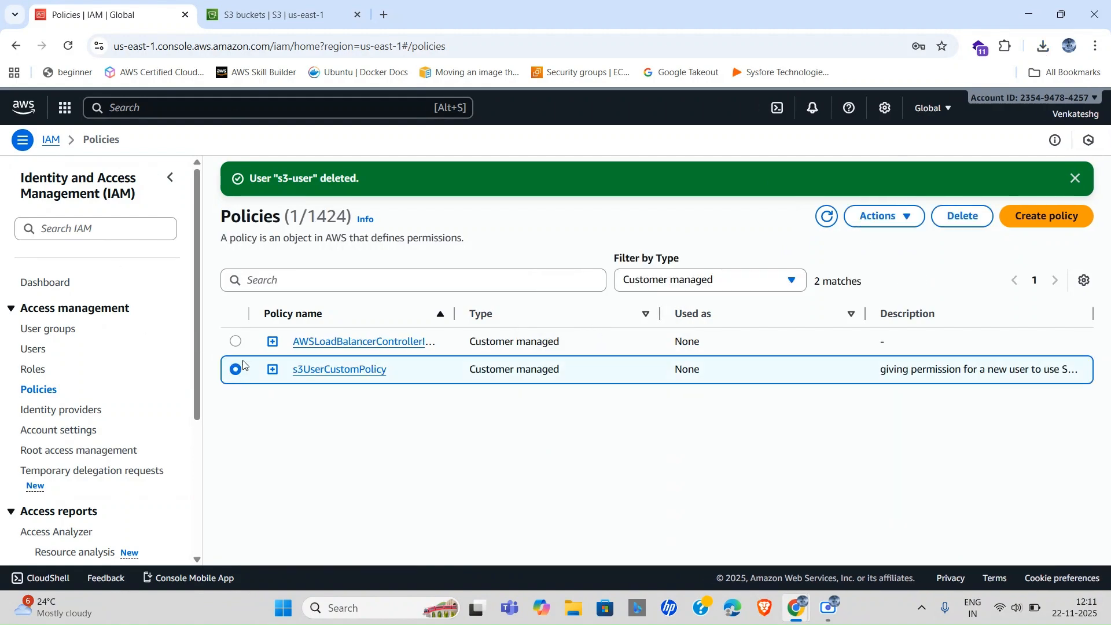
left_click(951, 217)
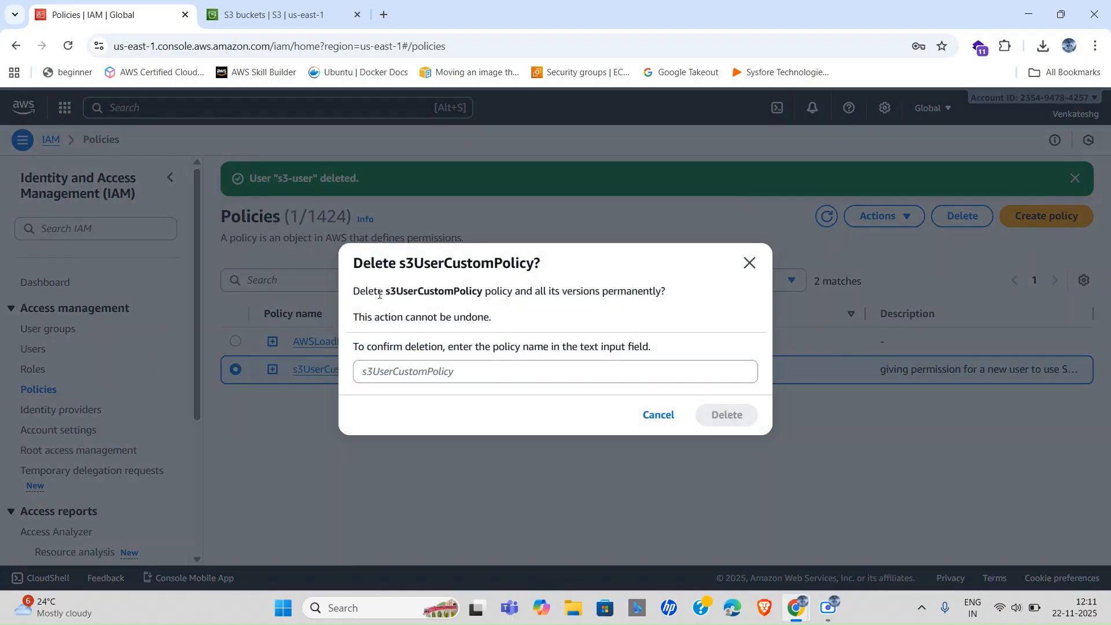
left_click_drag(386, 291, 481, 289)
key("ctrl+c")
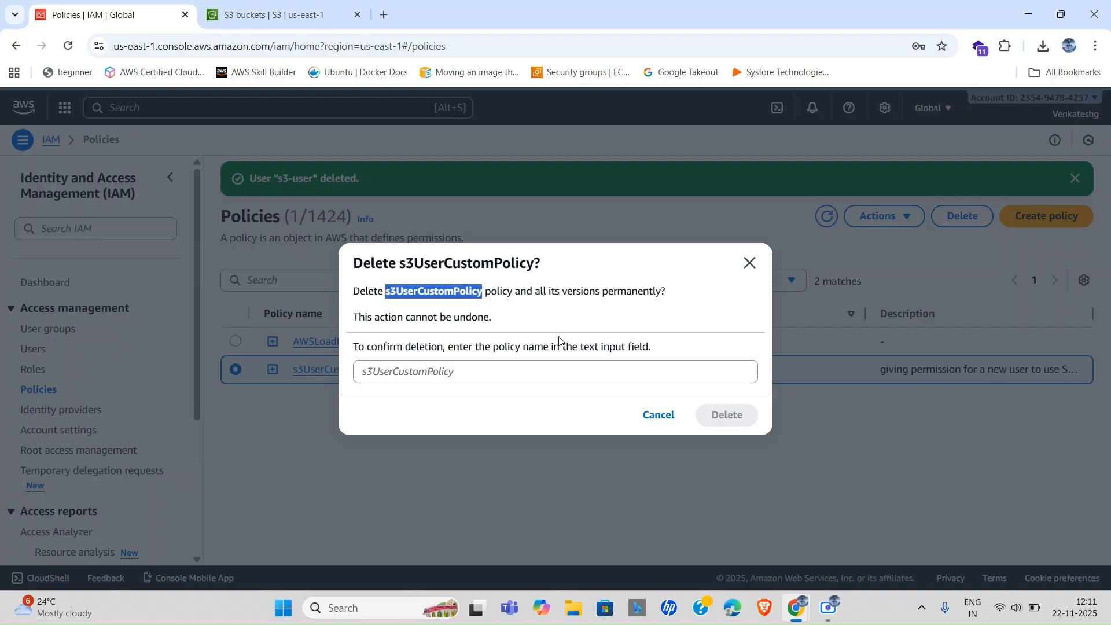
left_click(381, 371)
key("ctrl+v")
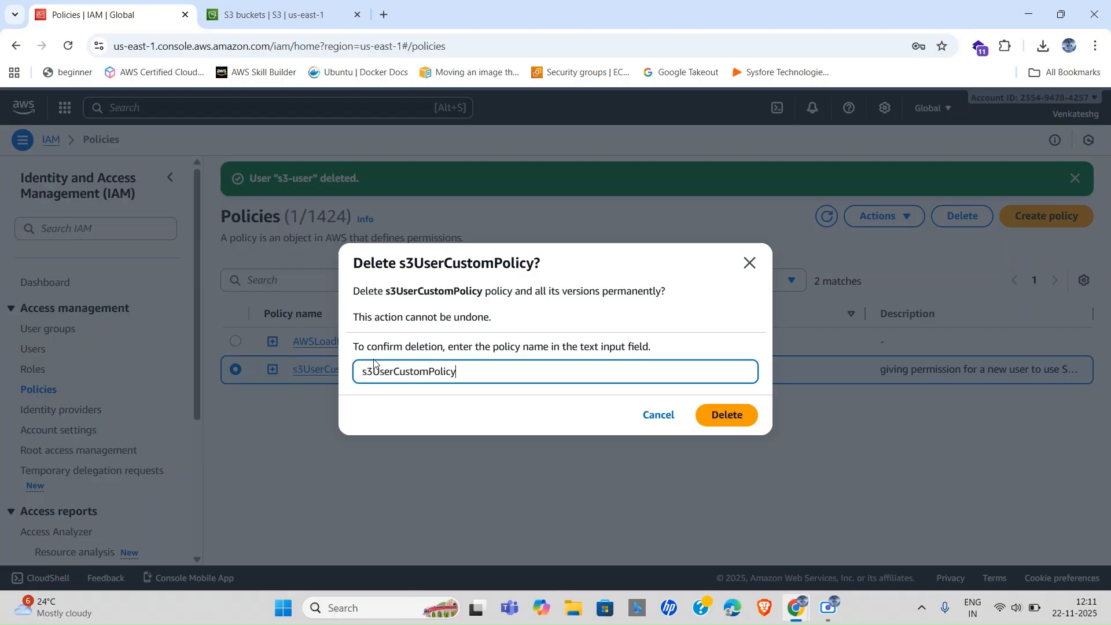
left_click(736, 416)
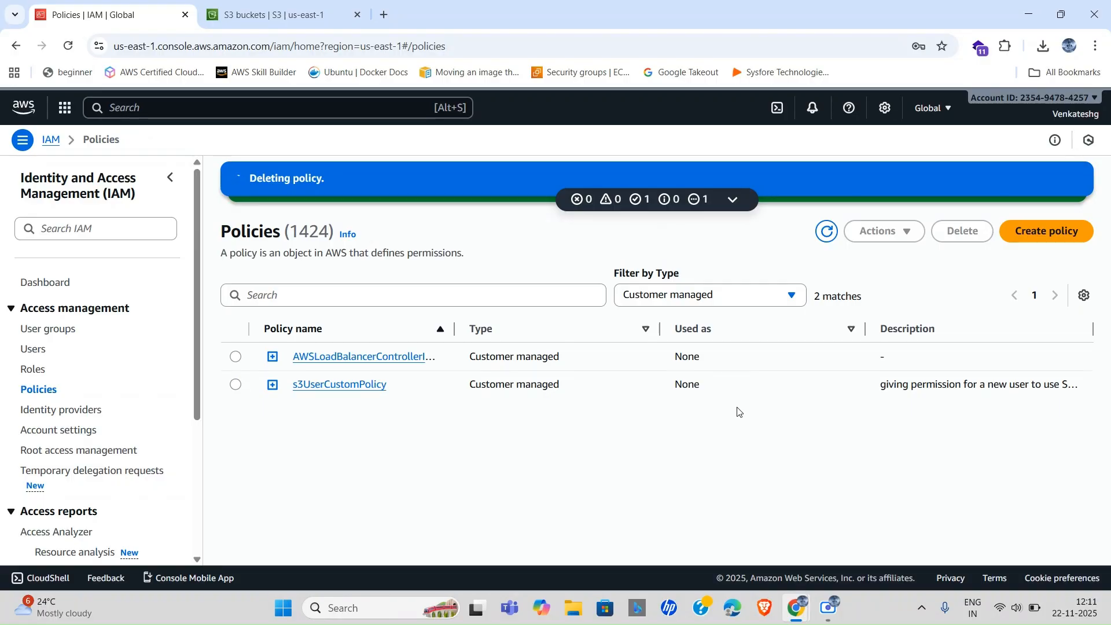
left_click(474, 47)
left_click(483, 47)
key("Return")
Permanently delete strategic (1).png from mynewbucketnum2, pasting 'permanently delete' to confirm.
left_click(259, 12)
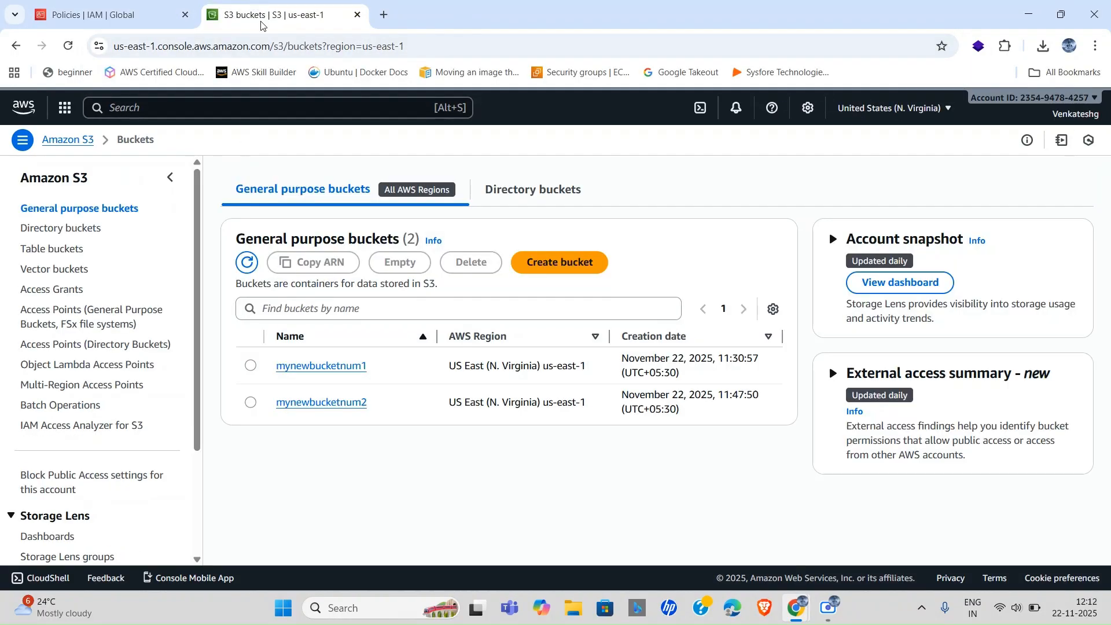
left_click(324, 405)
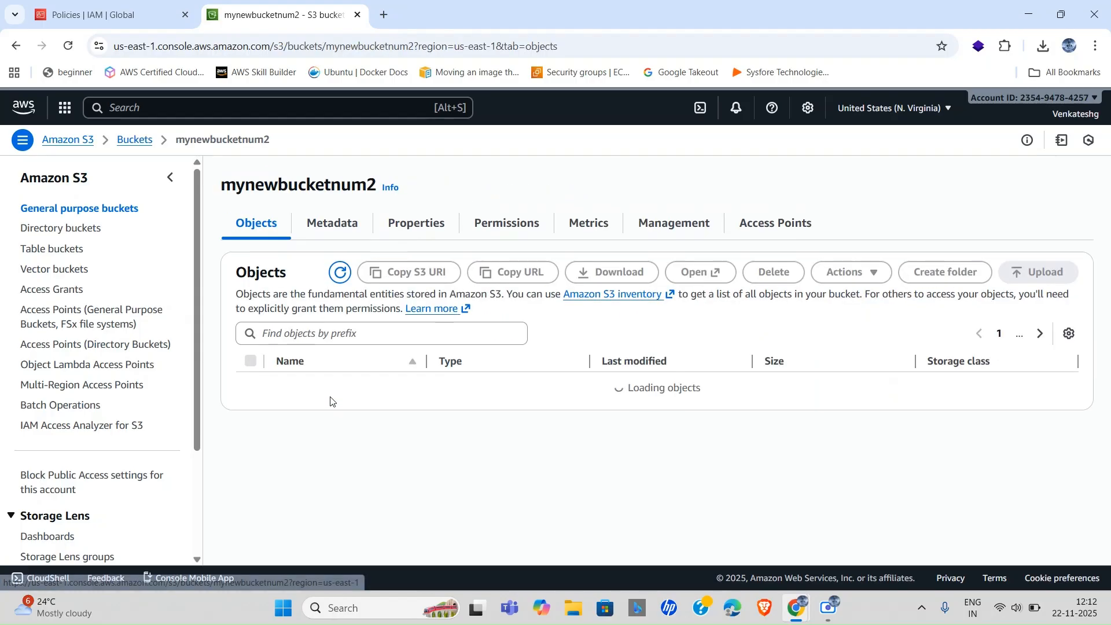
left_click(251, 390)
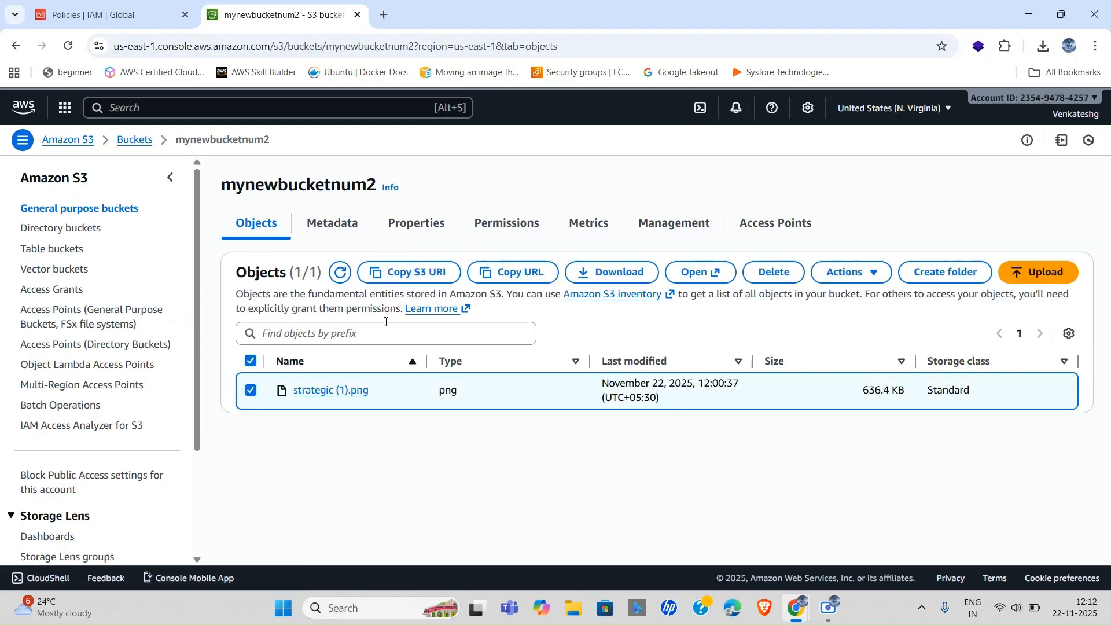
left_click(774, 276)
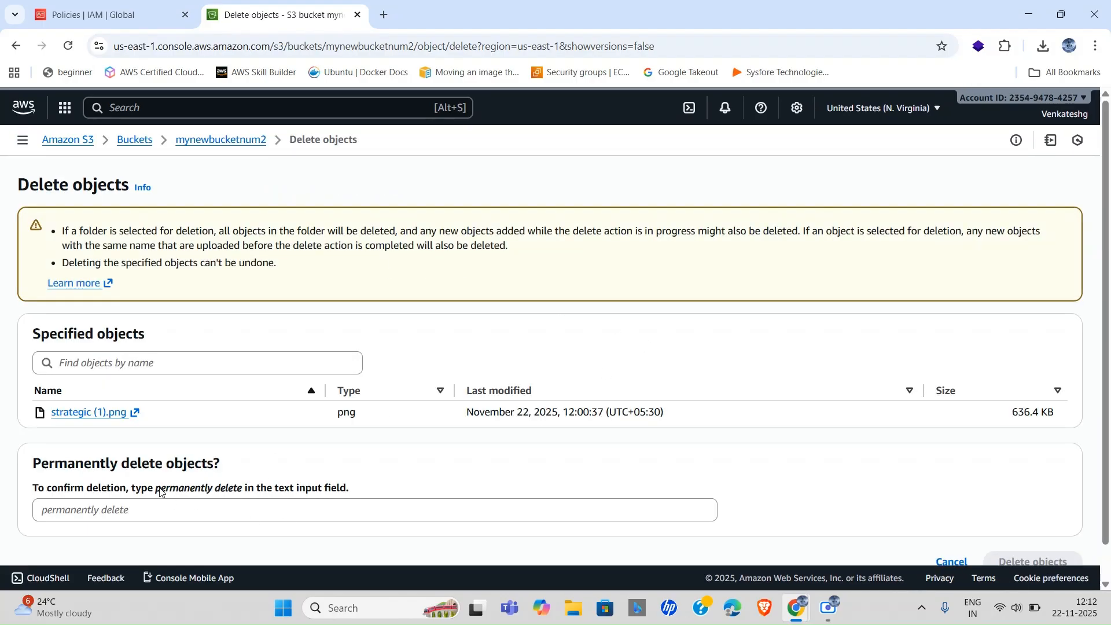
left_click_drag(157, 491, 245, 488)
key("ctrl+c")
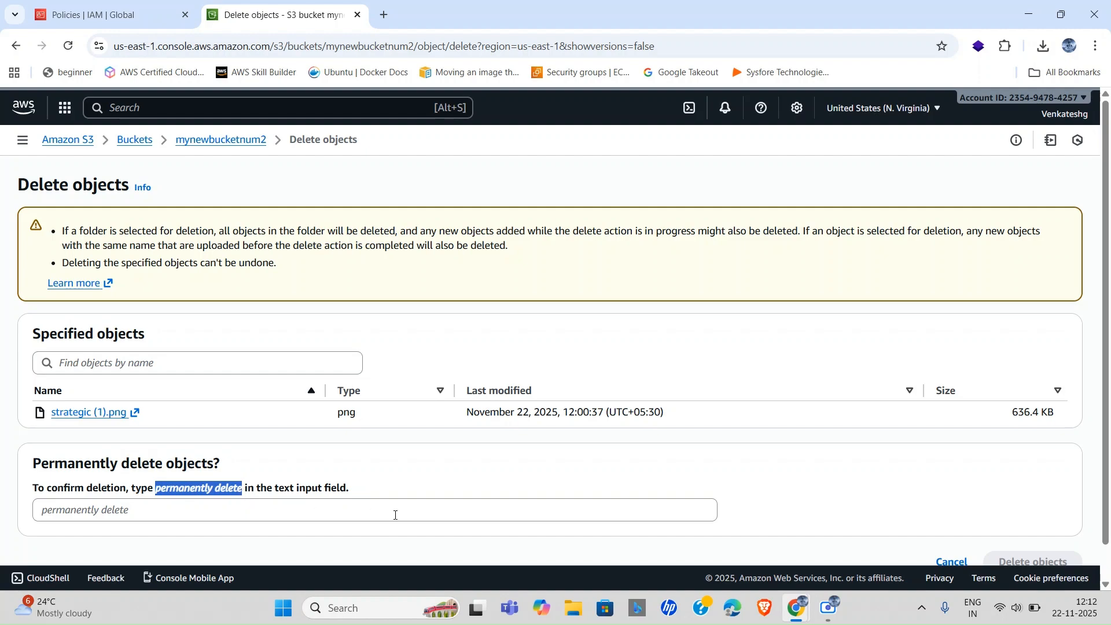
left_click(178, 512)
key("ctrl+v")
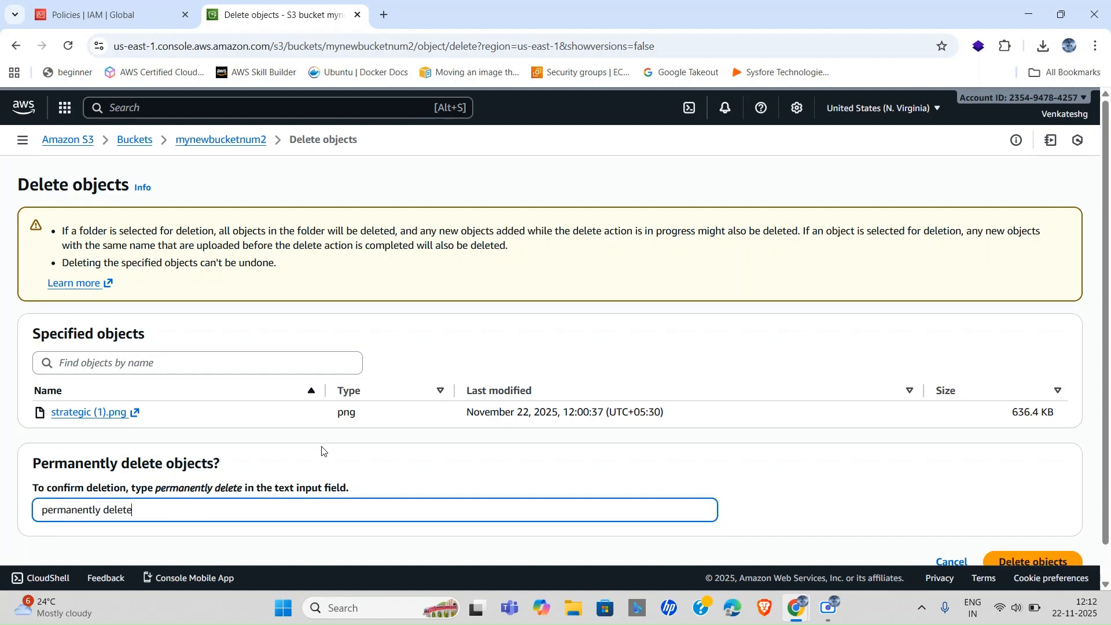
scroll(289, 461, "down", 1)
left_click(1035, 526)
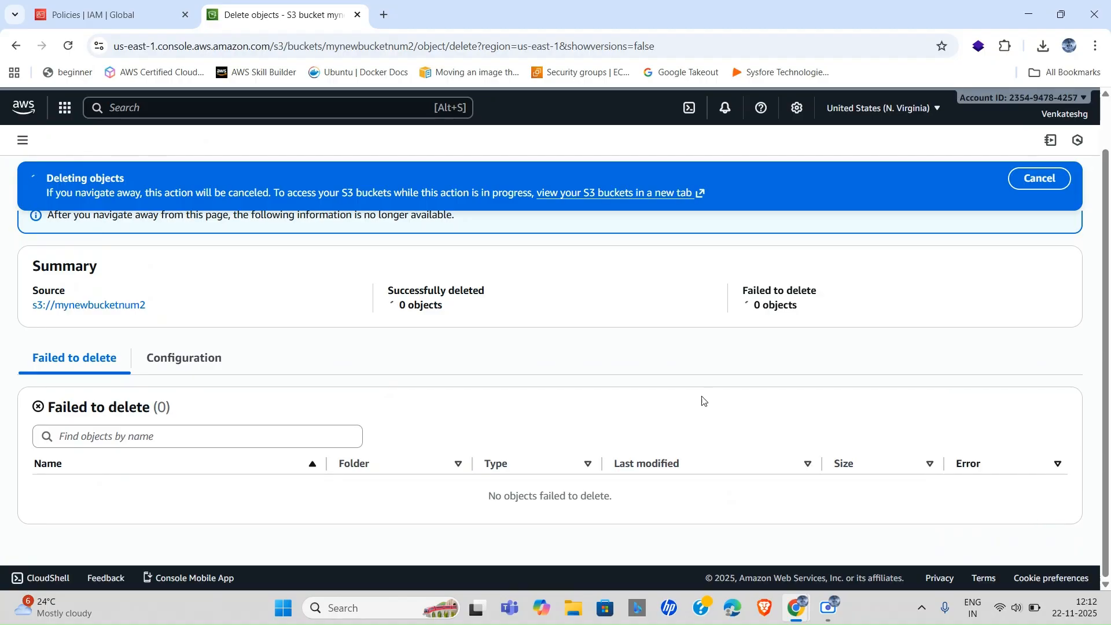
scroll(295, 382, "up", 1)
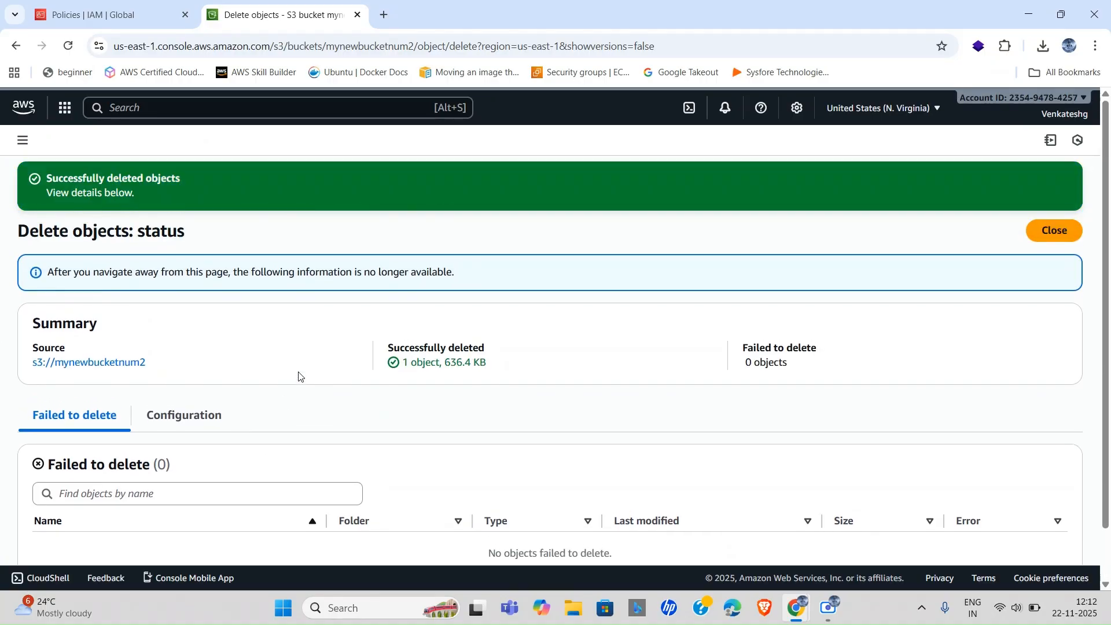
left_click(1053, 230)
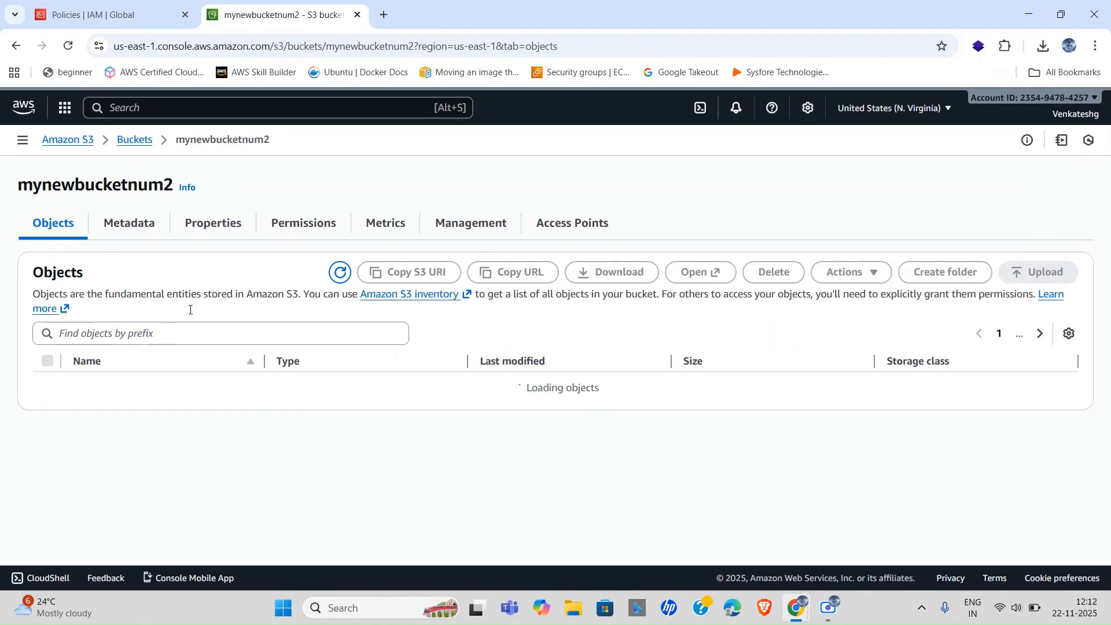
Delete the now-empty mynewbucketnum2 bucket, pasting its name to confirm.
left_click(124, 141)
left_click(47, 379)
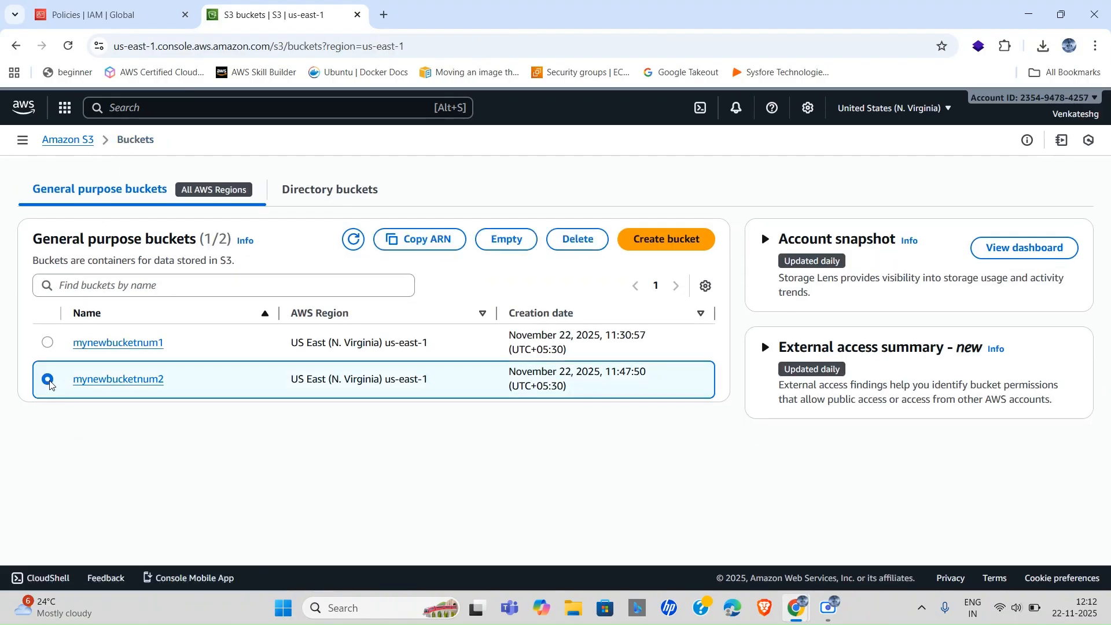
left_click(577, 239)
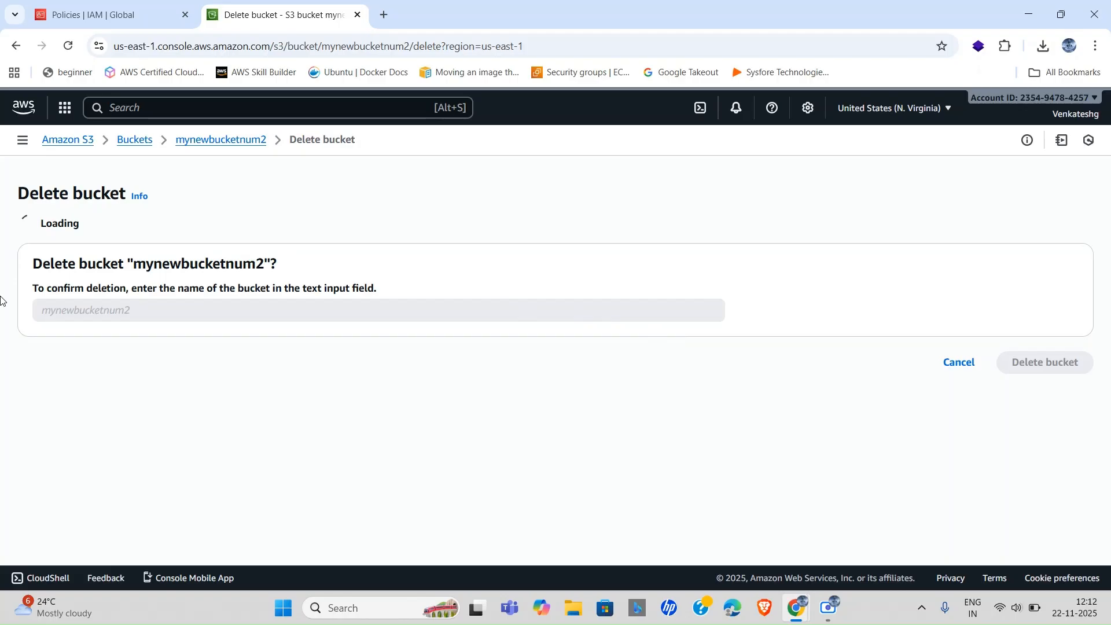
left_click_drag(132, 362, 263, 364)
key("ctrl+c")
left_click(183, 399)
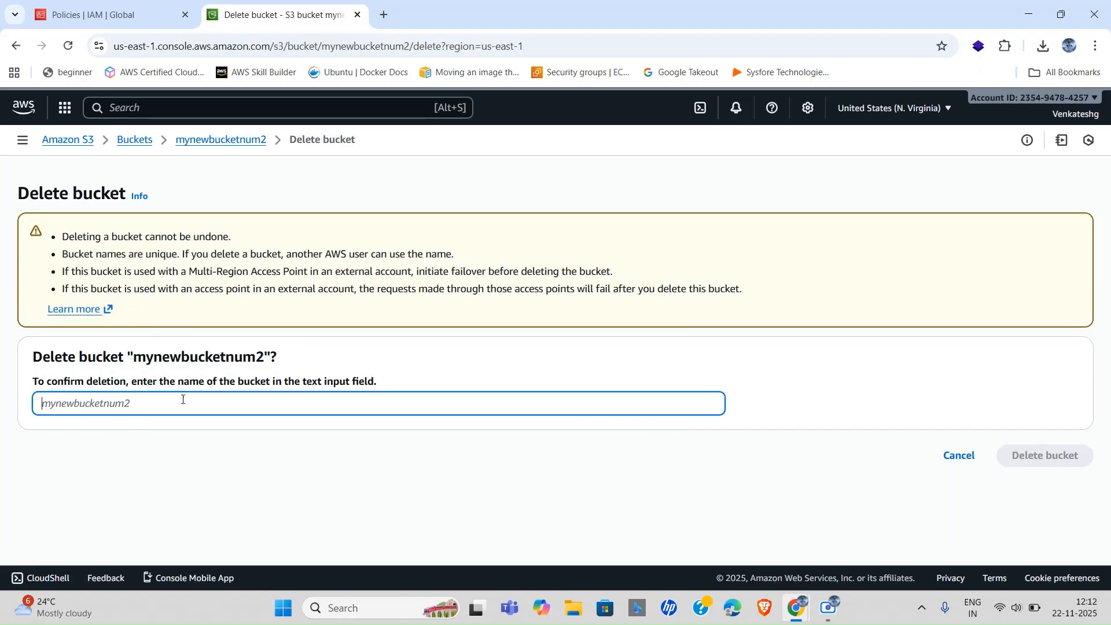
key("ctrl+v")
left_click(1045, 455)
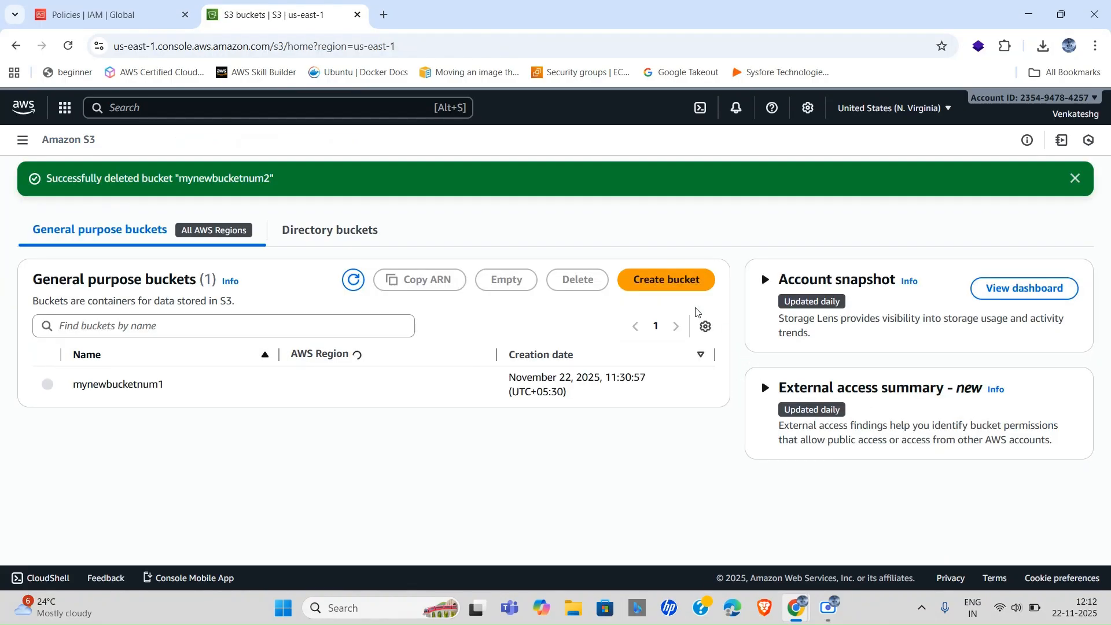
Delete the images/ folder from mynewbucketnum1, pasting 'delete' to confirm, then close the status page.
left_click(116, 385)
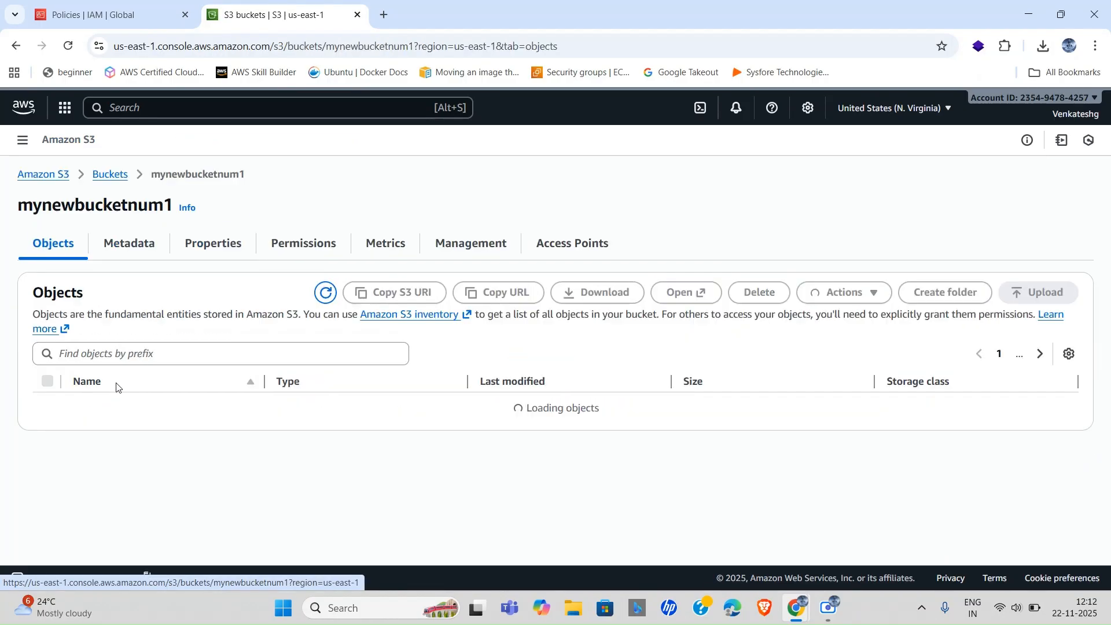
left_click(47, 383)
left_click(770, 273)
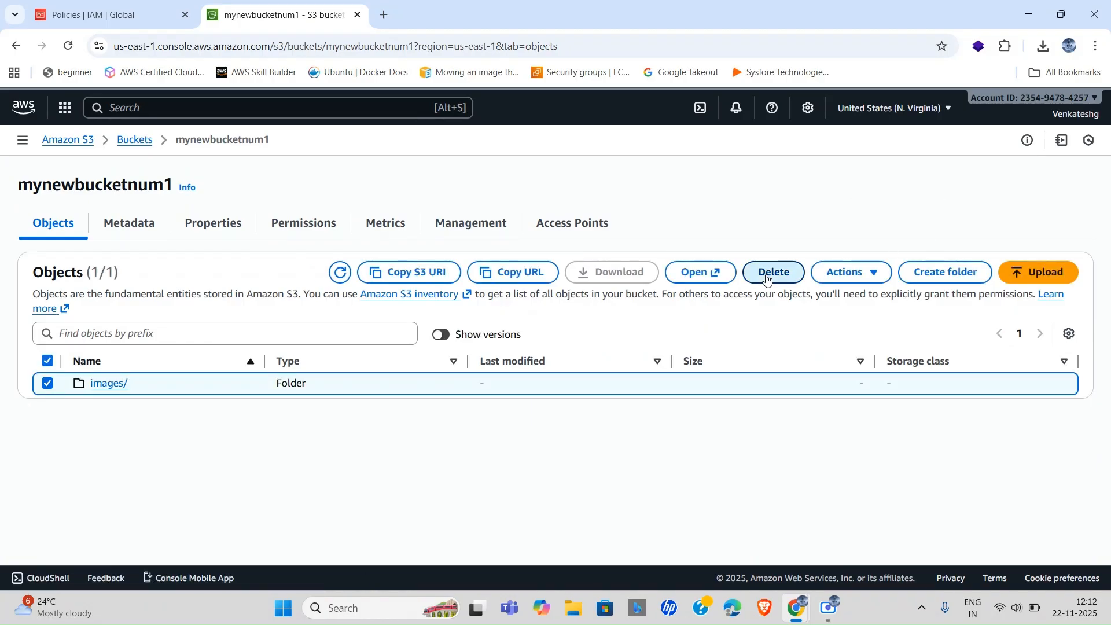
scroll(293, 384, "down", 2)
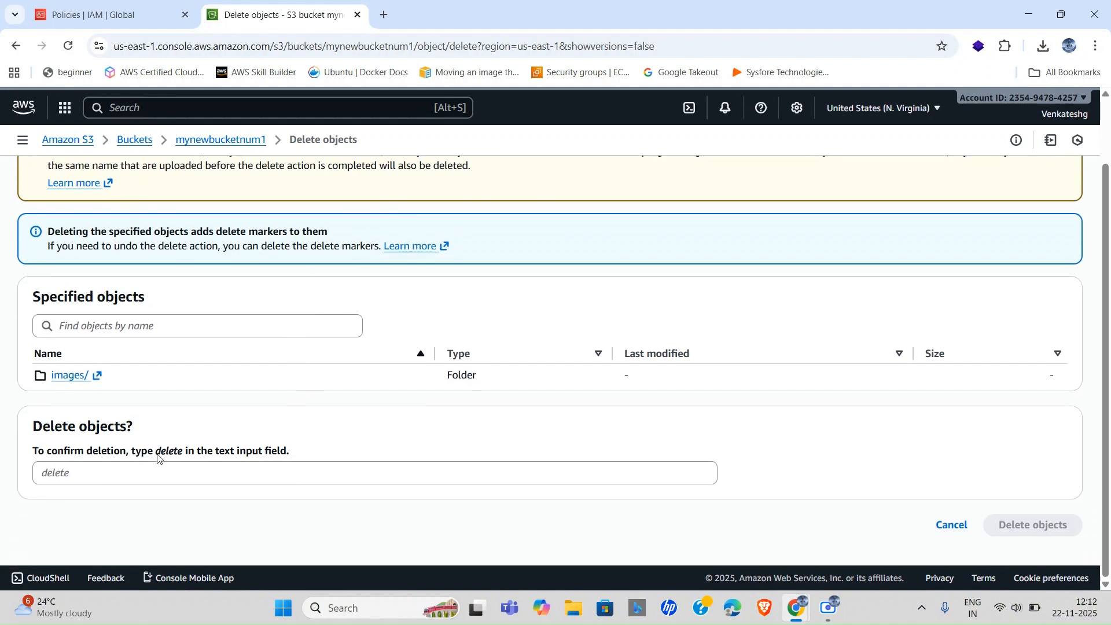
left_click_drag(160, 453, 183, 460)
key("ctrl+c")
left_click(152, 471)
key("ctrl+v")
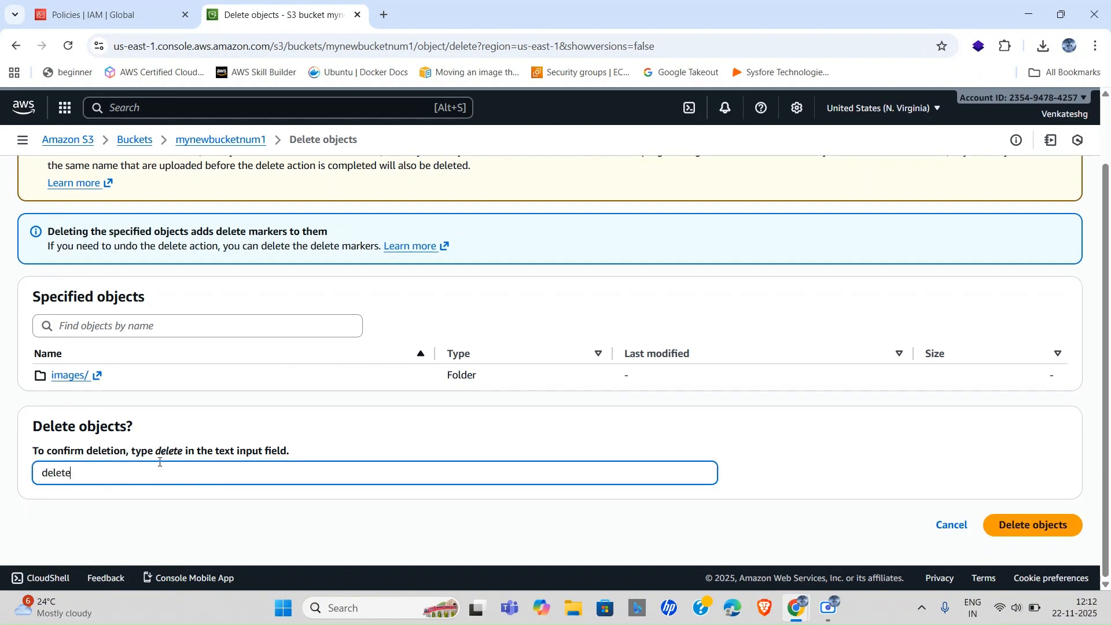
left_click(1031, 524)
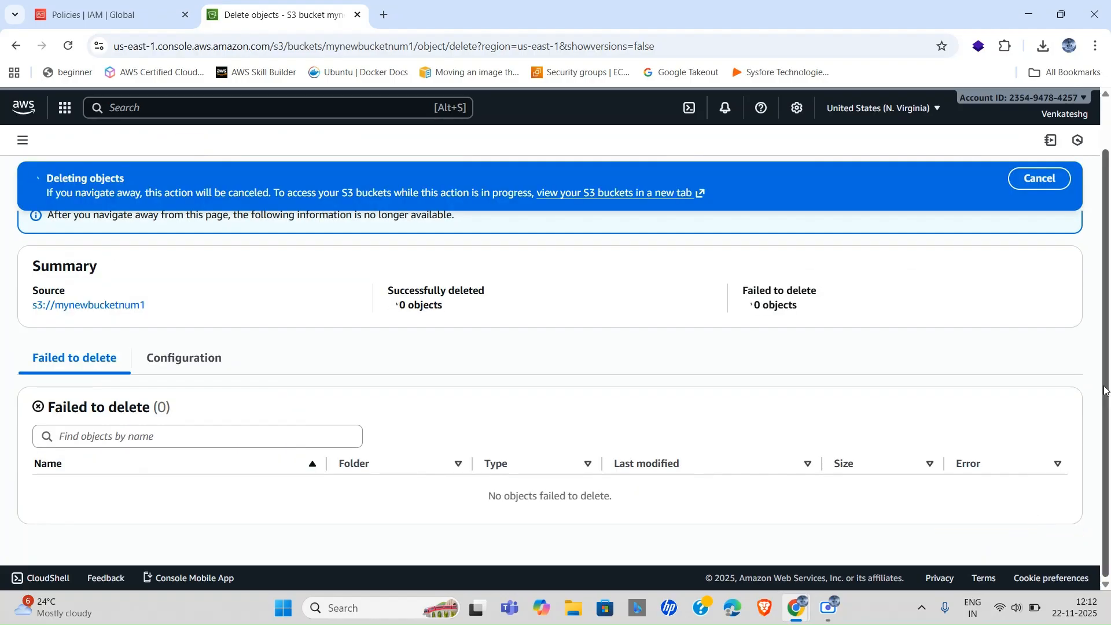
scroll(343, 299, "up", 1)
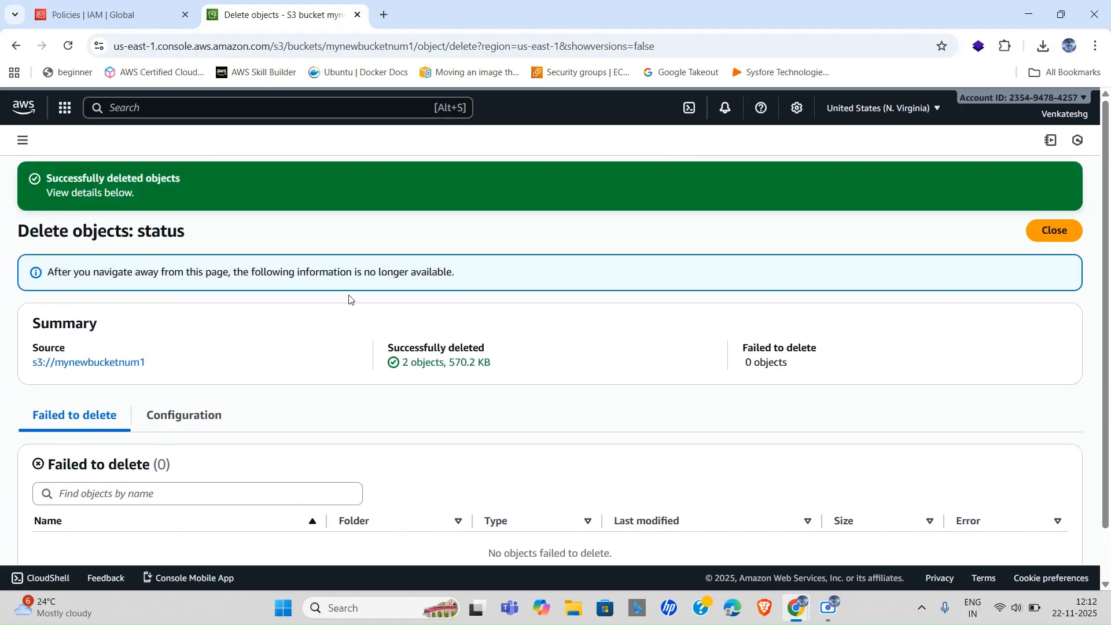
left_click(1052, 231)
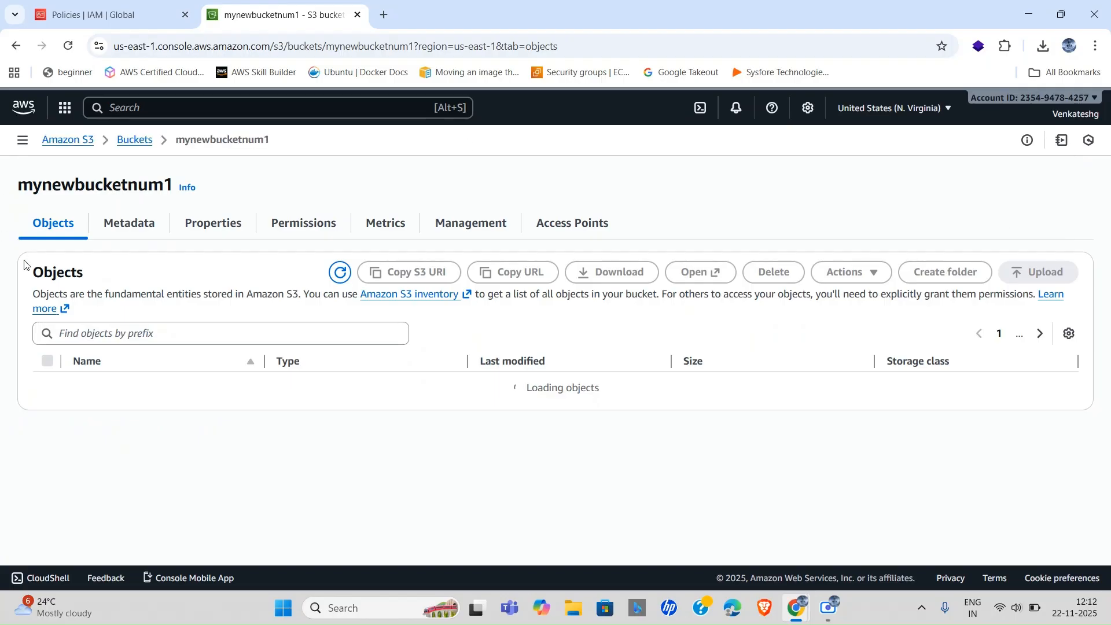
Try deleting mynewbucketnum1, get the not-empty warning, and check its remaining objects.
left_click(135, 140)
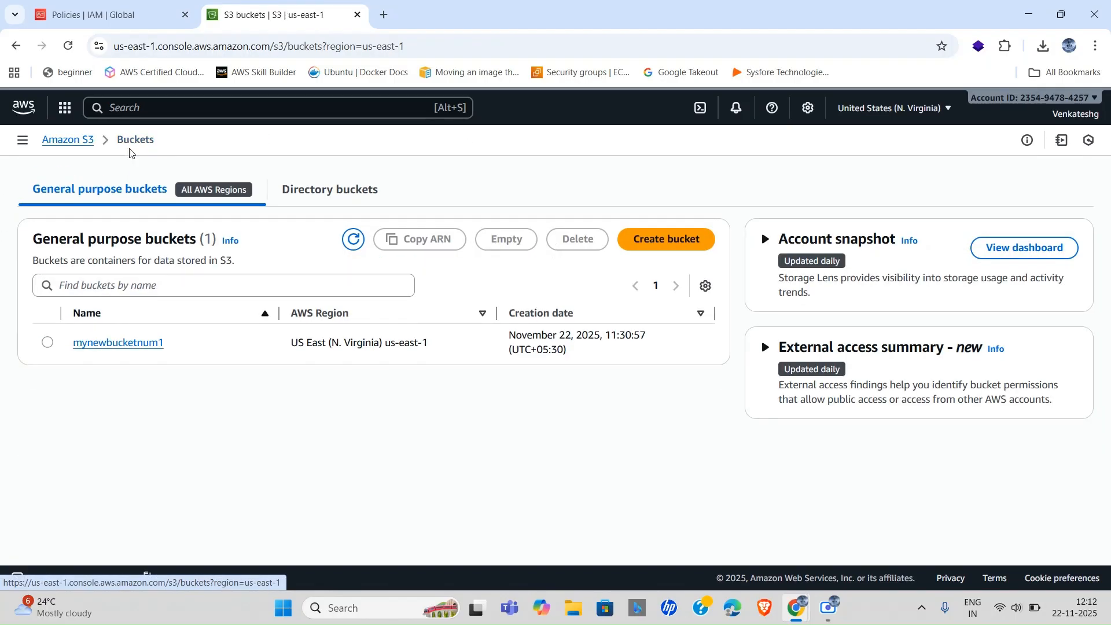
left_click(45, 345)
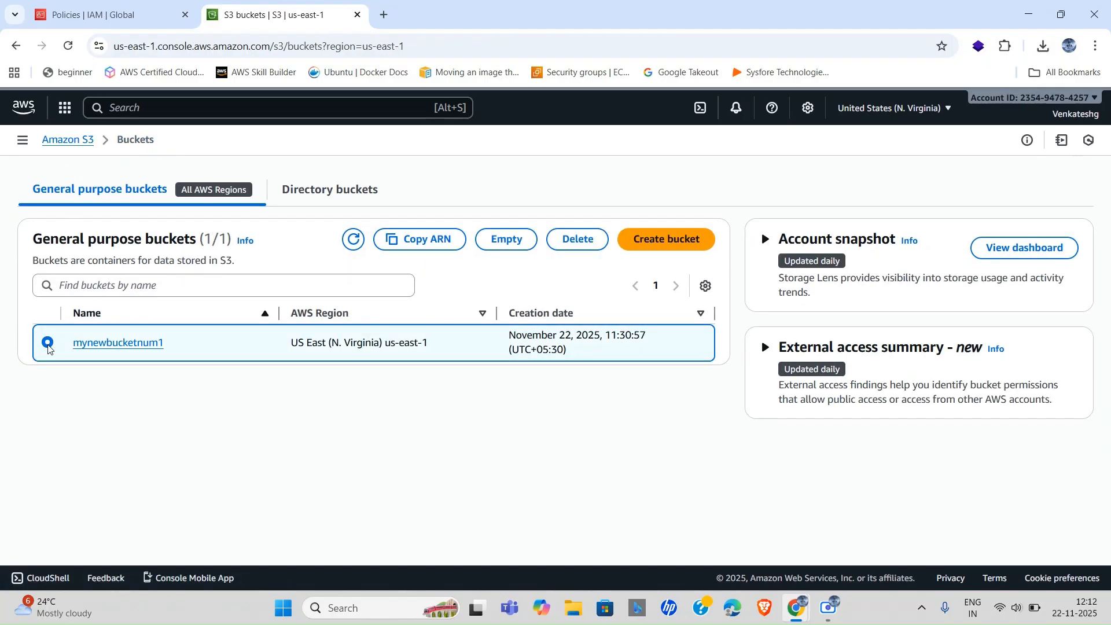
left_click(509, 239)
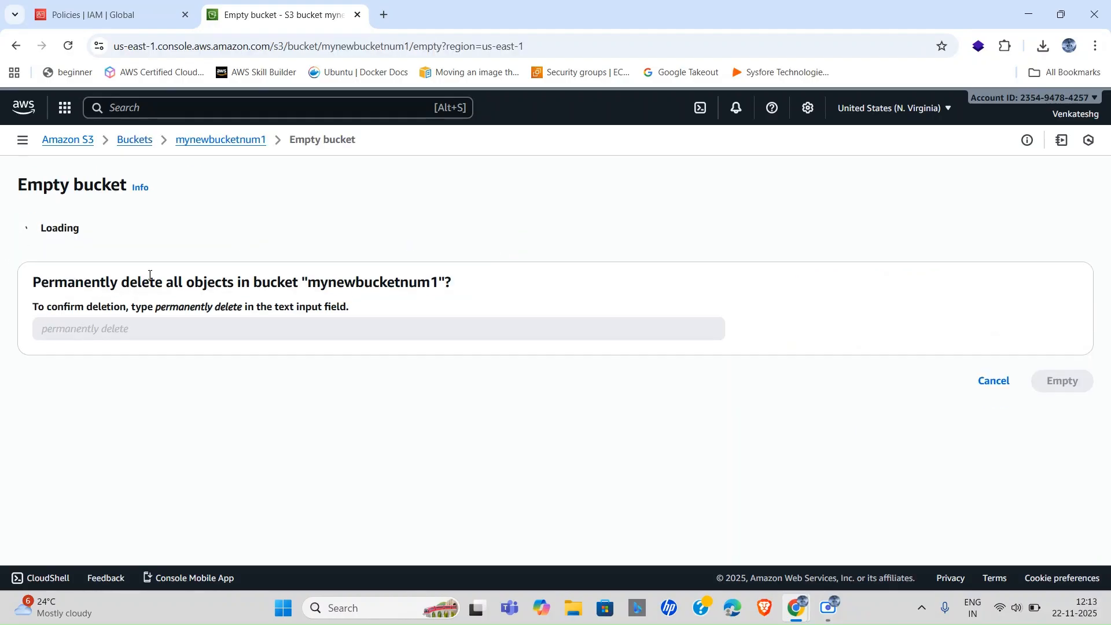
left_click(136, 142)
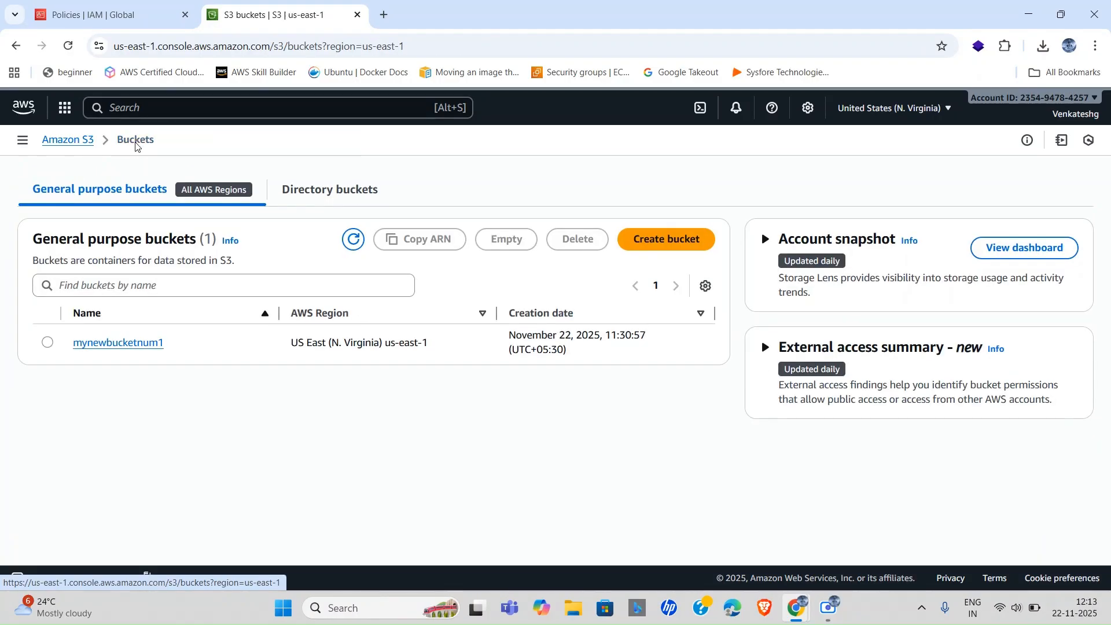
left_click(47, 342)
left_click(550, 241)
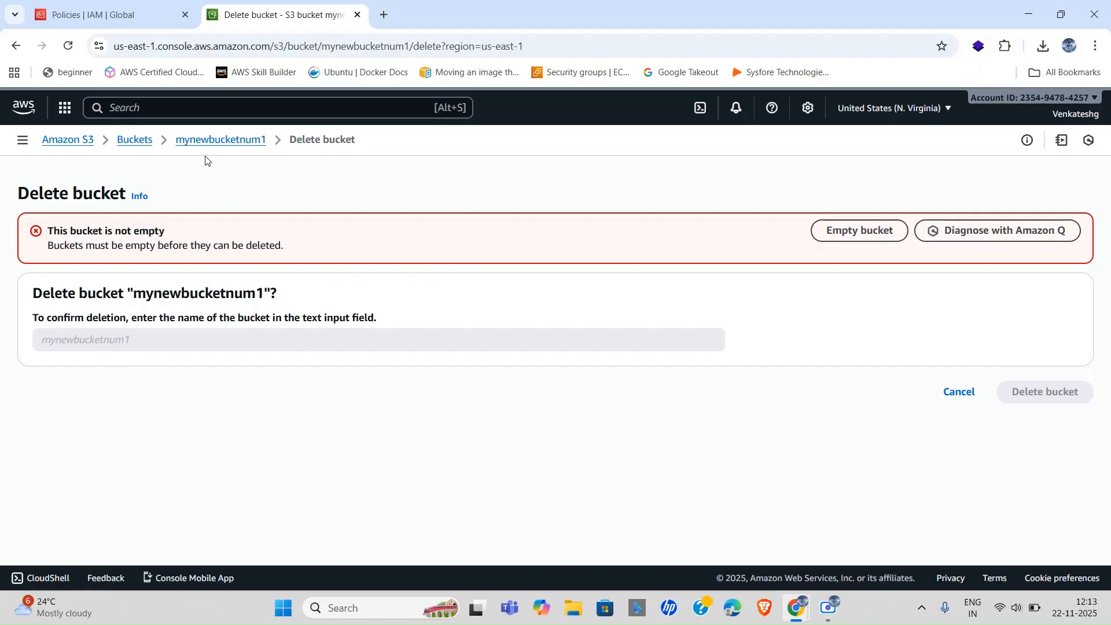
left_click(233, 140)
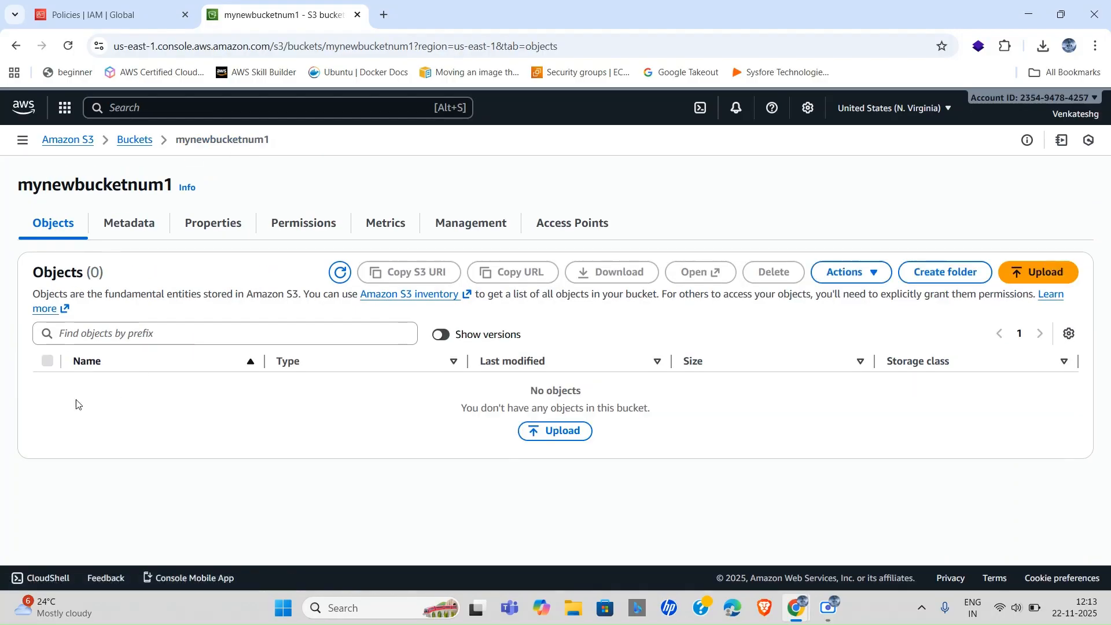
left_click(135, 144)
left_click(135, 343)
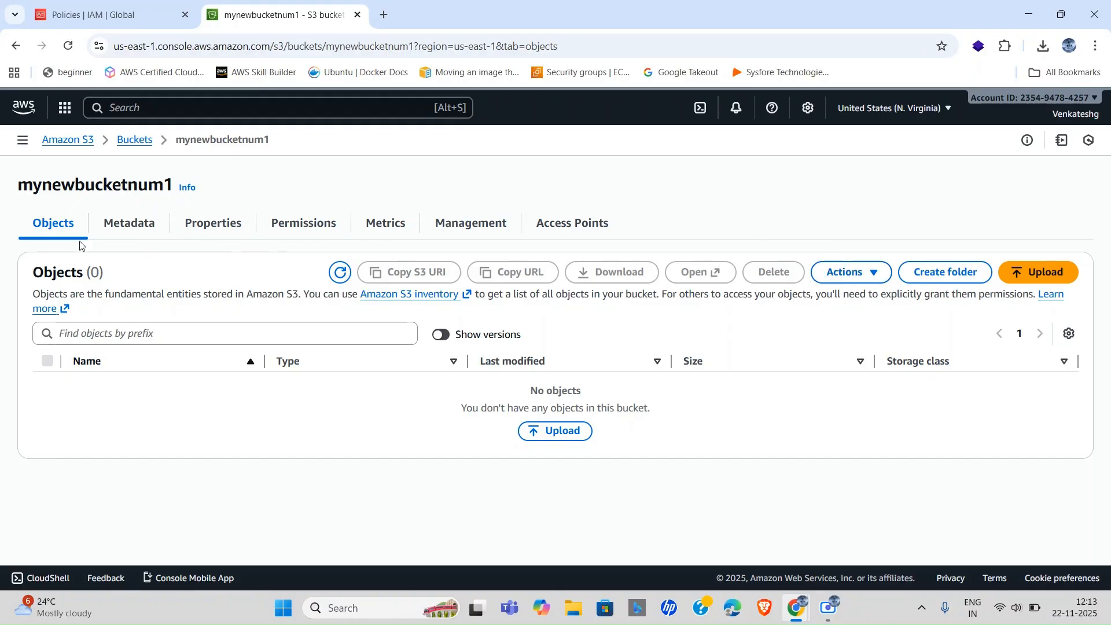
left_click(134, 140)
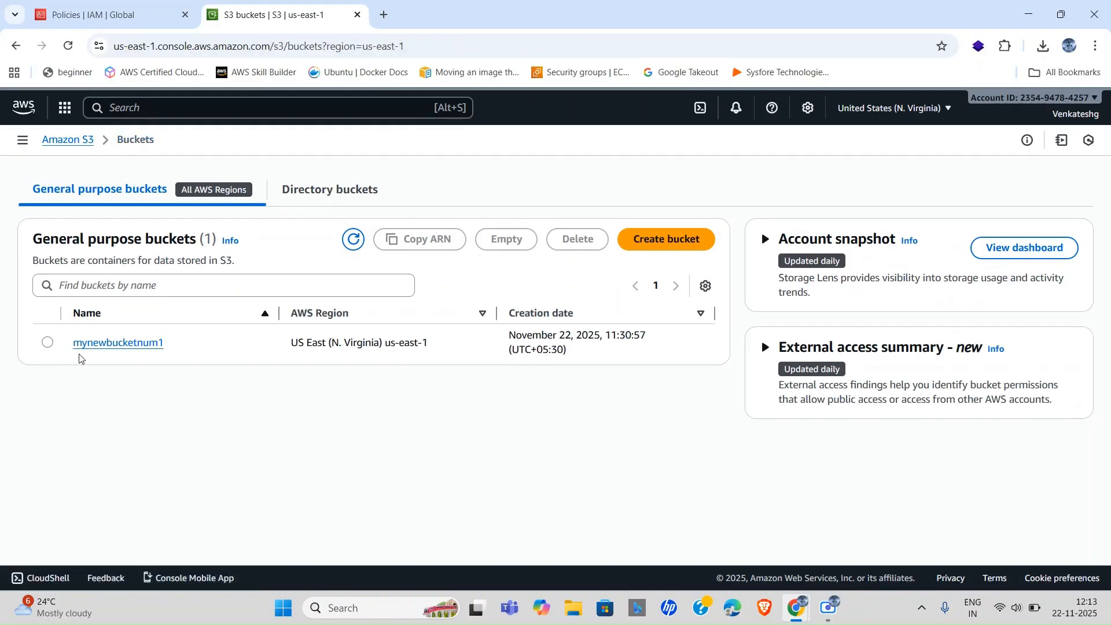
Start deleting mynewbucketnum1 again, then switch to its Empty bucket confirmation instead.
left_click(48, 343)
left_click(570, 239)
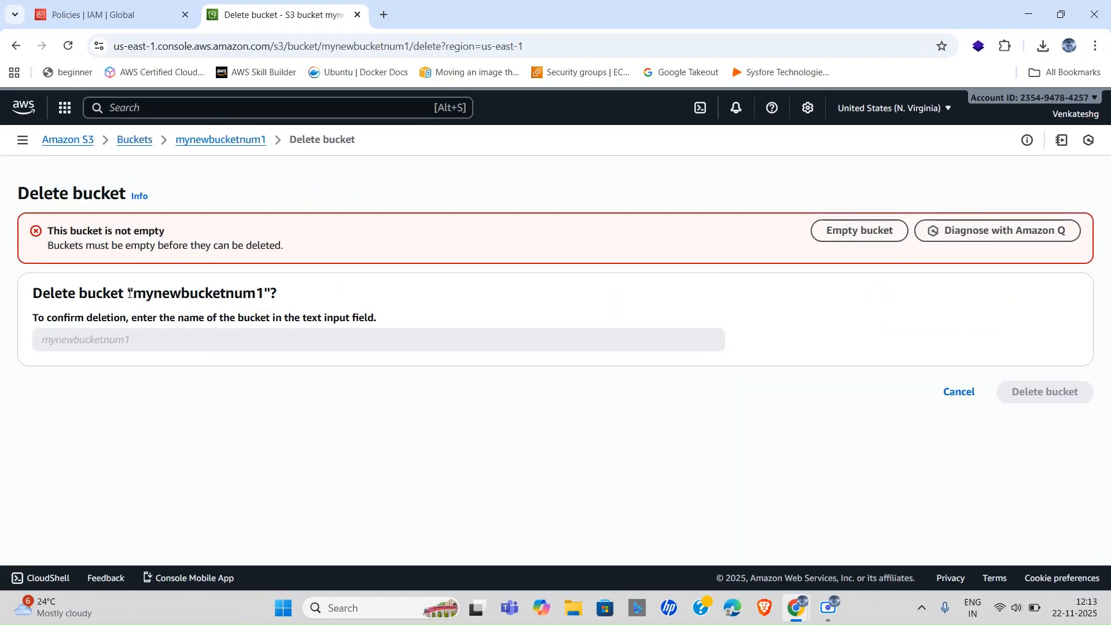
left_click_drag(138, 294, 261, 293)
key("ctrl+c")
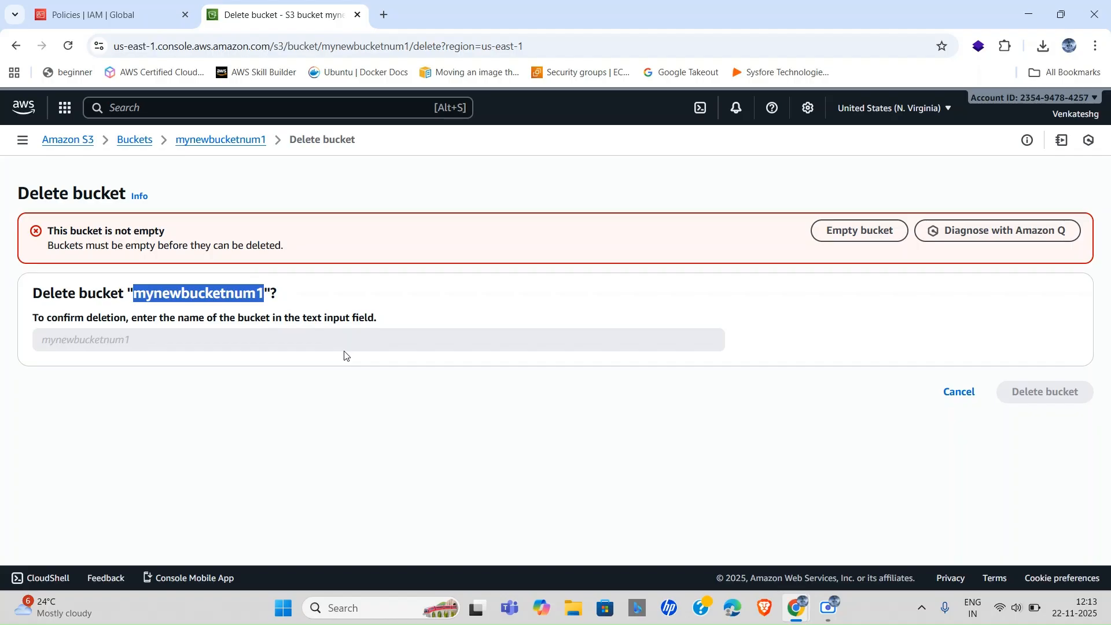
left_click(120, 338)
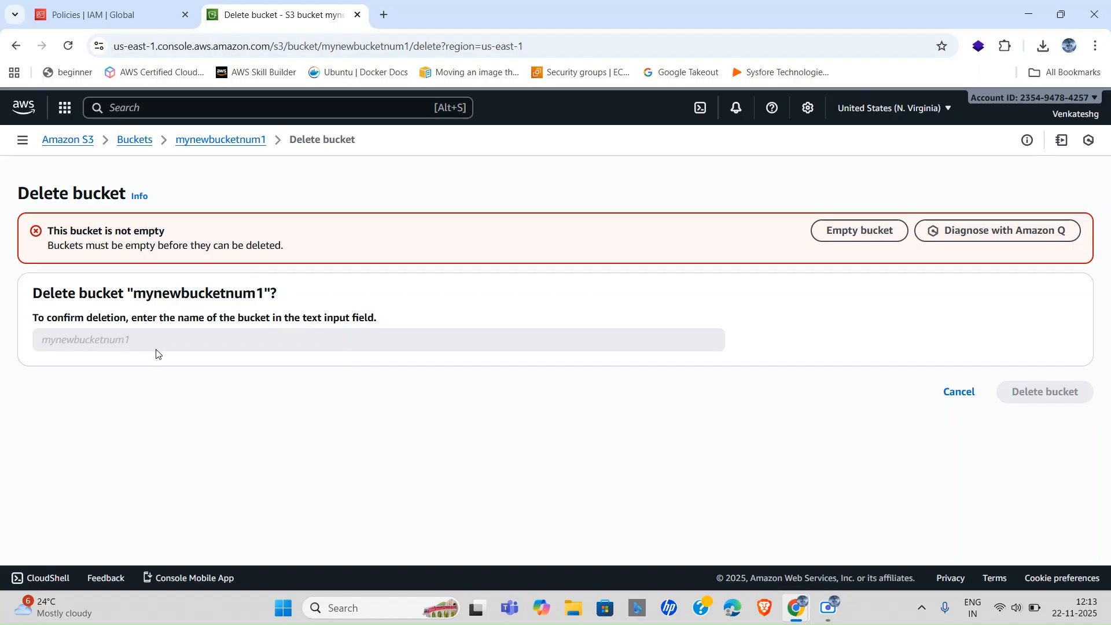
left_click(831, 232)
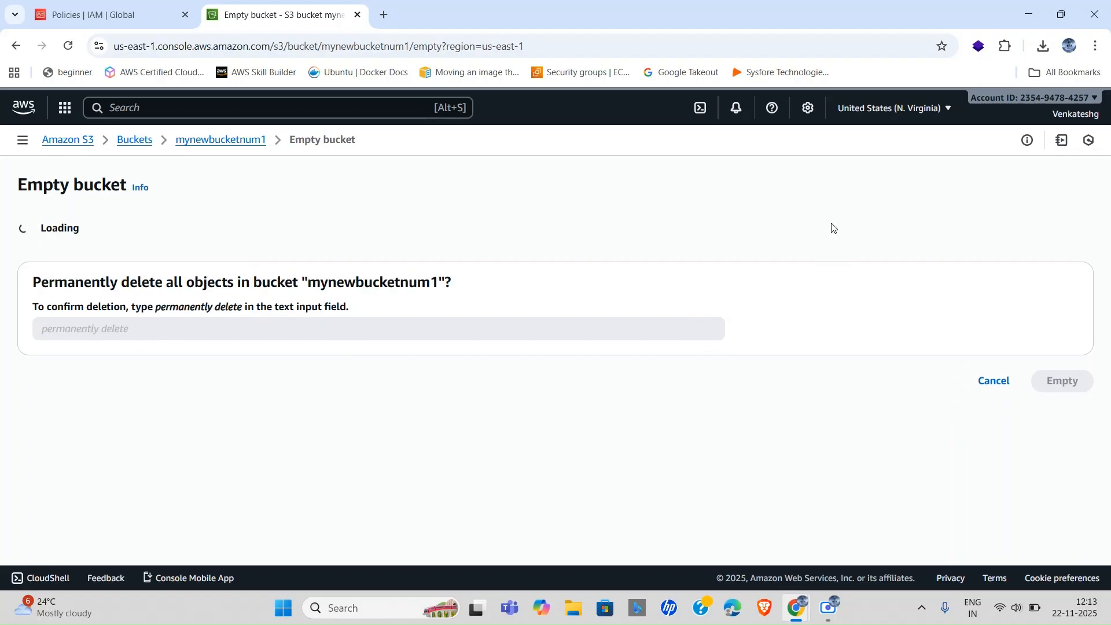
Confirm with 'permanently delete' to empty all 9 objects (2.7 MB) from mynewbucketnum1.
left_click(149, 428)
key("ctrl+v")
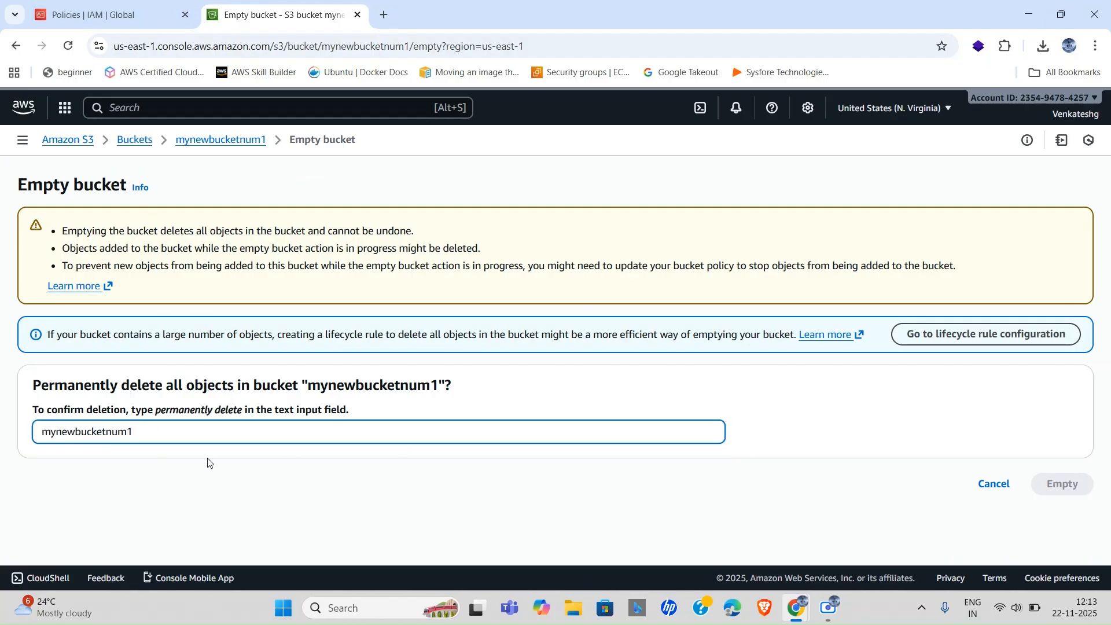
key("ctrl+a")
key("BackSpace")
left_click_drag(158, 412, 242, 406)
key("ctrl+c")
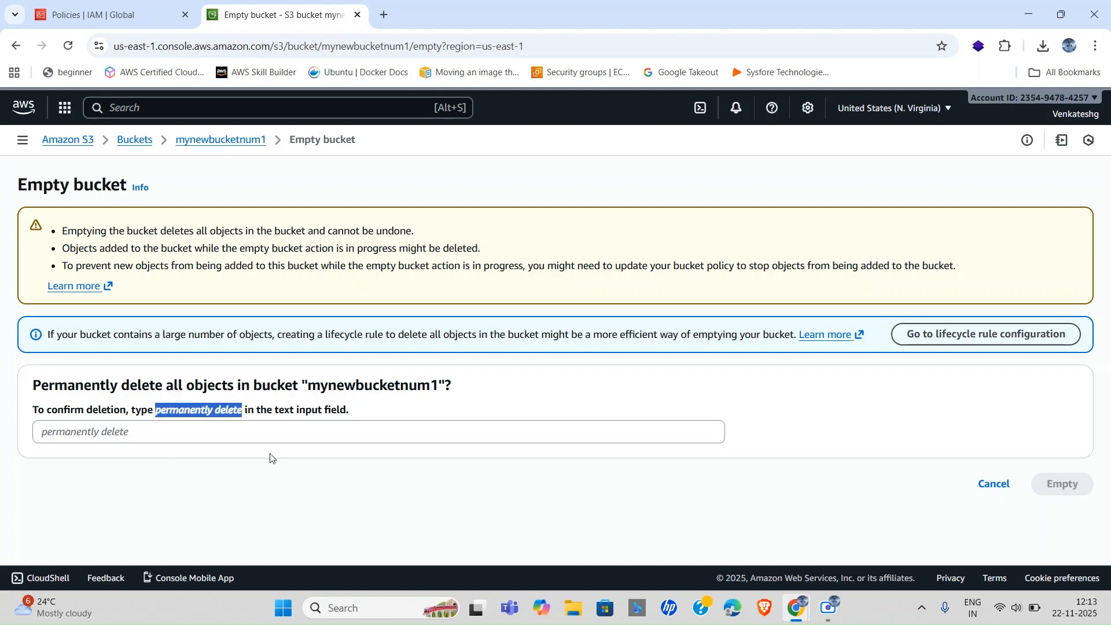
left_click(158, 434)
key("ctrl+v")
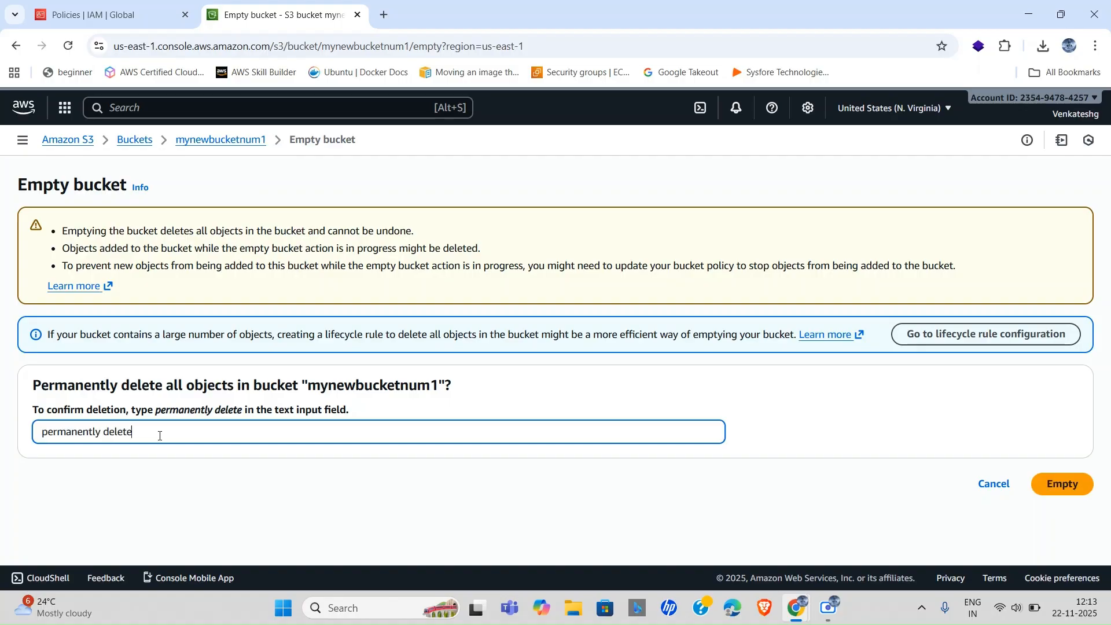
left_click(1060, 483)
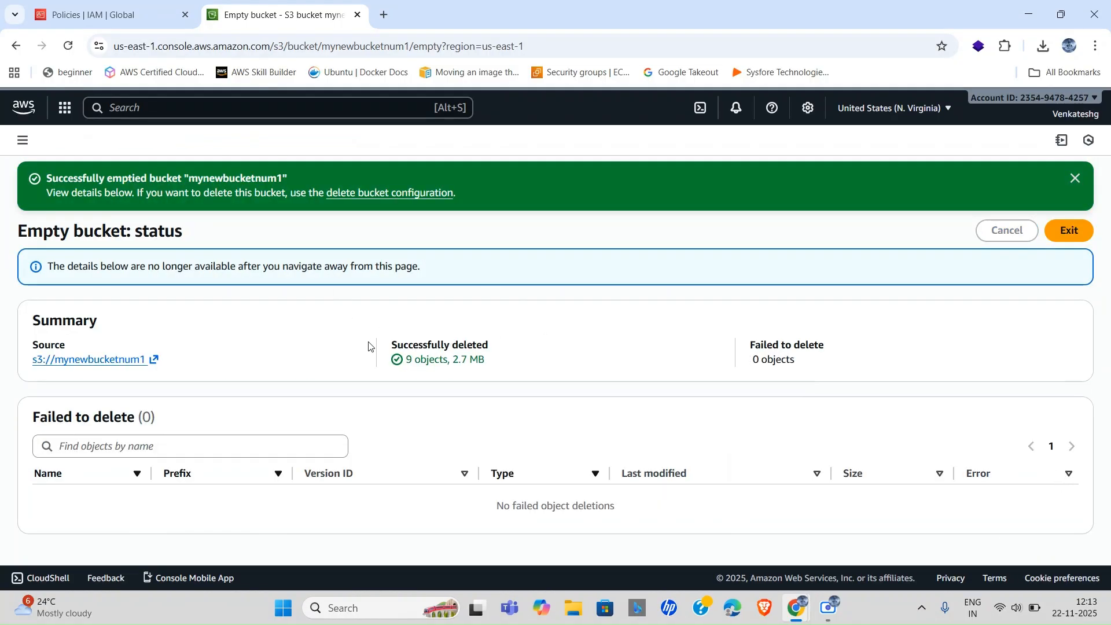
left_click(1075, 179)
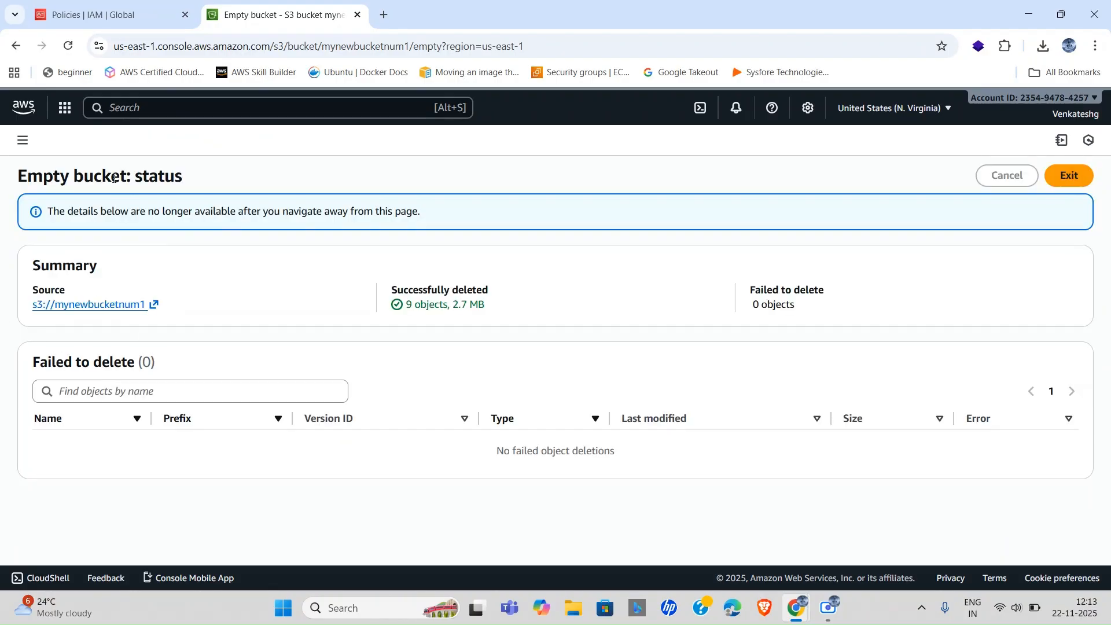
Delete bucket mynewbucketnum1, confirming with its name, then go back to the IAM Policies page.
left_click(1069, 176)
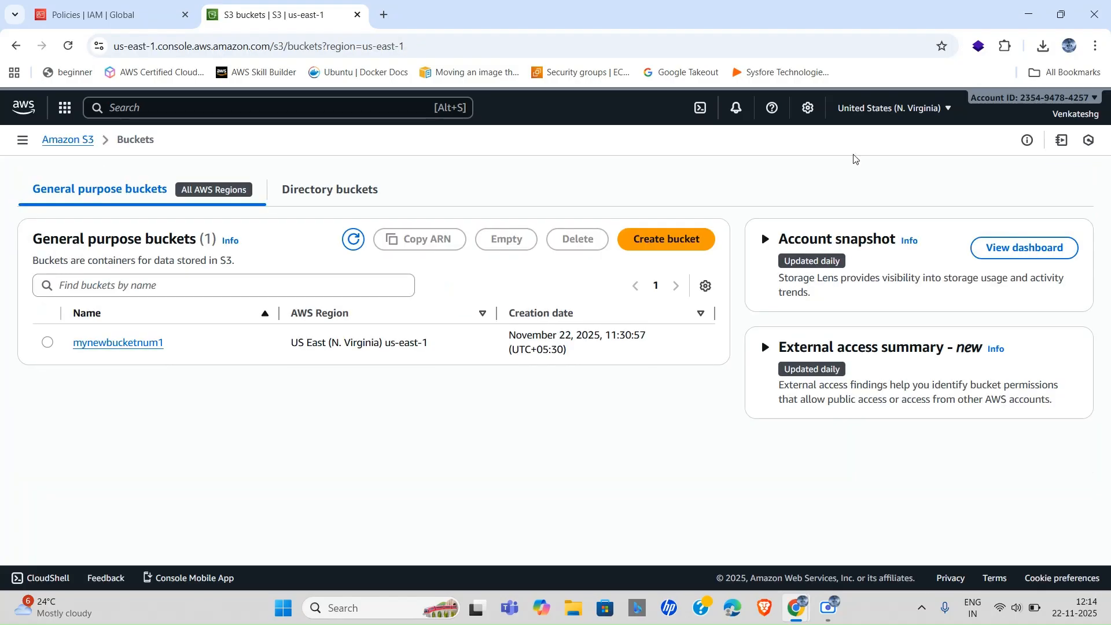
left_click(51, 343)
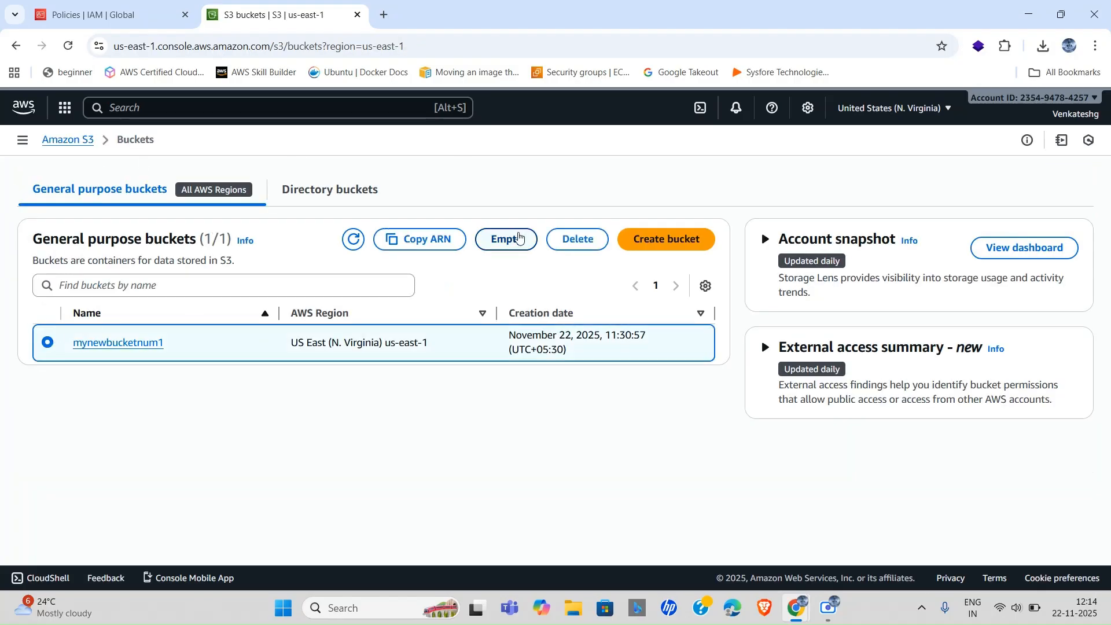
left_click(577, 239)
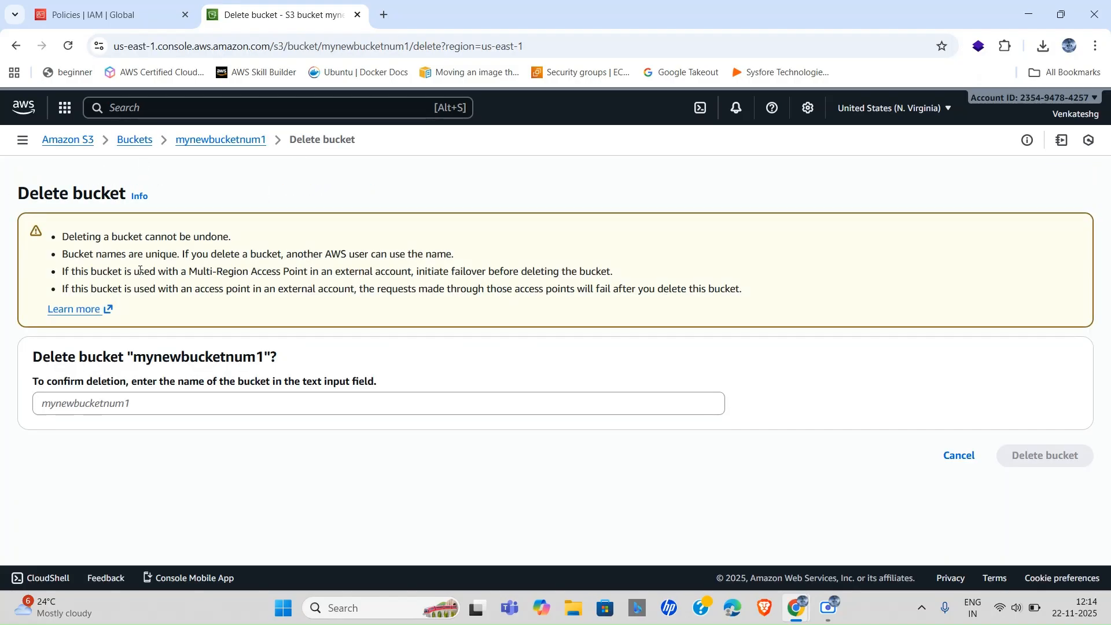
left_click_drag(134, 358, 273, 357)
key("ctrl+c")
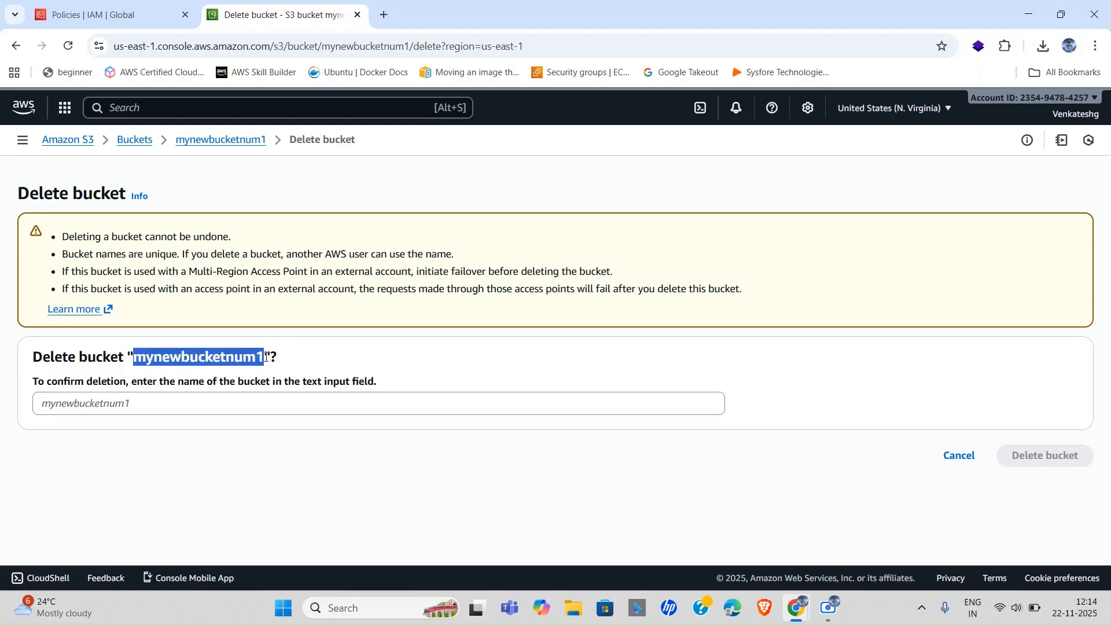
left_click(151, 400)
key("ctrl+v")
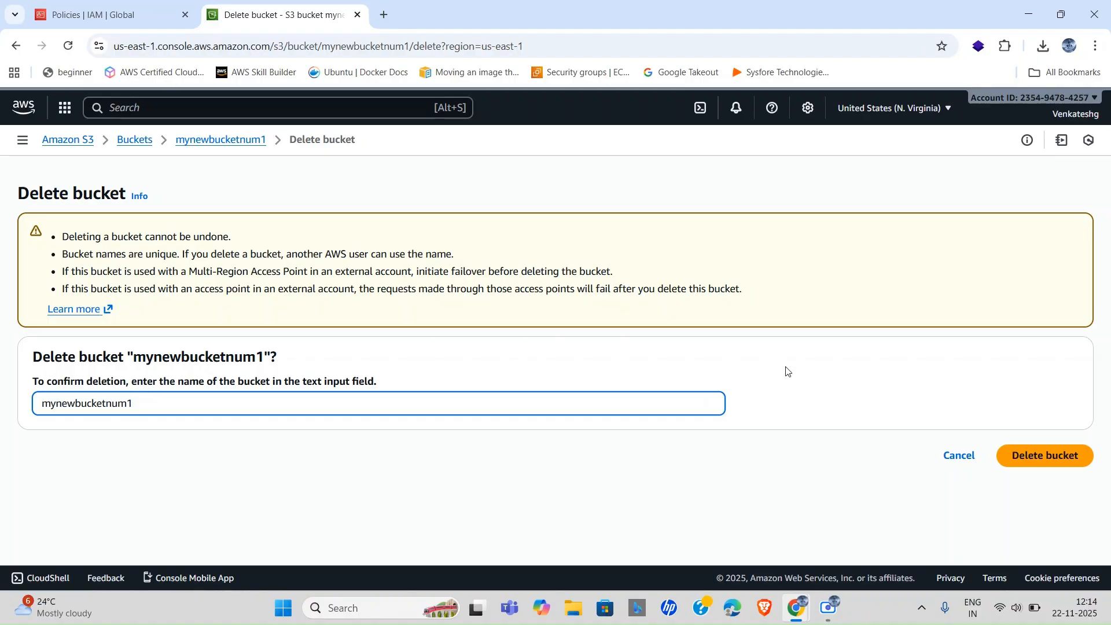
left_click(1038, 457)
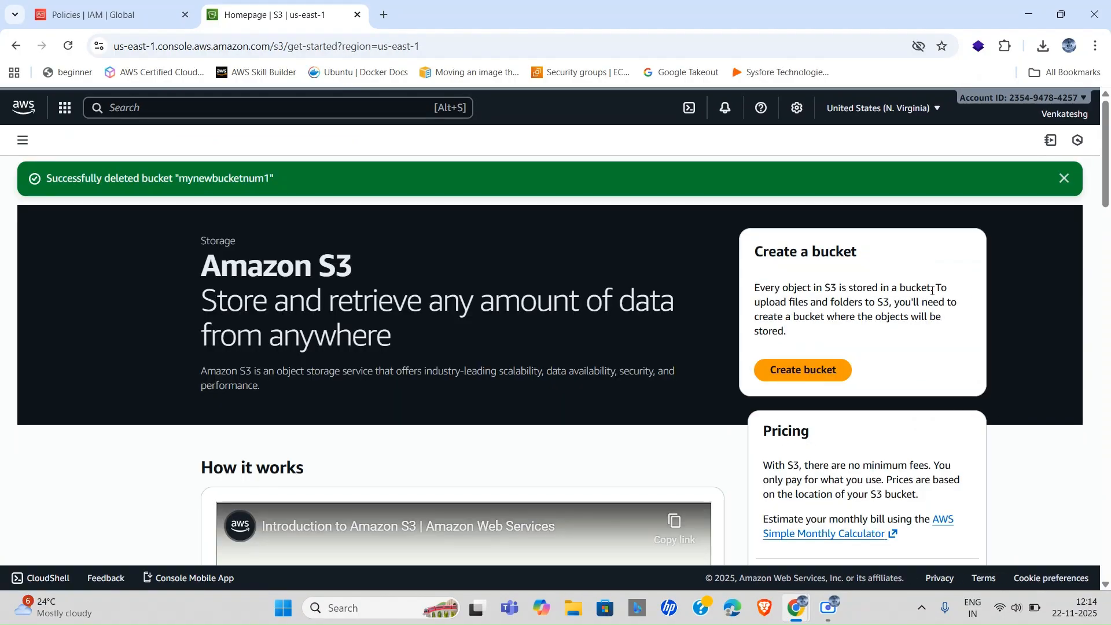
left_click(97, 15)
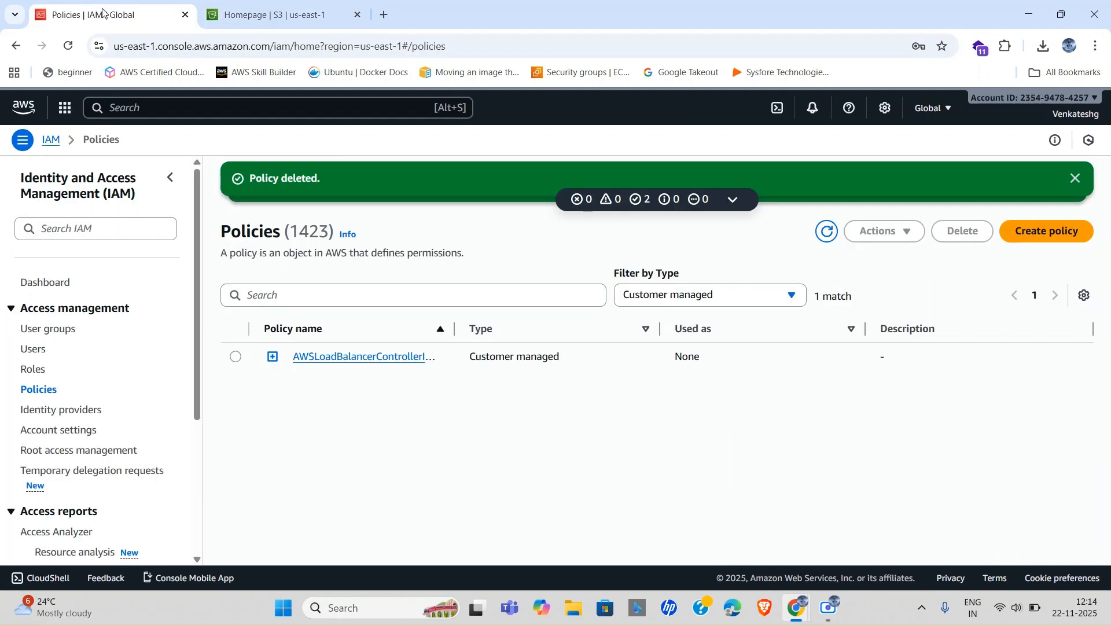